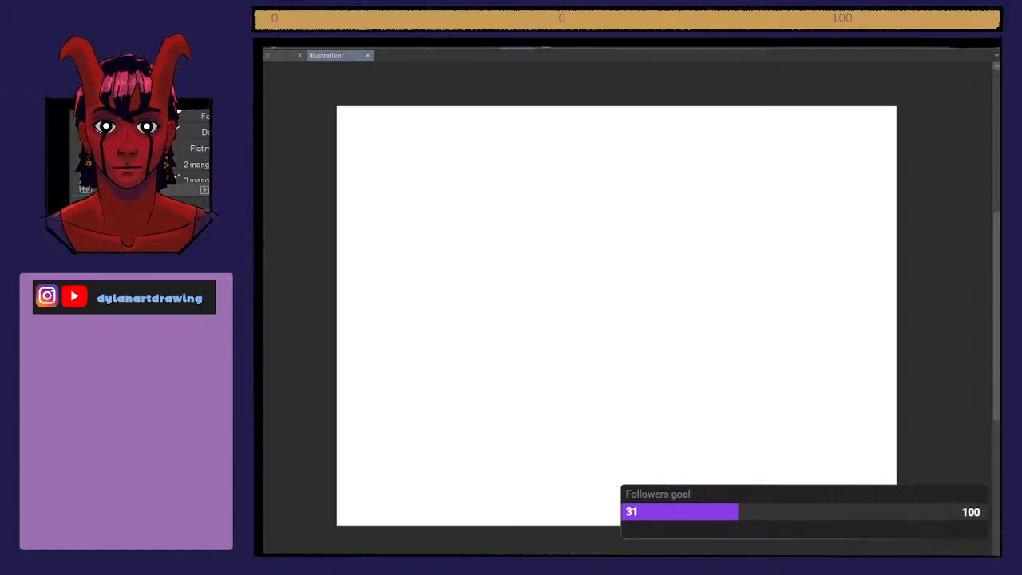
Step: Paste three reference images onto the blank illustration: a camouflaged soldier with a rifle, a caped officer and a dark armored soldier
key(ctrl+v)
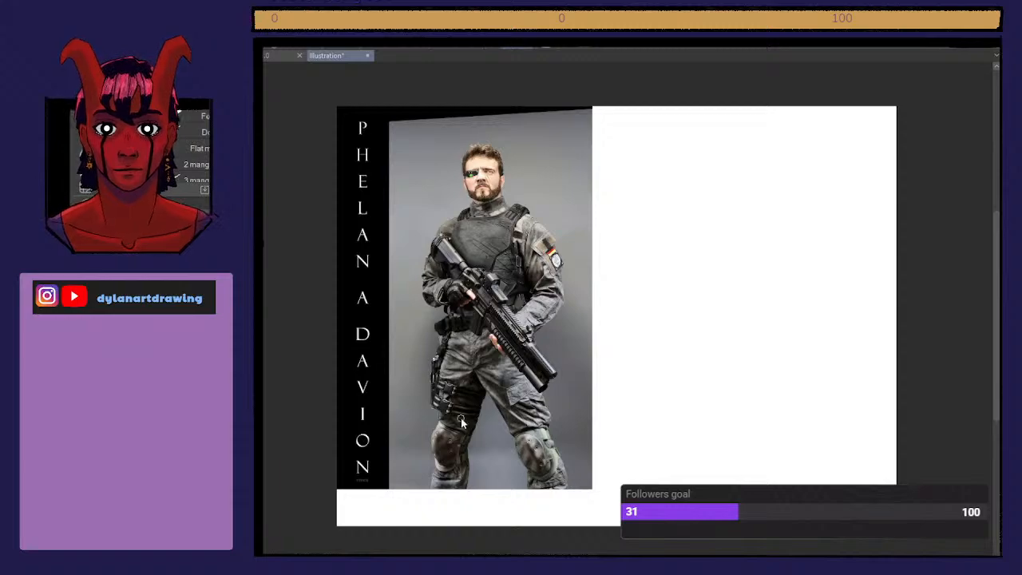
key(ctrl+v)
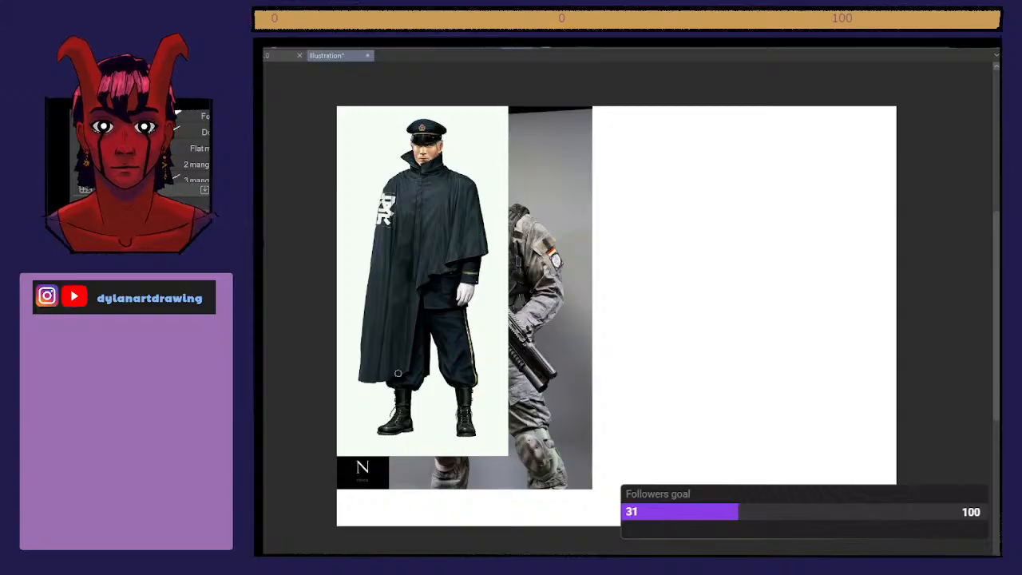
key(ctrl+v)
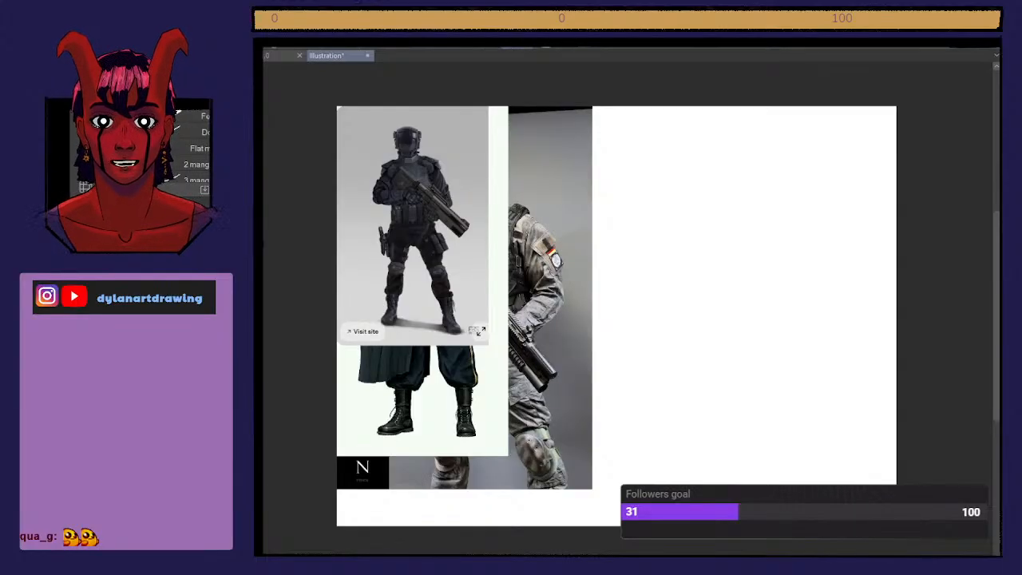
Step: Scale the dark armored soldier image down, keeping it in the upper-left corner of the canvas
key(ctrl+t)
drag(488, 345, 441, 272)
click(366, 312)
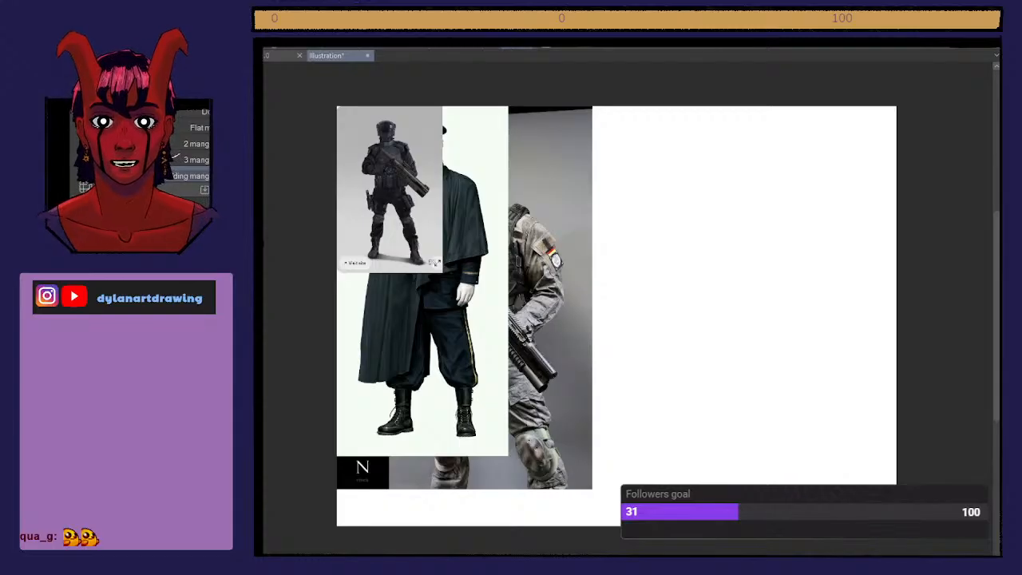
Step: Scale the caped officer image down and place it in the lower-left part of the canvas, below the armored soldier
key(ctrl+t)
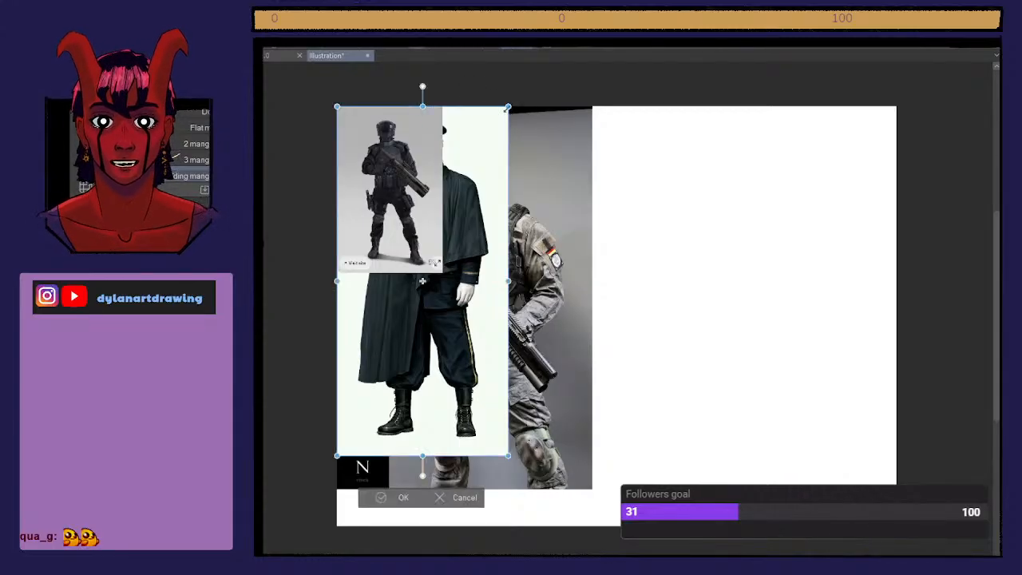
drag(508, 106, 457, 291)
drag(398, 413, 395, 410)
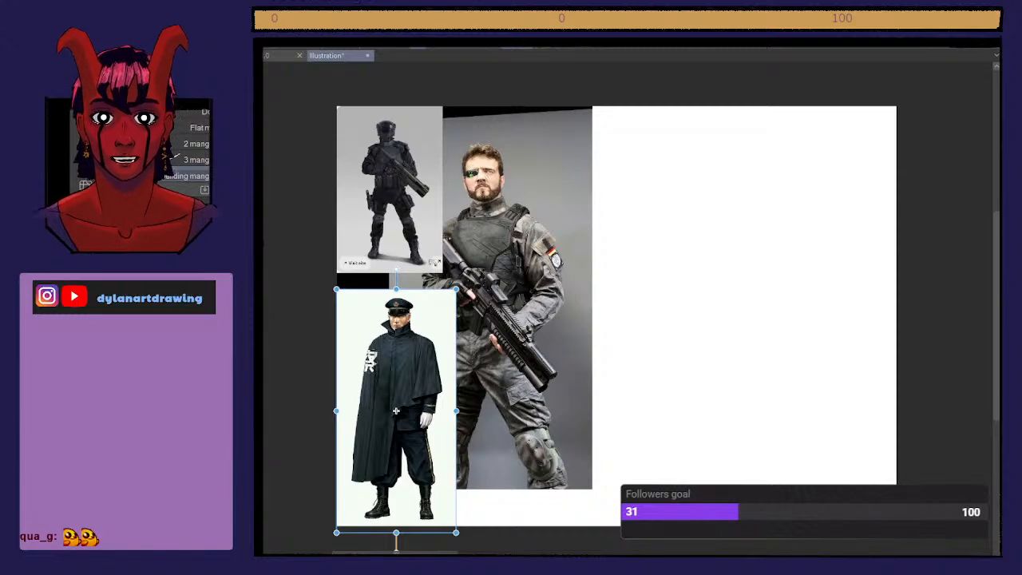
key(Return)
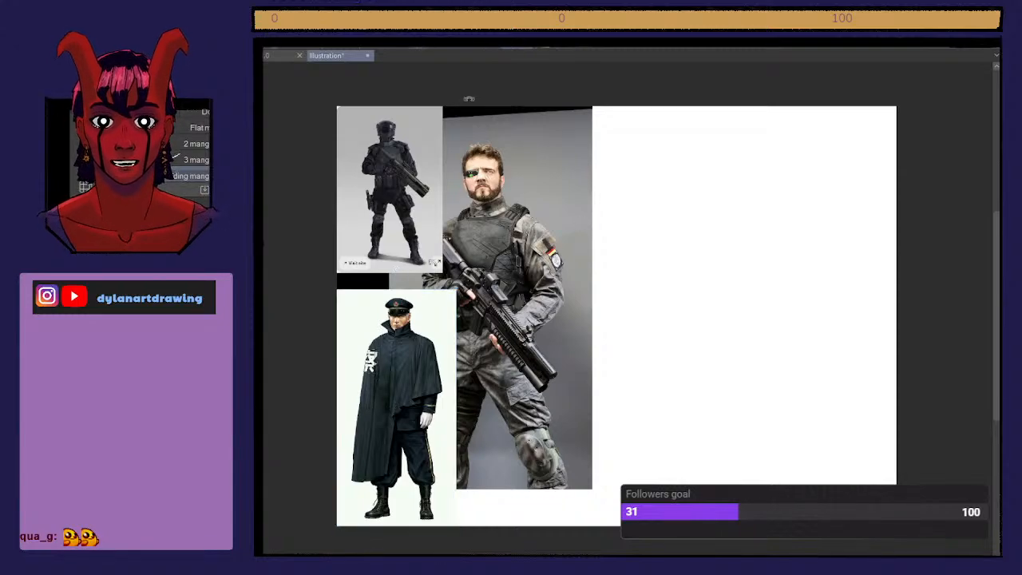
key(ctrl+t)
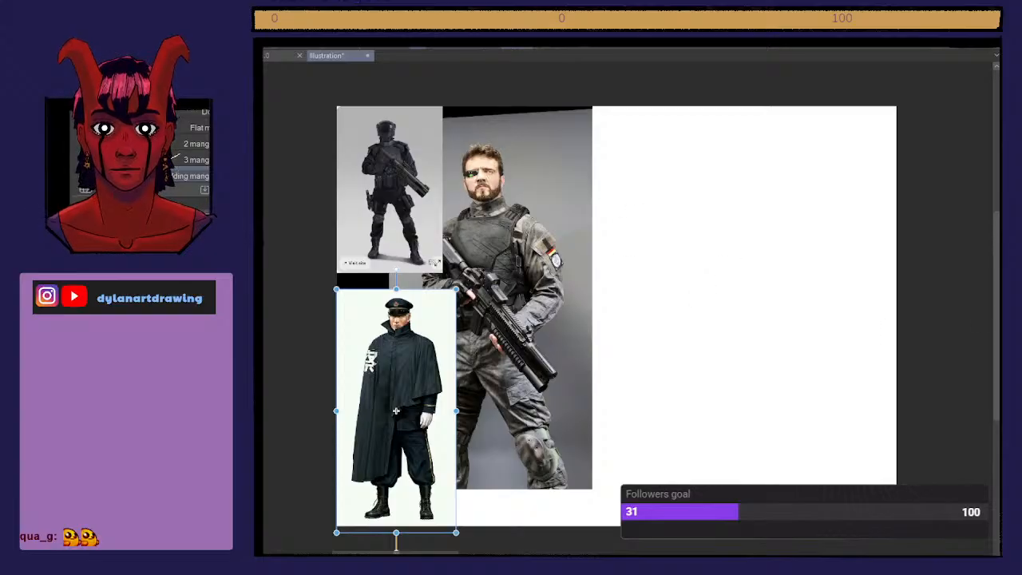
key(Return)
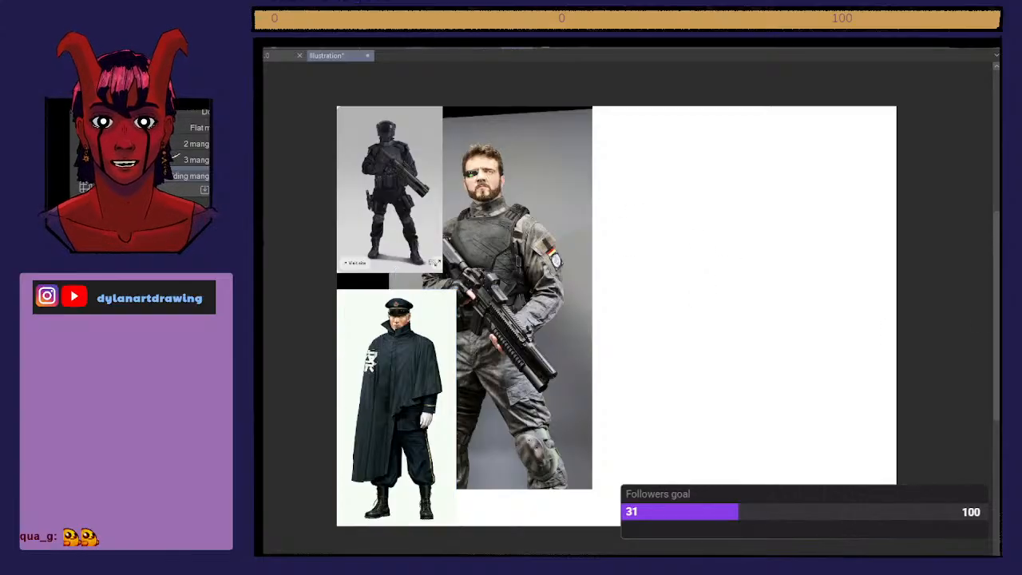
Step: Scale the camouflaged soldier photo down and place it beside the armored soldier along the canvas's upper edge
key(ctrl+t)
drag(592, 489, 538, 300)
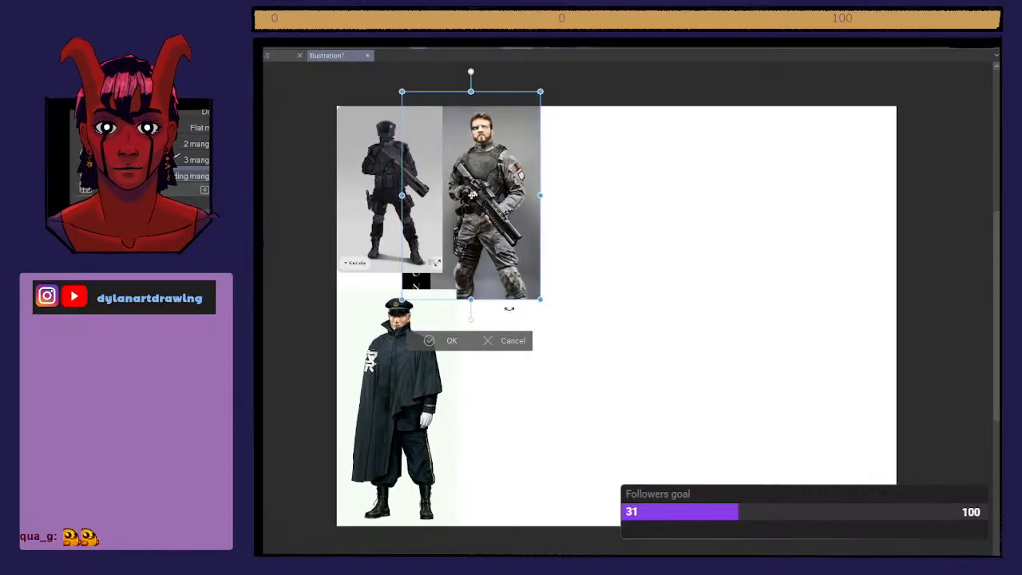
click(431, 341)
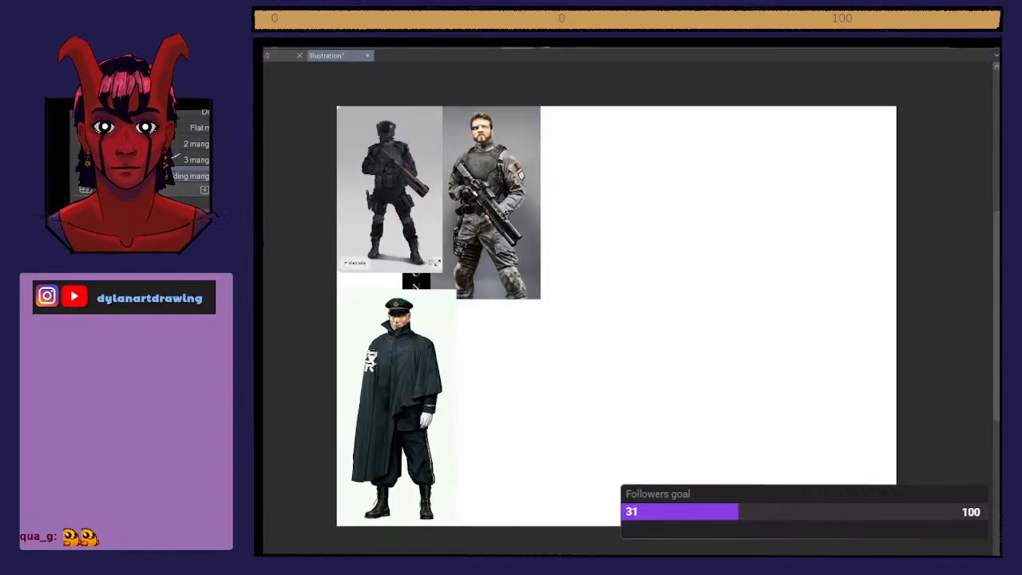
Step: Shrink the caped officer image further and fit it directly beneath the armored soldier at the canvas's left edge
key(ctrl+t)
drag(427, 364, 419, 375)
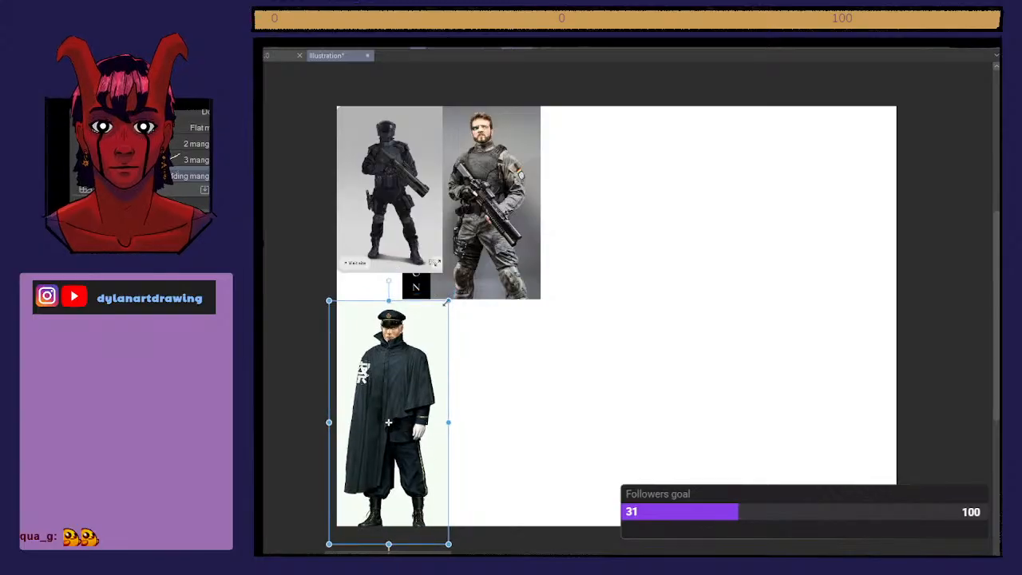
drag(446, 302, 407, 267)
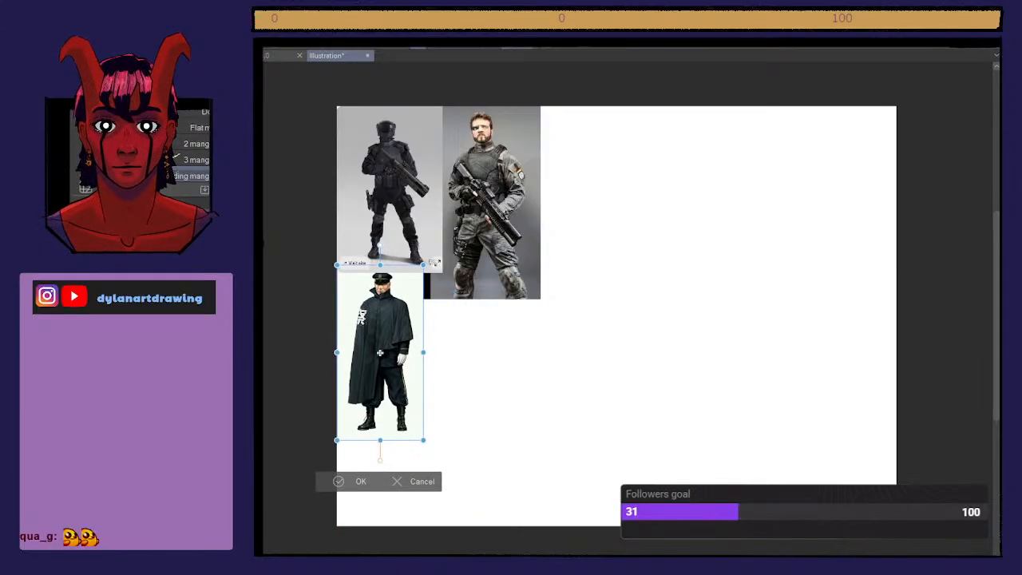
click(356, 484)
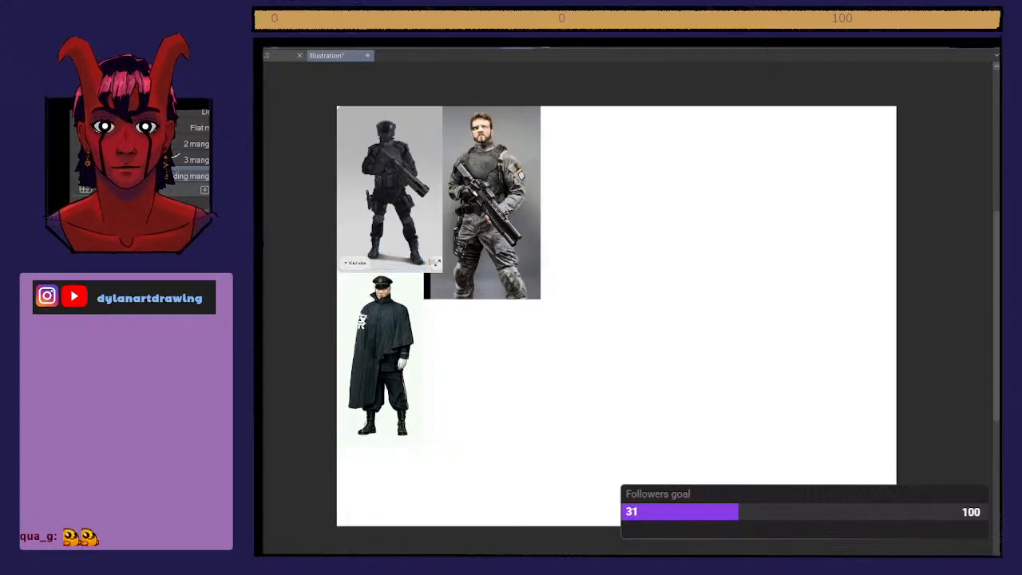
Step: Try the drawing brush with a wavy stroke on the empty canvas area and undo it
key(p)
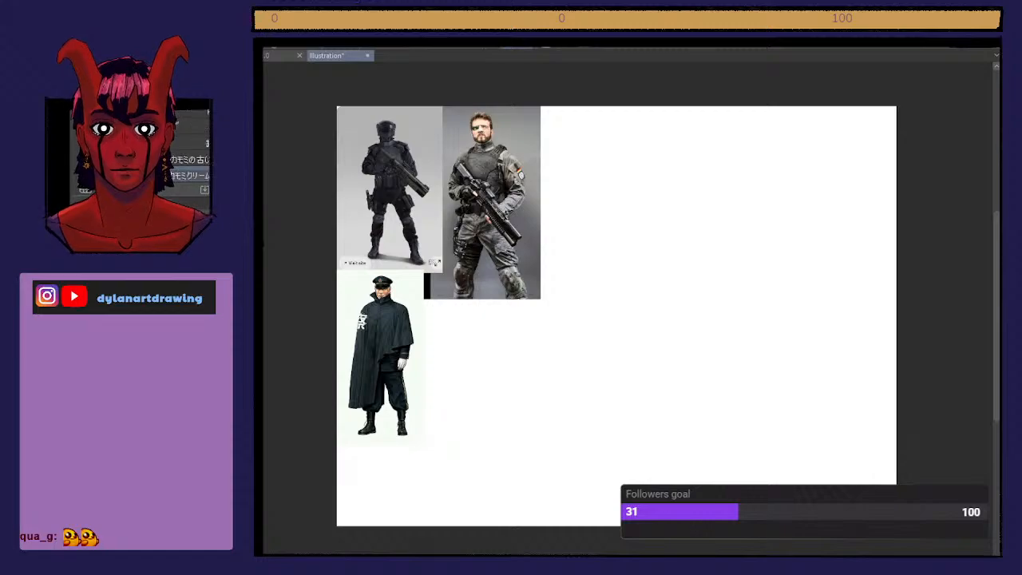
mouse_move(612, 405)
mouse_down()
mouse_move(672, 320)
mouse_move(835, 342)
mouse_up()
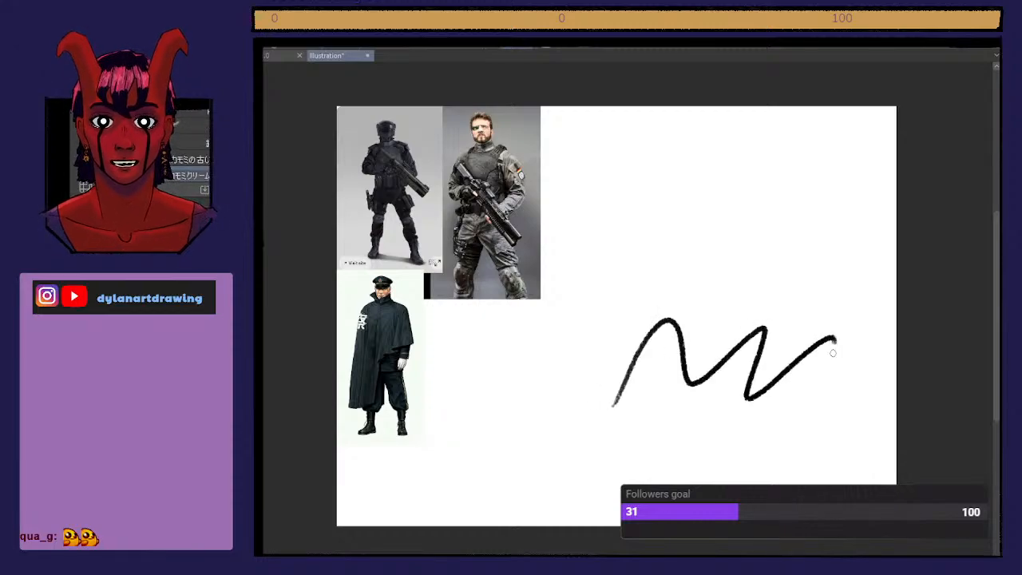
key(ctrl+z)
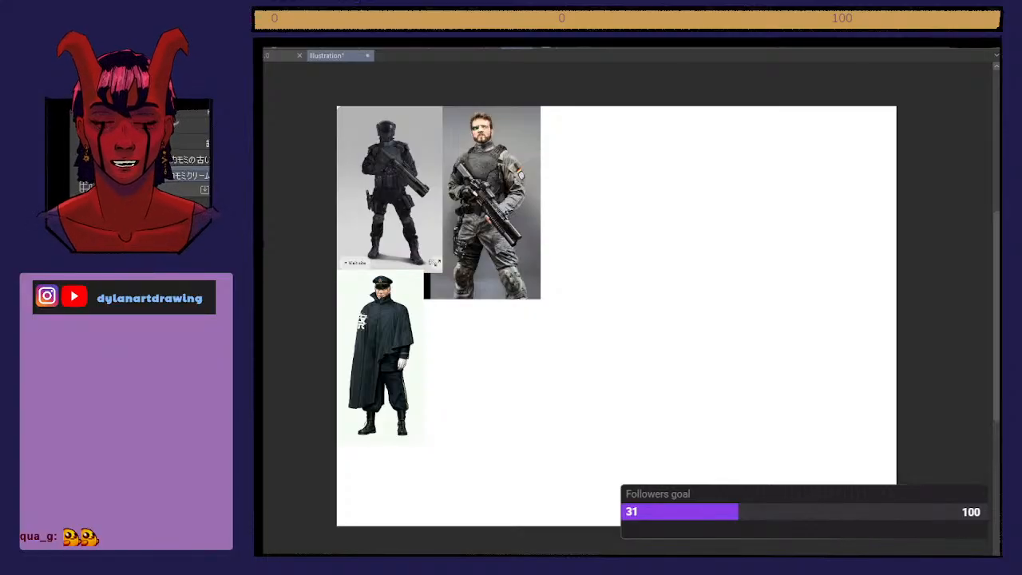
Step: Open pages 1 to 4 of the ameli 1.0 comic and review their panel sketches, ending on page 1
key(ctrl+Tab)
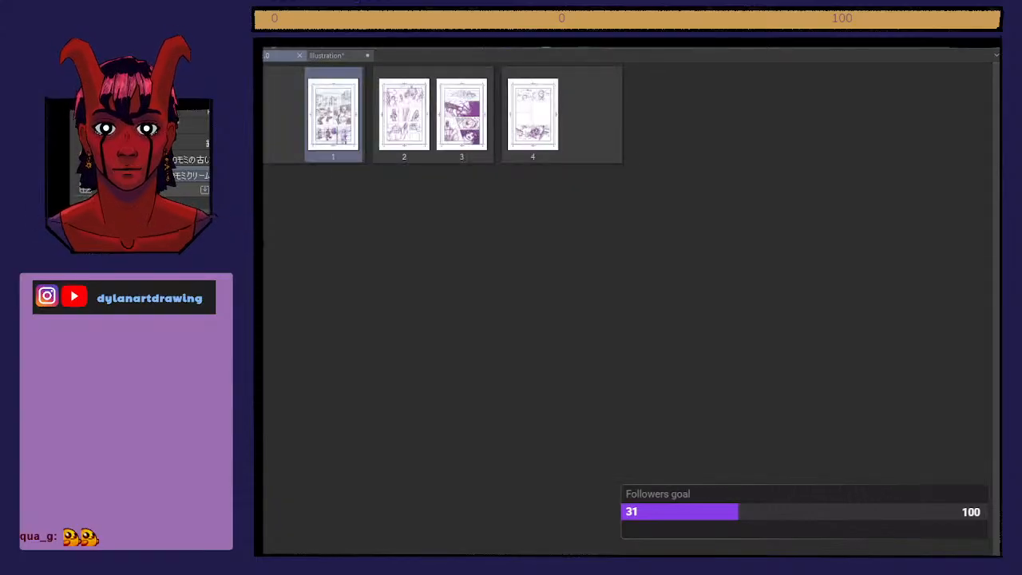
double_click(333, 114)
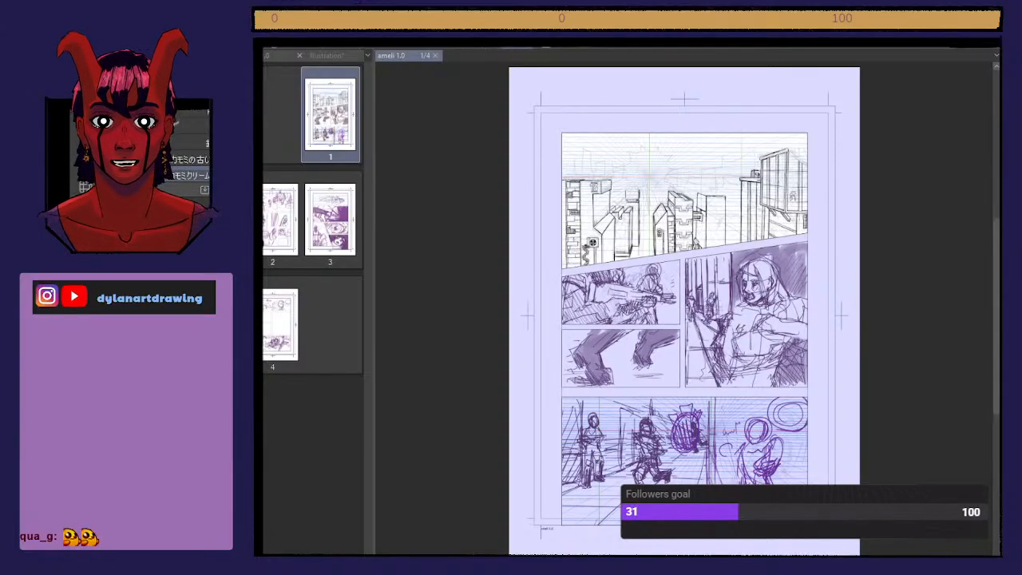
click(294, 225)
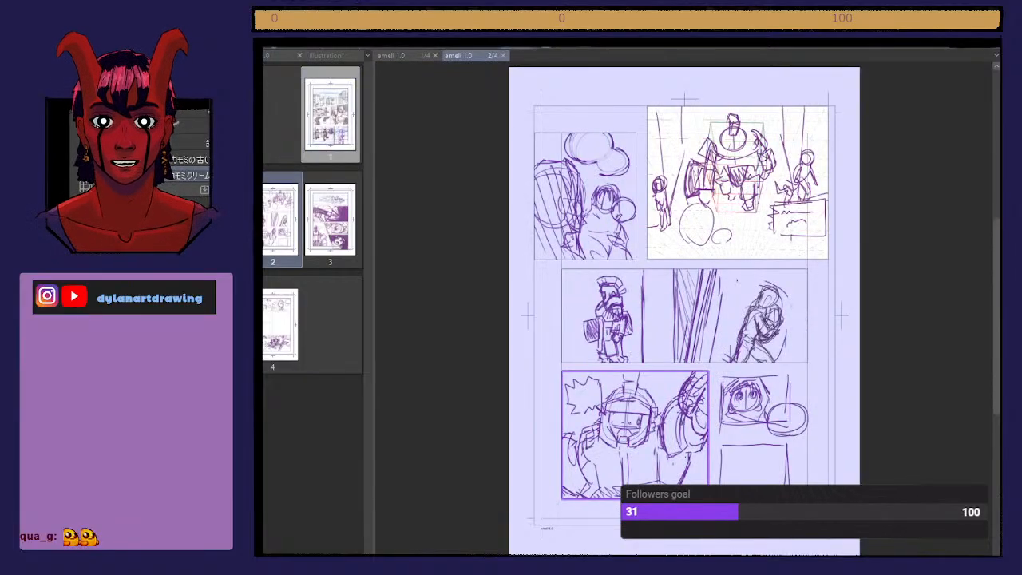
click(330, 218)
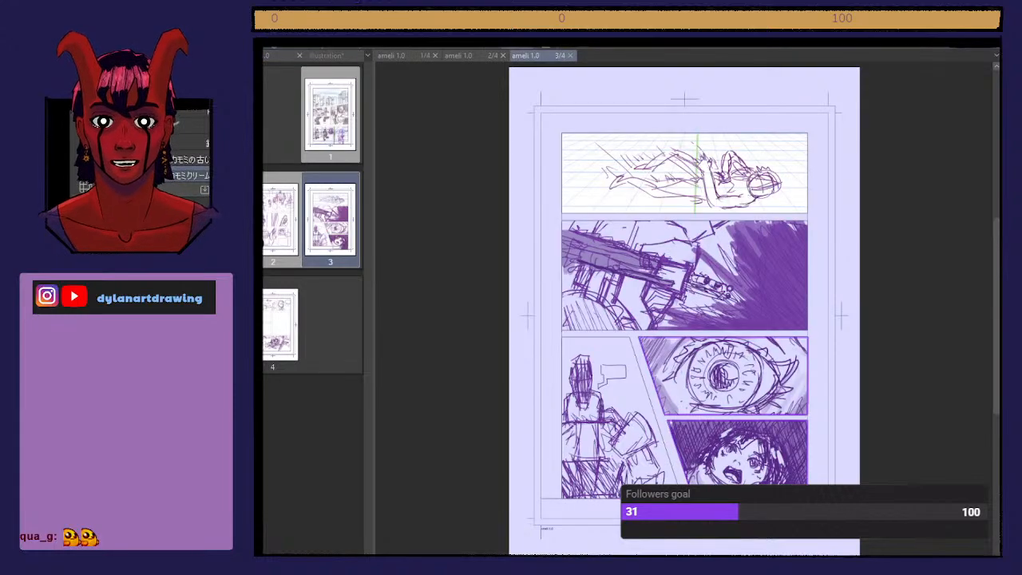
click(282, 324)
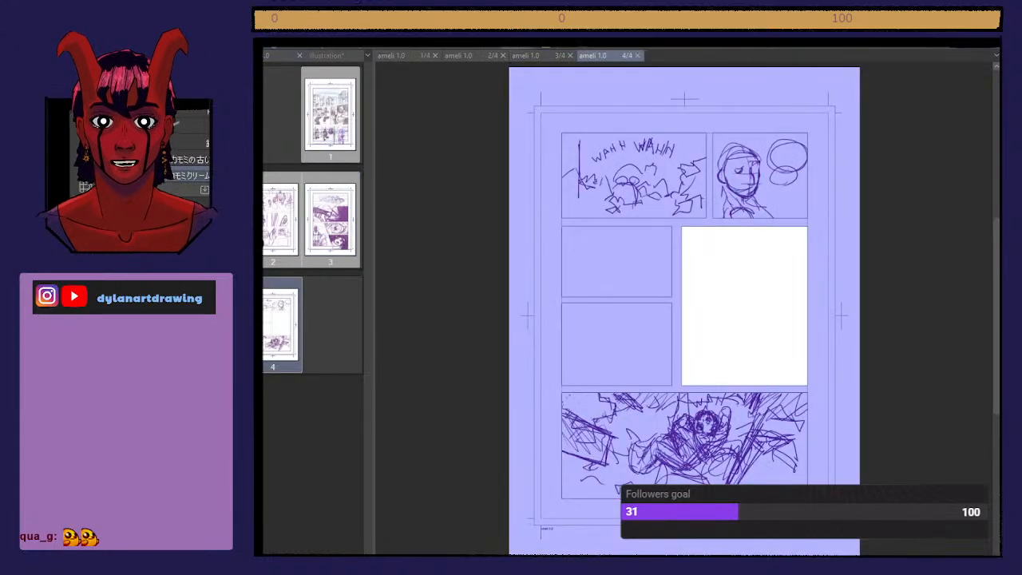
click(330, 218)
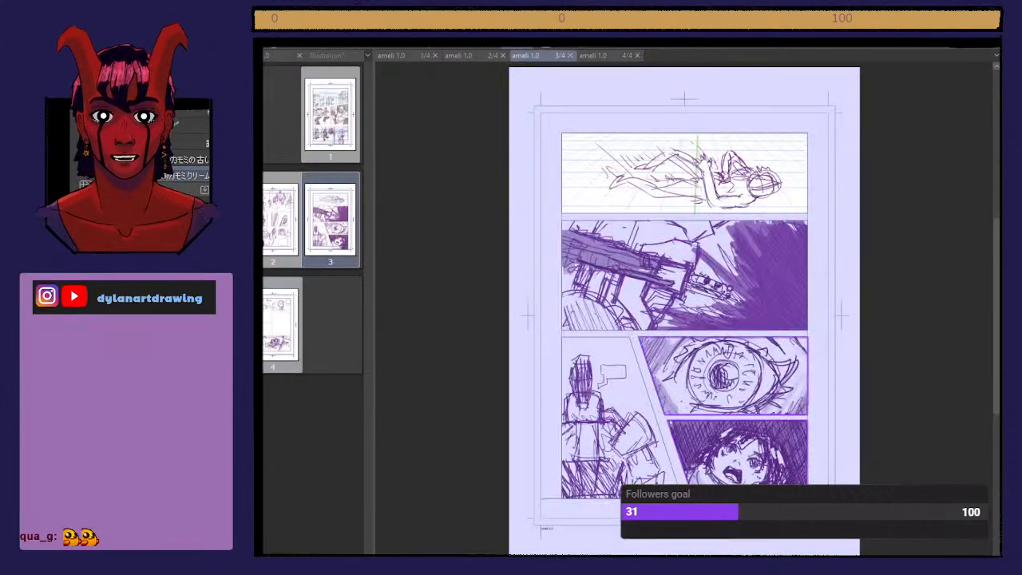
click(280, 218)
click(330, 112)
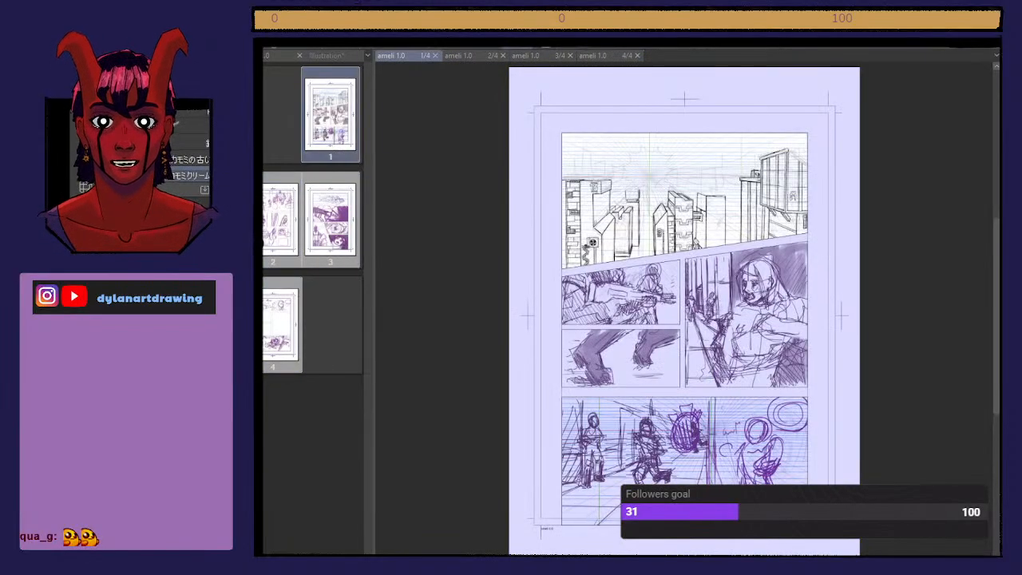
Step: Return to the illustration and close the ameli 1.0 comic project together with its four open pages
click(327, 56)
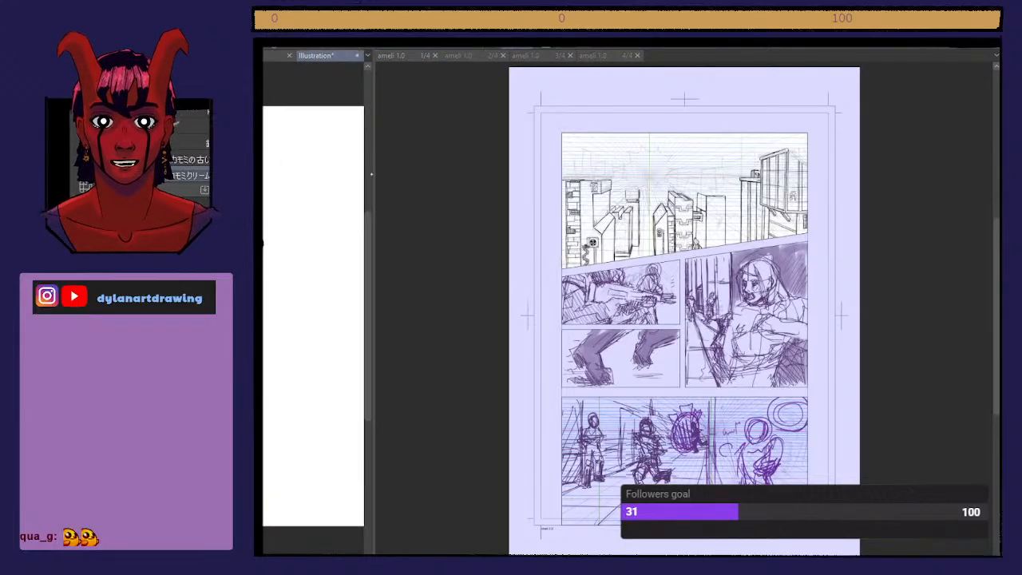
drag(371, 170, 494, 323)
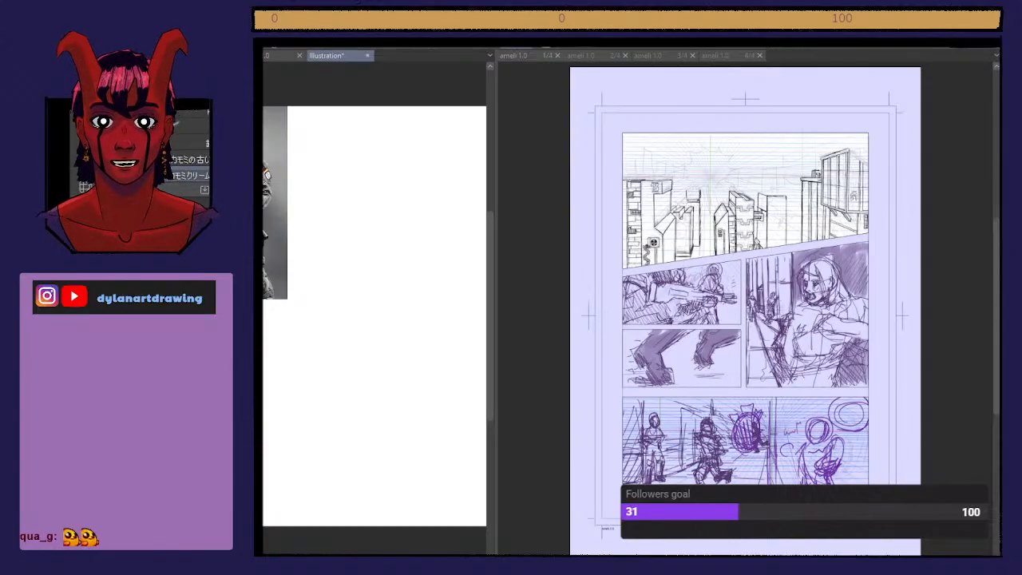
click(301, 55)
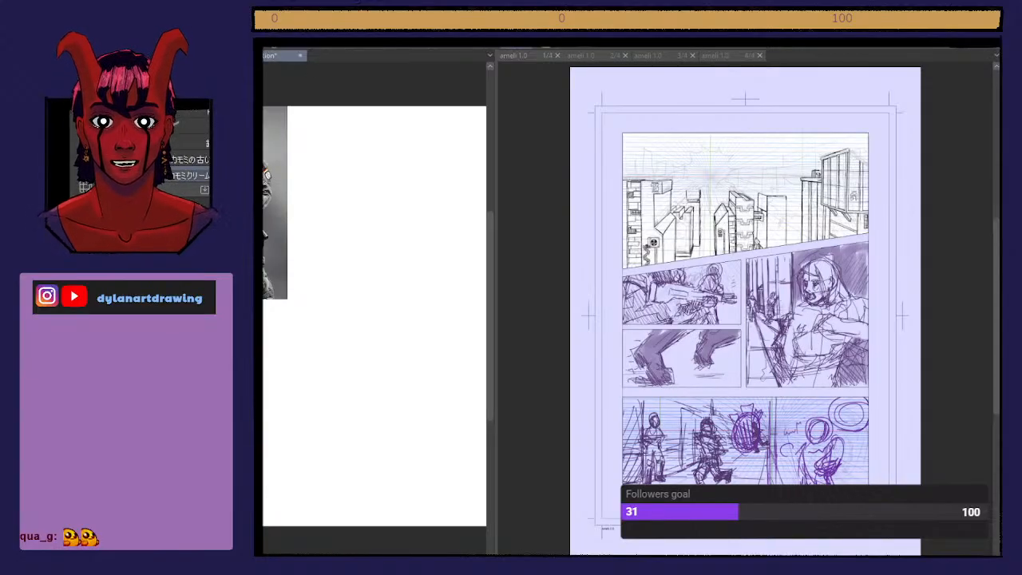
click(557, 56)
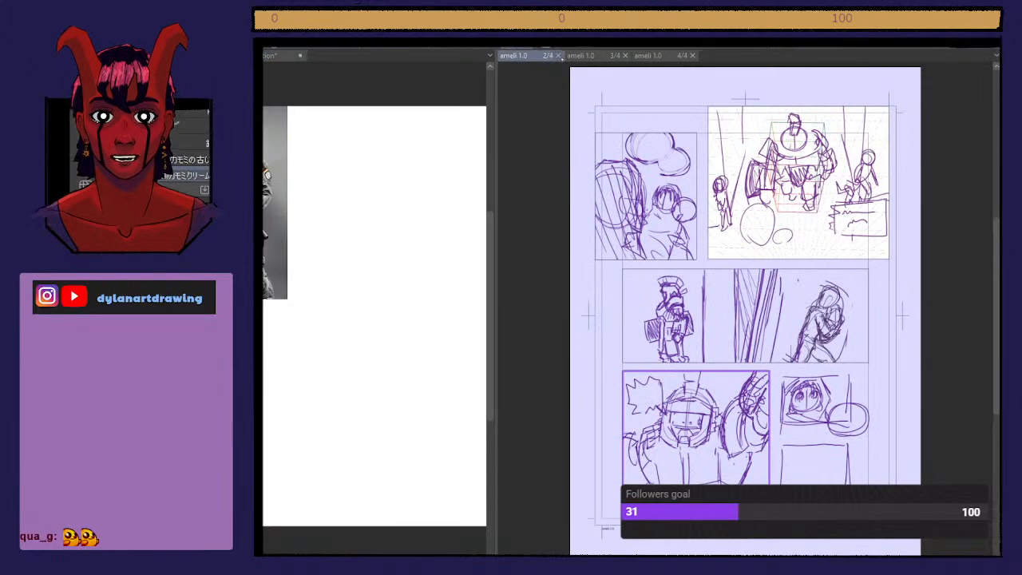
click(558, 55)
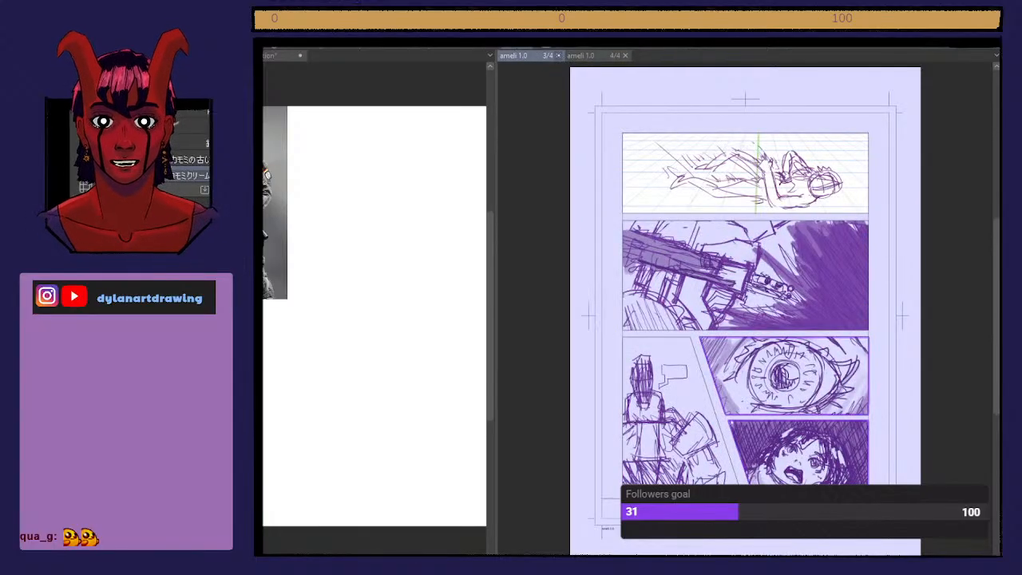
click(558, 55)
click(559, 55)
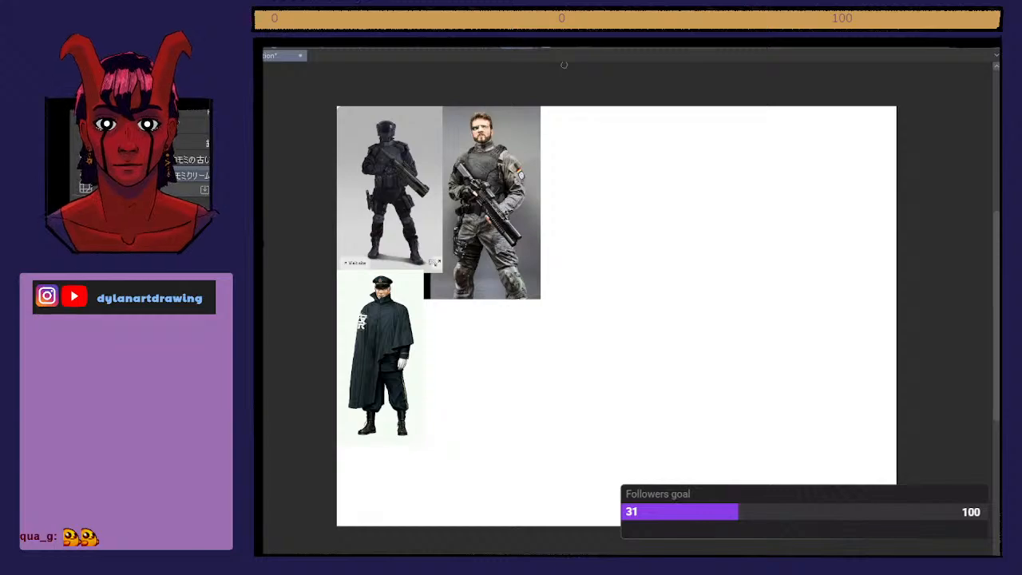
Step: Test pencil brushes with wavy strokes on the empty canvas area, undoing each stroke
mouse_move(490, 365)
mouse_down()
mouse_move(583, 269)
mouse_move(672, 321)
mouse_up()
key(ctrl+z)
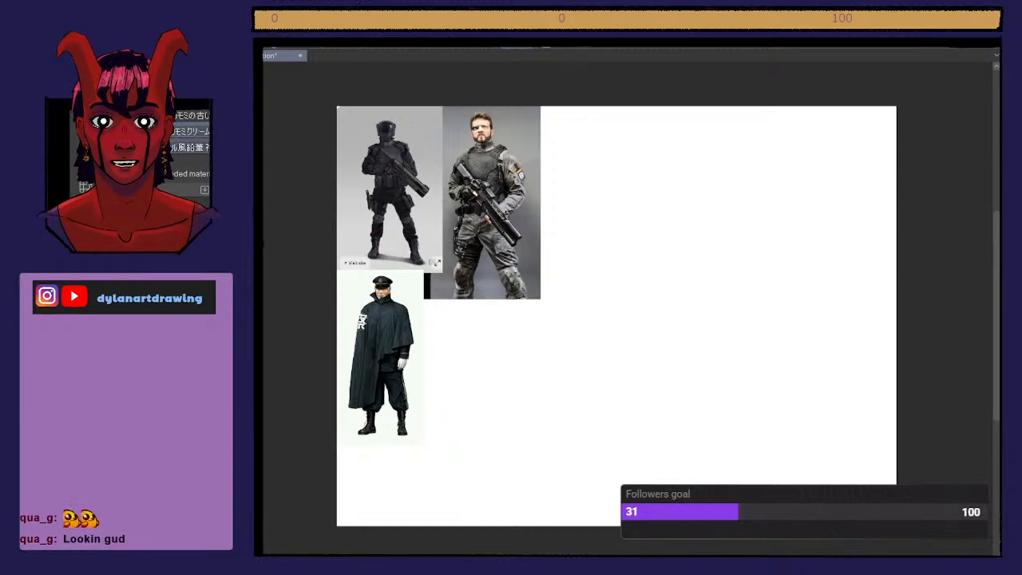
mouse_move(548, 504)
mouse_down()
mouse_move(690, 369)
mouse_move(769, 351)
mouse_up()
key(ctrl+z)
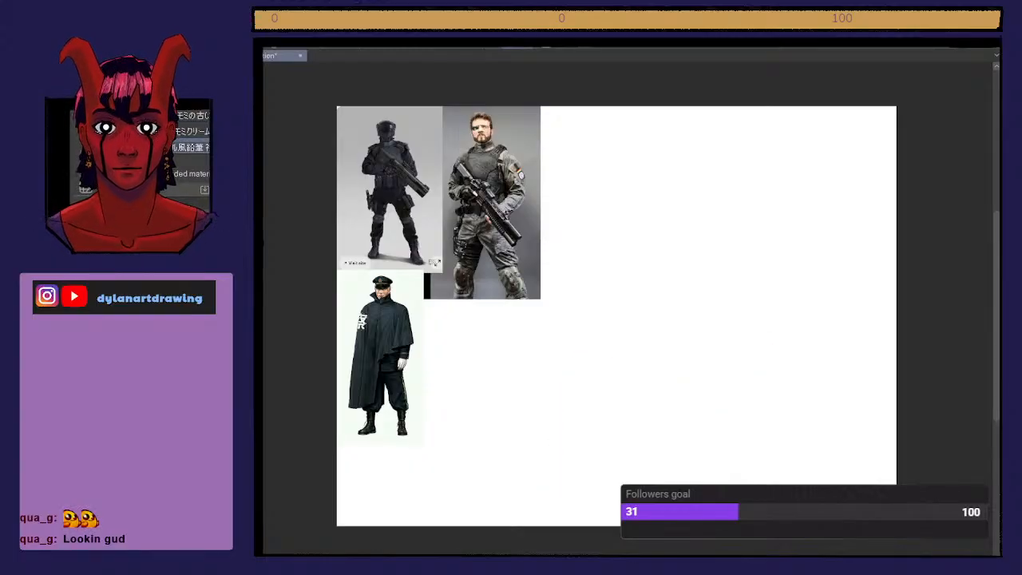
drag(616, 372, 804, 285)
key(ctrl+z)
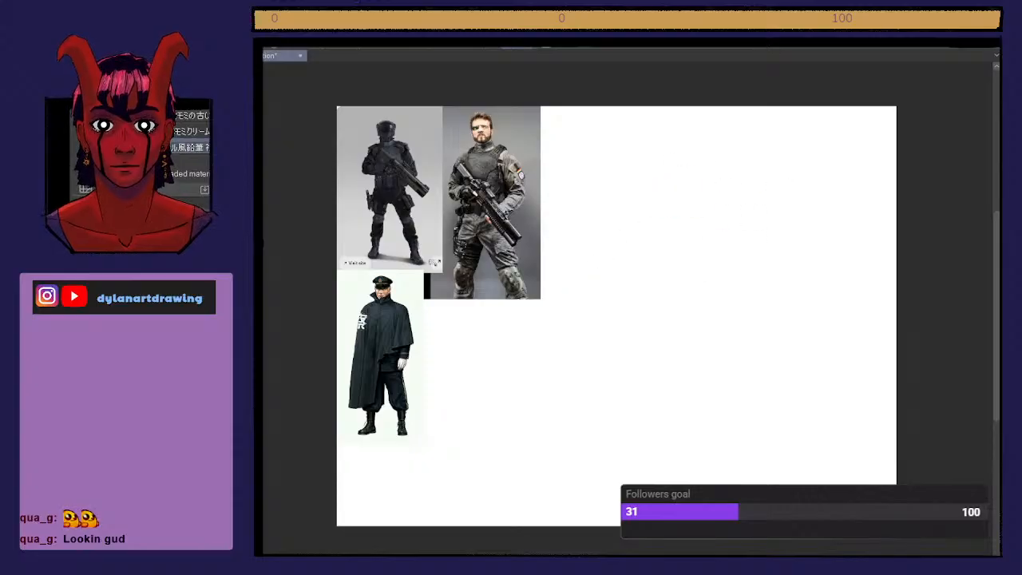
drag(575, 311, 802, 256)
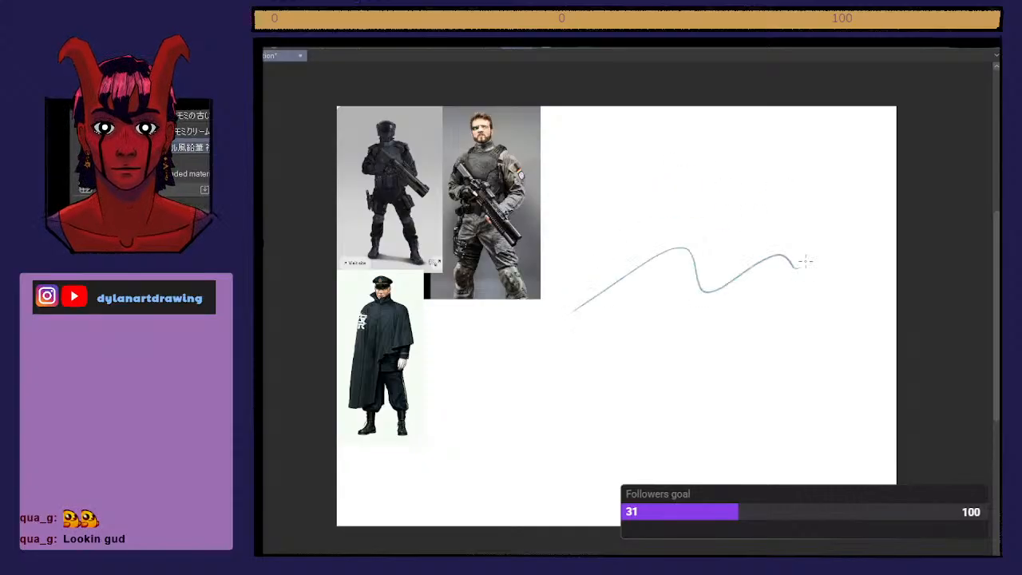
key(ctrl+z)
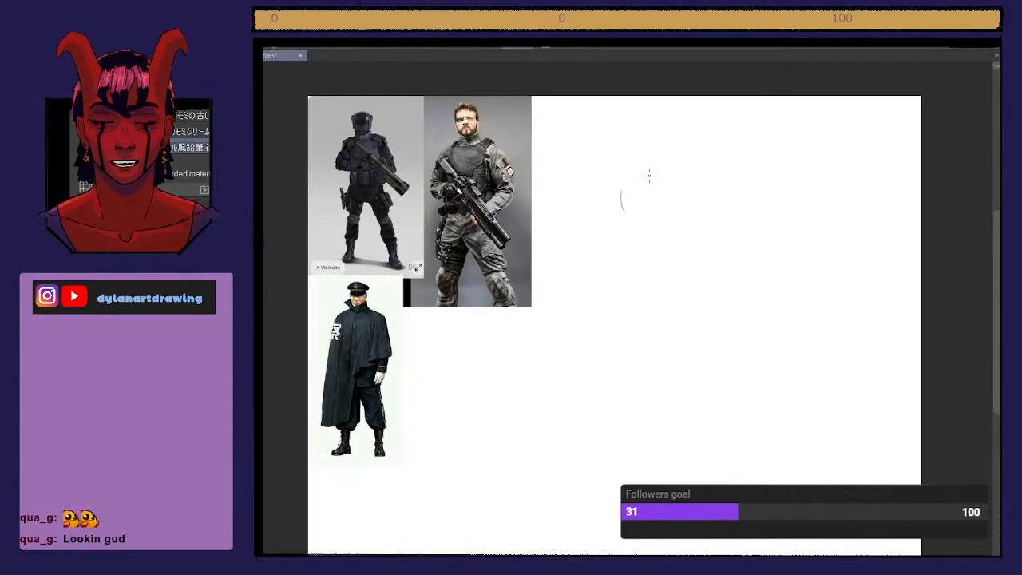
Step: Sketch the figure's oval head, sloping shoulders, collarbone line and vertical centre line beside the reference images
mouse_move(630, 194)
mouse_down()
mouse_move(656, 150)
mouse_move(634, 189)
mouse_move(669, 209)
mouse_up()
mouse_move(667, 164)
mouse_down()
mouse_move(679, 219)
mouse_move(661, 212)
mouse_up()
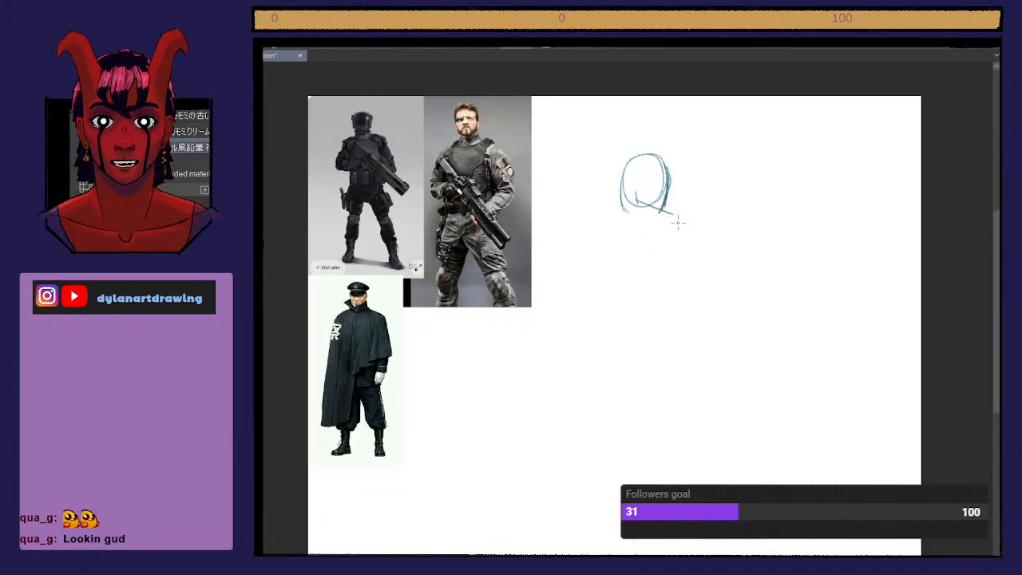
mouse_move(607, 211)
mouse_down()
mouse_move(568, 256)
mouse_move(613, 209)
mouse_up()
mouse_move(669, 226)
mouse_down()
mouse_move(685, 224)
mouse_move(707, 264)
mouse_up()
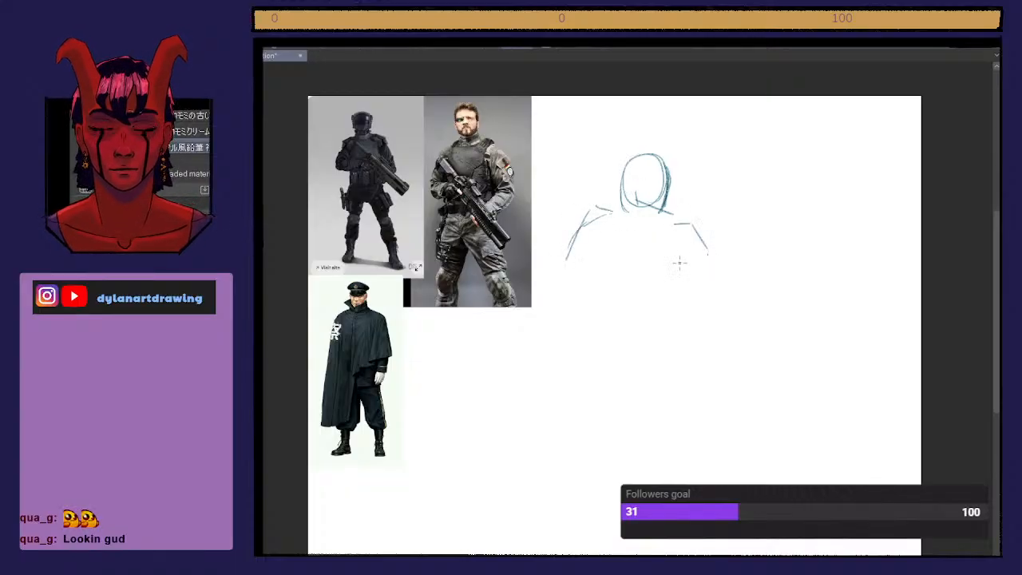
drag(631, 231, 648, 339)
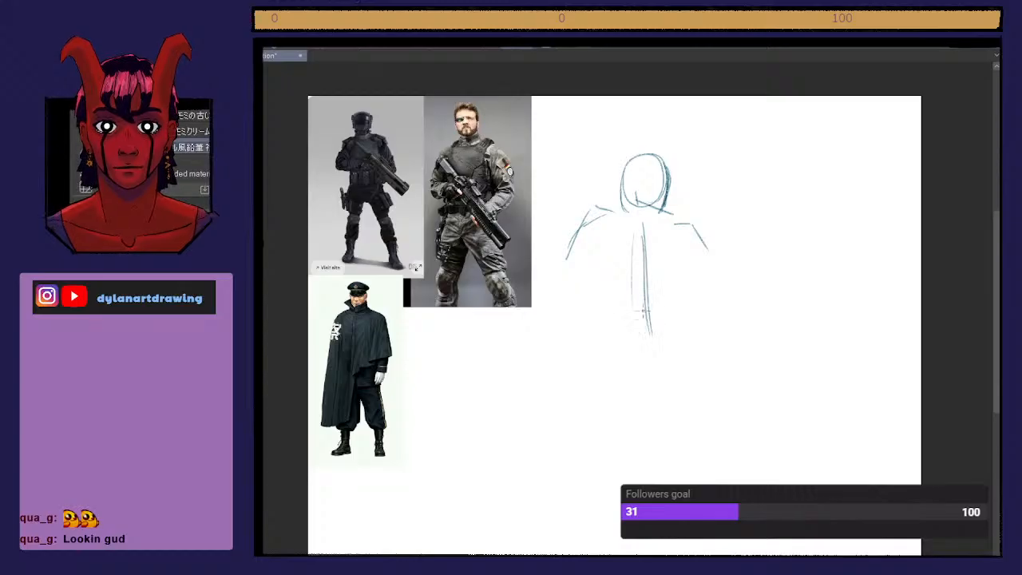
drag(638, 287, 636, 342)
drag(598, 208, 690, 229)
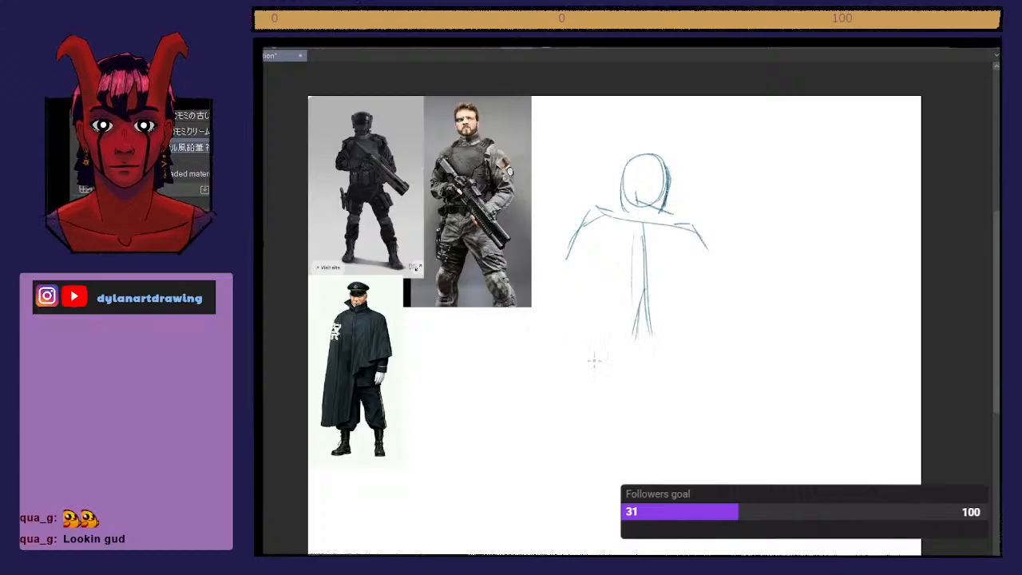
Step: Sketch a tilted hip line and the bent leg under its raised end, including thigh, knee and lower leg
drag(595, 361, 693, 329)
drag(645, 359, 681, 441)
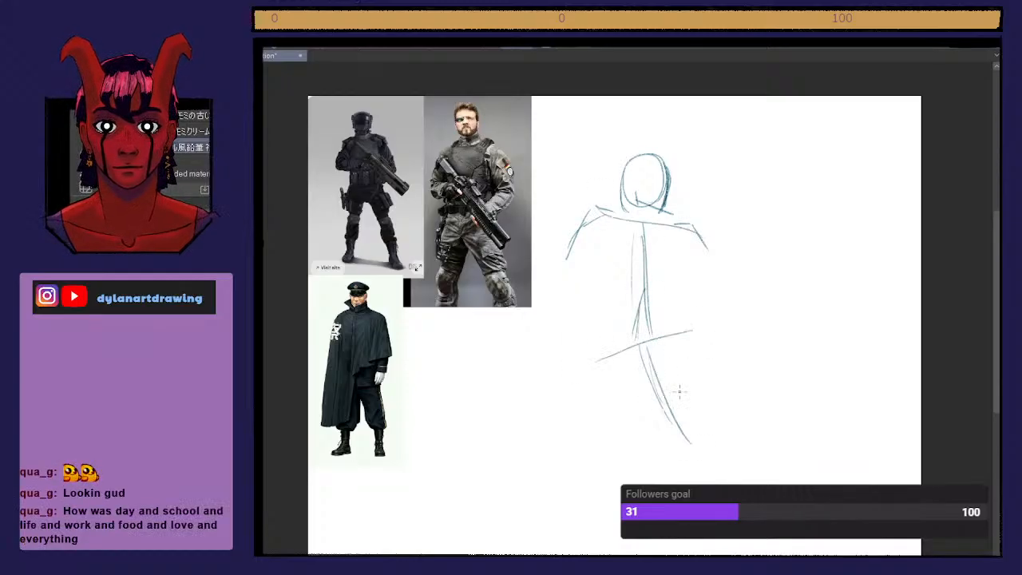
drag(685, 319, 708, 427)
drag(639, 363, 668, 391)
mouse_move(661, 347)
mouse_down()
mouse_move(679, 449)
mouse_move(701, 434)
mouse_move(695, 338)
mouse_move(689, 451)
mouse_up()
mouse_move(644, 375)
mouse_down()
mouse_move(675, 442)
mouse_move(673, 478)
mouse_move(689, 468)
mouse_up()
drag(703, 433, 696, 465)
mouse_move(686, 457)
mouse_down()
mouse_move(708, 452)
mouse_move(702, 462)
mouse_up()
drag(694, 463, 691, 484)
mouse_move(687, 456)
mouse_down()
mouse_move(696, 484)
mouse_move(662, 485)
mouse_up()
drag(675, 422, 655, 485)
mouse_move(676, 432)
mouse_down()
mouse_move(660, 463)
mouse_move(682, 546)
mouse_move(665, 547)
mouse_up()
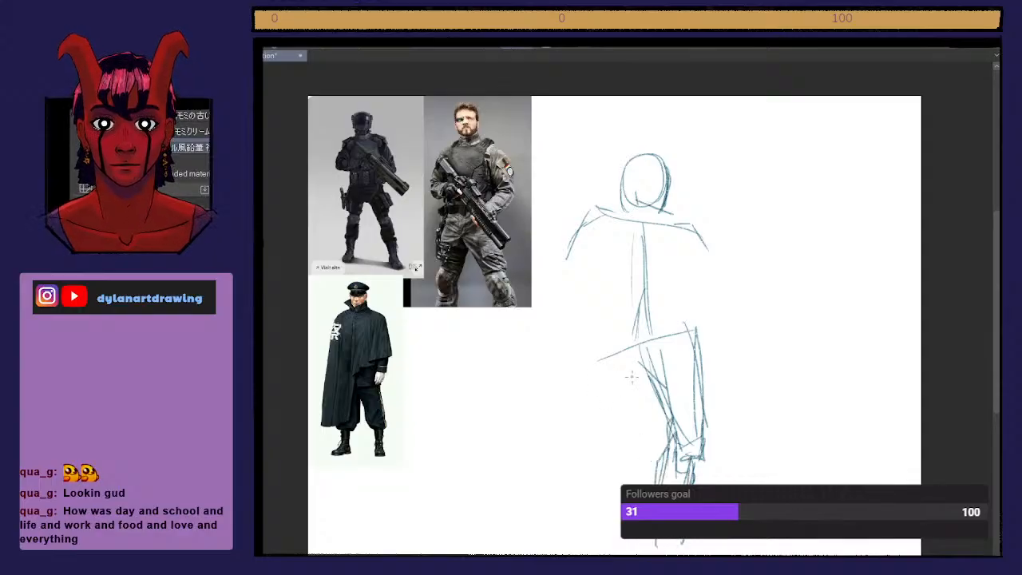
Step: Sketch the straighter leg under the lower end of the hip line, with thigh, kneecap and shin
mouse_move(599, 350)
mouse_down()
mouse_move(596, 417)
mouse_move(598, 470)
mouse_up()
drag(603, 463, 615, 466)
drag(636, 340, 625, 460)
mouse_move(622, 461)
mouse_down()
mouse_move(604, 465)
mouse_move(623, 471)
mouse_up()
mouse_move(602, 448)
mouse_down()
mouse_move(628, 473)
mouse_move(610, 481)
mouse_move(629, 484)
mouse_up()
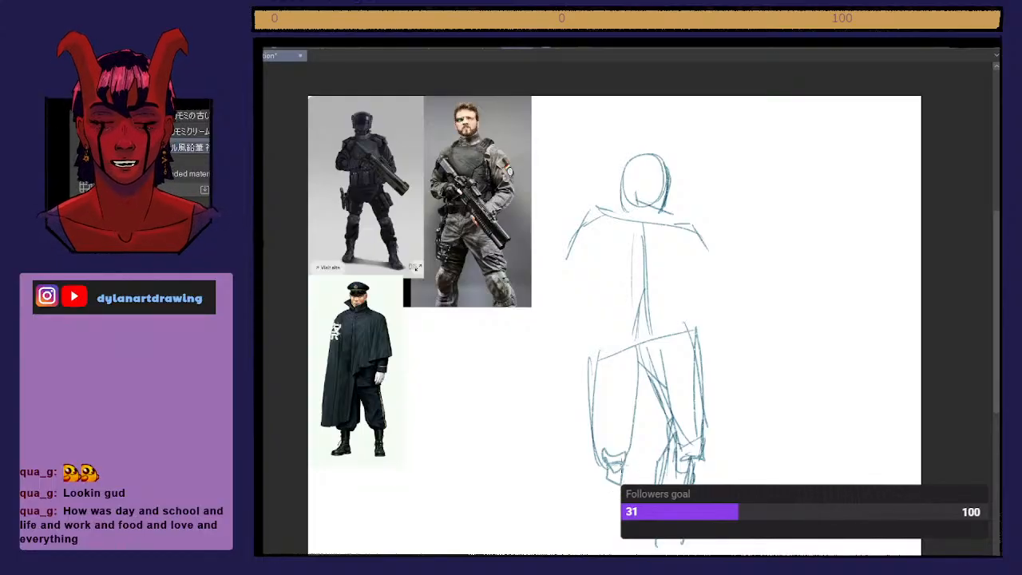
mouse_move(599, 463)
mouse_down()
mouse_move(598, 543)
mouse_move(619, 554)
mouse_up()
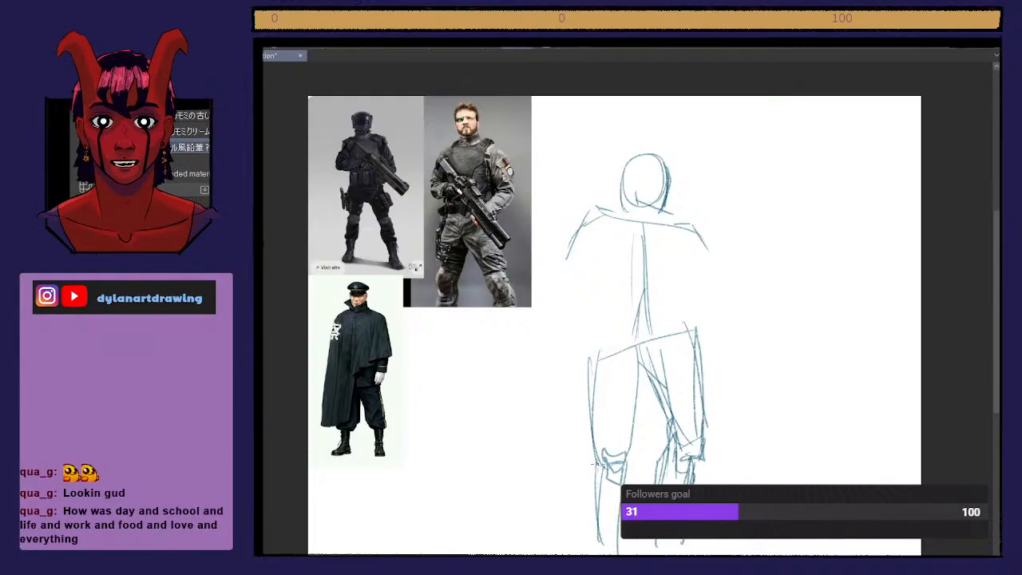
mouse_move(598, 459)
mouse_down()
mouse_move(588, 554)
mouse_move(632, 484)
mouse_up()
scroll(631, 554, up, 1)
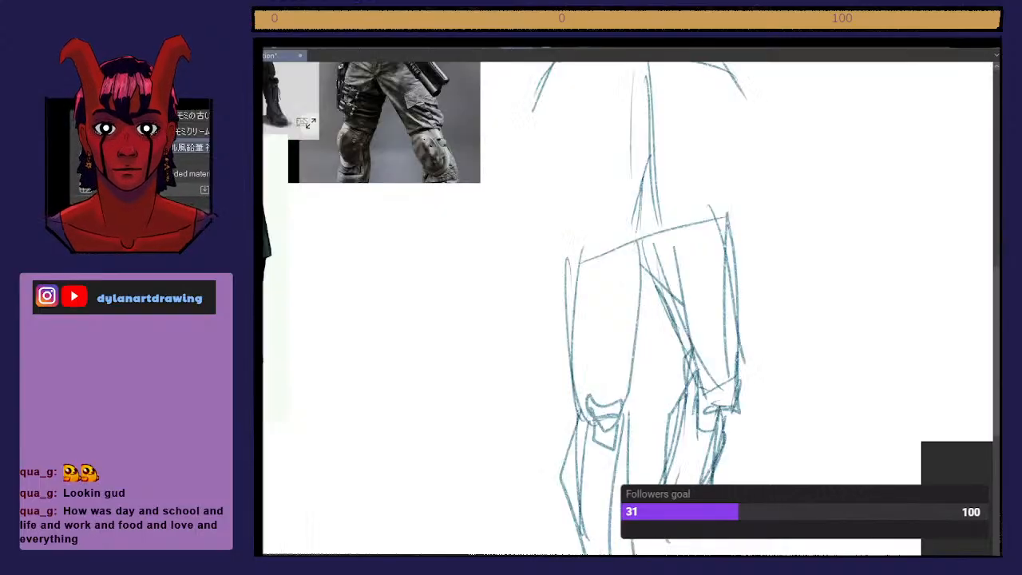
scroll(631, 555, down, 2)
key(ctrl+t)
key(ctrl+minus)
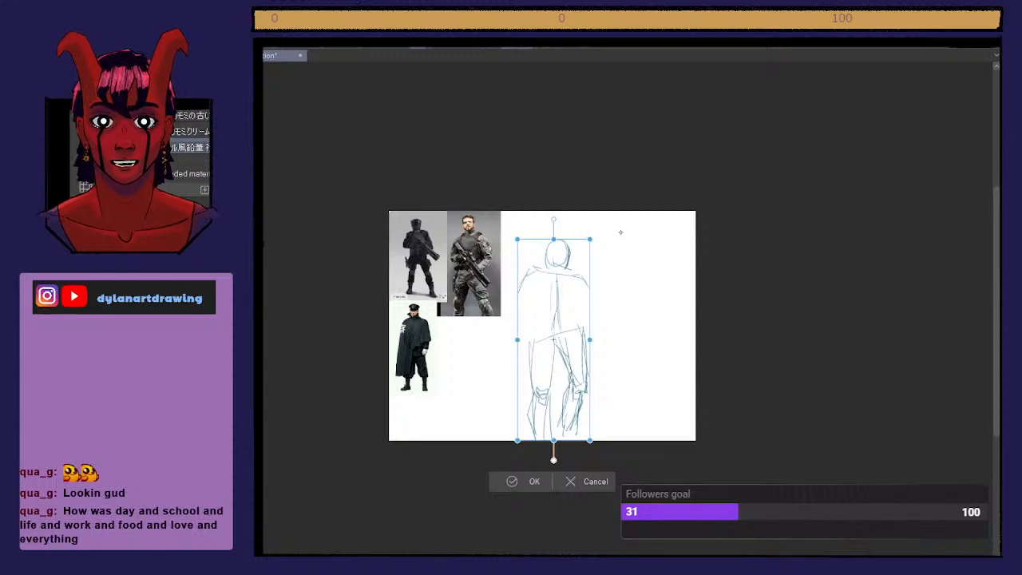
key(Return)
scroll(620, 232, up, 1)
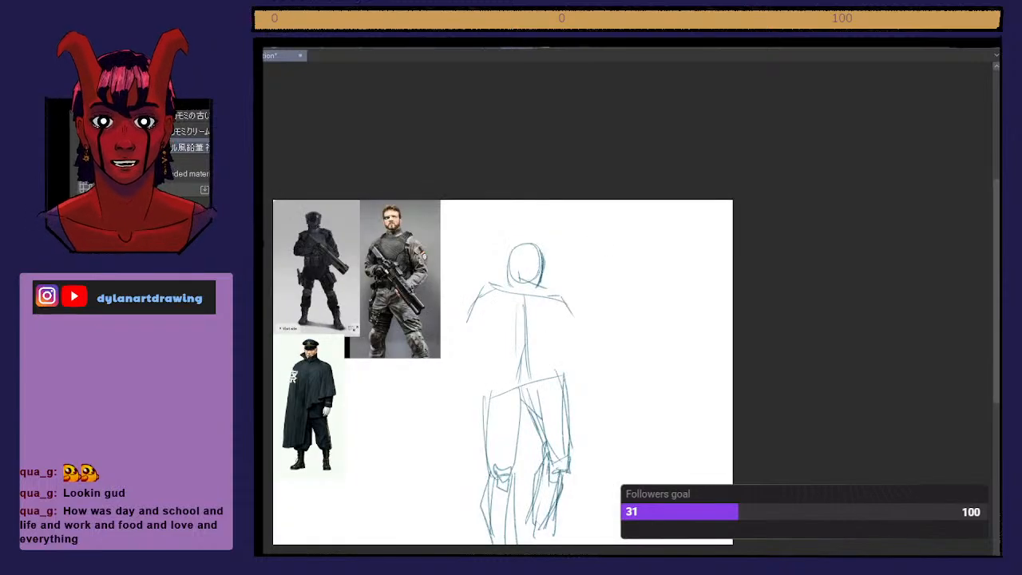
Step: Lasso the figure's hips and legs, scale them down slightly to make room for the feet, and deselect
key(m)
drag(996, 291, 997, 322)
mouse_move(497, 516)
mouse_down()
mouse_move(474, 506)
mouse_move(575, 283)
mouse_move(579, 511)
mouse_up()
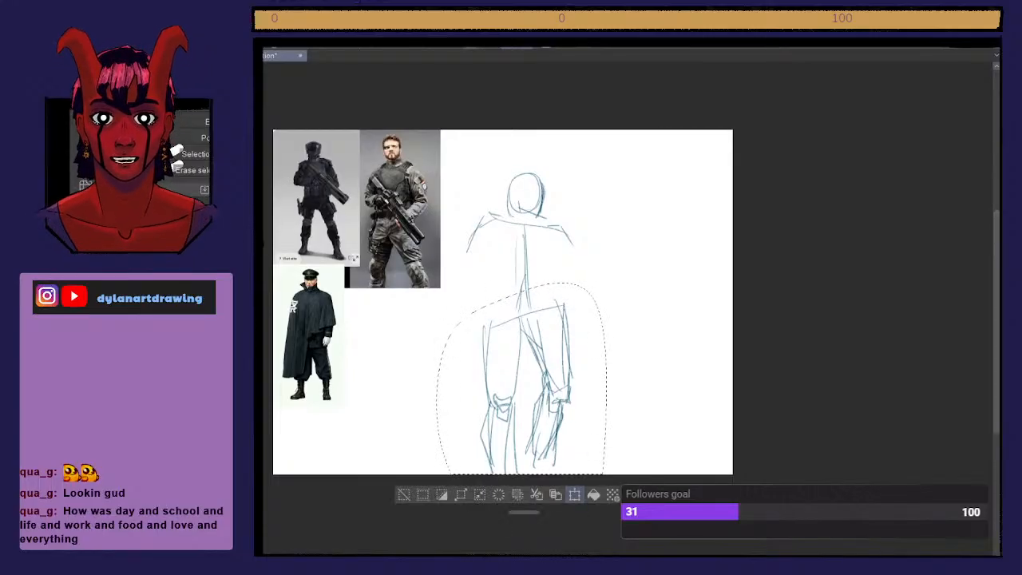
click(574, 494)
drag(604, 286, 593, 296)
drag(567, 336, 573, 324)
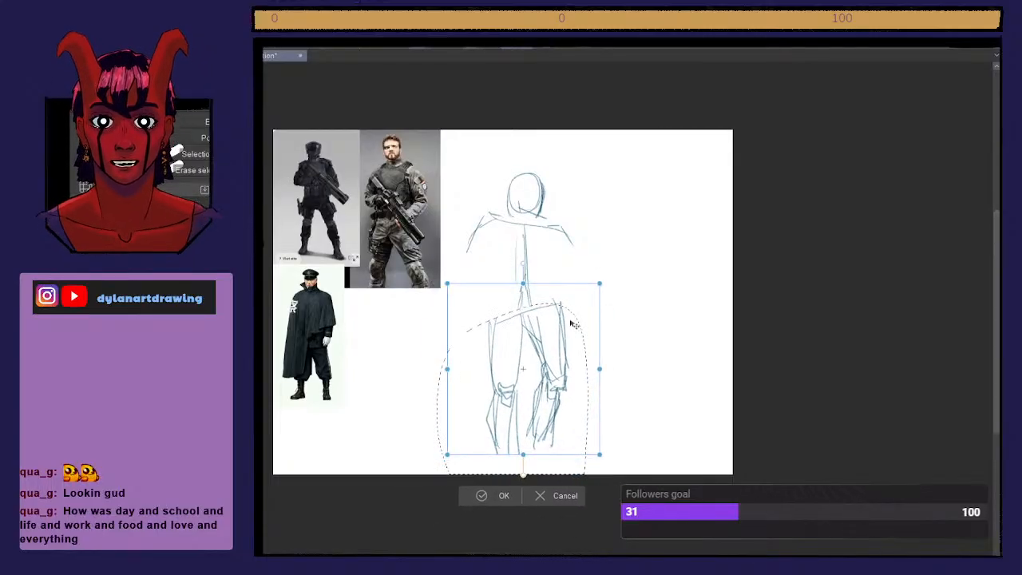
mouse_move(589, 433)
mouse_down()
mouse_move(597, 449)
mouse_move(582, 441)
mouse_up()
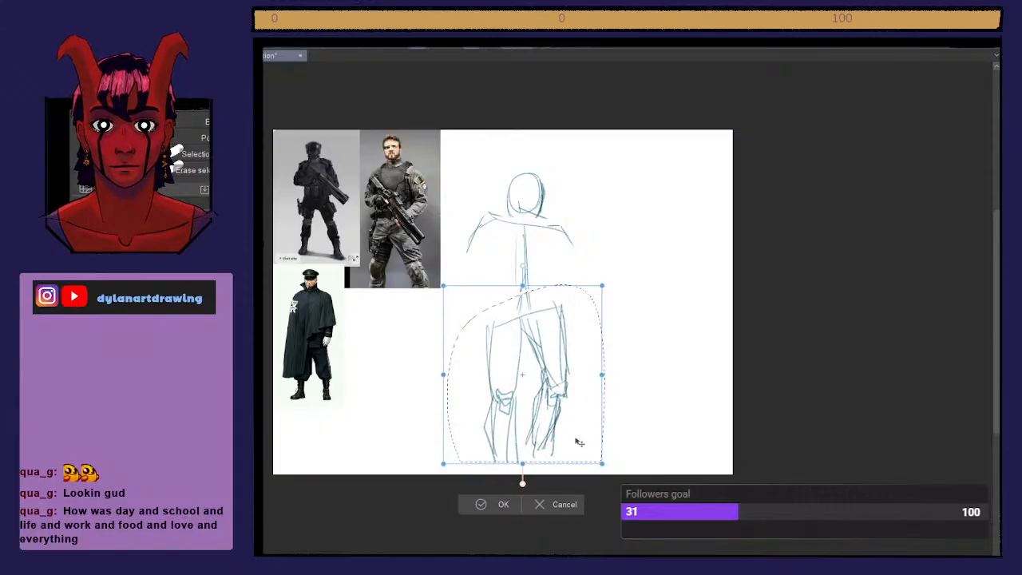
click(497, 504)
key(ctrl+d)
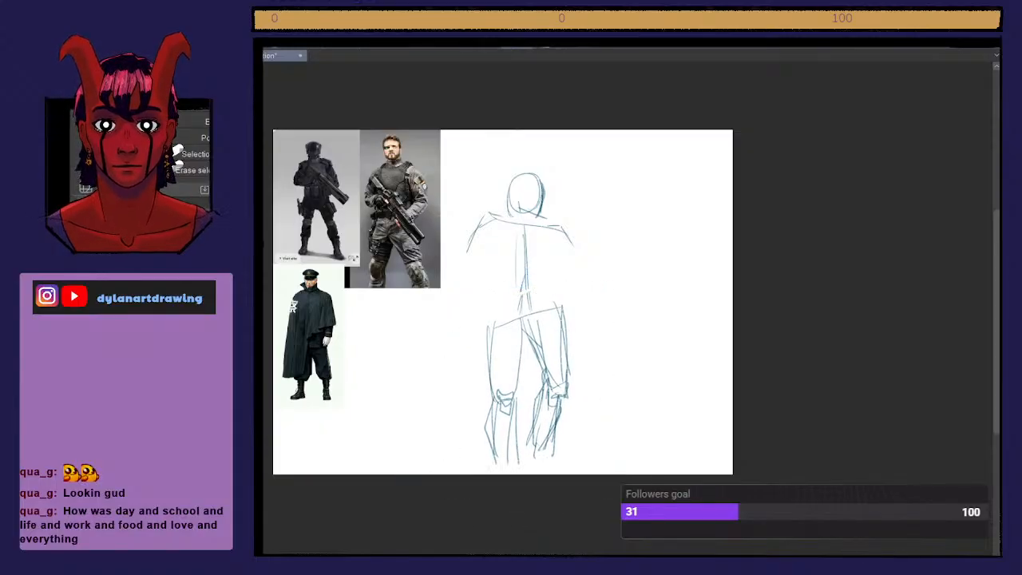
Step: Sketch the foot of the bent leg and outline both sides of the torso down to the hips
key(p)
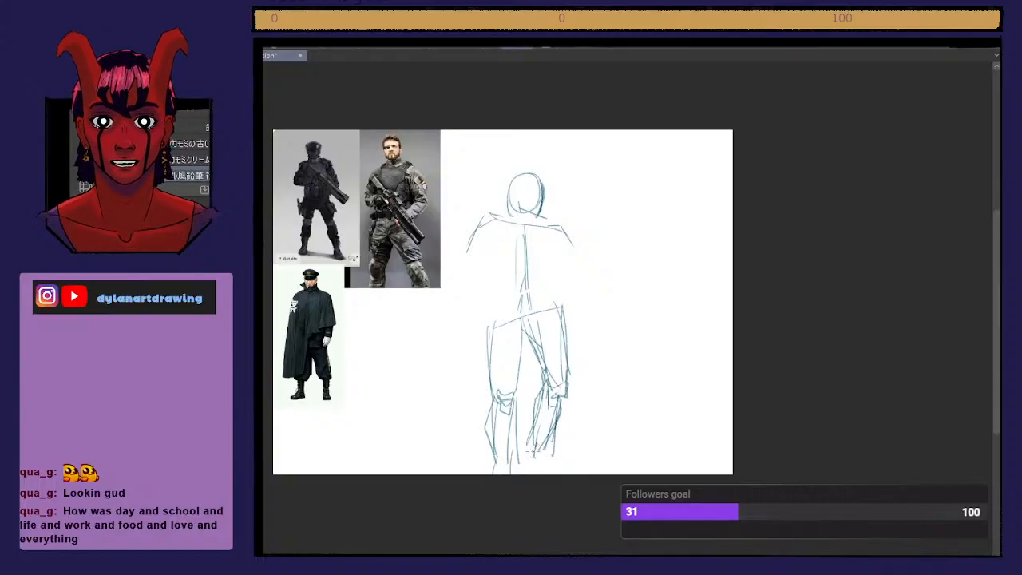
mouse_move(526, 436)
mouse_down()
mouse_move(538, 466)
mouse_move(554, 466)
mouse_up()
drag(542, 351, 529, 310)
mouse_move(569, 335)
mouse_down()
mouse_move(549, 293)
mouse_move(550, 236)
mouse_up()
drag(490, 346, 494, 294)
drag(490, 235, 496, 302)
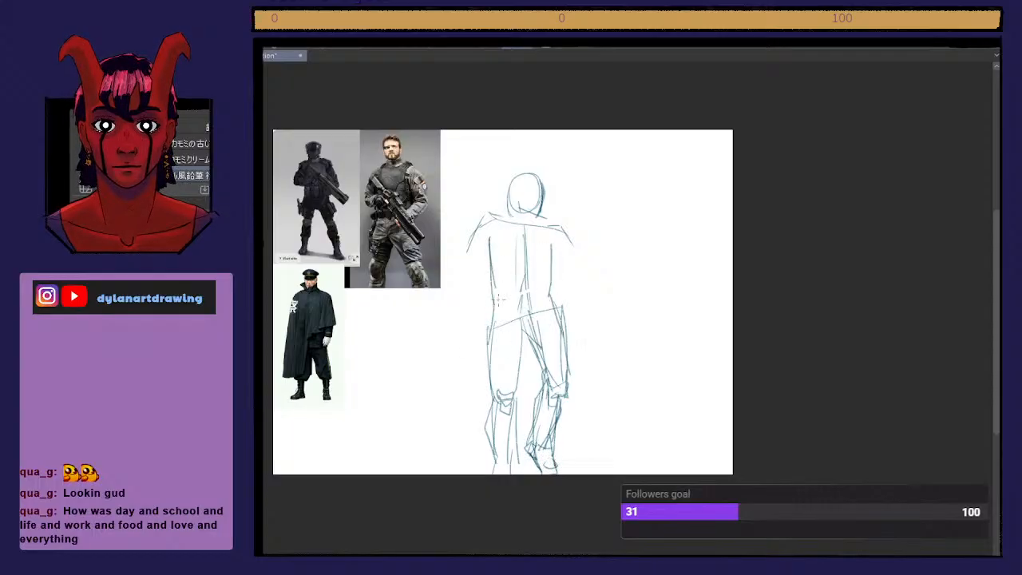
Step: Strengthen the waist and hip contours and add ribcage and pelvis guide lines inside the torso
drag(548, 278, 559, 316)
mouse_move(527, 307)
mouse_down()
mouse_move(529, 323)
mouse_move(491, 324)
mouse_move(487, 342)
mouse_up()
mouse_move(495, 294)
mouse_down()
mouse_move(517, 343)
mouse_move(525, 325)
mouse_move(556, 347)
mouse_up()
drag(566, 307, 549, 340)
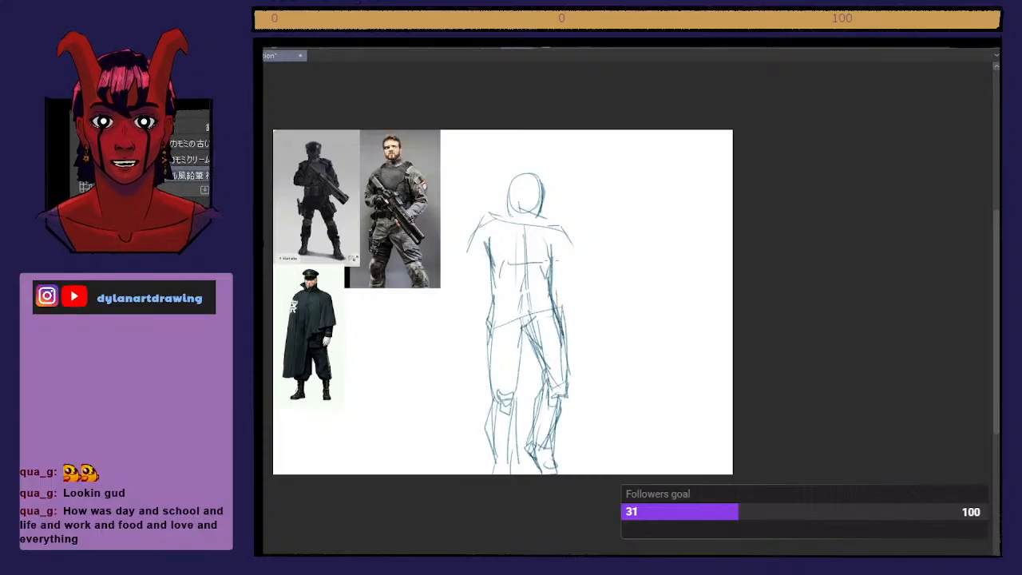
mouse_move(520, 328)
mouse_down()
mouse_move(535, 304)
mouse_move(505, 270)
mouse_move(540, 262)
mouse_move(546, 290)
mouse_up()
Step: Sketch an enlarged ribcage study beside the figure, with a rounded top and an angular arch at its base
scroll(651, 255, up, 2)
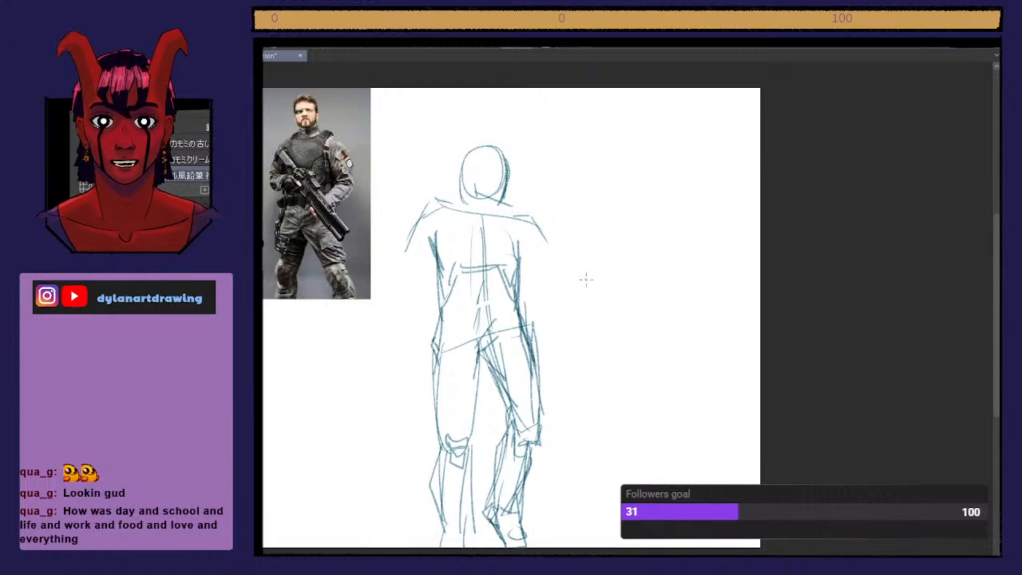
mouse_move(583, 297)
mouse_down()
mouse_move(585, 222)
mouse_move(582, 289)
mouse_move(613, 201)
mouse_move(670, 195)
mouse_move(703, 300)
mouse_up()
drag(671, 204, 700, 285)
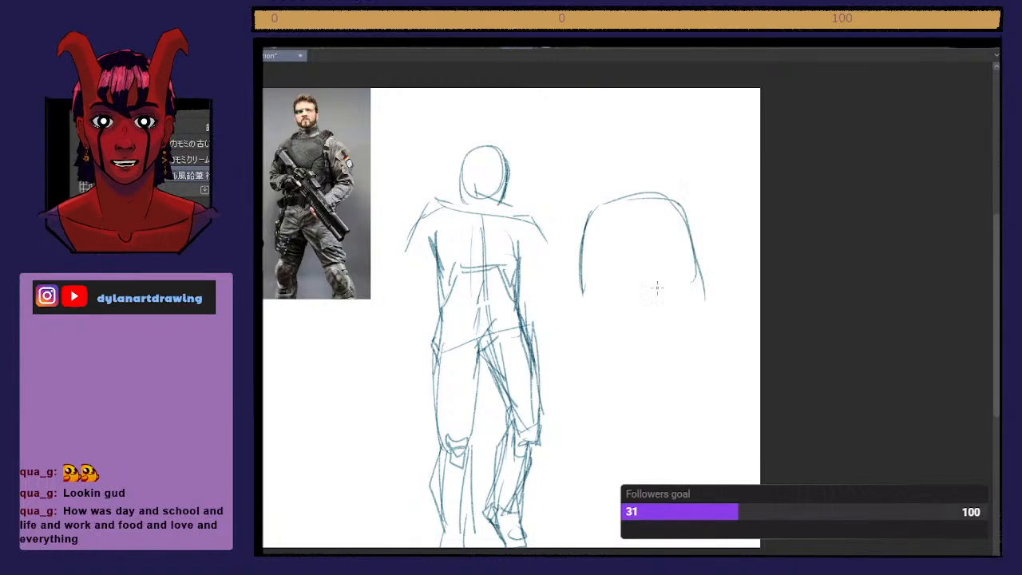
mouse_move(591, 298)
mouse_down()
mouse_move(614, 272)
mouse_move(654, 262)
mouse_move(680, 285)
mouse_move(678, 192)
mouse_move(683, 302)
mouse_up()
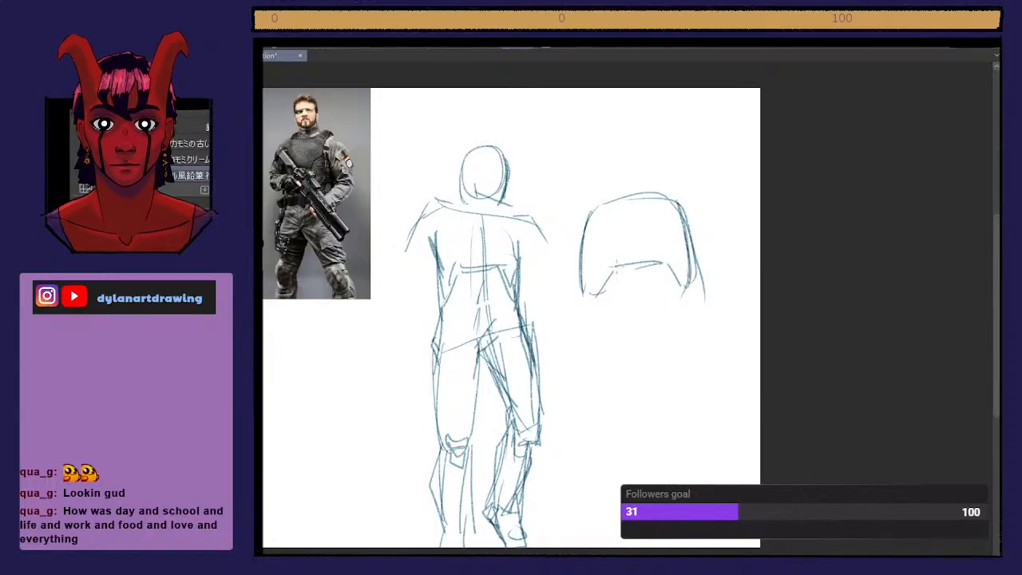
Step: Try darkening the arch at the base of the ribcage study with repeated strokes, and undo them
mouse_move(599, 291)
mouse_down()
mouse_move(612, 266)
mouse_move(663, 261)
mouse_up()
drag(666, 262, 683, 295)
mouse_move(606, 267)
mouse_down()
mouse_move(670, 260)
mouse_move(597, 303)
mouse_move(675, 261)
mouse_up()
drag(666, 262, 684, 302)
drag(611, 270, 665, 261)
mouse_move(607, 267)
mouse_down()
mouse_move(598, 305)
mouse_move(639, 266)
mouse_up()
drag(628, 266, 650, 254)
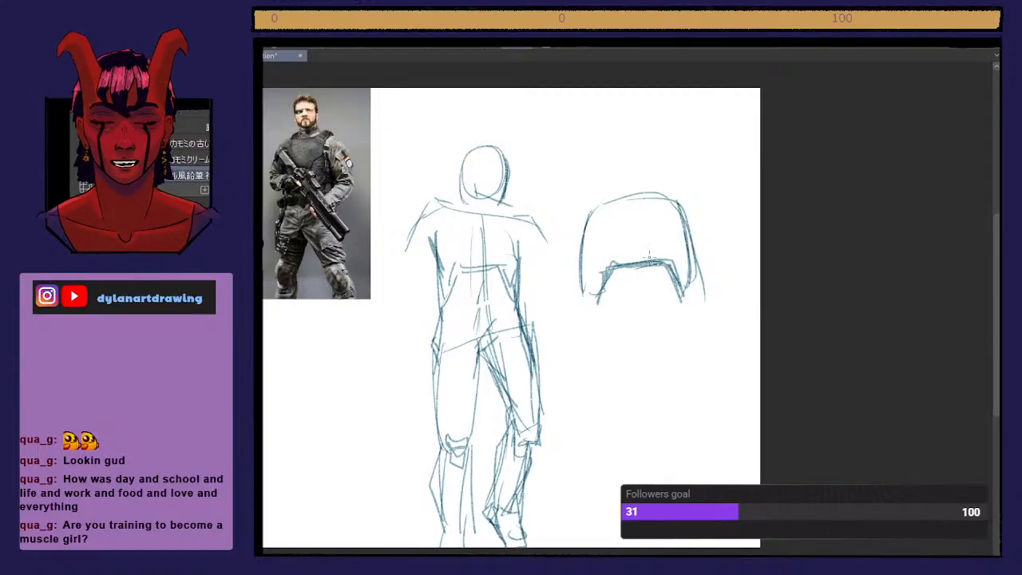
key(ctrl+z)
key(ctrl+z)
key(ctrl+z)
key(ctrl+z)
key(ctrl+z)
key(ctrl+z)
Step: Sketch a second, oval ribcage study below the first, with a curved rib arch, sternum and neck opening
mouse_move(602, 387)
mouse_down()
mouse_move(607, 318)
mouse_move(664, 313)
mouse_up()
mouse_move(608, 335)
mouse_down()
mouse_move(599, 396)
mouse_move(676, 320)
mouse_up()
mouse_move(677, 335)
mouse_down()
mouse_move(607, 403)
mouse_move(628, 362)
mouse_move(663, 388)
mouse_move(599, 394)
mouse_move(679, 380)
mouse_up()
drag(671, 313, 679, 374)
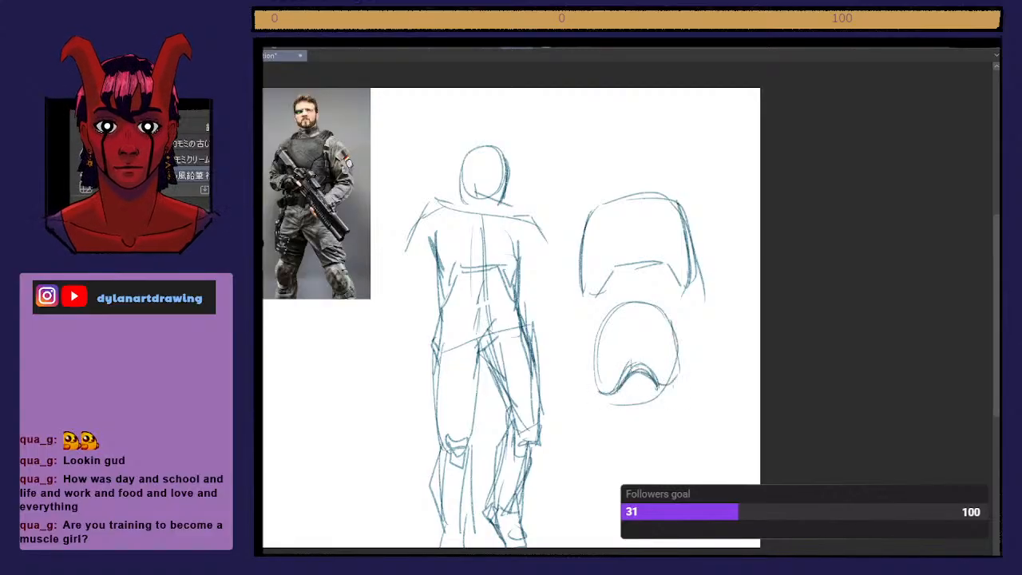
mouse_move(632, 316)
mouse_down()
mouse_move(636, 369)
mouse_move(644, 314)
mouse_up()
mouse_move(631, 323)
mouse_down()
mouse_move(663, 303)
mouse_move(633, 324)
mouse_up()
mouse_move(631, 303)
mouse_down()
mouse_move(607, 326)
mouse_move(636, 304)
mouse_up()
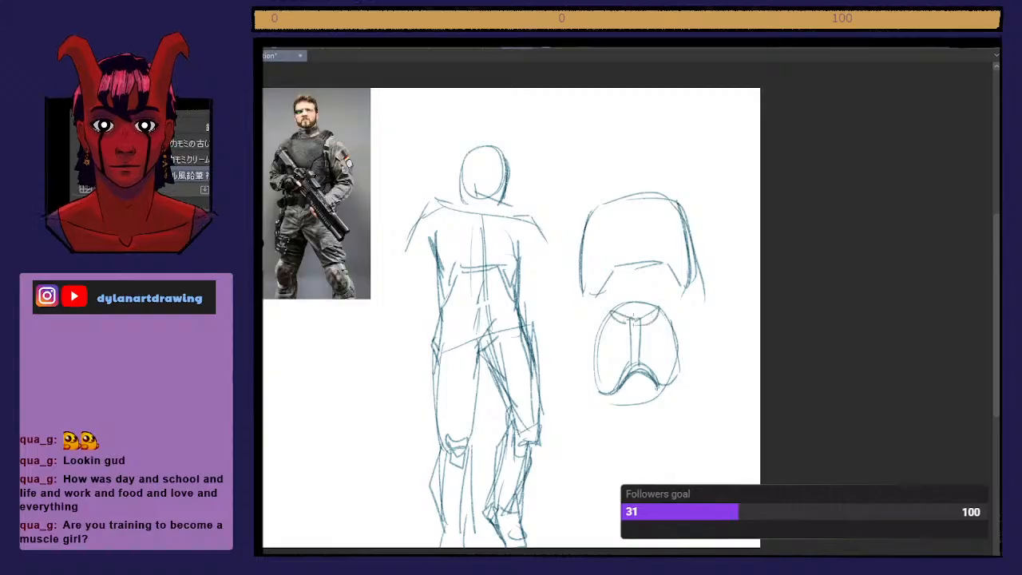
Step: Sketch a third, rounder ribcage study below the second, with a pointed rib arch, sternum and neck opening
scroll(988, 288, down, 3)
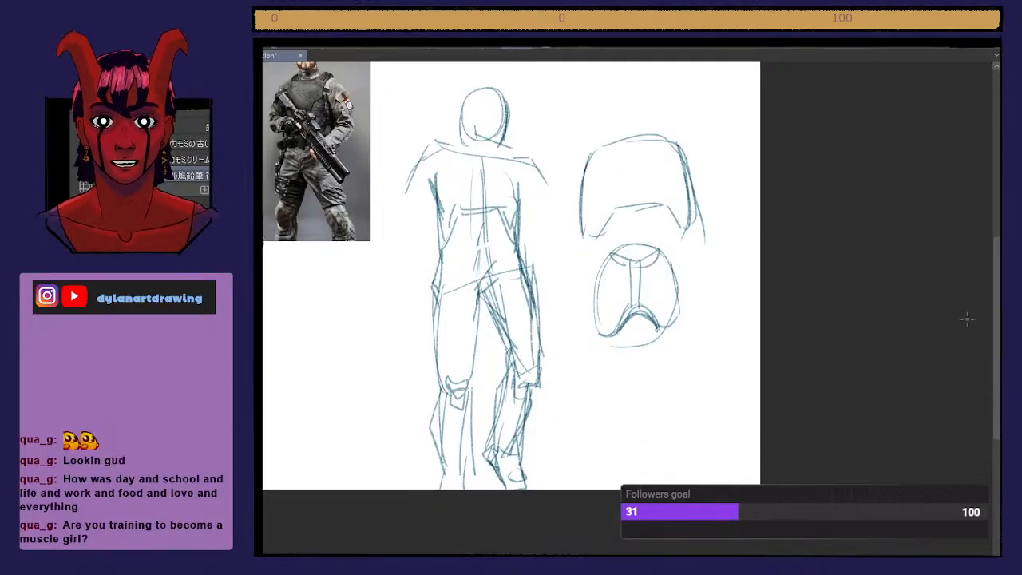
mouse_move(607, 444)
mouse_down()
mouse_move(593, 429)
mouse_move(666, 374)
mouse_up()
drag(607, 447, 639, 449)
drag(639, 356, 601, 447)
mouse_move(639, 360)
mouse_down()
mouse_move(679, 432)
mouse_move(599, 449)
mouse_up()
mouse_move(635, 346)
mouse_down()
mouse_move(628, 457)
mouse_move(637, 417)
mouse_up()
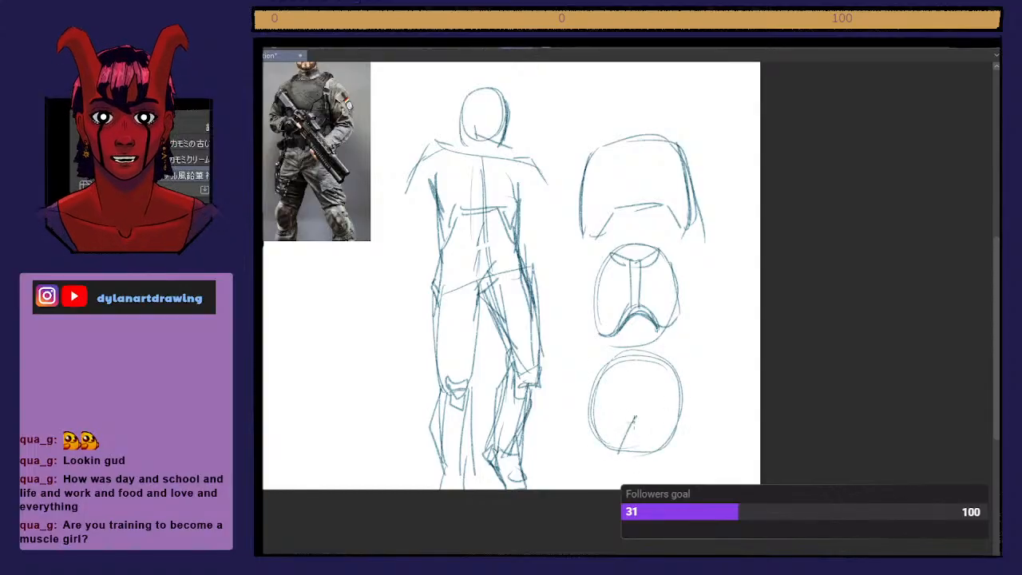
mouse_move(618, 454)
mouse_down()
mouse_move(644, 411)
mouse_move(655, 451)
mouse_up()
mouse_move(644, 412)
mouse_down()
mouse_move(671, 447)
mouse_move(681, 398)
mouse_move(663, 356)
mouse_move(668, 450)
mouse_move(615, 358)
mouse_move(630, 391)
mouse_move(651, 397)
mouse_move(642, 420)
mouse_up()
drag(645, 385, 644, 409)
drag(642, 400, 631, 430)
mouse_move(639, 412)
mouse_down()
mouse_move(629, 430)
mouse_move(655, 453)
mouse_up()
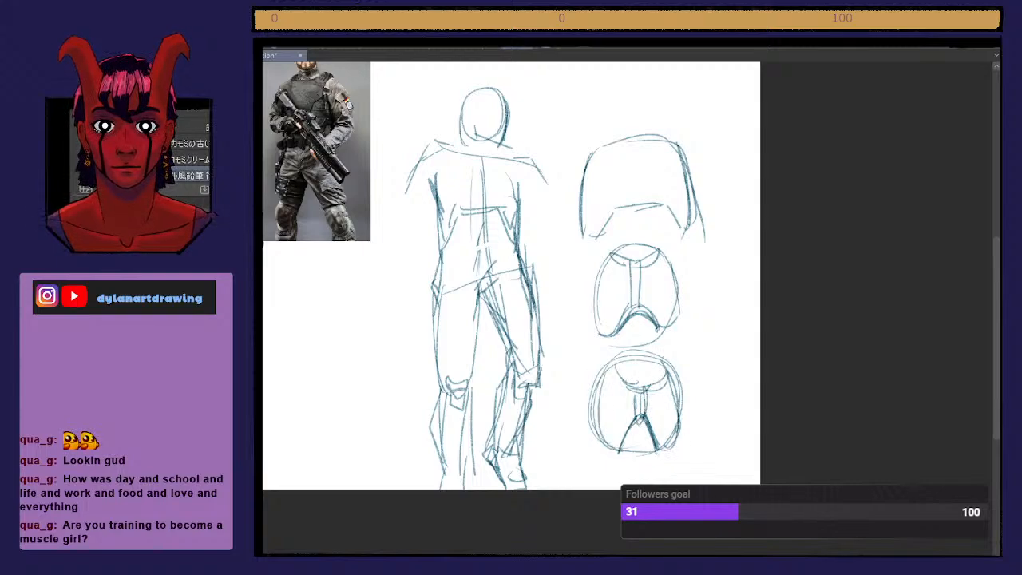
Step: Lasso the three ribcage studies, shrink them, and place them between the officer reference and the figure's legs
drag(603, 80, 695, 70)
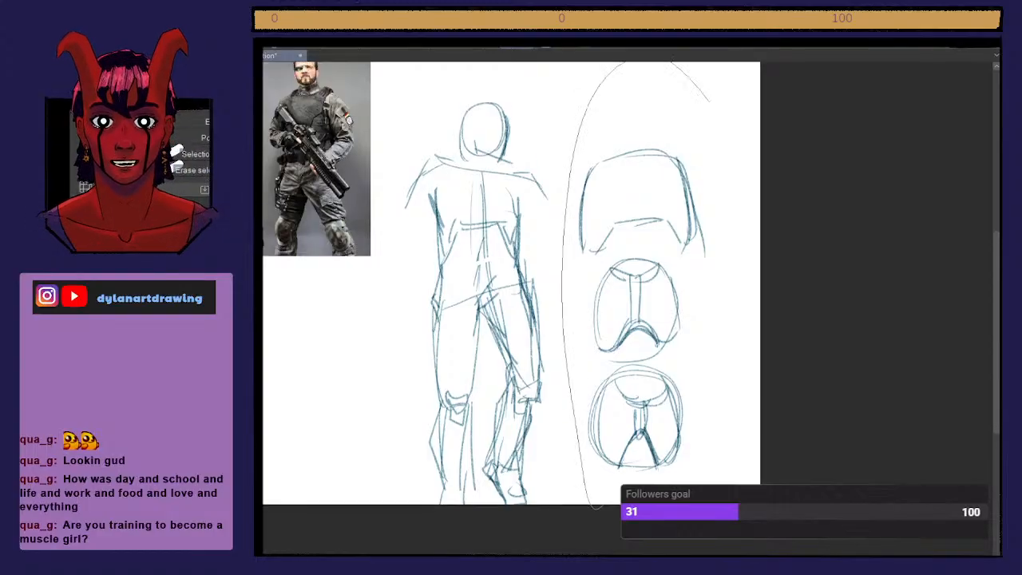
key(ctrl+t)
scroll(749, 100, down, 4)
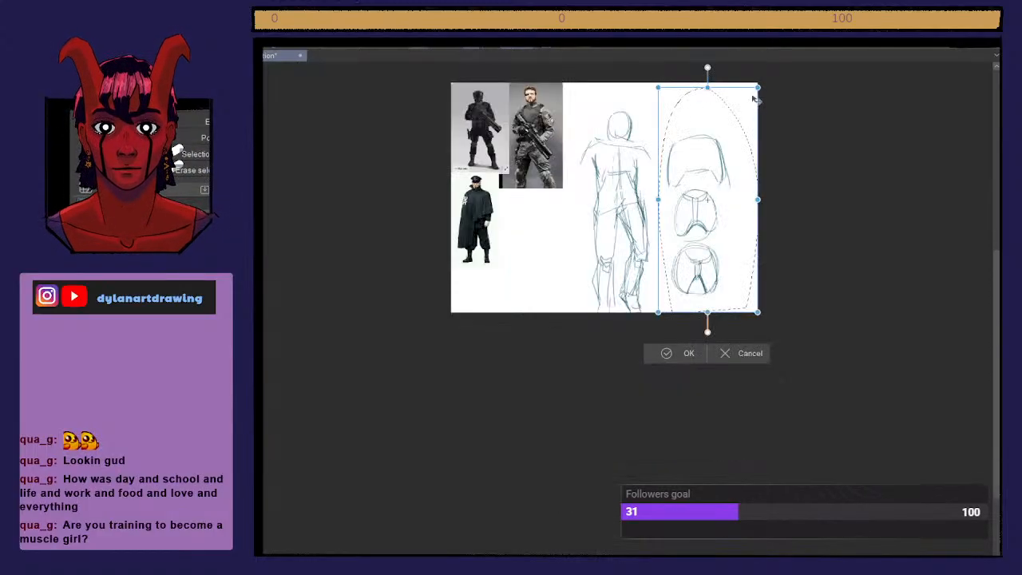
mouse_move(758, 96)
mouse_down()
mouse_move(701, 237)
mouse_move(580, 237)
mouse_up()
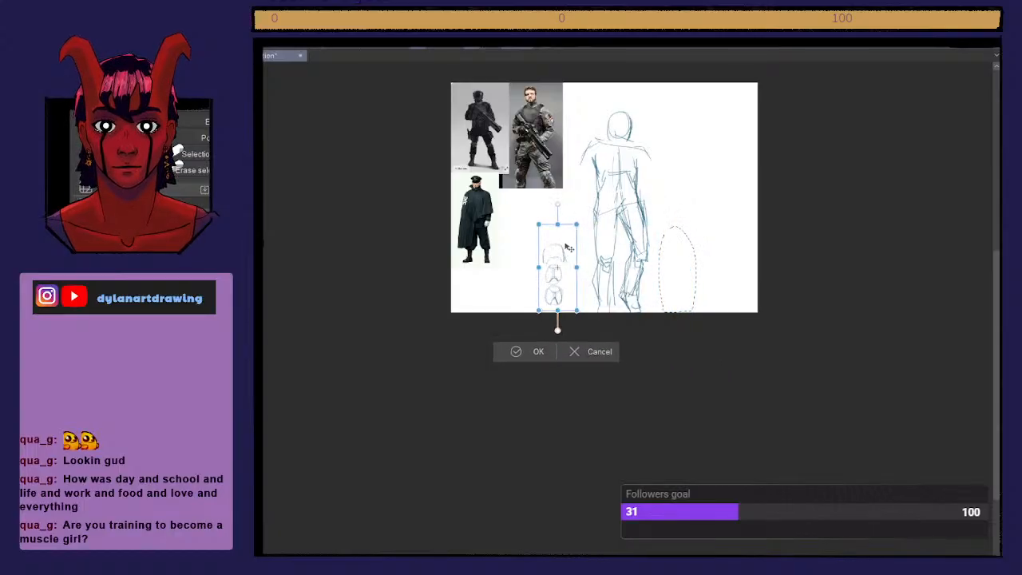
click(517, 352)
click(440, 331)
Step: Darken the contours along both sides of the figure's ribcage and waist with short pencil strokes
scroll(448, 318, up, 2)
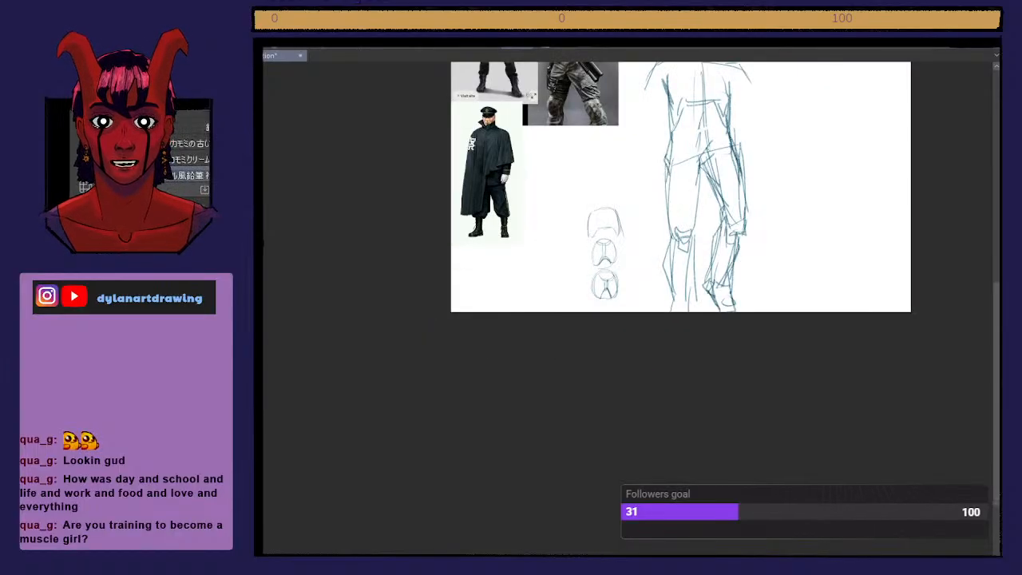
scroll(967, 276, up, 3)
scroll(966, 277, up, 2)
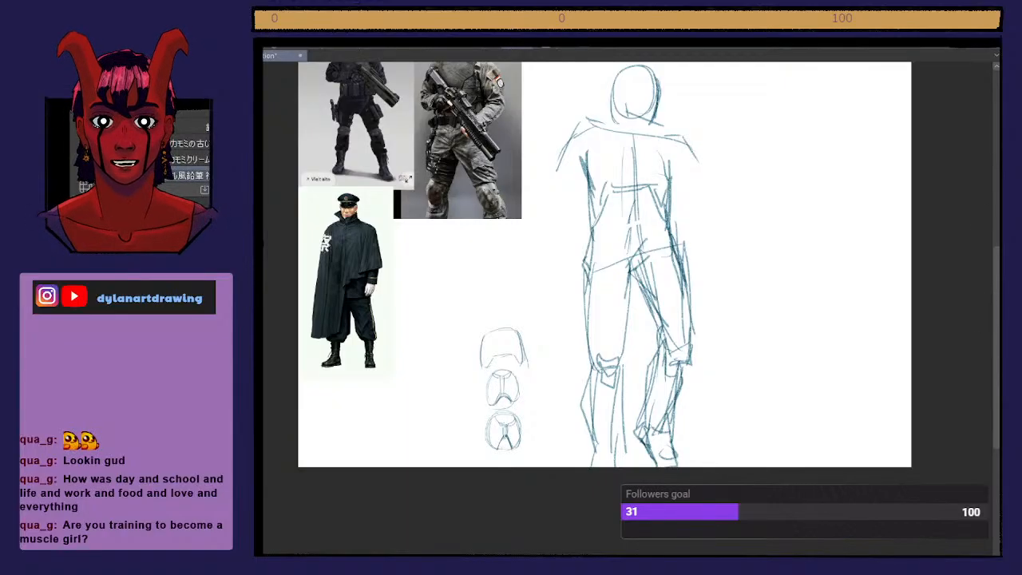
scroll(975, 256, up, 3)
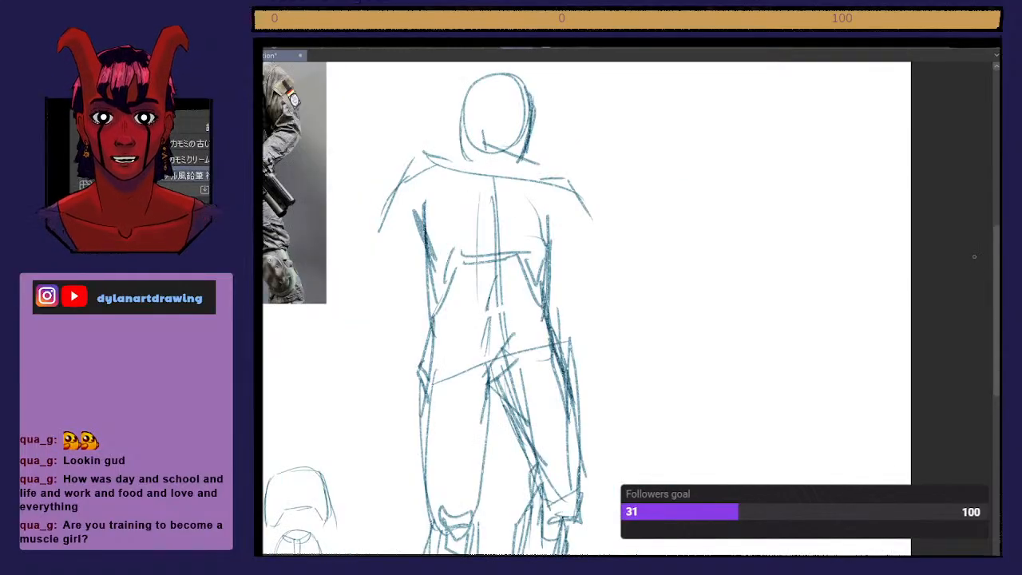
drag(534, 289, 551, 328)
drag(535, 251, 547, 294)
drag(441, 310, 430, 345)
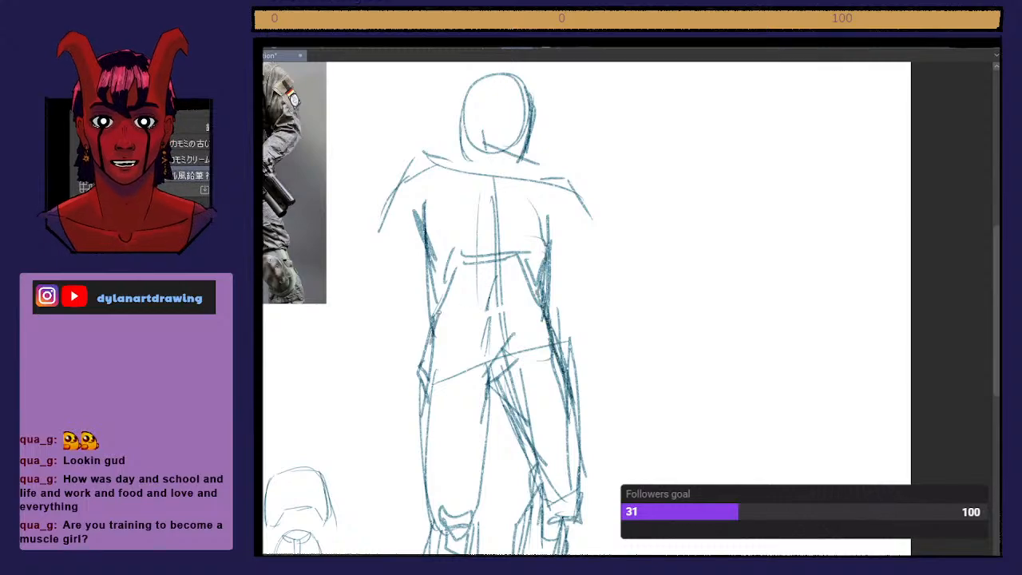
drag(440, 261, 425, 314)
drag(420, 223, 438, 270)
drag(434, 266, 439, 320)
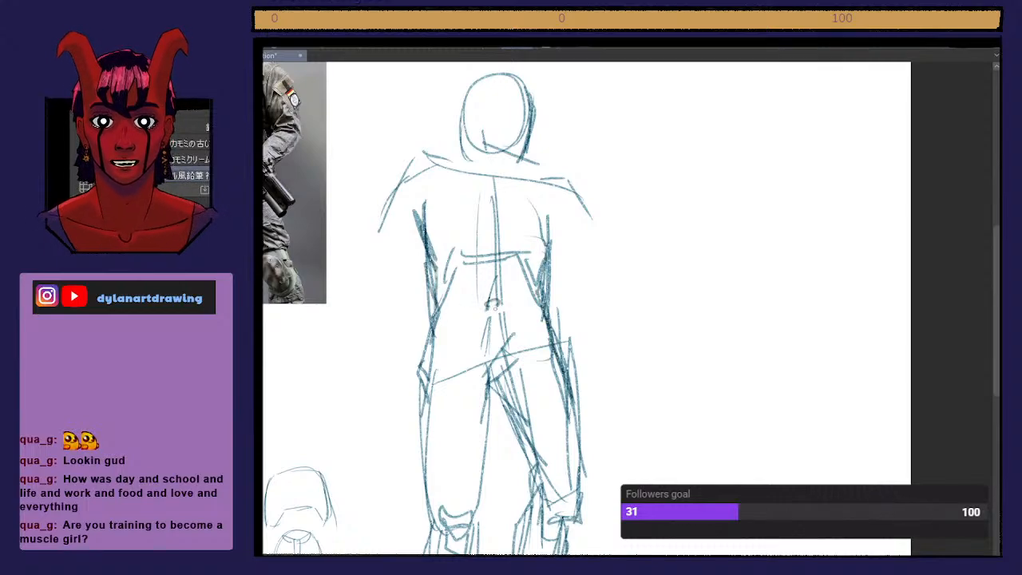
Step: Sketch the lower chest line, both collarbones, the notch between them and the trapezius slope on the figure
mouse_move(450, 255)
mouse_down()
mouse_move(499, 241)
mouse_move(517, 254)
mouse_up()
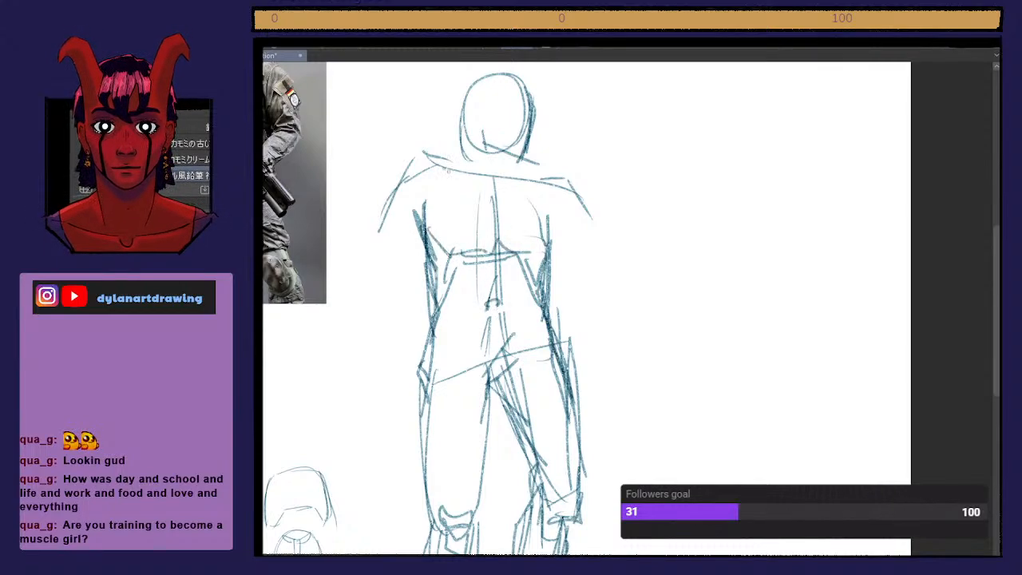
drag(444, 169, 491, 189)
drag(489, 186, 496, 204)
mouse_move(497, 197)
mouse_down()
mouse_move(553, 180)
mouse_move(531, 182)
mouse_up()
key(ctrl+z)
drag(449, 171, 471, 162)
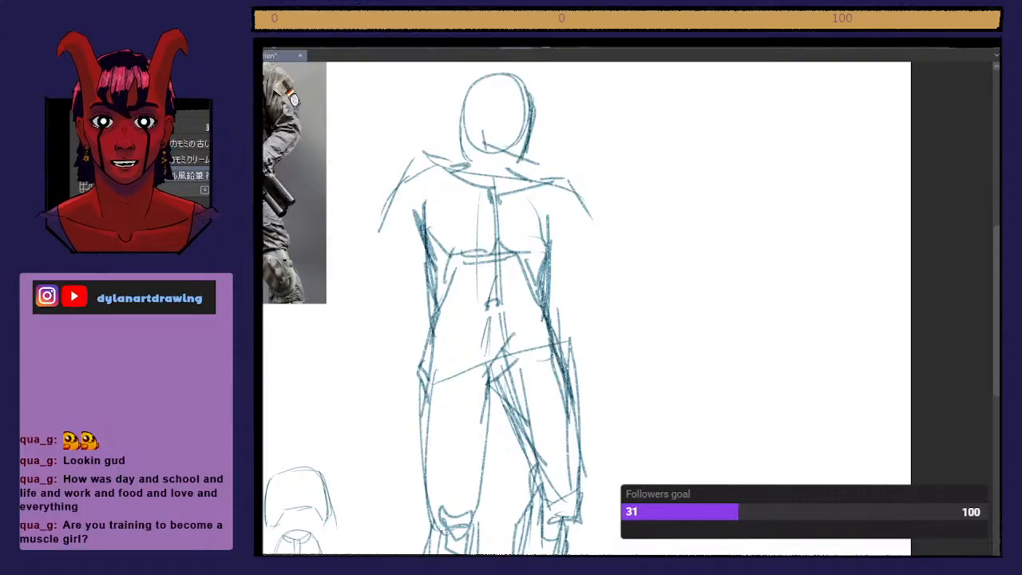
Step: Sketch the underside of the upper arm farther from the references, and outline the nearer arm bent outward at the elbow
mouse_move(547, 227)
mouse_down()
mouse_move(554, 249)
mouse_move(562, 222)
mouse_move(569, 234)
mouse_up()
drag(557, 242, 580, 281)
drag(378, 206, 349, 248)
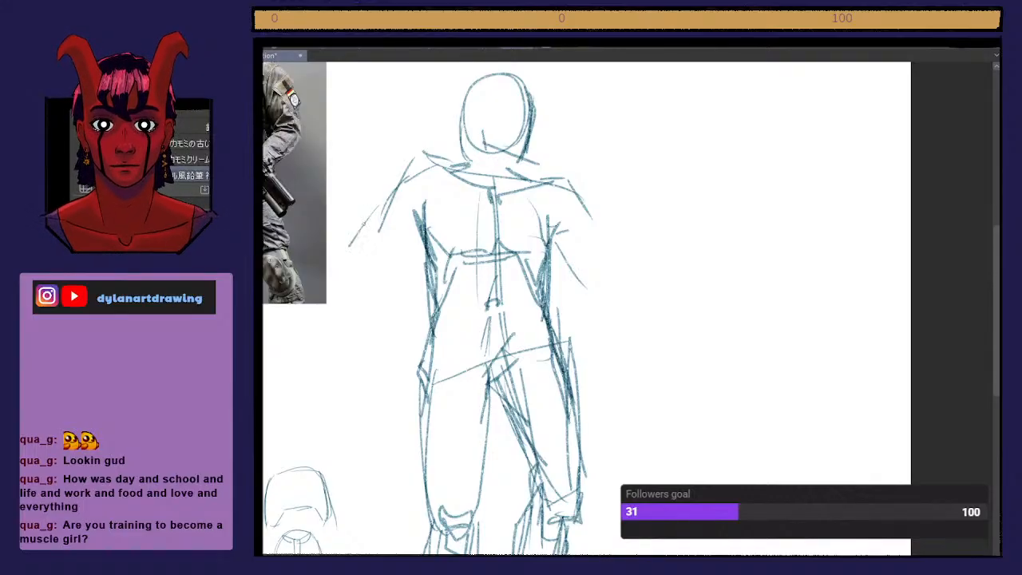
drag(395, 184, 356, 273)
drag(344, 313, 431, 283)
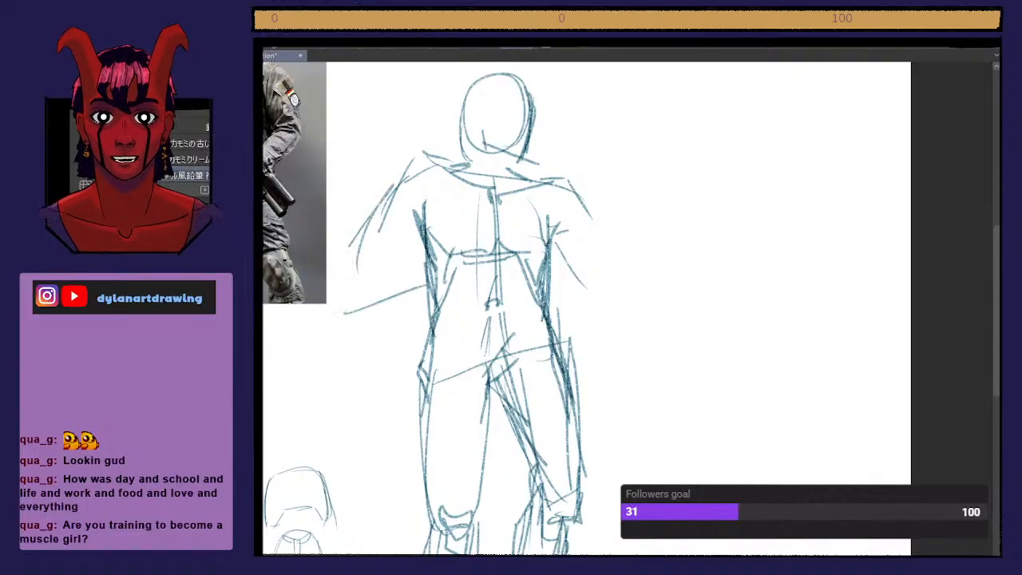
key(ctrl+z)
mouse_move(393, 191)
mouse_down()
mouse_move(359, 226)
mouse_move(367, 209)
mouse_up()
mouse_move(371, 203)
mouse_down()
mouse_move(342, 260)
mouse_move(362, 286)
mouse_move(439, 263)
mouse_up()
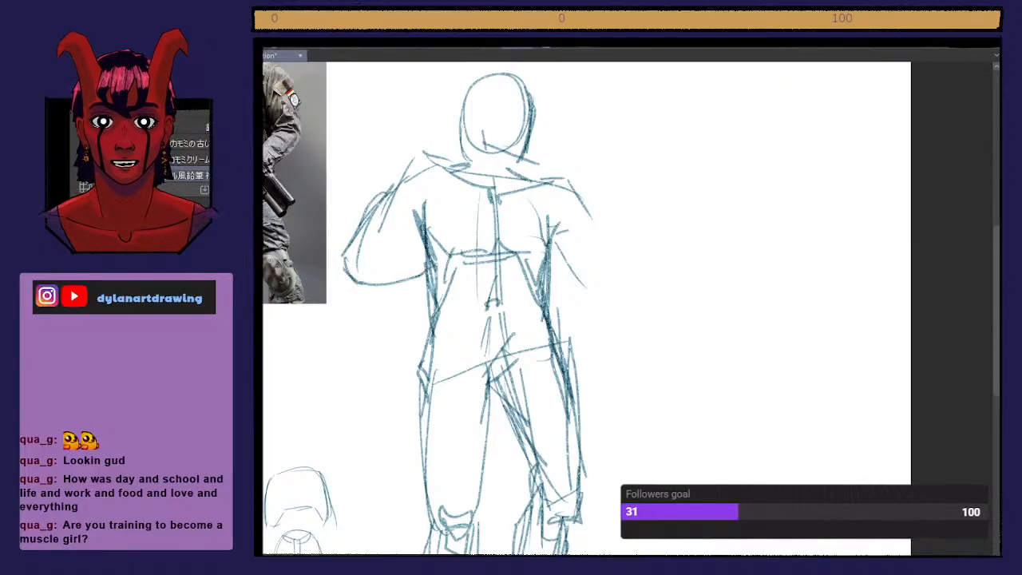
Step: Draw the bent arm's forearm folded across the chest, with a blocky hand in front of the sternum
mouse_move(395, 229)
mouse_down()
mouse_move(375, 251)
mouse_move(431, 230)
mouse_move(448, 281)
mouse_move(459, 247)
mouse_up()
mouse_move(413, 236)
mouse_down()
mouse_move(432, 231)
mouse_move(484, 250)
mouse_up()
drag(444, 212, 486, 221)
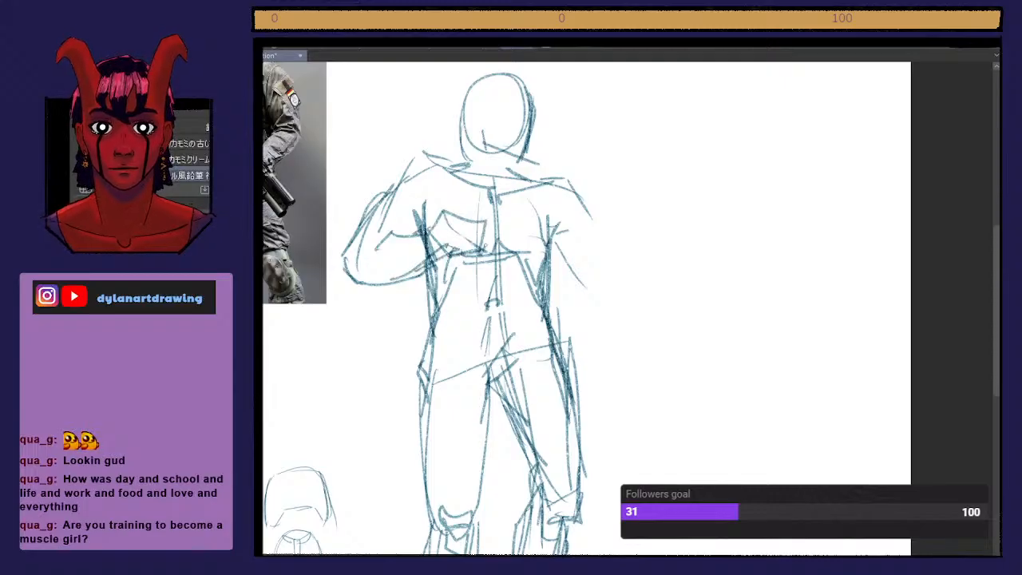
drag(363, 265, 394, 235)
drag(407, 278, 378, 284)
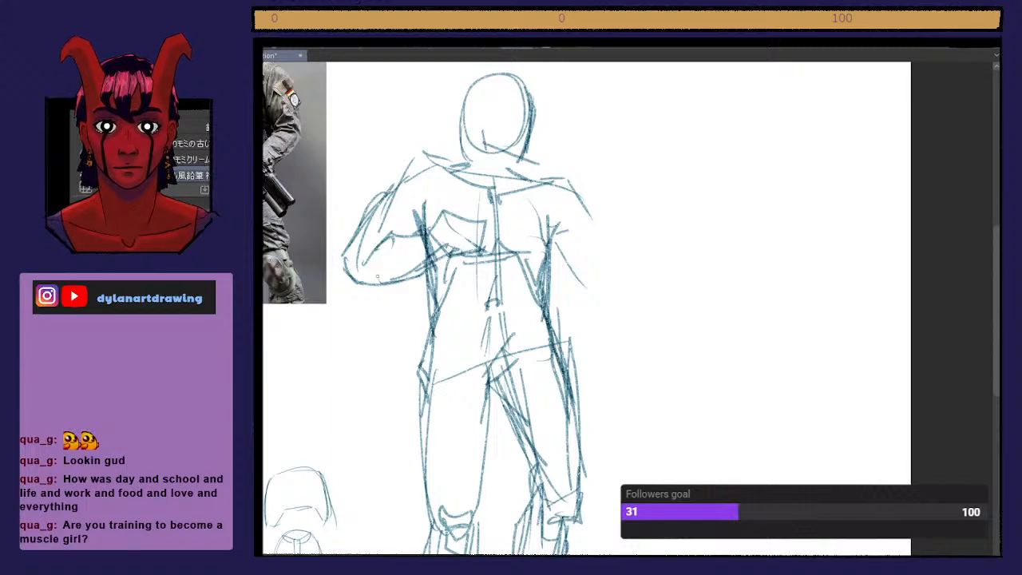
Step: Add curved facial guidelines and a jaw contour to the figure's head, undoing the stray last stroke
mouse_move(473, 165)
mouse_down()
mouse_move(488, 101)
mouse_move(484, 120)
mouse_move(533, 119)
mouse_up()
mouse_move(483, 146)
mouse_down()
mouse_move(534, 137)
mouse_move(475, 127)
mouse_move(524, 122)
mouse_move(512, 153)
mouse_move(527, 134)
mouse_up()
mouse_move(520, 86)
mouse_down()
mouse_move(521, 164)
mouse_move(483, 169)
mouse_up()
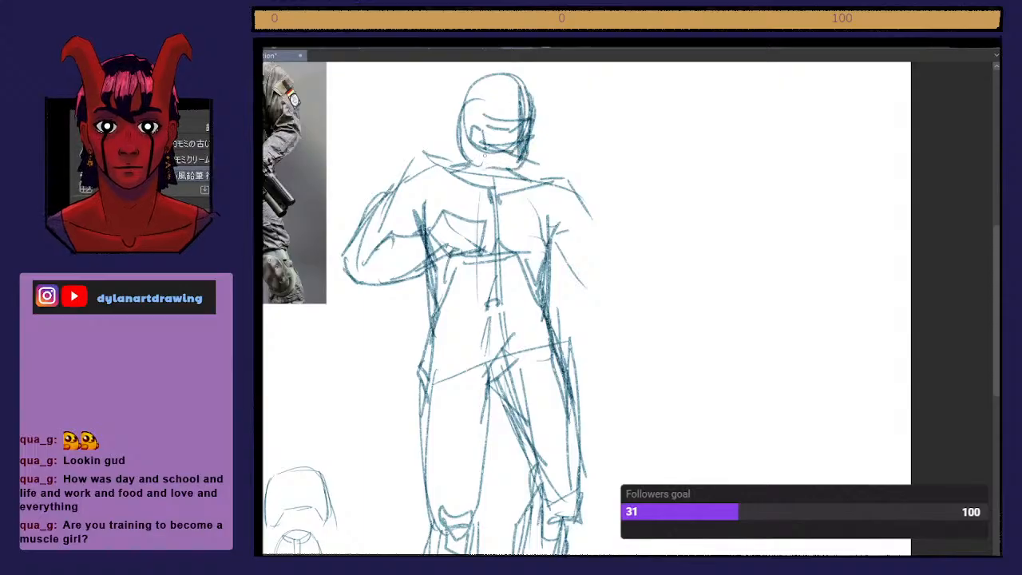
key(ctrl+z)
Step: Lasso the figure's head, shift it slightly toward the bent arm, and deselect it
key(m)
key(ctrl+minus)
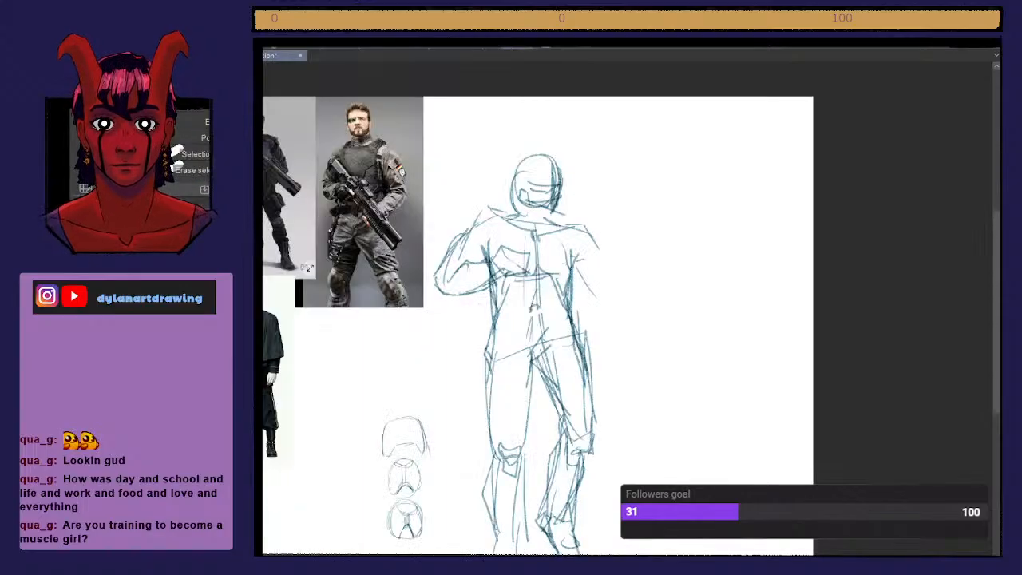
mouse_move(502, 217)
mouse_down()
mouse_move(580, 136)
mouse_move(555, 168)
mouse_move(562, 162)
mouse_up()
key(ctrl+t)
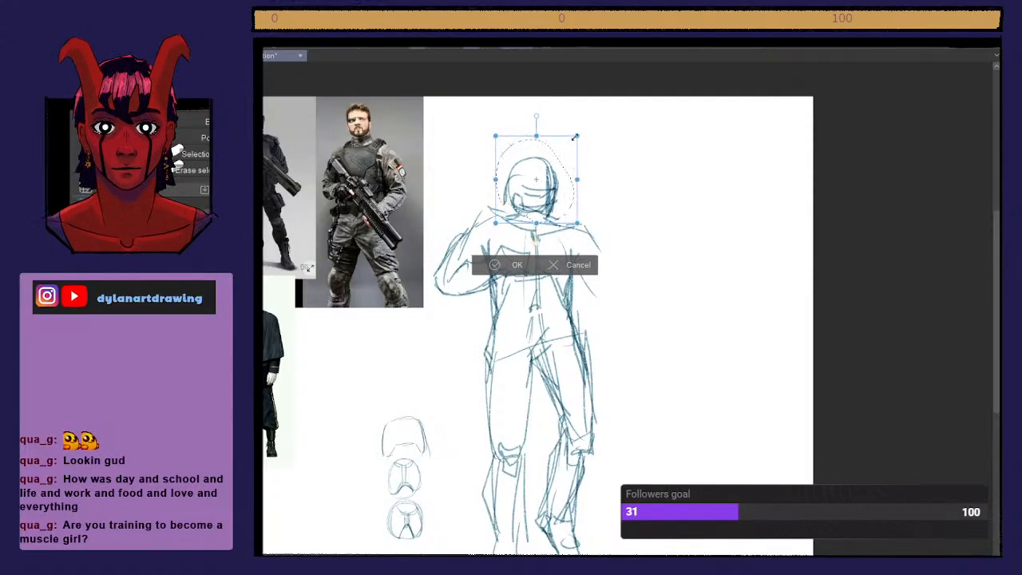
key(Return)
key(ctrl+d)
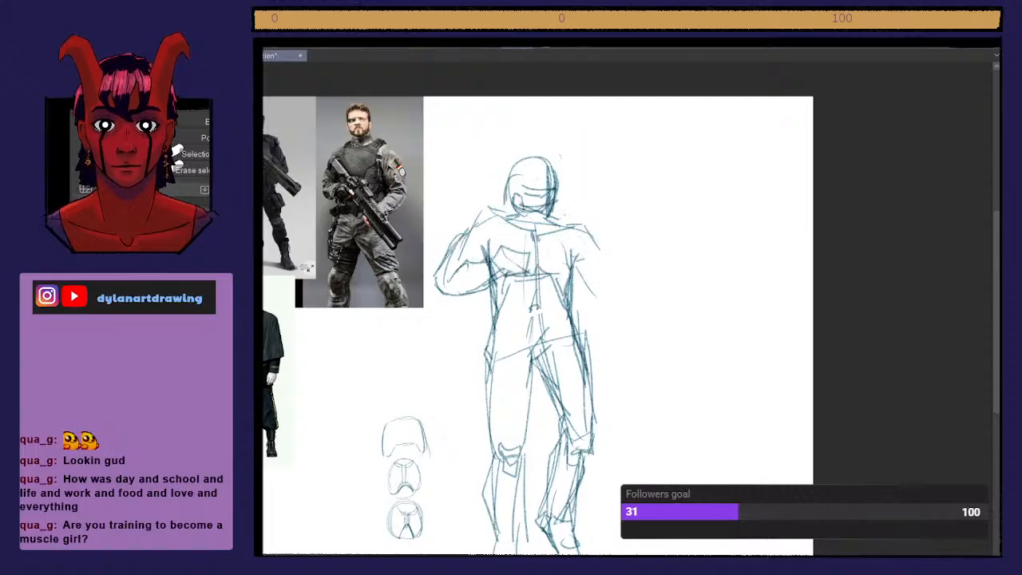
Step: Sketch the other arm reaching outward with its hand, add fingers to the chest hand, and draw a line linking both hands
key(p)
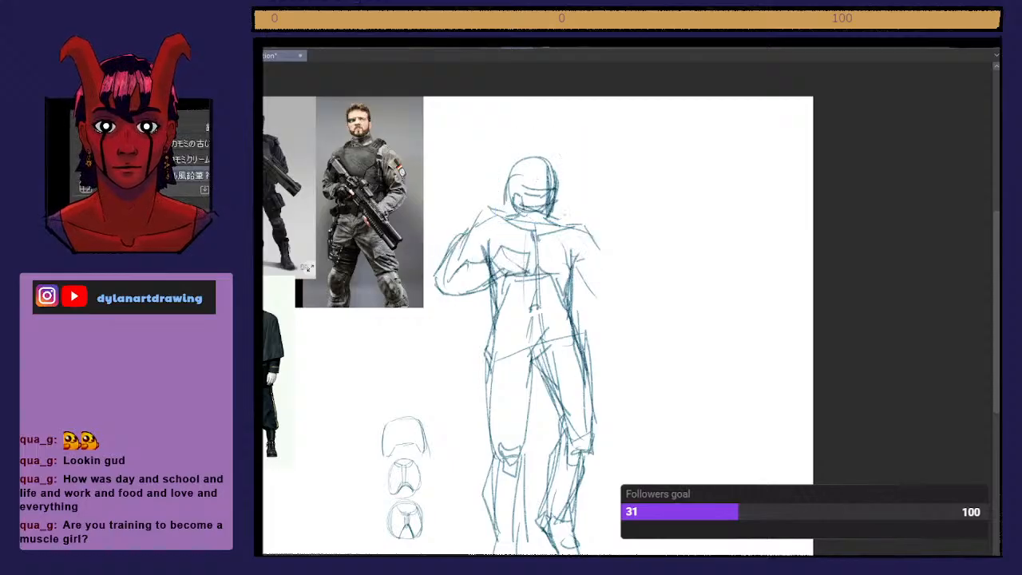
mouse_move(575, 265)
mouse_down()
mouse_move(597, 290)
mouse_move(616, 251)
mouse_move(636, 241)
mouse_move(627, 276)
mouse_up()
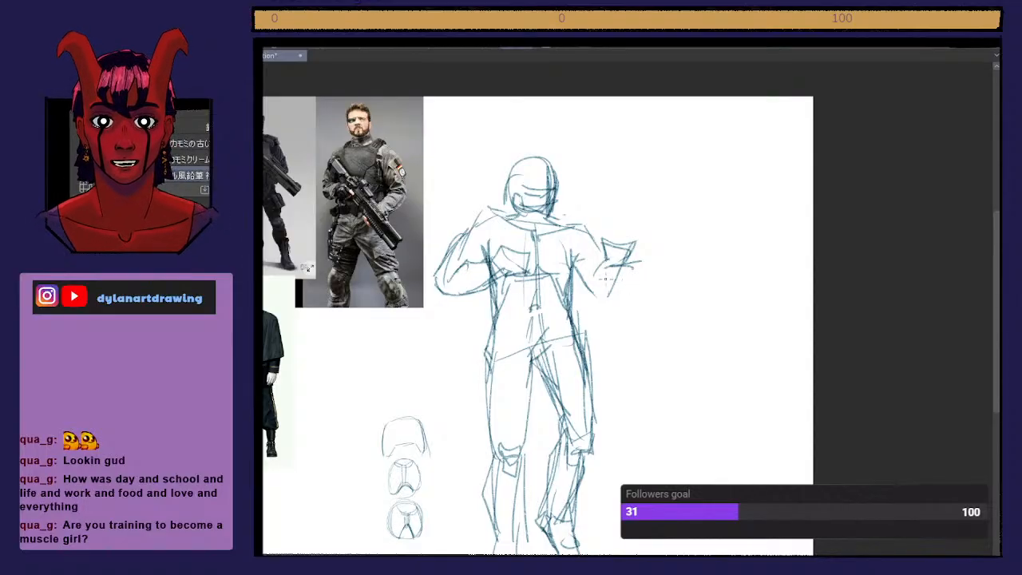
mouse_move(452, 276)
mouse_down()
mouse_move(495, 260)
mouse_move(506, 237)
mouse_move(510, 263)
mouse_move(537, 251)
mouse_up()
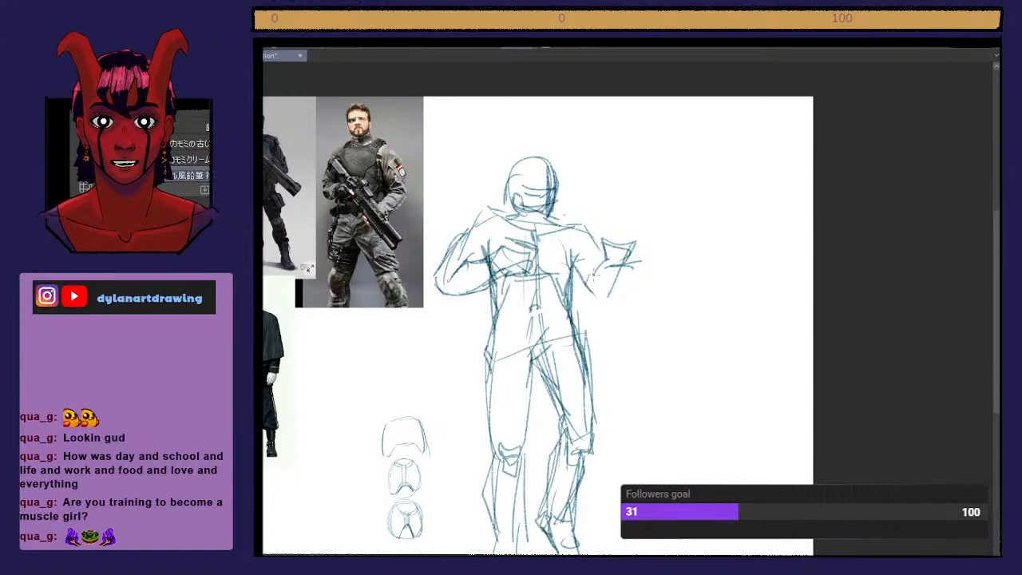
drag(595, 273, 625, 257)
drag(604, 298, 639, 251)
drag(534, 258, 651, 264)
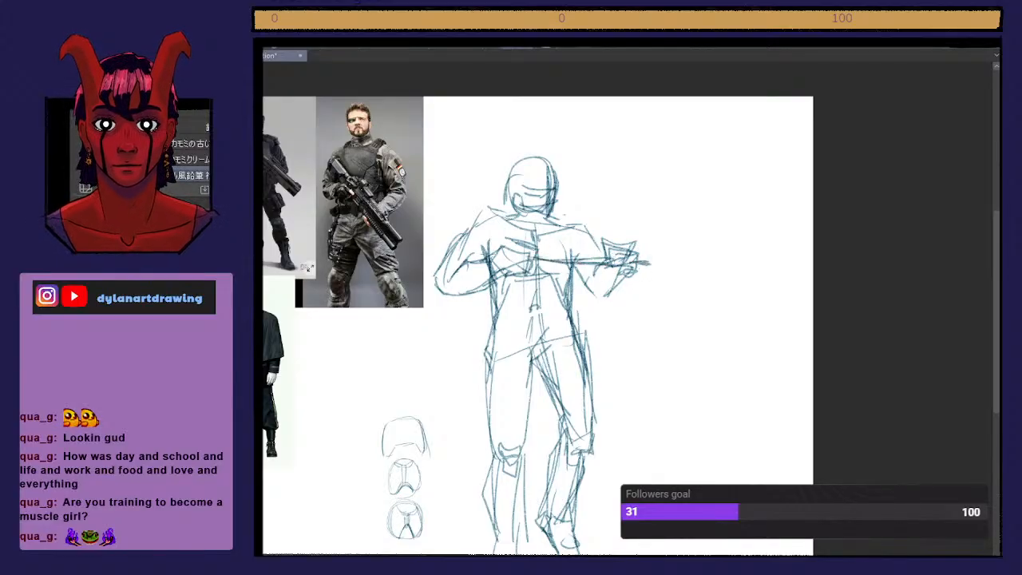
Step: Block in a long rifle running from the shoulder of the bent arm through both hands to a pointed muzzle
mouse_move(501, 257)
mouse_down()
mouse_move(477, 241)
mouse_move(481, 216)
mouse_up()
drag(484, 214, 609, 238)
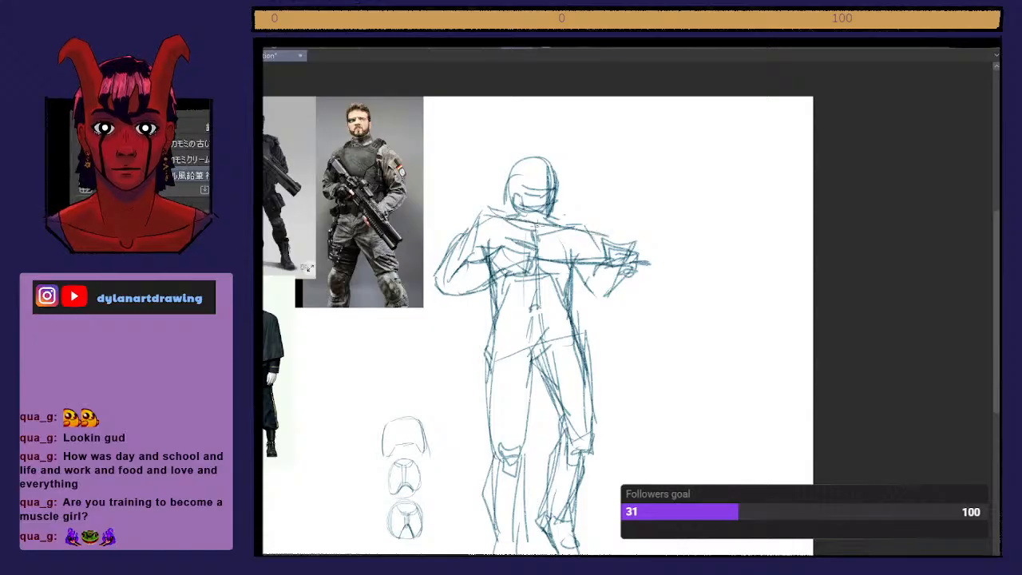
drag(539, 224, 637, 244)
drag(562, 235, 656, 250)
drag(532, 248, 618, 262)
mouse_move(539, 251)
mouse_down()
mouse_move(621, 263)
mouse_move(658, 252)
mouse_move(638, 239)
mouse_move(655, 241)
mouse_move(669, 262)
mouse_up()
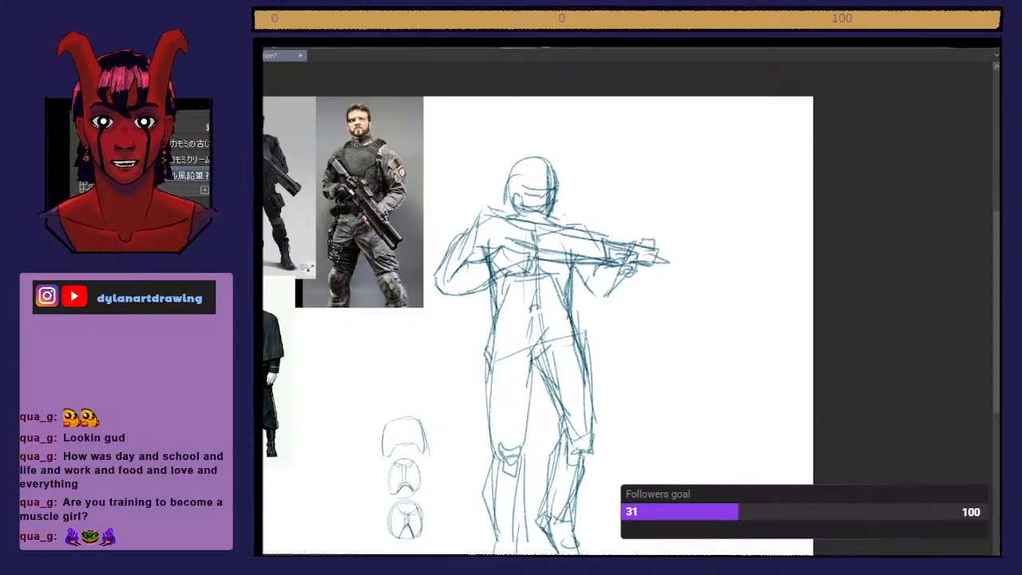
Step: Scale down the whole pencil drawing, ribcage studies included, and position it beside the references with space below the feet
scroll(625, 257, down, 2)
scroll(625, 257, up, 1)
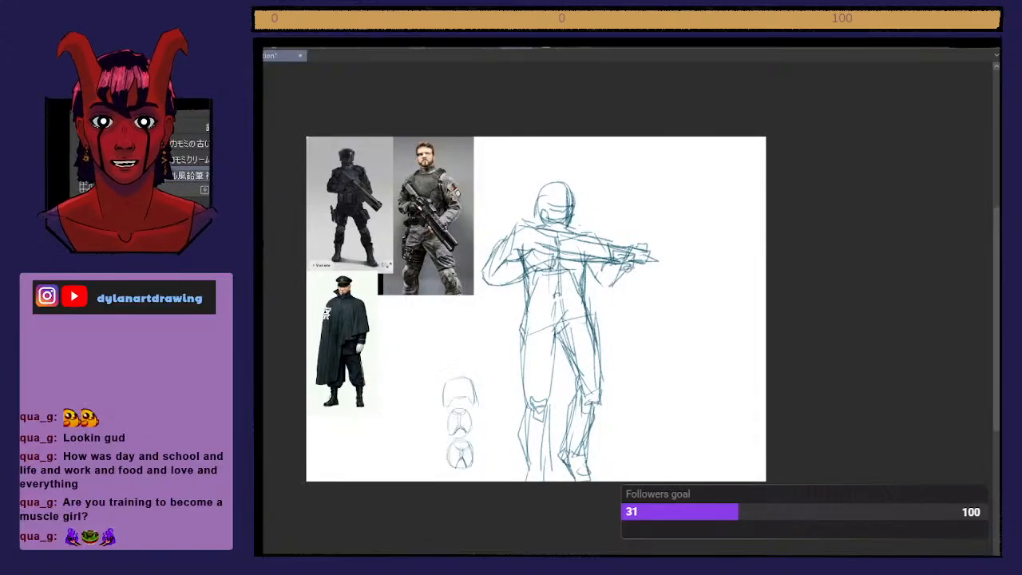
key(ctrl+t)
drag(625, 256, 635, 230)
drag(669, 153, 646, 194)
drag(609, 240, 615, 247)
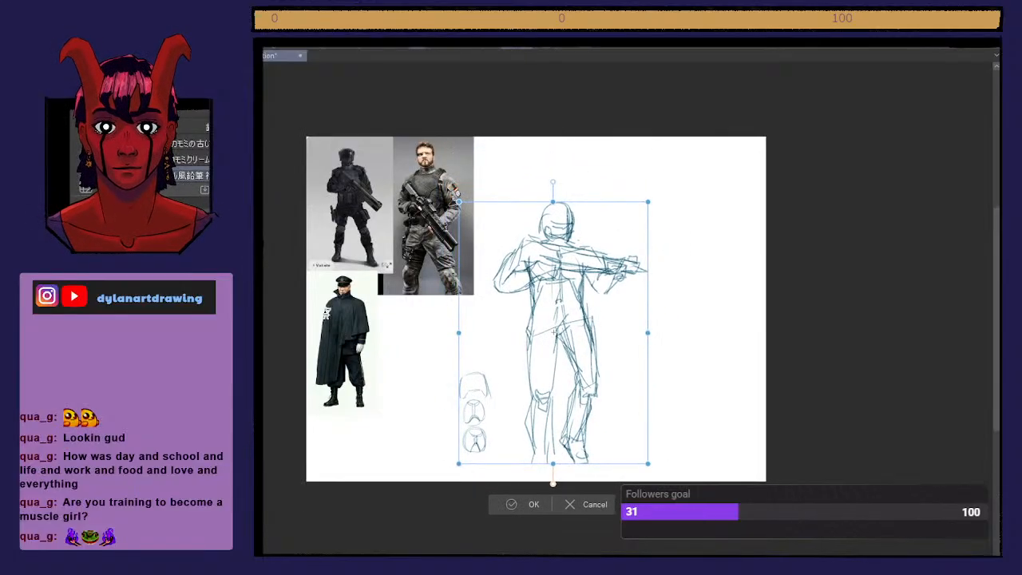
click(522, 505)
Step: Strengthen the contours of the straight standing leg and draw its ankle and foot down to the canvas edge
mouse_move(530, 283)
mouse_down()
mouse_move(530, 341)
mouse_move(553, 382)
mouse_up()
drag(530, 336, 534, 394)
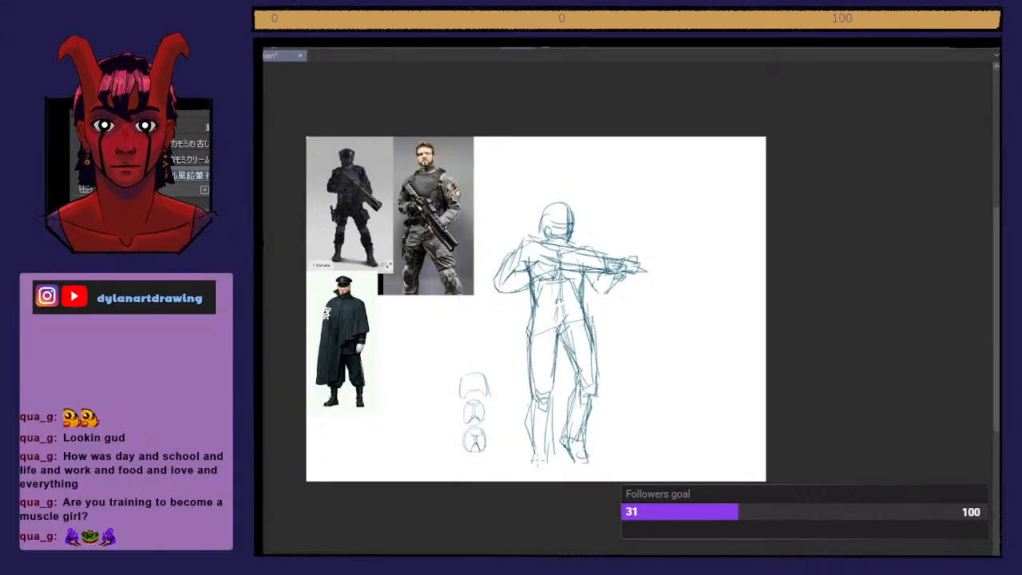
mouse_move(531, 459)
mouse_down()
mouse_move(547, 478)
mouse_move(552, 441)
mouse_move(533, 461)
mouse_up()
mouse_move(536, 474)
mouse_down()
mouse_move(529, 480)
mouse_move(547, 472)
mouse_move(529, 399)
mouse_up()
drag(546, 444, 556, 387)
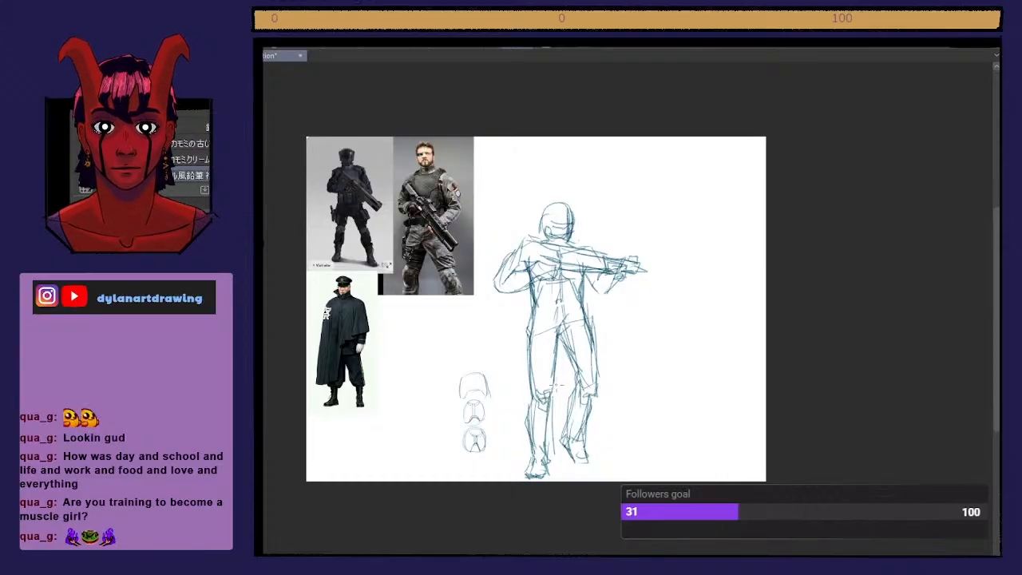
drag(558, 337, 548, 431)
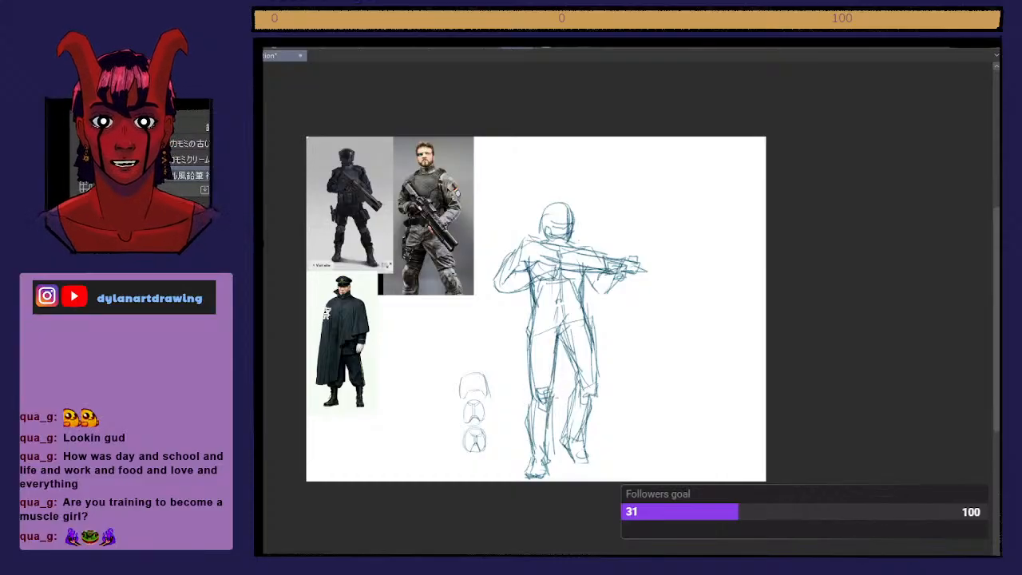
Step: Reinforce the inner thigh lines and the shoulder and elbow contours of the bent arm
mouse_move(554, 383)
mouse_down()
mouse_move(564, 318)
mouse_move(582, 378)
mouse_up()
mouse_move(503, 273)
mouse_down()
mouse_move(548, 267)
mouse_move(545, 292)
mouse_move(503, 283)
mouse_up()
drag(525, 256, 495, 289)
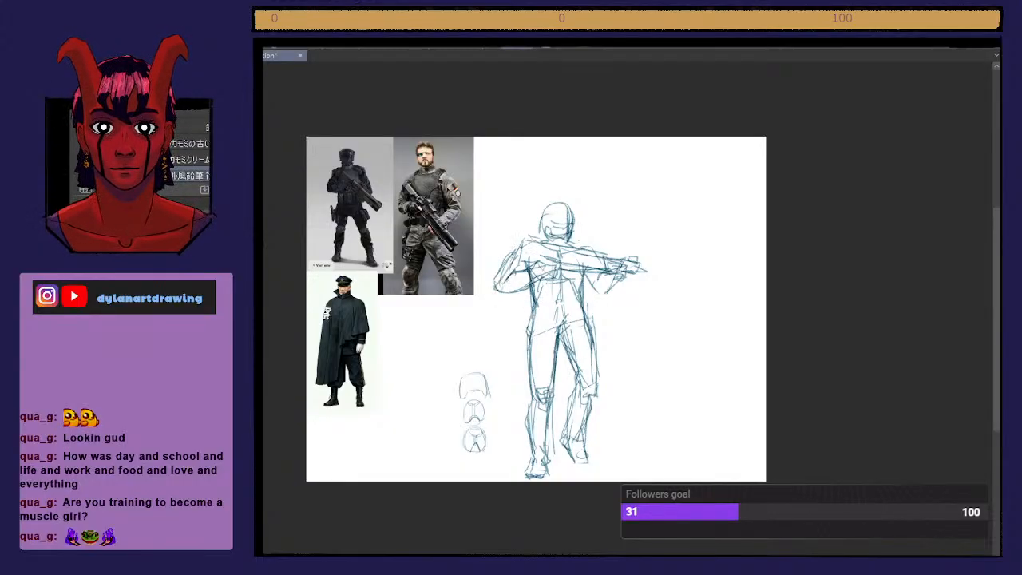
drag(520, 251, 534, 238)
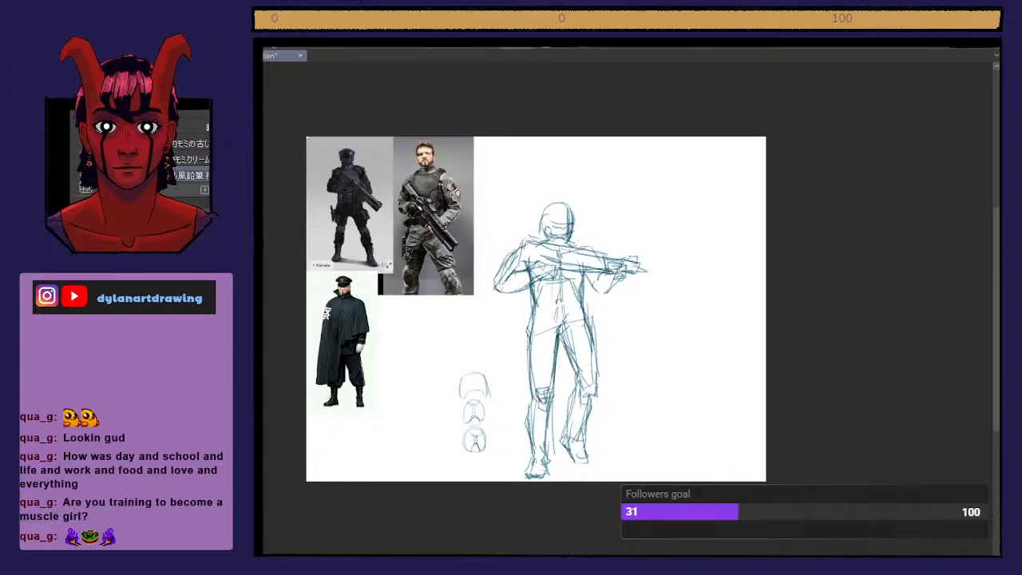
Step: Darken the jaw and neck lines, and rework the waist, hip and thigh contours above the raised leg
scroll(560, 245, up, 1)
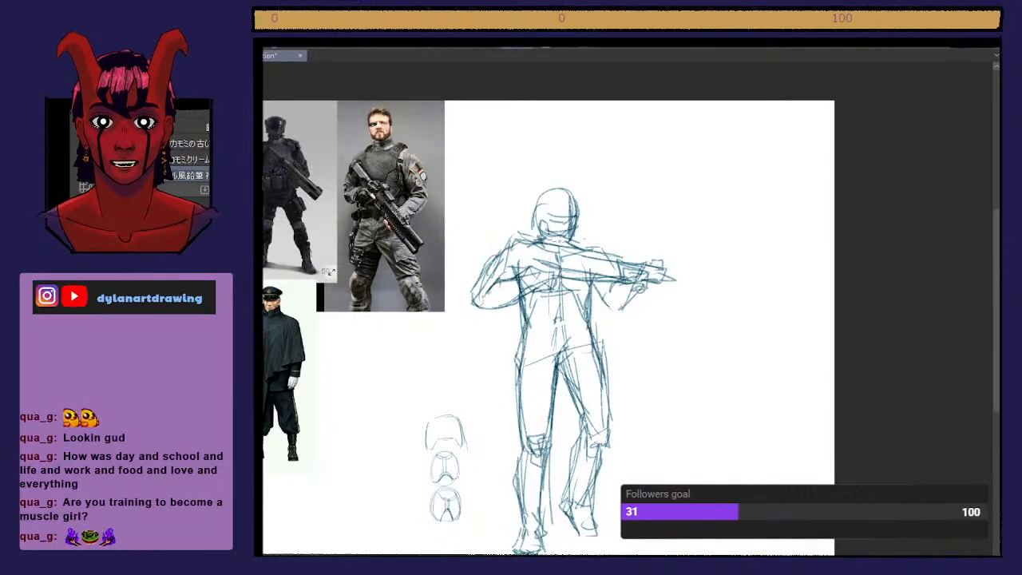
mouse_move(563, 244)
mouse_down()
mouse_move(577, 249)
mouse_move(559, 243)
mouse_move(581, 216)
mouse_up()
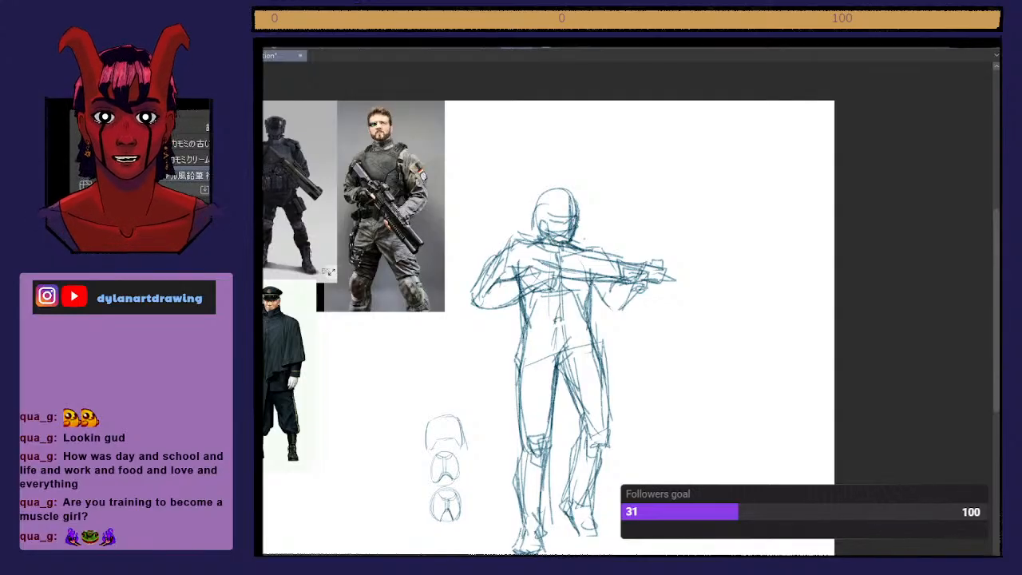
drag(576, 366, 564, 419)
mouse_move(596, 347)
mouse_down()
mouse_move(611, 421)
mouse_move(584, 356)
mouse_up()
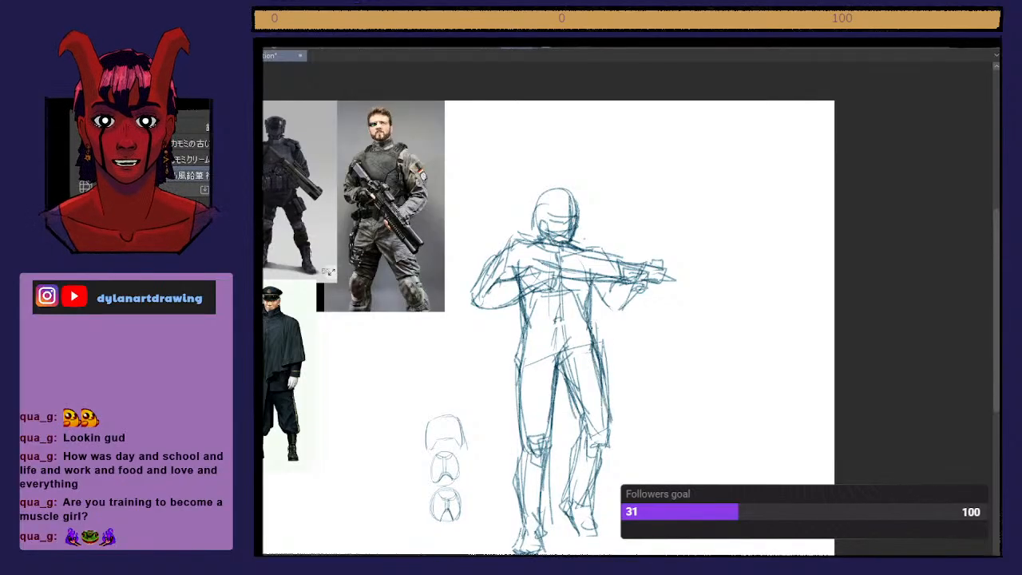
drag(594, 314, 586, 334)
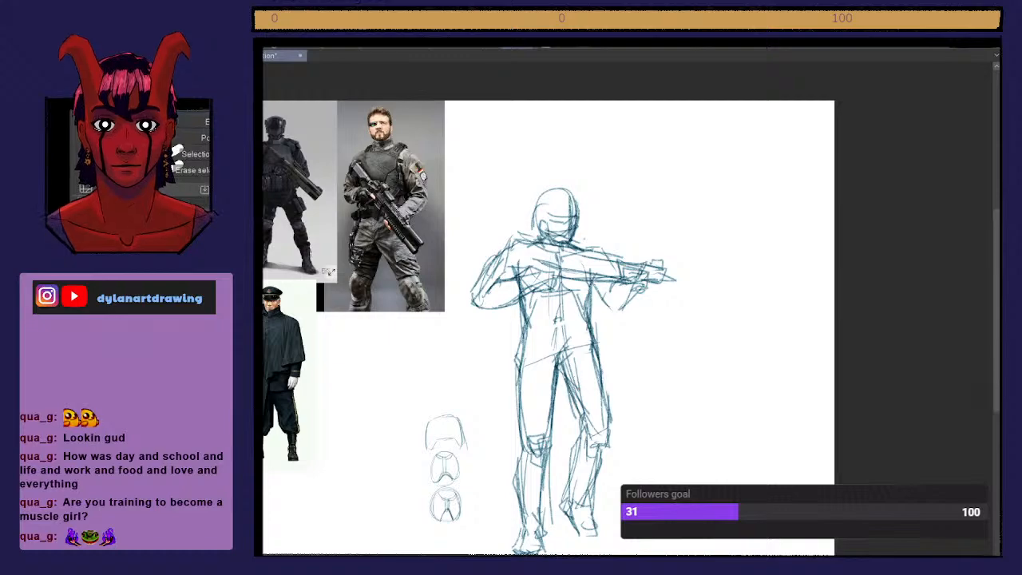
Step: Lasso the raised leg from hip to foot, move it slightly upward, and deselect it
mouse_move(581, 535)
mouse_down()
mouse_move(562, 409)
mouse_move(617, 330)
mouse_move(639, 479)
mouse_move(559, 540)
mouse_up()
key(ctrl+t)
drag(613, 502, 616, 505)
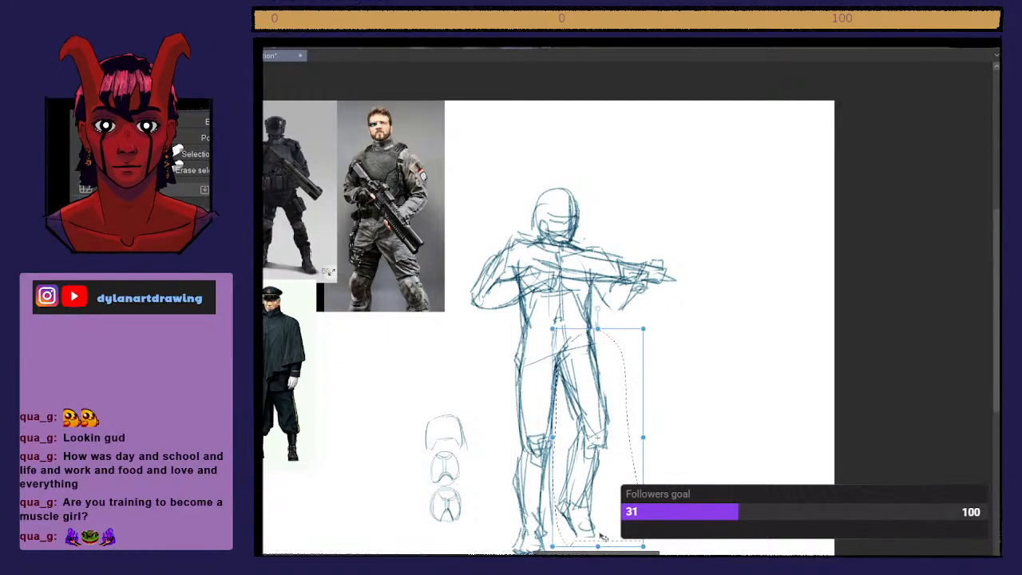
key(Return)
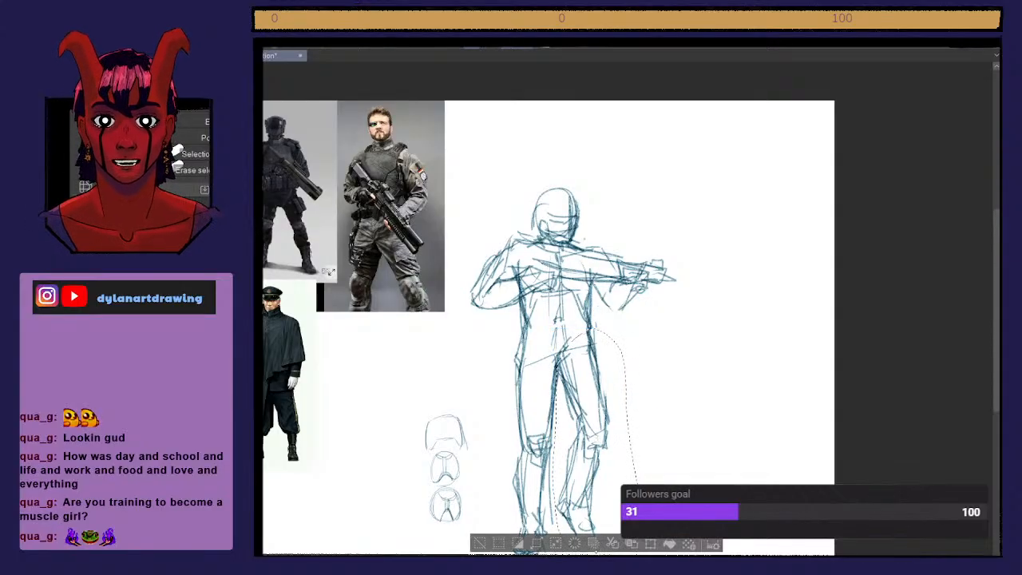
key(ctrl+t)
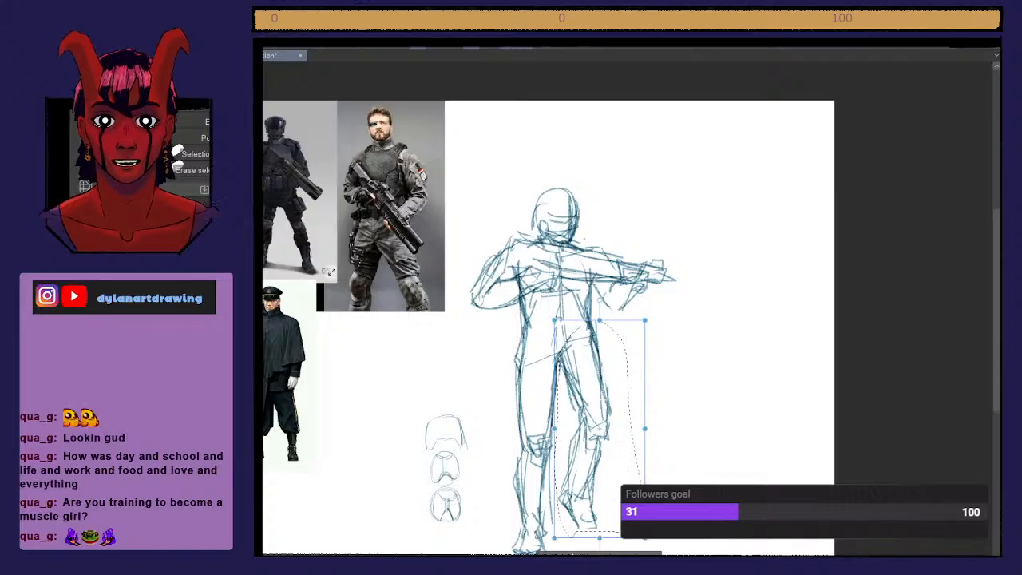
key(Return)
key(ctrl+d)
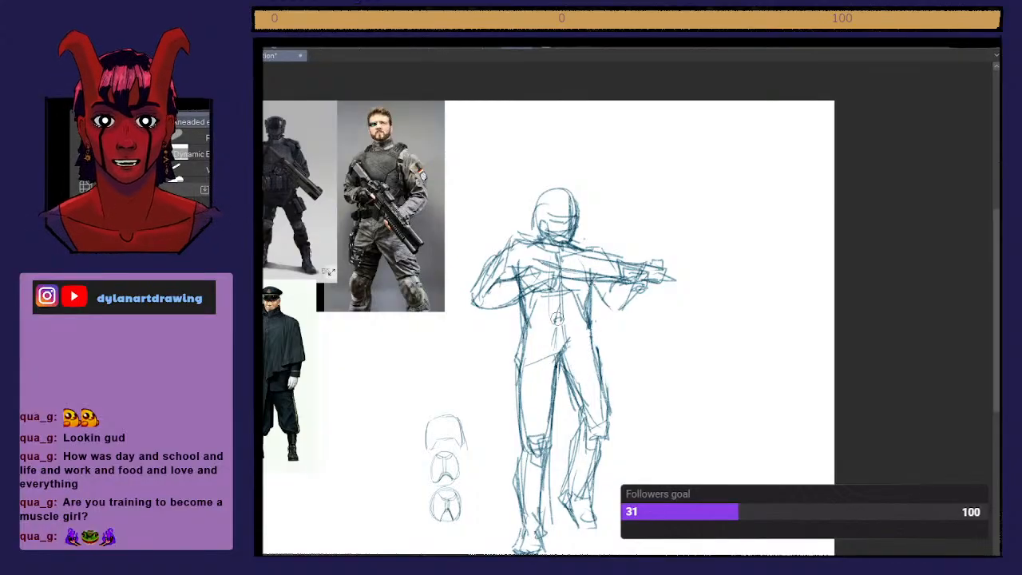
Step: Redraw the hip where the raised leg joins, and add abdominal contours, thigh muscle lines and a firmer raised foot
key(p)
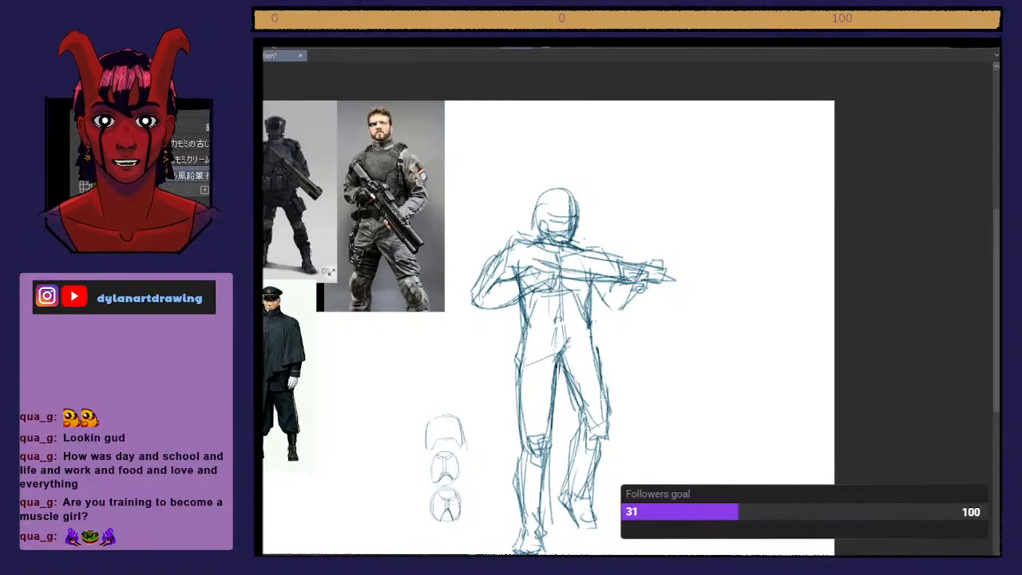
drag(590, 327, 599, 374)
mouse_move(536, 308)
mouse_down()
mouse_move(550, 346)
mouse_move(525, 357)
mouse_move(551, 369)
mouse_up()
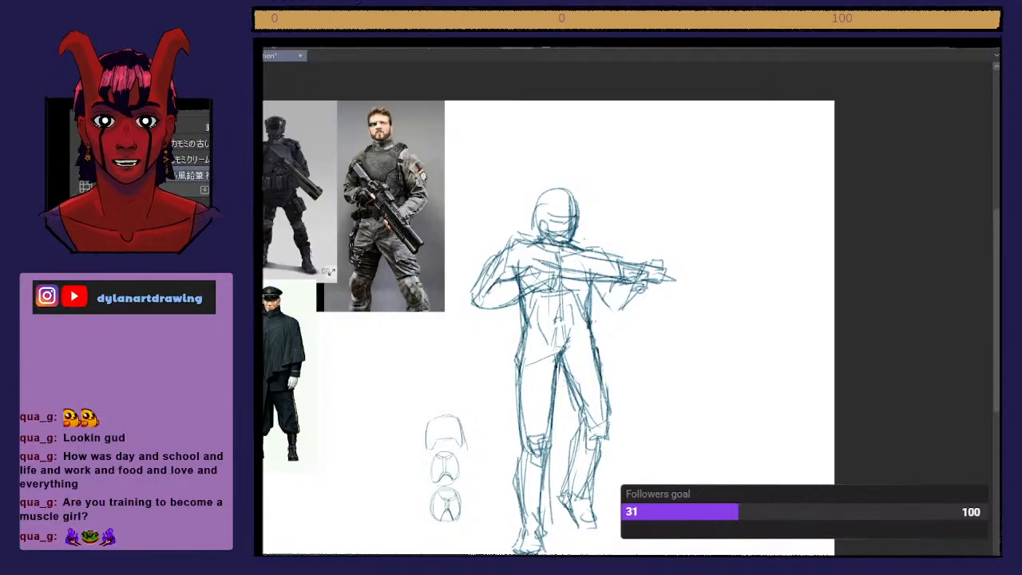
mouse_move(556, 494)
mouse_down()
mouse_move(595, 514)
mouse_move(588, 495)
mouse_up()
drag(586, 327, 584, 391)
drag(584, 346, 584, 379)
drag(519, 333, 546, 403)
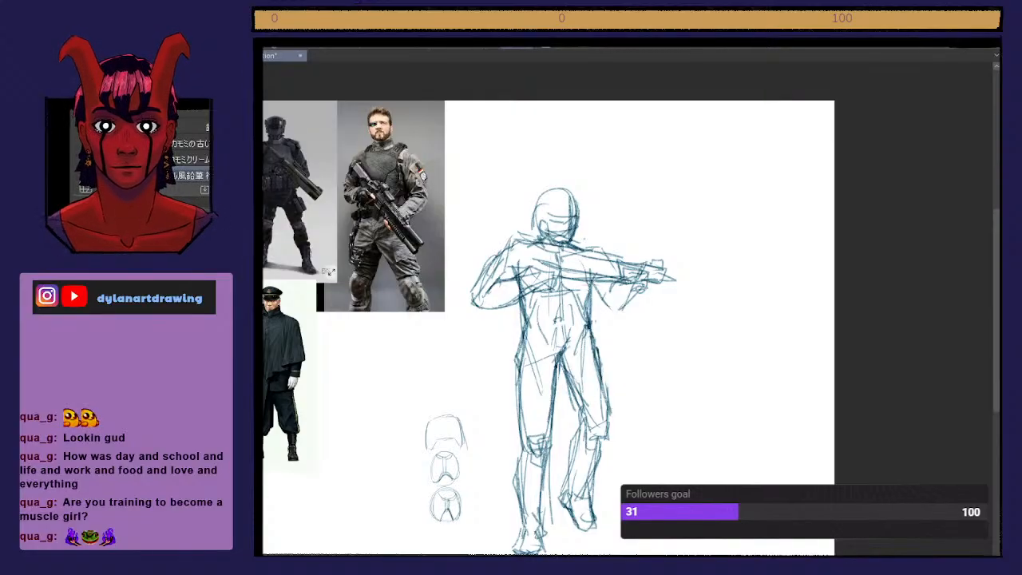
Step: Add pencil strokes to the supporting forearm beneath the rifle, the chest near the shoulder, the head and the raised leg's inner thigh
mouse_move(592, 285)
mouse_down()
mouse_move(617, 318)
mouse_move(607, 315)
mouse_move(624, 278)
mouse_up()
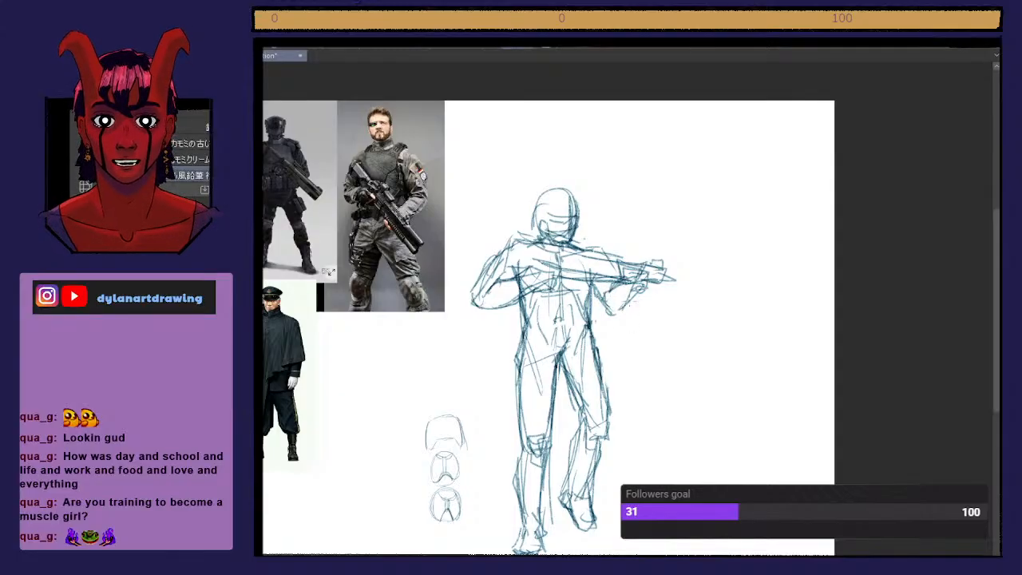
mouse_move(537, 257)
mouse_down()
mouse_move(520, 269)
mouse_move(566, 247)
mouse_move(517, 278)
mouse_up()
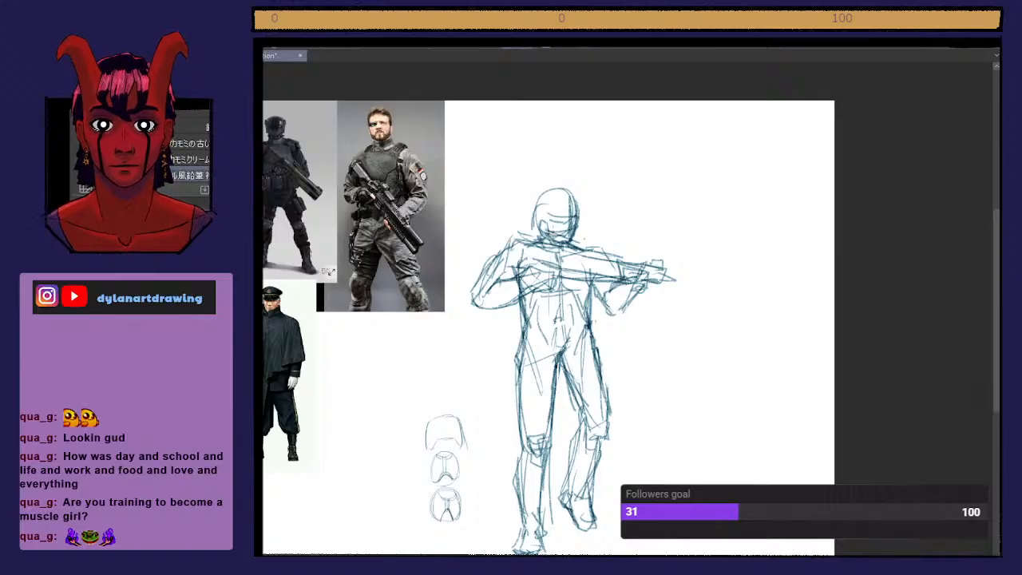
drag(565, 200, 565, 233)
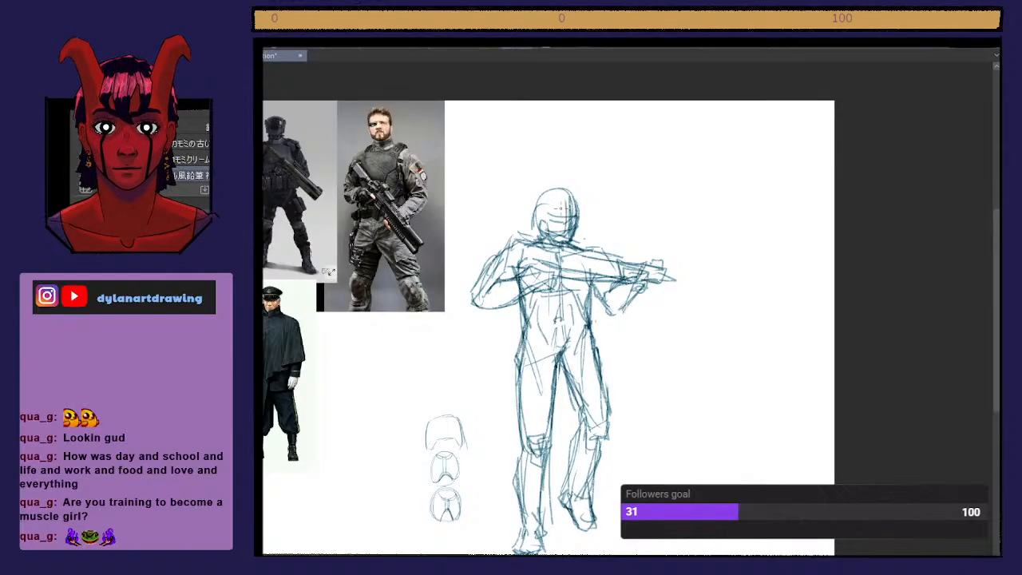
drag(562, 362, 581, 414)
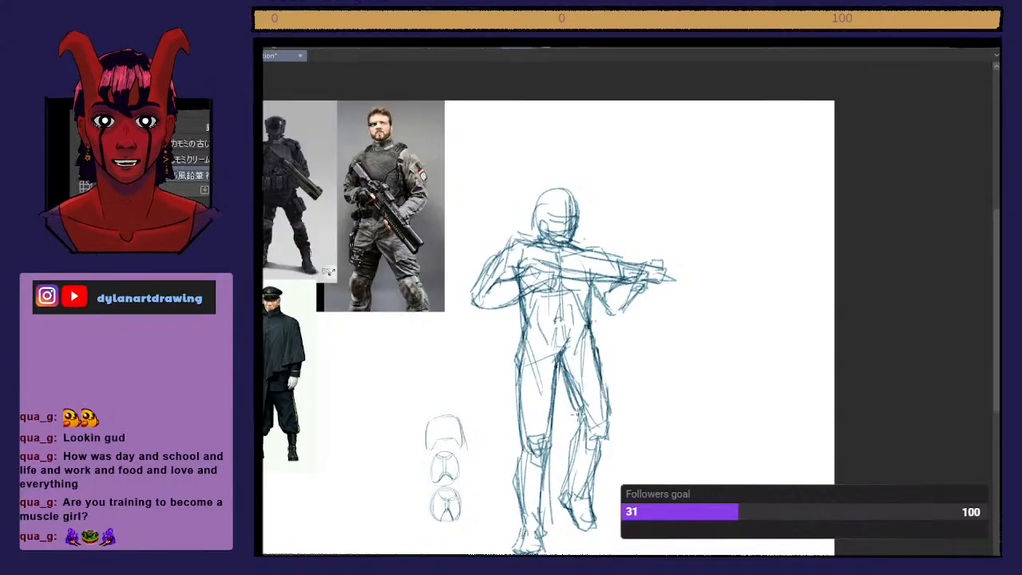
Step: Liquify the sketch to reshape the torso and crotch, and push the lower legs upward to shorten them
key(j)
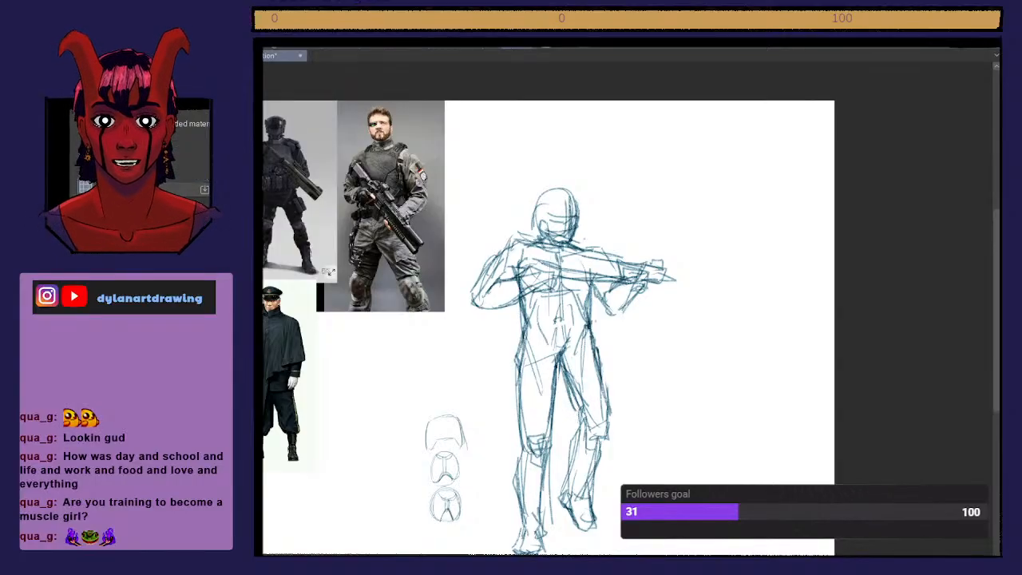
drag(561, 346, 562, 361)
key(ctrl+z)
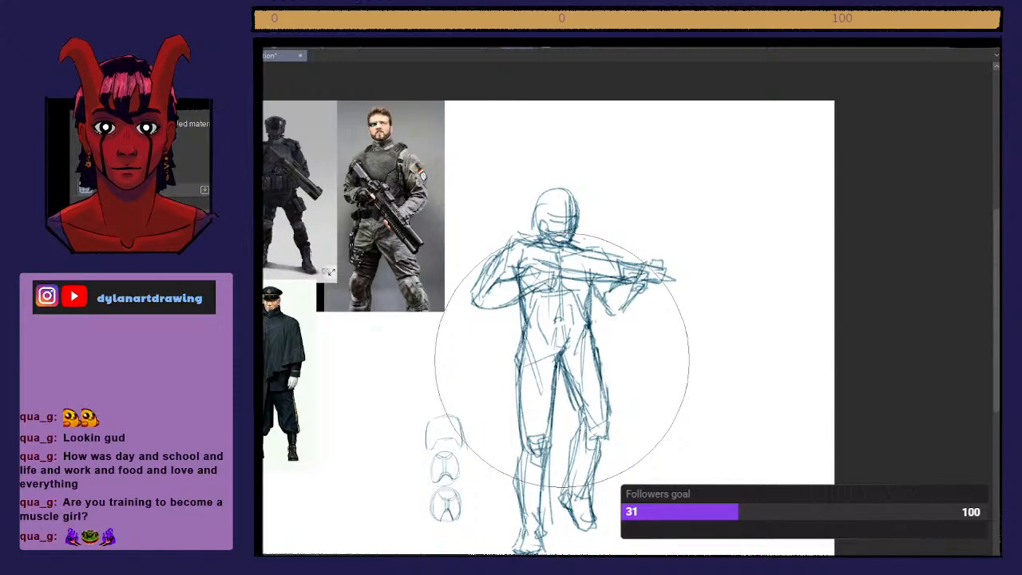
key(b)
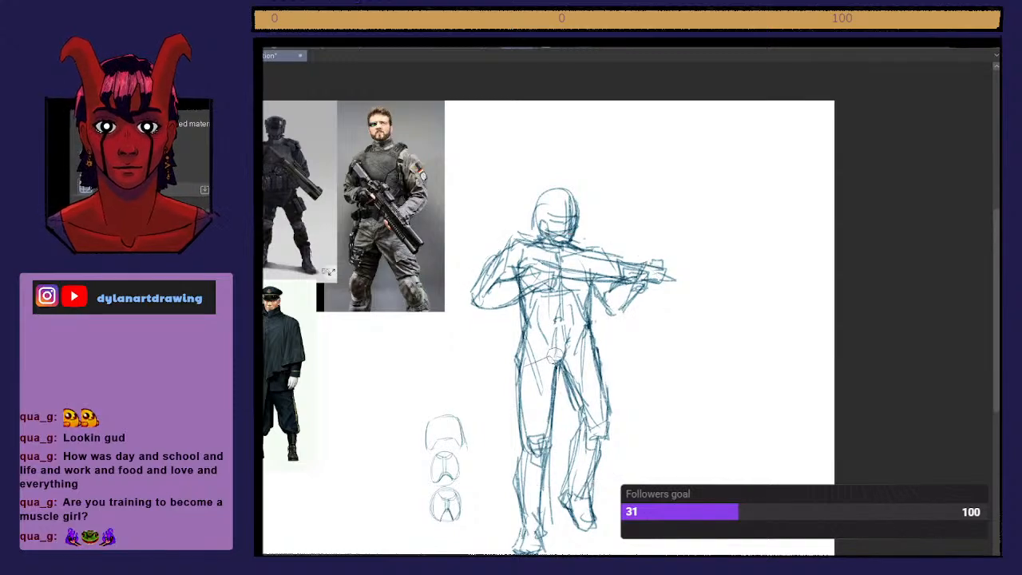
key(j)
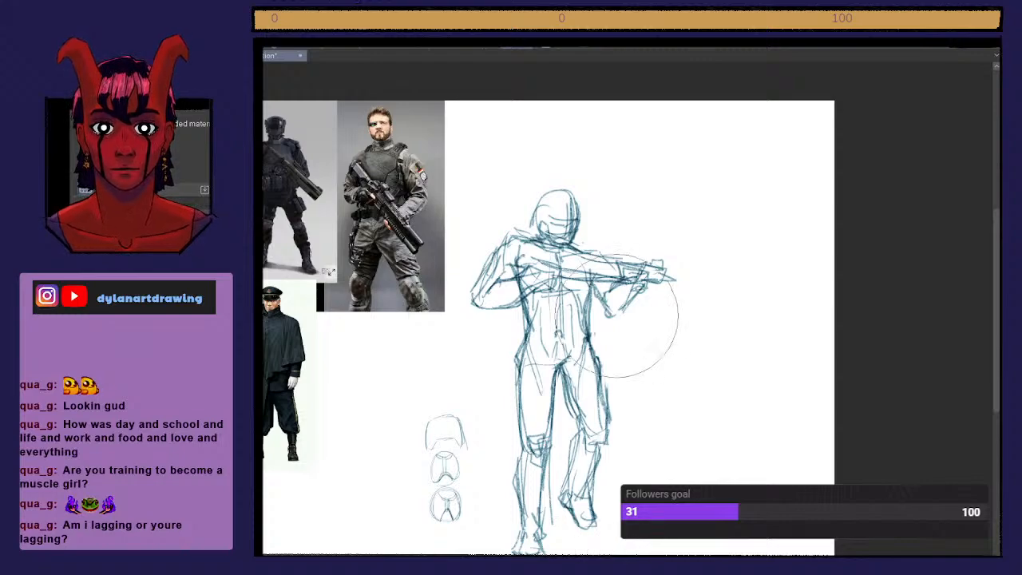
drag(564, 364, 558, 376)
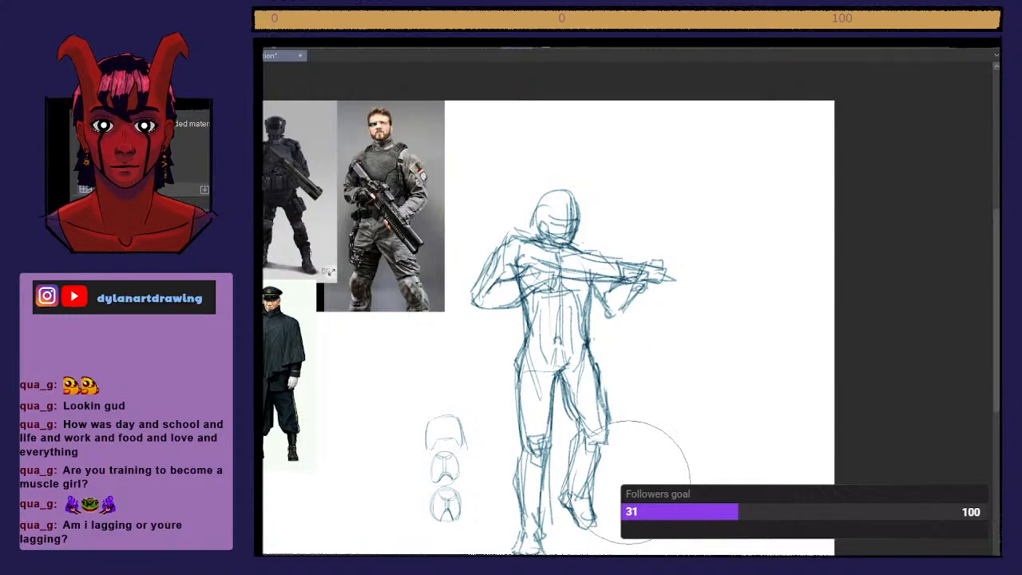
drag(639, 479, 587, 467)
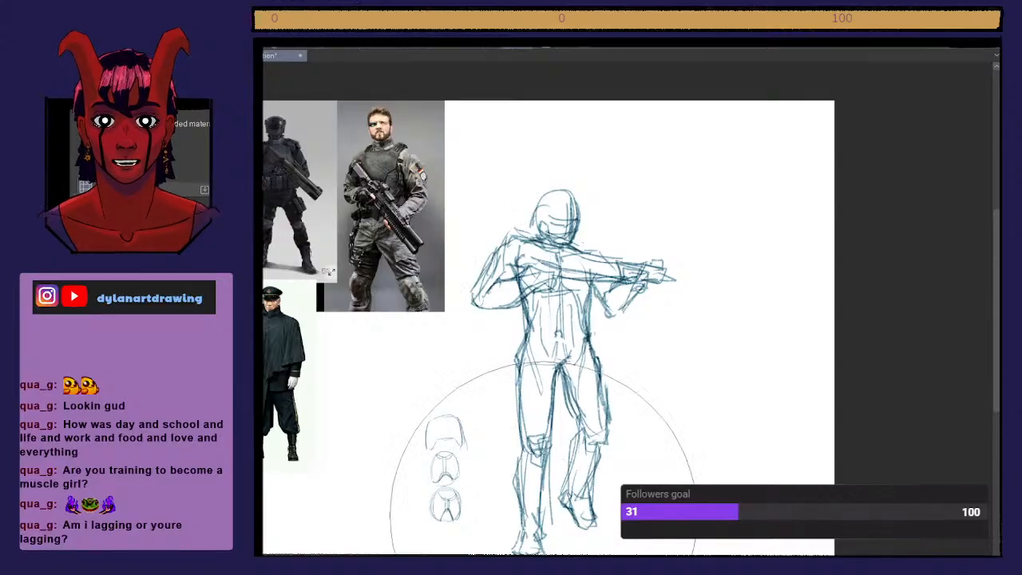
drag(484, 548, 562, 501)
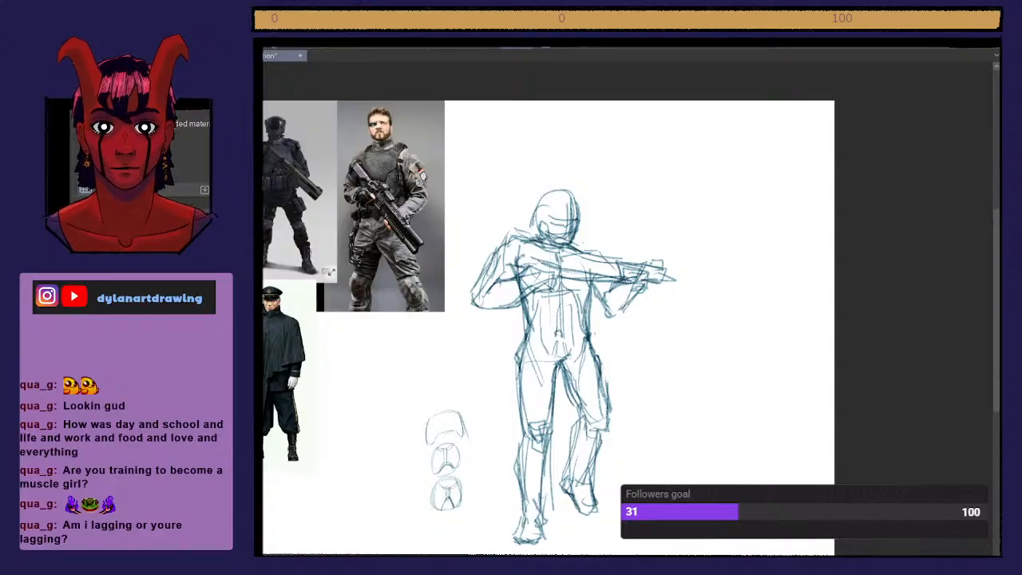
Step: Redraw the crotch and inner thigh lines, and reinforce the knee, shin and foot of the standing leg and the raised leg's contour
key(p)
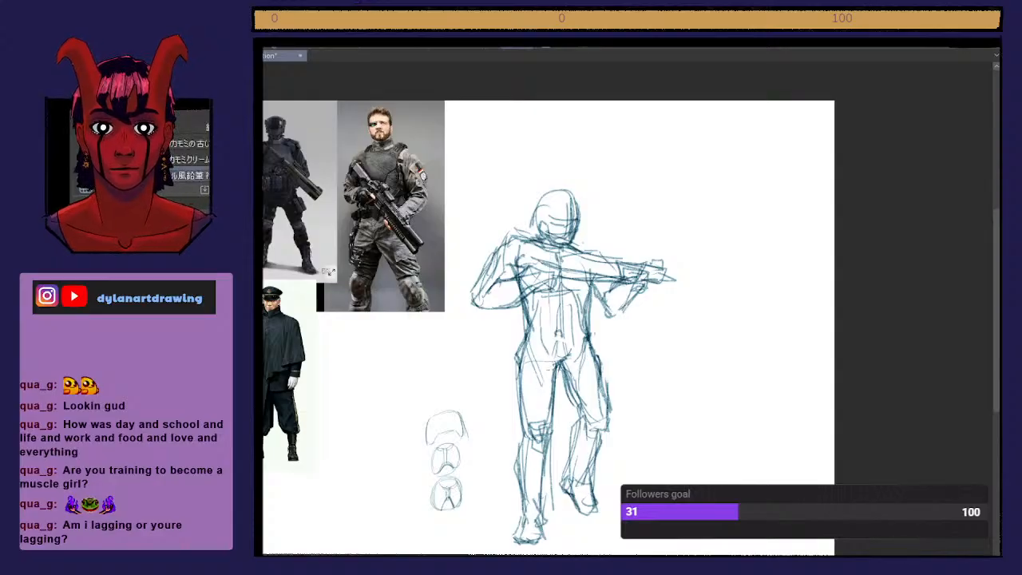
mouse_move(559, 347)
mouse_down()
mouse_move(541, 381)
mouse_move(559, 423)
mouse_up()
drag(551, 383, 558, 425)
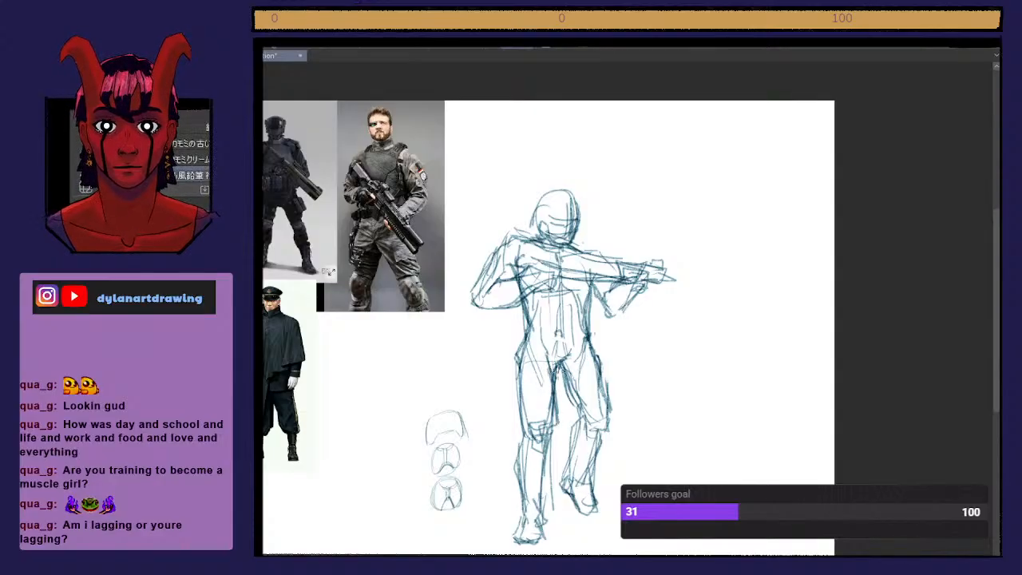
drag(554, 361, 572, 382)
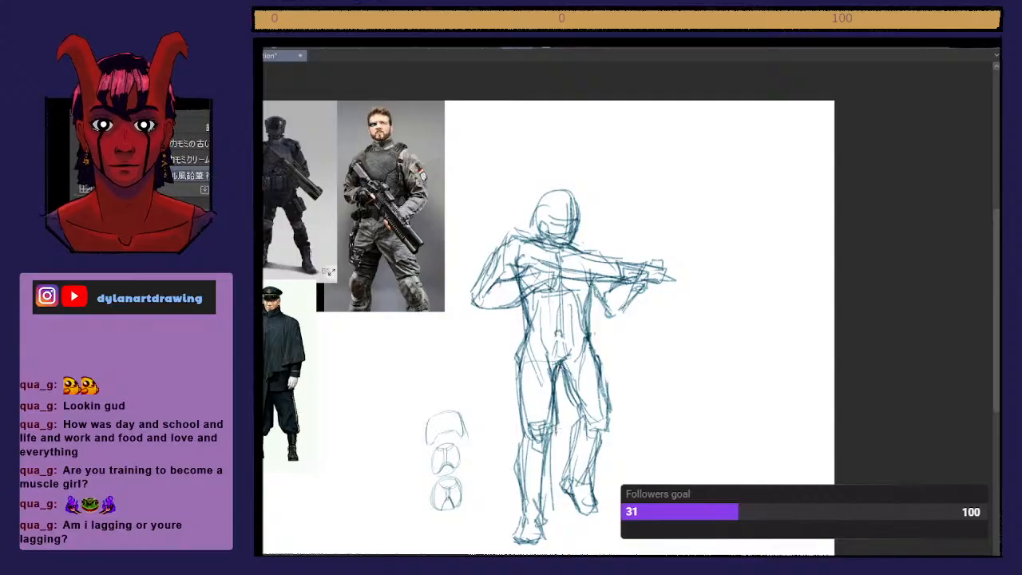
drag(559, 422, 545, 459)
mouse_move(516, 416)
mouse_down()
mouse_move(551, 452)
mouse_move(543, 540)
mouse_up()
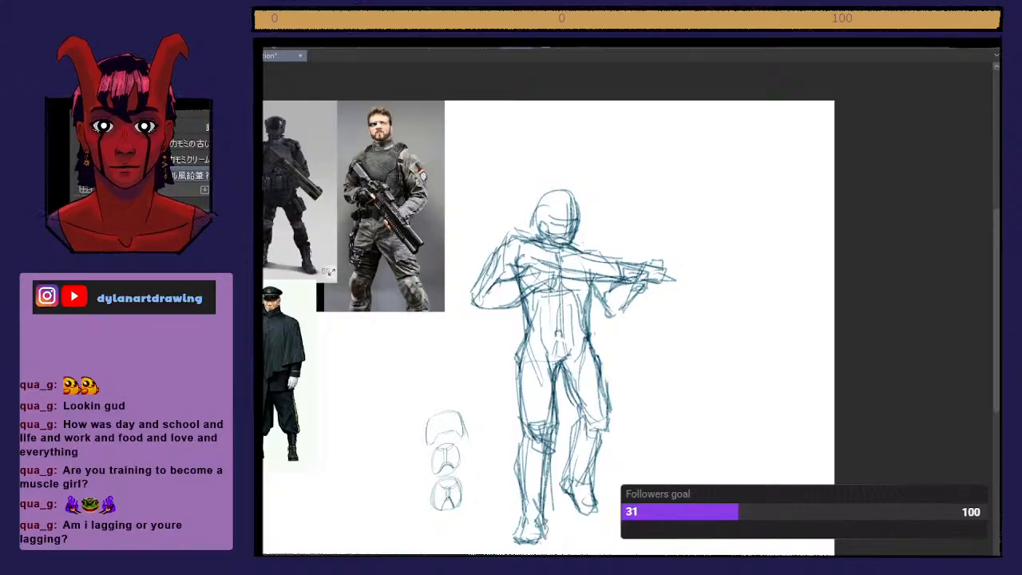
drag(561, 366, 600, 472)
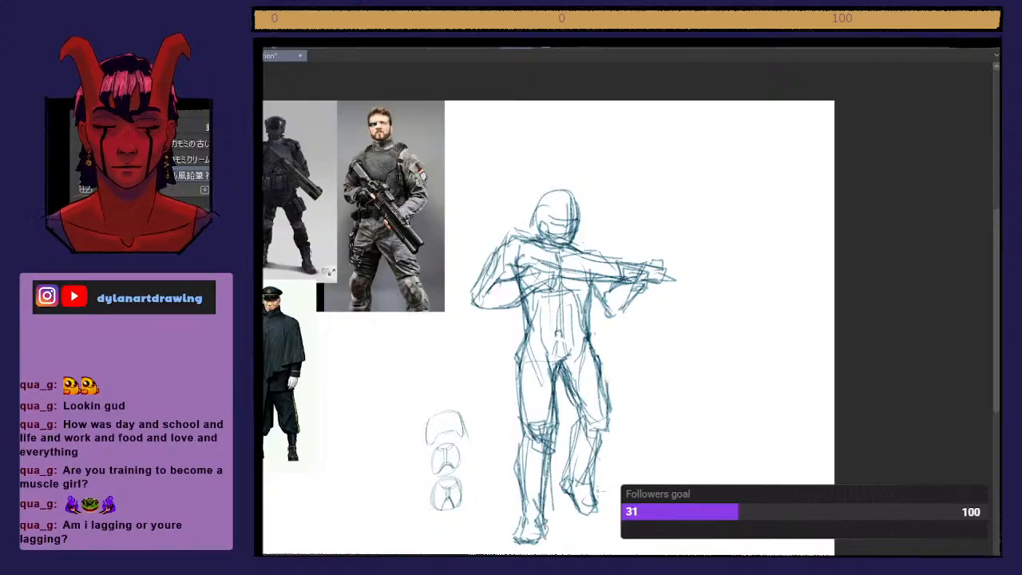
key(w)
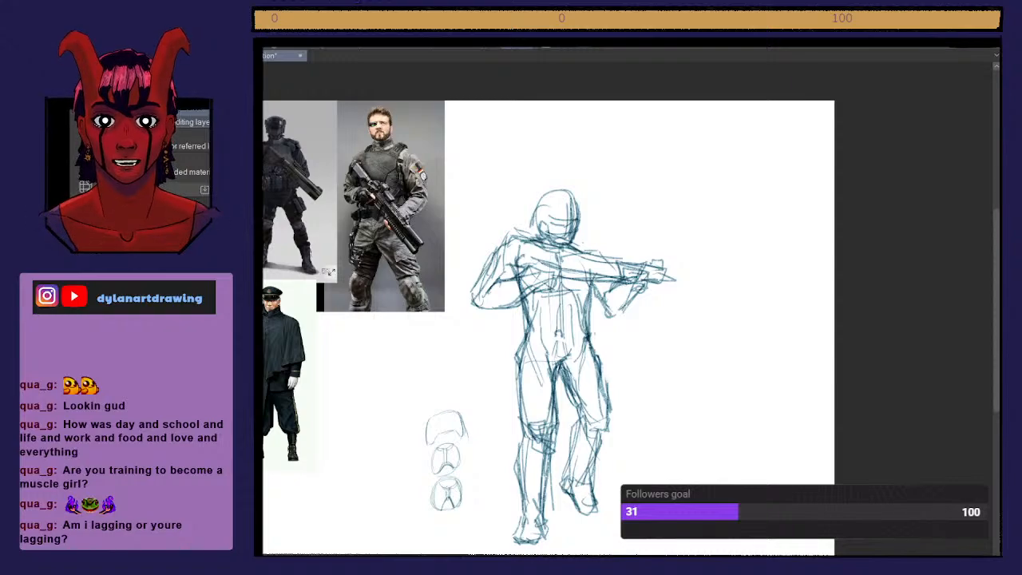
click(564, 369)
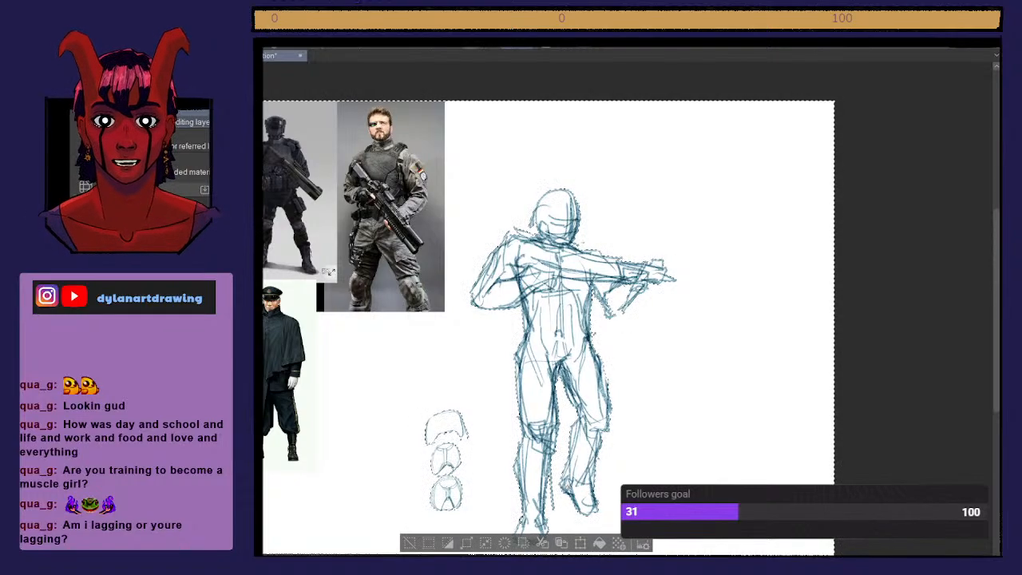
key(ctrl+d)
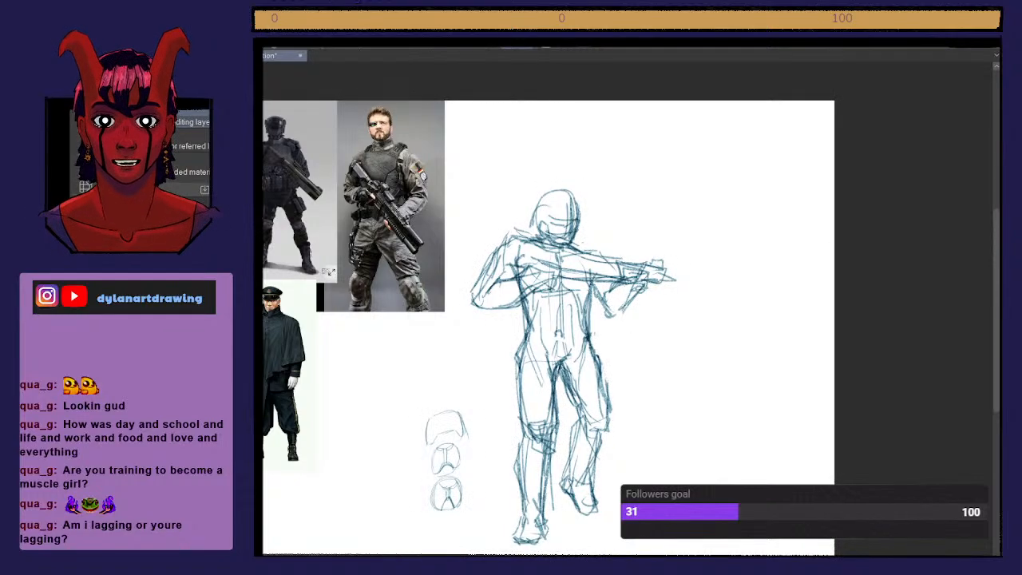
Step: Lasso the raised leg from hip to foot, move it slightly down and inward, and deselect it
key(m)
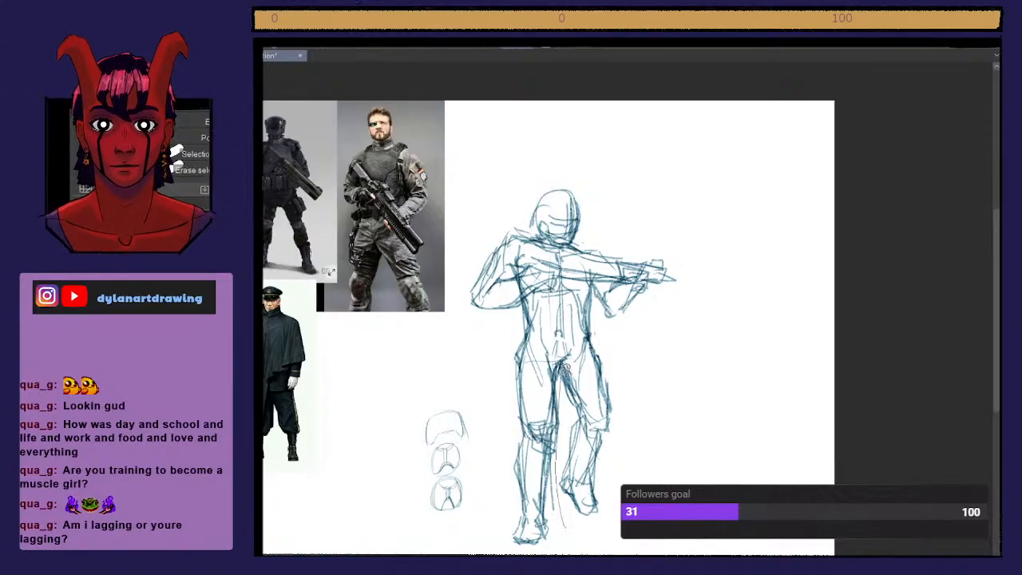
mouse_move(597, 328)
mouse_down()
mouse_move(642, 434)
mouse_move(557, 523)
mouse_up()
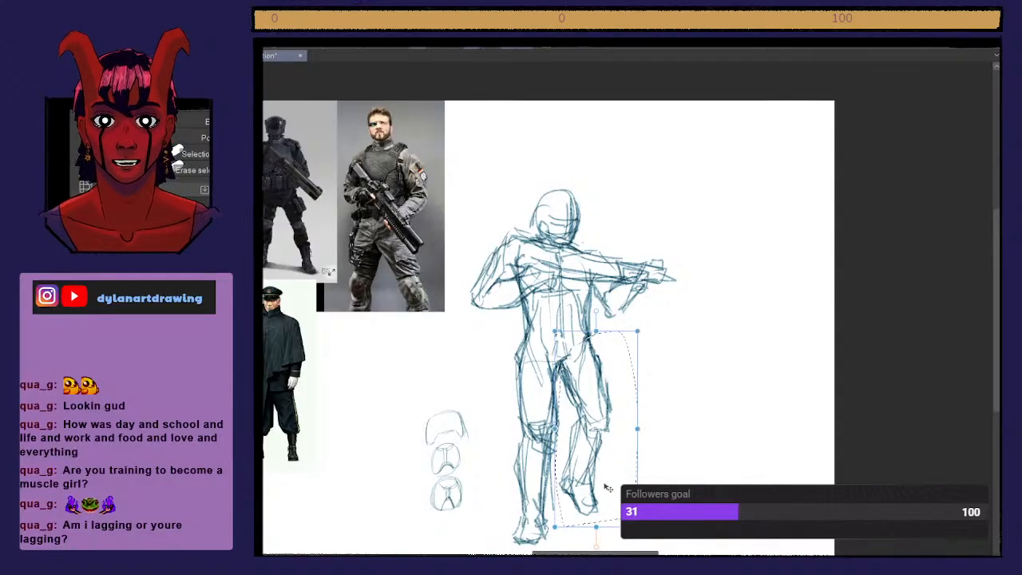
drag(605, 488, 604, 493)
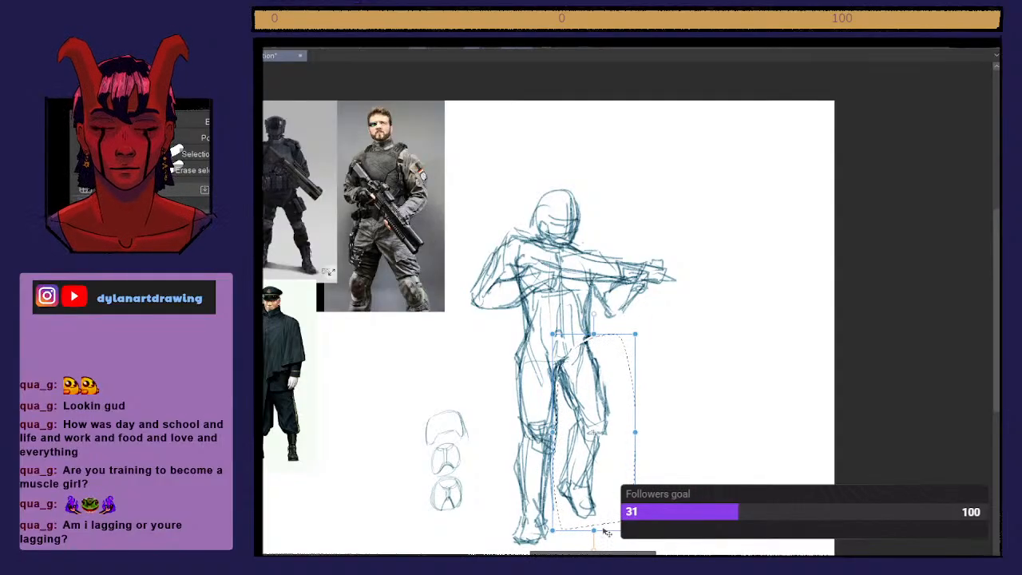
drag(604, 489, 609, 491)
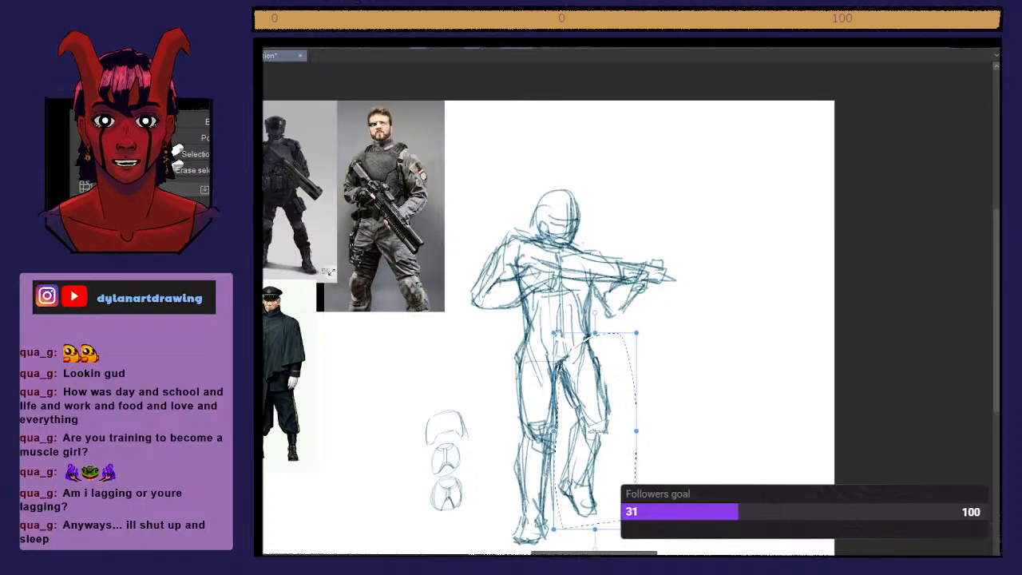
key(ctrl+d)
Step: Lasso the waist contour above the raised leg, shift it slightly down and inward, apply the transform and deselect it
drag(594, 341, 591, 343)
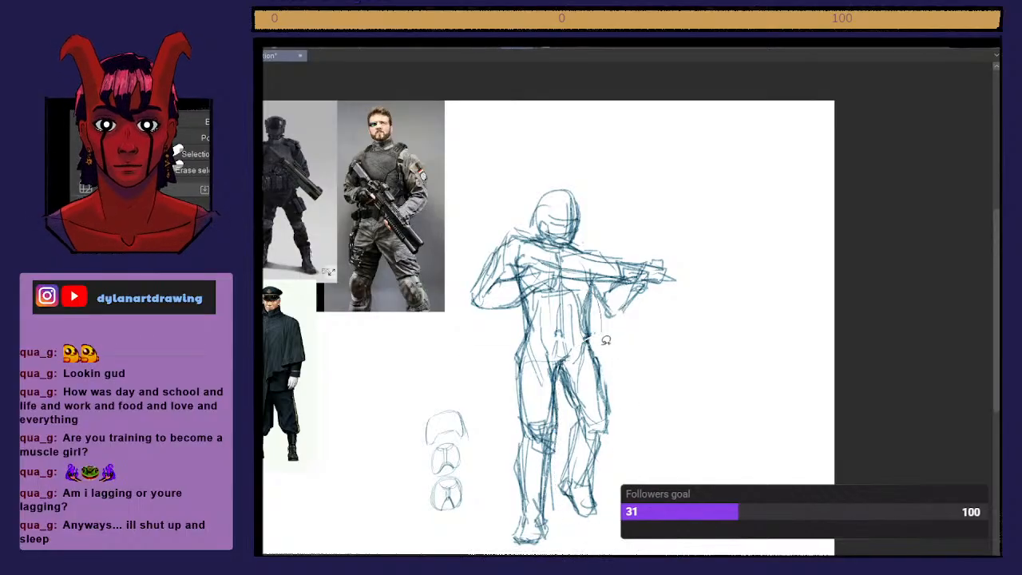
key(ctrl+t)
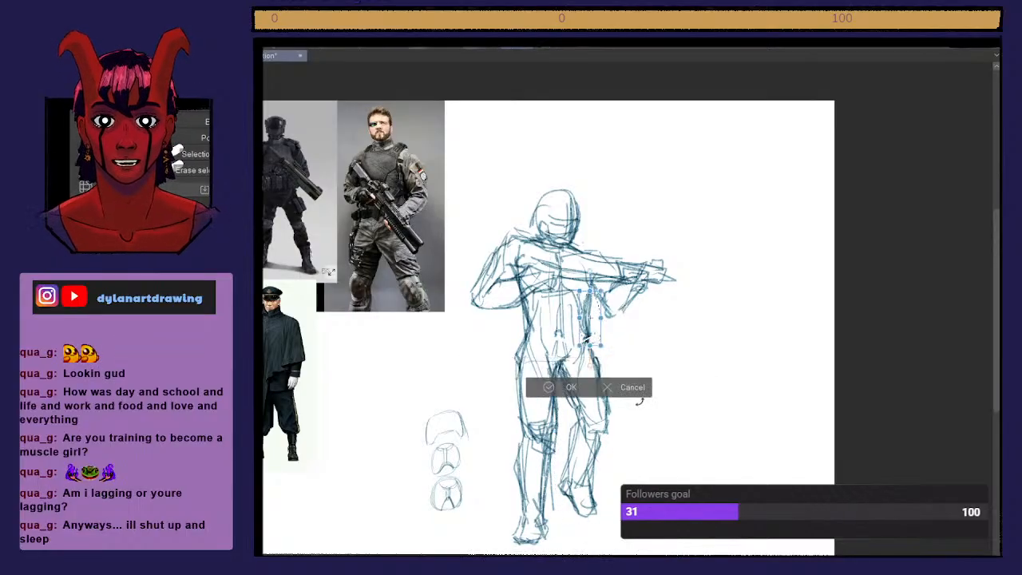
drag(634, 319, 633, 322)
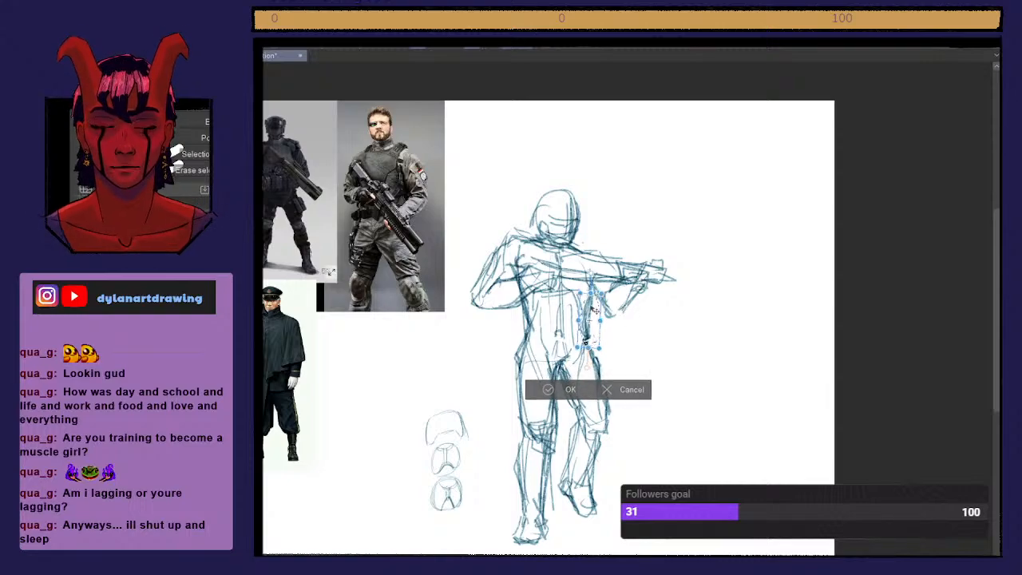
click(552, 387)
click(470, 366)
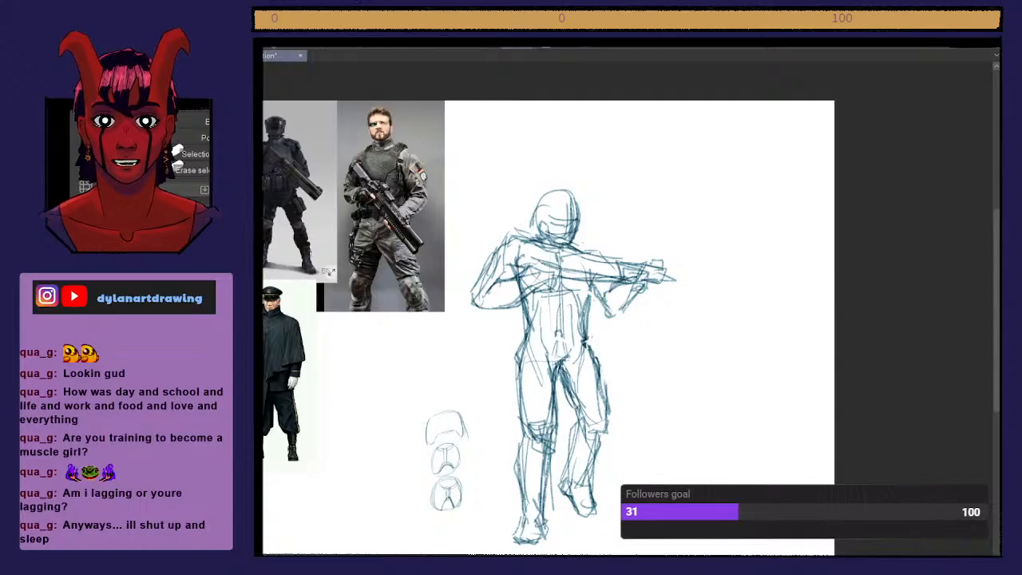
Step: Redraw the hip joint above the raised leg and darken the waist contours on both sides of the torso
key(p)
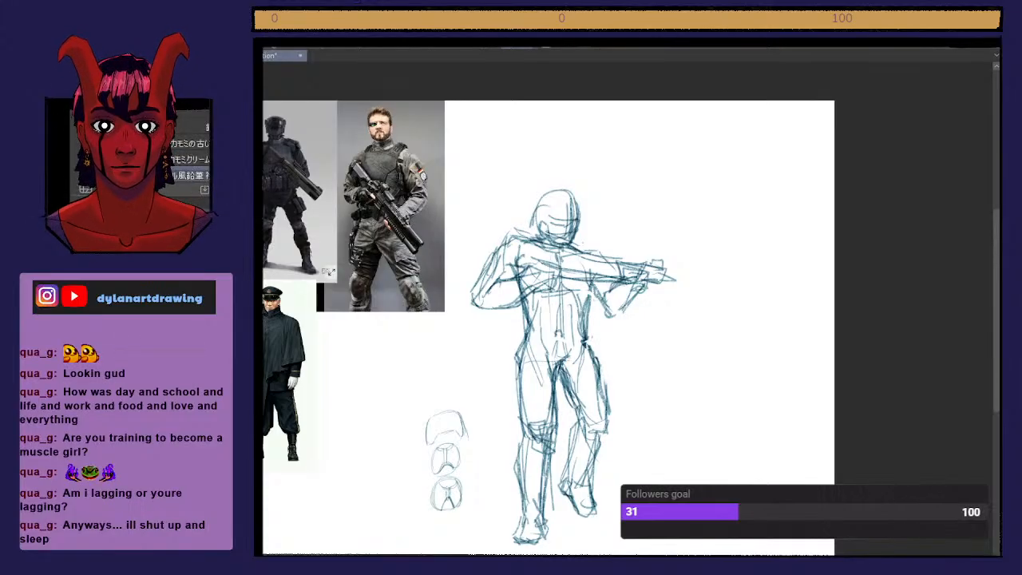
drag(591, 347, 587, 359)
mouse_move(581, 322)
mouse_down()
mouse_move(560, 336)
mouse_move(578, 356)
mouse_up()
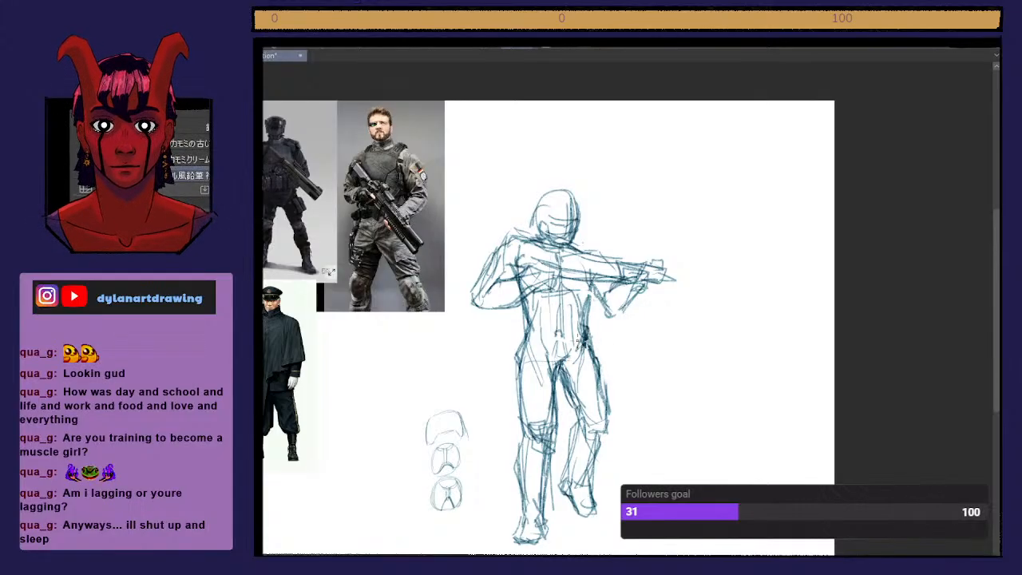
drag(532, 326, 548, 346)
drag(585, 316, 583, 331)
drag(591, 294, 583, 345)
drag(522, 321, 528, 344)
drag(525, 298, 523, 335)
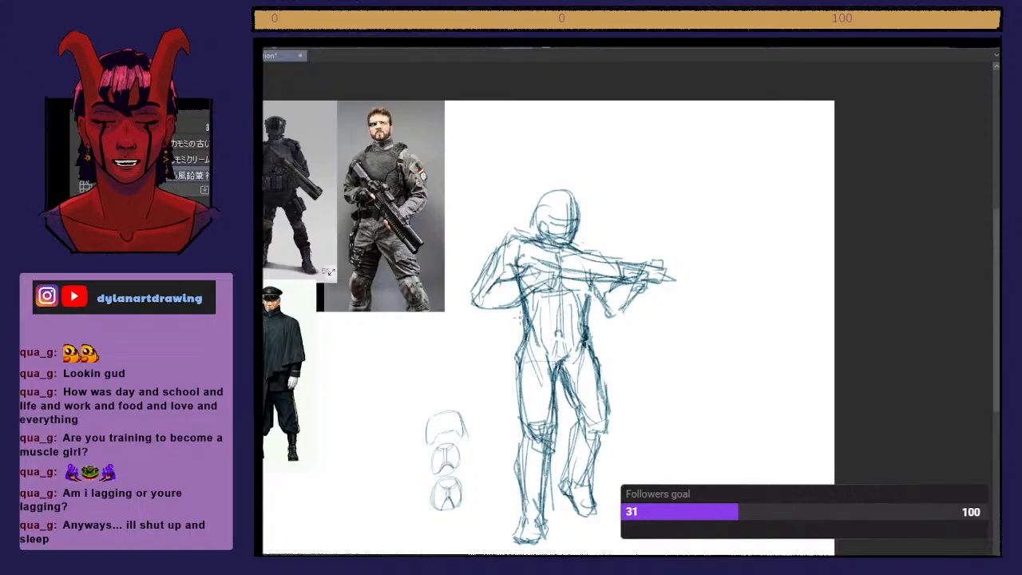
Step: Strengthen the neck, collar and shoulder lines and the upper contour of the extended arm
mouse_move(516, 227)
mouse_down()
mouse_move(500, 251)
mouse_move(542, 226)
mouse_move(540, 246)
mouse_up()
drag(570, 239, 586, 260)
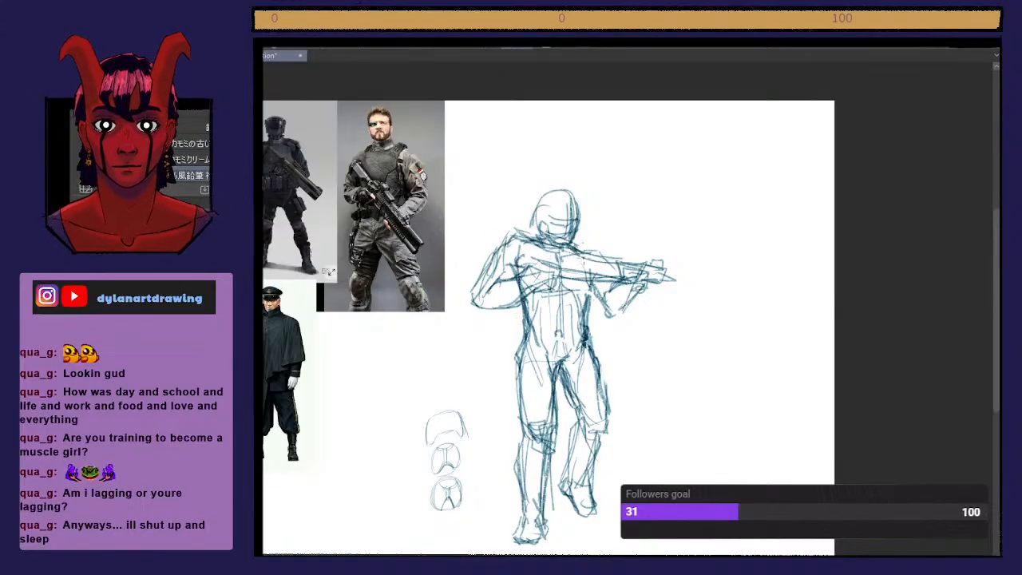
drag(531, 240, 546, 253)
drag(540, 241, 638, 265)
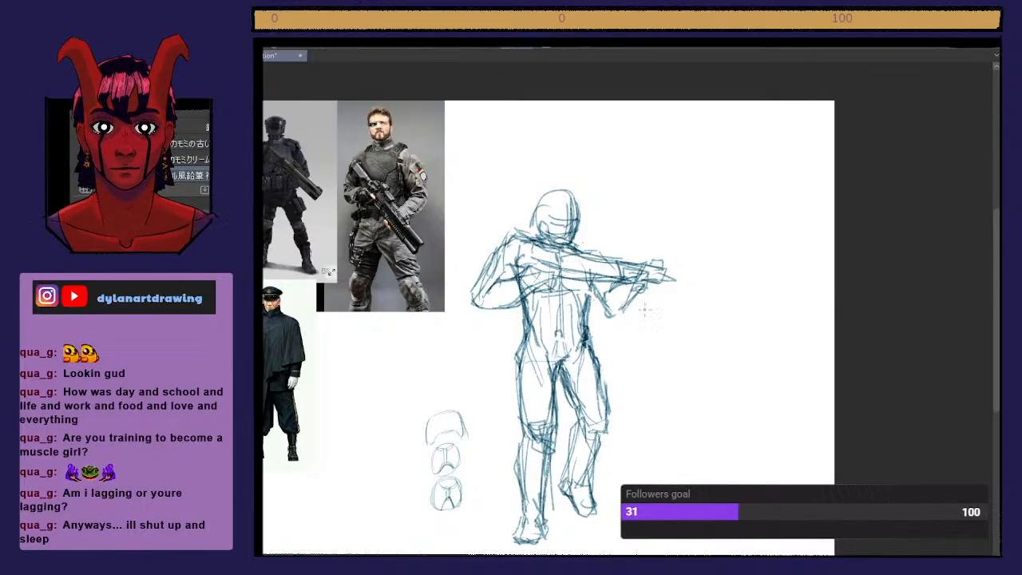
Step: Fade the blue sketch into a light underlay, then try a wavy black stroke across the figure and undo it
mouse_move(583, 315)
mouse_down()
mouse_move(604, 401)
mouse_move(578, 315)
mouse_up()
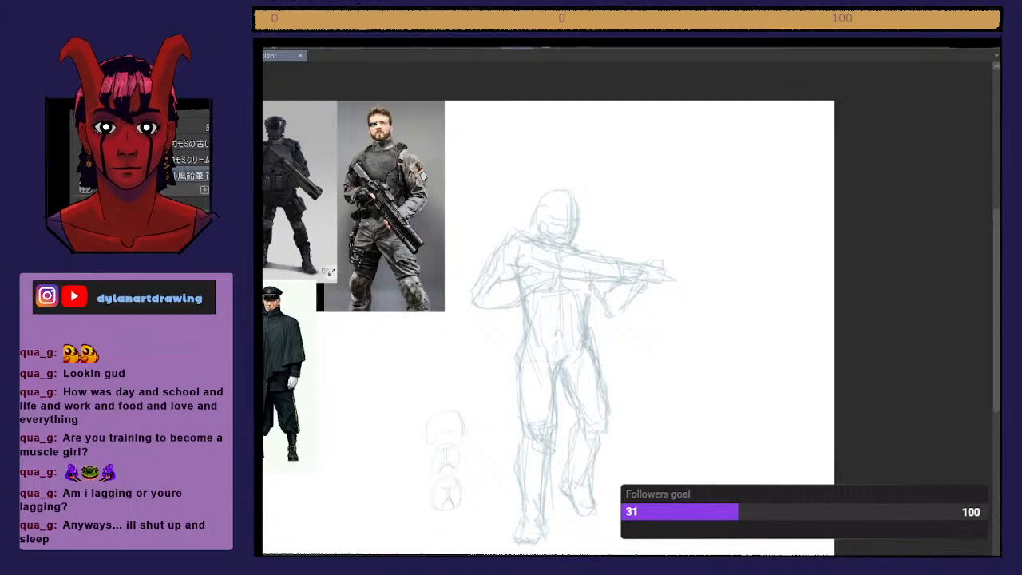
mouse_move(395, 342)
mouse_down()
mouse_move(535, 270)
mouse_move(649, 183)
mouse_up()
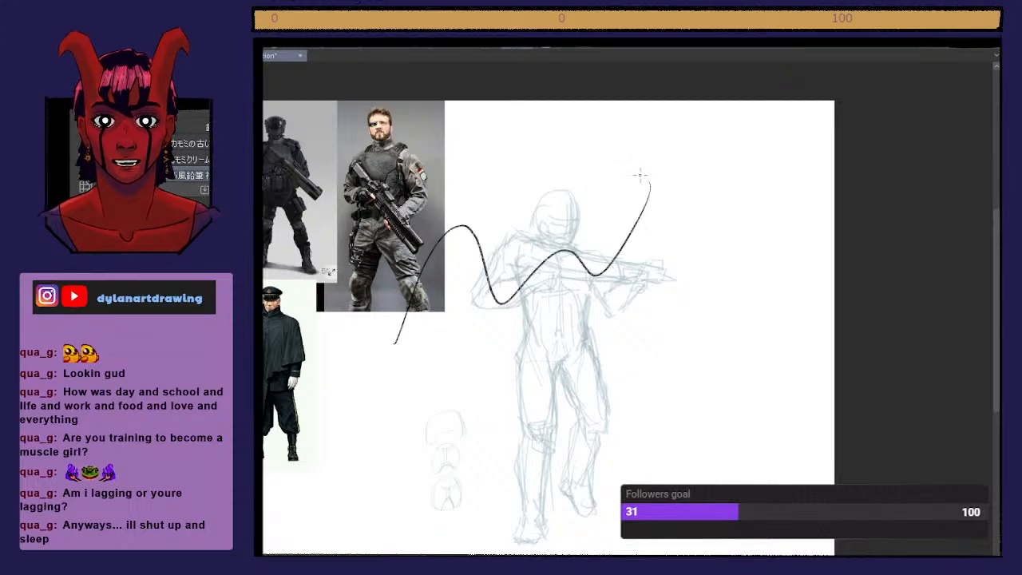
key(ctrl+z)
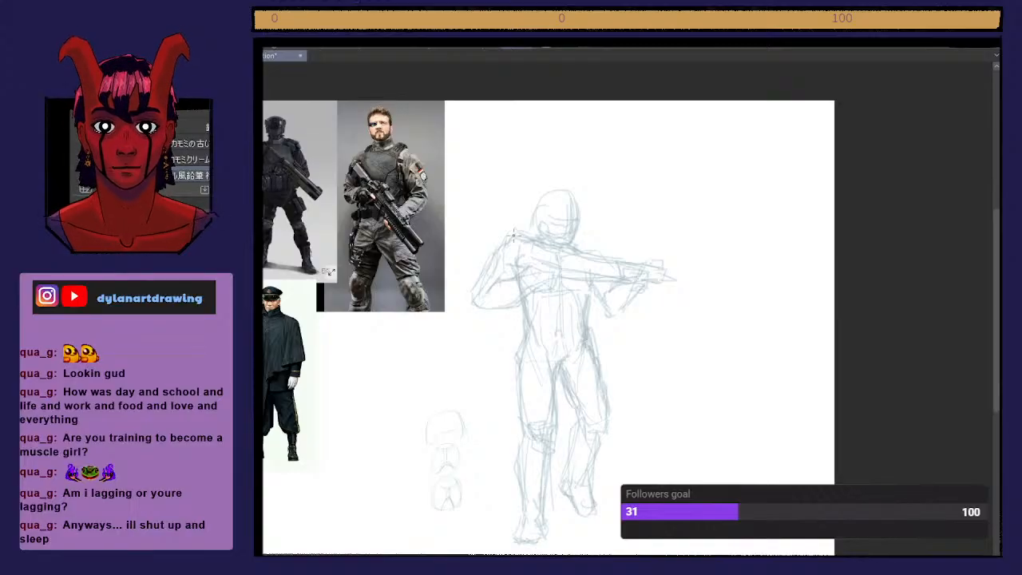
Step: Draw a rectangular visor in black across the face of the blue sketch, with small marks in its corners
drag(514, 234, 582, 234)
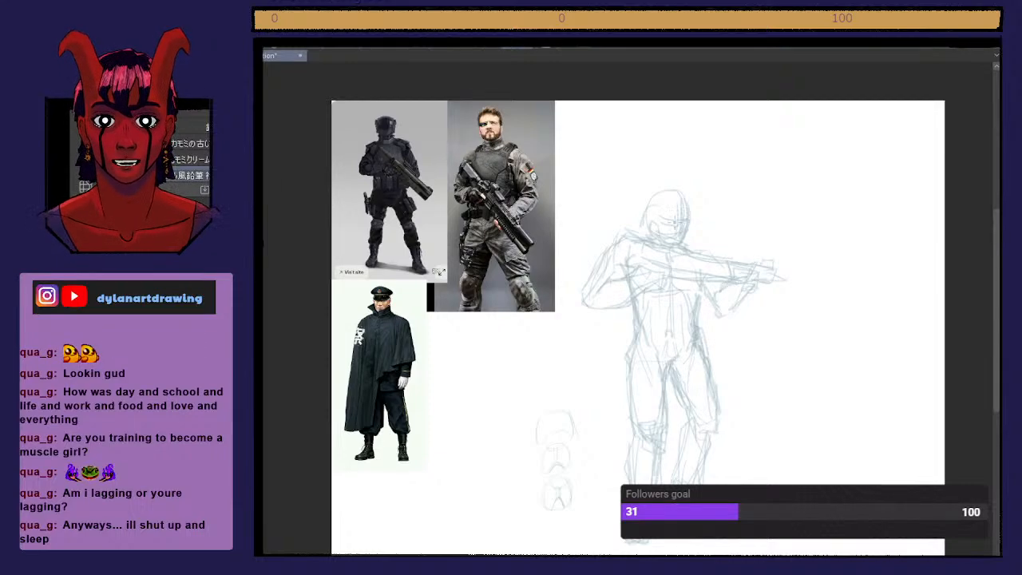
scroll(679, 224, up, 3)
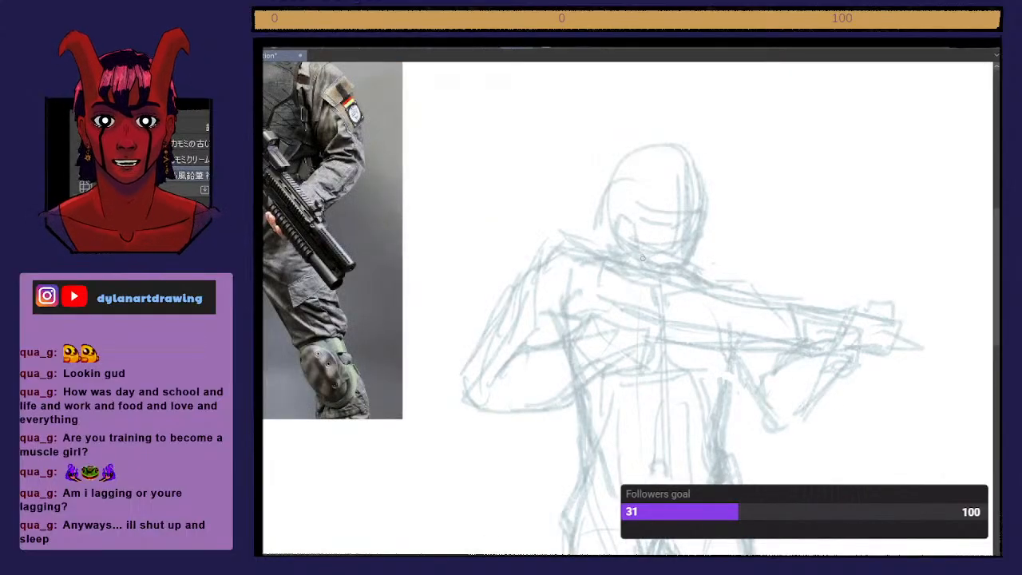
drag(648, 241, 654, 211)
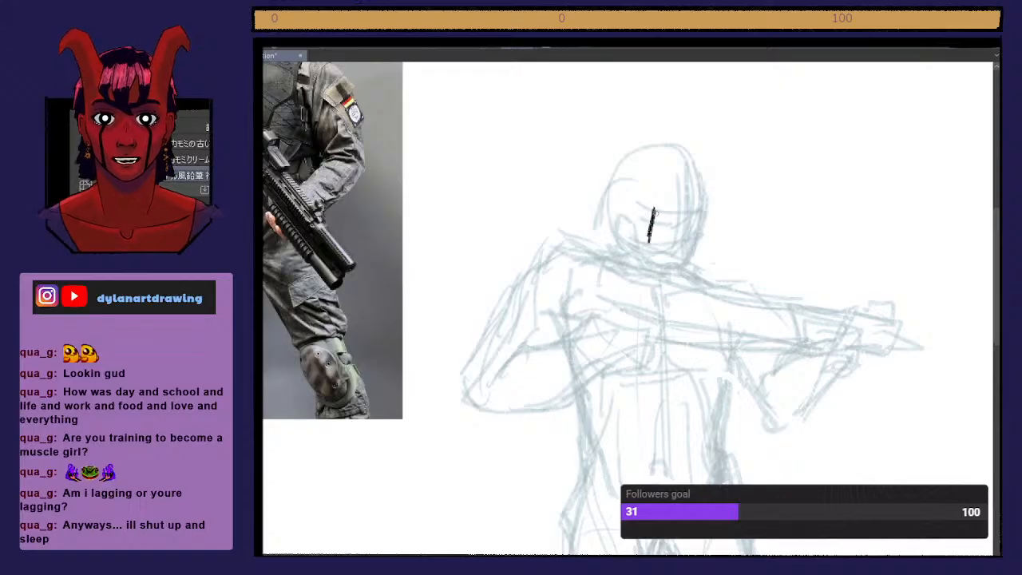
drag(706, 244, 710, 213)
mouse_move(651, 248)
mouse_down()
mouse_move(711, 245)
mouse_move(716, 211)
mouse_move(713, 246)
mouse_up()
mouse_move(653, 210)
mouse_down()
mouse_move(717, 214)
mouse_move(718, 225)
mouse_up()
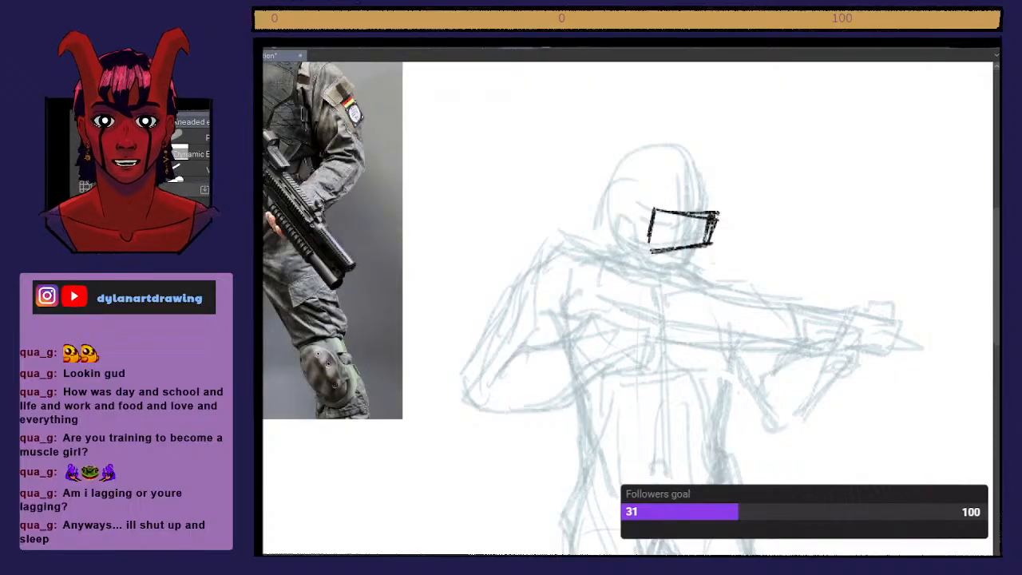
mouse_move(672, 213)
mouse_down()
mouse_move(703, 220)
mouse_move(700, 231)
mouse_move(673, 209)
mouse_move(707, 236)
mouse_move(702, 218)
mouse_move(642, 251)
mouse_move(655, 229)
mouse_up()
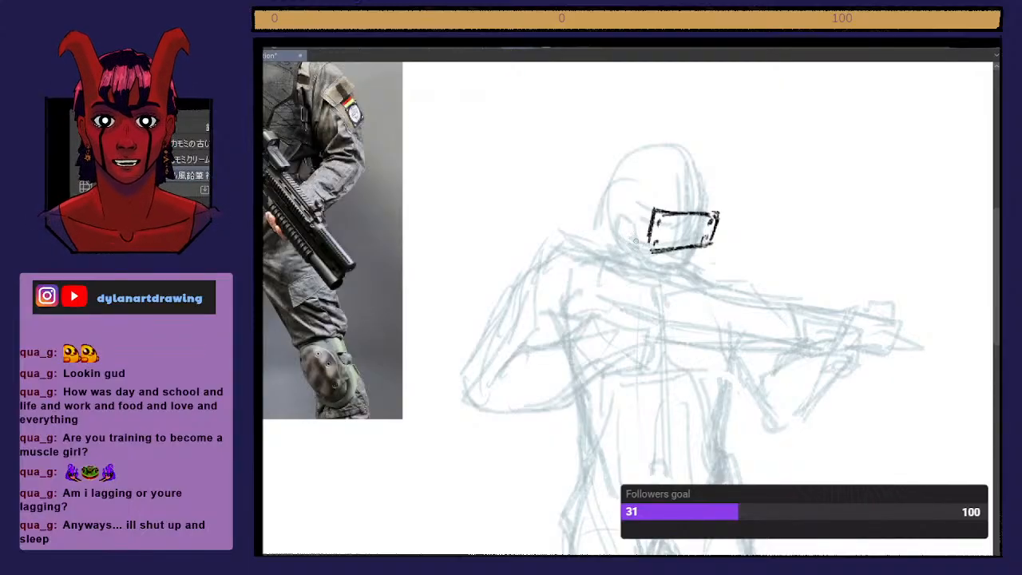
Step: Add the visor's side plane for thickness and draw two angled prongs rising from its upper edge
mouse_move(638, 244)
mouse_down()
mouse_move(633, 230)
mouse_move(652, 202)
mouse_up()
drag(660, 206, 718, 214)
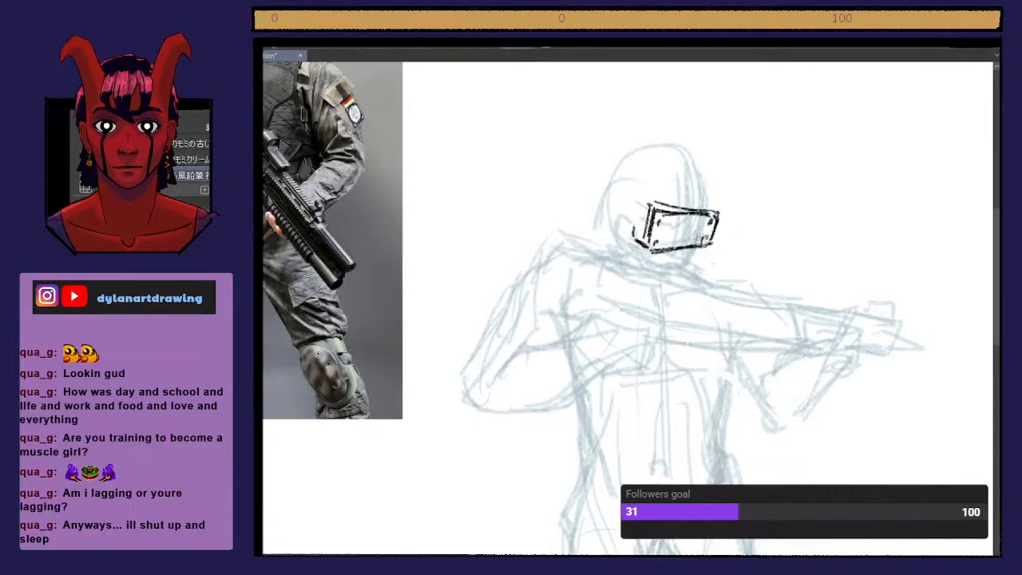
key(ctrl+z)
mouse_move(660, 204)
mouse_down()
mouse_move(656, 189)
mouse_move(702, 190)
mouse_up()
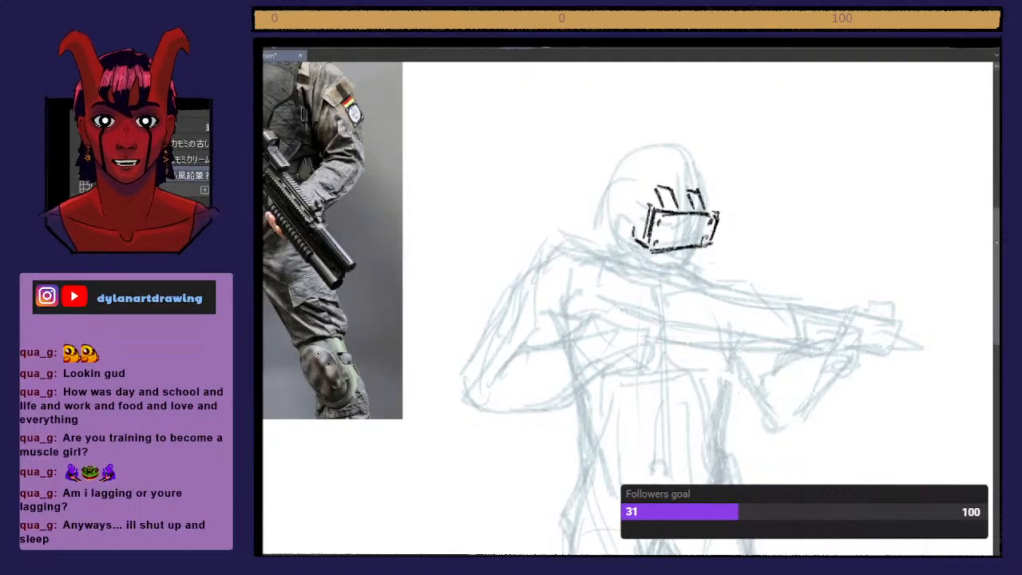
Step: Draw a square and an inverted triangle side by side in the empty space above the figure's head
scroll(982, 208, down, 3)
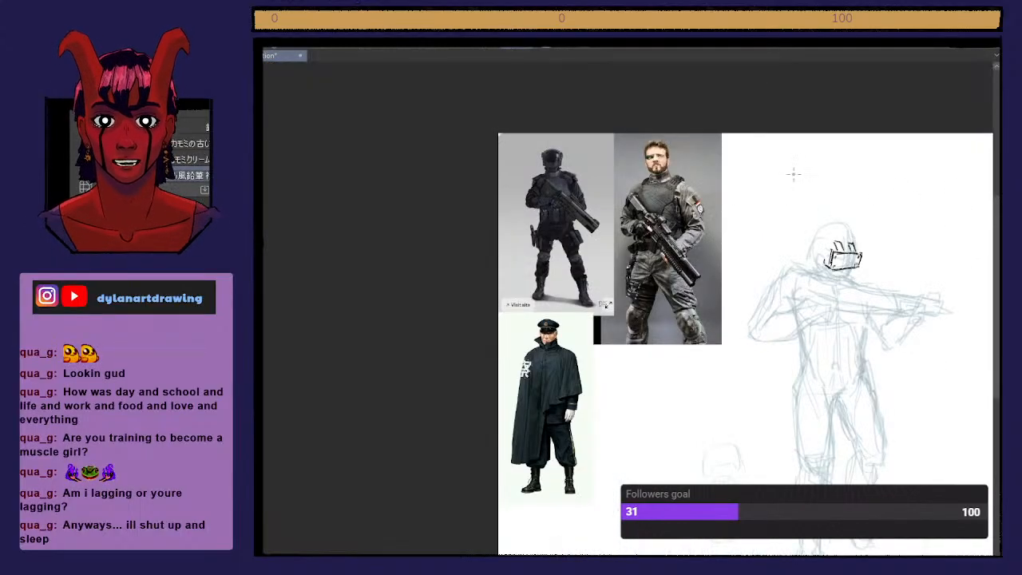
mouse_move(788, 158)
mouse_down()
mouse_move(788, 196)
mouse_move(820, 158)
mouse_up()
mouse_move(788, 196)
mouse_down()
mouse_move(825, 182)
mouse_move(858, 193)
mouse_move(874, 163)
mouse_up()
drag(847, 168, 875, 163)
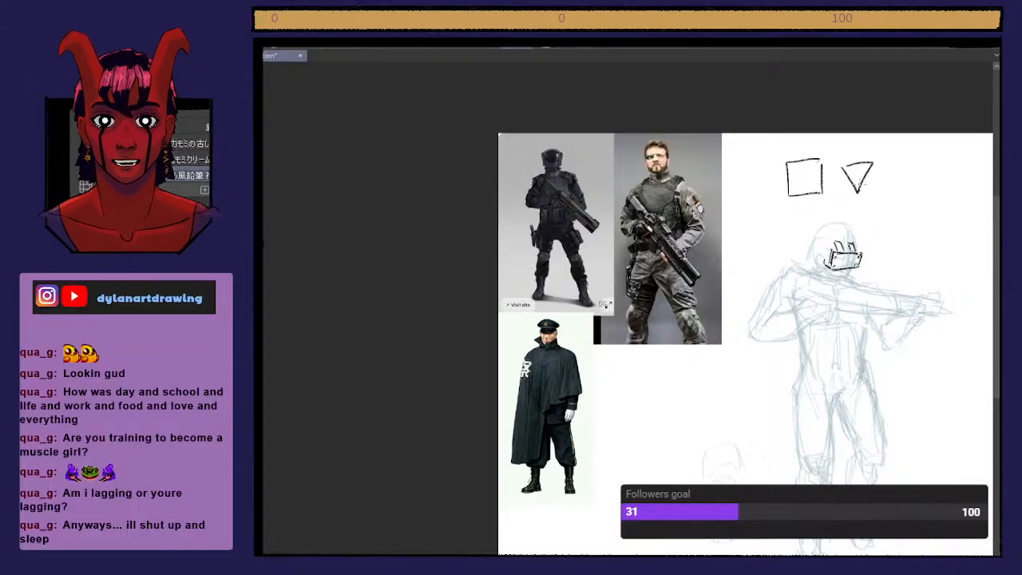
Step: Try a large ellipse around the square and triangle, then undo it
scroll(861, 186, up, 2)
drag(896, 192, 898, 194)
key(ctrl+z)
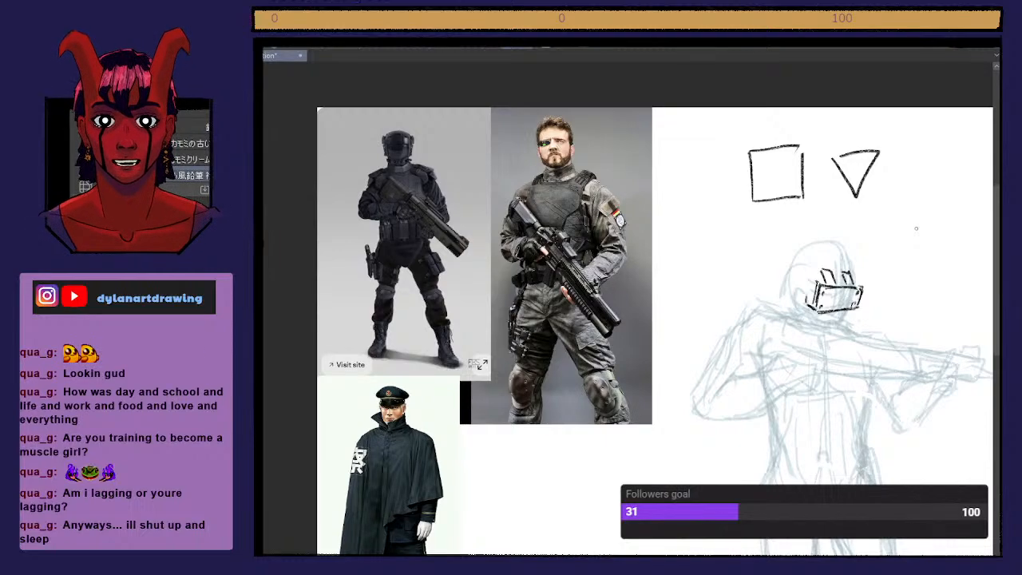
mouse_move(768, 213)
mouse_down()
mouse_move(708, 155)
mouse_move(719, 209)
mouse_up()
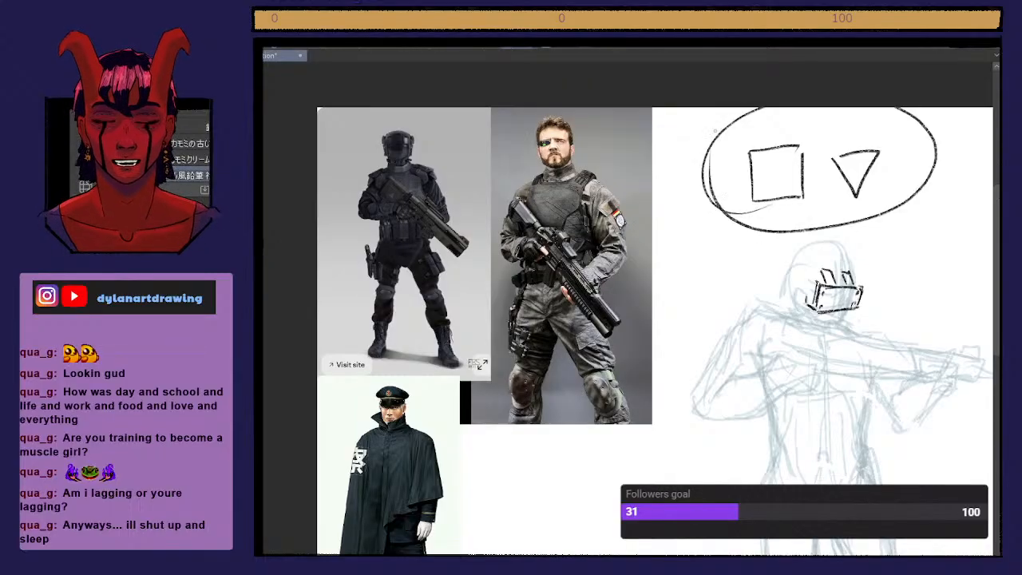
key(ctrl+z)
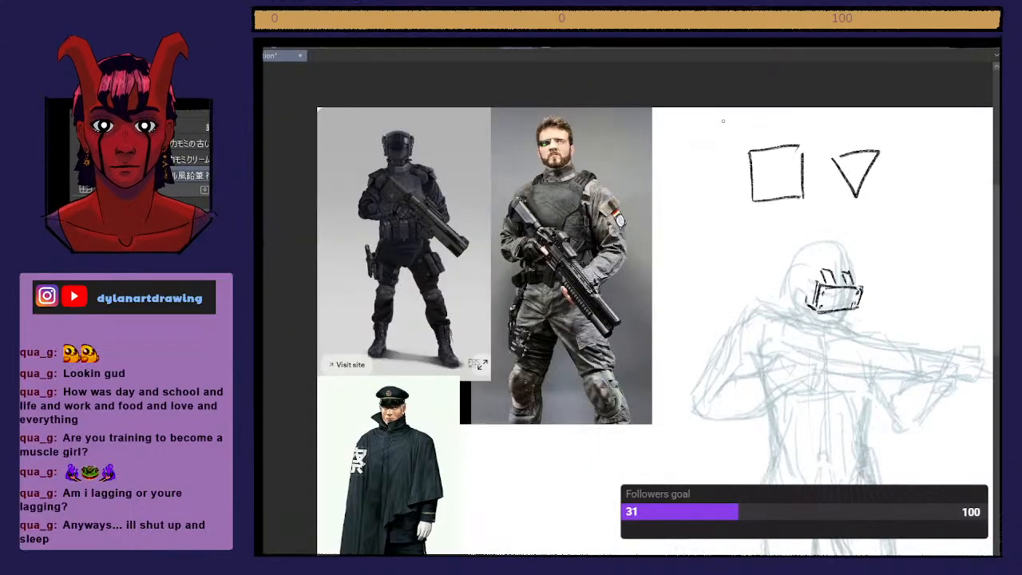
Step: Draw the helmet's pointed rear edge, sloping back contour and flat double-lined crown around the head
scroll(628, 331, up, 3)
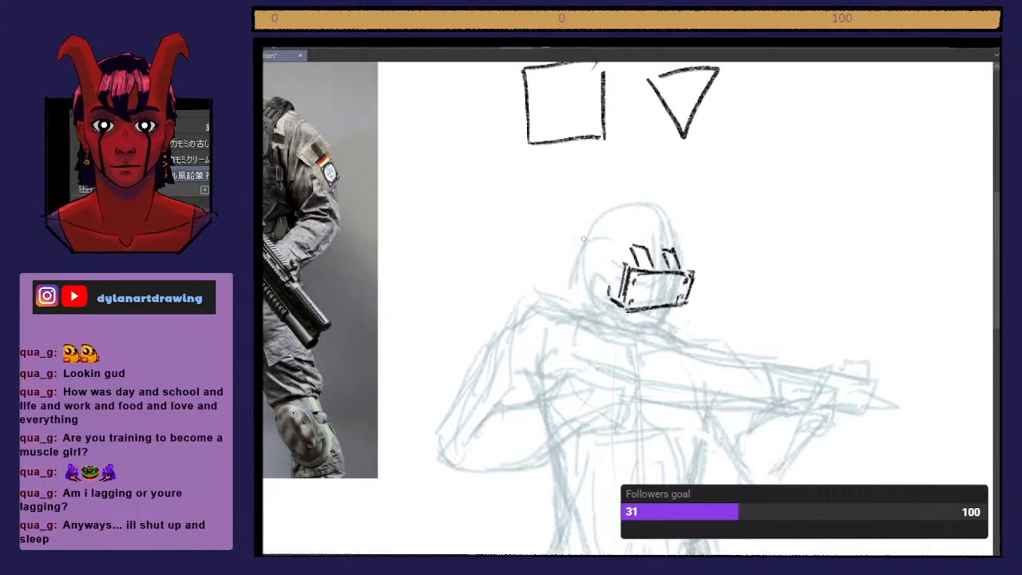
mouse_move(566, 256)
mouse_down()
mouse_move(576, 272)
mouse_move(564, 252)
mouse_up()
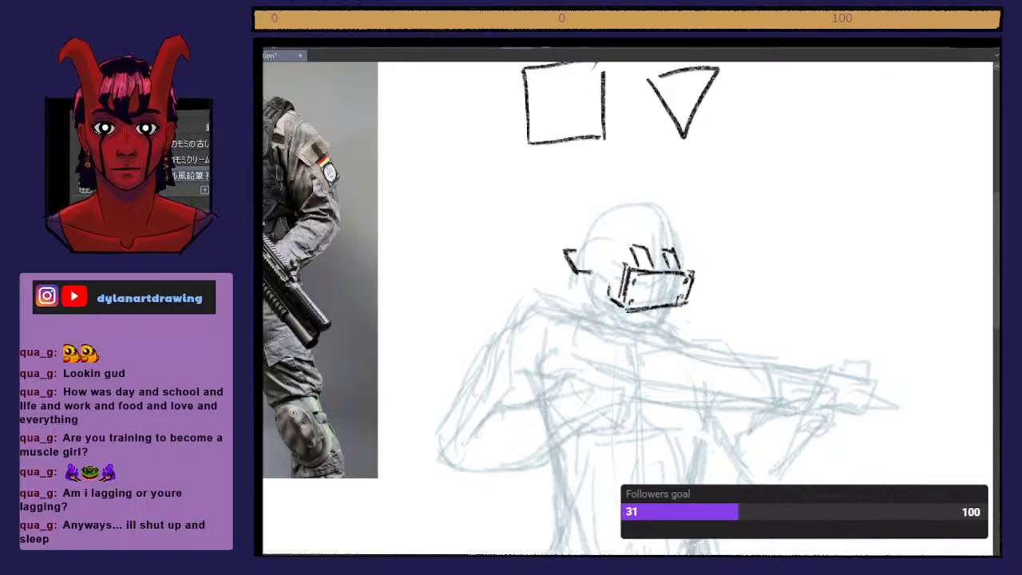
mouse_move(578, 270)
mouse_down()
mouse_move(591, 286)
mouse_move(618, 270)
mouse_move(604, 198)
mouse_up()
key(ctrl+z)
mouse_move(574, 247)
mouse_down()
mouse_move(593, 211)
mouse_move(660, 205)
mouse_move(663, 215)
mouse_up()
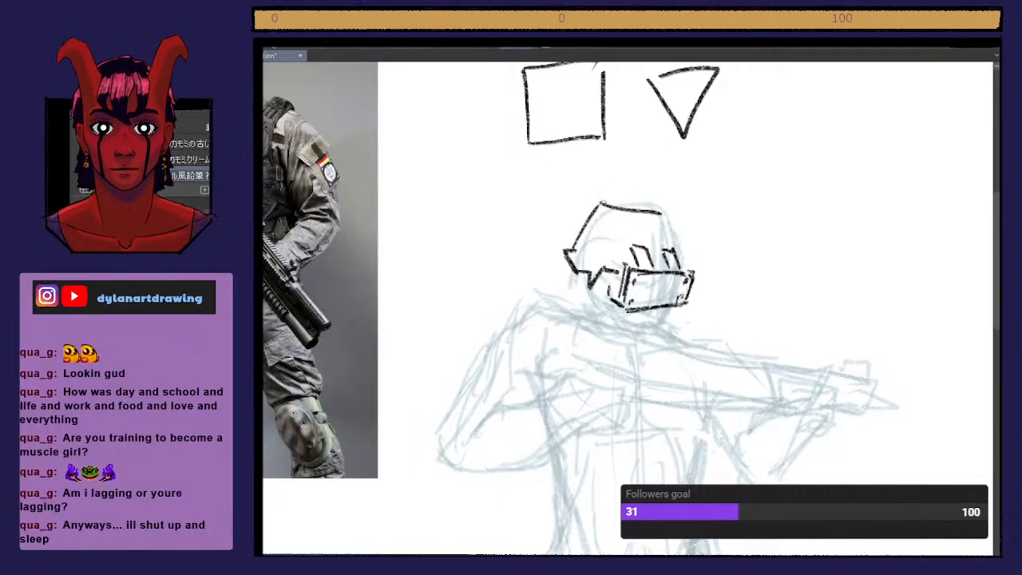
drag(603, 203, 666, 208)
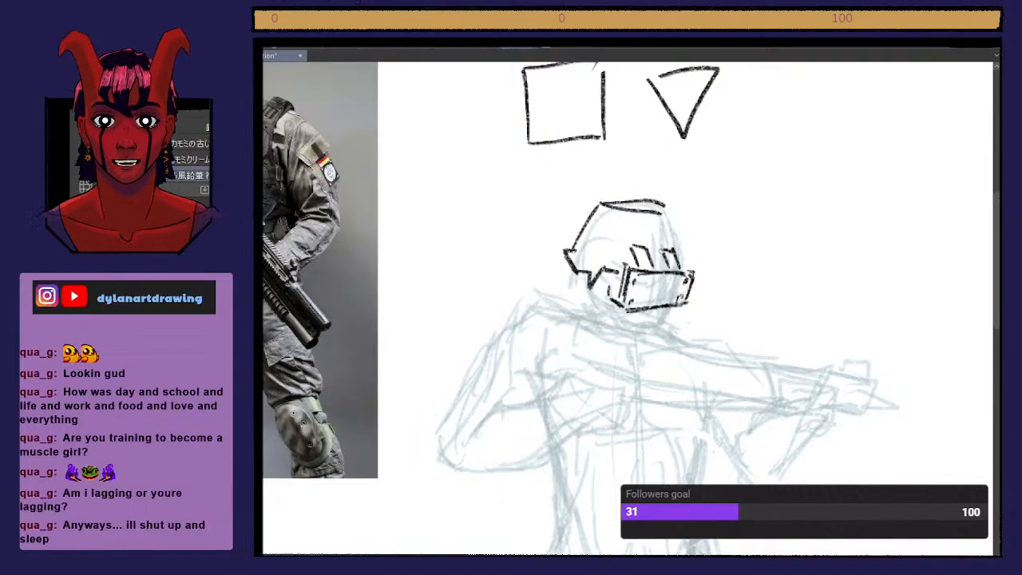
Step: Draw the helmet's front contour and brow pieces above the visor, then shift the black linework slightly up with a transform
drag(666, 216, 688, 259)
mouse_move(620, 252)
mouse_down()
mouse_move(650, 238)
mouse_move(670, 241)
mouse_move(655, 252)
mouse_move(668, 239)
mouse_move(686, 245)
mouse_up()
mouse_move(681, 252)
mouse_down()
mouse_move(692, 260)
mouse_move(686, 243)
mouse_move(696, 263)
mouse_move(688, 306)
mouse_move(650, 310)
mouse_move(690, 310)
mouse_up()
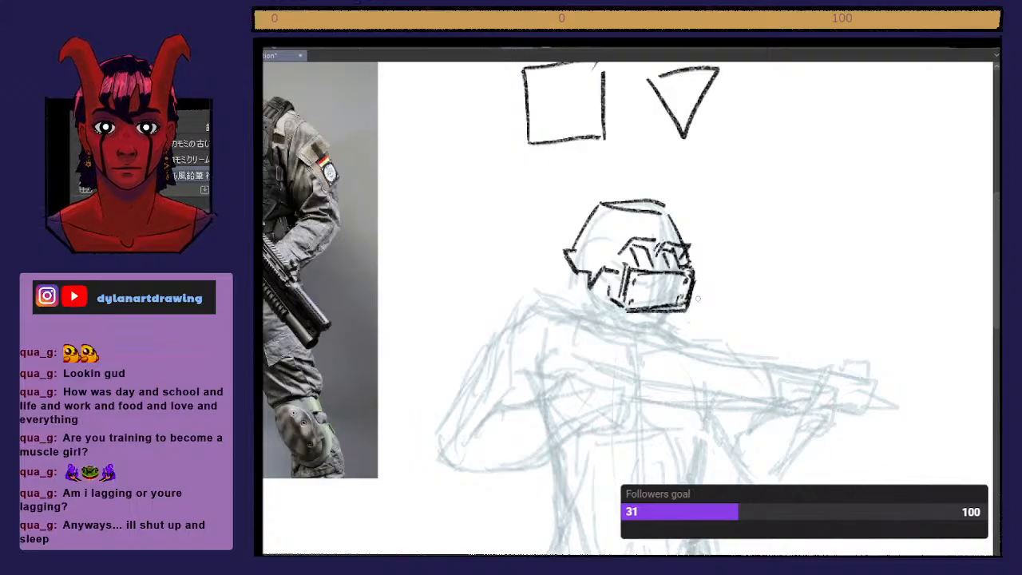
key(ctrl+t)
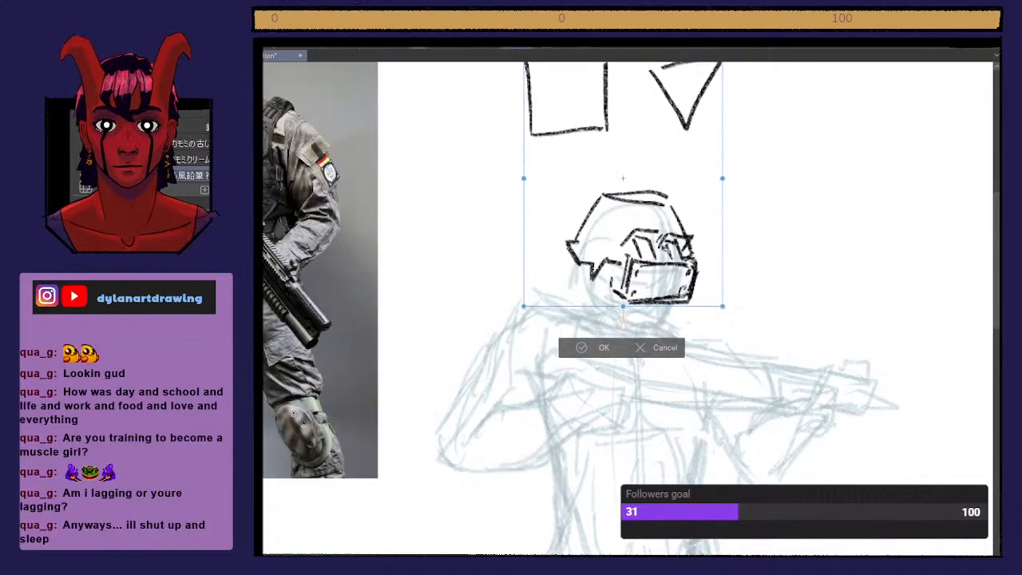
click(581, 347)
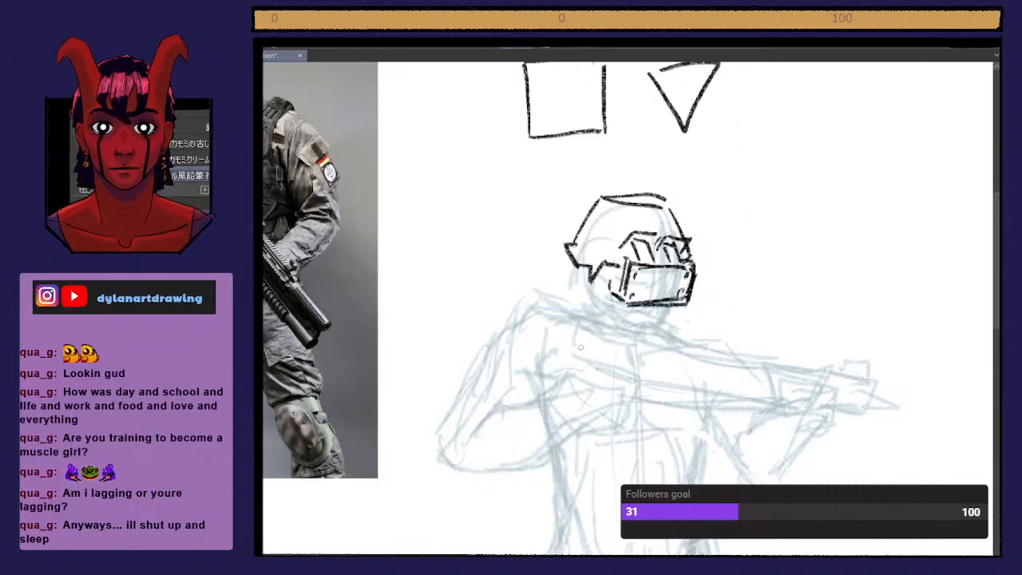
Step: Draw a chin block below the visor and a small round bolt at the helmet's side, and reshape the rear flare
mouse_move(644, 324)
mouse_down()
mouse_move(633, 325)
mouse_move(648, 313)
mouse_move(662, 328)
mouse_move(673, 304)
mouse_move(637, 329)
mouse_move(661, 318)
mouse_move(663, 329)
mouse_move(673, 305)
mouse_move(660, 334)
mouse_move(637, 329)
mouse_move(663, 334)
mouse_move(636, 332)
mouse_move(663, 335)
mouse_up()
key(ctrl+z)
key(ctrl+z)
key(ctrl+z)
key(ctrl+z)
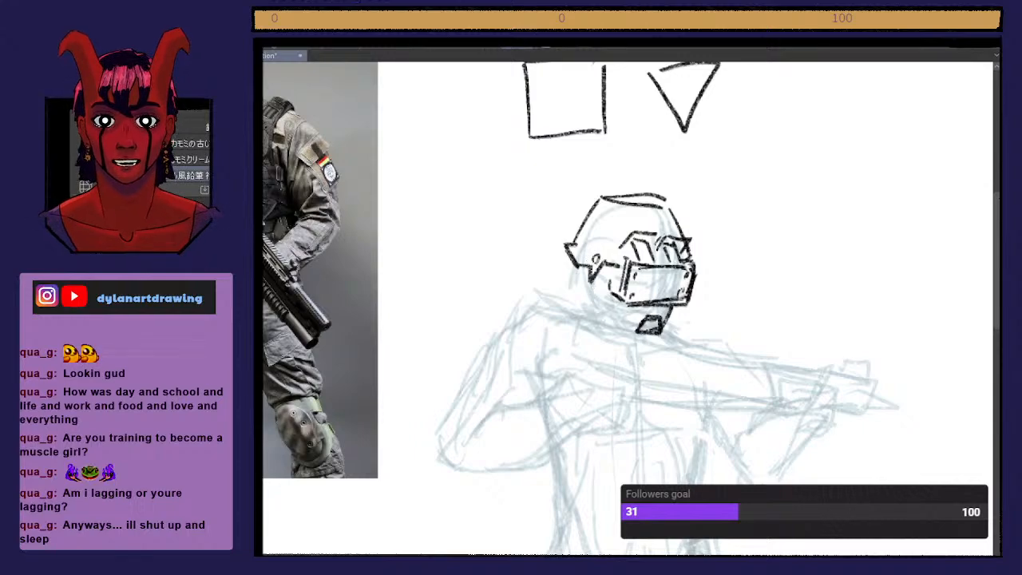
mouse_move(581, 263)
mouse_down()
mouse_move(587, 257)
mouse_move(561, 232)
mouse_move(591, 200)
mouse_up()
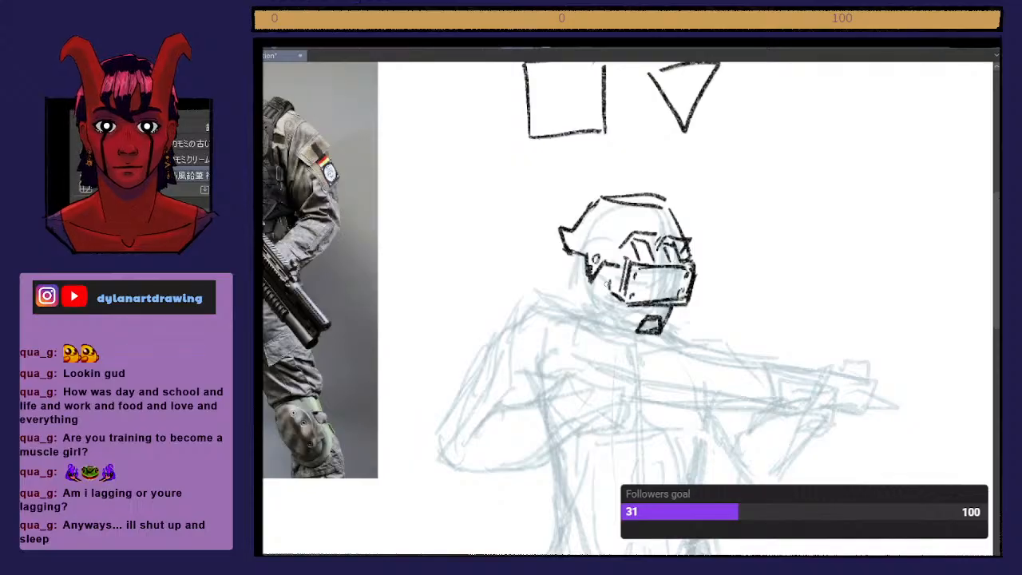
Step: Draw a connector and curved, ribbed hoses behind the jaw at the back of the helmet
mouse_move(610, 284)
mouse_down()
mouse_move(589, 293)
mouse_move(571, 272)
mouse_move(585, 277)
mouse_move(577, 255)
mouse_move(563, 273)
mouse_move(569, 295)
mouse_up()
mouse_move(570, 297)
mouse_down()
mouse_move(581, 290)
mouse_move(593, 313)
mouse_up()
mouse_move(593, 313)
mouse_down()
mouse_move(542, 287)
mouse_move(547, 306)
mouse_move(566, 294)
mouse_move(557, 307)
mouse_move(551, 300)
mouse_move(606, 321)
mouse_up()
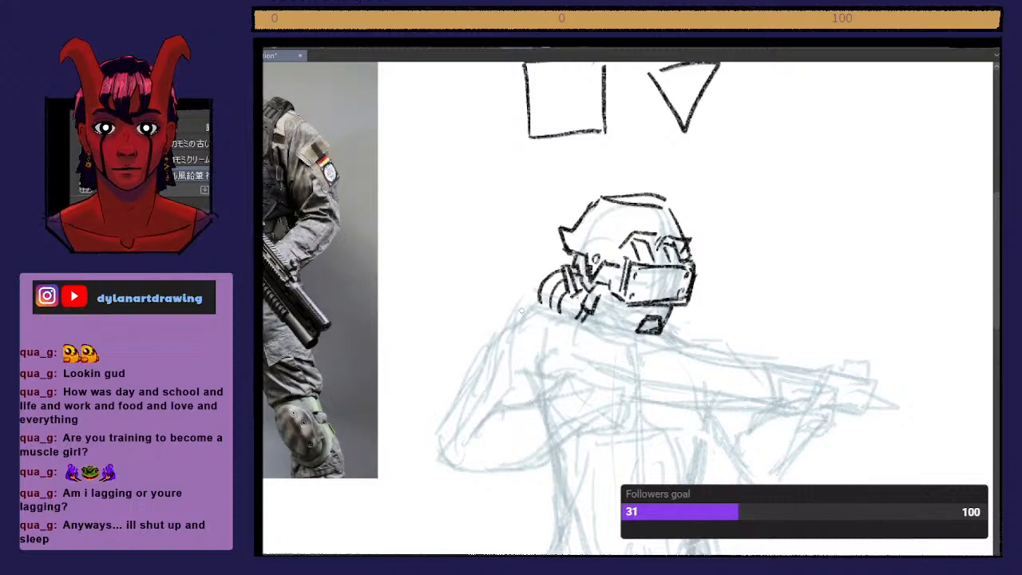
Step: Draw the jaw contour from the hose connector to the chin block and add panel lines on the jaw guard
mouse_move(598, 294)
mouse_down()
mouse_move(594, 304)
mouse_move(638, 334)
mouse_move(688, 301)
mouse_move(692, 279)
mouse_move(650, 318)
mouse_move(663, 330)
mouse_move(638, 309)
mouse_move(672, 310)
mouse_move(631, 302)
mouse_move(665, 327)
mouse_up()
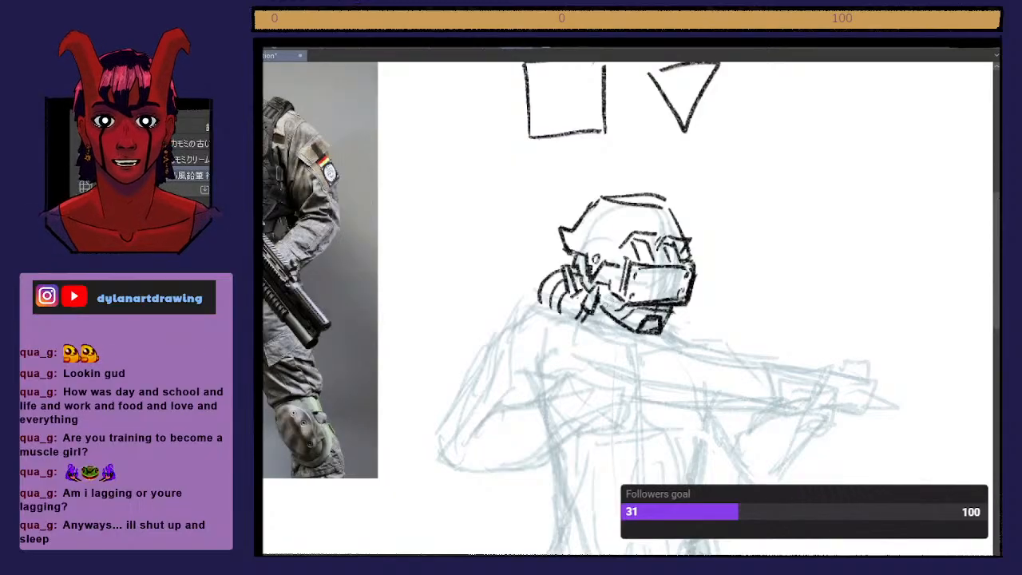
mouse_move(602, 294)
mouse_down()
mouse_move(617, 308)
mouse_move(604, 286)
mouse_move(615, 292)
mouse_up()
mouse_move(611, 265)
mouse_down()
mouse_move(621, 300)
mouse_move(630, 286)
mouse_move(624, 322)
mouse_up()
key(ctrl+z)
mouse_move(628, 307)
mouse_down()
mouse_move(642, 324)
mouse_move(650, 318)
mouse_up()
Step: Scale the black helmet and shape linework down slightly to fit the figure and apply the transform
scroll(685, 351, down, 8)
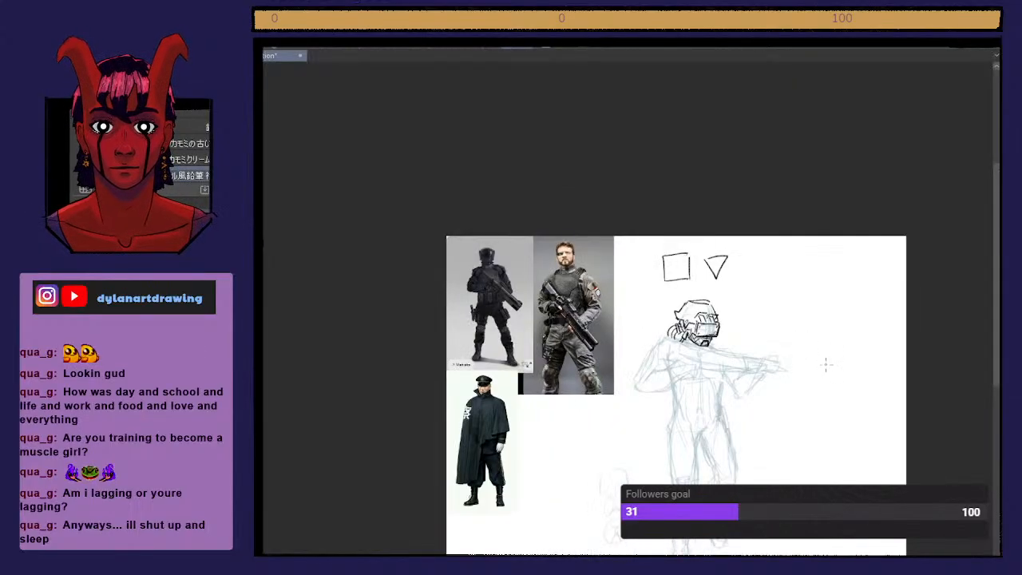
scroll(829, 373, up, 3)
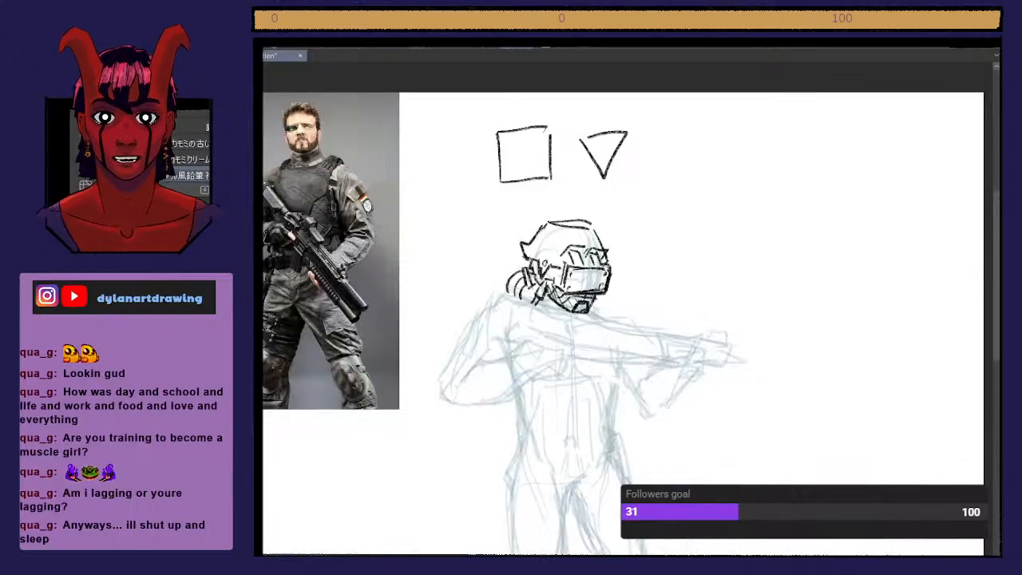
click(418, 48)
scroll(433, 93, up, 1)
drag(723, 142, 720, 159)
key(Return)
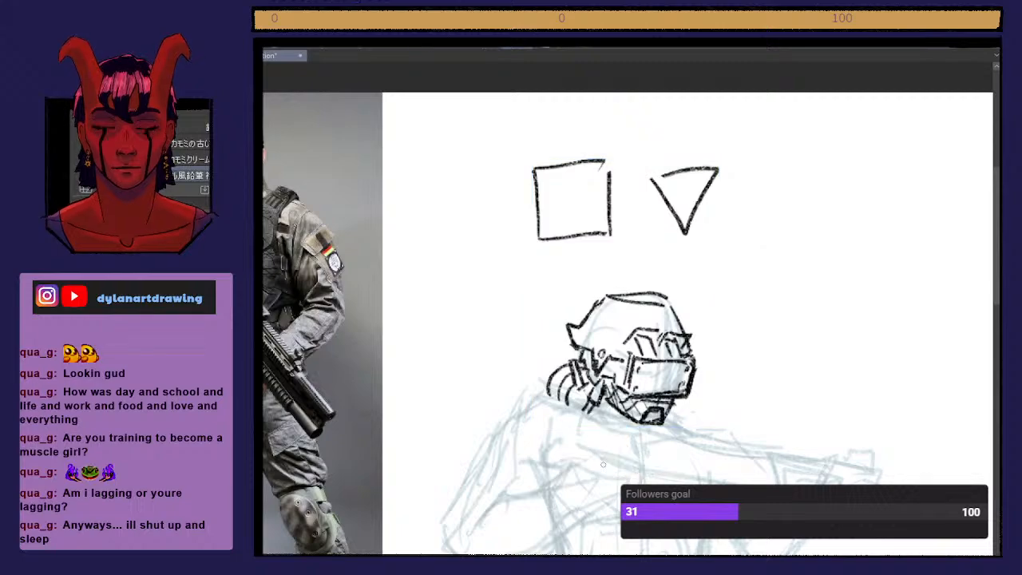
Step: Review the helmet against the whole figure and examine the chest armour on the two soldier references
scroll(707, 349, down, 5)
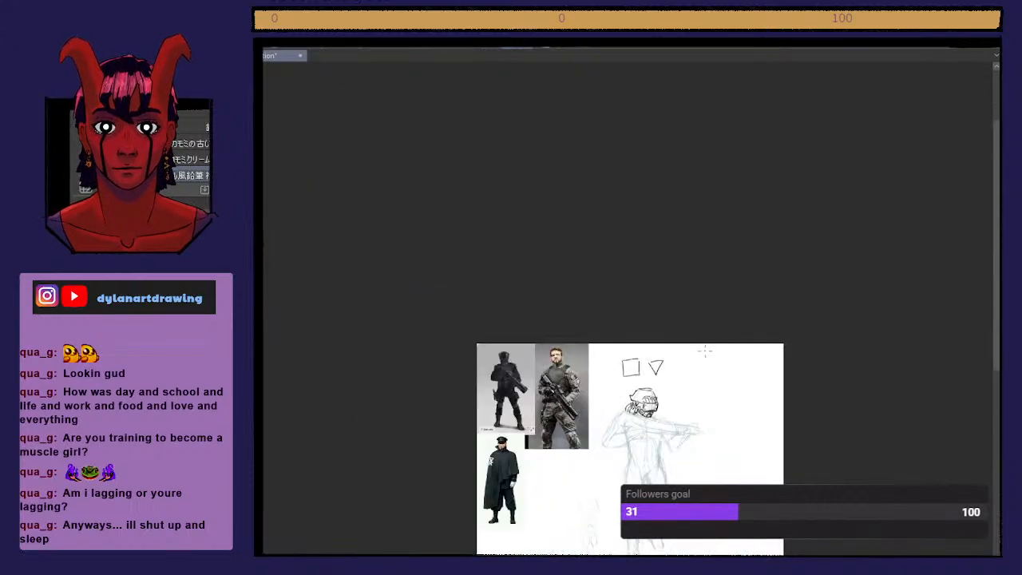
scroll(706, 349, up, 2)
scroll(706, 349, up, 1)
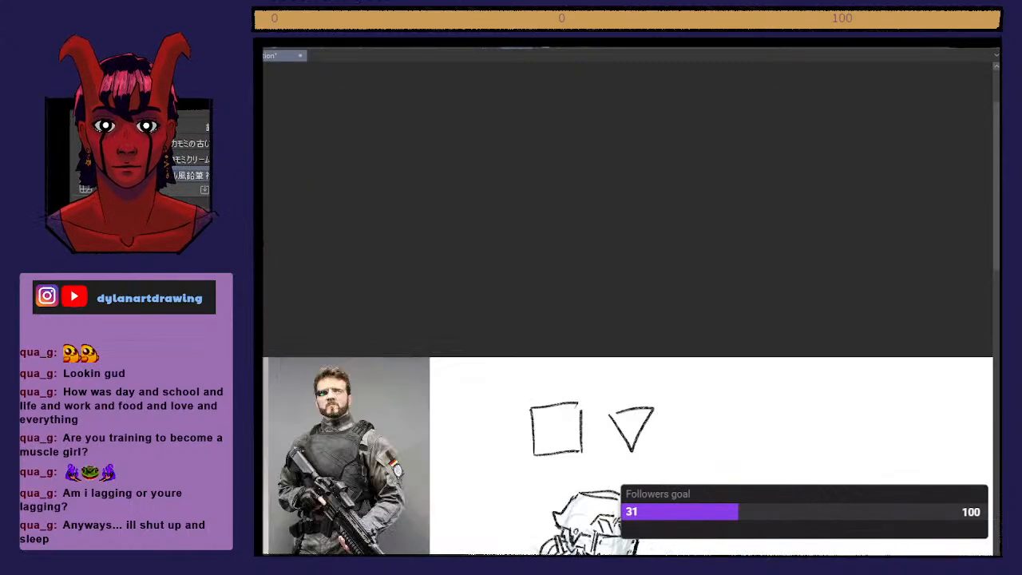
scroll(990, 283, down, 3)
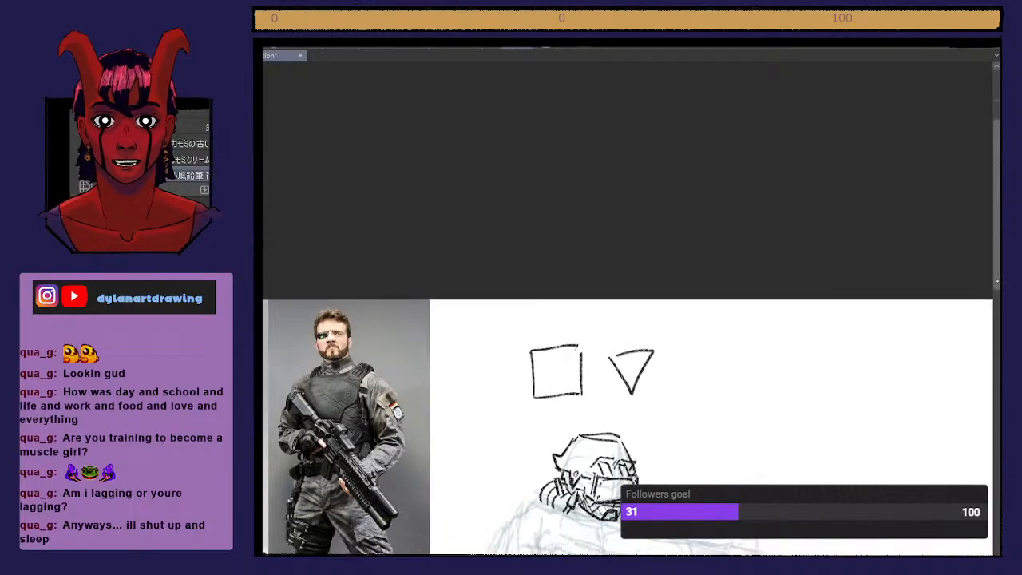
scroll(989, 284, up, 1)
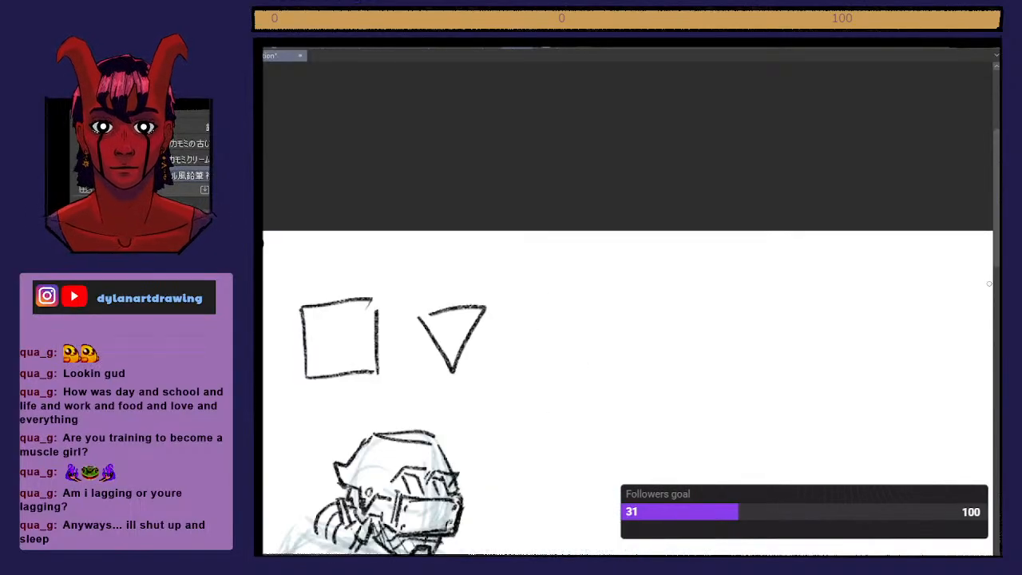
scroll(958, 306, down, 4)
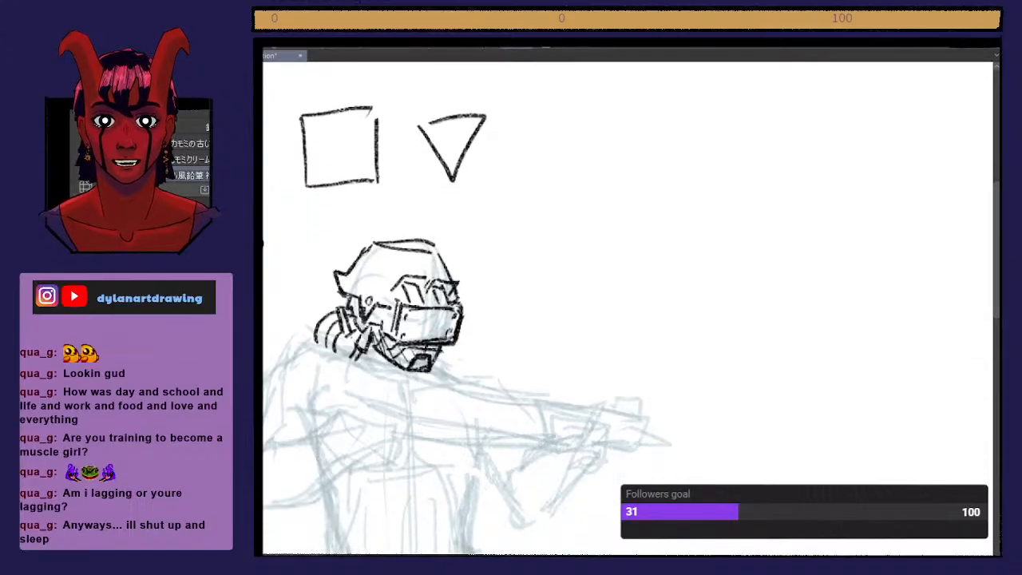
scroll(958, 306, left, 4)
drag(627, 309, 631, 308)
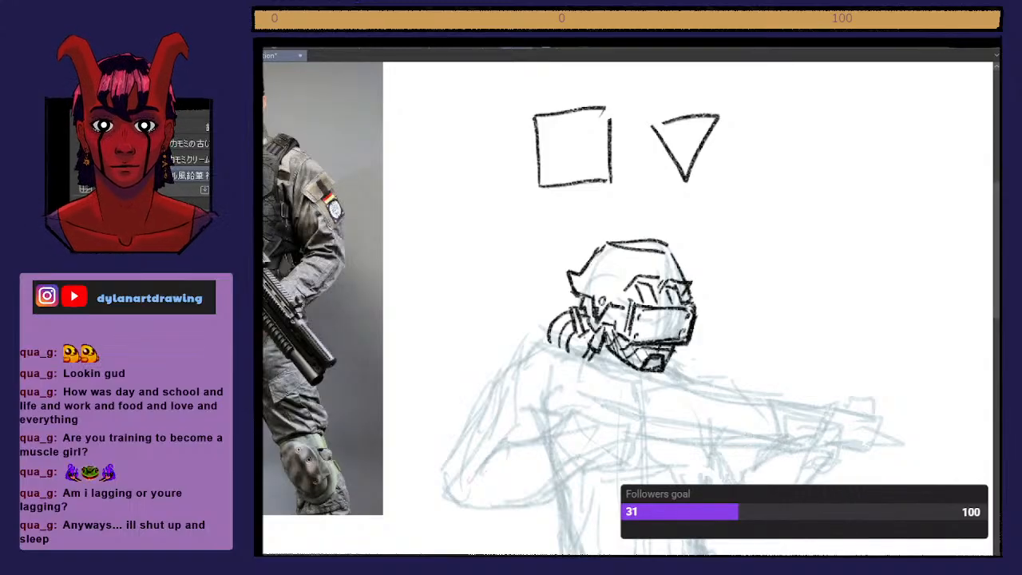
scroll(627, 308, left, 5)
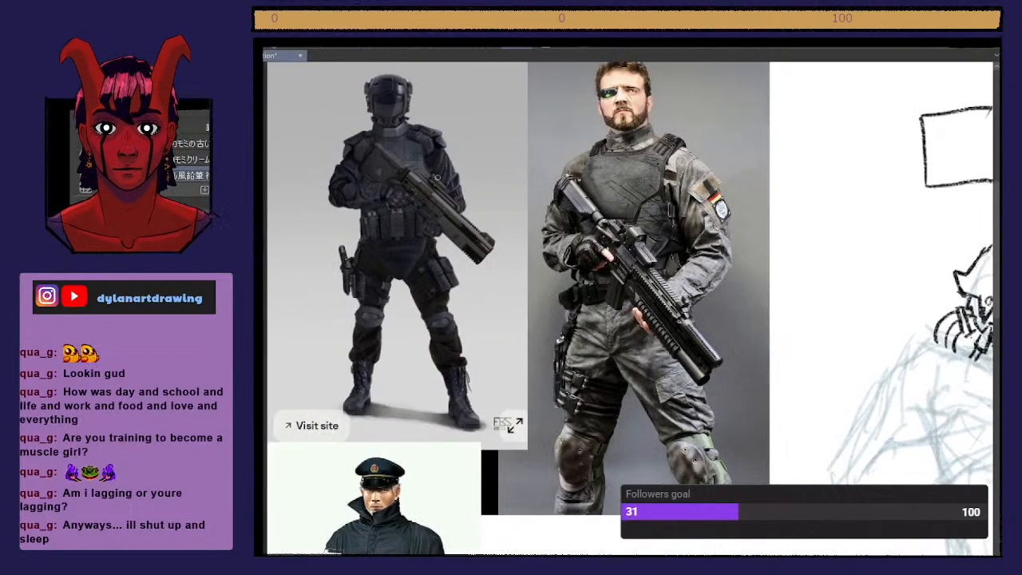
mouse_move(423, 156)
mouse_down()
mouse_move(468, 128)
mouse_move(420, 144)
mouse_up()
key(ctrl+z)
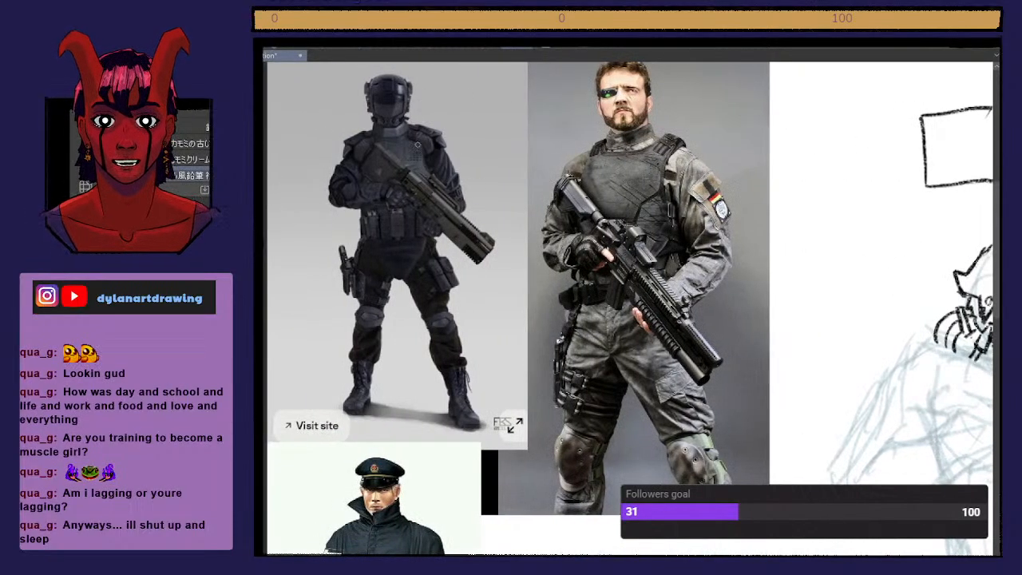
scroll(417, 144, down, 2)
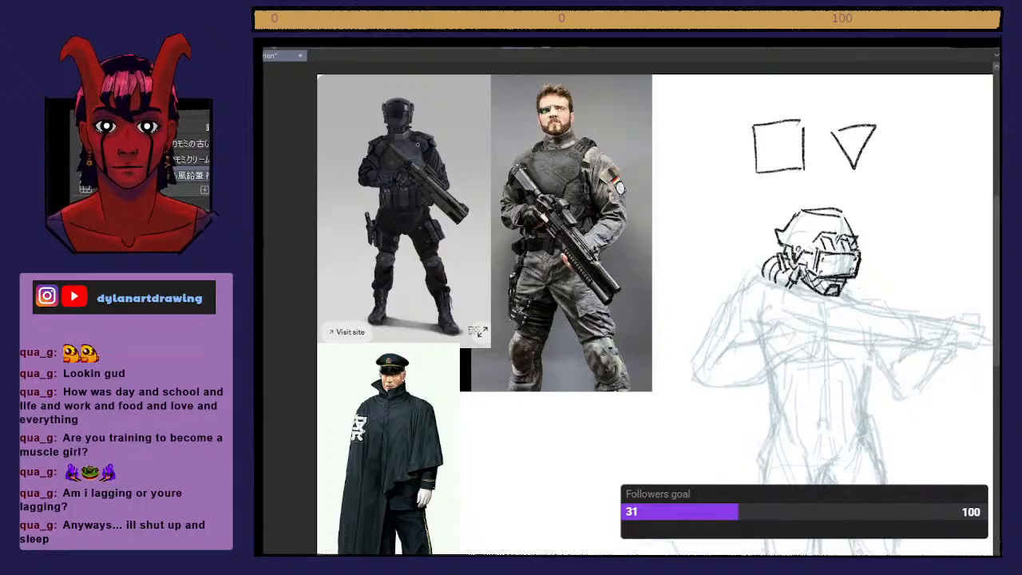
Step: Try drawing angular armour pads over both shoulders of the figure, reworking the pad on the rifle side
mouse_move(756, 271)
mouse_down()
mouse_move(733, 290)
mouse_move(765, 264)
mouse_move(775, 315)
mouse_up()
mouse_move(735, 286)
mouse_down()
mouse_move(723, 292)
mouse_move(760, 327)
mouse_move(776, 315)
mouse_up()
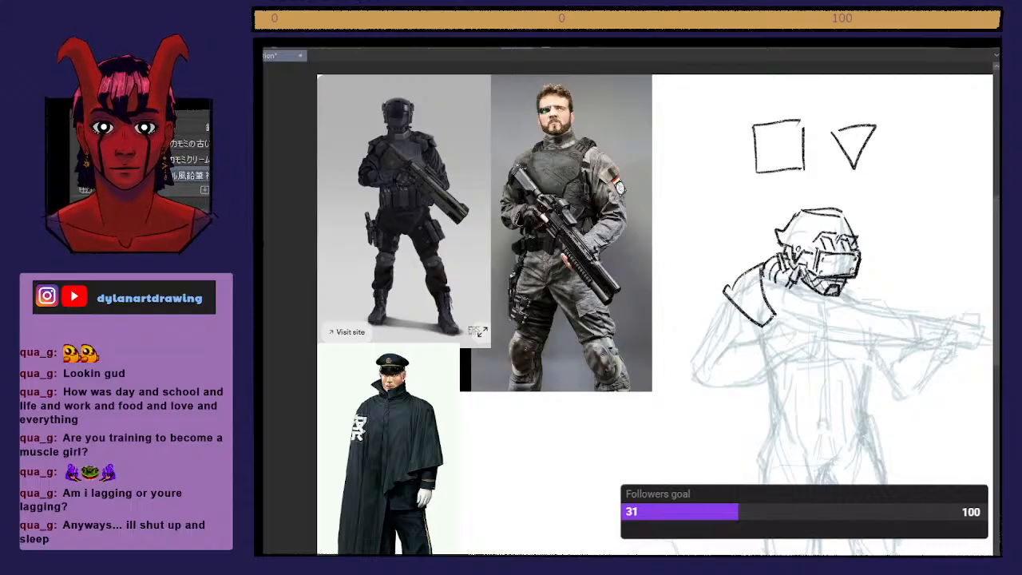
mouse_move(847, 323)
mouse_down()
mouse_move(859, 291)
mouse_move(895, 304)
mouse_move(869, 345)
mouse_up()
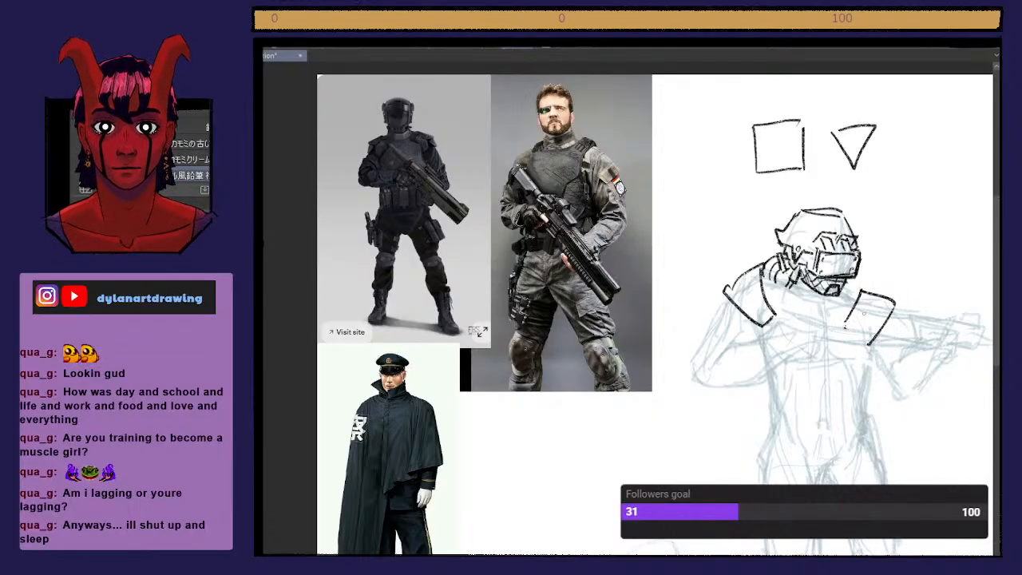
key(ctrl+z)
key(ctrl+z)
key(ctrl+z)
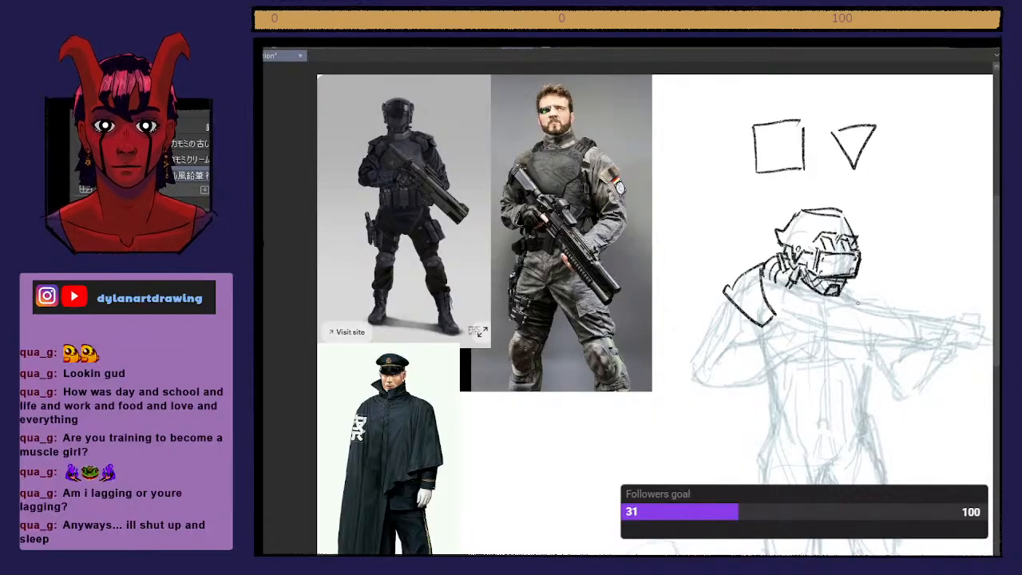
mouse_move(851, 322)
mouse_down()
mouse_move(858, 293)
mouse_move(888, 293)
mouse_move(866, 336)
mouse_move(850, 328)
mouse_move(894, 308)
mouse_move(858, 284)
mouse_move(893, 303)
mouse_up()
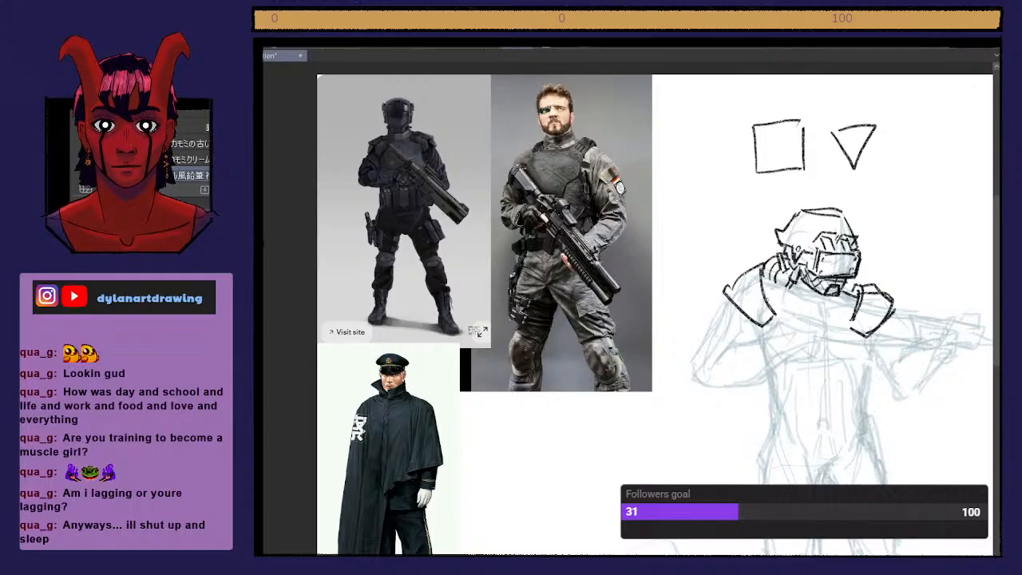
Step: Try drawing an armoured collar below the jaw and connecting it to the rifle-side shoulder pad
mouse_move(771, 310)
mouse_down()
mouse_move(757, 273)
mouse_move(770, 264)
mouse_move(786, 280)
mouse_move(857, 299)
mouse_move(843, 291)
mouse_move(838, 317)
mouse_move(791, 314)
mouse_move(818, 317)
mouse_up()
key(ctrl+z)
key(ctrl+z)
mouse_move(802, 283)
mouse_down()
mouse_move(782, 308)
mouse_move(801, 312)
mouse_up()
key(ctrl+z)
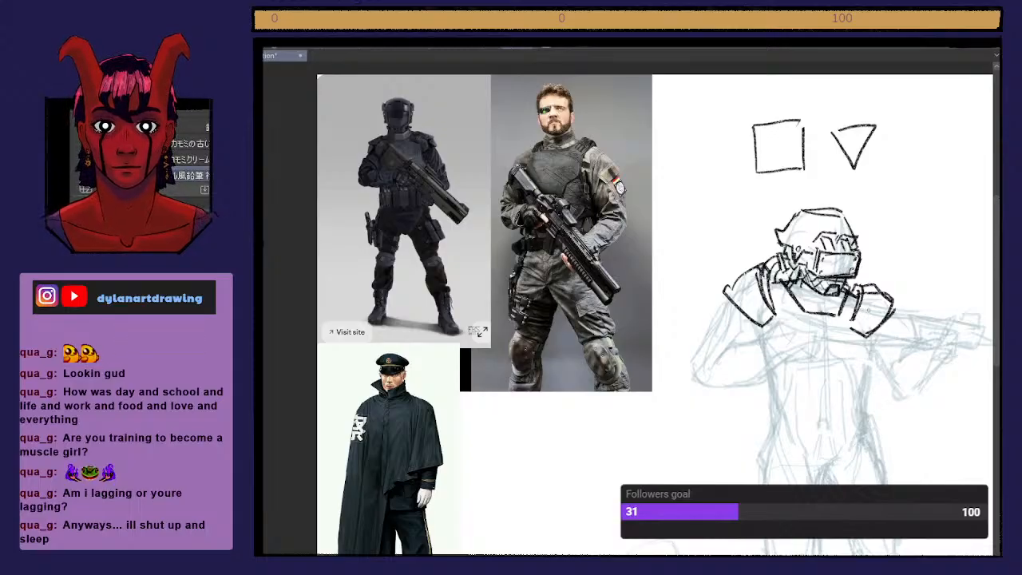
mouse_move(868, 283)
mouse_down()
mouse_move(849, 325)
mouse_move(855, 284)
mouse_move(899, 302)
mouse_move(872, 337)
mouse_move(901, 304)
mouse_move(890, 295)
mouse_up()
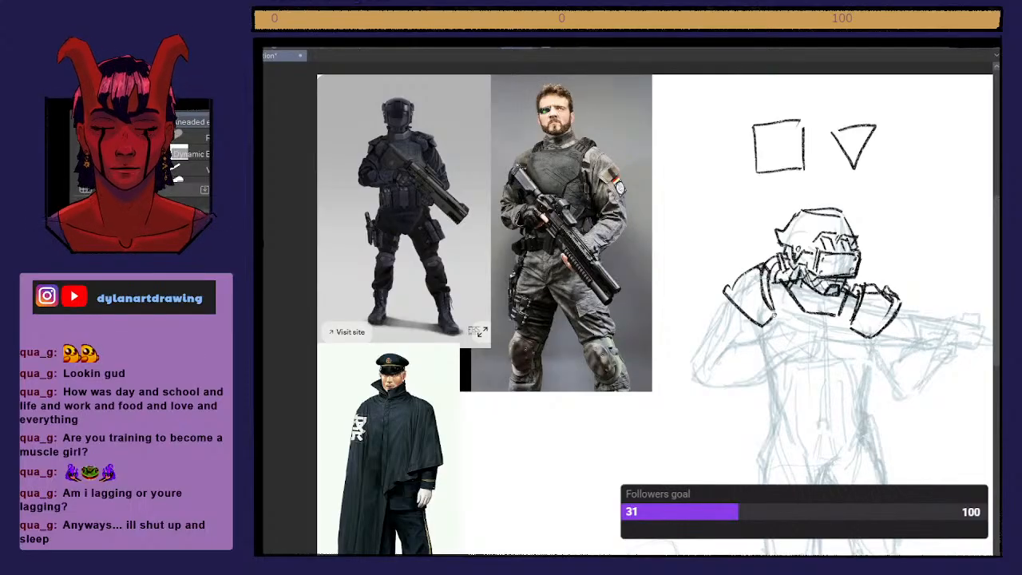
key(p)
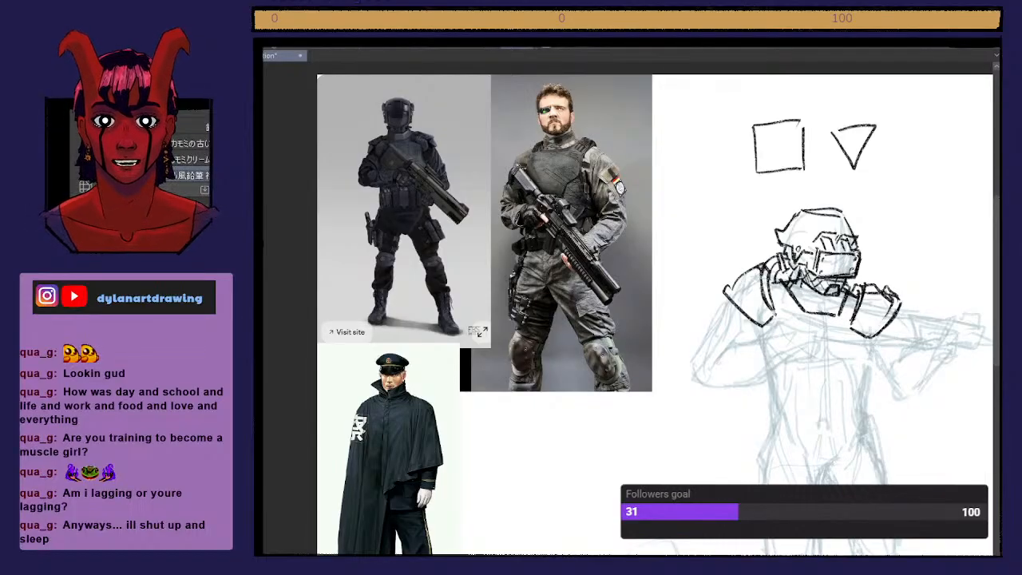
key(e)
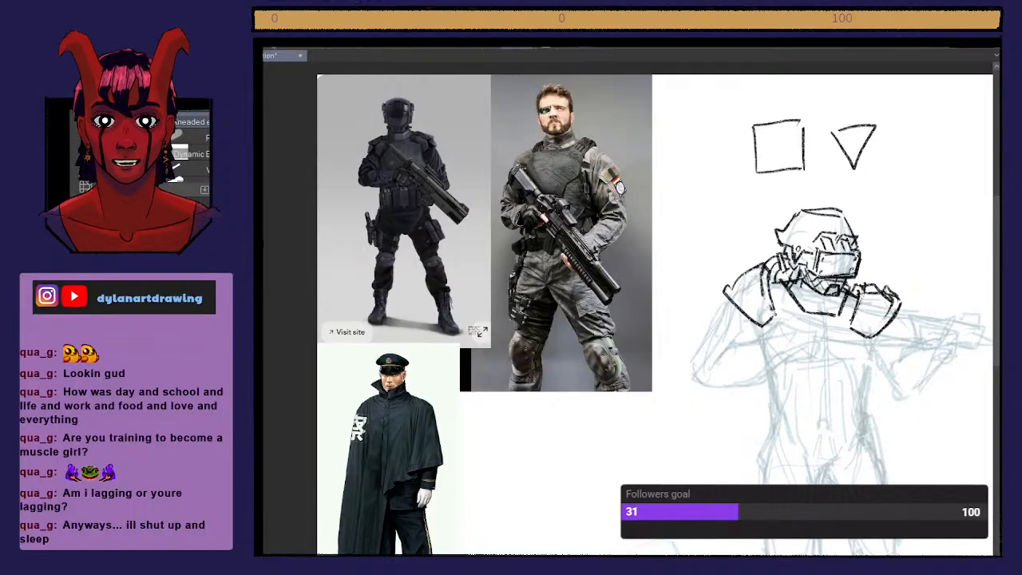
key(p)
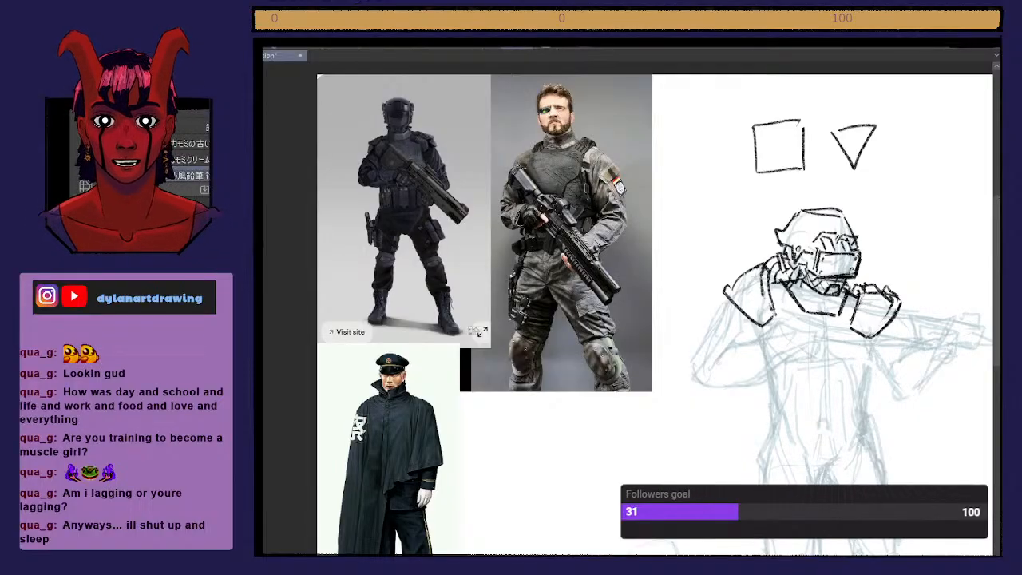
drag(862, 289, 855, 320)
drag(901, 235, 862, 264)
drag(862, 263, 882, 259)
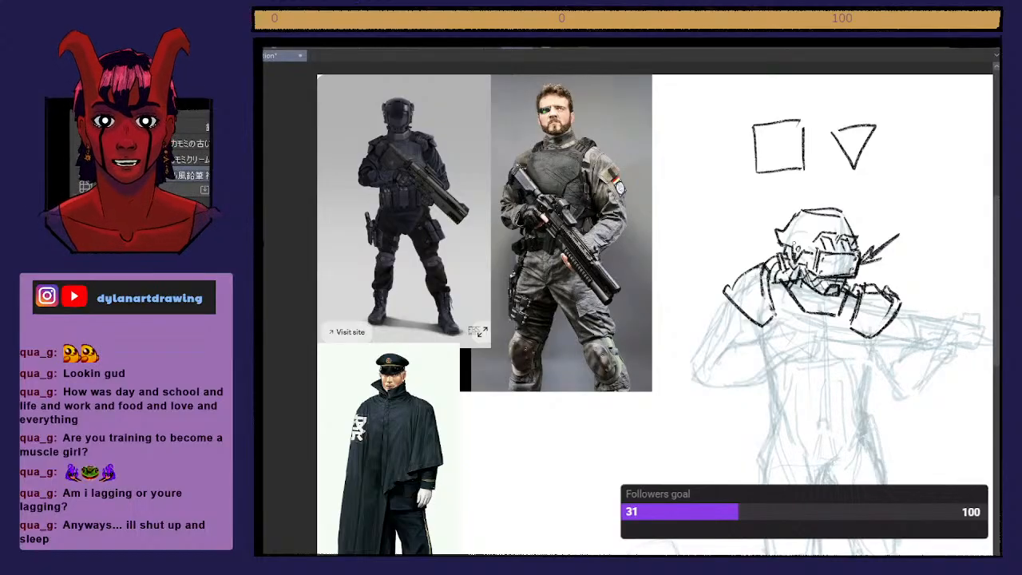
key(ctrl+z)
key(ctrl+z)
key(ctrl+z)
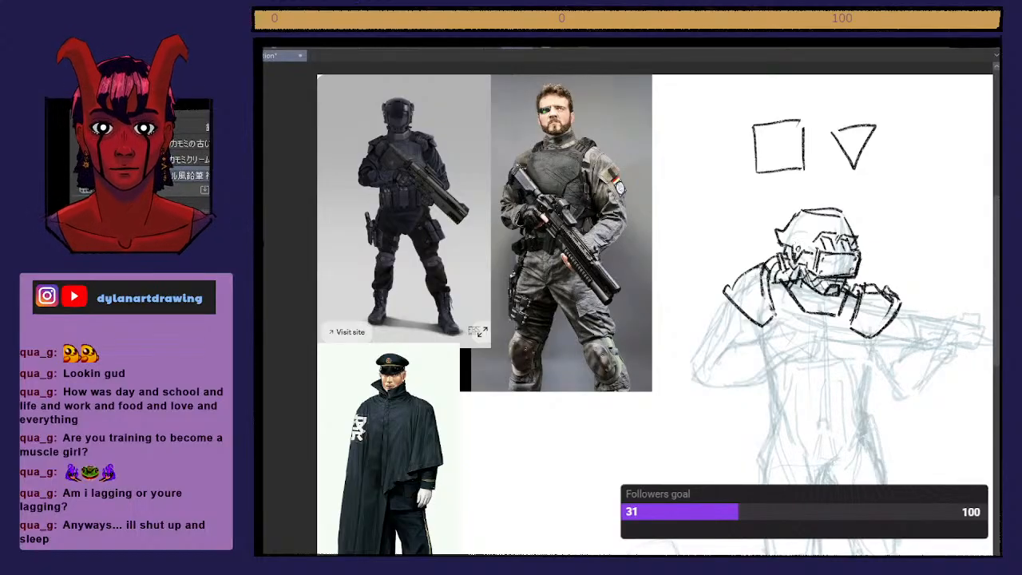
Step: Try cleaning up the shoulder pads, giving them thick rims, and shading the neck inside the collar
key(e)
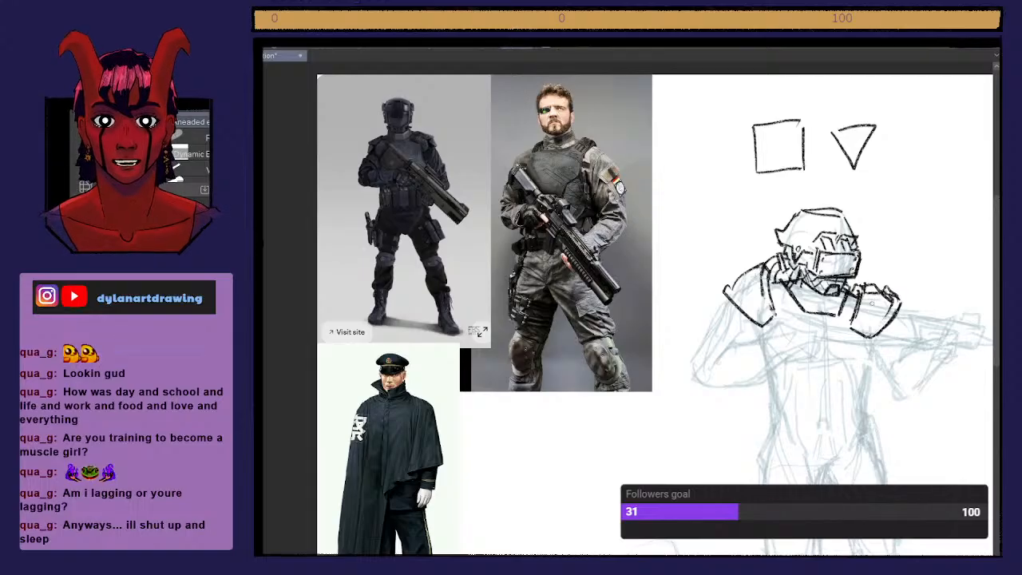
drag(868, 294, 895, 300)
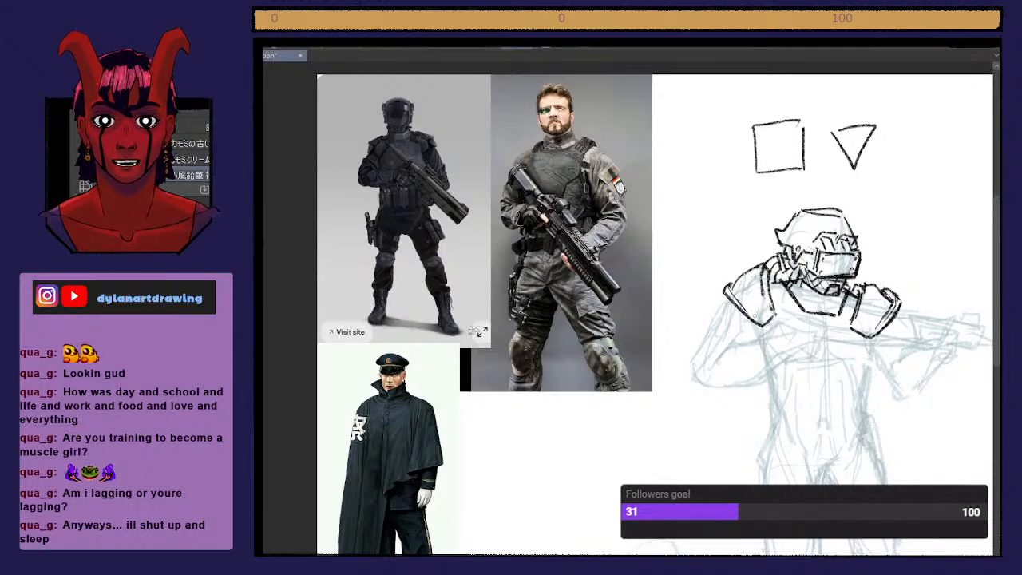
key(e)
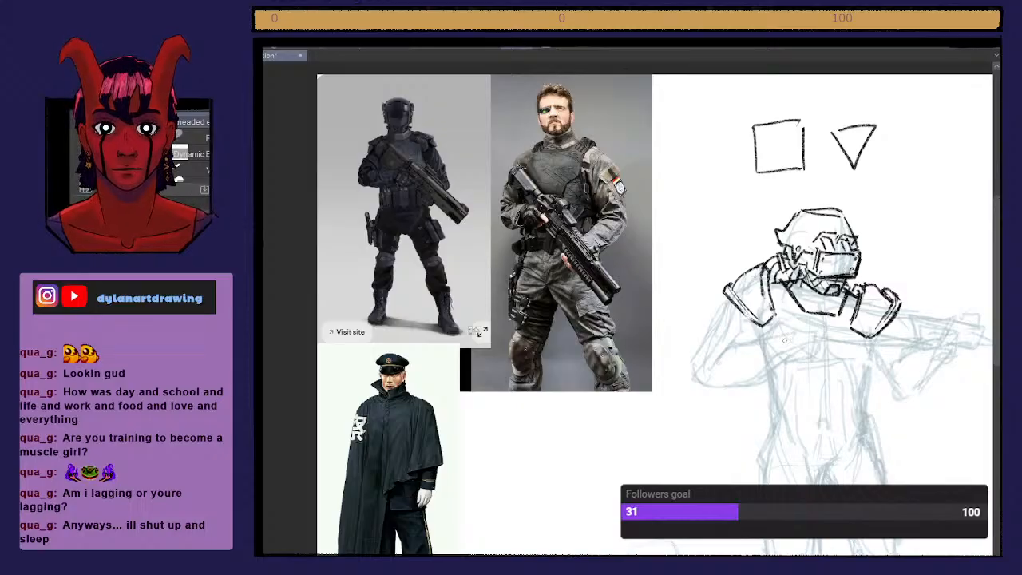
key(b)
mouse_move(730, 292)
mouse_down()
mouse_move(757, 323)
mouse_move(765, 306)
mouse_up()
drag(855, 325, 869, 331)
mouse_move(789, 270)
mouse_down()
mouse_move(785, 286)
mouse_move(806, 315)
mouse_move(813, 303)
mouse_move(839, 305)
mouse_move(837, 318)
mouse_move(849, 288)
mouse_move(808, 299)
mouse_move(841, 293)
mouse_up()
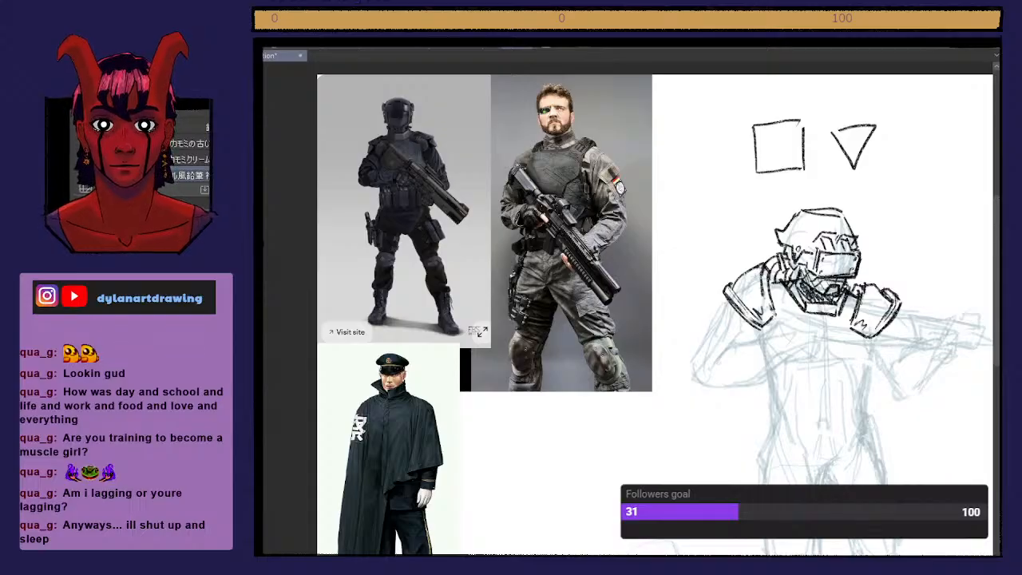
Step: Try refining the shoulder pad outlines and drawing a chest plate with a lower edge across the ribs
scroll(863, 307, down, 3)
scroll(903, 336, up, 3)
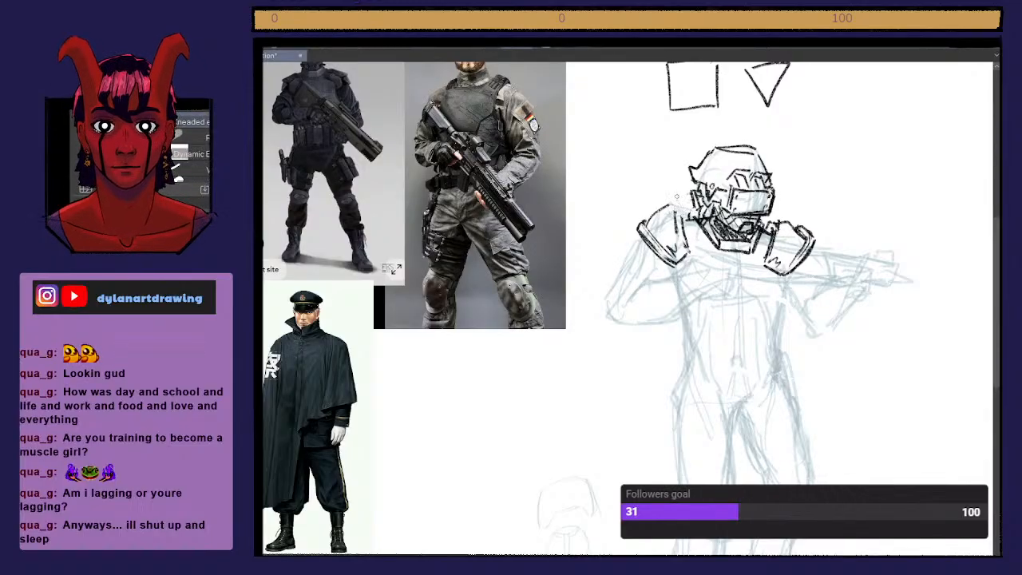
key(p)
mouse_move(644, 223)
mouse_down()
mouse_move(678, 209)
mouse_move(689, 218)
mouse_move(678, 223)
mouse_up()
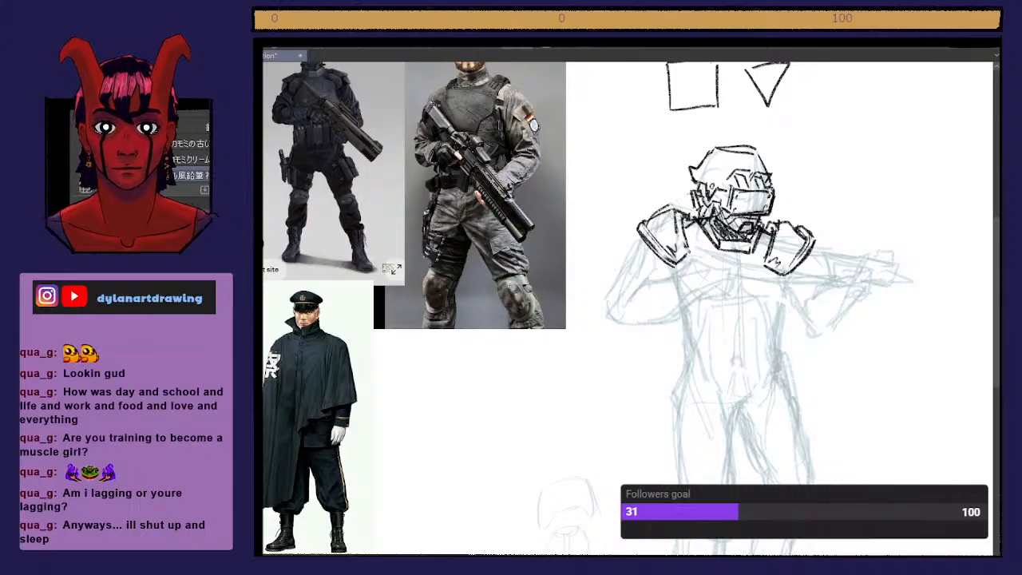
drag(758, 238, 773, 230)
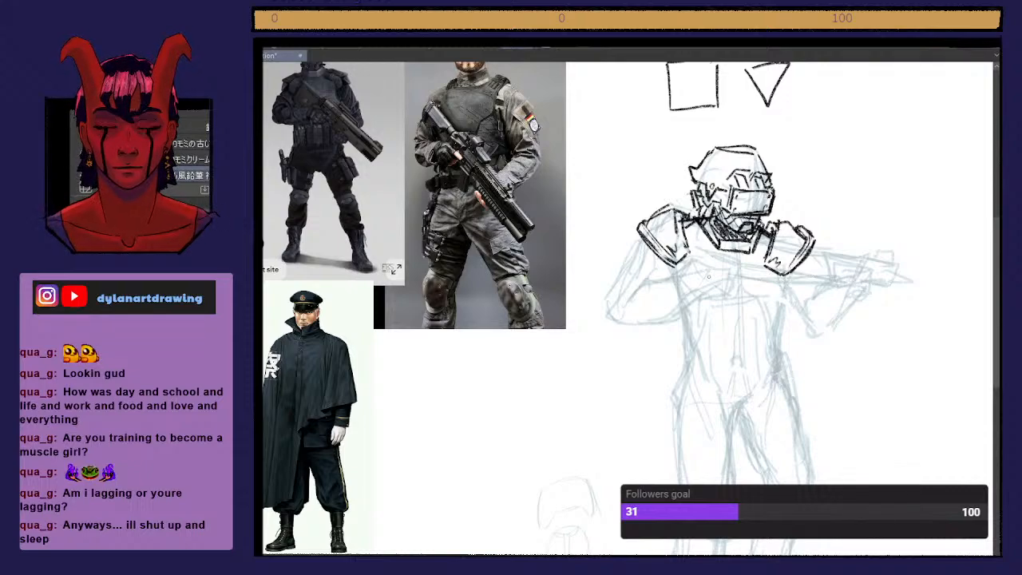
scroll(709, 275, down, 2)
mouse_move(679, 270)
mouse_down()
mouse_move(693, 311)
mouse_move(741, 291)
mouse_move(759, 308)
mouse_move(768, 279)
mouse_up()
mouse_move(683, 304)
mouse_down()
mouse_move(695, 289)
mouse_move(742, 285)
mouse_move(768, 304)
mouse_move(766, 273)
mouse_move(764, 289)
mouse_move(764, 277)
mouse_move(698, 304)
mouse_move(726, 280)
mouse_move(727, 293)
mouse_up()
Step: Undo the shoulder, collar and chest armour strokes, then redo just enough to restore the scaled-down helmet
key(ctrl+z)
key(ctrl+z)
key(ctrl+z)
key(ctrl+z)
key(ctrl+z)
key(ctrl+z)
key(ctrl+z)
key(ctrl+z)
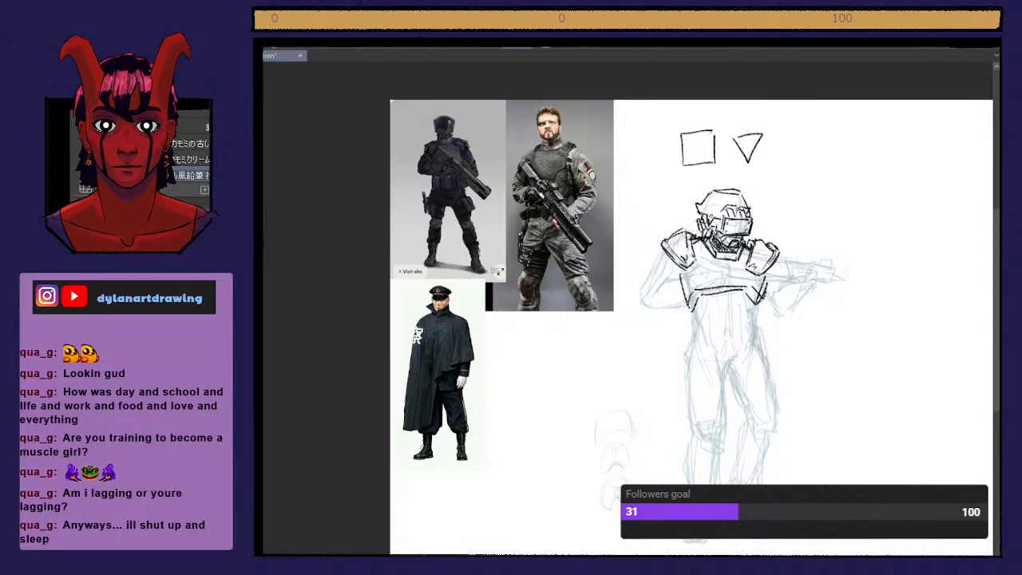
key(ctrl+z)
key(ctrl+z)
key(ctrl+z)
key(ctrl+z)
key(ctrl+z)
key(ctrl+z)
key(ctrl+z)
key(ctrl+z)
key(ctrl+z)
key(ctrl+z)
key(ctrl+z)
key(ctrl+z)
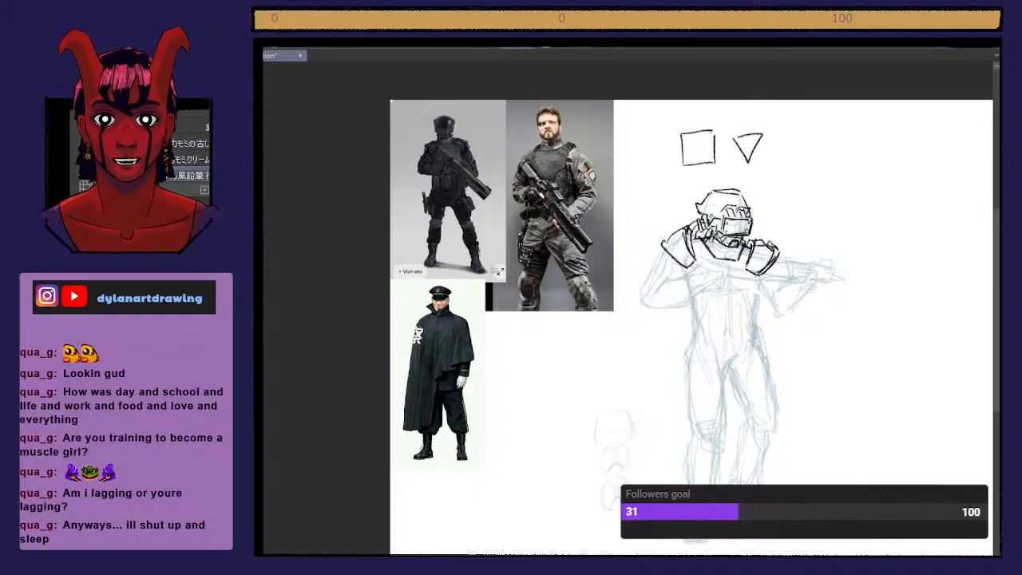
key(ctrl+z)
key(ctrl+z)
key(ctrl+z)
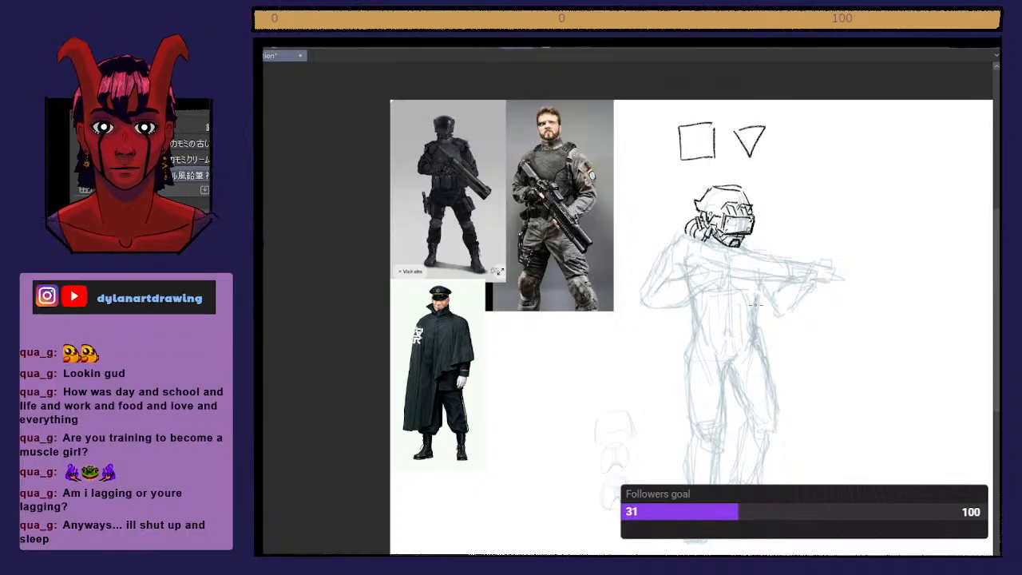
key(ctrl+y)
key(ctrl+y)
key(ctrl+y)
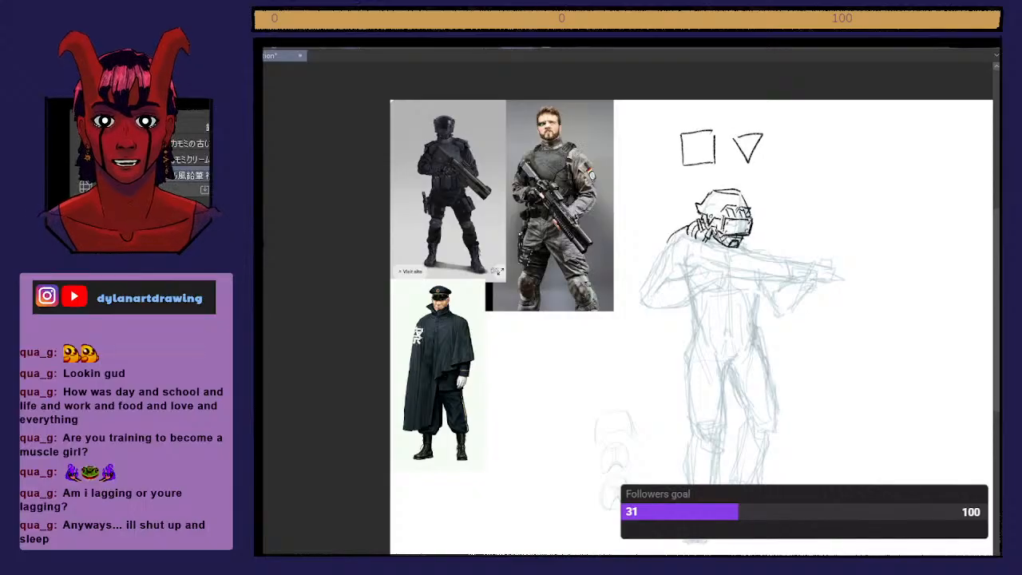
Step: Draw a raised collar around the neck, with its front edge below the chin and short upright sides
key(ctrl+plus)
key(ctrl+plus)
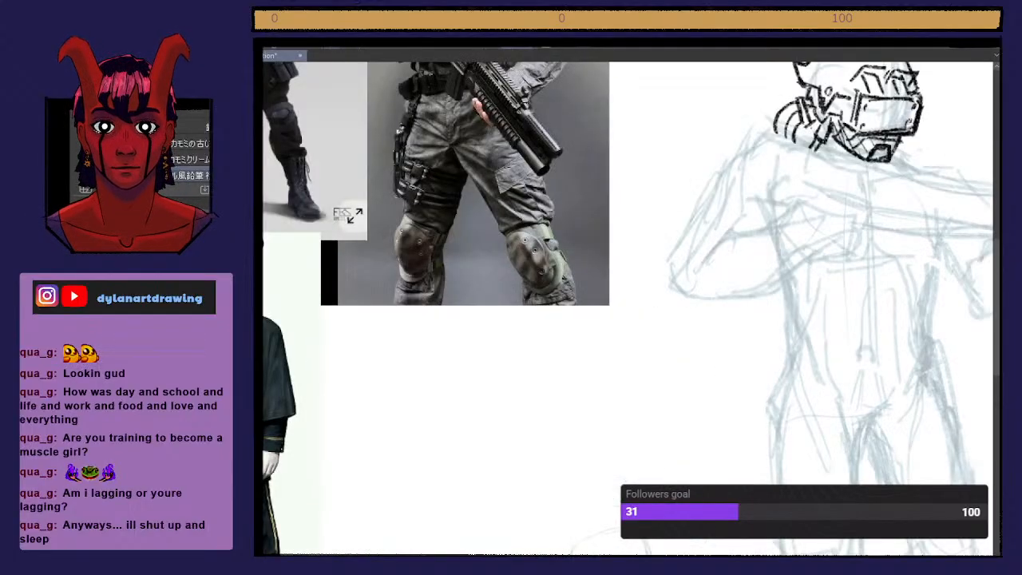
key(ctrl+minus)
scroll(636, 308, up, 3)
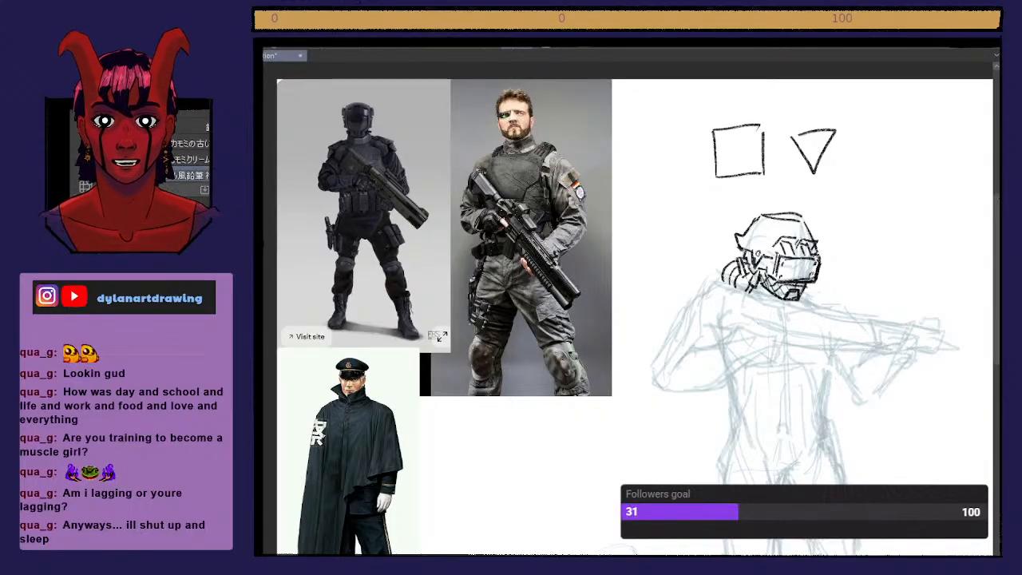
drag(805, 288, 821, 314)
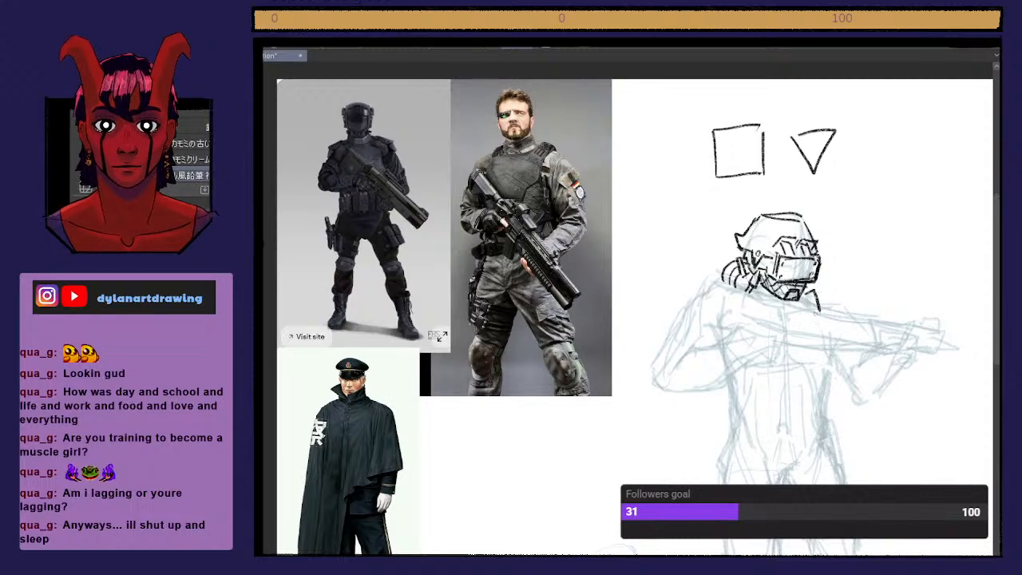
key(ctrl+z)
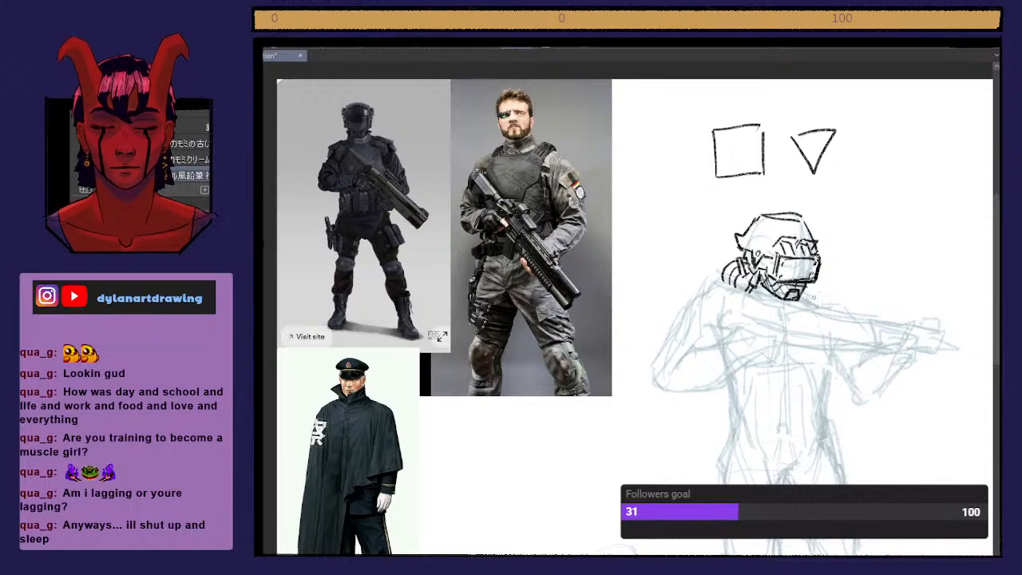
mouse_move(813, 290)
mouse_down()
mouse_move(822, 310)
mouse_move(809, 294)
mouse_up()
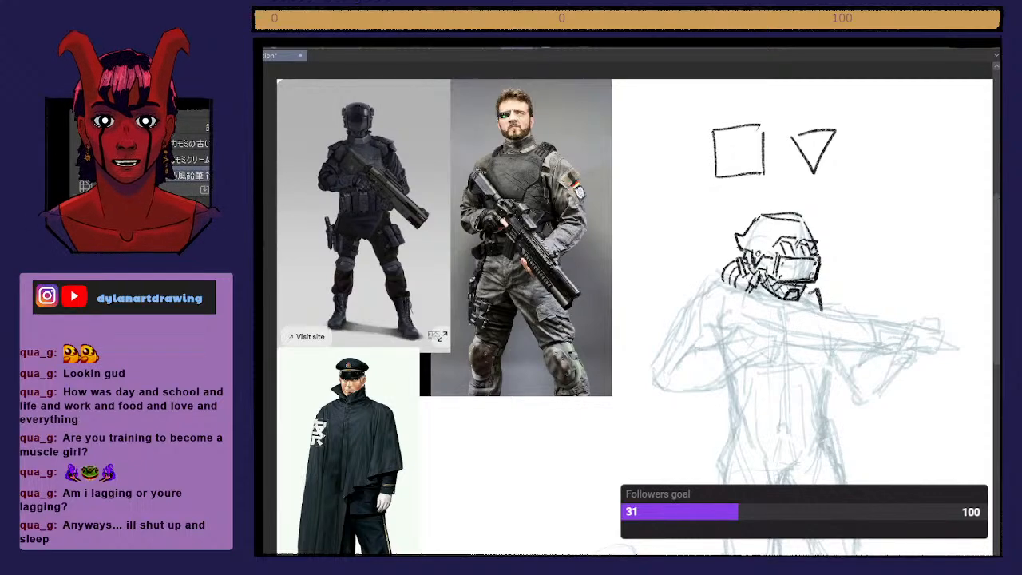
mouse_move(744, 274)
mouse_down()
mouse_move(733, 294)
mouse_move(775, 307)
mouse_move(812, 298)
mouse_move(802, 308)
mouse_move(734, 291)
mouse_move(757, 329)
mouse_up()
mouse_move(735, 295)
mouse_down()
mouse_move(744, 307)
mouse_move(730, 293)
mouse_up()
key(ctrl+z)
key(ctrl+z)
Step: Trim the collar line on the rifle side and draw angular outlines for the tops of both shoulders
key(e)
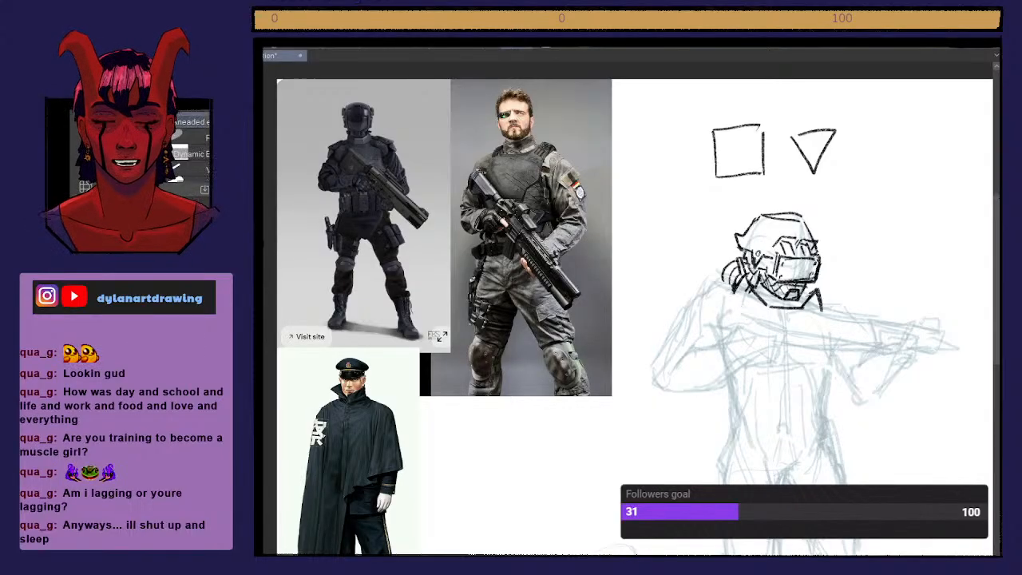
drag(823, 312, 822, 303)
key(p)
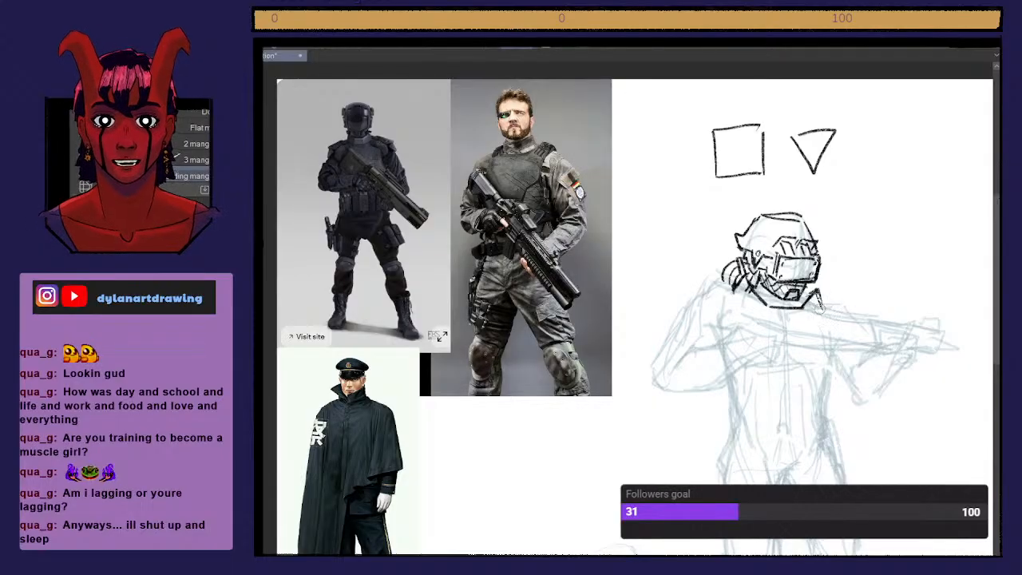
key(p)
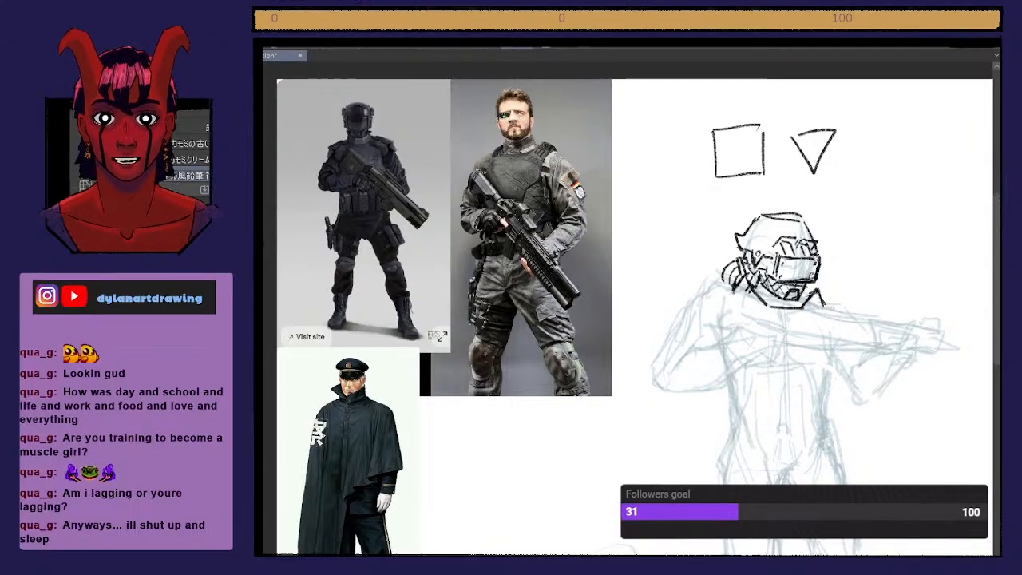
mouse_move(822, 304)
mouse_down()
mouse_move(864, 296)
mouse_move(874, 328)
mouse_up()
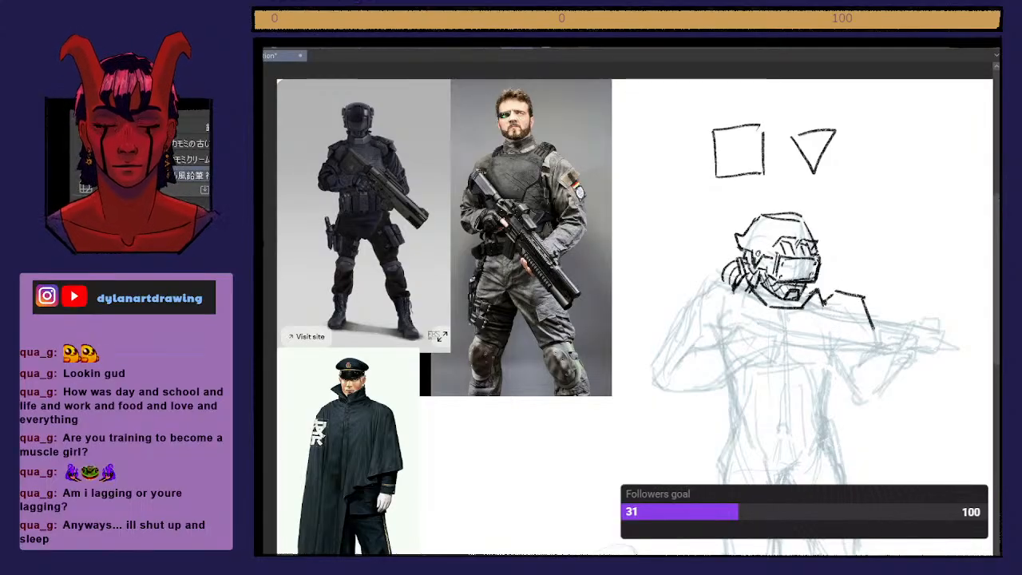
mouse_move(734, 285)
mouse_down()
mouse_move(704, 274)
mouse_move(675, 302)
mouse_up()
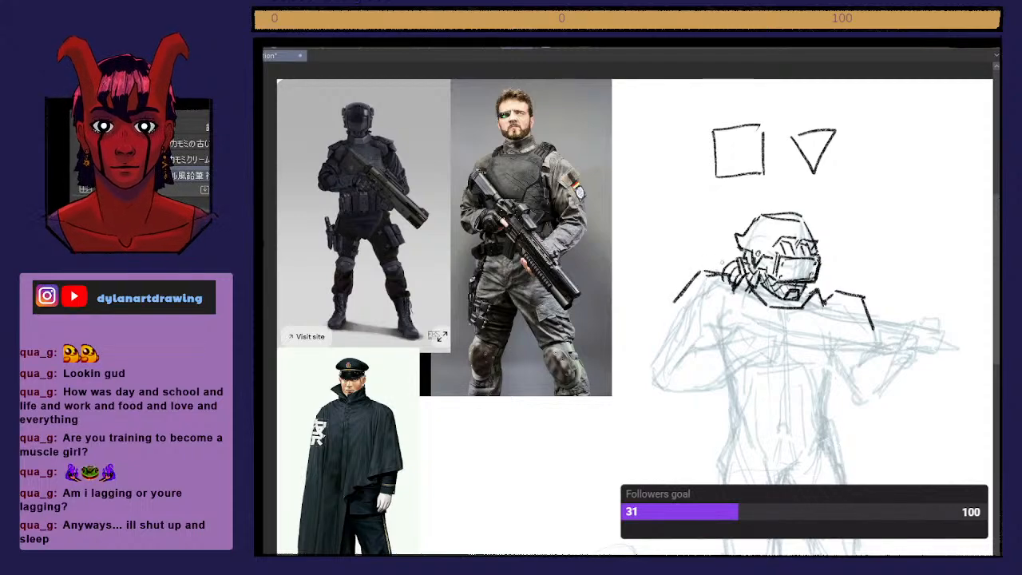
Step: Extend the collar upward on the rifle side and erase the ribbed hoses behind the helmet's jaw
mouse_move(837, 297)
mouse_down()
mouse_move(805, 282)
mouse_move(815, 283)
mouse_up()
drag(743, 281, 736, 270)
drag(754, 291, 730, 268)
mouse_move(737, 270)
mouse_down()
mouse_move(723, 261)
mouse_move(737, 279)
mouse_up()
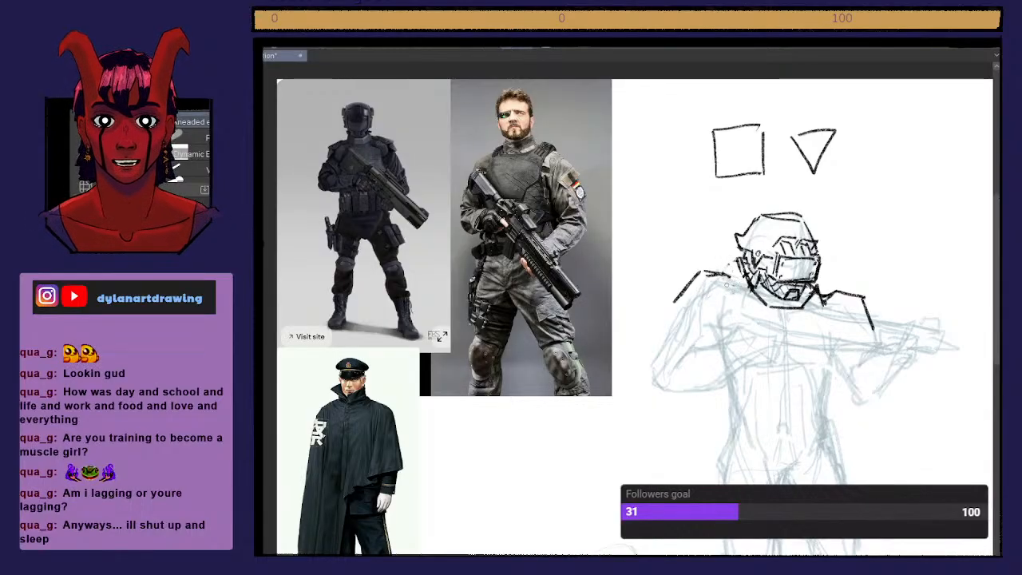
Step: Redraw the collar behind the jaw and hatch the dark gap between the collar and the jaw guard
key(p)
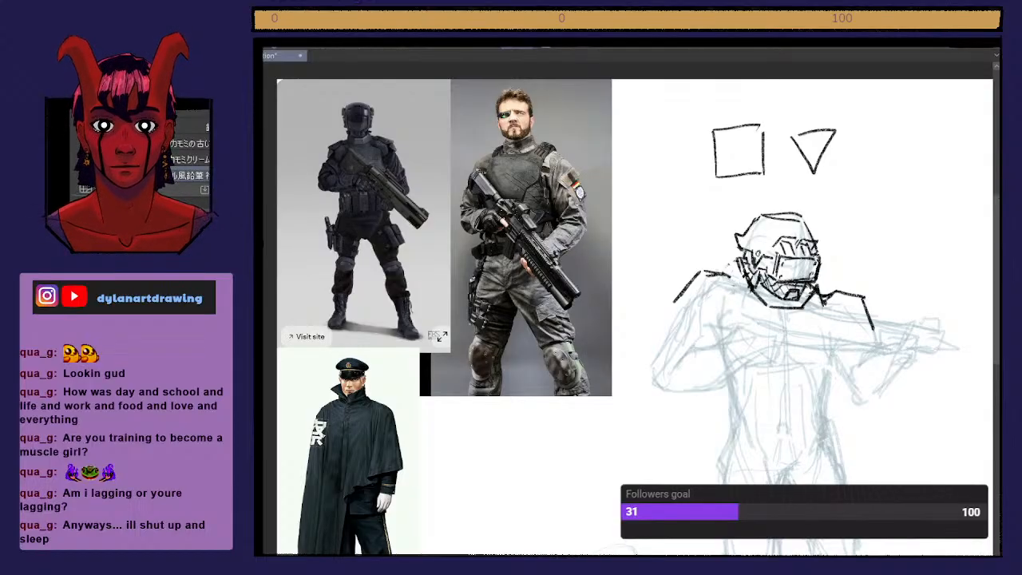
mouse_move(730, 283)
mouse_down()
mouse_move(751, 278)
mouse_move(798, 306)
mouse_move(815, 286)
mouse_move(815, 307)
mouse_move(772, 310)
mouse_move(802, 314)
mouse_move(736, 281)
mouse_up()
key(ctrl+z)
mouse_move(730, 281)
mouse_down()
mouse_move(740, 284)
mouse_move(714, 272)
mouse_move(740, 282)
mouse_move(745, 263)
mouse_move(738, 271)
mouse_move(753, 302)
mouse_move(813, 303)
mouse_up()
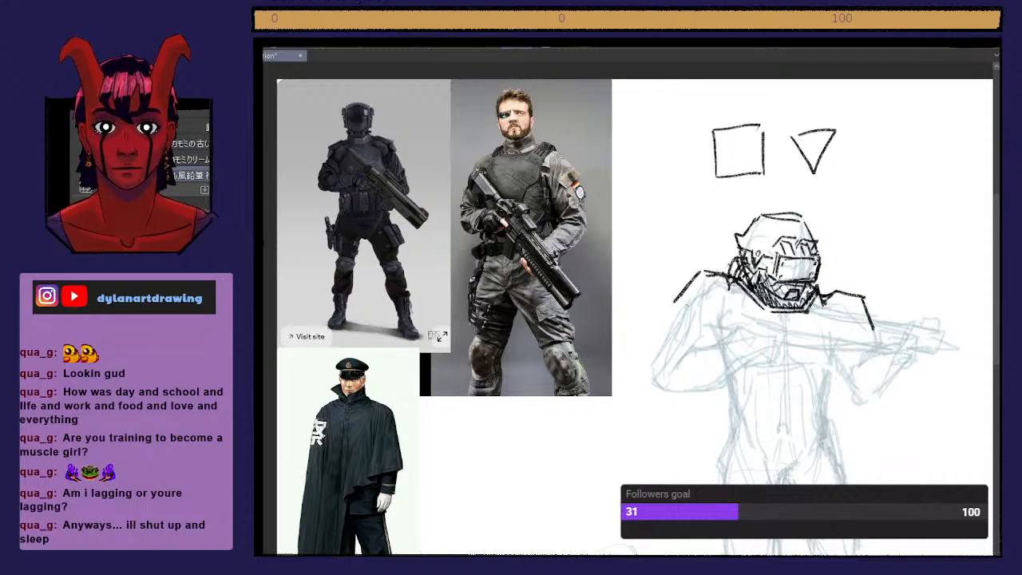
Step: Close the angular outlines of both shoulder plates and draw a rounded emblem inside each one
mouse_move(675, 297)
mouse_down()
mouse_move(680, 318)
mouse_move(693, 323)
mouse_move(724, 298)
mouse_up()
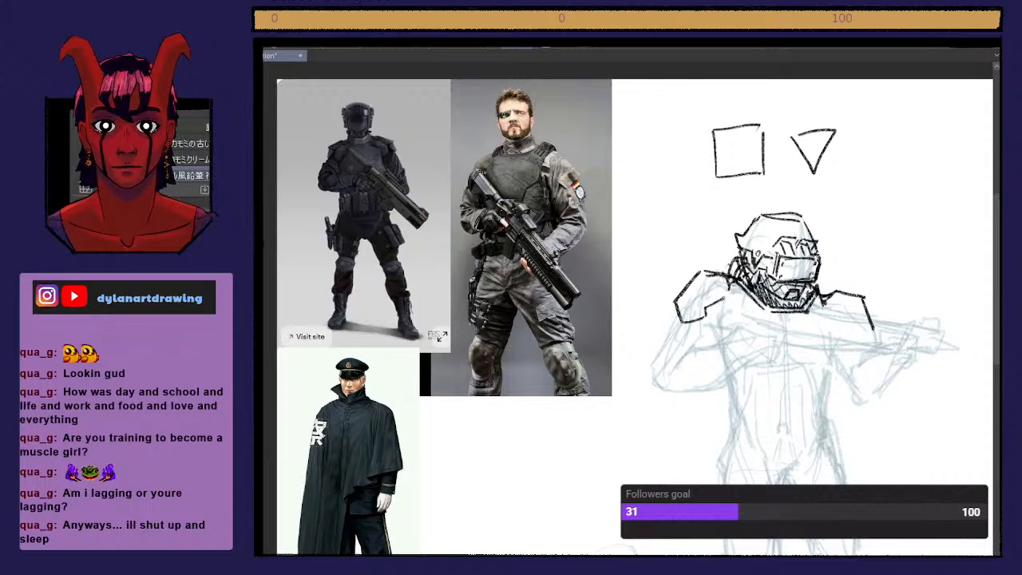
mouse_move(830, 308)
mouse_down()
mouse_move(842, 328)
mouse_move(875, 340)
mouse_move(867, 347)
mouse_up()
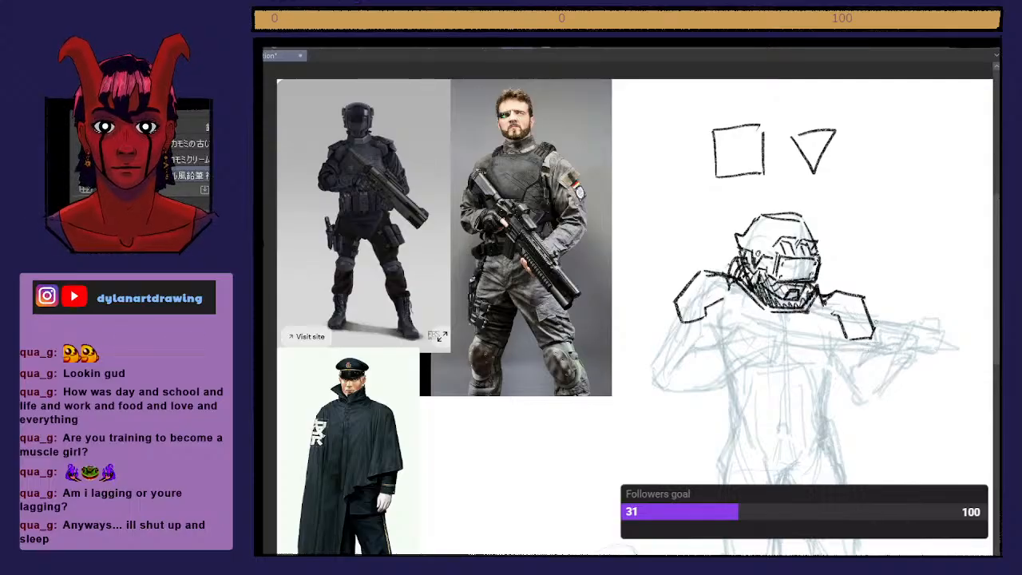
drag(842, 310, 853, 322)
mouse_move(703, 306)
mouse_down()
mouse_move(719, 298)
mouse_move(702, 310)
mouse_up()
drag(839, 313, 857, 328)
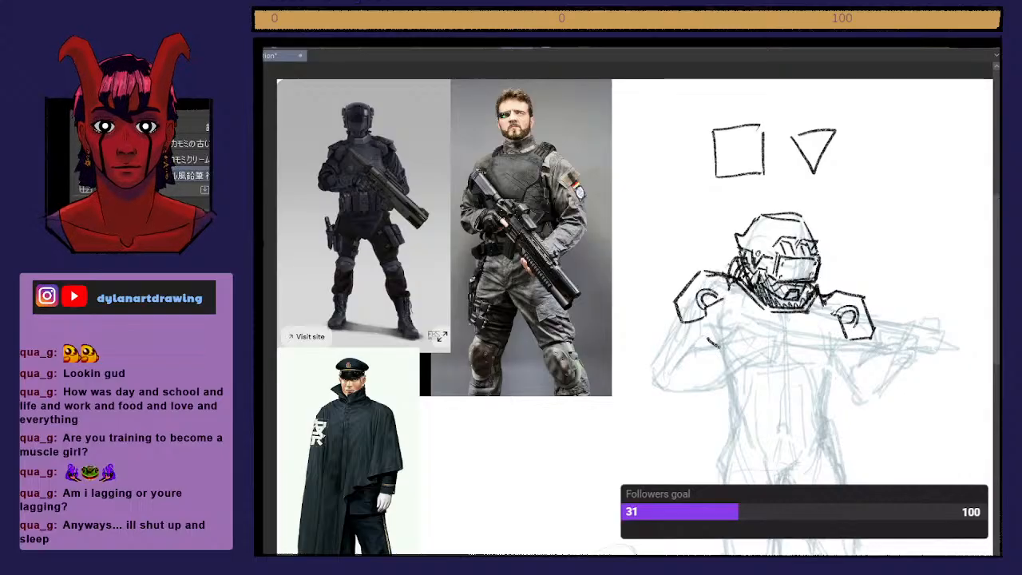
Step: Draw the tapering sides of the chest plate and its lower edge, straight across with angled corners
drag(709, 341, 731, 388)
drag(844, 360, 831, 391)
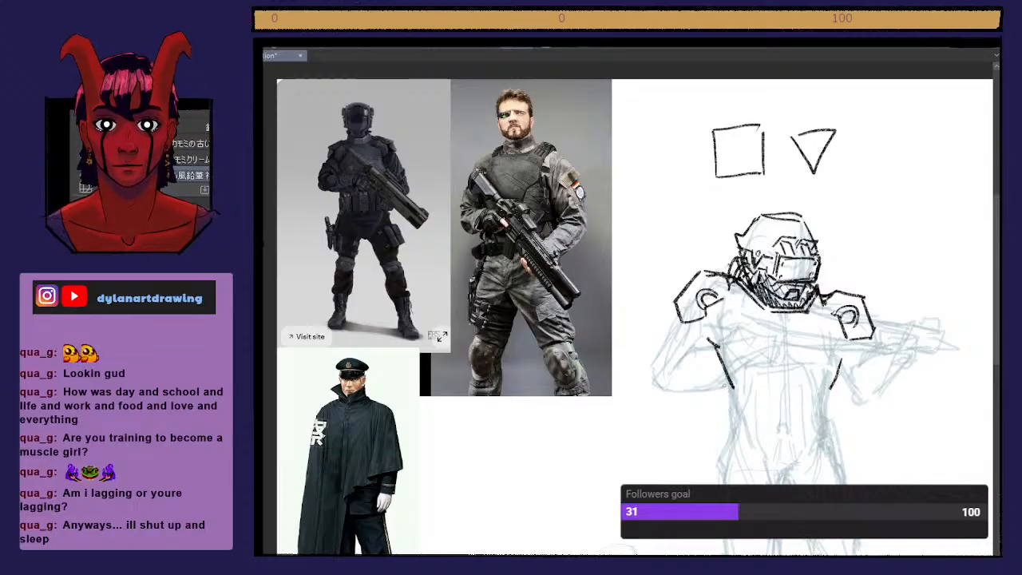
drag(727, 388, 759, 366)
key(ctrl+z)
mouse_move(746, 374)
mouse_down()
mouse_move(811, 376)
mouse_move(829, 390)
mouse_up()
key(ctrl+z)
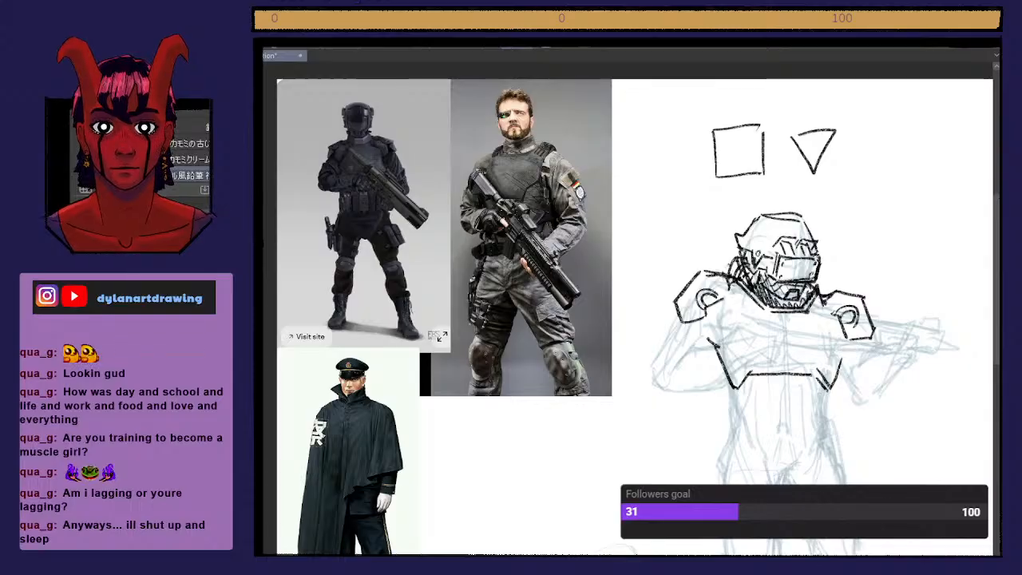
Step: Rework the chest plate's sides by adding outer strokes, erasing the surplus lines and closing both pointed lower corners
drag(707, 349, 727, 392)
key(e)
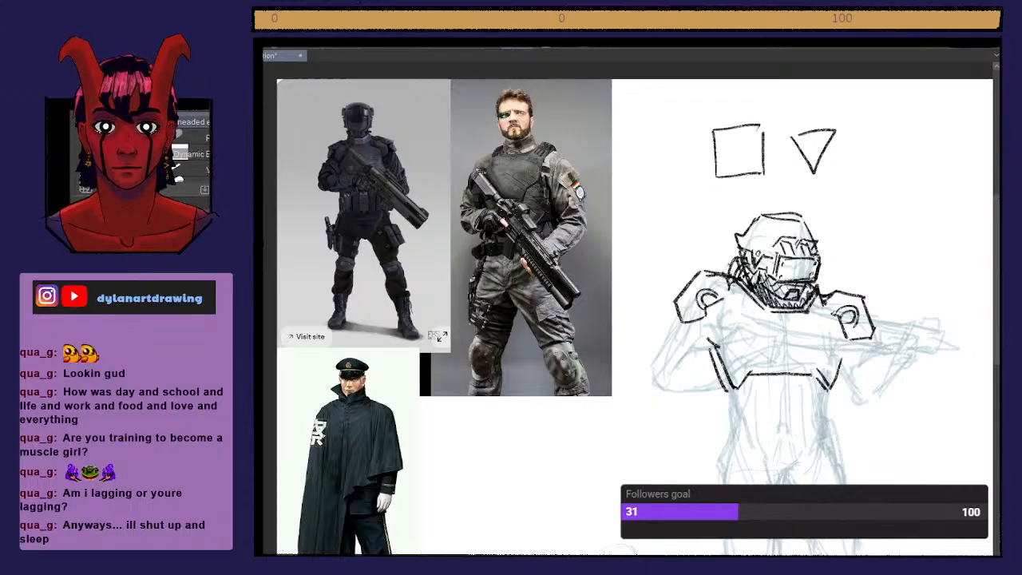
mouse_move(720, 346)
mouse_down()
mouse_move(729, 374)
mouse_move(708, 341)
mouse_up()
mouse_move(732, 375)
mouse_down()
mouse_move(727, 394)
mouse_move(737, 396)
mouse_up()
key(p)
drag(815, 375, 836, 395)
mouse_move(842, 360)
mouse_down()
mouse_move(835, 395)
mouse_move(826, 388)
mouse_move(839, 367)
mouse_up()
key(e)
key(p)
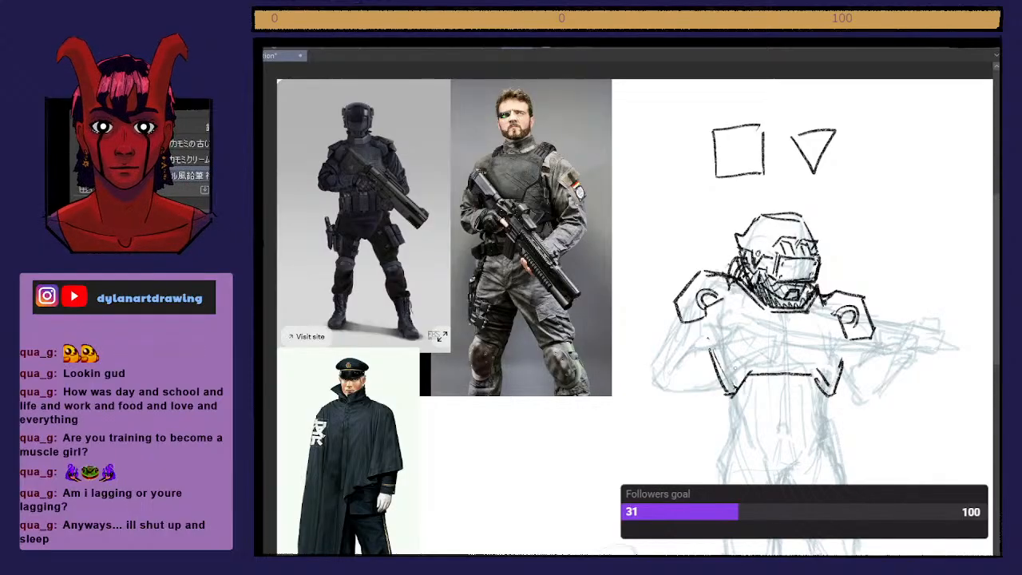
Step: Add a second line above the chest plate's lower edge and draw a small angular plate on each side of the waist
mouse_move(744, 364)
mouse_down()
mouse_move(816, 363)
mouse_move(834, 392)
mouse_up()
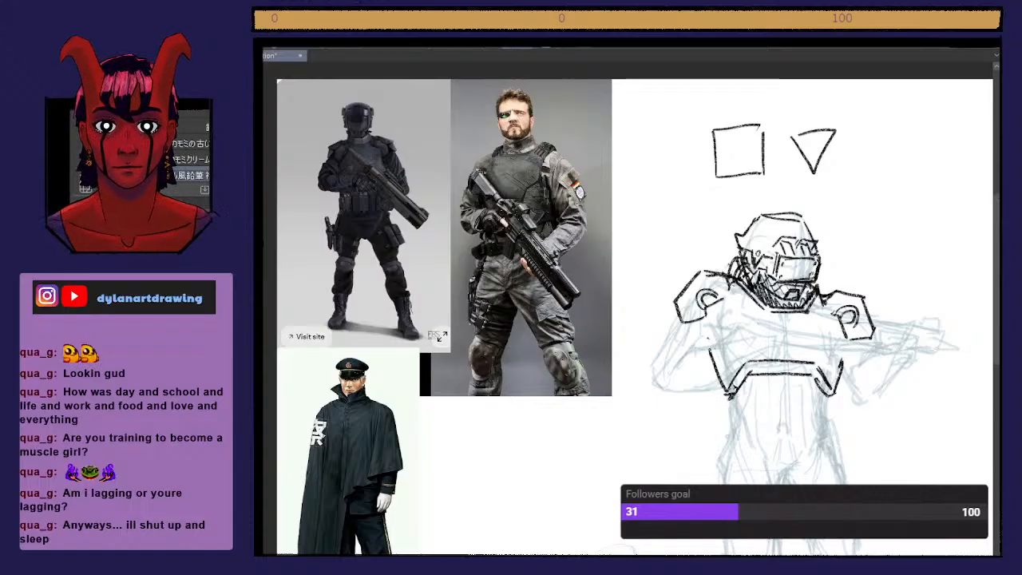
mouse_move(724, 441)
mouse_down()
mouse_move(733, 408)
mouse_move(739, 446)
mouse_up()
mouse_move(835, 444)
mouse_down()
mouse_move(819, 423)
mouse_move(840, 404)
mouse_move(841, 450)
mouse_up()
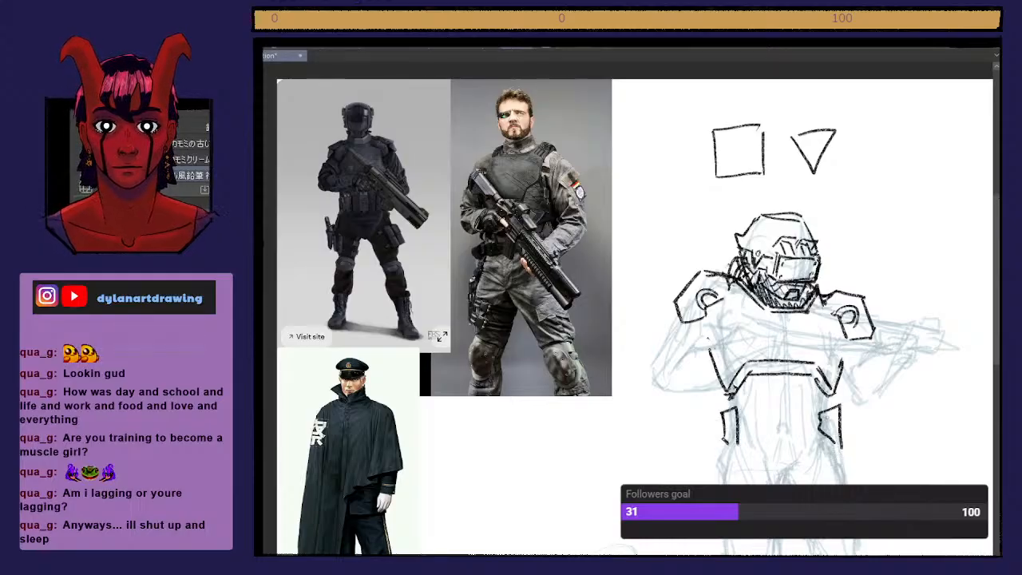
Step: Lasso the helmet, transform it slightly upward above the collar, then apply the change and deselect
key(m)
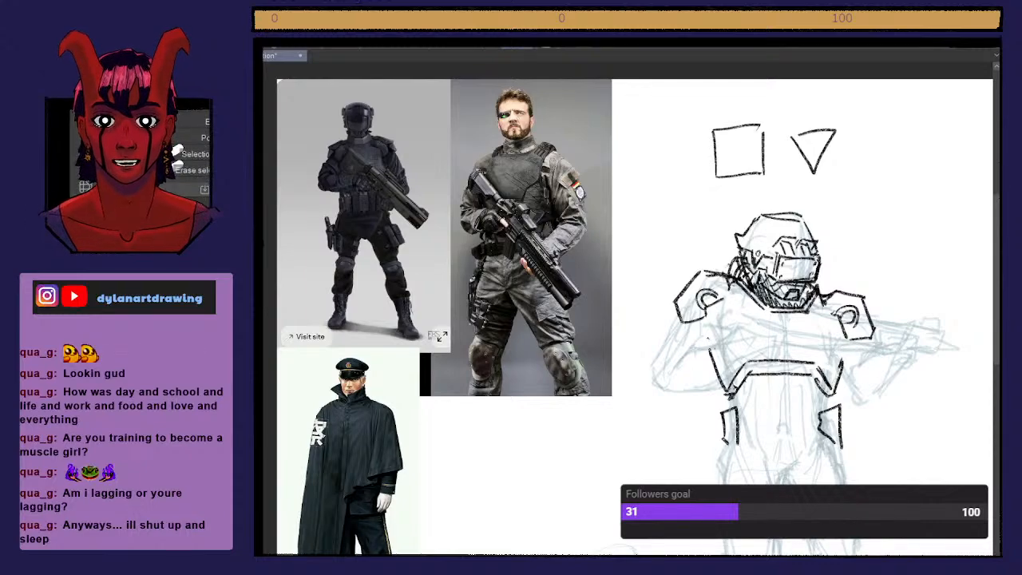
mouse_move(754, 289)
mouse_down()
mouse_move(721, 240)
mouse_move(832, 212)
mouse_move(815, 288)
mouse_move(795, 297)
mouse_up()
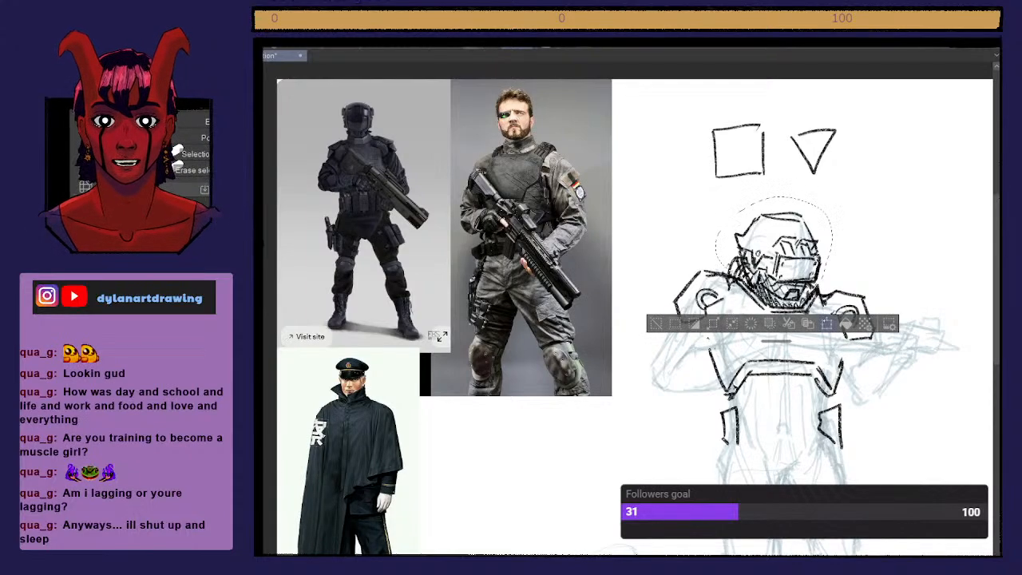
click(828, 324)
drag(787, 260, 787, 252)
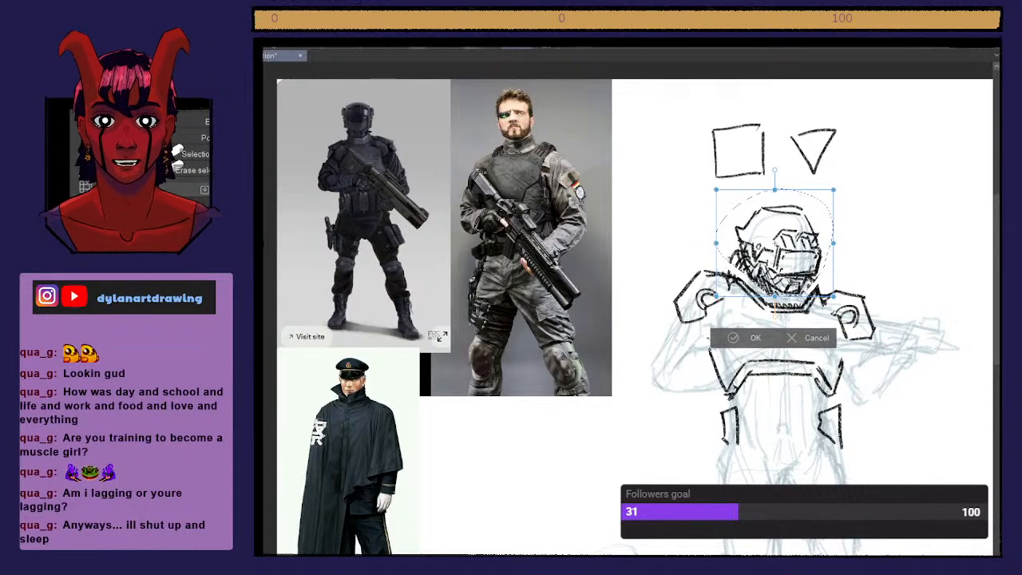
key(Return)
key(ctrl+d)
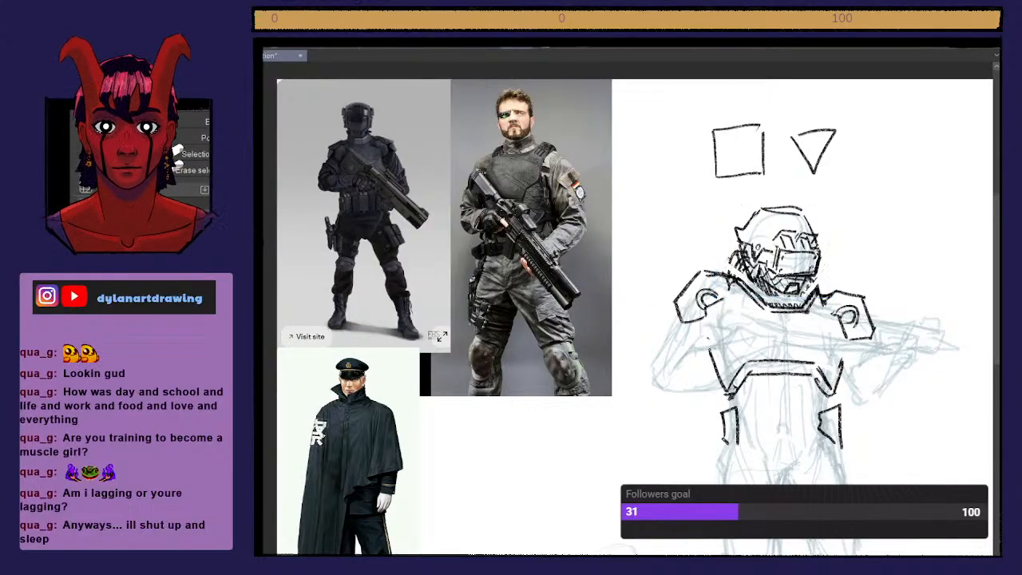
Step: Fill the gap between the raised helmet's jaw and the collar with dense dark hatching
key(p)
key(p)
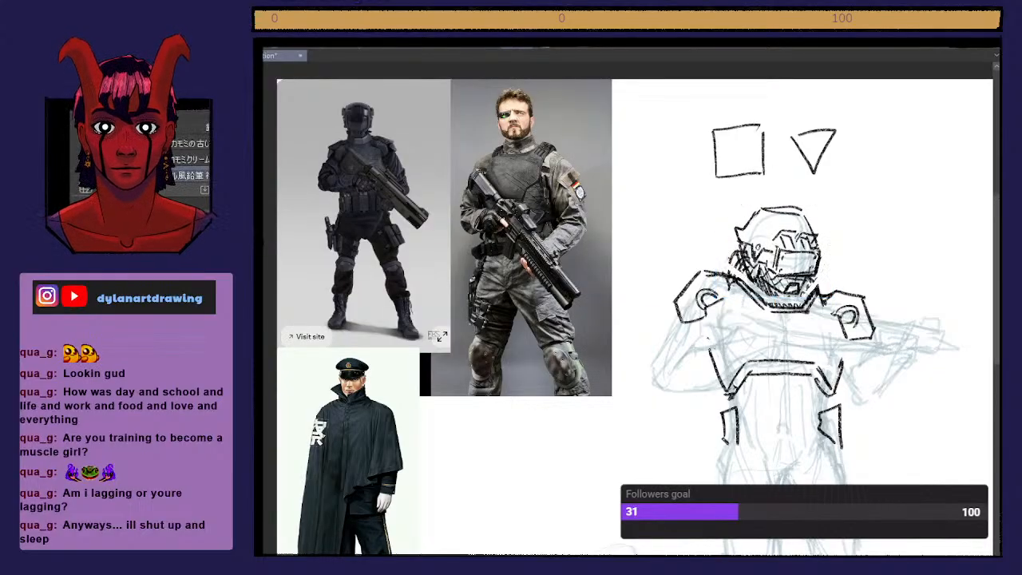
mouse_move(752, 277)
mouse_down()
mouse_move(757, 298)
mouse_move(802, 307)
mouse_up()
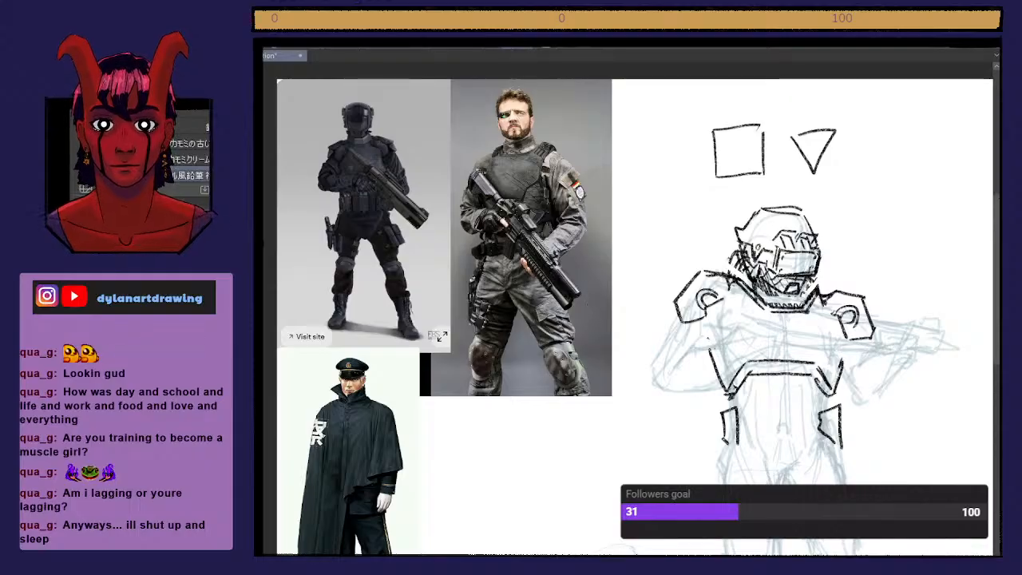
drag(803, 291, 794, 309)
drag(801, 296, 778, 307)
drag(755, 286, 777, 309)
mouse_move(768, 289)
mouse_down()
mouse_move(788, 310)
mouse_move(807, 289)
mouse_up()
mouse_move(732, 270)
mouse_down()
mouse_move(751, 281)
mouse_move(737, 295)
mouse_move(746, 282)
mouse_move(790, 311)
mouse_up()
key(ctrl+z)
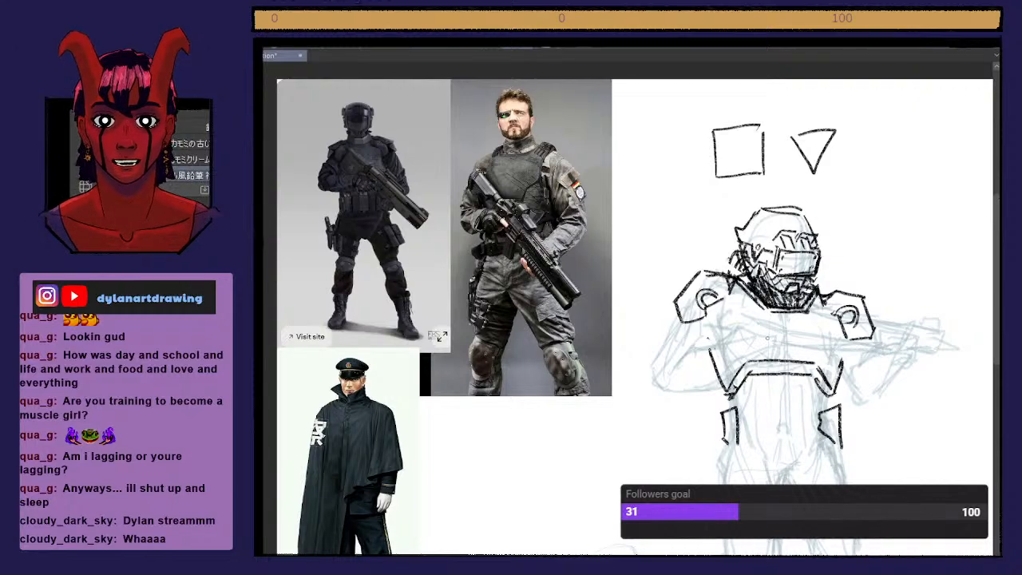
Step: Touch up the lower edges of the shoulder plates and draw two belt lines joining the waist side plates
scroll(768, 338, right, 4)
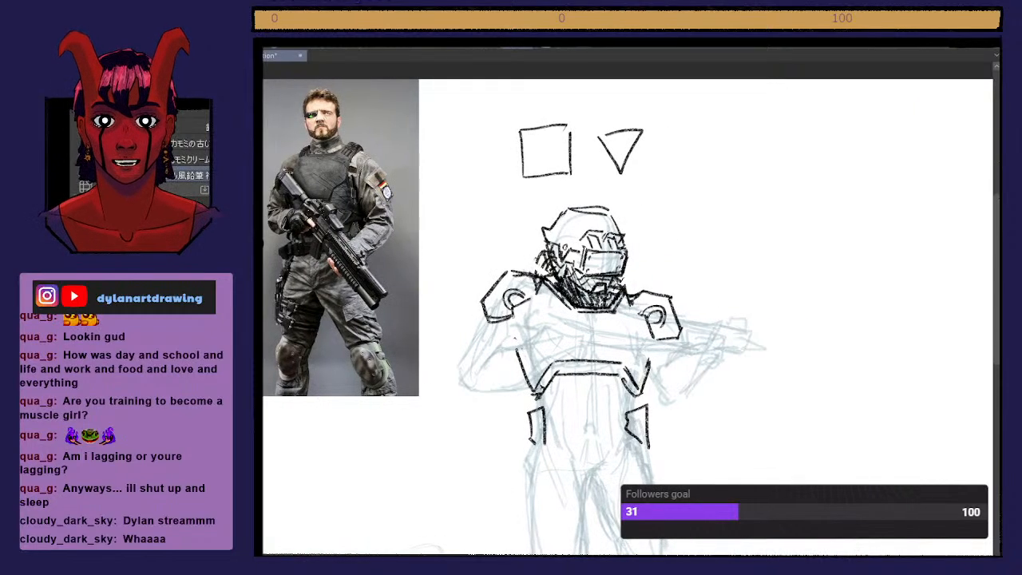
drag(657, 339, 681, 326)
drag(485, 321, 498, 308)
mouse_move(551, 437)
mouse_down()
mouse_move(634, 438)
mouse_move(631, 423)
mouse_up()
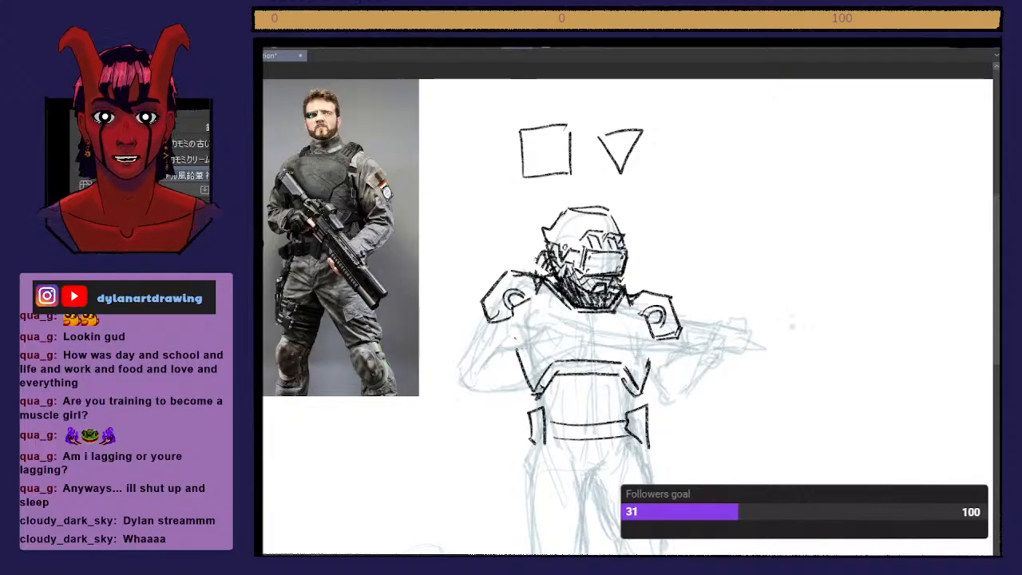
scroll(789, 328, down, 2)
scroll(989, 246, up, 1)
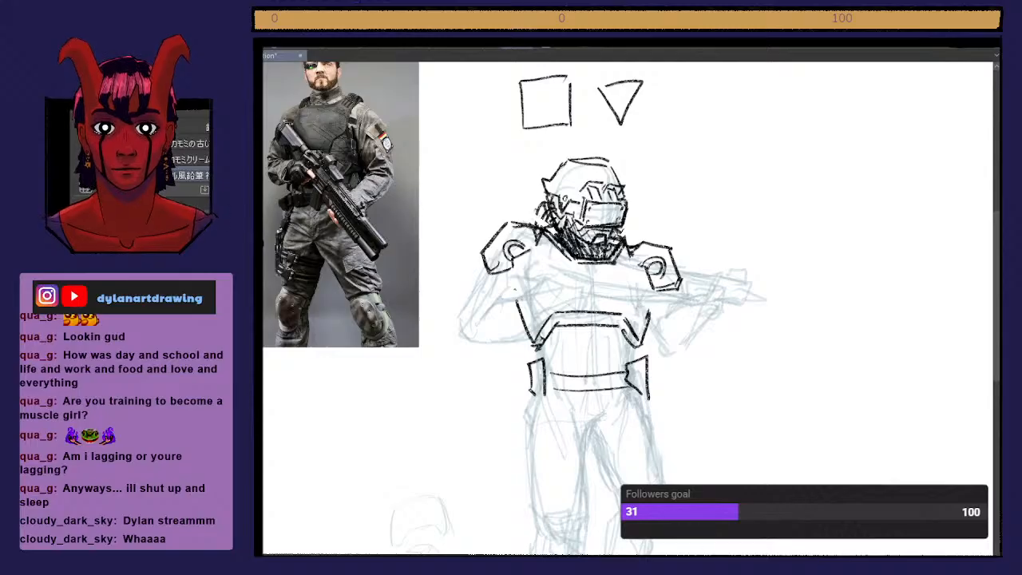
scroll(628, 308, left, 3)
scroll(628, 308, right, 1)
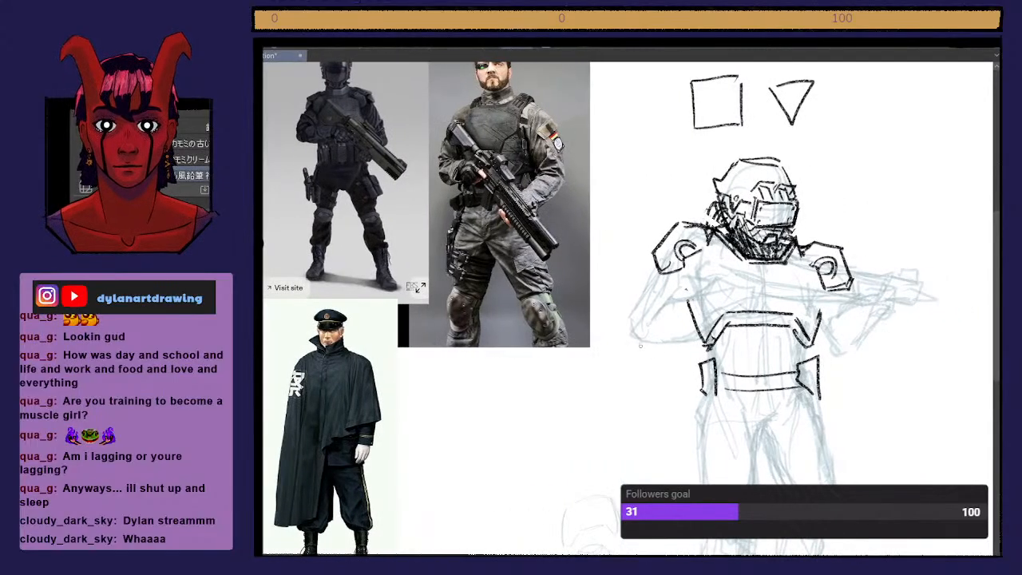
mouse_move(646, 346)
mouse_down()
mouse_move(631, 325)
mouse_move(654, 330)
mouse_move(661, 345)
mouse_move(678, 321)
mouse_up()
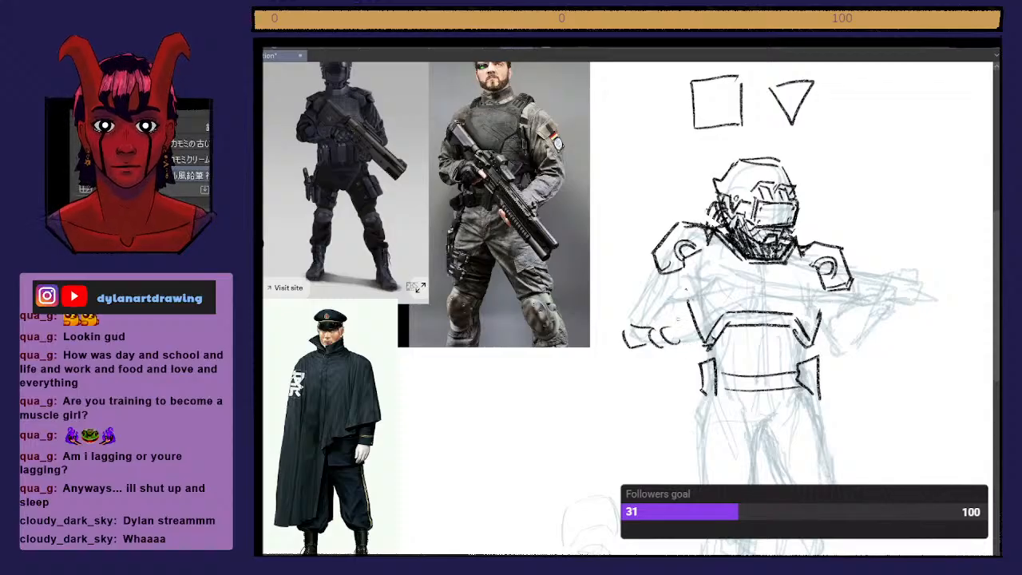
key(ctrl+z)
key(ctrl+z)
key(ctrl+z)
key(ctrl+z)
key(ctrl+z)
key(ctrl+z)
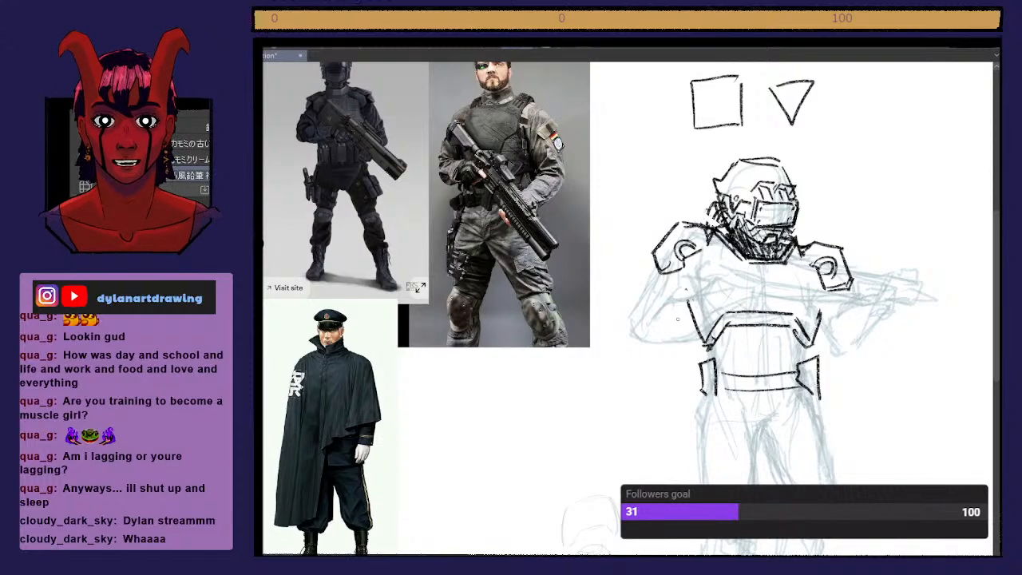
Step: Outline the trigger arm from the shoulder plate around the elbow and add jagged sleeve folds inside the bend
drag(642, 287, 634, 303)
mouse_move(635, 304)
mouse_down()
mouse_move(632, 347)
mouse_move(660, 302)
mouse_move(645, 304)
mouse_move(661, 302)
mouse_move(646, 351)
mouse_move(705, 341)
mouse_up()
key(ctrl+z)
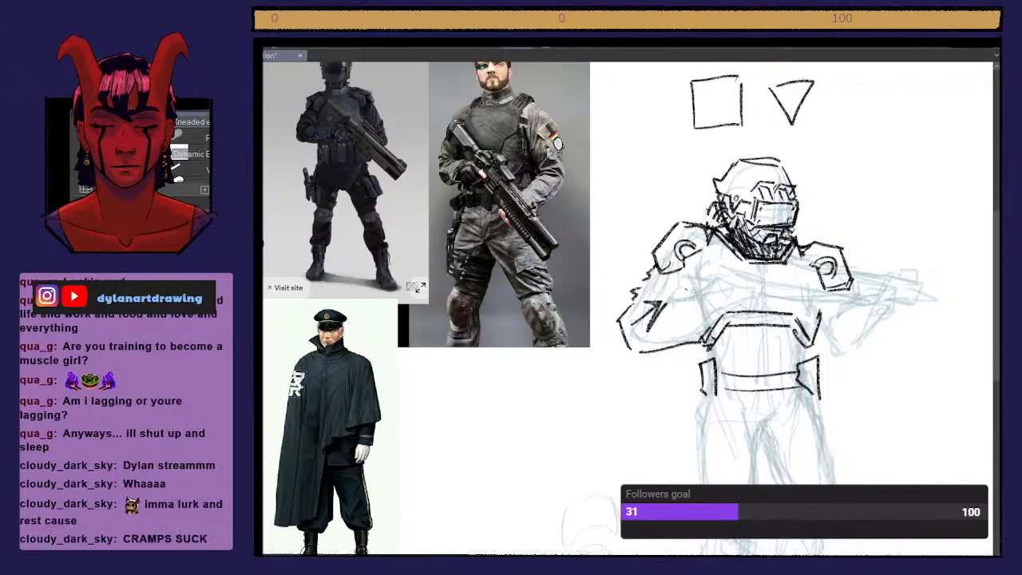
key(p)
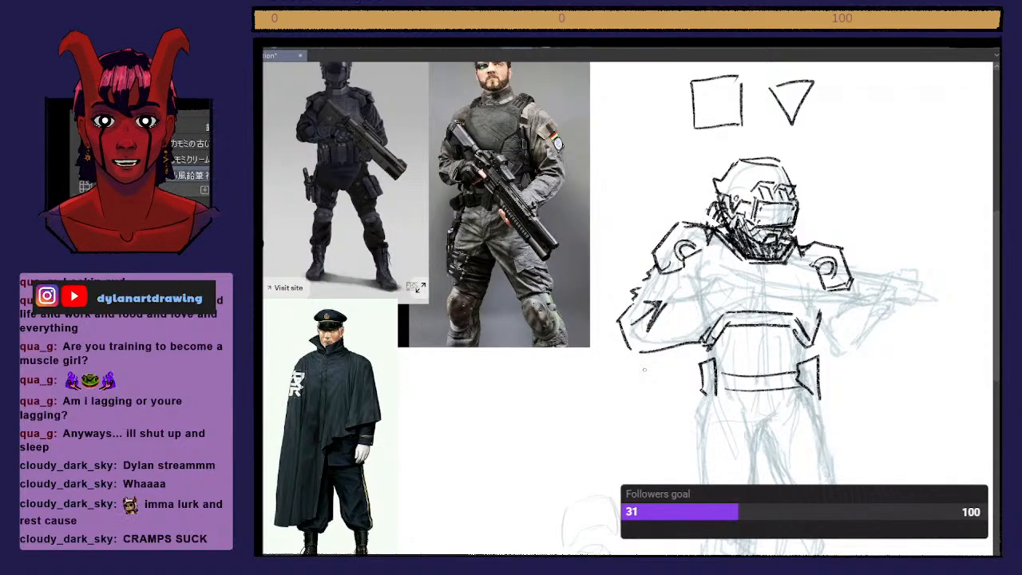
mouse_move(661, 299)
mouse_down()
mouse_move(675, 287)
mouse_move(705, 292)
mouse_move(671, 292)
mouse_up()
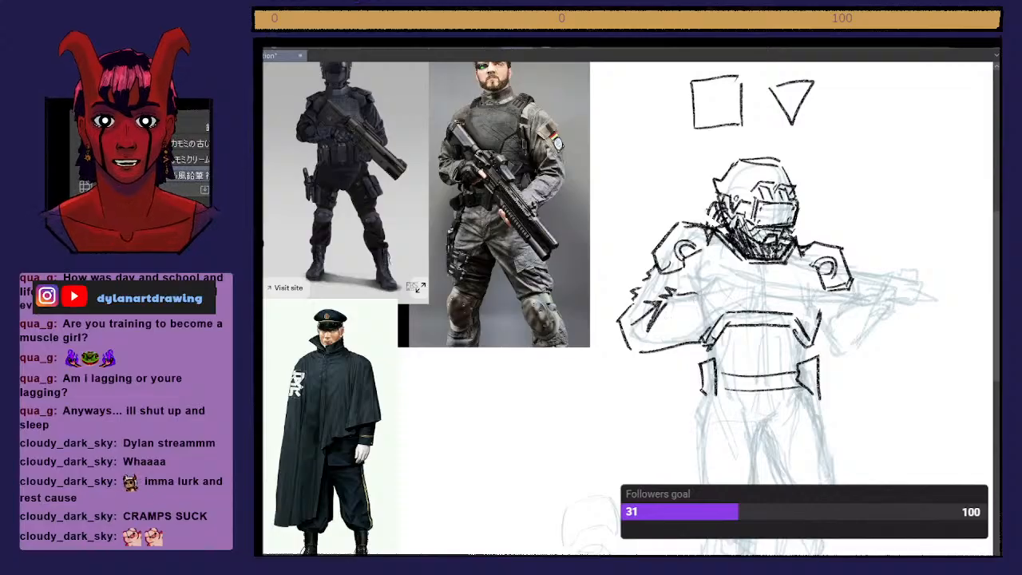
mouse_move(676, 289)
mouse_down()
mouse_move(652, 302)
mouse_move(698, 289)
mouse_move(713, 329)
mouse_up()
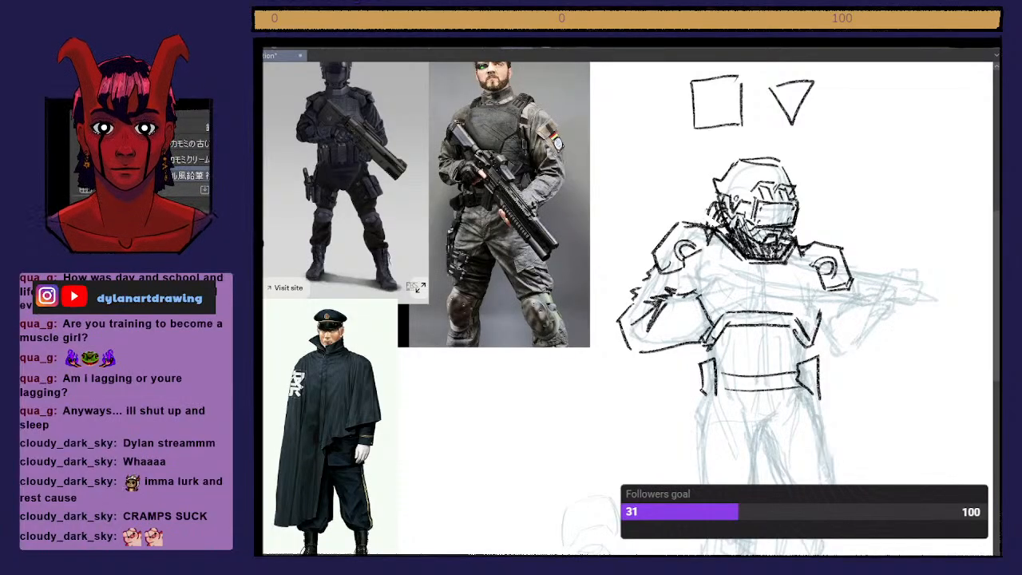
key(ctrl+z)
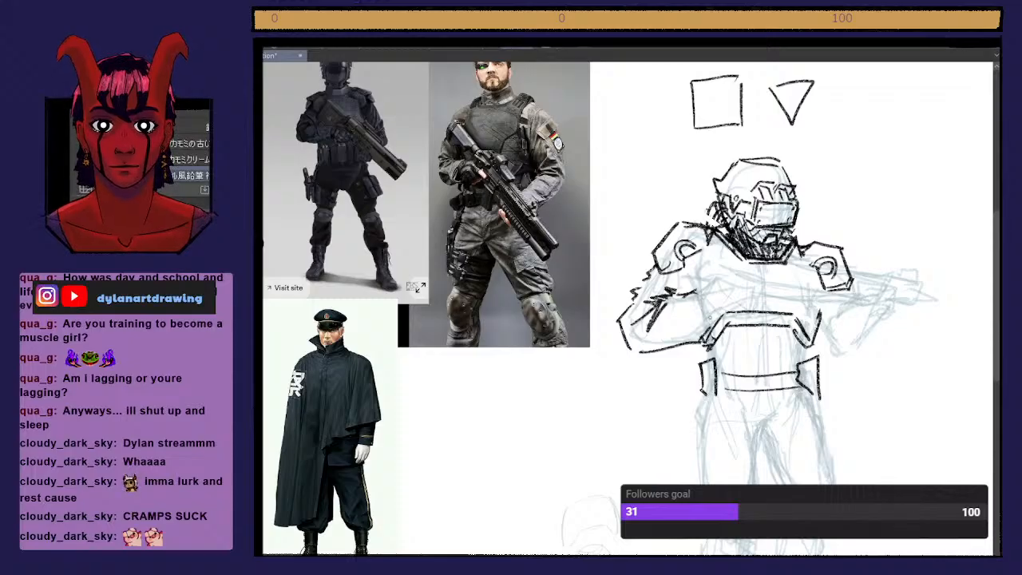
mouse_move(837, 319)
mouse_down()
mouse_move(848, 302)
mouse_move(896, 315)
mouse_move(853, 360)
mouse_up()
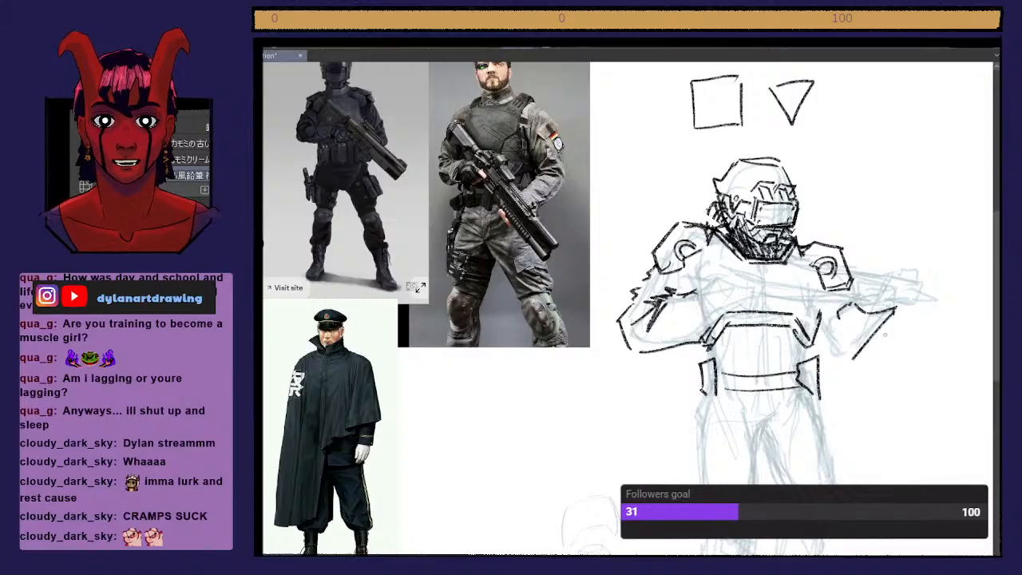
key(ctrl+z)
key(ctrl+z)
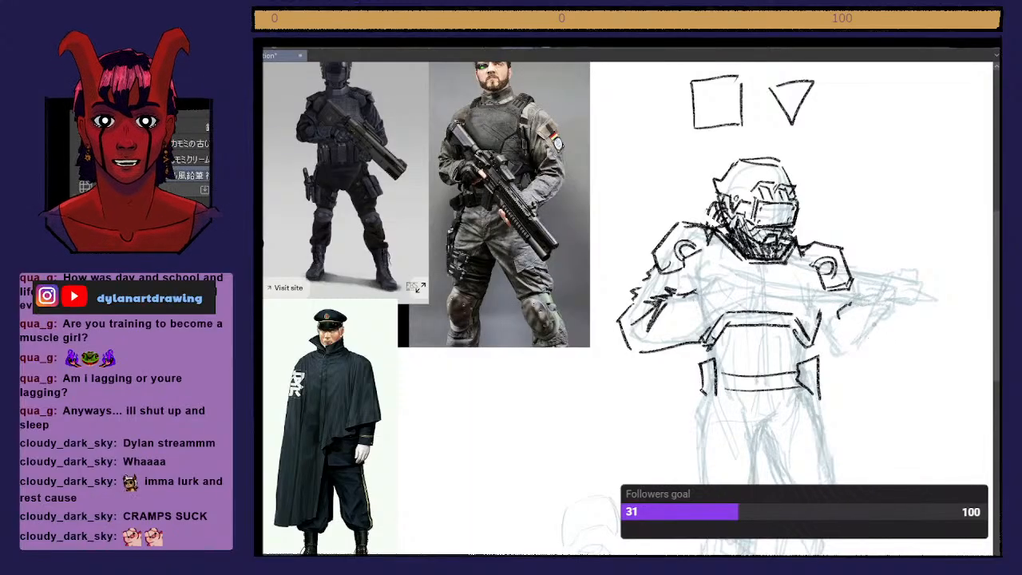
Step: Draw the trigger arm's forearm with creases at the cuff and a hand with curled fingers in front of the chest
mouse_move(684, 272)
mouse_down()
mouse_move(677, 283)
mouse_move(692, 329)
mouse_up()
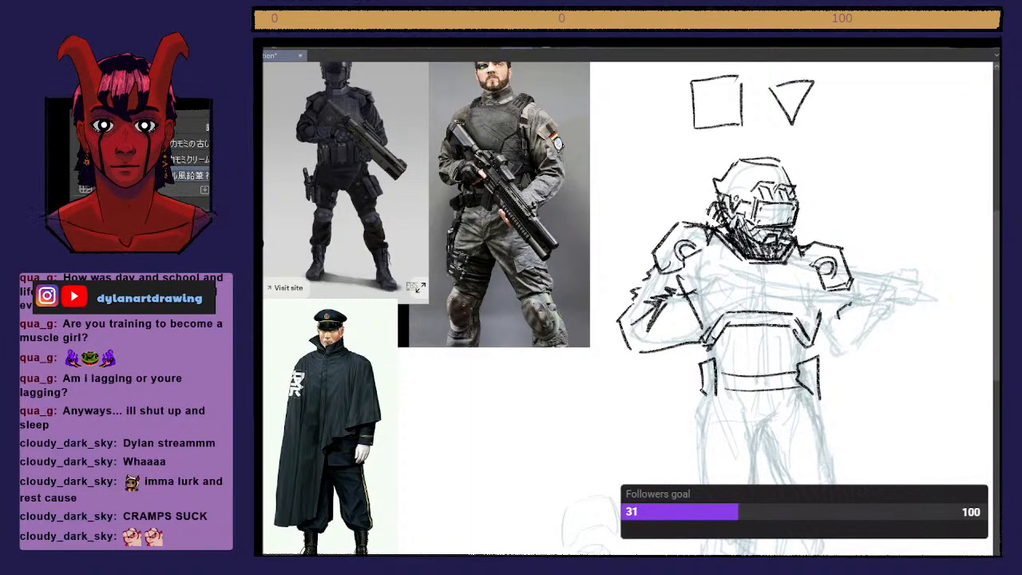
key(ctrl+z)
mouse_move(699, 290)
mouse_down()
mouse_move(707, 300)
mouse_move(696, 314)
mouse_move(707, 335)
mouse_move(719, 326)
mouse_up()
drag(666, 350, 775, 284)
scroll(735, 313, up, 2)
mouse_move(686, 286)
mouse_down()
mouse_move(725, 270)
mouse_move(785, 285)
mouse_up()
key(ctrl+z)
key(ctrl+z)
key(ctrl+z)
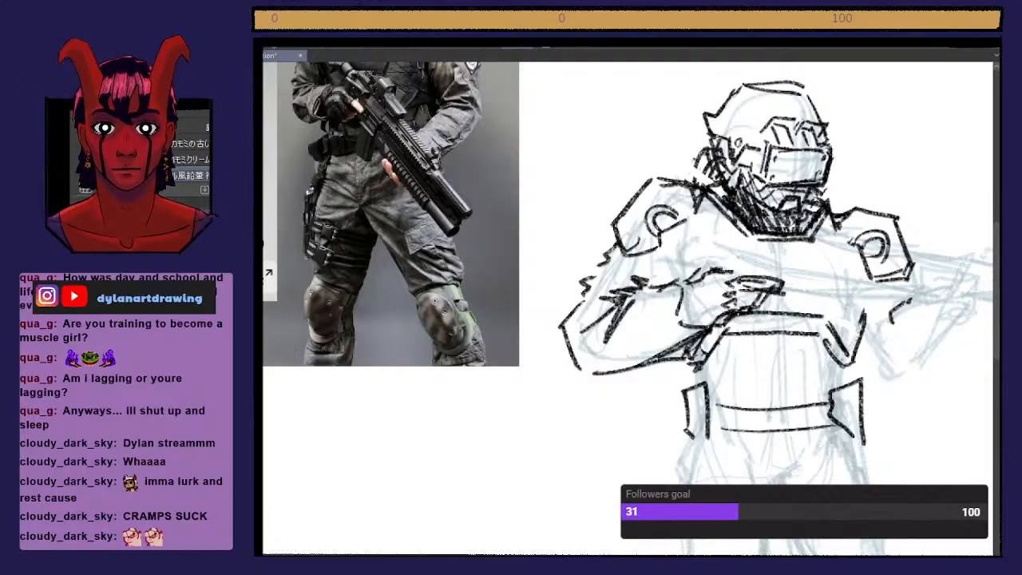
mouse_move(702, 267)
mouse_down()
mouse_move(656, 265)
mouse_move(686, 217)
mouse_up()
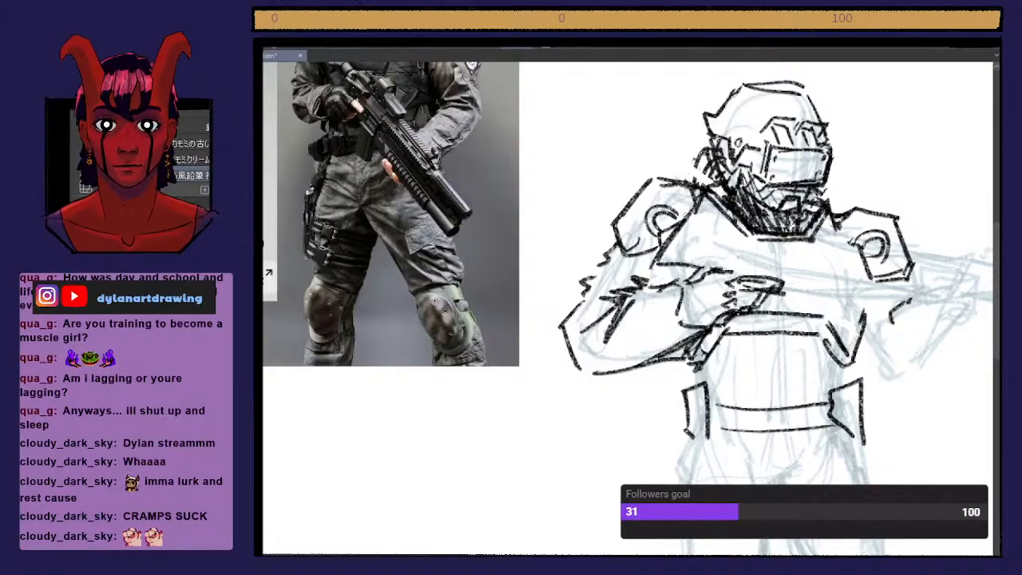
key(ctrl+z)
key(ctrl+z)
key(ctrl+z)
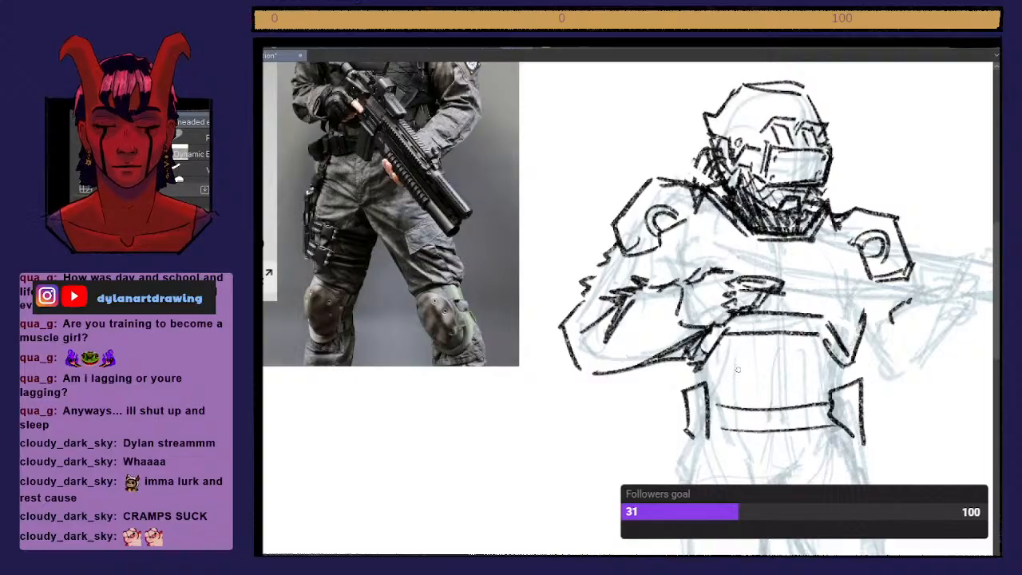
key(p)
key(ctrl+minus)
key(ctrl+minus)
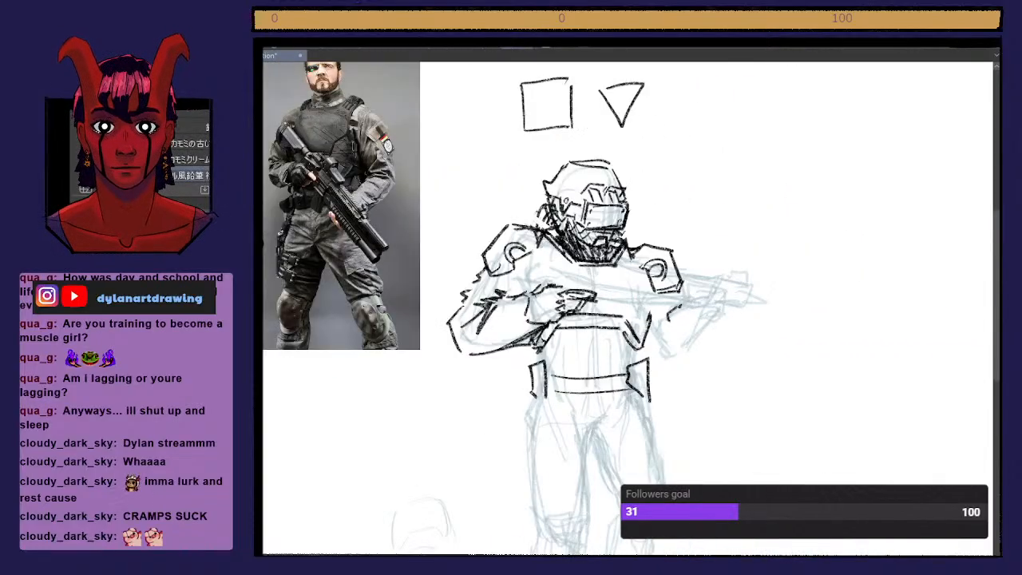
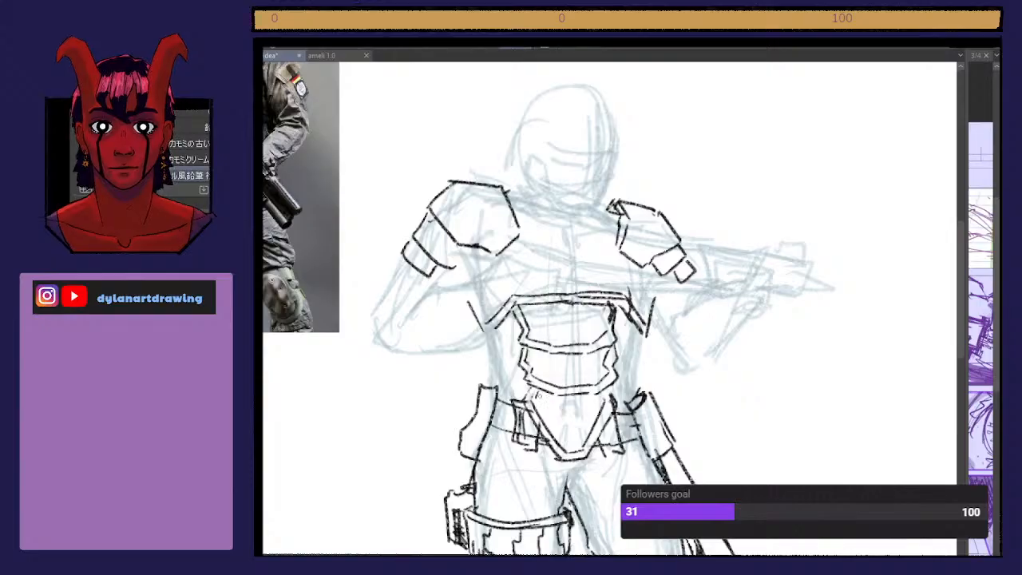
Step: Add short crease and facet lines to the soldier's groin plate and the side of the abdominal plates
mouse_move(542, 394)
mouse_down()
mouse_move(560, 399)
mouse_move(524, 401)
mouse_up()
mouse_move(570, 436)
mouse_down()
mouse_move(555, 452)
mouse_move(564, 445)
mouse_up()
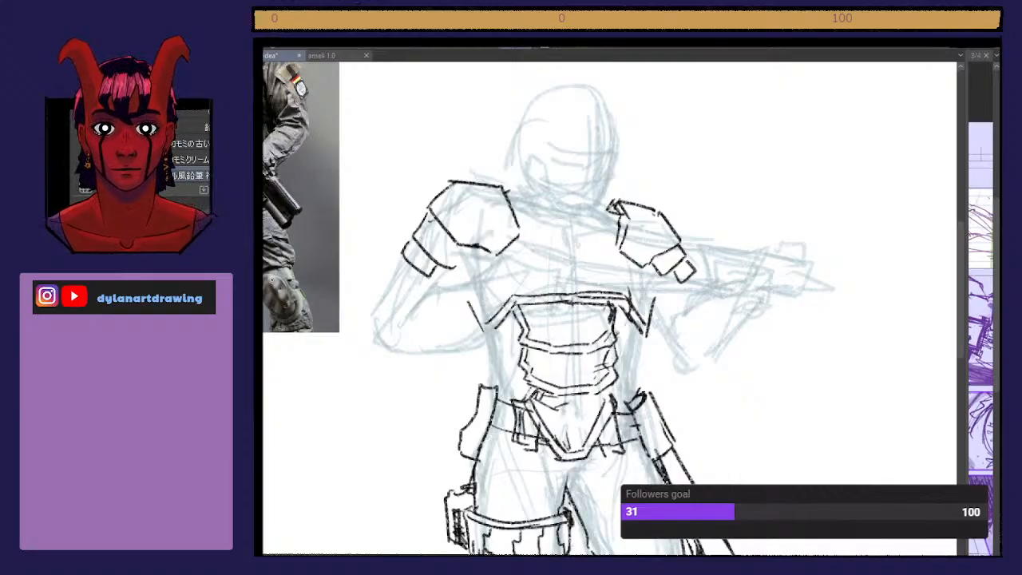
drag(613, 342, 614, 370)
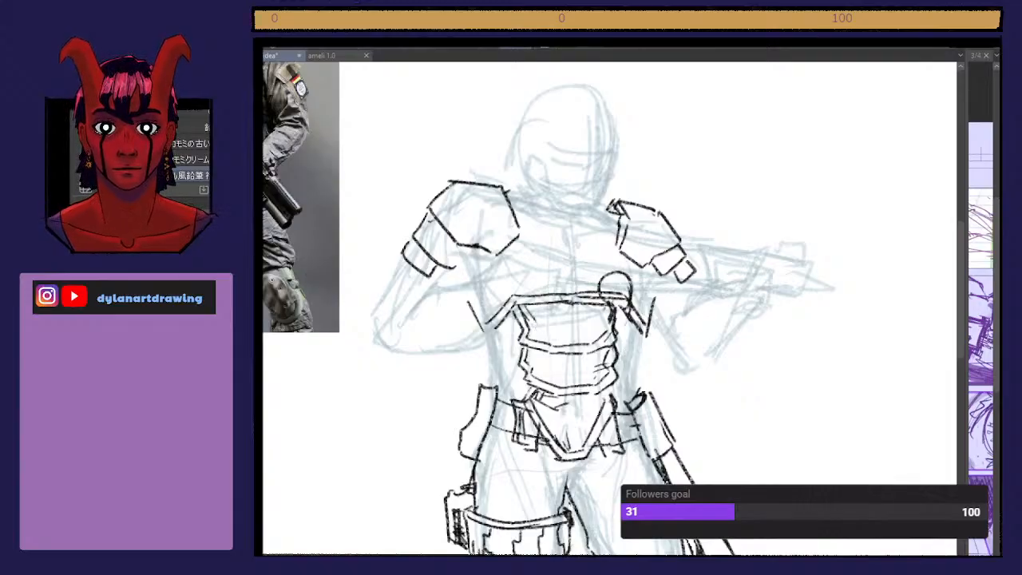
Step: Erase the horizontal line above the abdominal plates and draw slanting chest-plate sides reaching up toward the shoulder plates
scroll(611, 286, down, 5)
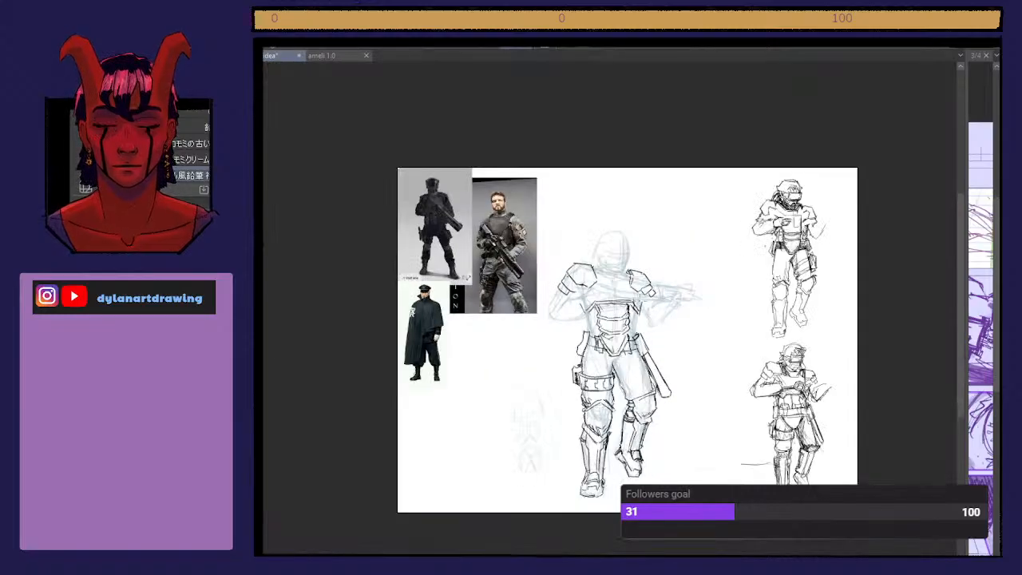
scroll(640, 303, up, 2)
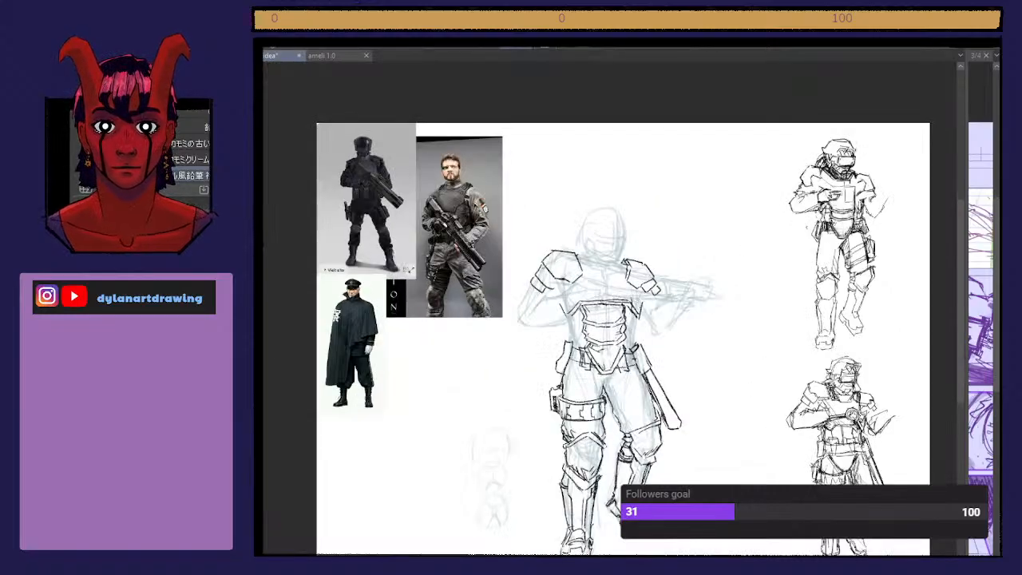
key(e)
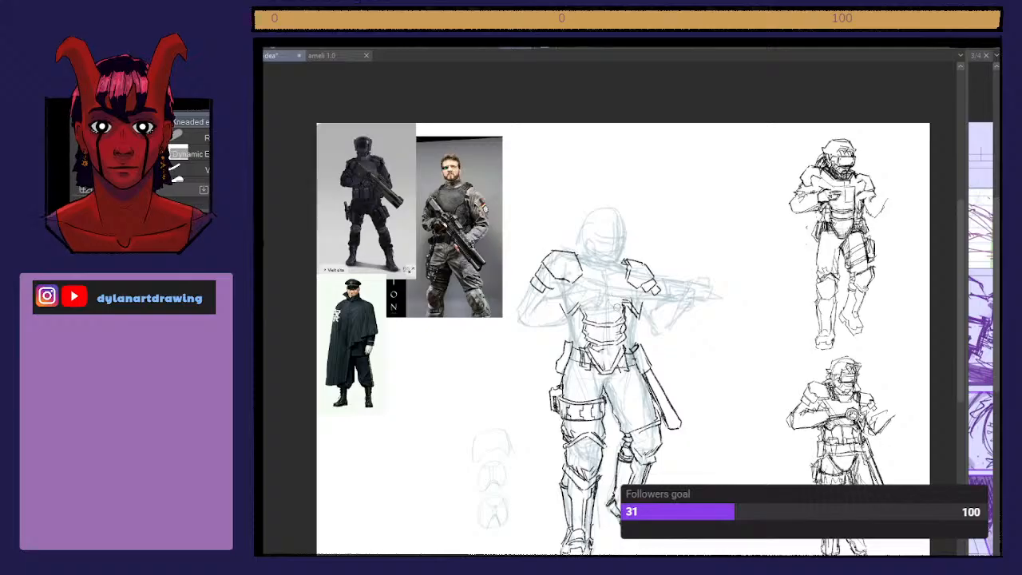
key(p)
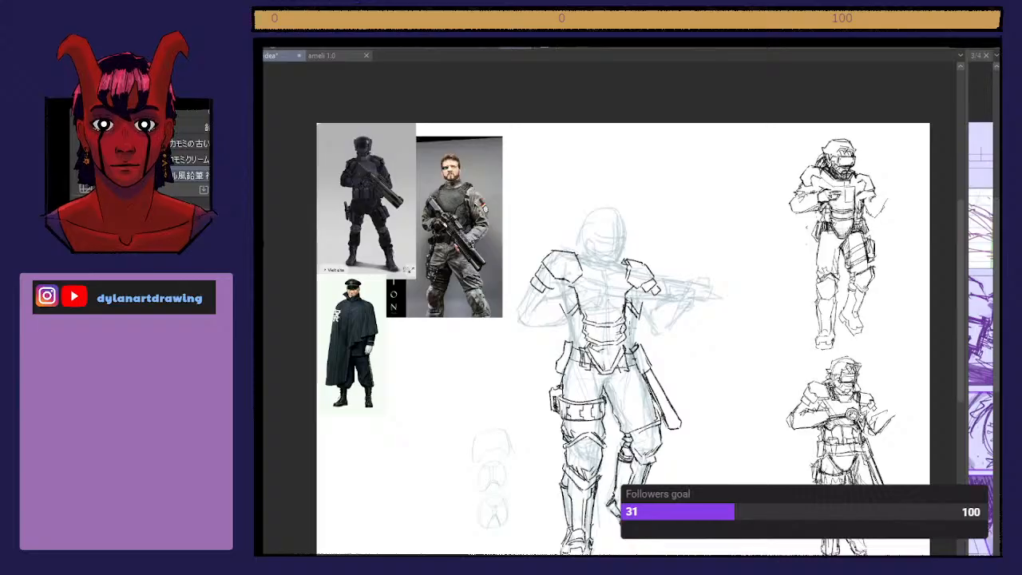
drag(564, 280, 516, 321)
key(ctrl+z)
key(ctrl+z)
Step: Select the trigger-arm shoulder plate and transform it so it sits further outward on the shoulder
key(m)
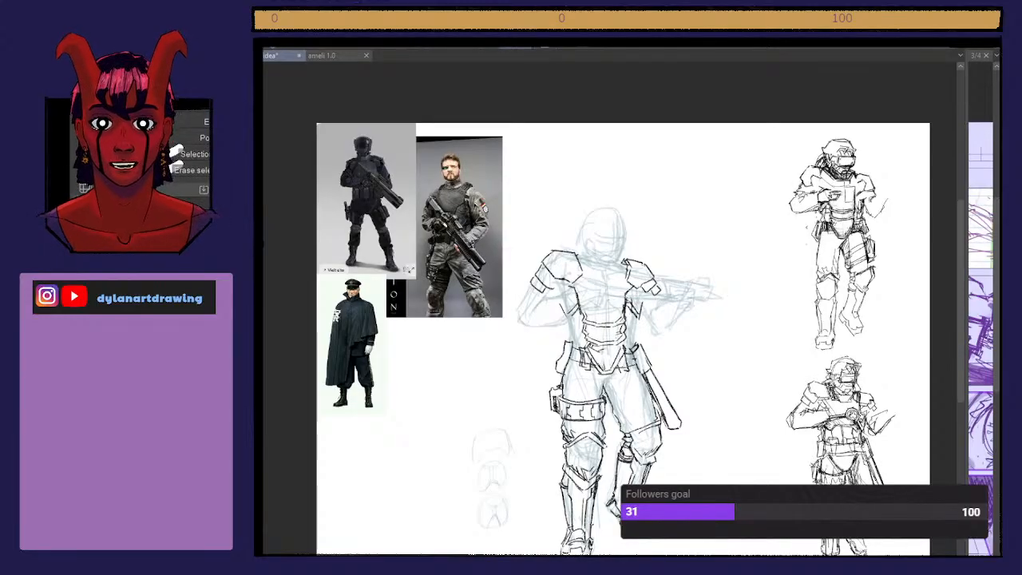
mouse_move(546, 310)
mouse_down()
mouse_move(564, 246)
mouse_move(588, 279)
mouse_move(561, 284)
mouse_up()
click(602, 330)
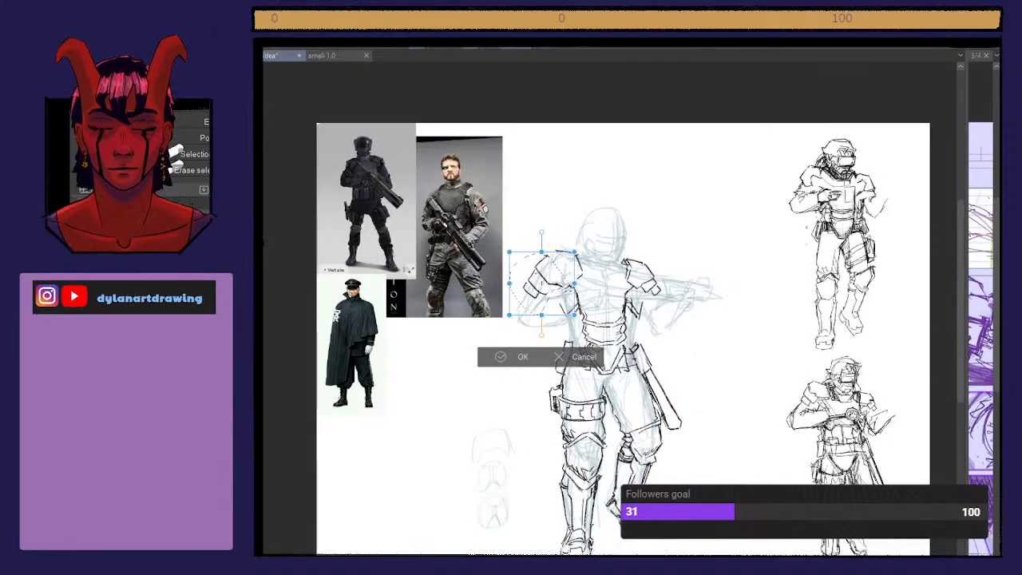
click(511, 356)
key(ctrl+d)
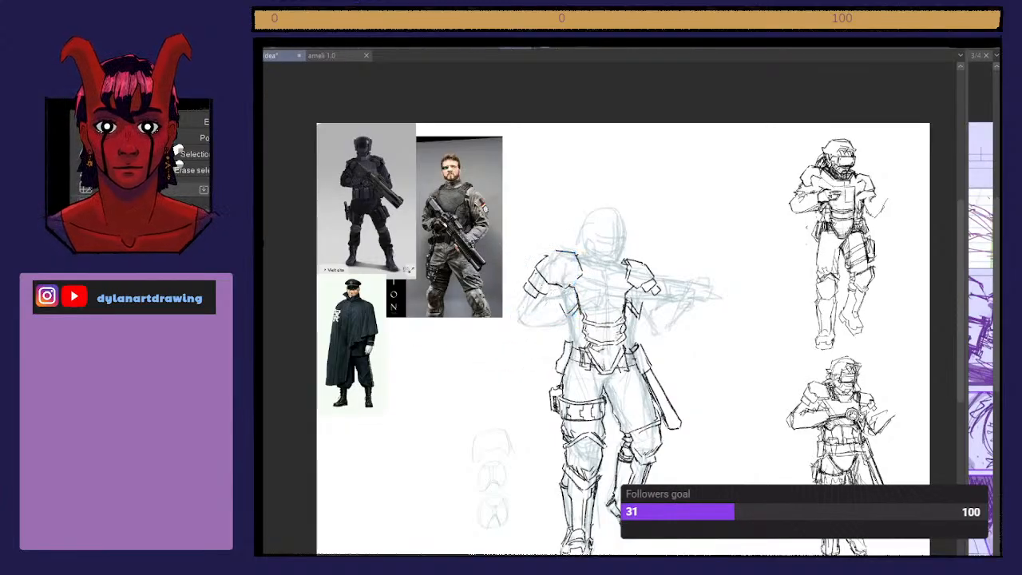
Step: Select the inner part of the trigger-arm shoulder plate and transform it to fit the rest of the plate
key(p)
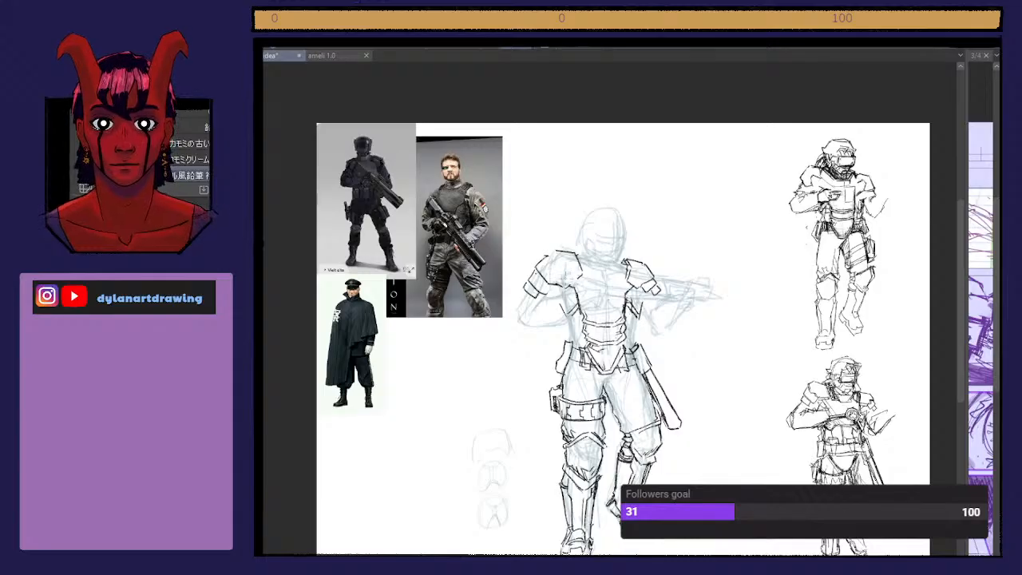
key(m)
key(ctrl+plus)
mouse_move(571, 270)
mouse_down()
mouse_move(552, 253)
mouse_move(596, 249)
mouse_move(583, 268)
mouse_move(567, 265)
mouse_up()
key(ctrl+t)
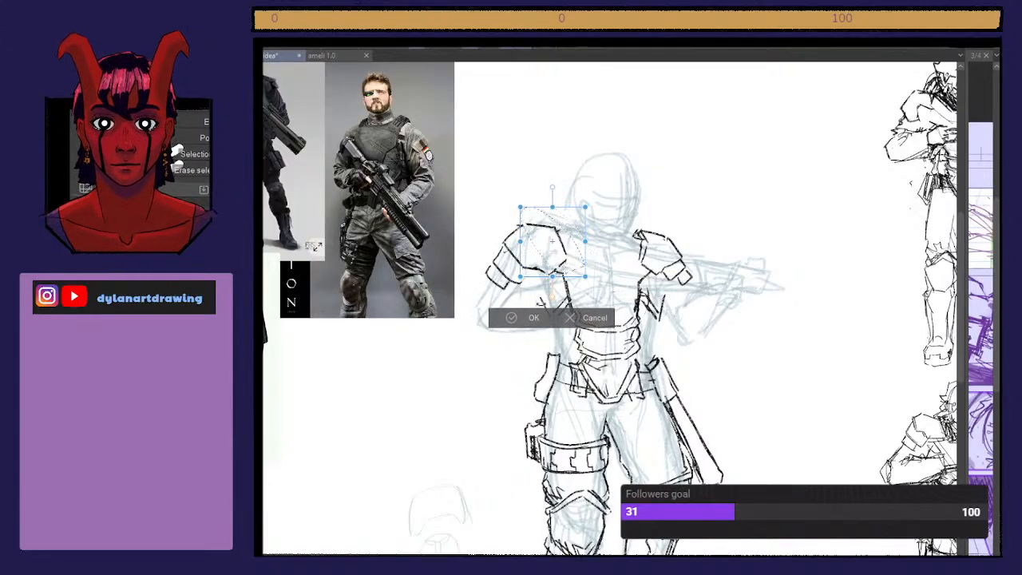
click(535, 315)
key(ctrl+d)
key(p)
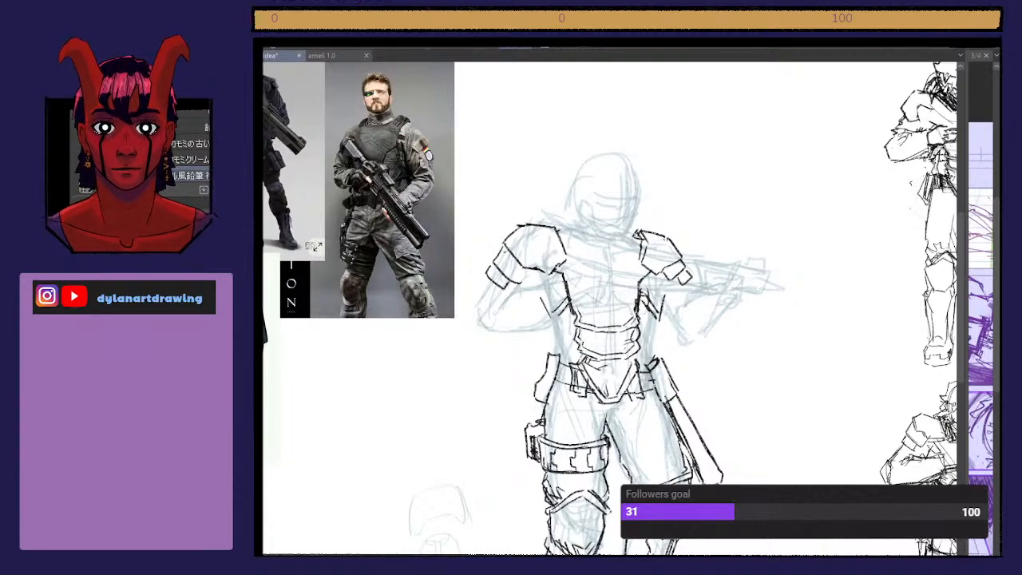
Step: Erase the chest plate's slanting sides and redraw them as double contours running down to the abdominal plates
key(e)
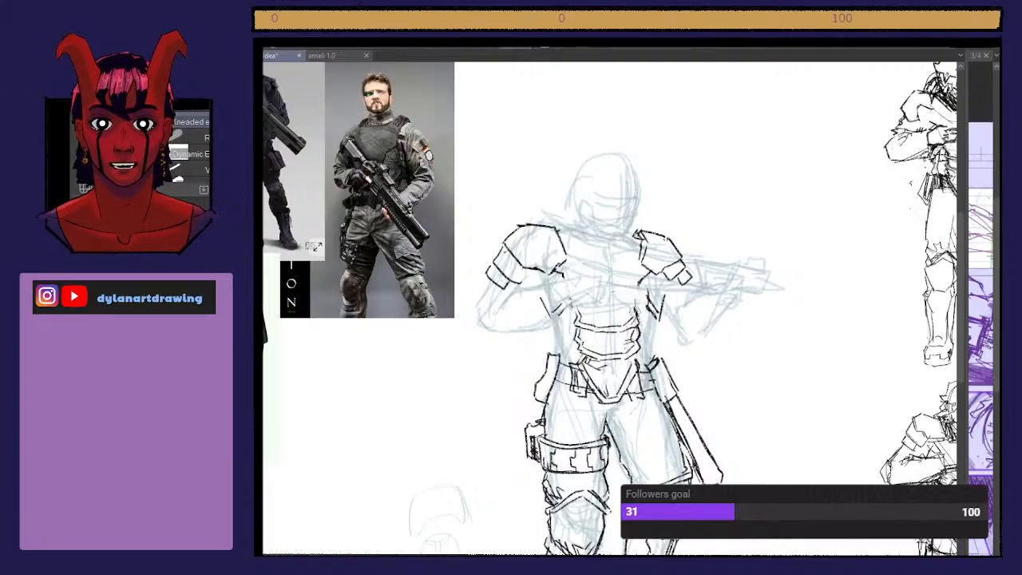
key(p)
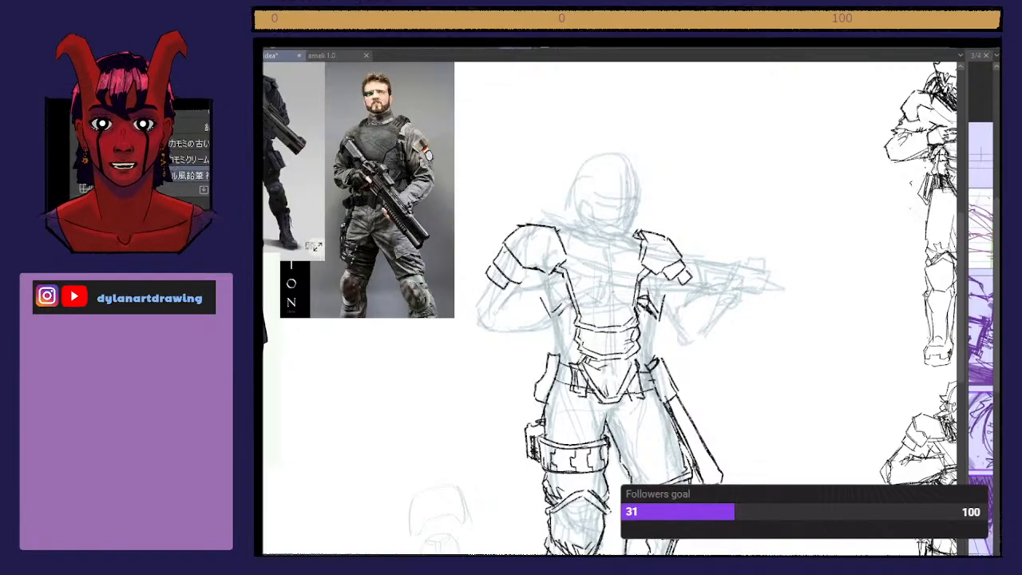
scroll(518, 312, down, 5)
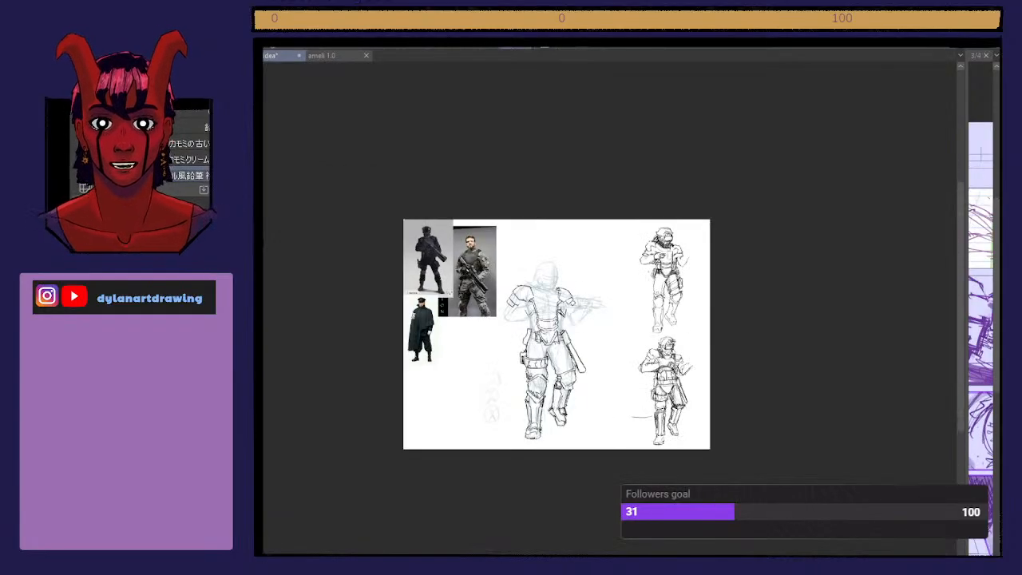
scroll(598, 317, up, 2)
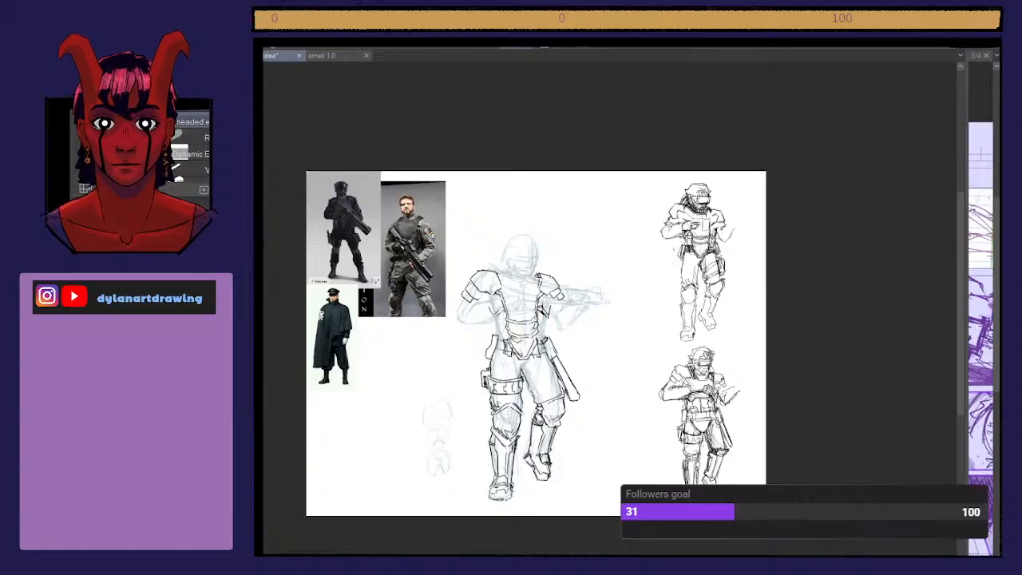
Step: Clean up the angled flank straps beside the chest plate and give them doubled edges on both sides
key(p)
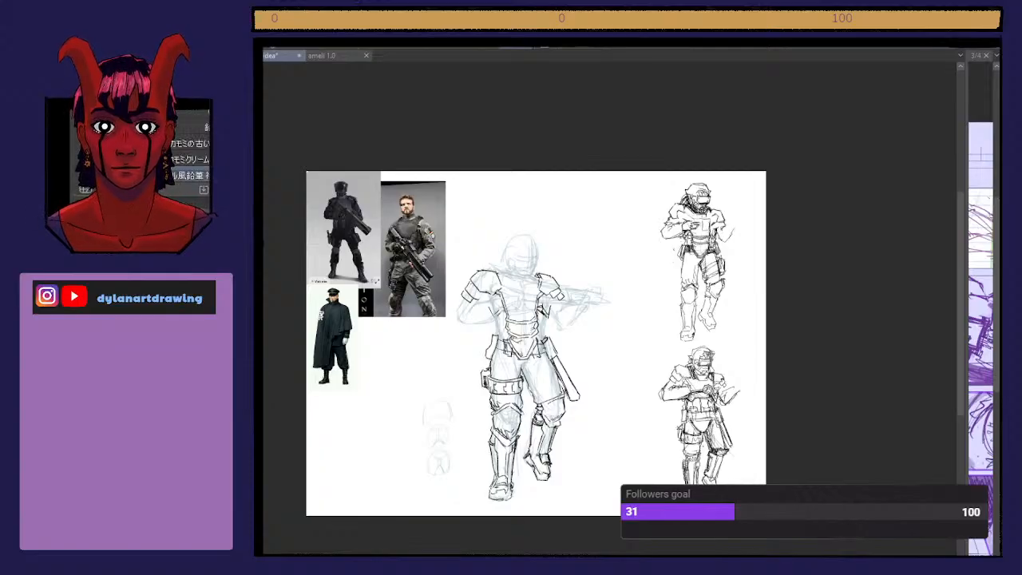
scroll(595, 319, up, 3)
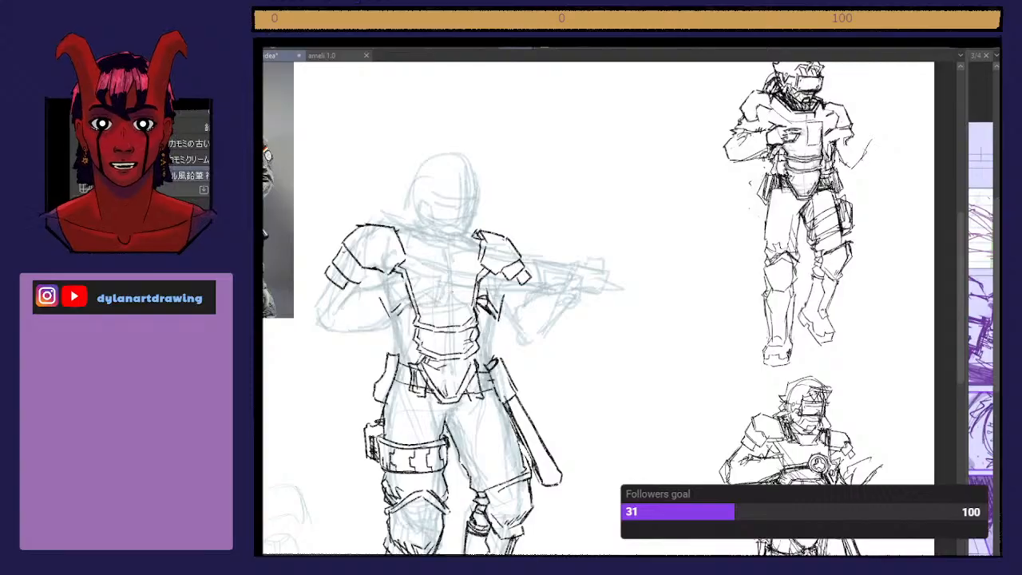
scroll(589, 301, up, 2)
key(e)
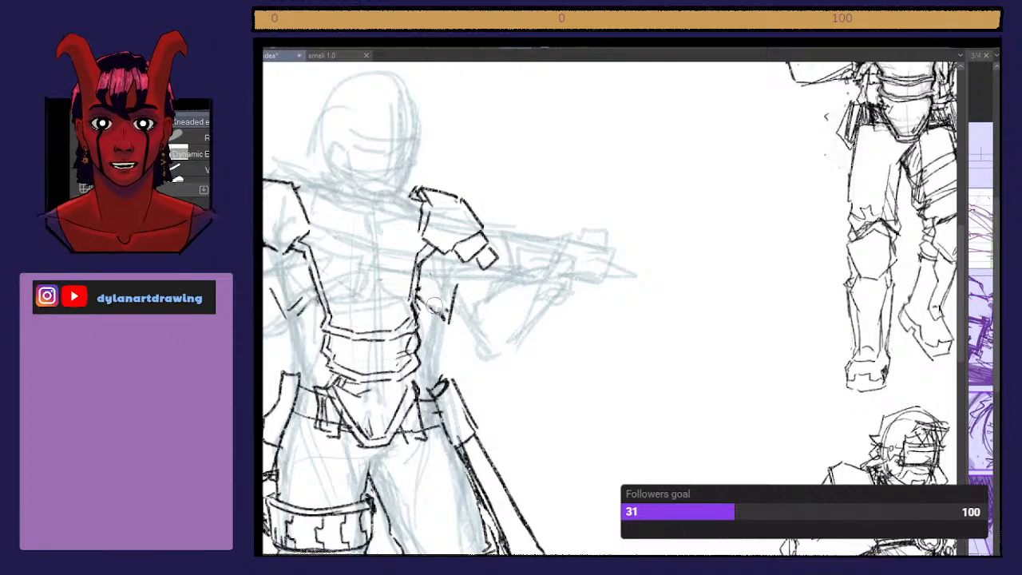
key(p)
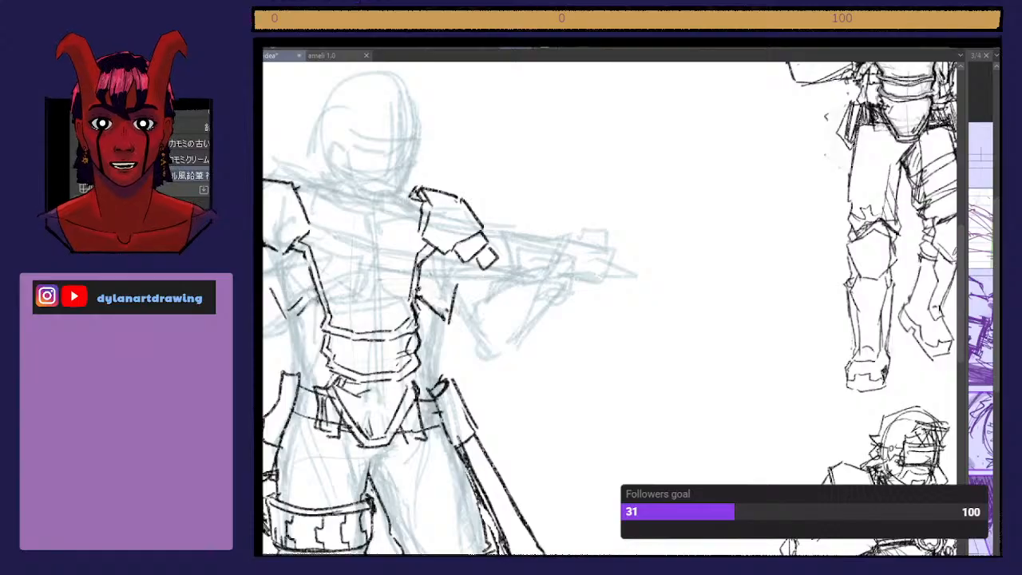
drag(423, 284, 450, 316)
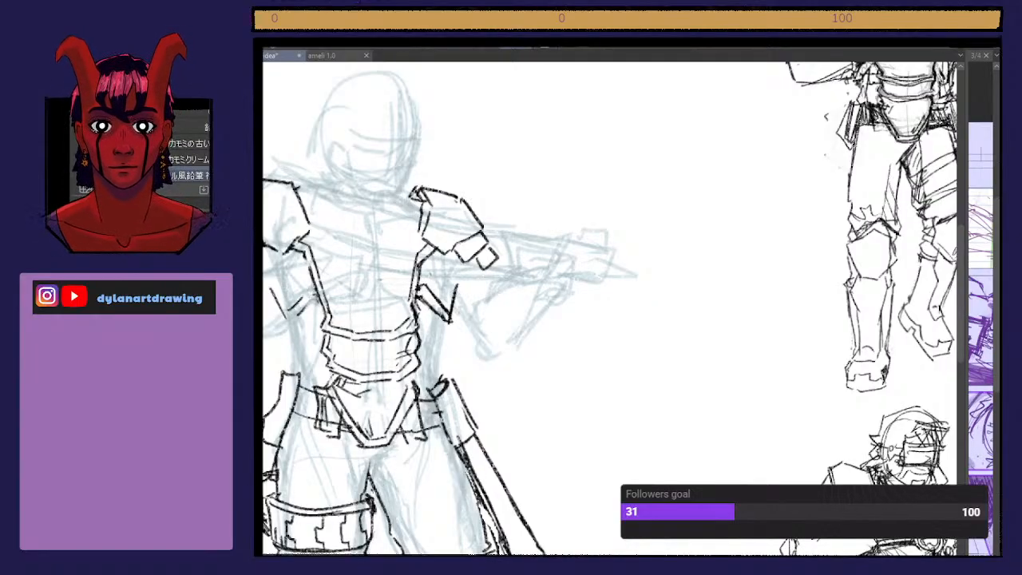
mouse_move(320, 292)
mouse_down()
mouse_move(296, 319)
mouse_move(284, 317)
mouse_up()
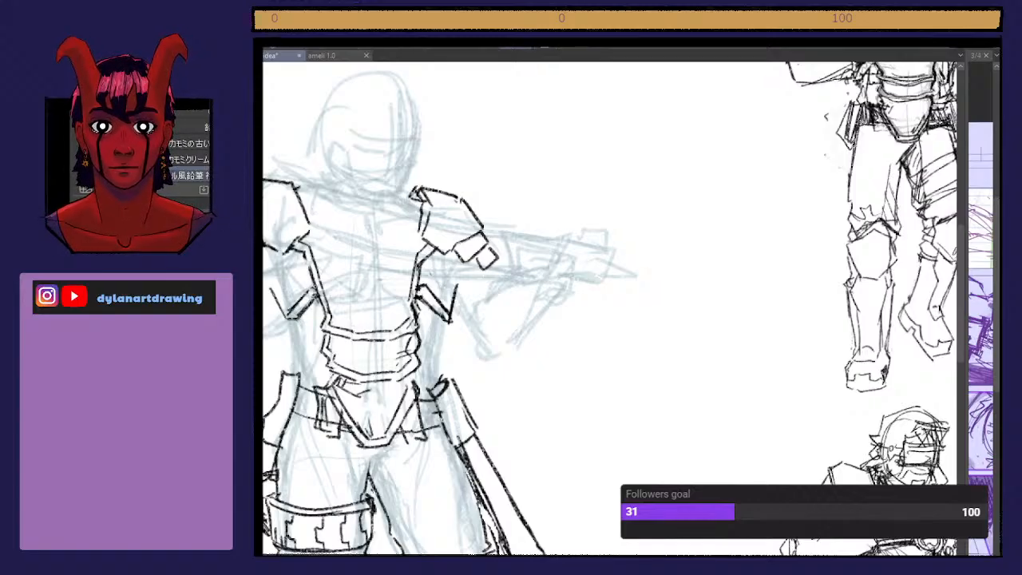
Step: Draw the waist contours from the flank straps to the belt and hatch the gaps beside the abdominal plates
drag(443, 322, 436, 337)
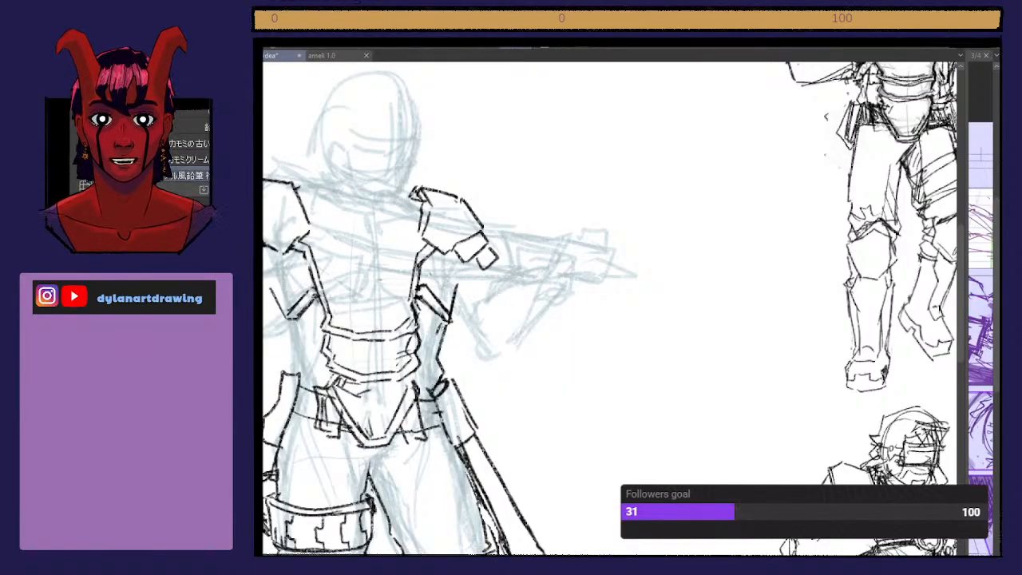
mouse_move(297, 371)
mouse_down()
mouse_move(296, 323)
mouse_move(304, 388)
mouse_move(293, 361)
mouse_up()
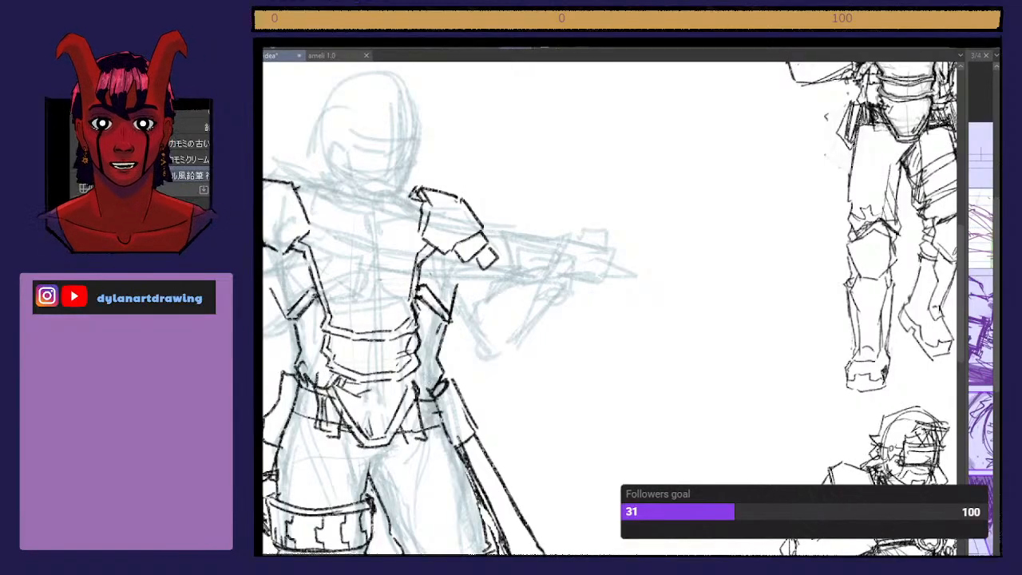
mouse_move(300, 388)
mouse_down()
mouse_move(294, 318)
mouse_move(305, 329)
mouse_move(323, 299)
mouse_up()
key(ctrl+z)
mouse_move(299, 330)
mouse_down()
mouse_move(318, 297)
mouse_move(326, 304)
mouse_up()
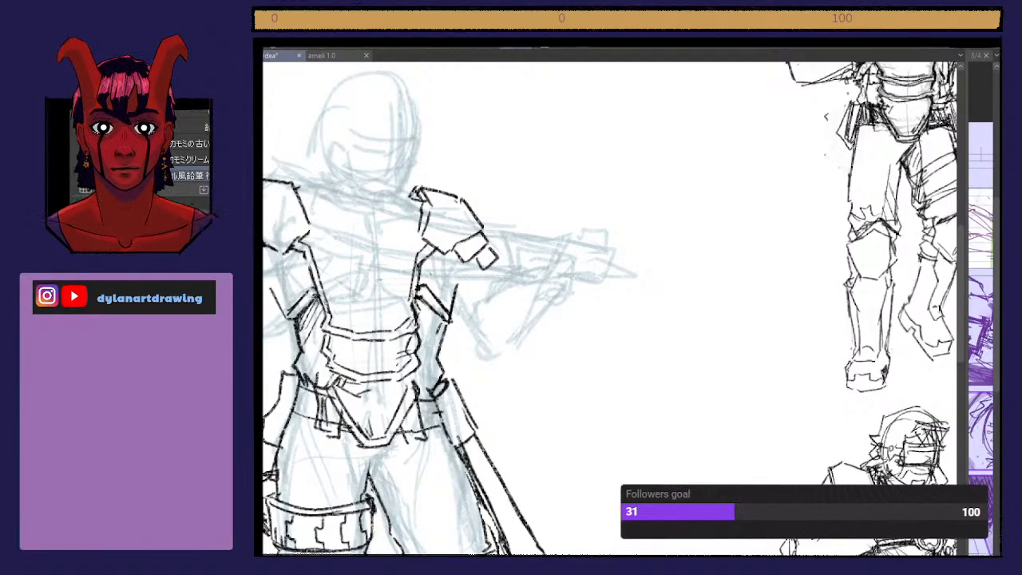
Step: Erase the groin plate and redraw the lower abdominal plate with angular sides and a double bottom edge
scroll(431, 319, down, 5)
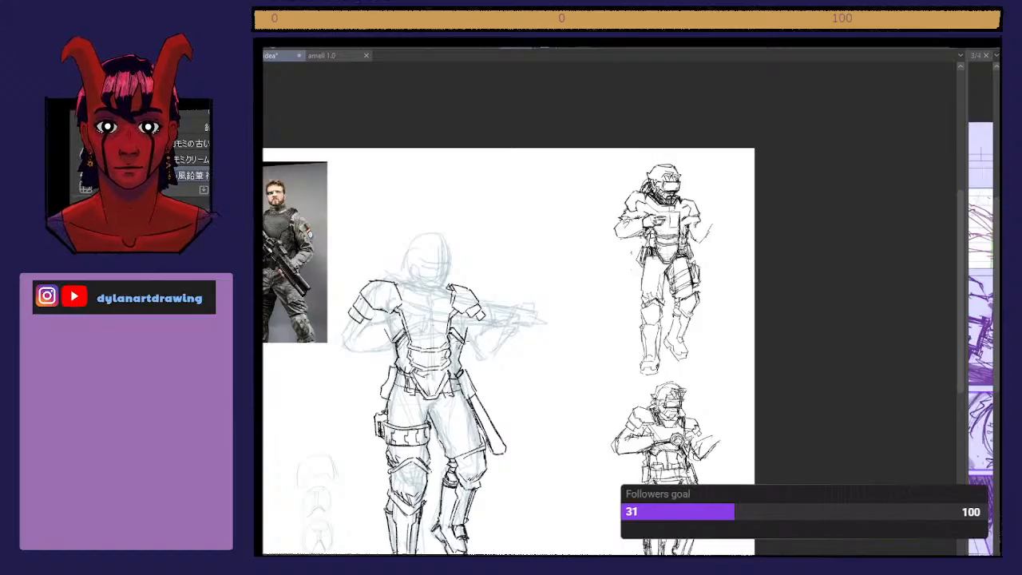
scroll(471, 359, up, 3)
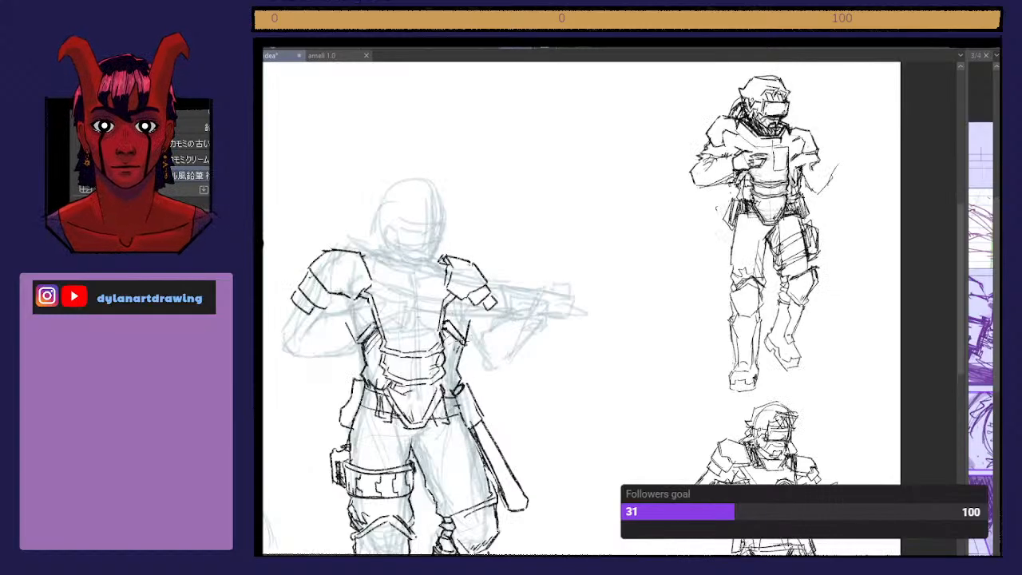
mouse_move(388, 444)
mouse_down()
mouse_move(353, 410)
mouse_move(391, 467)
mouse_move(407, 454)
mouse_move(389, 424)
mouse_up()
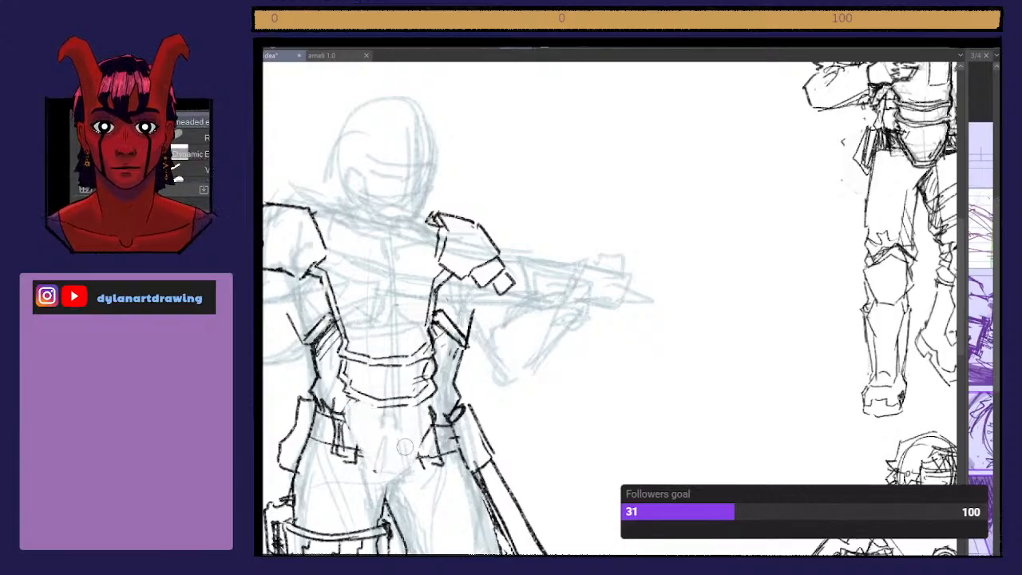
scroll(403, 431, down, 4)
scroll(409, 420, up, 4)
scroll(352, 408, up, 2)
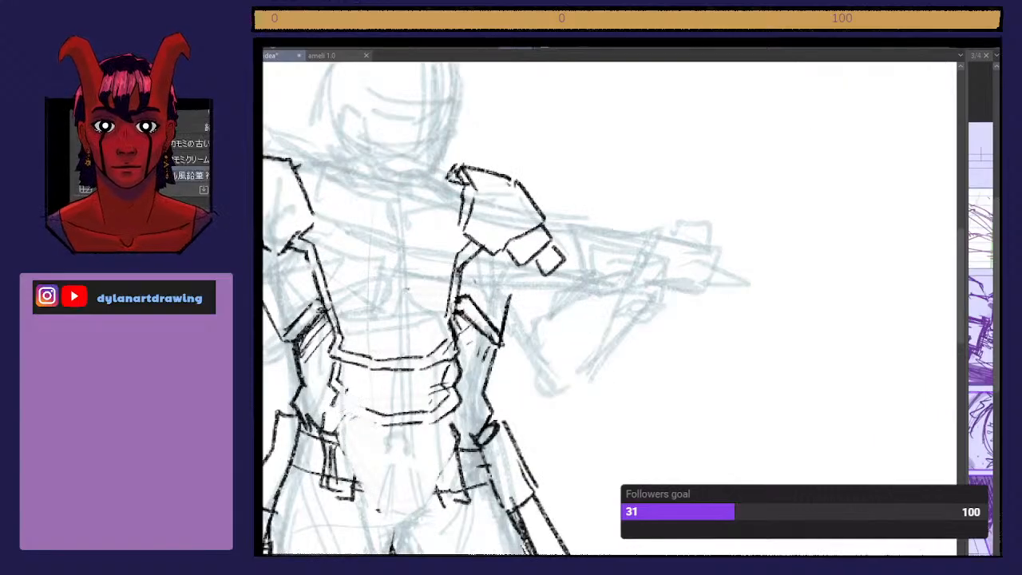
mouse_move(406, 424)
mouse_down()
mouse_move(353, 426)
mouse_move(338, 409)
mouse_move(374, 422)
mouse_move(422, 417)
mouse_move(444, 380)
mouse_move(441, 356)
mouse_move(452, 369)
mouse_move(454, 358)
mouse_up()
Step: Erase the heavy lines on the support-arm side of the abdominal plate and redraw a cleaner notched edge
key(e)
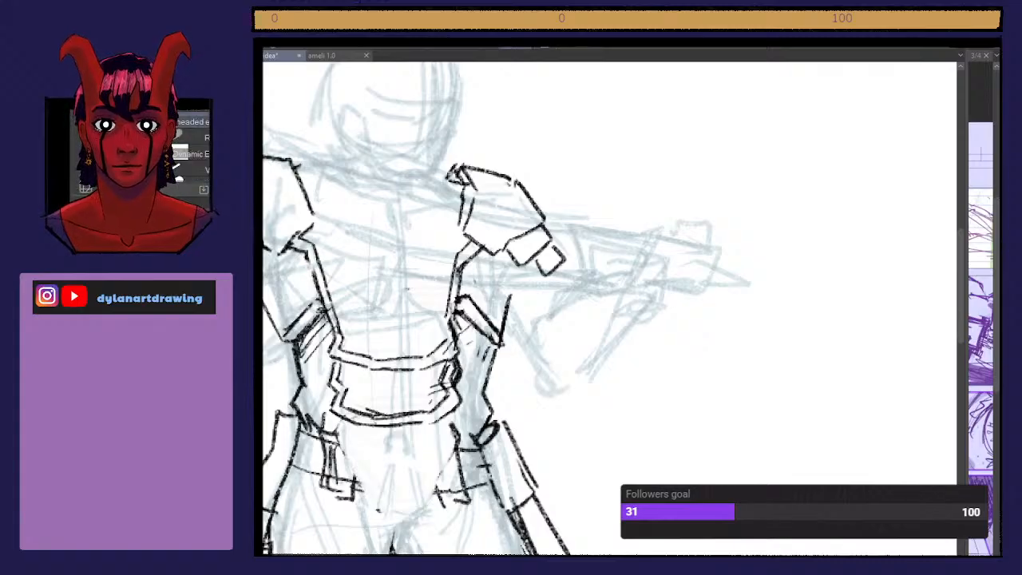
mouse_move(459, 397)
mouse_down()
mouse_move(465, 369)
mouse_move(484, 390)
mouse_move(448, 362)
mouse_up()
key(p)
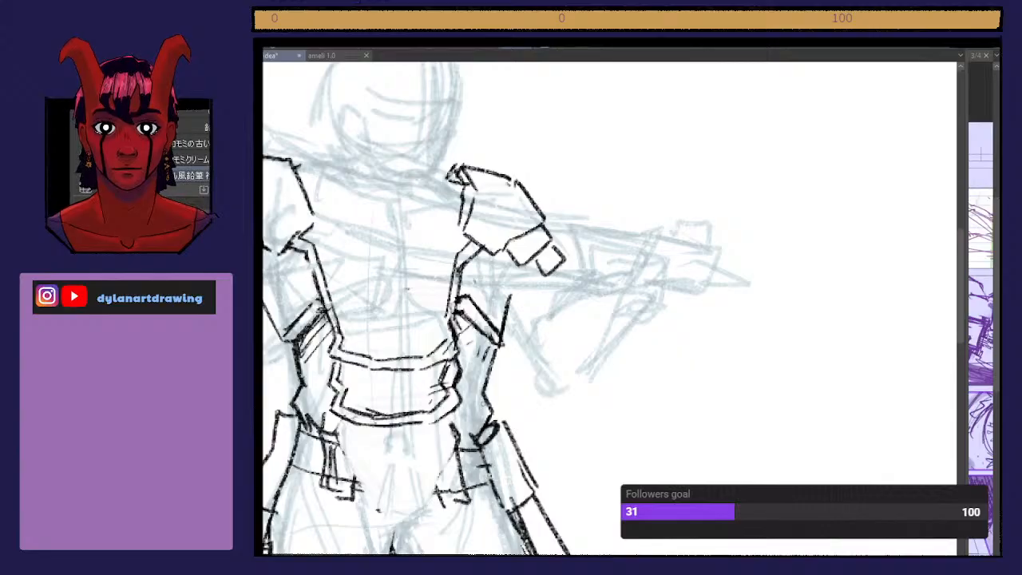
key(e)
mouse_move(448, 375)
mouse_down()
mouse_move(459, 377)
mouse_move(444, 377)
mouse_move(441, 356)
mouse_move(462, 361)
mouse_up()
key(p)
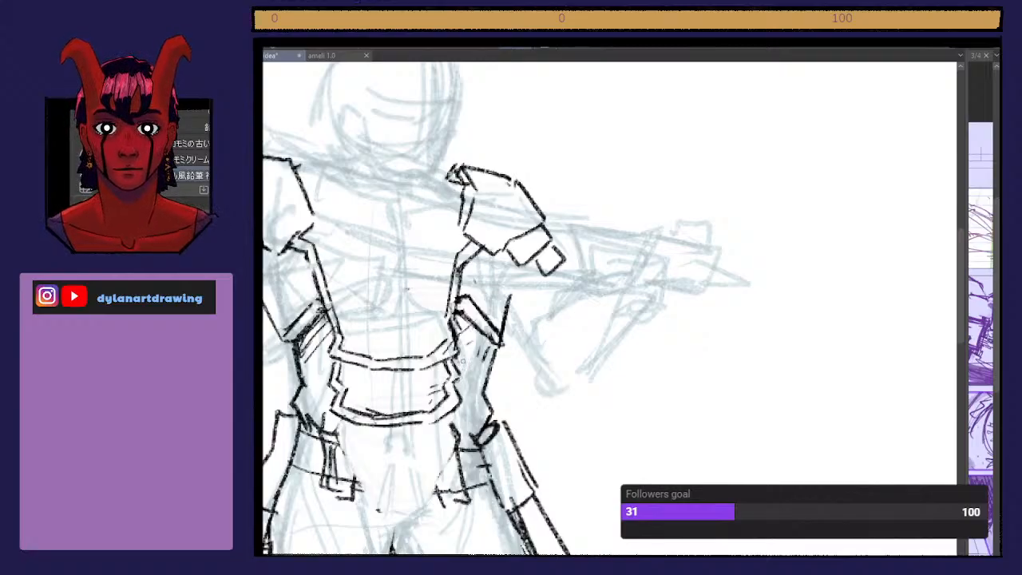
Step: Draw a new tapered groin plate hanging below the abdominal plate between the belt pouches
scroll(462, 361, down, 3)
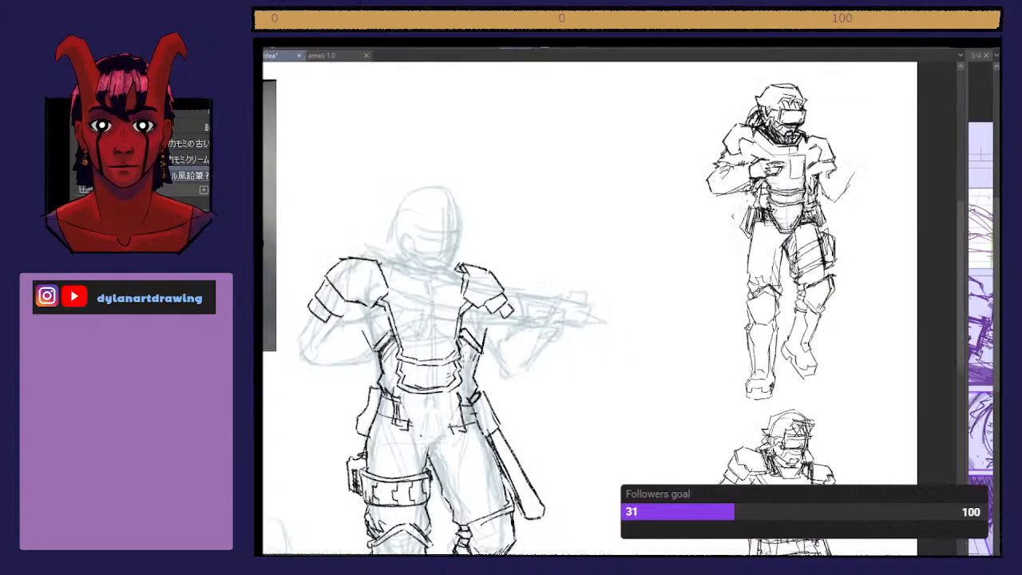
drag(462, 386, 459, 404)
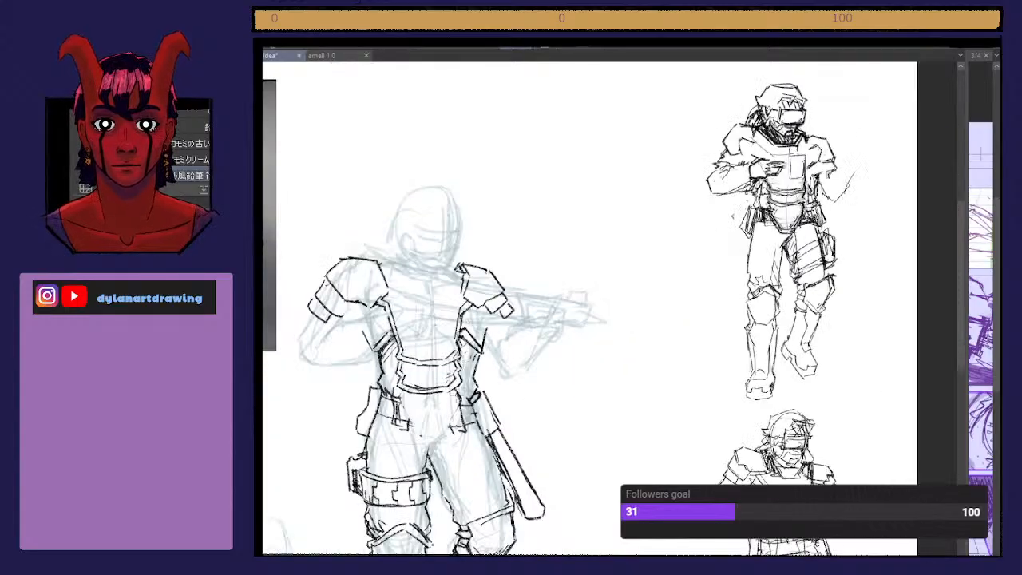
mouse_move(421, 440)
mouse_down()
mouse_move(438, 440)
mouse_move(462, 406)
mouse_up()
drag(421, 440, 401, 403)
drag(461, 384, 453, 398)
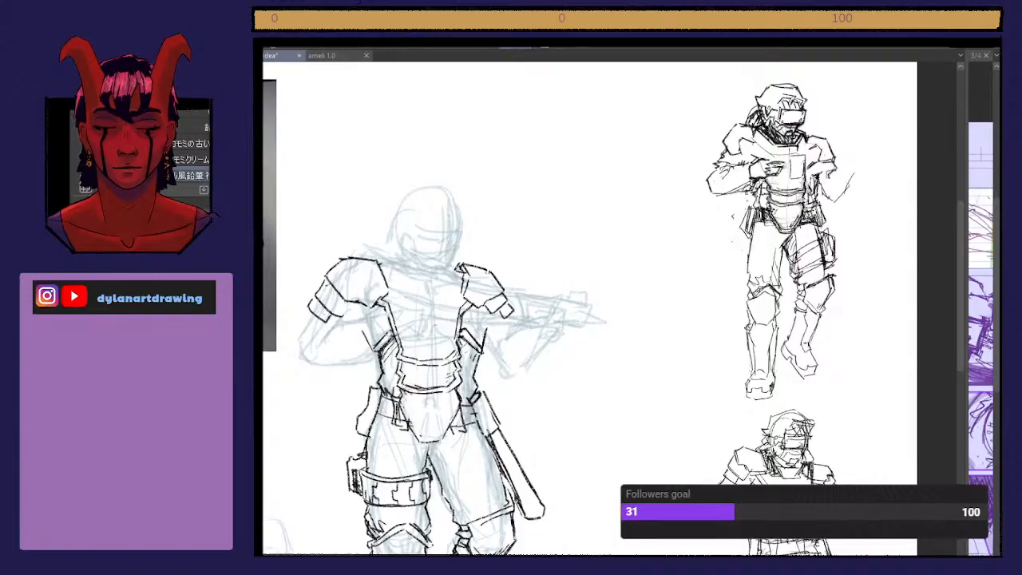
Step: Add a row of short hatch marks under the groin plate's top edge and accent the lower abdominal plate
mouse_move(451, 392)
mouse_down()
mouse_move(459, 407)
mouse_move(410, 401)
mouse_up()
key(ctrl+z)
drag(413, 392, 419, 400)
drag(424, 392, 455, 369)
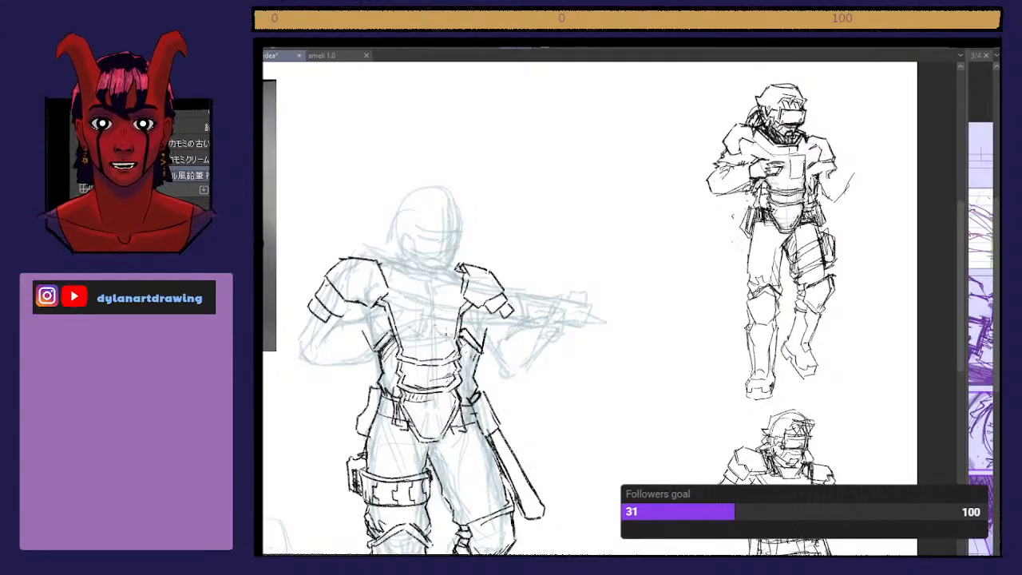
drag(437, 299, 437, 337)
mouse_move(437, 300)
mouse_down()
mouse_move(457, 306)
mouse_move(441, 329)
mouse_move(452, 321)
mouse_move(451, 331)
mouse_up()
drag(443, 331, 457, 337)
key(ctrl+z)
key(ctrl+z)
key(ctrl+z)
key(ctrl+z)
key(ctrl+z)
key(ctrl+z)
key(ctrl+y)
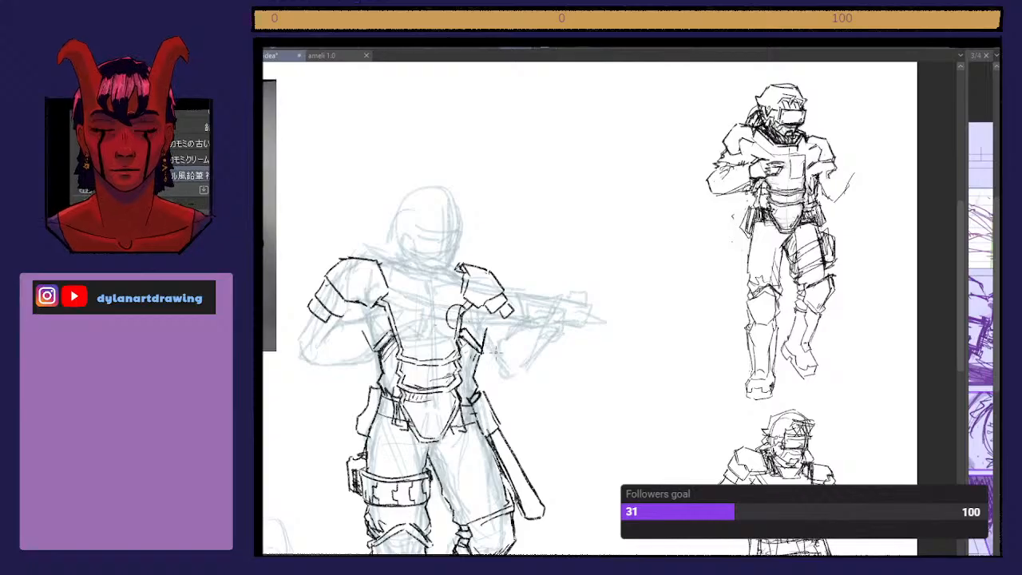
Step: Erase the strap line inside the round badge on the rifle-side chest and complete the badge's circular outline
key(e)
drag(453, 316, 465, 317)
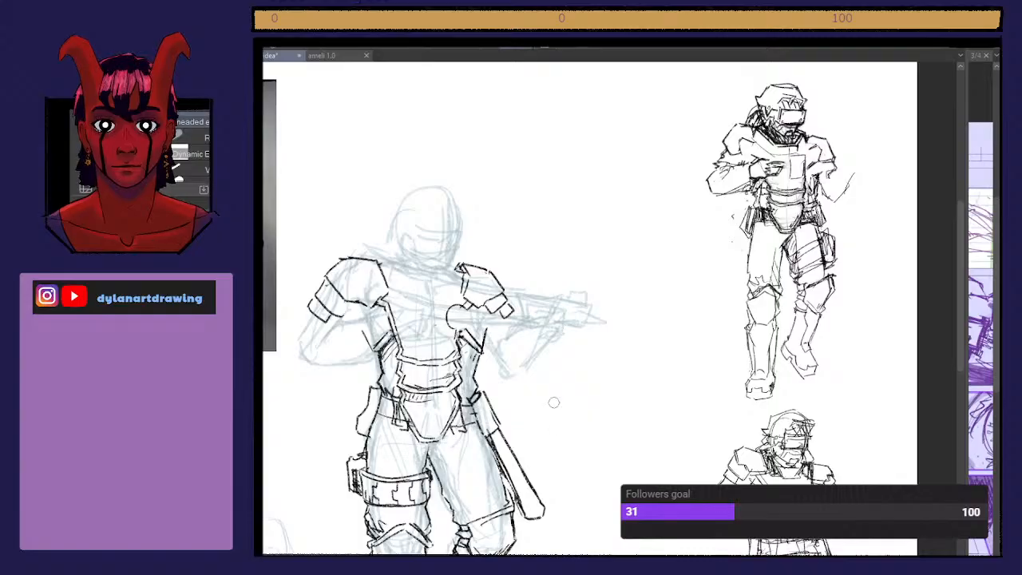
key(p)
drag(468, 310, 466, 313)
scroll(551, 366, up, 2)
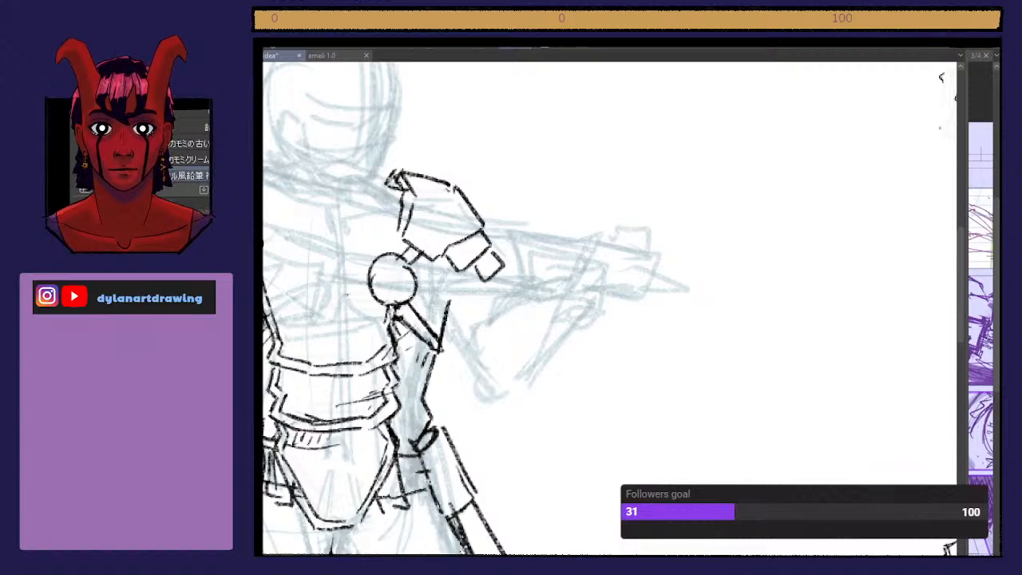
Step: Draw an angular emblem inside the round chest badge and frame it with an inner ring
mouse_move(385, 288)
mouse_down()
mouse_move(379, 276)
mouse_move(392, 257)
mouse_move(397, 276)
mouse_move(387, 270)
mouse_move(400, 264)
mouse_move(401, 279)
mouse_up()
key(ctrl+z)
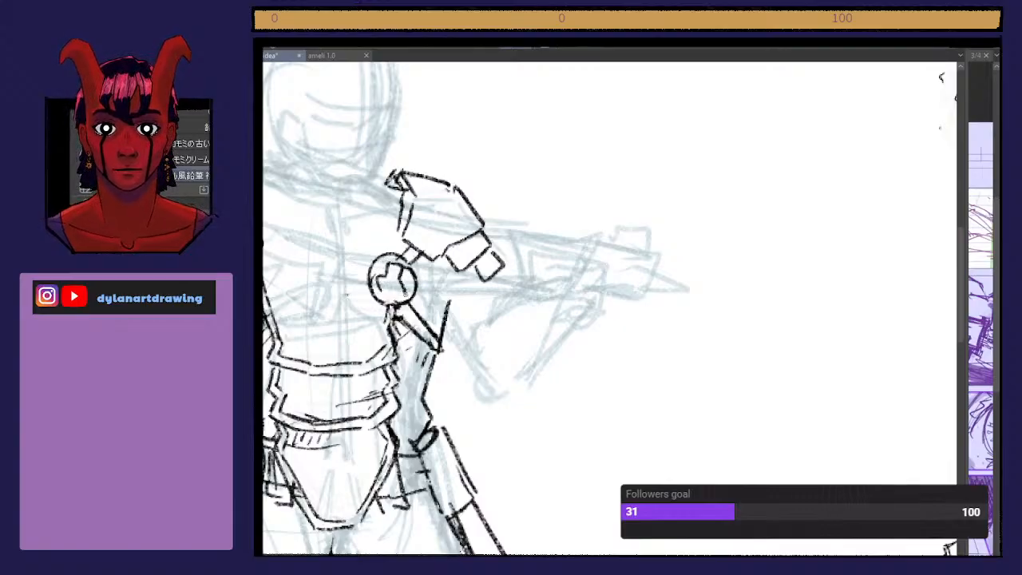
drag(387, 280, 392, 262)
drag(379, 277, 395, 280)
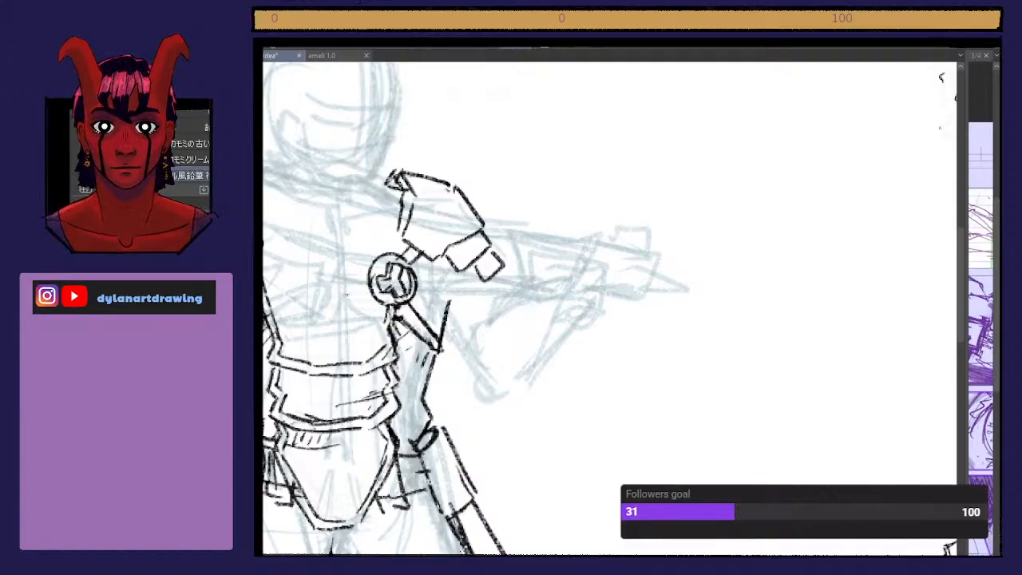
drag(375, 289, 382, 298)
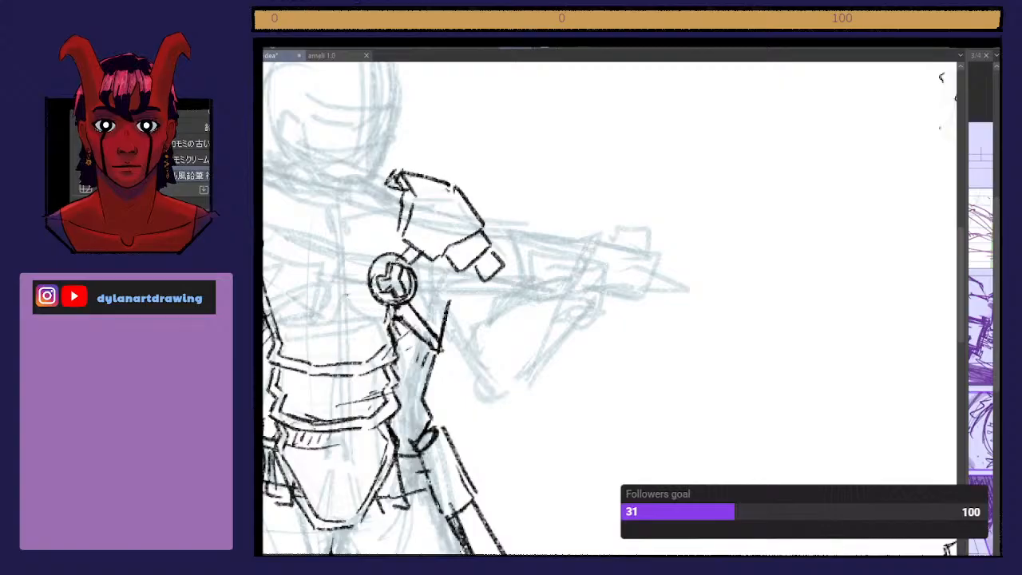
Step: Reinforce the round badge's rim and its joints with the chest straps above and below
drag(411, 264, 419, 253)
mouse_move(388, 305)
mouse_down()
mouse_move(397, 306)
mouse_move(396, 340)
mouse_move(413, 300)
mouse_up()
scroll(433, 314, down, 3)
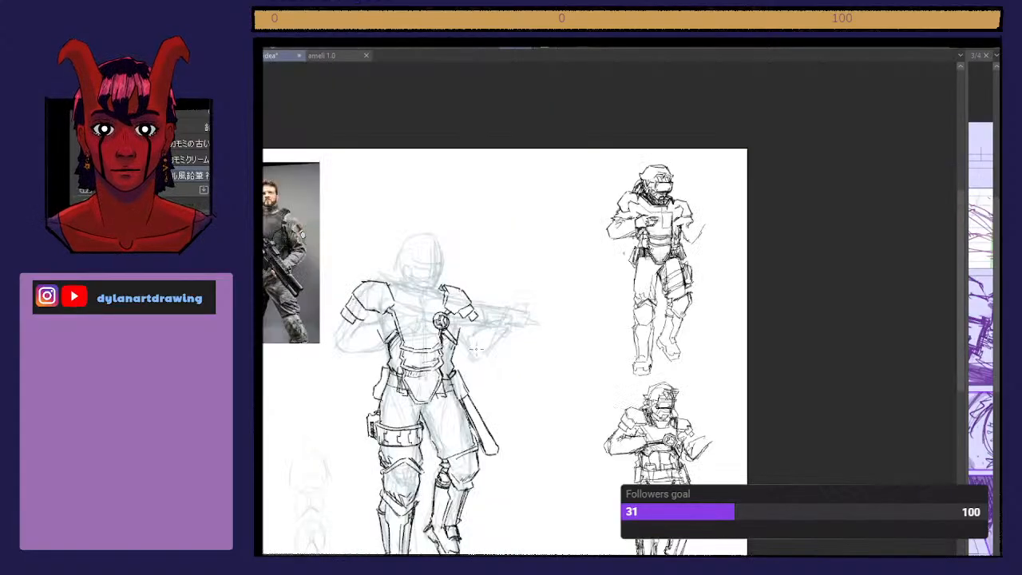
scroll(456, 326, up, 3)
mouse_move(412, 285)
mouse_down()
mouse_move(394, 270)
mouse_move(376, 279)
mouse_move(417, 304)
mouse_move(405, 276)
mouse_move(372, 302)
mouse_up()
drag(385, 267, 371, 314)
scroll(456, 354, down, 2)
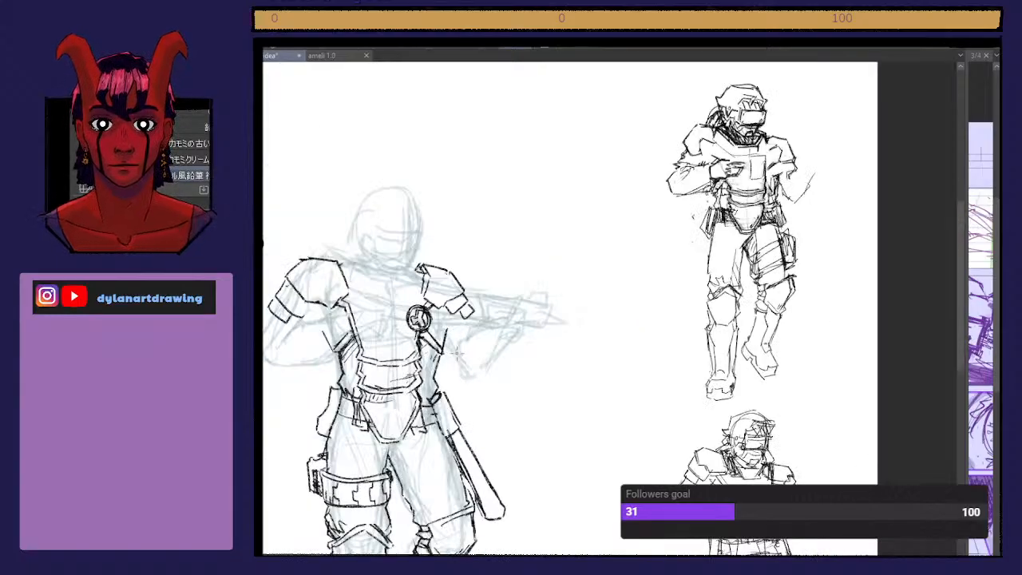
scroll(460, 353, down, 2)
scroll(459, 353, up, 2)
scroll(418, 329, up, 2)
scroll(430, 346, up, 1)
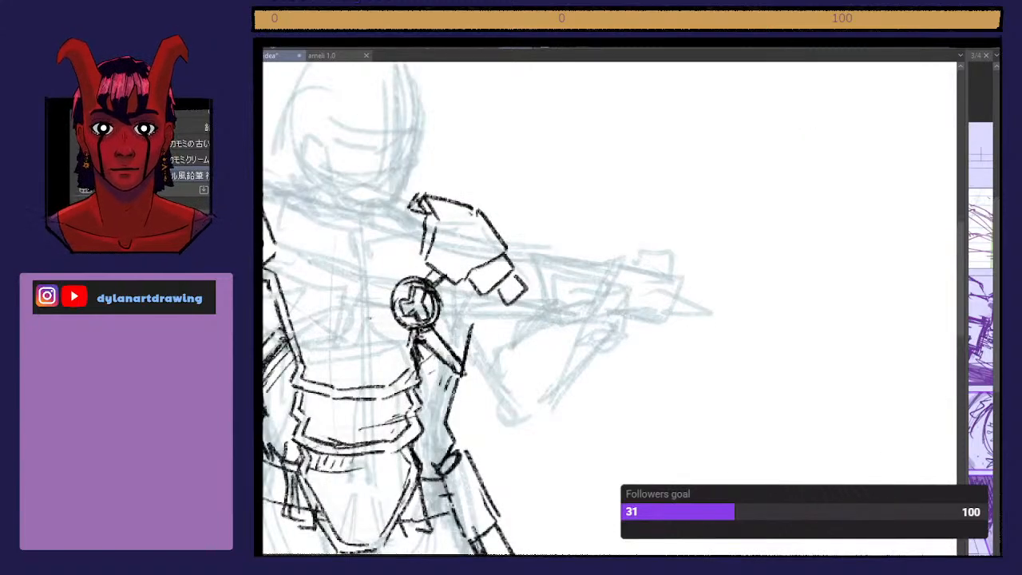
Step: Try to shift the outer side of the round chest badge slightly outward with Transform
key(m)
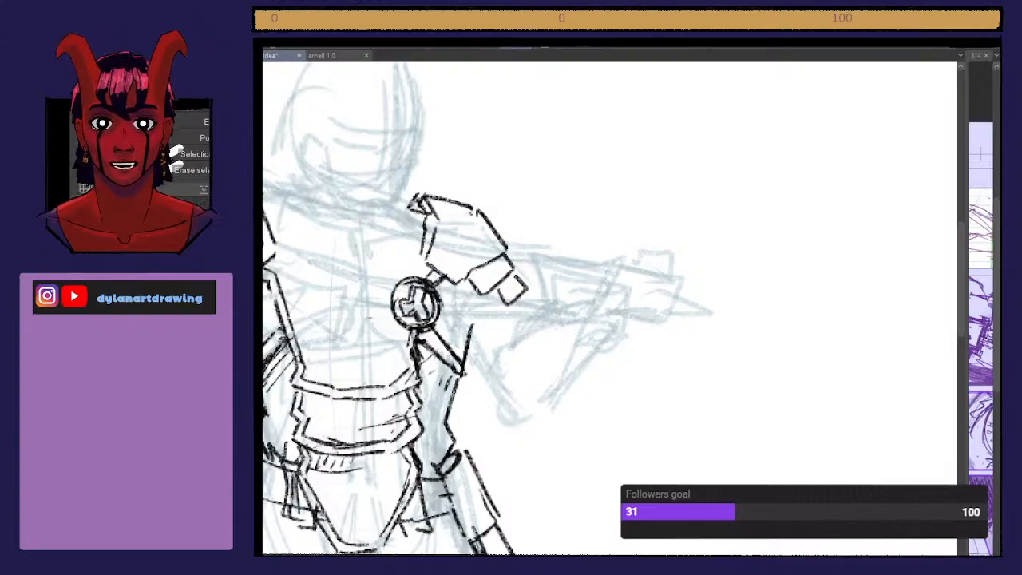
mouse_move(428, 333)
mouse_down()
mouse_move(435, 289)
mouse_move(459, 334)
mouse_up()
key(ctrl+t)
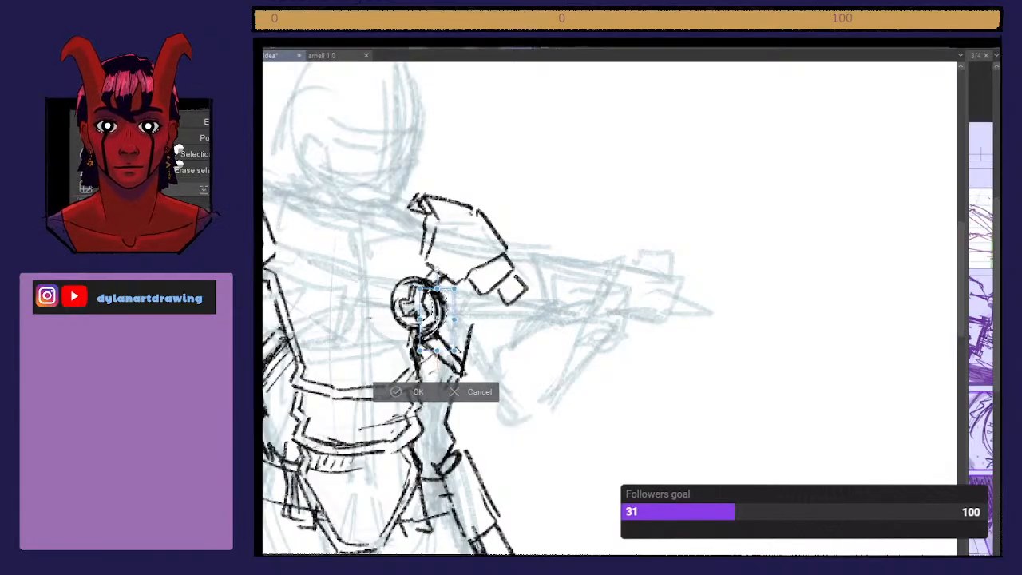
key(Return)
key(ctrl+d)
scroll(530, 319, down, 4)
scroll(531, 319, up, 3)
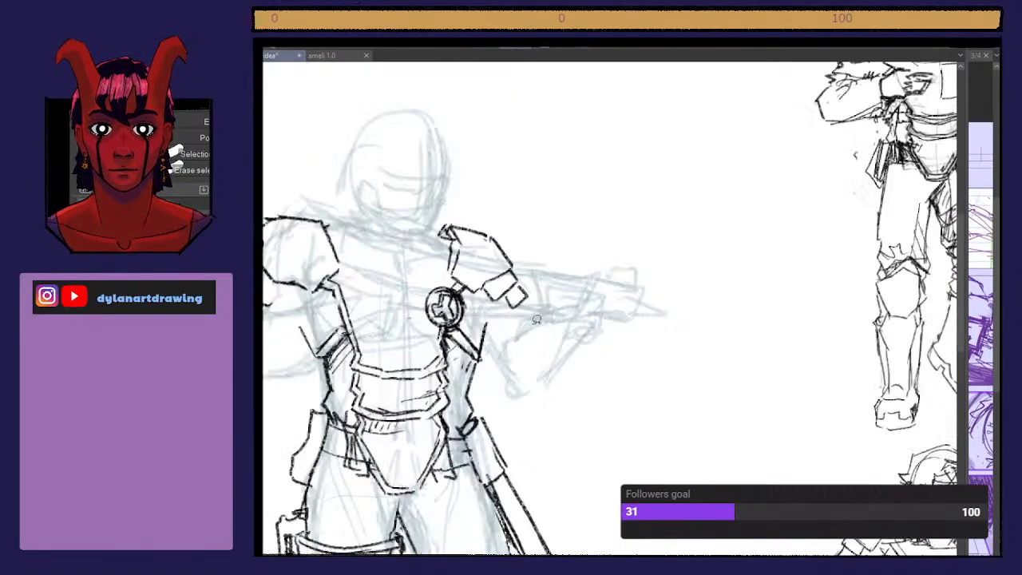
Step: Try another rim stroke on the chest badge, then undo it and the preceding badge adjustments
scroll(372, 319, up, 3)
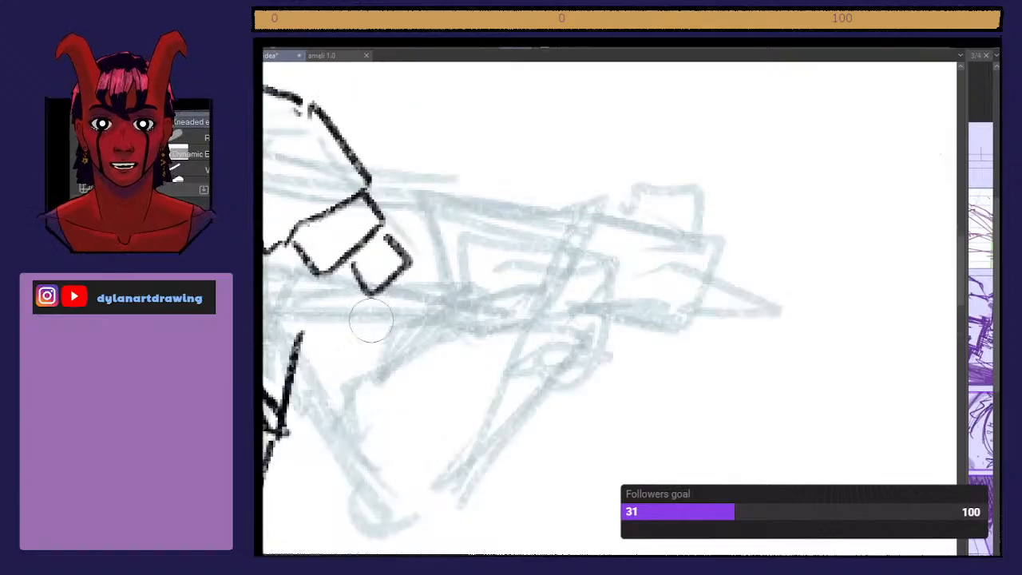
scroll(306, 338, down, 3)
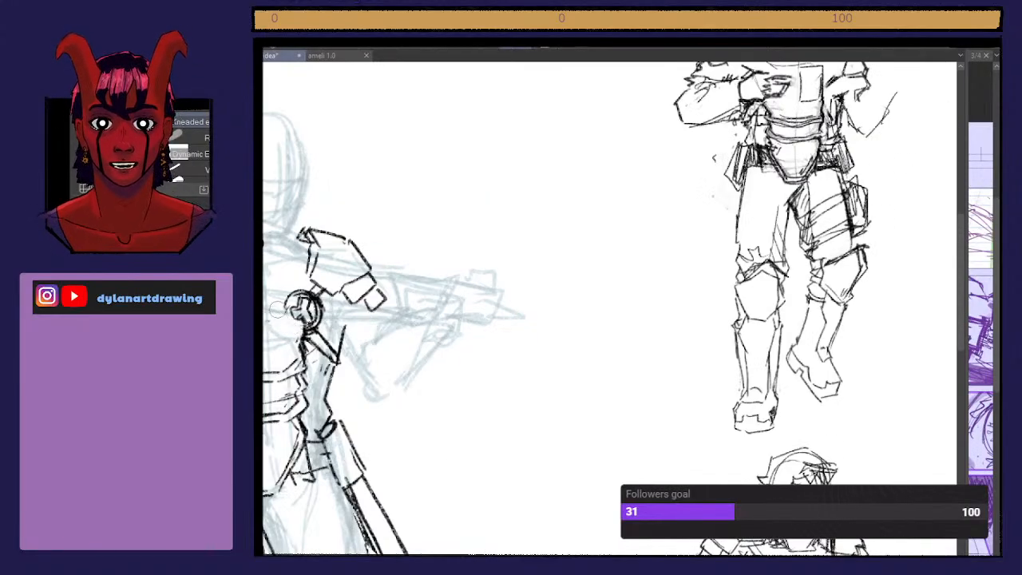
scroll(278, 309, up, 1)
scroll(571, 310, left, 8)
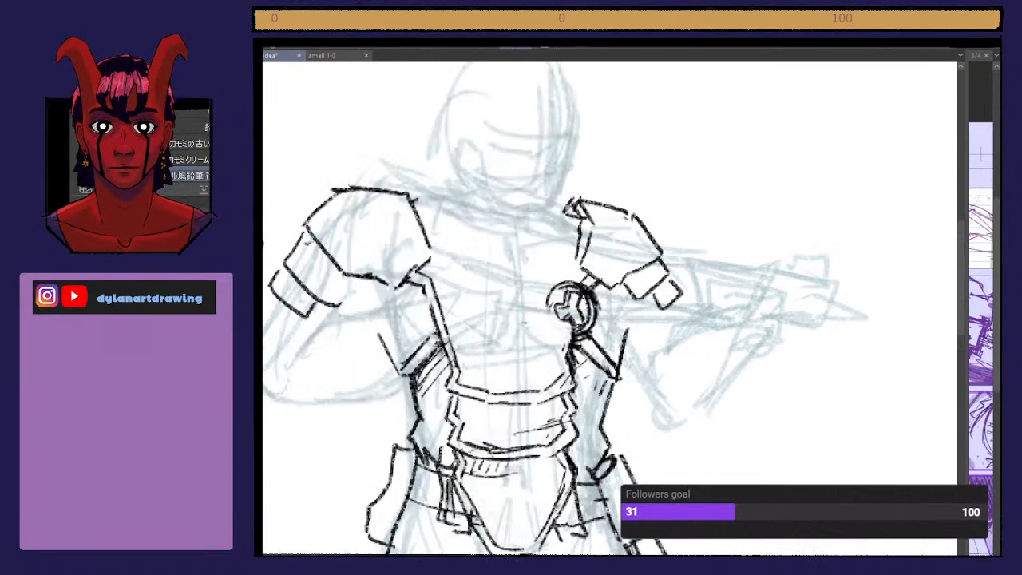
drag(547, 305, 577, 335)
key(ctrl+z)
scroll(611, 307, down, 5)
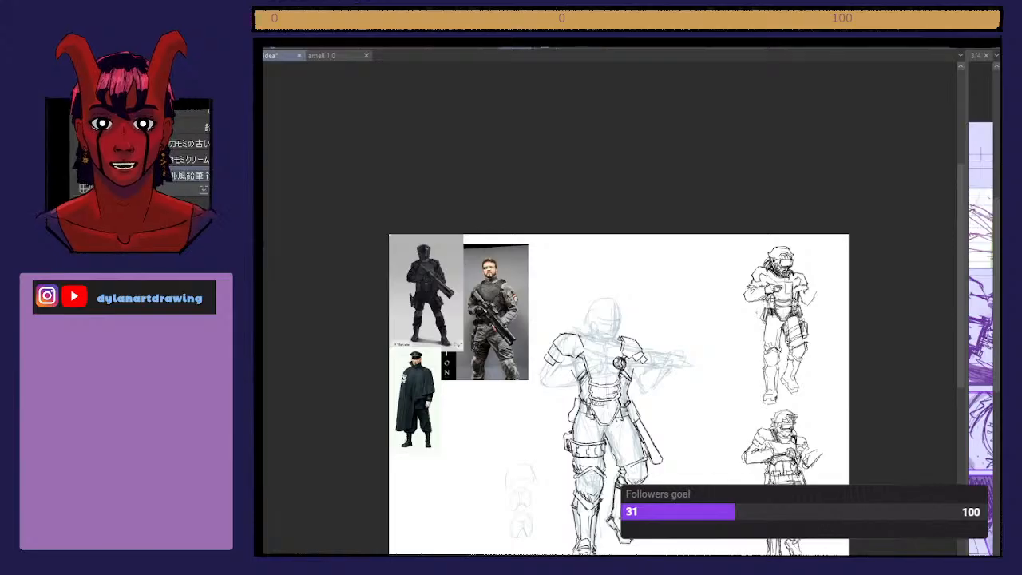
key(ctrl+z)
key(ctrl+z)
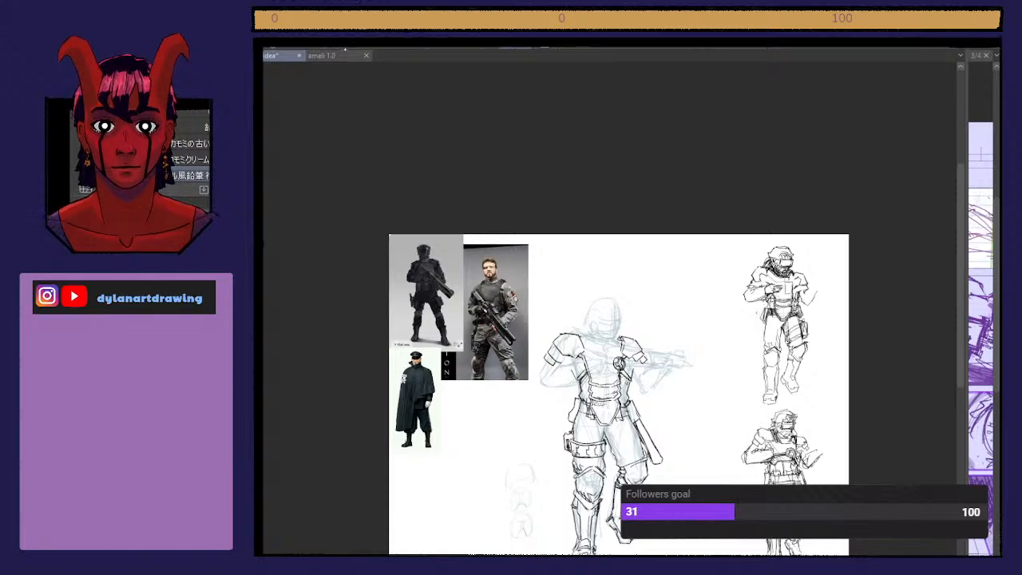
Step: Rework the rim and inner emblem strokes of the round chest badge, undoing the first attempt
key(ctrl+plus)
key(ctrl+plus)
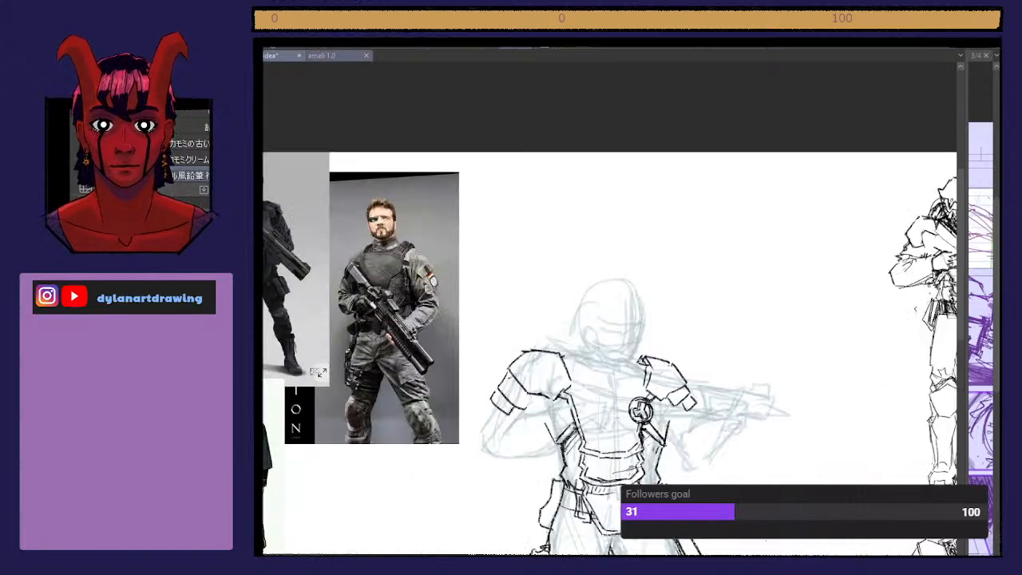
key(ctrl+plus)
drag(621, 401, 638, 425)
drag(635, 396, 660, 437)
mouse_move(651, 397)
mouse_down()
mouse_move(667, 440)
mouse_move(674, 432)
mouse_up()
mouse_move(658, 390)
mouse_down()
mouse_move(678, 424)
mouse_move(646, 456)
mouse_up()
key(ctrl+z)
key(ctrl+z)
key(ctrl+z)
drag(625, 391, 659, 448)
mouse_move(641, 397)
mouse_down()
mouse_move(665, 447)
mouse_move(668, 437)
mouse_up()
drag(652, 389, 667, 417)
key(ctrl+minus)
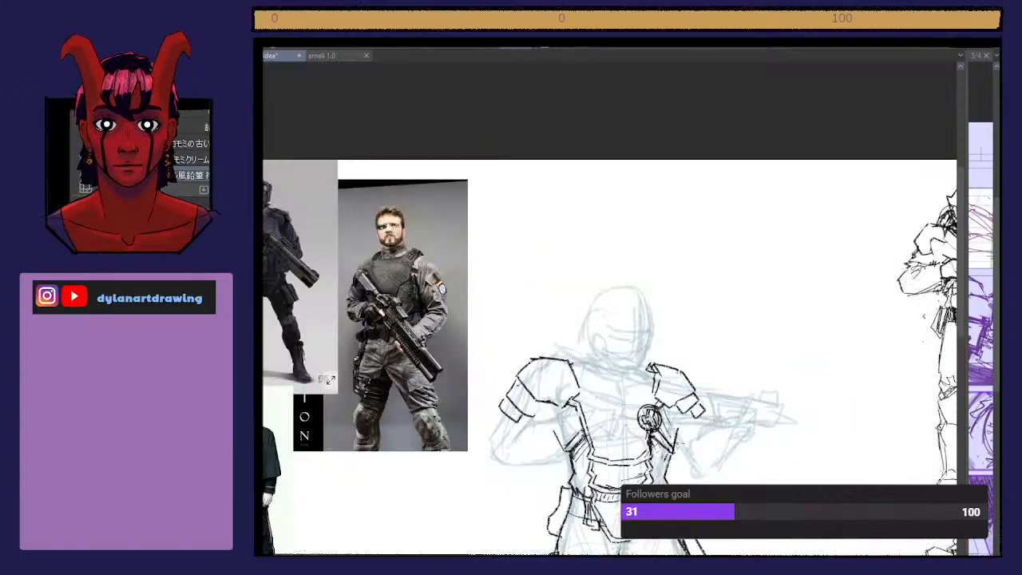
key(ctrl+minus)
Step: Select the helmeted head of the upper finished soldier sketch with a freehand selection
key(ctrl+plus)
key(ctrl+plus)
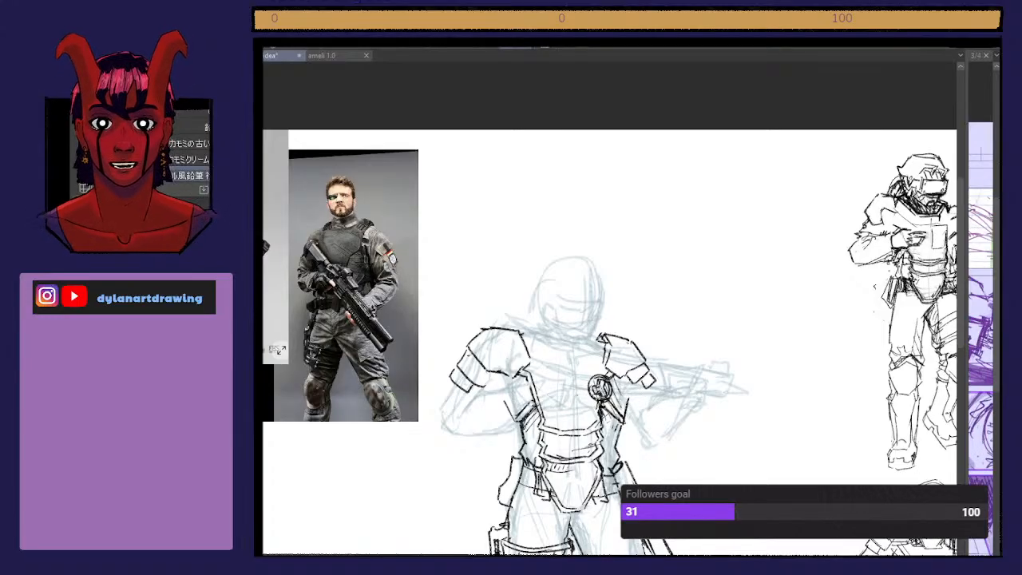
drag(607, 344, 493, 344)
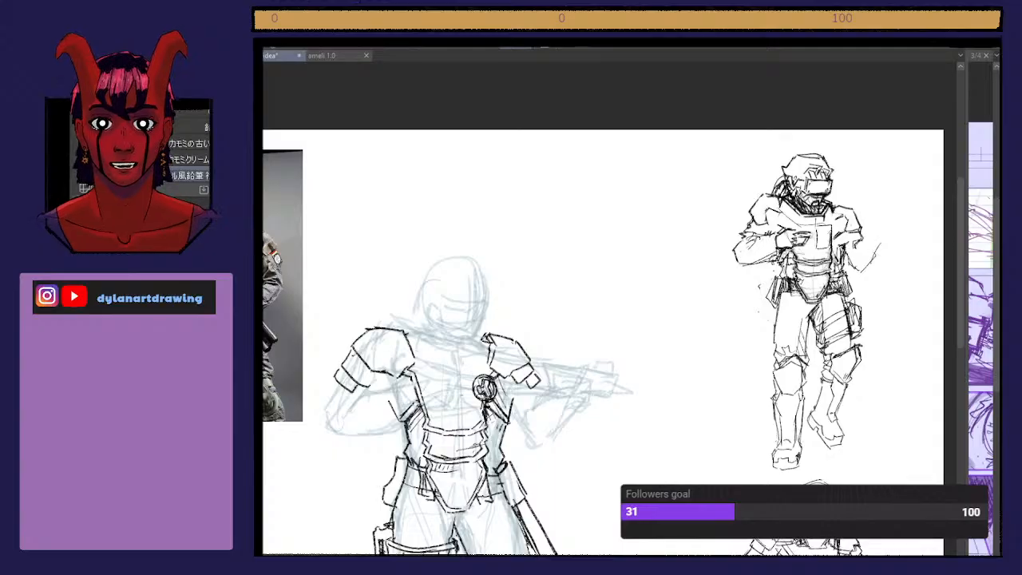
mouse_move(763, 183)
mouse_down()
mouse_move(803, 126)
mouse_move(848, 179)
mouse_move(835, 200)
mouse_move(797, 201)
mouse_up()
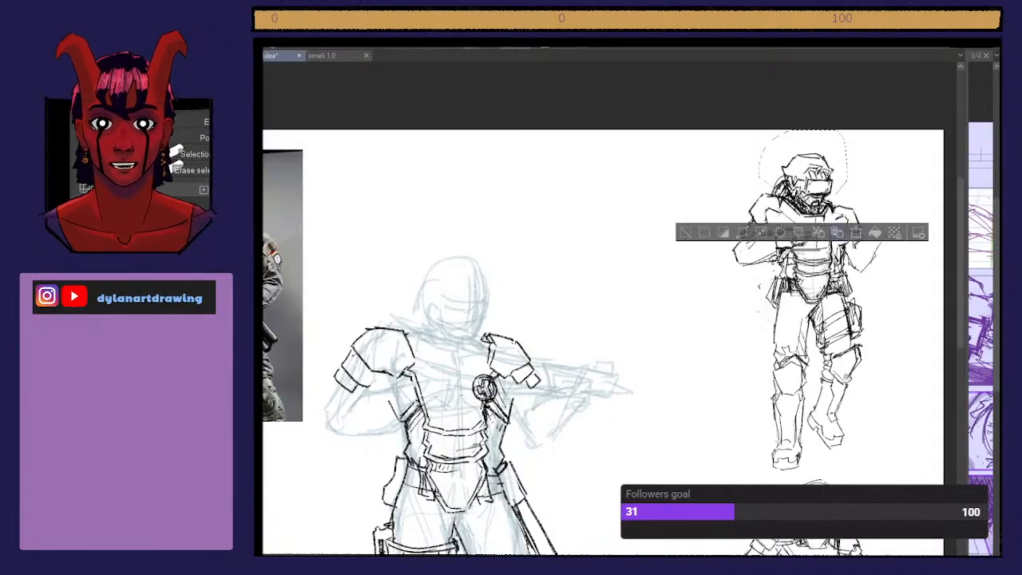
key(ctrl+t)
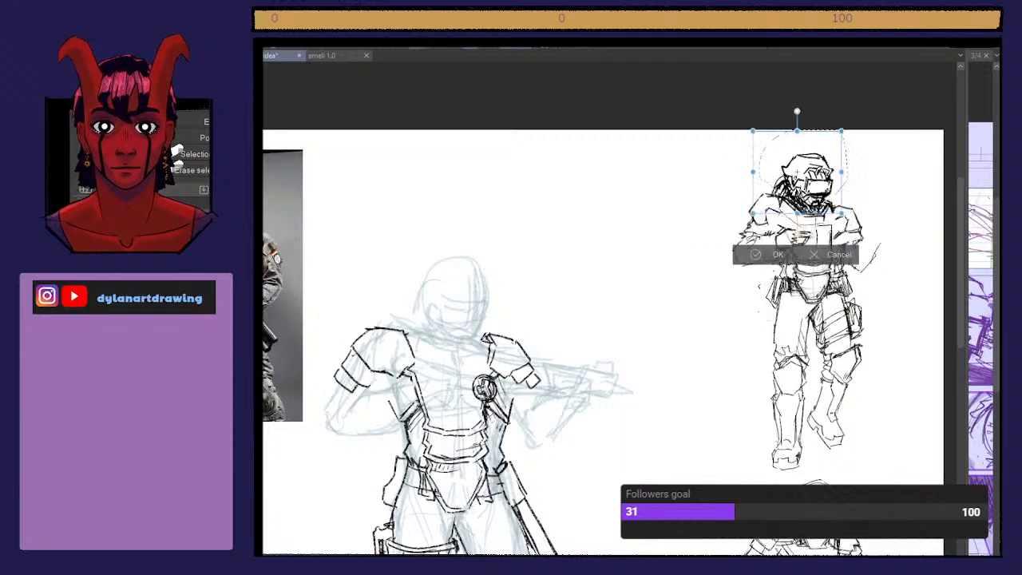
drag(803, 184, 438, 308)
mouse_move(487, 256)
mouse_down()
mouse_move(520, 220)
mouse_move(488, 262)
mouse_up()
drag(511, 226, 520, 218)
drag(499, 257, 488, 273)
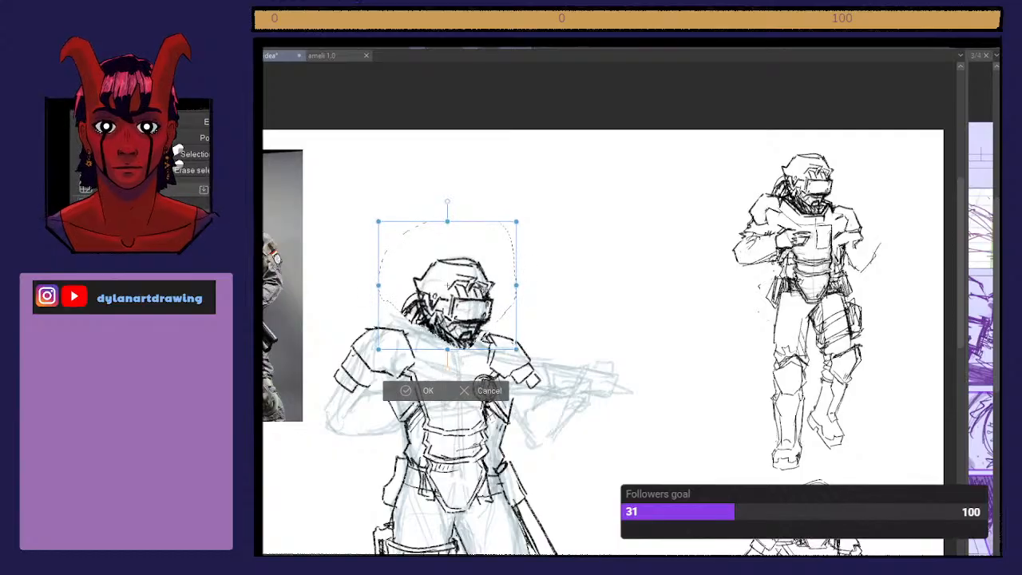
click(466, 389)
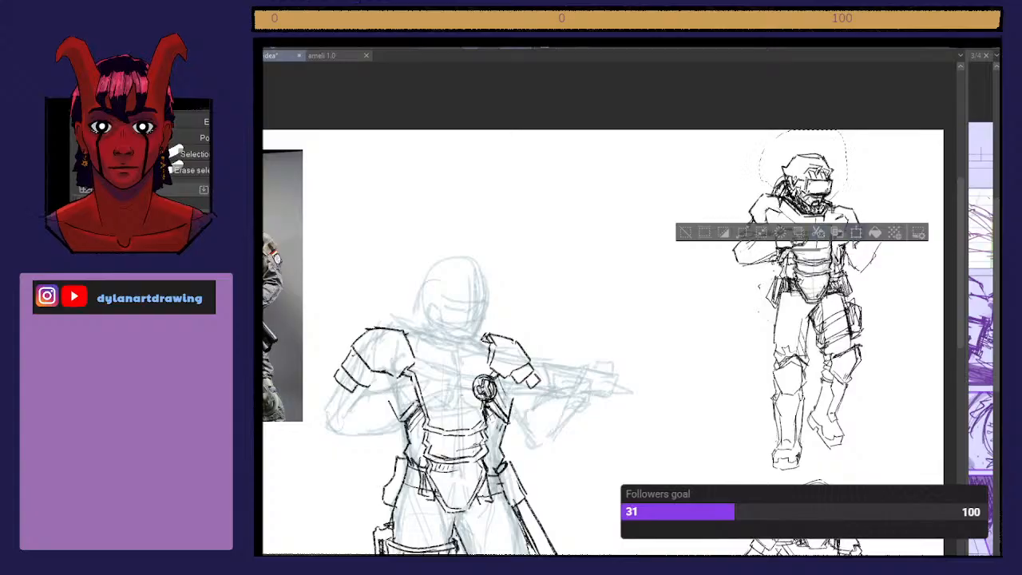
Step: Transfer the selected helmeted head onto the rifle-aiming soldier, enlarging it to fit the faded head sketch
key(ctrl+v)
drag(680, 258, 451, 307)
mouse_move(490, 263)
mouse_down()
mouse_move(534, 222)
mouse_move(485, 246)
mouse_move(490, 254)
mouse_up()
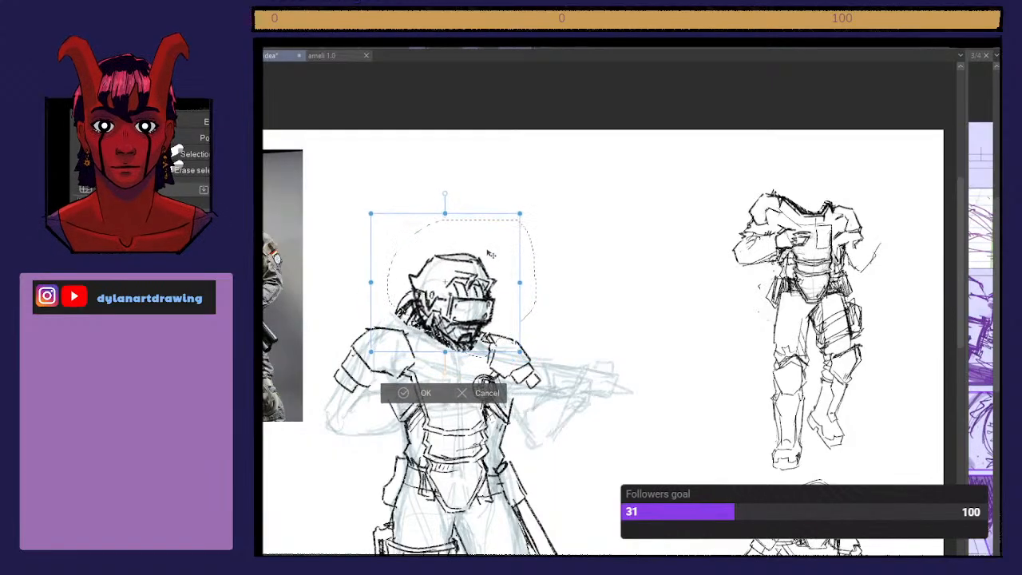
drag(521, 213, 517, 216)
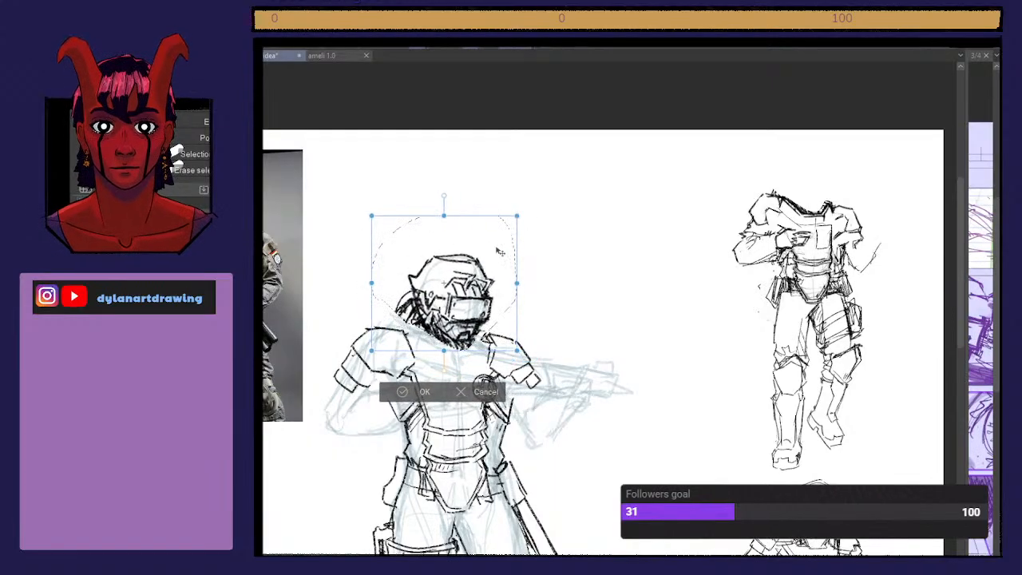
click(404, 391)
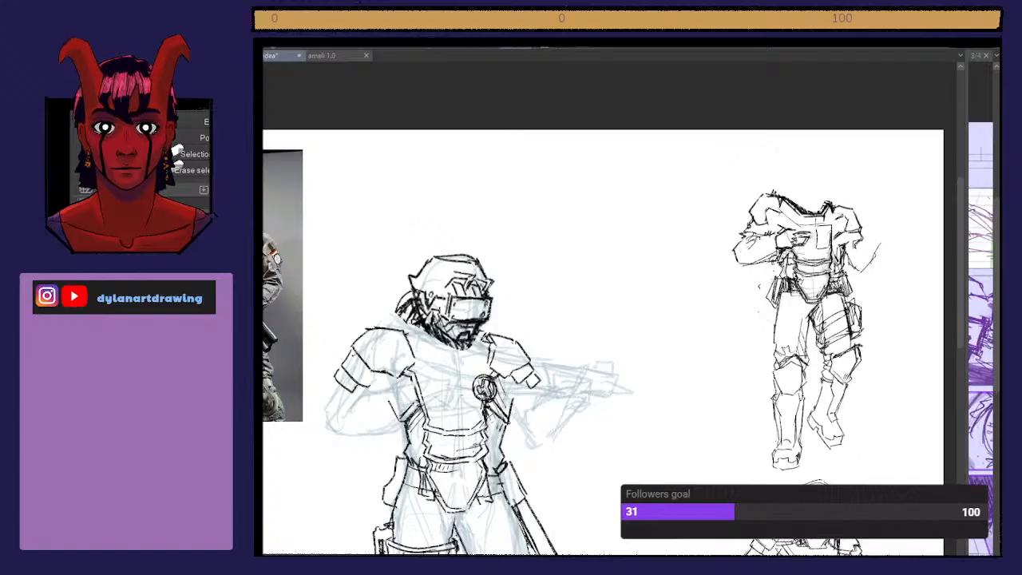
Step: Erase the dark hair and neck lines around the transferred head and clean up its visor and helmet lines
key(e)
mouse_move(431, 339)
mouse_down()
mouse_move(446, 353)
mouse_move(441, 342)
mouse_move(471, 350)
mouse_move(487, 332)
mouse_move(471, 345)
mouse_move(485, 338)
mouse_move(415, 332)
mouse_move(396, 286)
mouse_move(414, 338)
mouse_move(398, 278)
mouse_move(414, 327)
mouse_move(407, 292)
mouse_move(420, 315)
mouse_up()
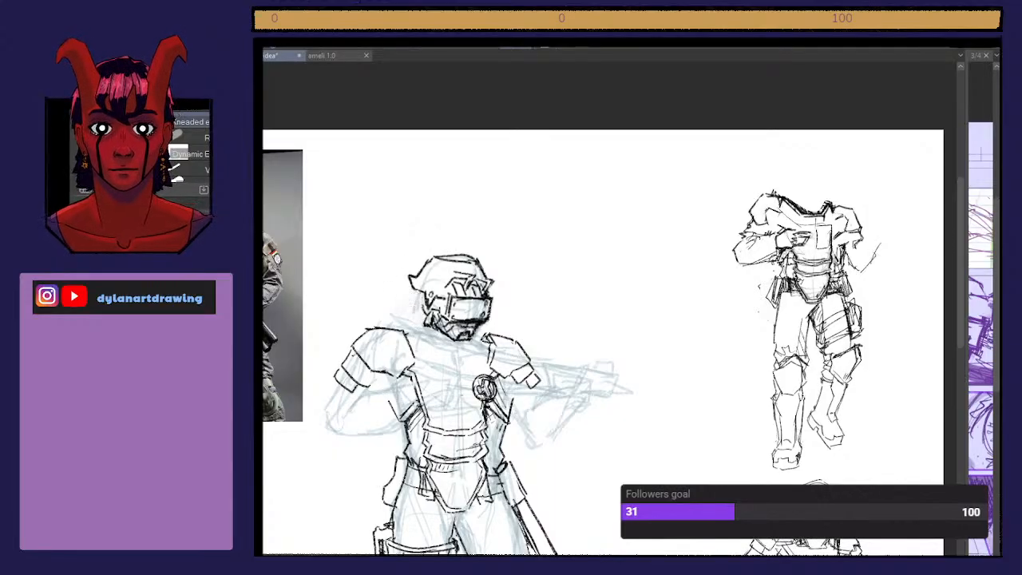
drag(487, 313, 465, 315)
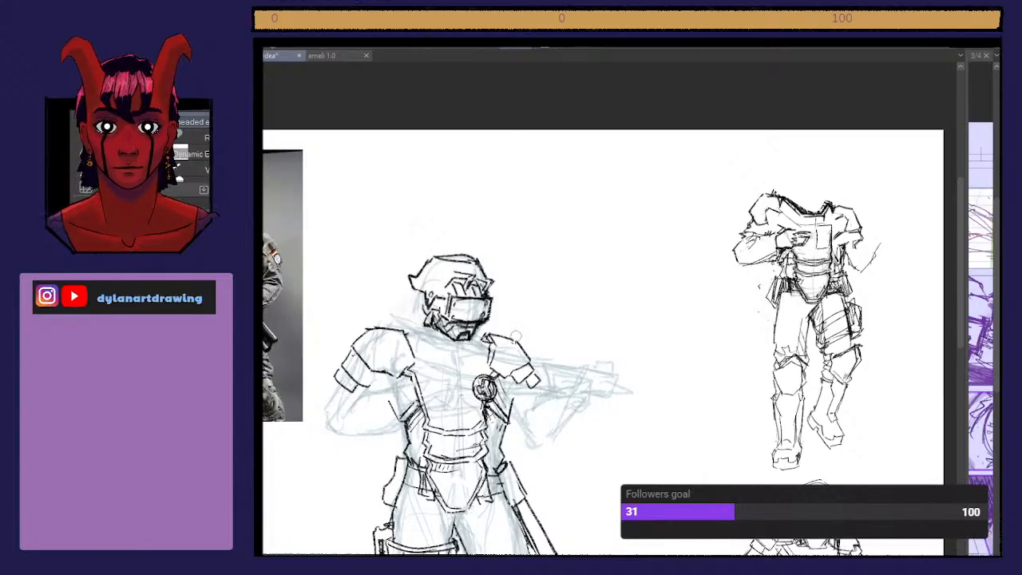
drag(449, 267, 467, 264)
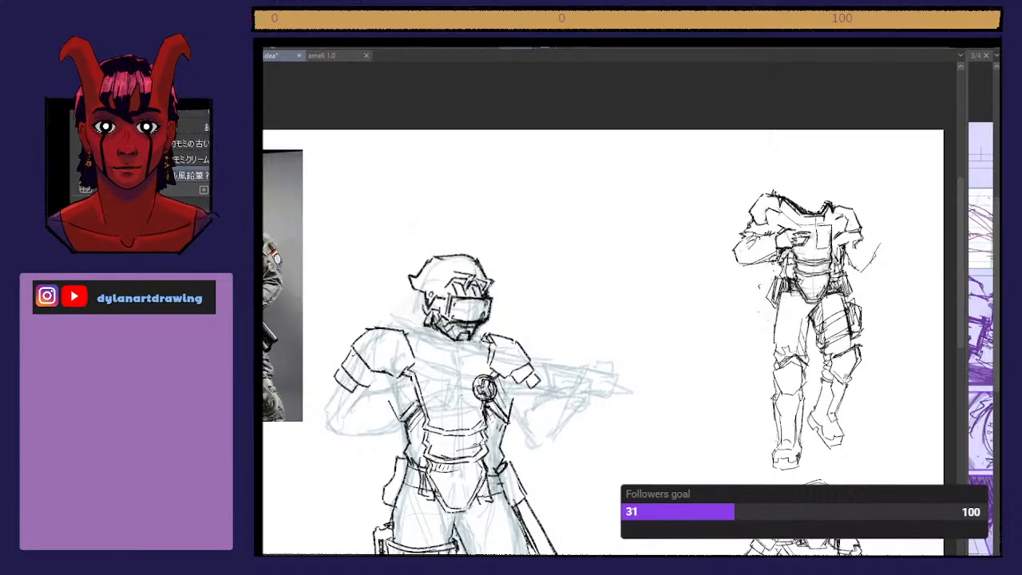
drag(429, 179, 437, 237)
mouse_move(511, 178)
mouse_down()
mouse_move(513, 238)
mouse_move(559, 238)
mouse_up()
drag(569, 190, 569, 272)
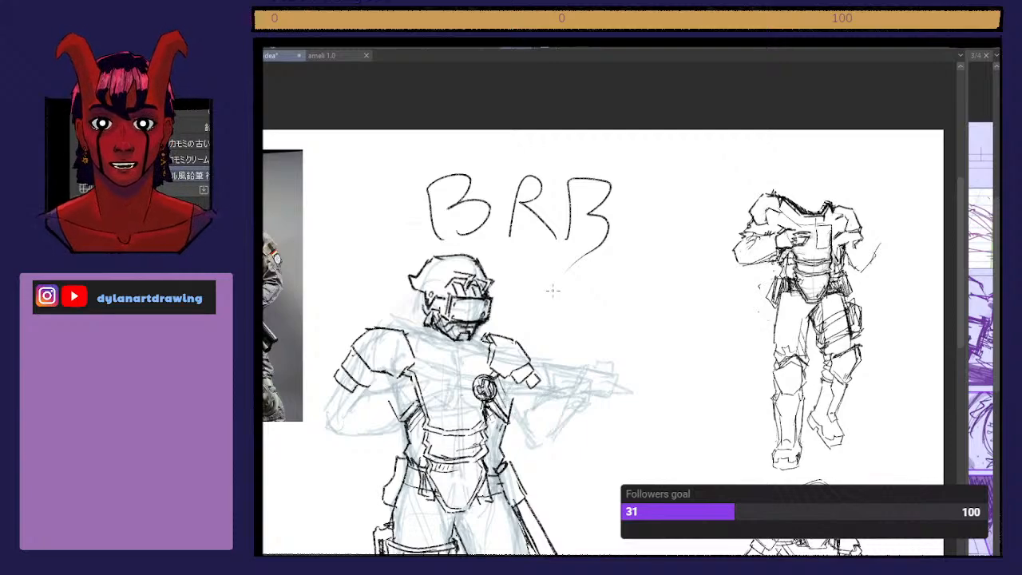
key(ctrl+z)
key(ctrl+z)
key(ctrl+z)
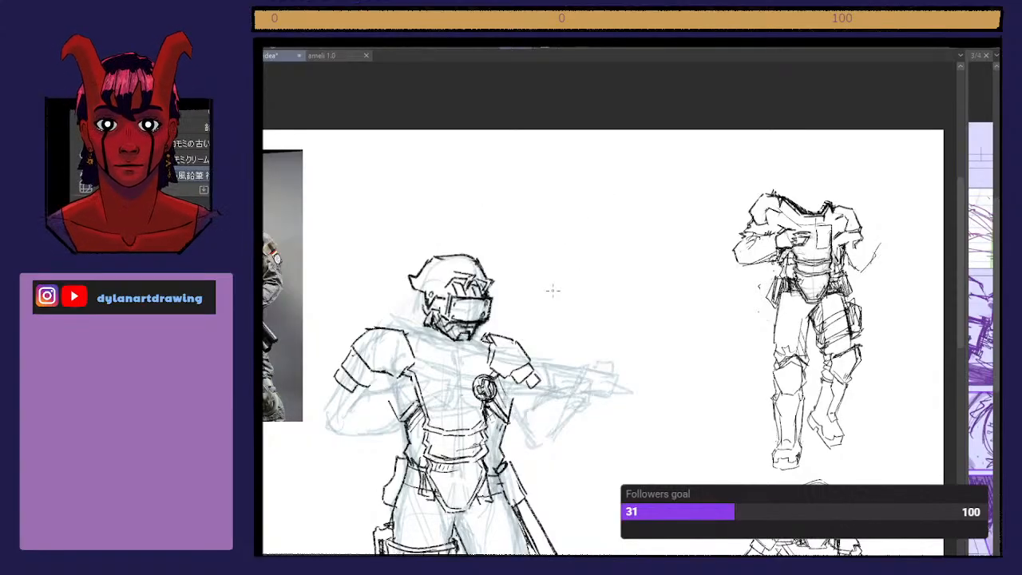
key(e)
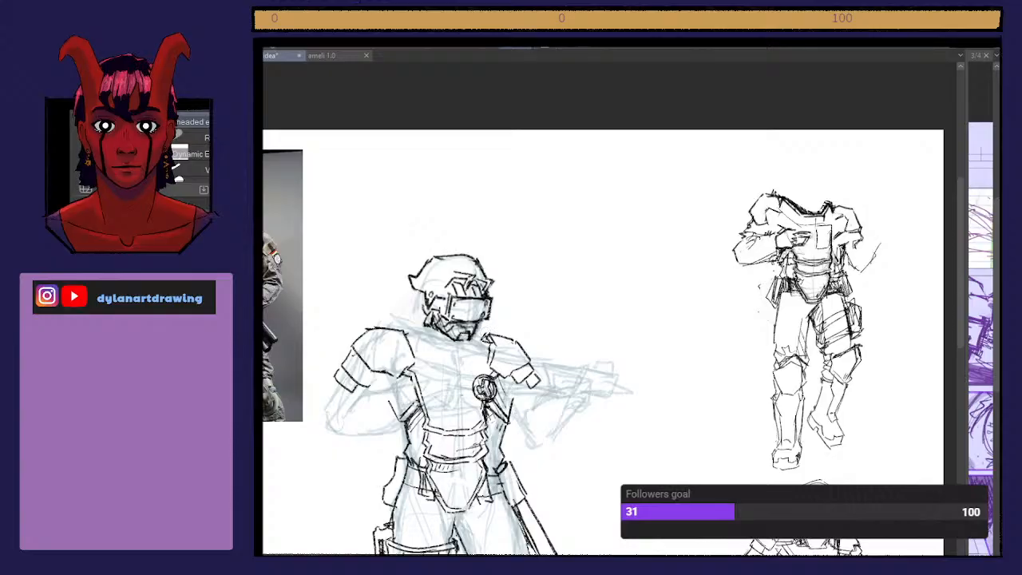
Step: Draw a round helmeted head with a square visor on the headless upper soldier sketch
key(p)
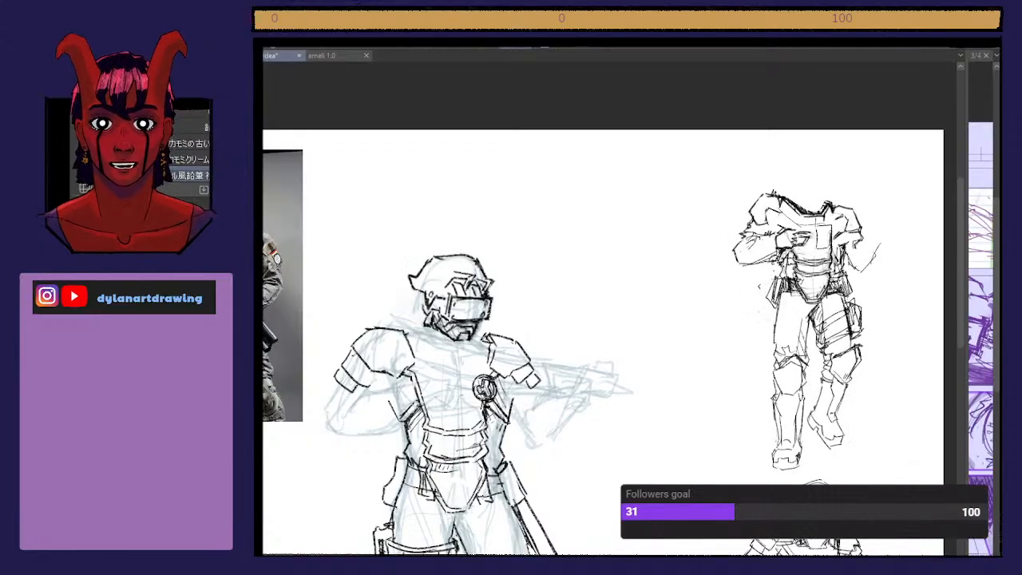
mouse_move(809, 160)
mouse_down()
mouse_move(789, 192)
mouse_move(802, 189)
mouse_move(814, 206)
mouse_move(801, 190)
mouse_up()
mouse_move(802, 175)
mouse_down()
mouse_move(830, 177)
mouse_move(831, 193)
mouse_up()
drag(805, 192, 830, 194)
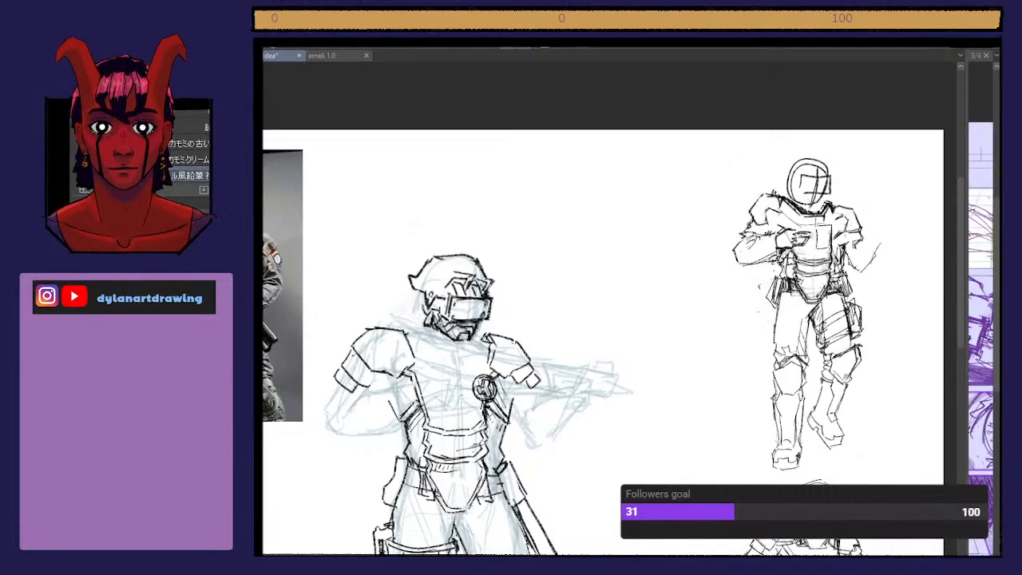
scroll(924, 392, down, 4)
scroll(924, 392, up, 1)
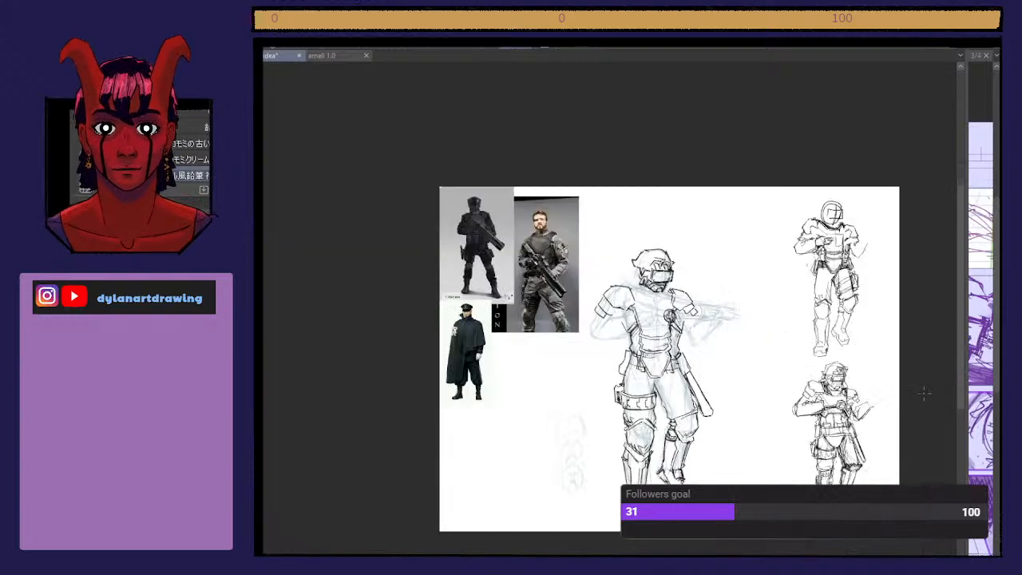
scroll(919, 392, up, 1)
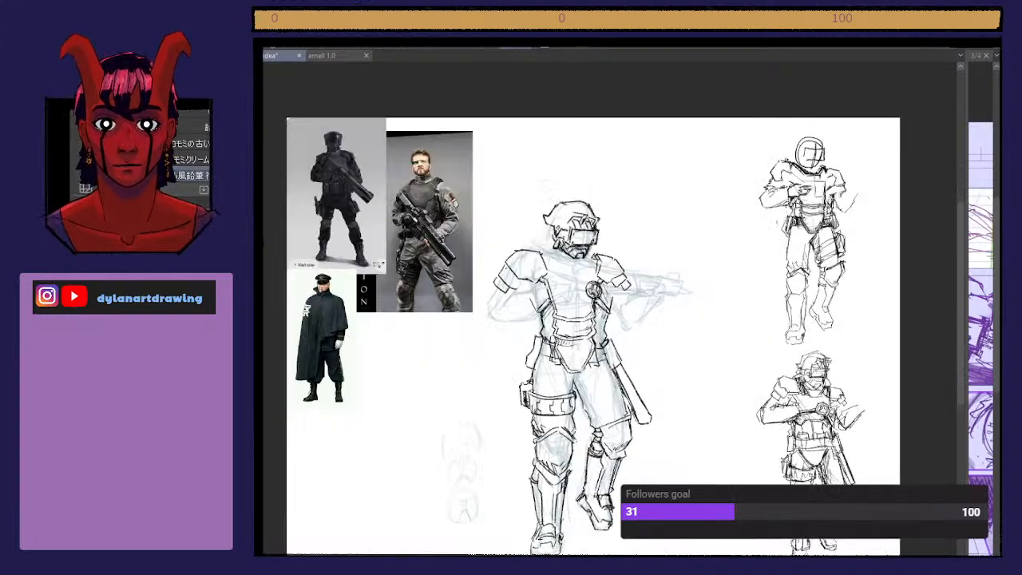
key(m)
mouse_move(559, 263)
mouse_down()
mouse_move(605, 172)
mouse_move(610, 233)
mouse_move(597, 243)
mouse_up()
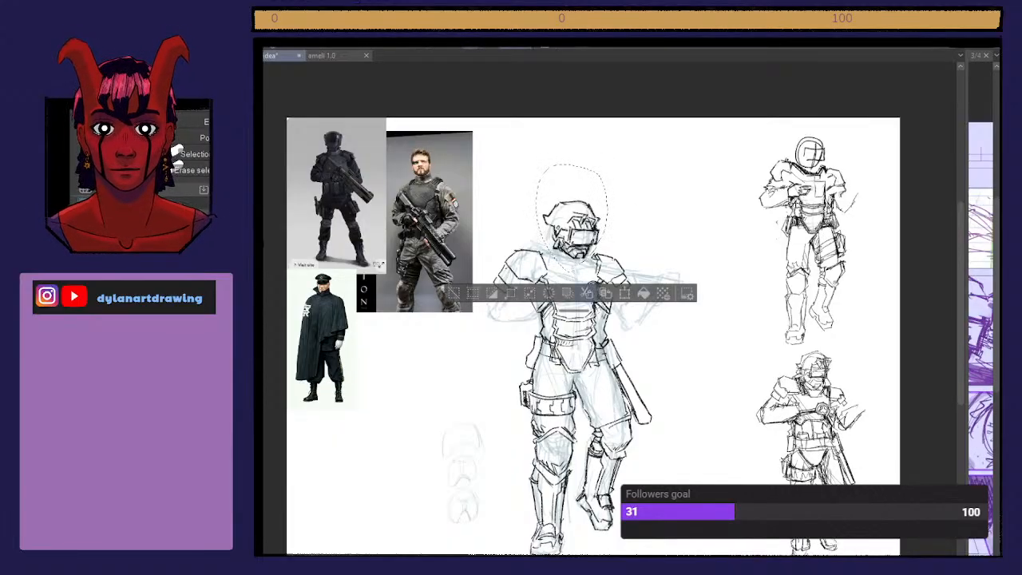
key(ctrl+d)
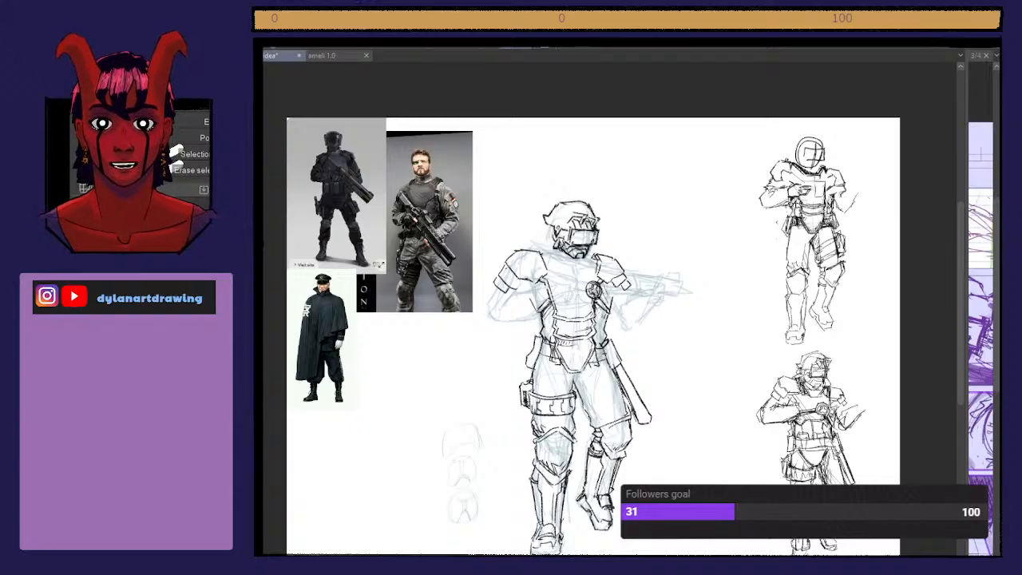
Step: Sketch a high armoured collar around the neck of the large soldier, between the shoulder plates
key(ctrl+plus)
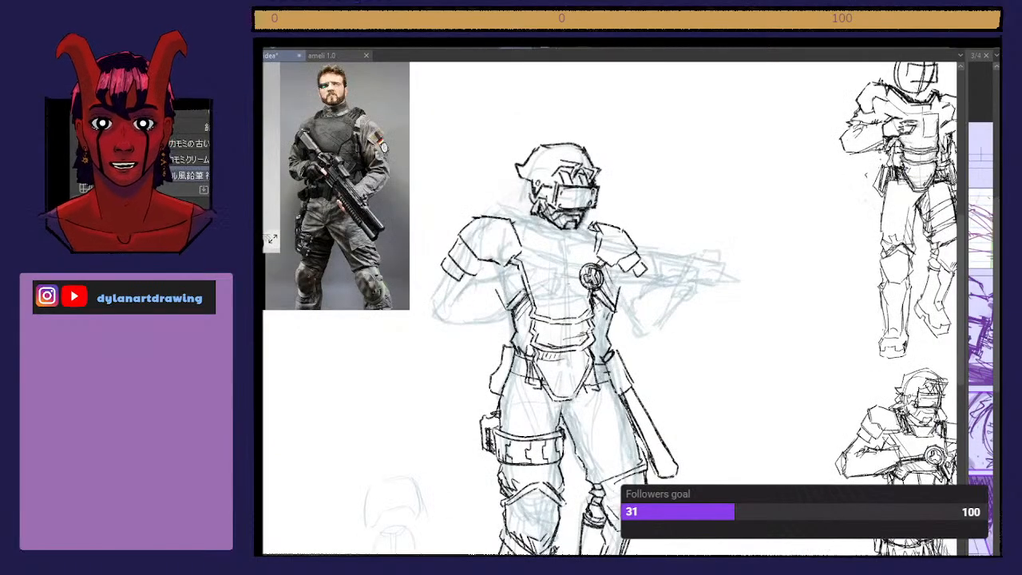
key(ctrl+plus)
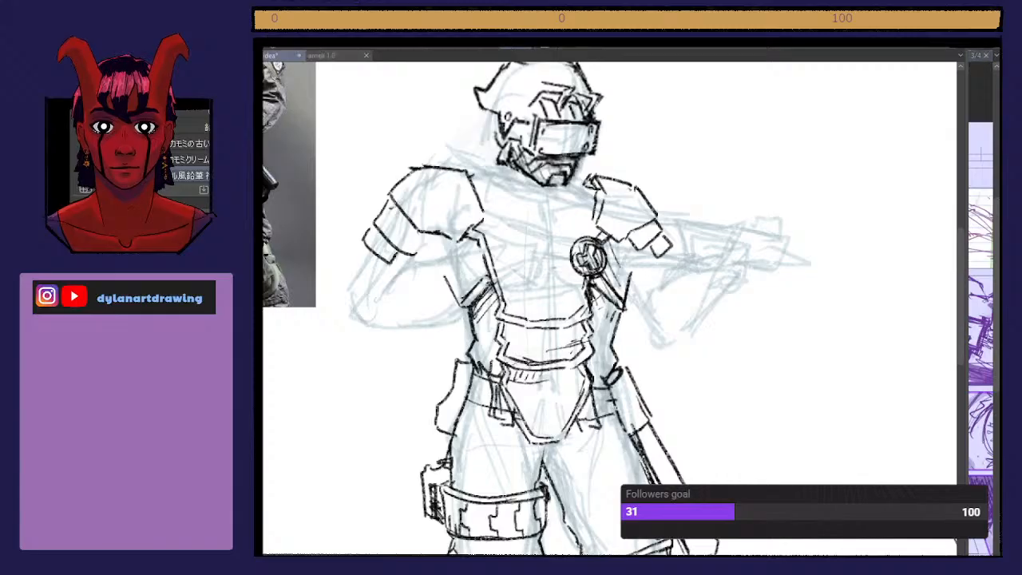
drag(966, 340, 967, 313)
key(ctrl+minus)
key(ctrl+minus)
key(ctrl+minus)
key(ctrl+minus)
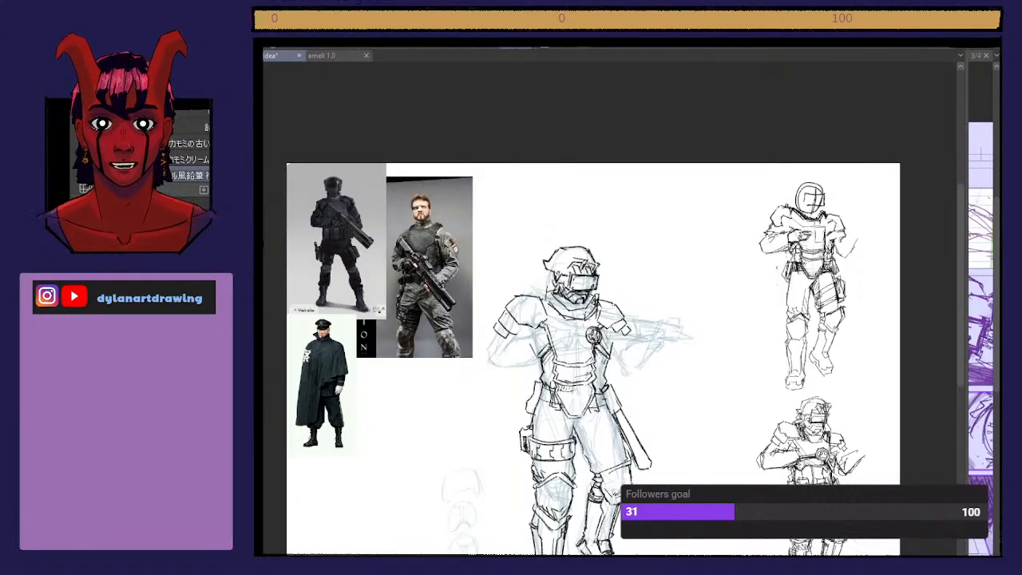
Step: Erase the front of the large soldier's collar and redraw its rim and lower edge beneath the chin
scroll(583, 316, up, 2)
scroll(583, 319, up, 2)
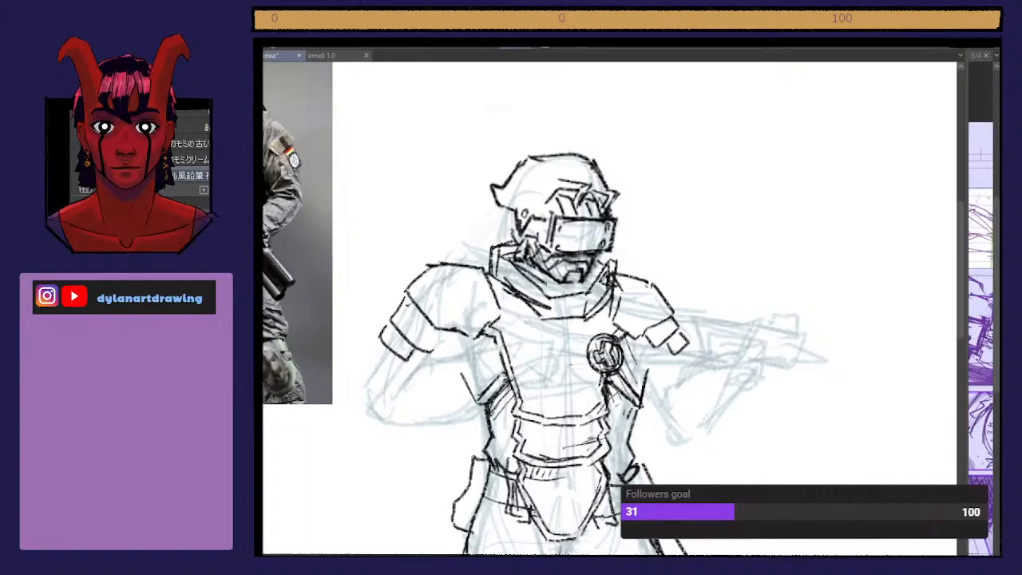
key(e)
mouse_move(548, 310)
mouse_down()
mouse_move(504, 265)
mouse_move(556, 307)
mouse_move(554, 330)
mouse_move(578, 316)
mouse_move(546, 312)
mouse_up()
key(p)
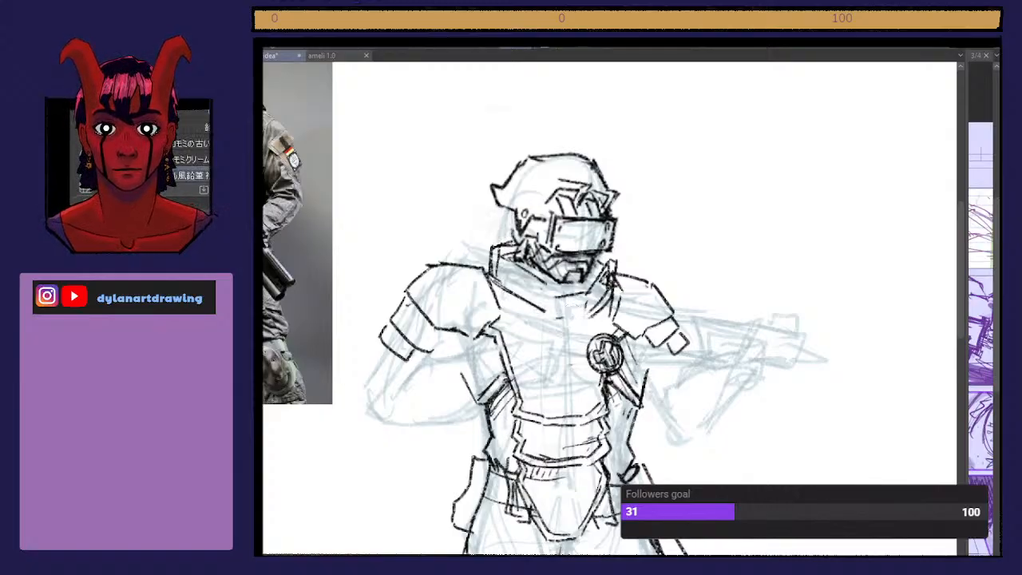
mouse_move(550, 316)
mouse_down()
mouse_move(585, 317)
mouse_move(587, 292)
mouse_up()
key(ctrl+z)
mouse_move(499, 265)
mouse_down()
mouse_move(549, 292)
mouse_move(492, 283)
mouse_move(515, 275)
mouse_move(505, 250)
mouse_move(520, 251)
mouse_move(540, 281)
mouse_move(580, 284)
mouse_up()
drag(588, 288, 618, 259)
drag(588, 313, 594, 294)
drag(535, 304, 540, 292)
mouse_move(495, 289)
mouse_down()
mouse_move(505, 277)
mouse_move(536, 313)
mouse_move(583, 321)
mouse_up()
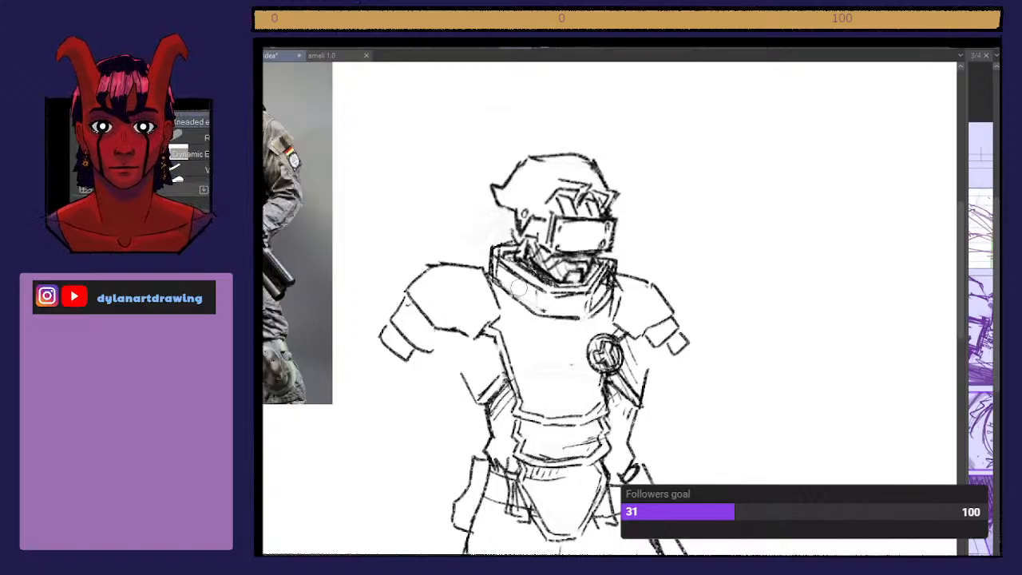
Step: Add panel lines to the front of the collar and clean up the stray strokes along its sides
key(p)
mouse_move(537, 293)
mouse_down()
mouse_move(538, 309)
mouse_move(590, 313)
mouse_up()
drag(606, 278, 597, 293)
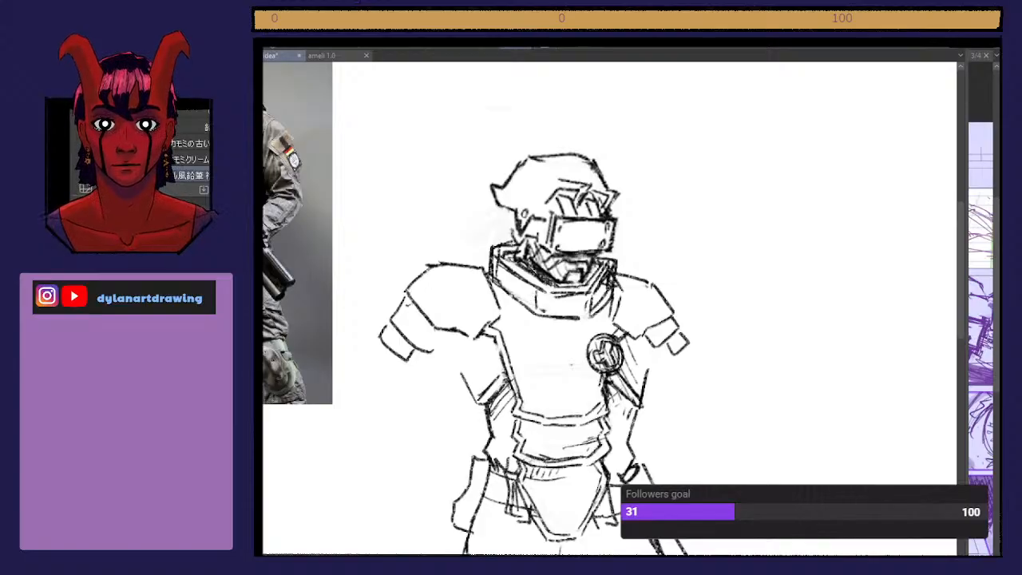
key(e)
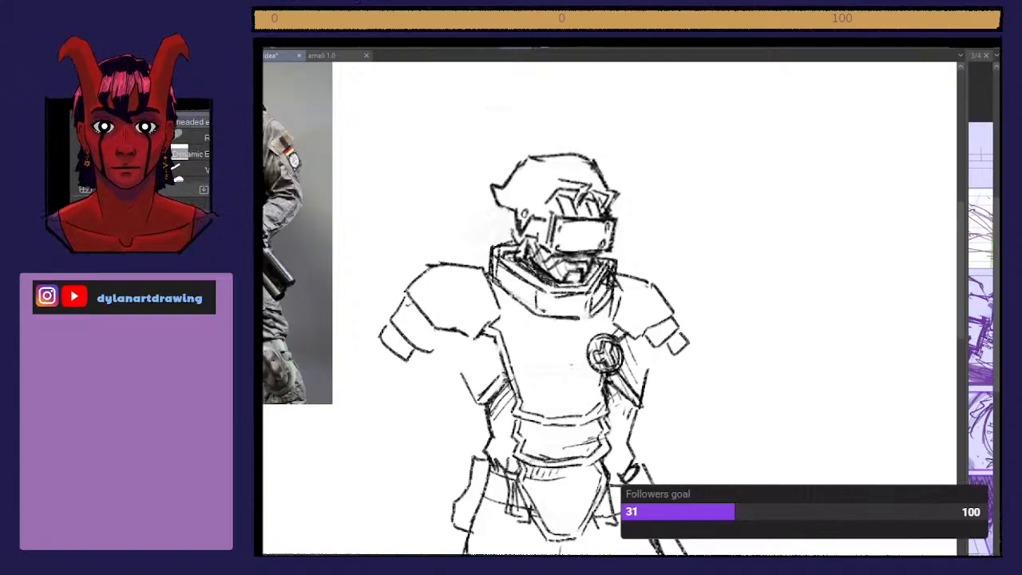
mouse_move(606, 285)
mouse_down()
mouse_move(604, 297)
mouse_move(619, 286)
mouse_move(609, 291)
mouse_move(617, 264)
mouse_up()
mouse_move(600, 307)
mouse_down()
mouse_move(613, 289)
mouse_move(593, 318)
mouse_move(612, 286)
mouse_move(610, 261)
mouse_move(593, 293)
mouse_move(615, 254)
mouse_move(617, 282)
mouse_move(625, 273)
mouse_move(614, 270)
mouse_up()
drag(500, 263, 489, 277)
Step: Try erasing the upper side edge of the breastplate and the strokes around the chest badge
key(ctrl+minus)
key(ctrl+minus)
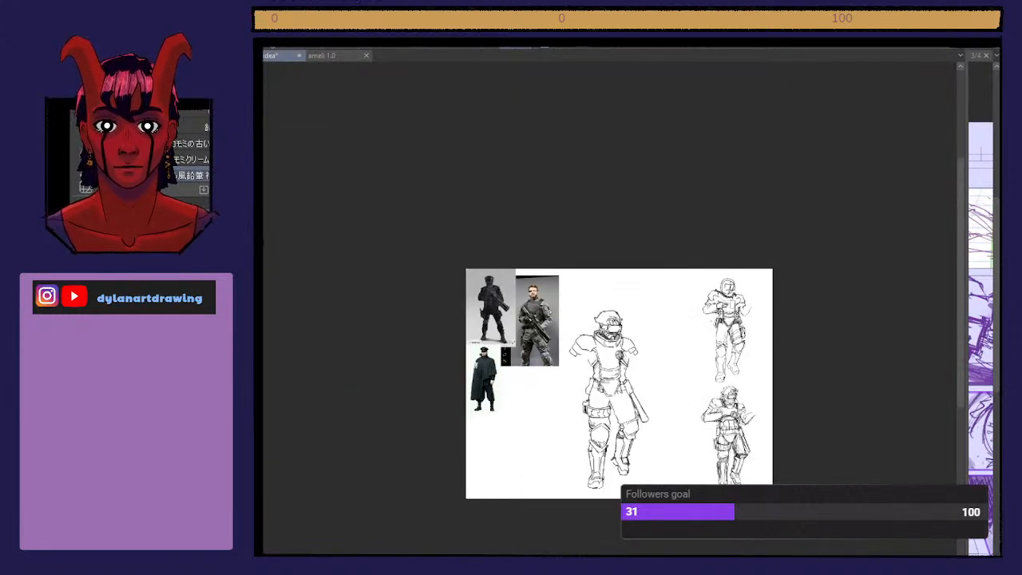
key(ctrl+plus)
key(ctrl+plus)
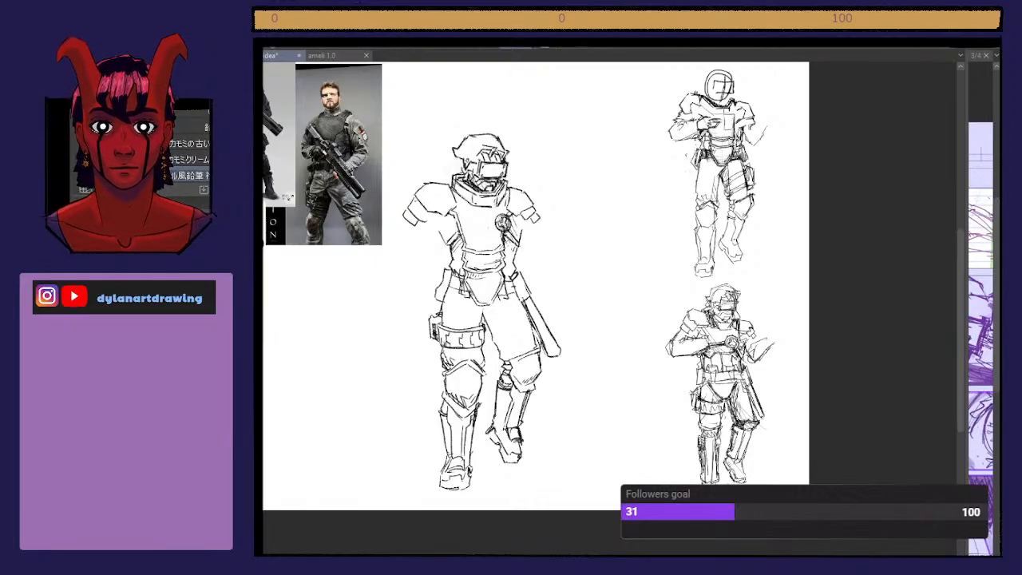
scroll(724, 481, up, 1)
drag(724, 481, 936, 481)
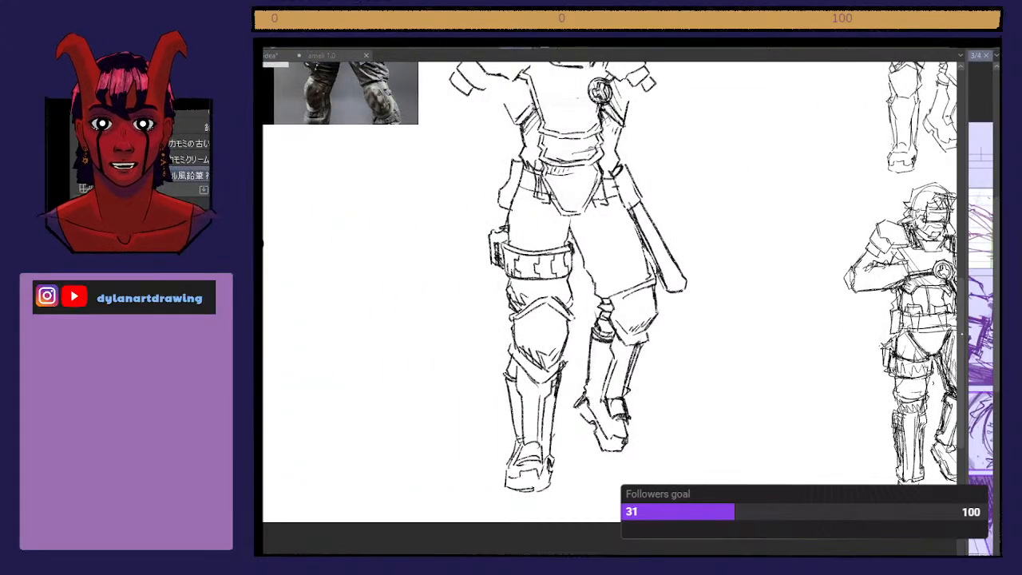
scroll(611, 307, up, 3)
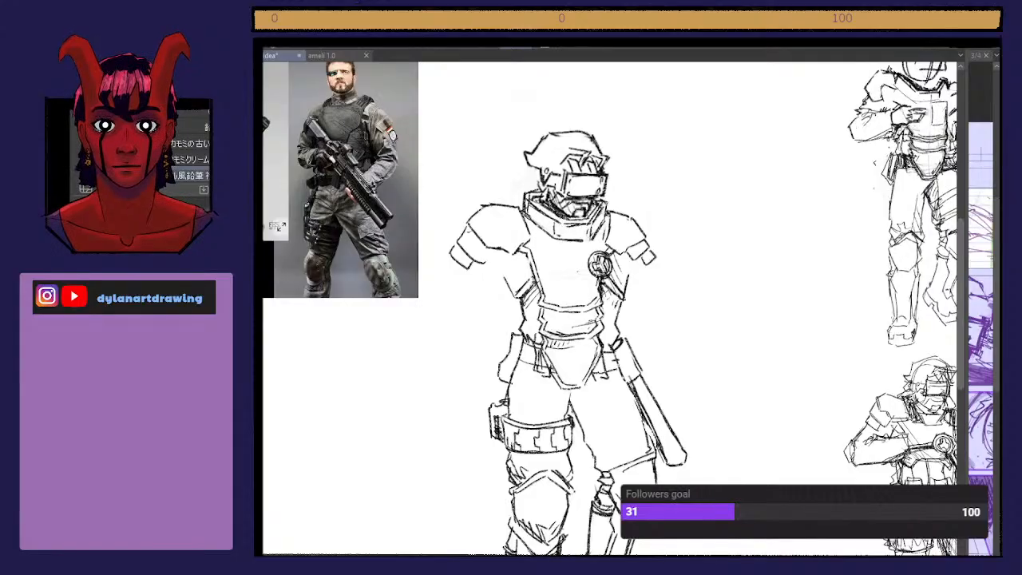
key(e)
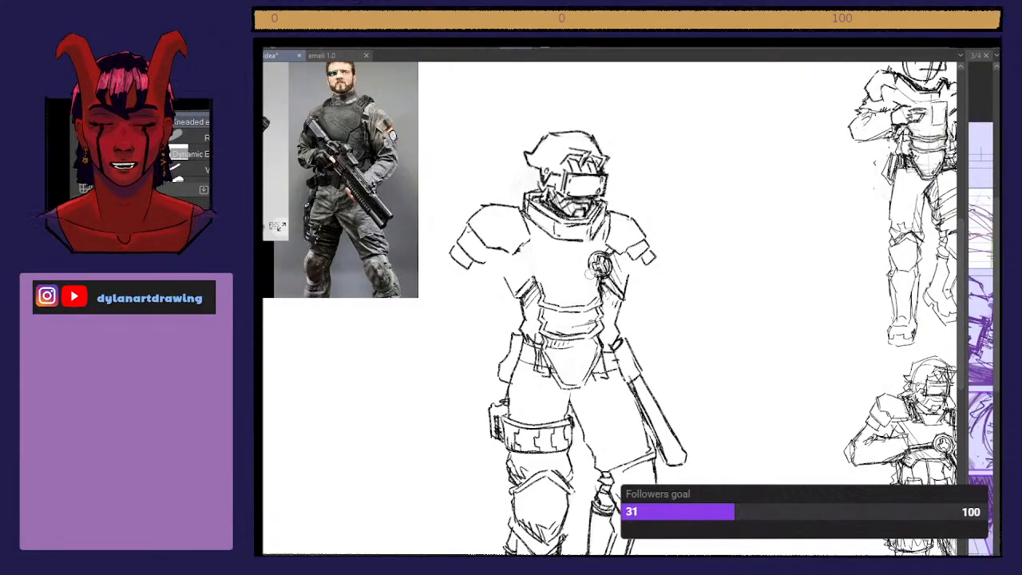
key(p)
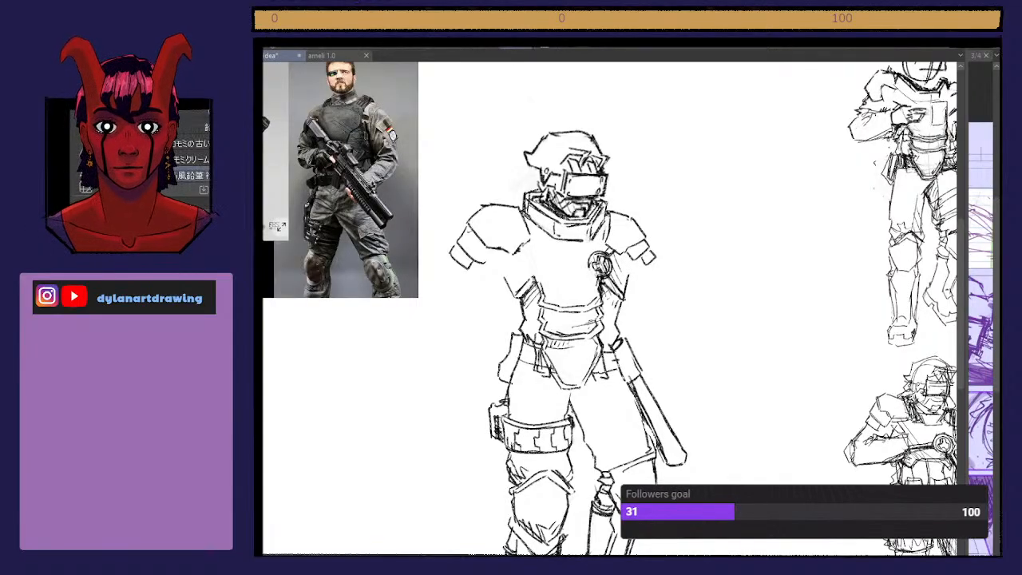
key(ctrl+0)
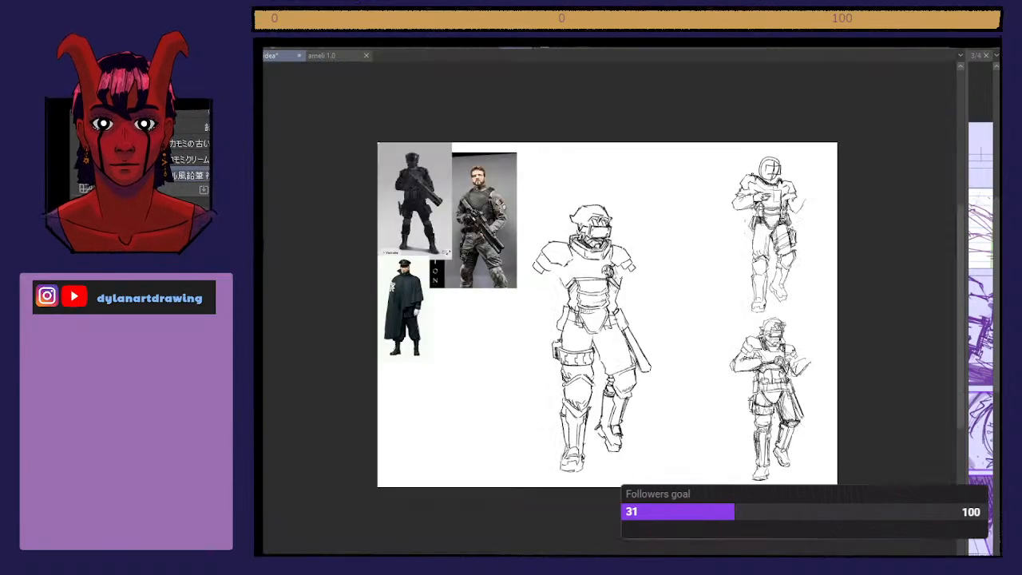
Step: Try a horizontal lower edge across the chest plate below the badge, and undo the chest changes
scroll(616, 280, up, 1)
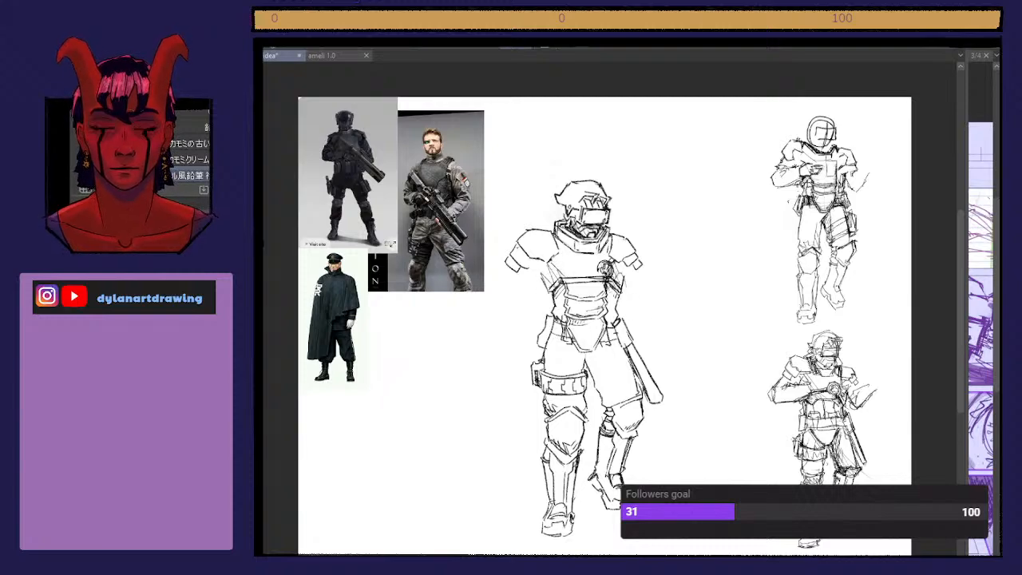
scroll(833, 520, down, 3)
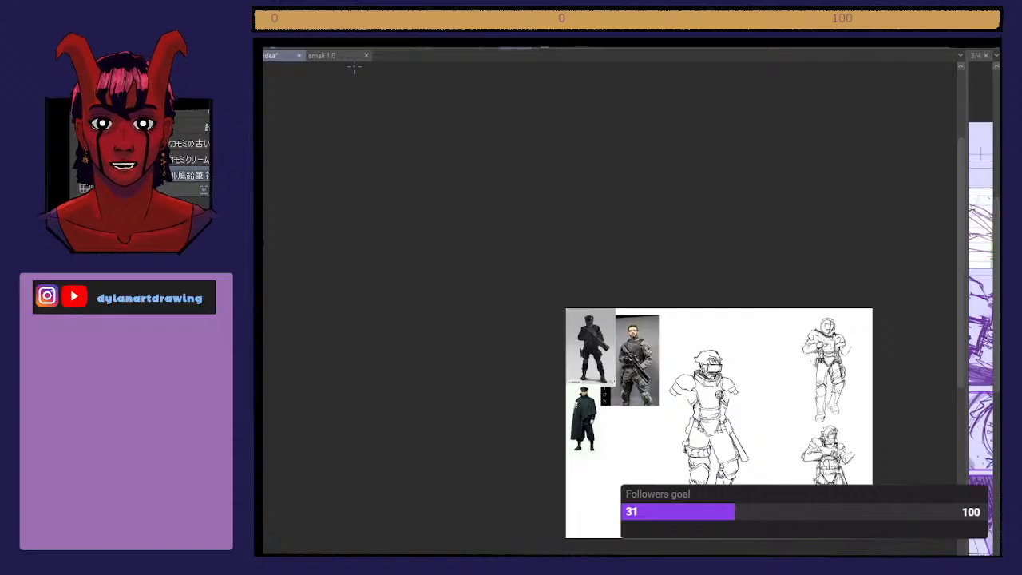
key(ctrl+plus)
key(ctrl+z)
mouse_move(764, 445)
mouse_down()
mouse_move(802, 444)
mouse_move(806, 456)
mouse_up()
drag(764, 434, 751, 455)
drag(810, 441, 805, 450)
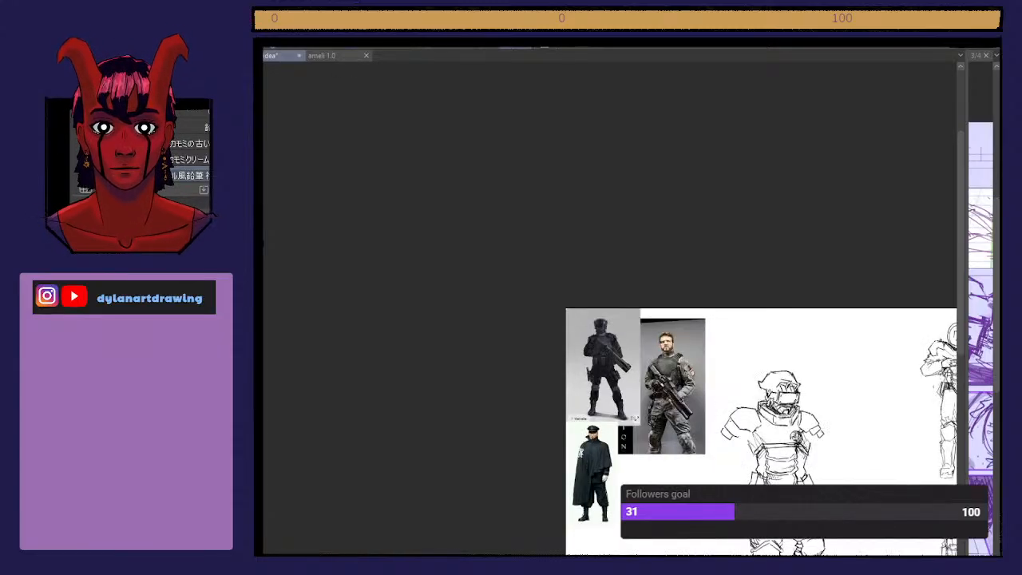
key(ctrl+z)
key(ctrl+z)
key(ctrl+z)
key(ctrl+z)
key(ctrl+z)
key(ctrl+z)
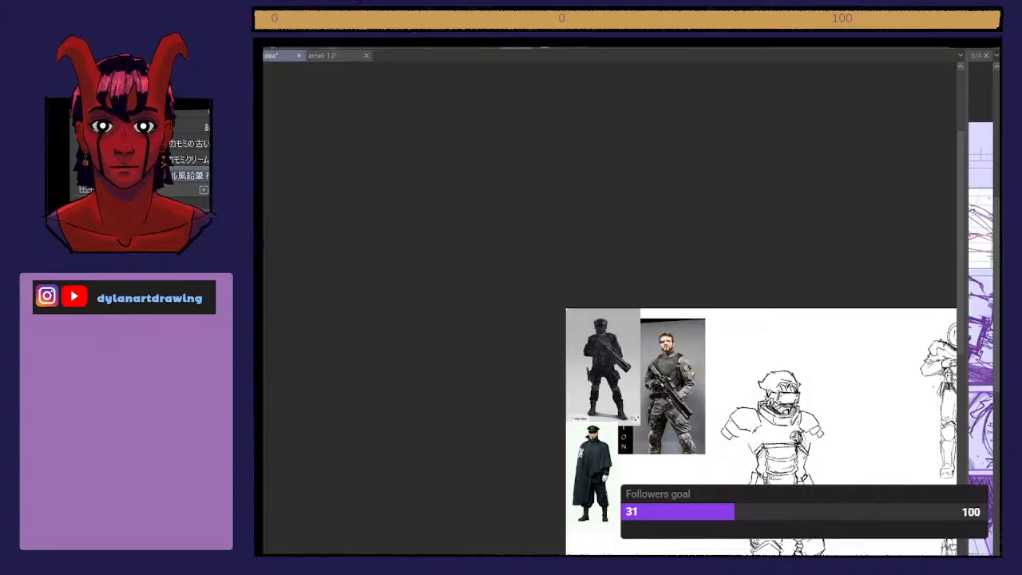
key(ctrl+z)
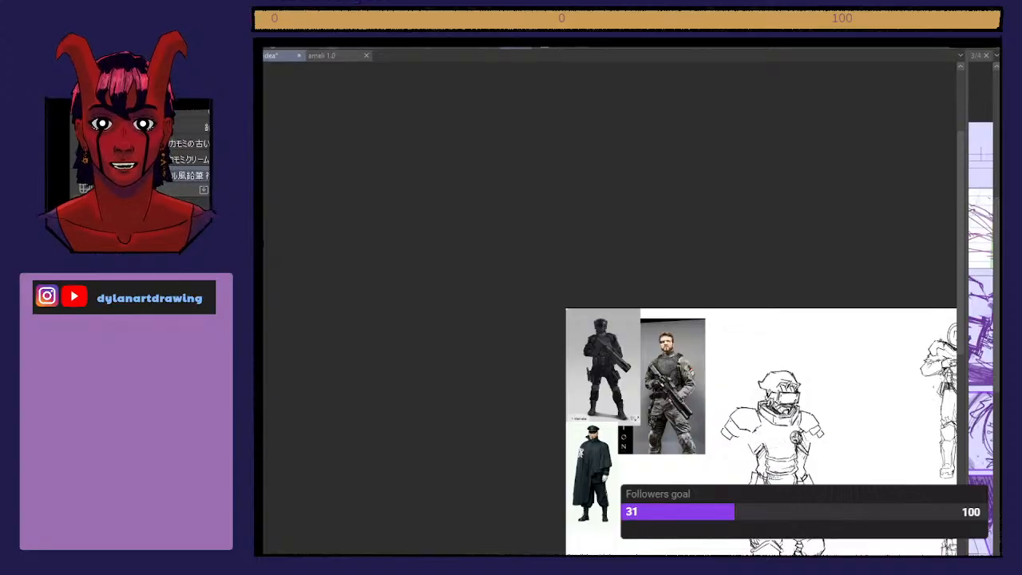
Step: Redraw the side edge of the breastplate running down from the shoulder armour to the waist
drag(765, 427, 756, 443)
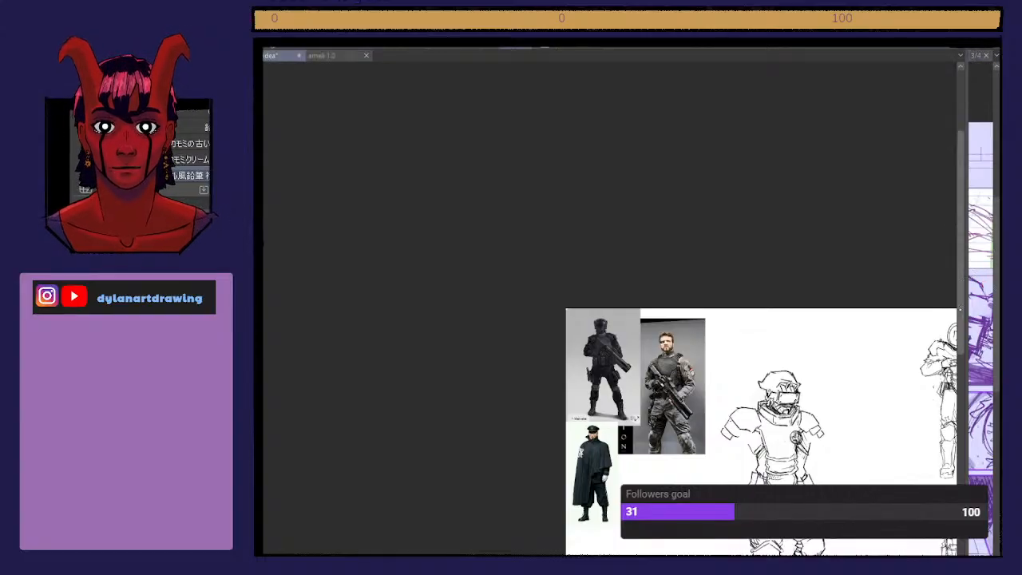
scroll(765, 359, down, 5)
key(ctrl+plus)
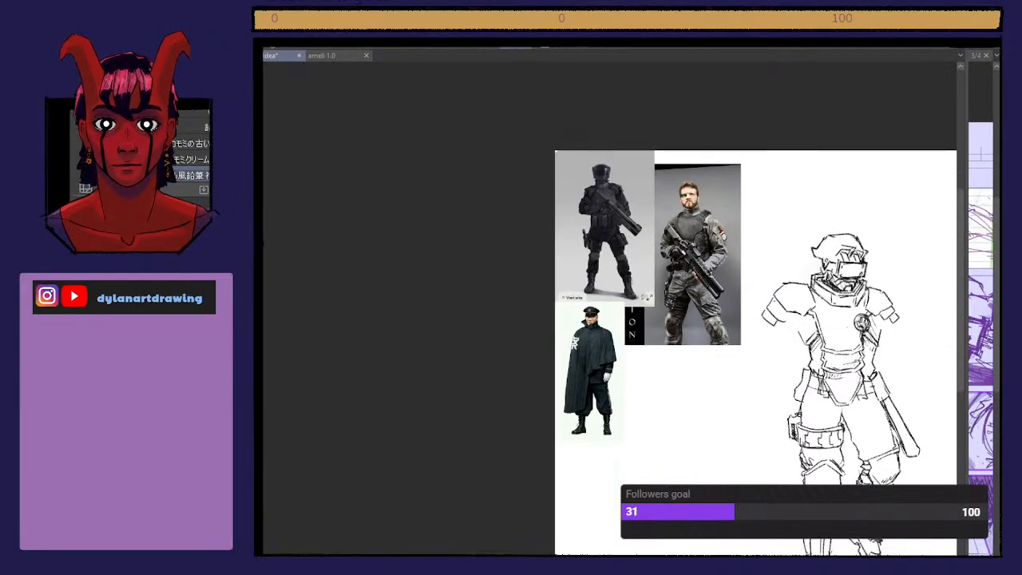
key(ctrl+plus)
scroll(610, 312, right, 10)
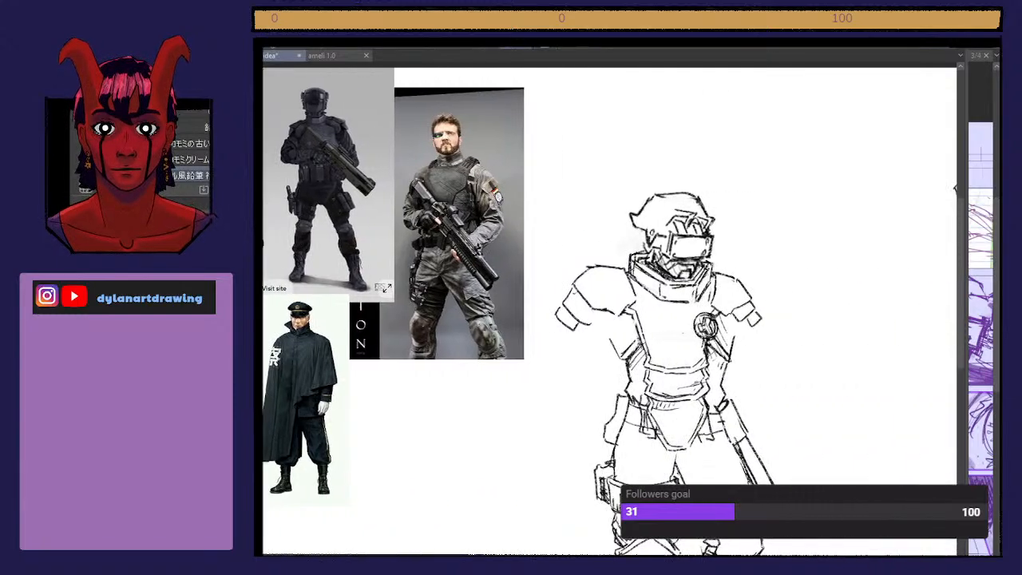
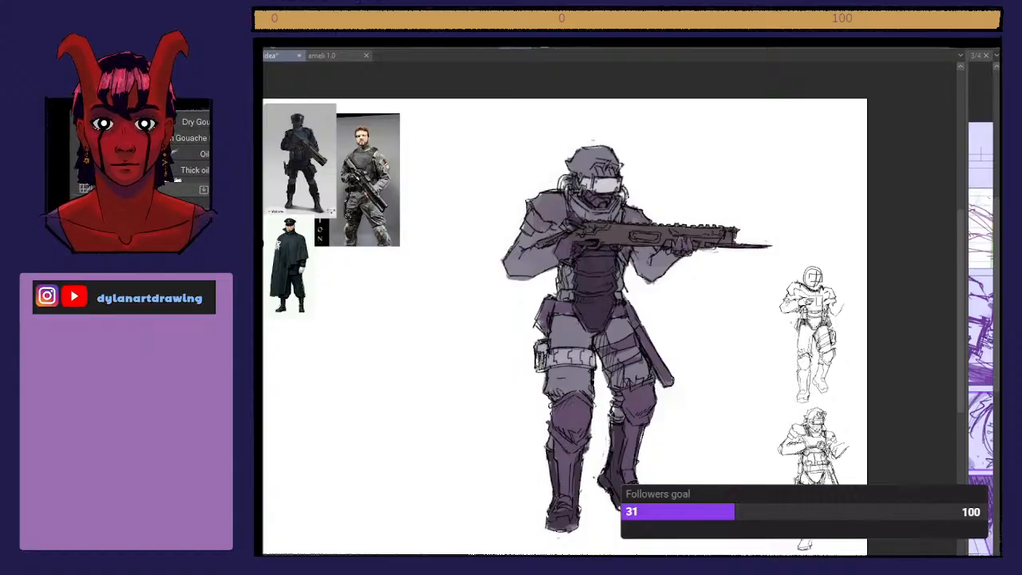
Step: Touch up the purple-grey colouring along the underside of the large soldier's forward forearm beneath the rifle
key(e)
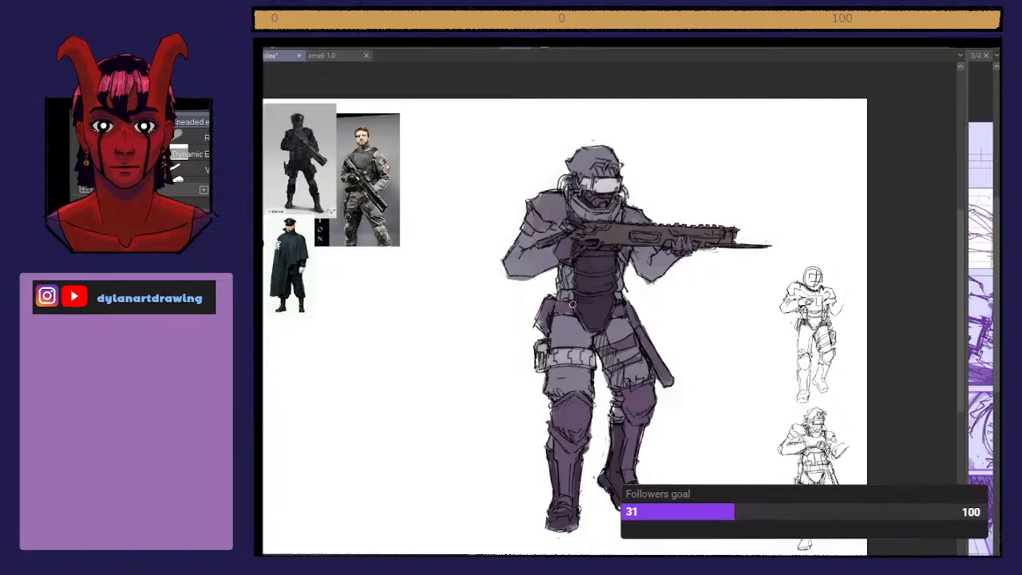
key(b)
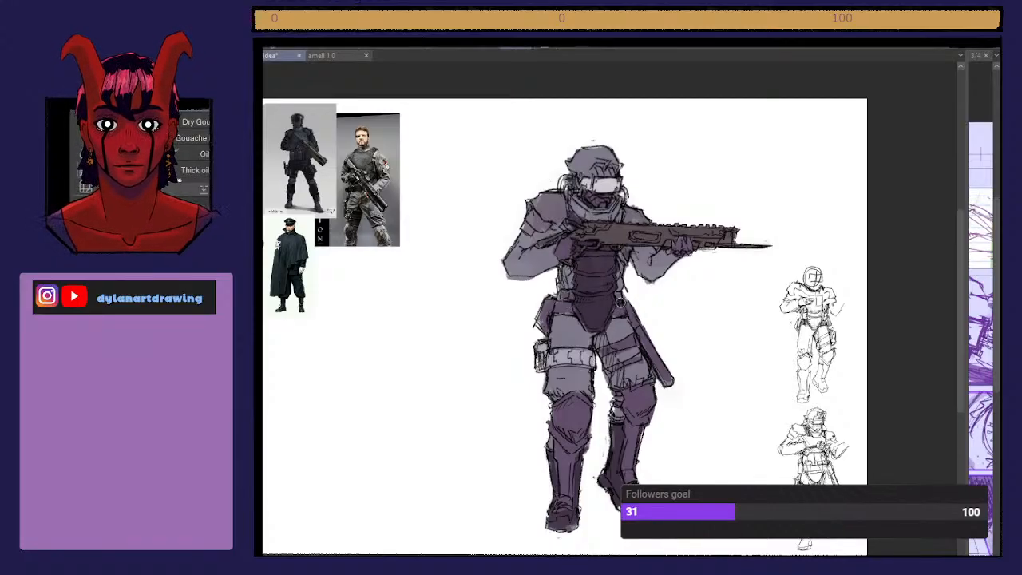
mouse_move(639, 280)
mouse_down()
mouse_move(643, 255)
mouse_move(684, 262)
mouse_up()
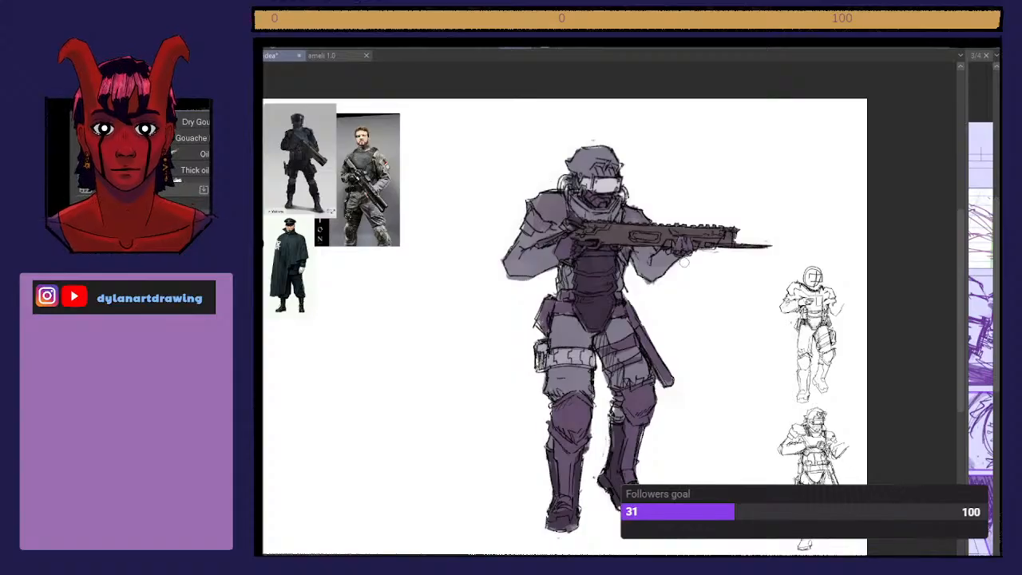
Step: Switch to the cityscape illustration and undo its dark tint, toggling the change to compare both versions
mouse_move(685, 262)
mouse_down()
mouse_move(628, 262)
mouse_move(681, 262)
mouse_move(663, 262)
mouse_up()
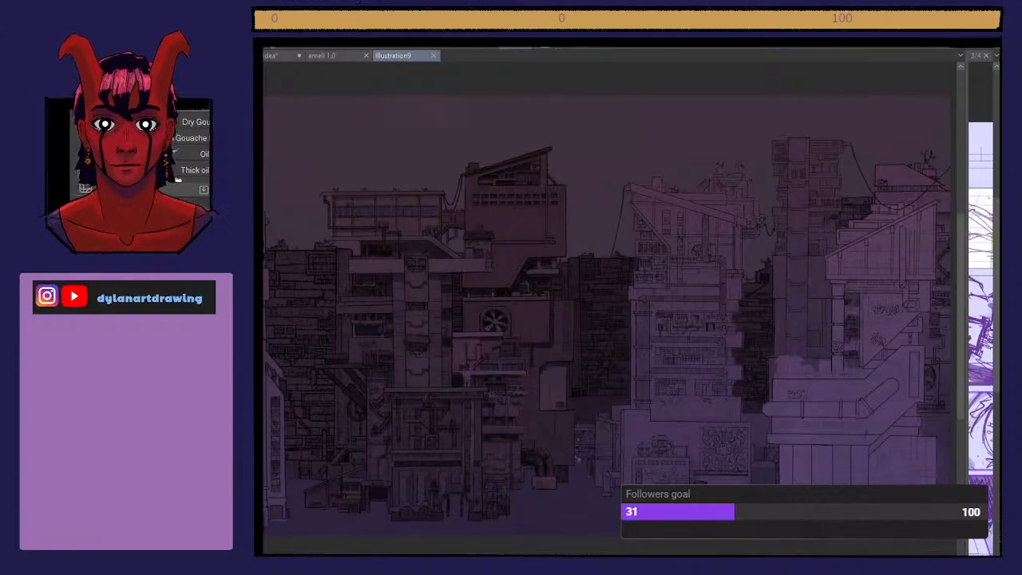
key(ctrl+z)
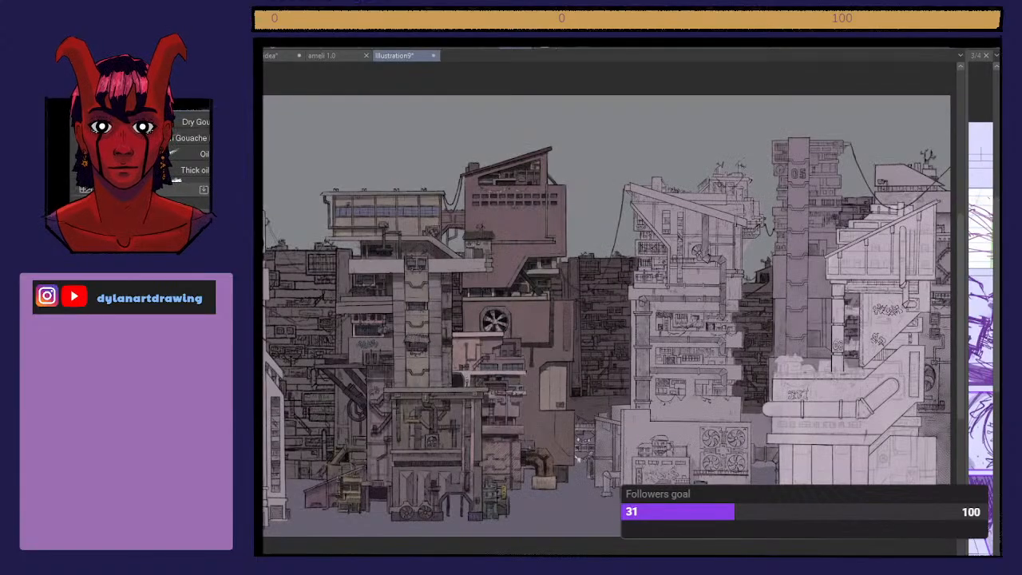
key(ctrl+y)
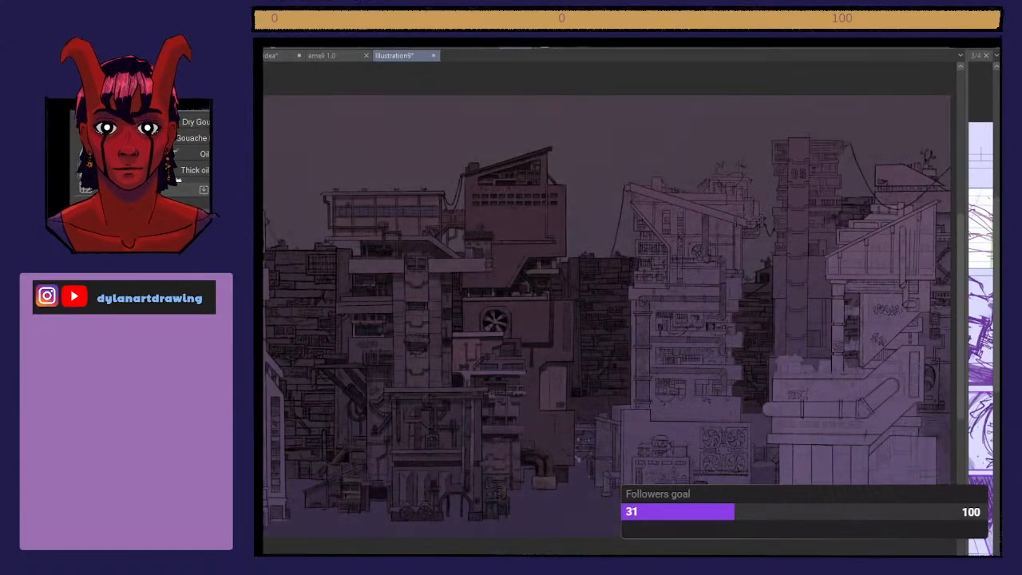
key(ctrl+z)
key(ctrl+y)
key(ctrl+z)
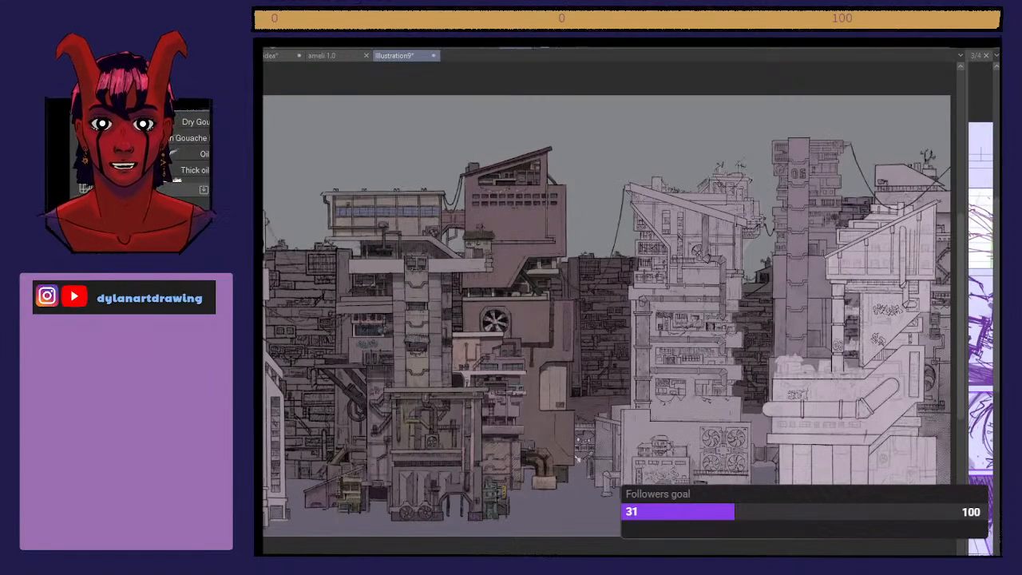
Step: Try a quick scribble with the shading manga pen over the lower pipe building
key(b)
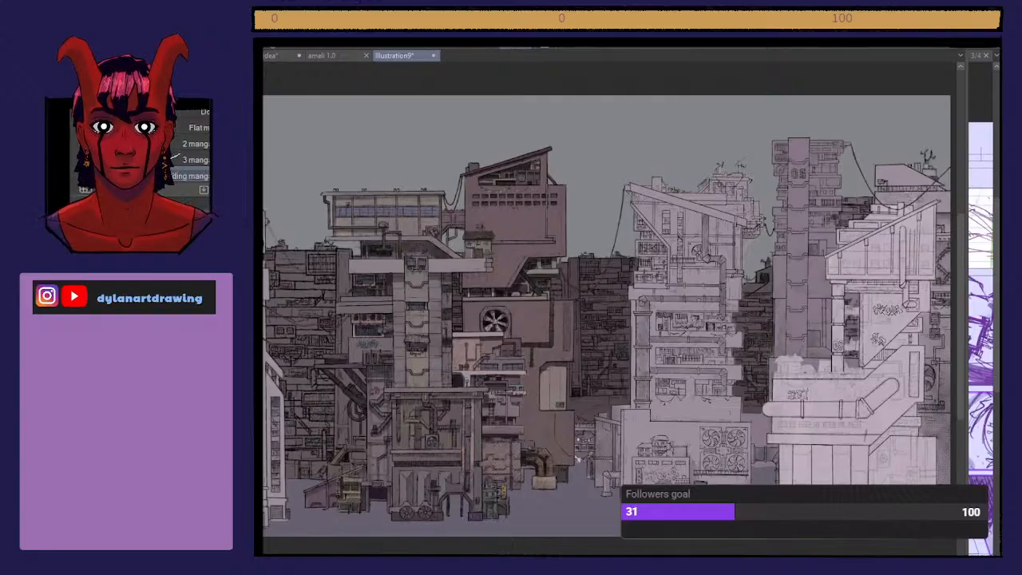
mouse_move(798, 401)
mouse_down()
mouse_move(803, 439)
mouse_move(891, 390)
mouse_move(913, 454)
mouse_up()
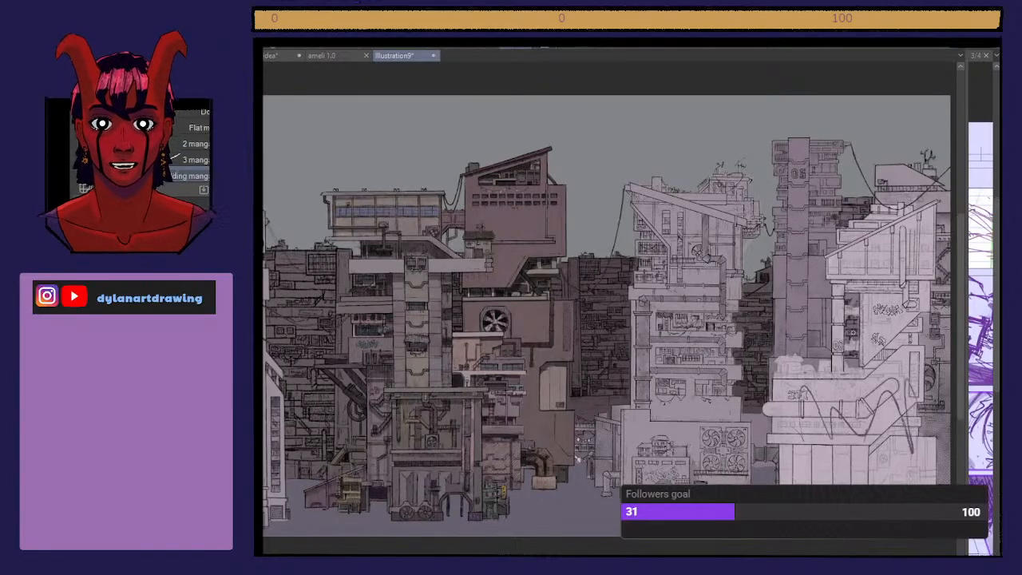
key(ctrl+z)
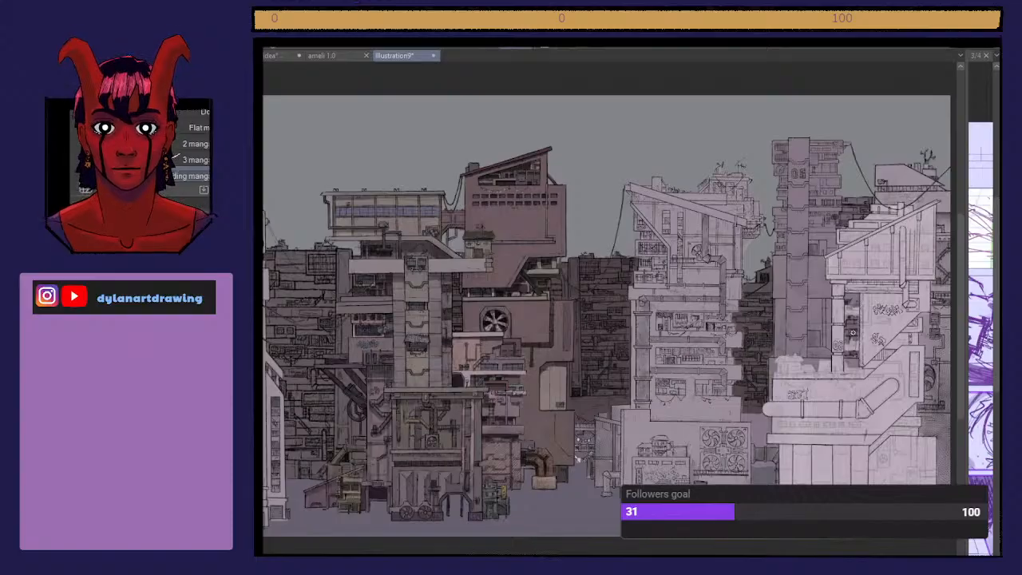
Step: Choose the textured pen and try loose test strokes over the pipe building, undoing them
click(191, 175)
click(193, 135)
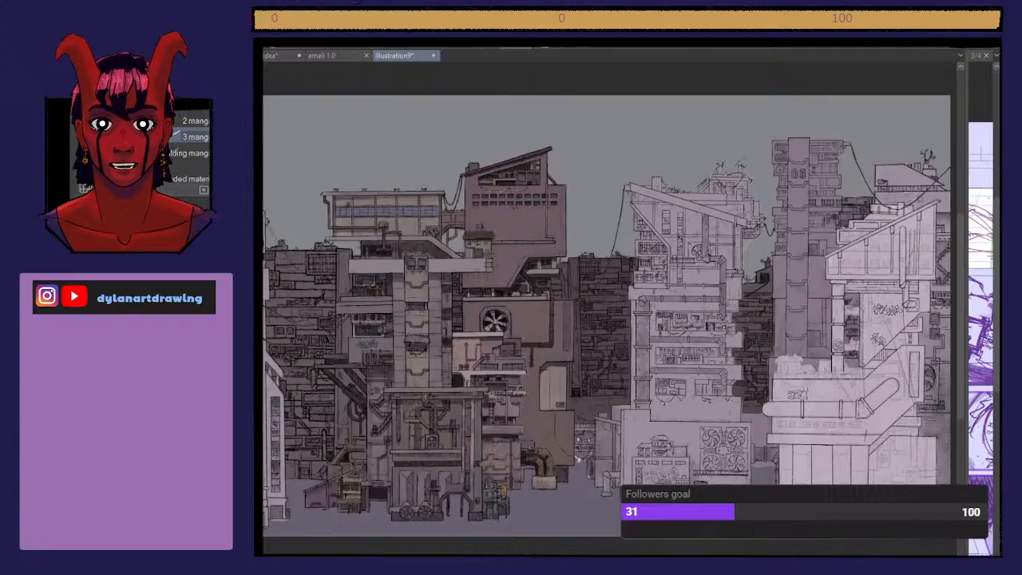
scroll(192, 150, up, 5)
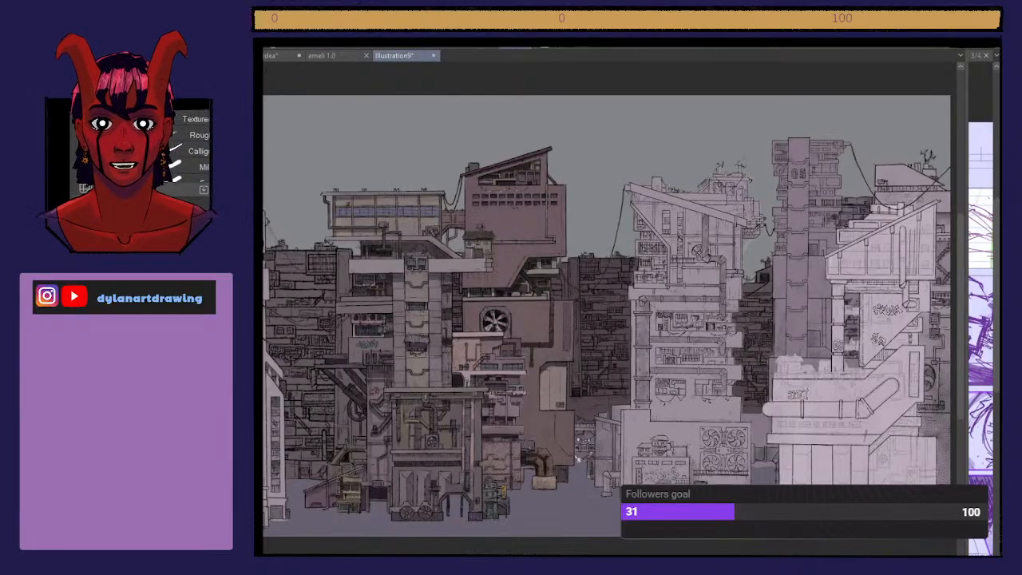
drag(904, 249, 892, 371)
key(ctrl+z)
key(ctrl+z)
mouse_move(813, 484)
mouse_down()
mouse_move(875, 395)
mouse_move(893, 451)
mouse_up()
scroll(875, 399, up, 6)
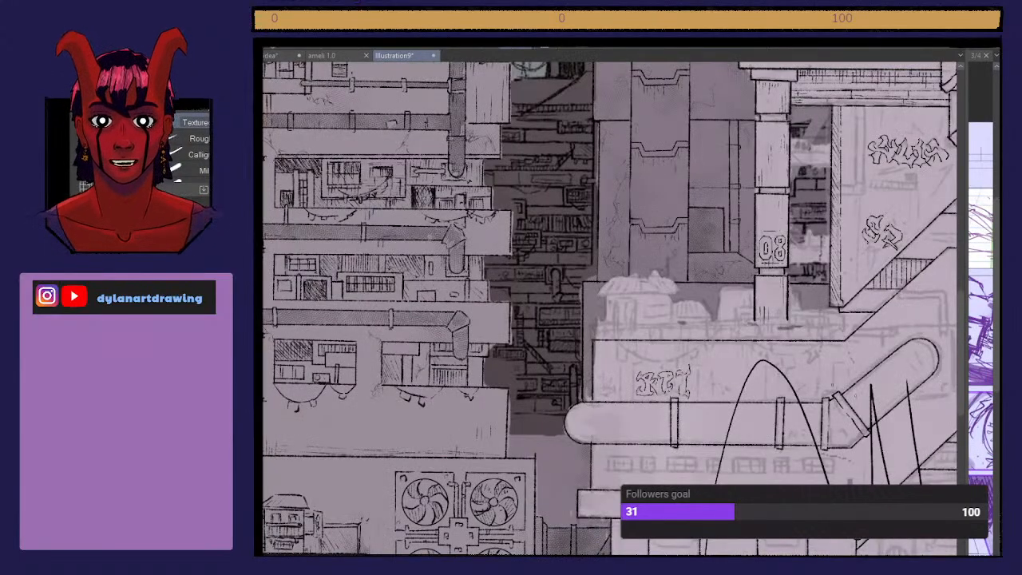
key(ctrl+z)
Step: Try several curved and straight test strokes around the large pipe and the graffiti above it
drag(719, 482, 854, 406)
key(ctrl+z)
drag(699, 483, 883, 312)
key(ctrl+z)
mouse_move(718, 429)
mouse_down()
mouse_move(724, 366)
mouse_move(760, 379)
mouse_move(783, 361)
mouse_up()
key(ctrl+z)
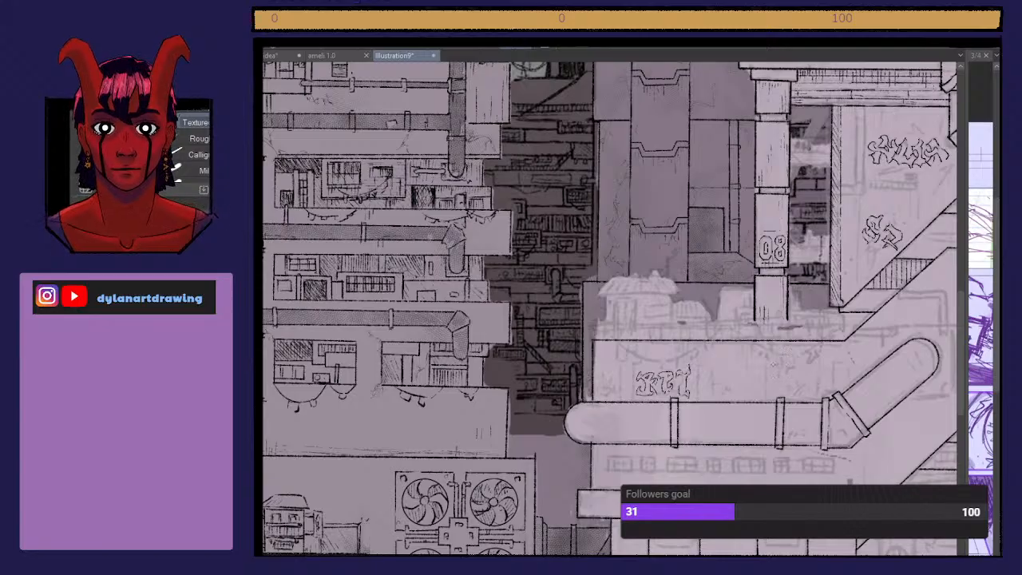
drag(702, 383, 835, 390)
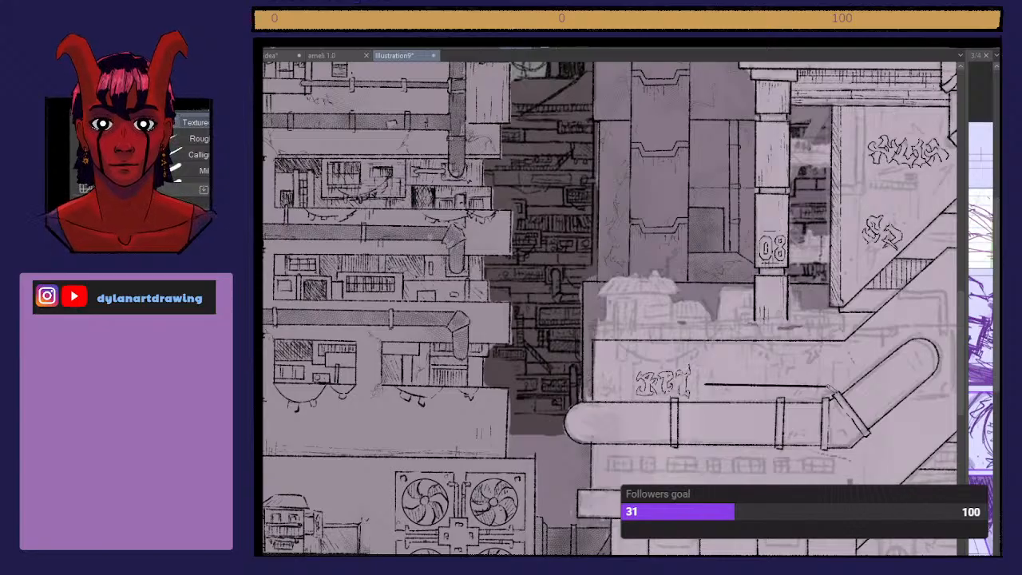
key(ctrl+z)
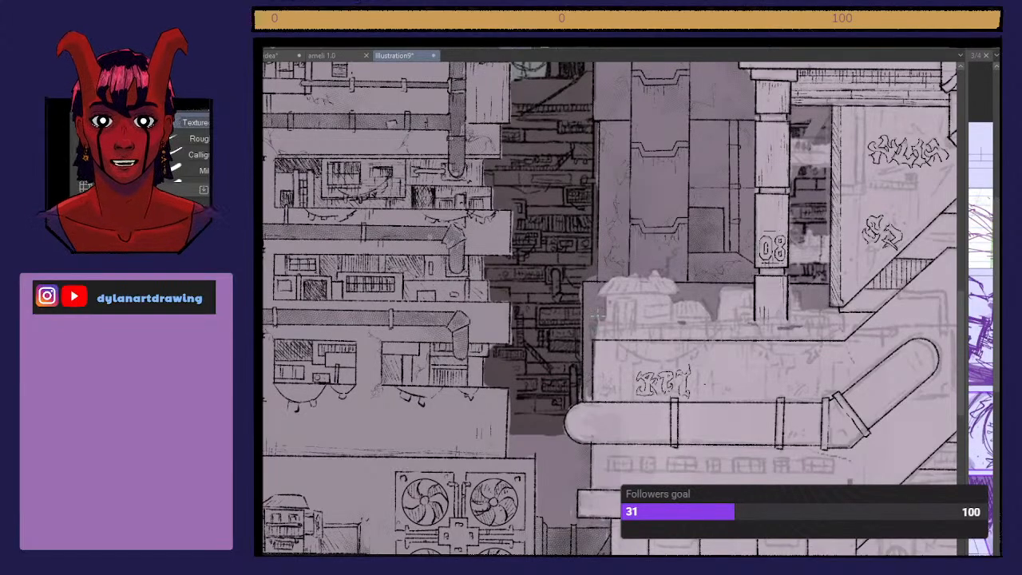
drag(613, 375, 818, 376)
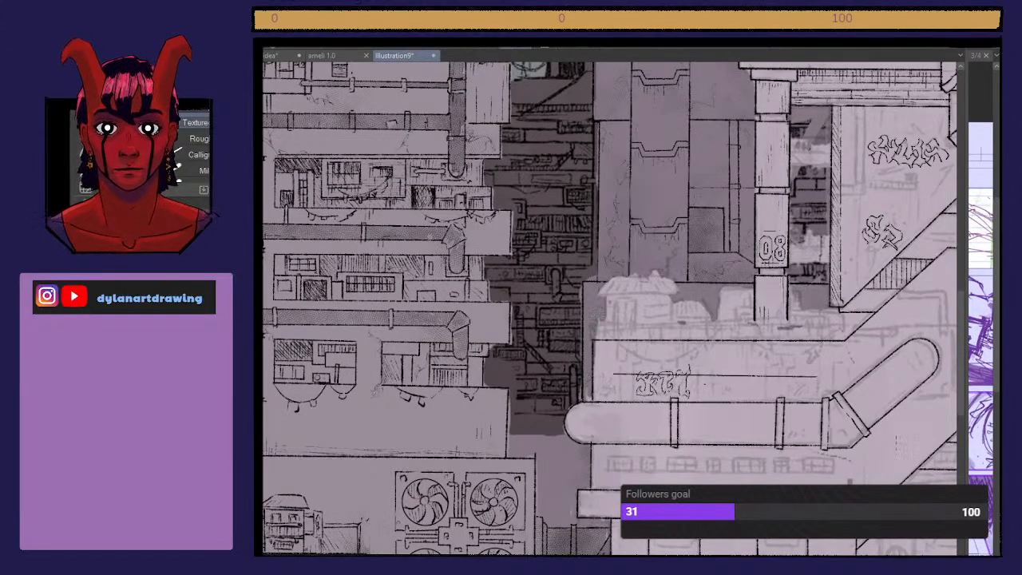
key(ctrl+z)
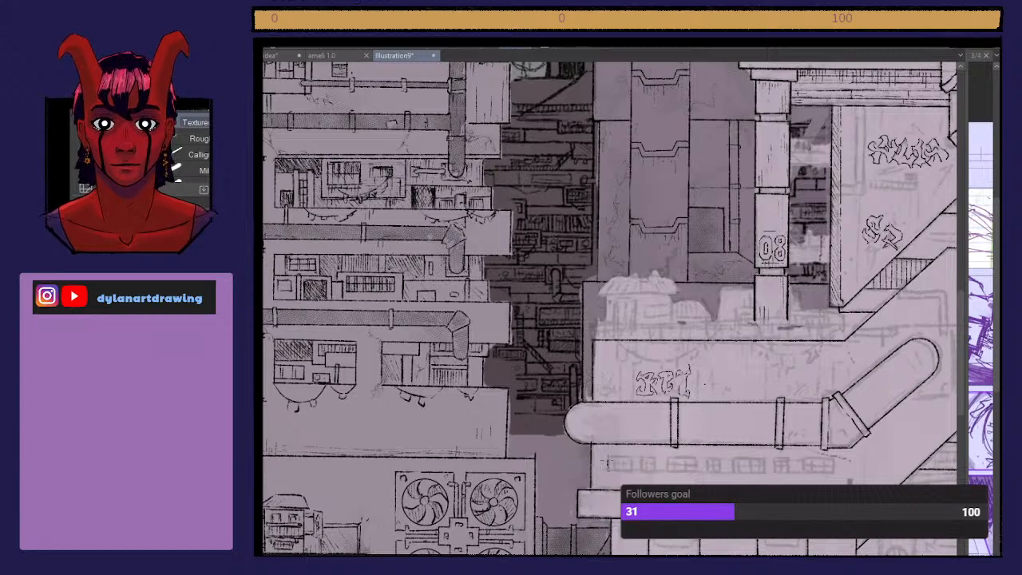
Step: Outline a long thin strip beneath the horizontal pipe and erase gaps to split it into seven windows
drag(608, 456, 609, 470)
mouse_move(609, 456)
mouse_down()
mouse_move(845, 458)
mouse_move(833, 472)
mouse_move(609, 470)
mouse_up()
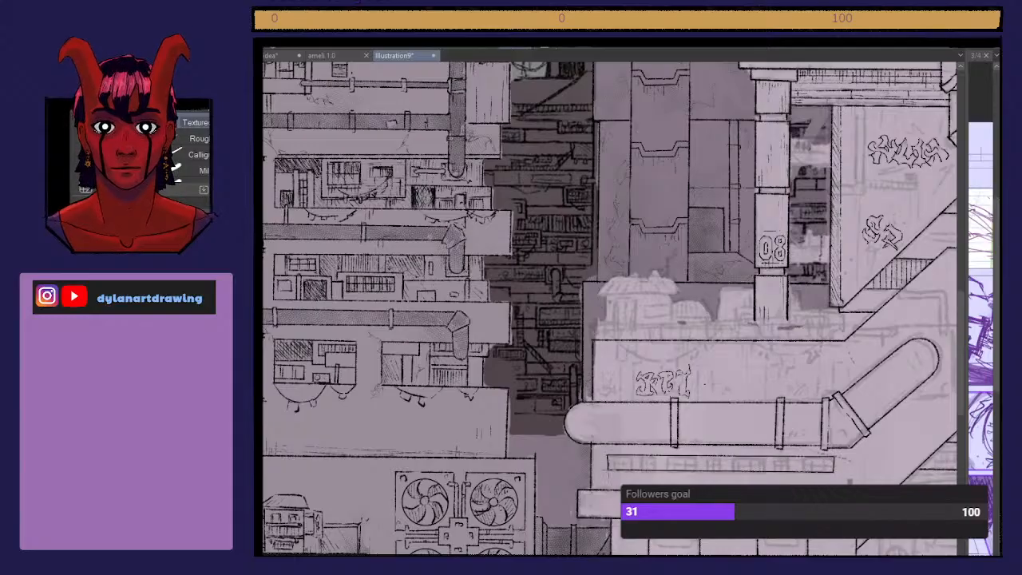
key(e)
mouse_move(663, 471)
mouse_down()
mouse_move(662, 455)
mouse_move(664, 476)
mouse_move(703, 473)
mouse_move(702, 454)
mouse_move(725, 454)
mouse_move(728, 473)
mouse_move(769, 454)
mouse_move(770, 475)
mouse_move(795, 462)
mouse_move(795, 475)
mouse_up()
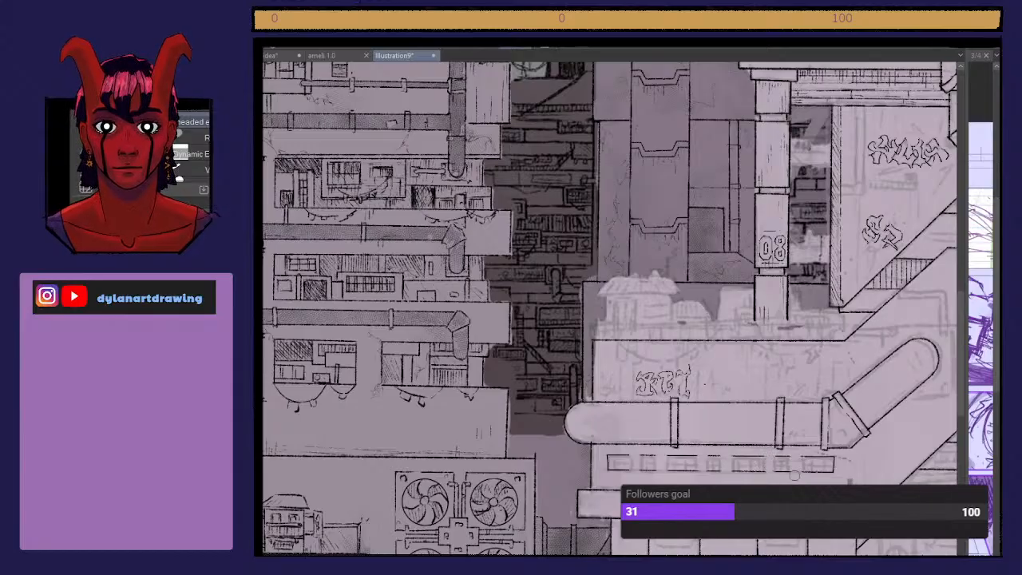
Step: Ink the vertical side edges of the first two windows and the near edge of the third with the textured pen
key(p)
key(p)
key(ctrl+plus)
key(ctrl+plus)
key(ctrl+plus)
key(ctrl+plus)
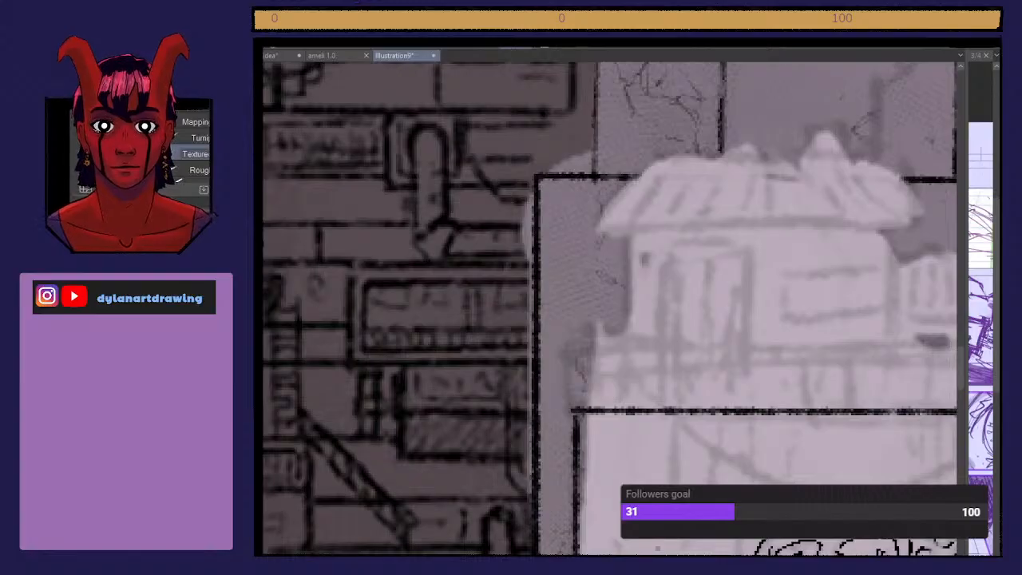
drag(961, 366, 961, 411)
mouse_move(734, 402)
mouse_down()
mouse_move(735, 363)
mouse_move(720, 343)
mouse_up()
drag(763, 404, 763, 343)
mouse_move(831, 404)
mouse_down()
mouse_move(830, 344)
mouse_move(829, 403)
mouse_move(874, 350)
mouse_move(875, 403)
mouse_up()
Step: Ink the missing vertical edges closing the third, fourth and fifth windows in the row beneath the pipe
scroll(872, 399, right, 8)
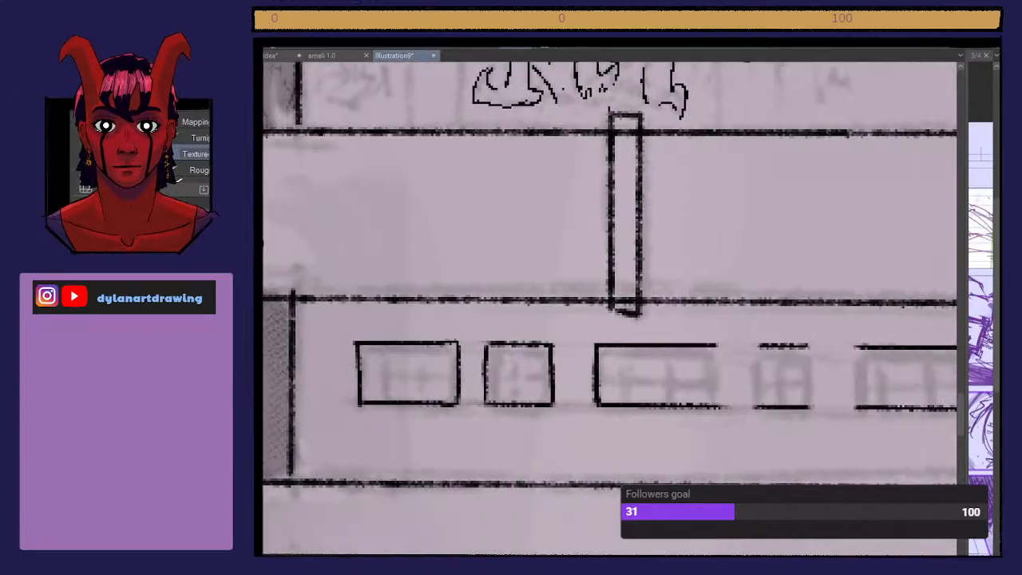
drag(602, 404, 603, 350)
drag(639, 405, 638, 342)
drag(696, 408, 696, 345)
drag(740, 405, 739, 342)
drag(874, 408, 870, 345)
drag(914, 406, 910, 350)
Step: Close the sixth and seventh windows of the row with vertical side edges
scroll(610, 308, right, 6)
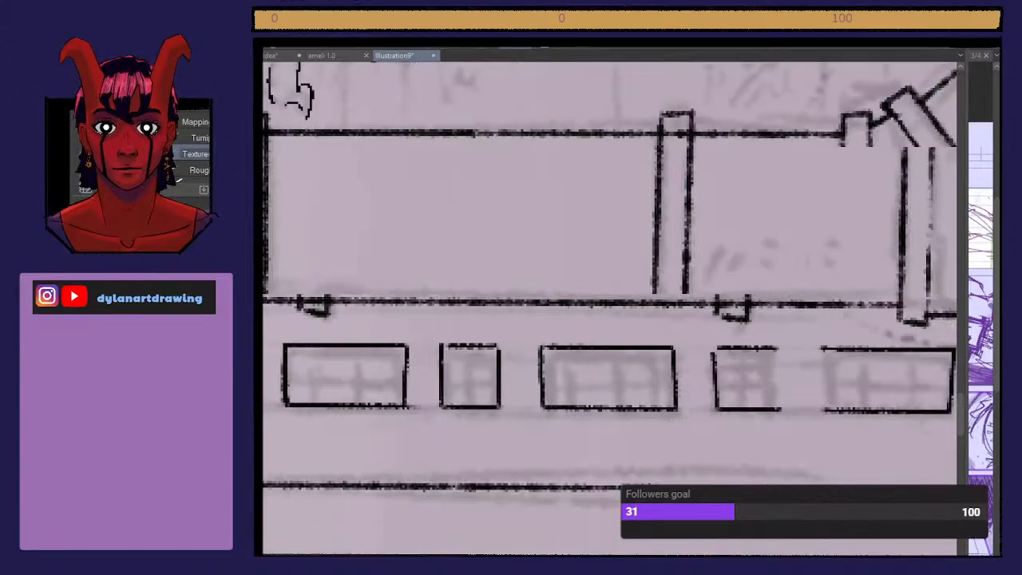
scroll(610, 308, left, 2)
drag(695, 408, 695, 350)
drag(631, 406, 630, 350)
drag(739, 412, 738, 346)
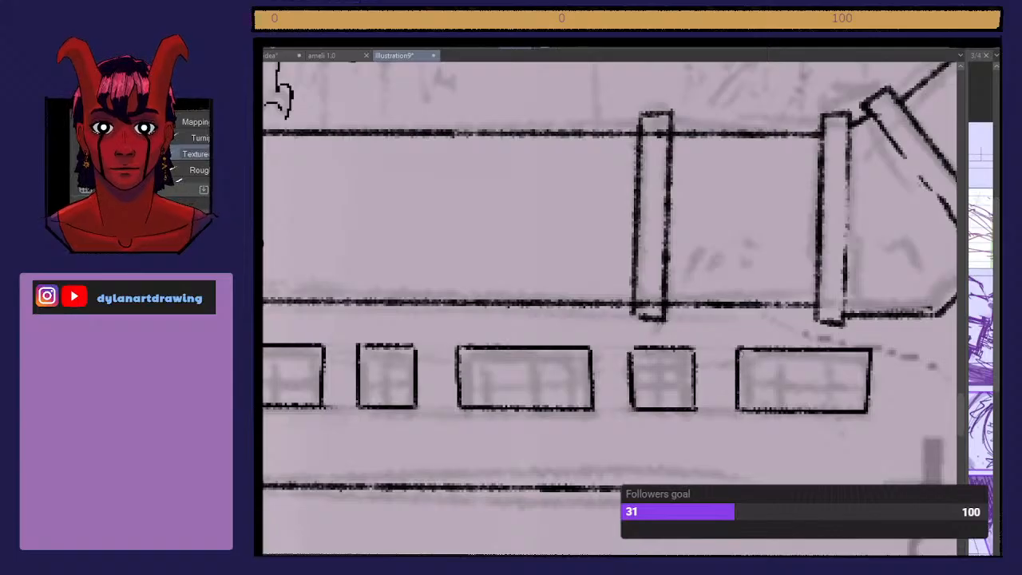
Step: Draw a horizontal dividing bar through the middle of each of the first five windows
scroll(610, 308, left, 5)
scroll(610, 308, right, 3)
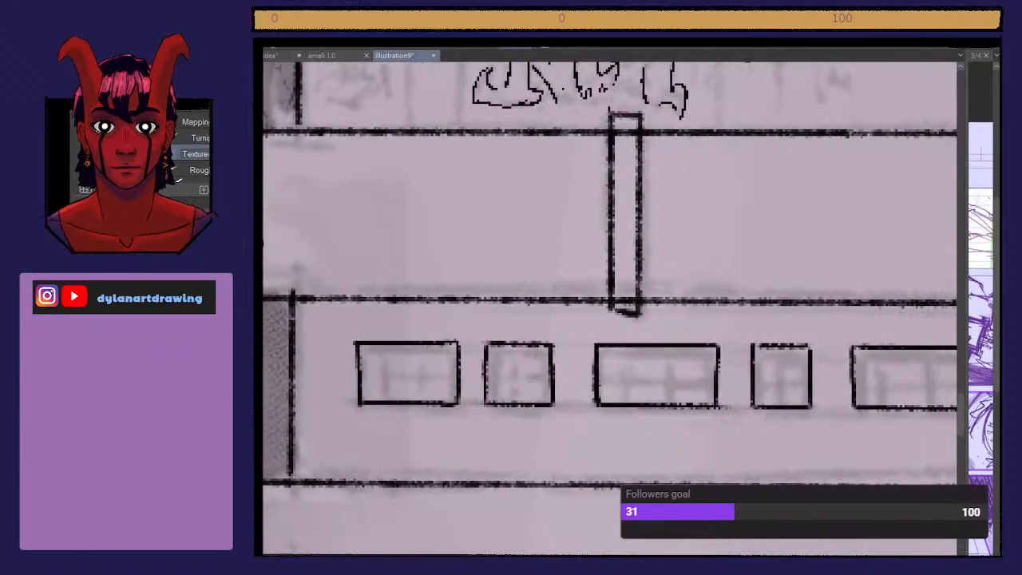
drag(358, 373, 451, 372)
drag(357, 372, 547, 373)
drag(482, 372, 812, 377)
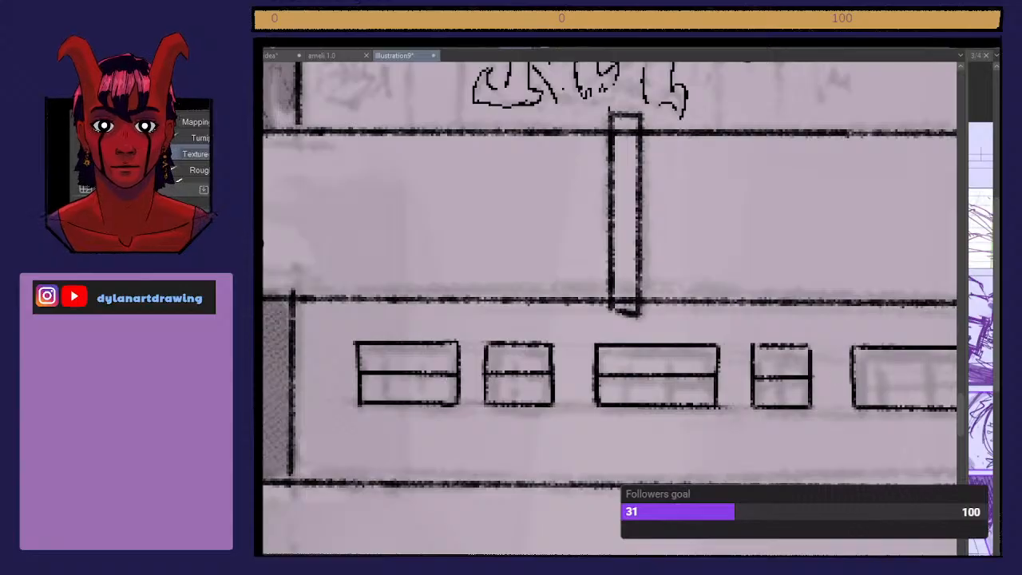
scroll(610, 308, right, 3)
mouse_move(728, 377)
mouse_down()
mouse_move(831, 369)
mouse_move(863, 377)
mouse_up()
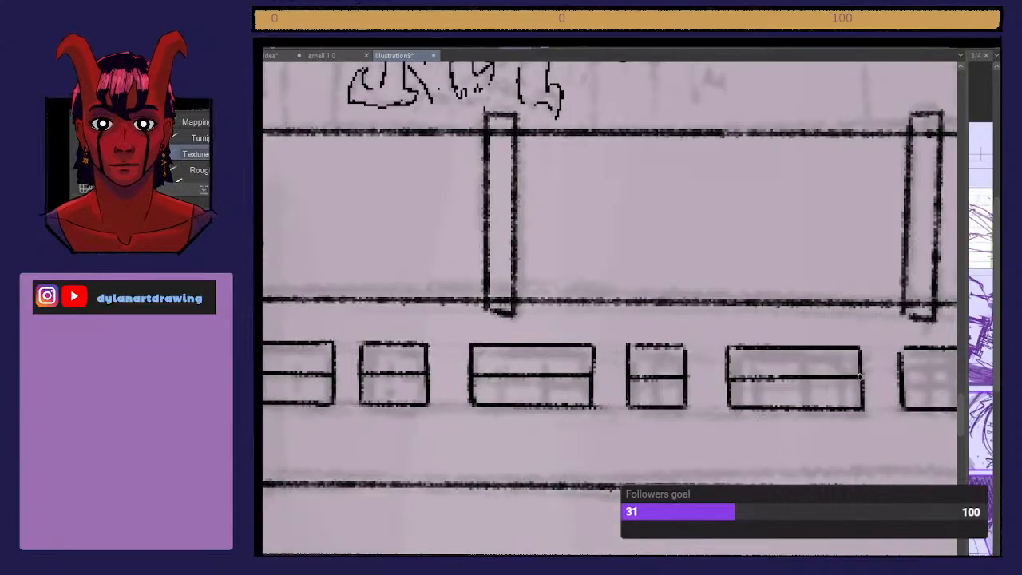
Step: Draw a horizontal dividing bar across the seventh window, redoing the stroke once
scroll(610, 308, right, 15)
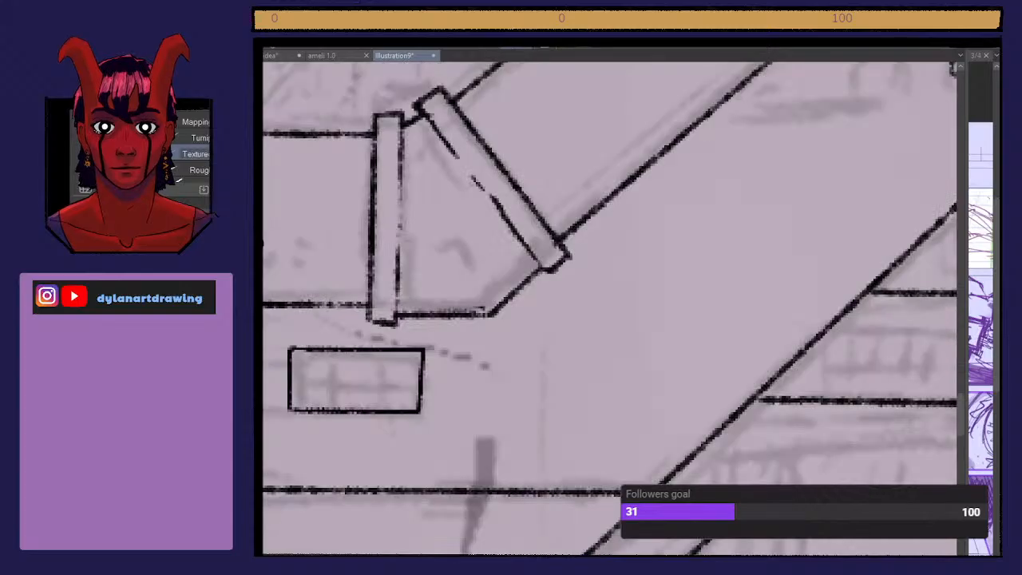
drag(289, 376, 422, 376)
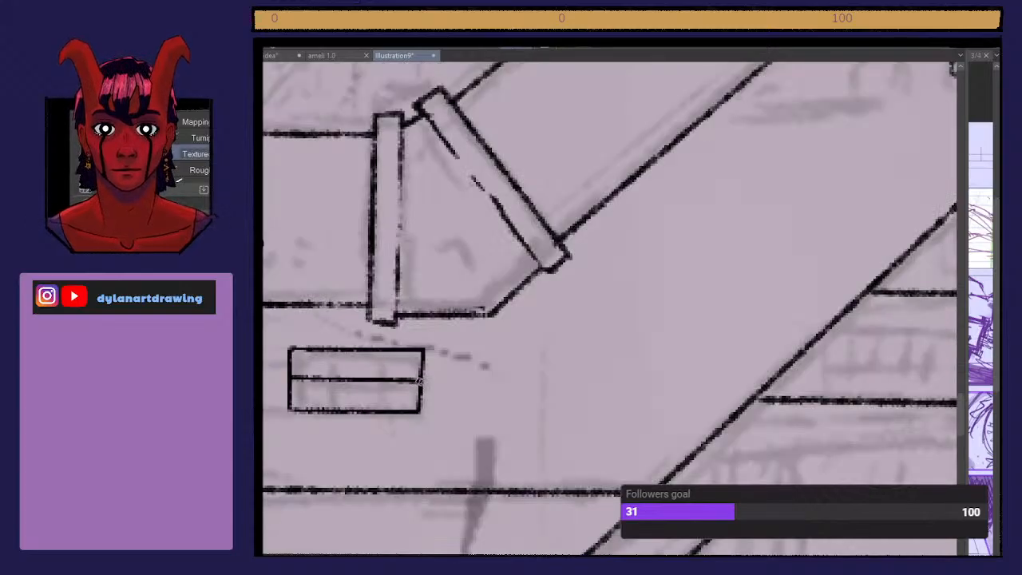
key(ctrl+z)
drag(291, 377, 421, 380)
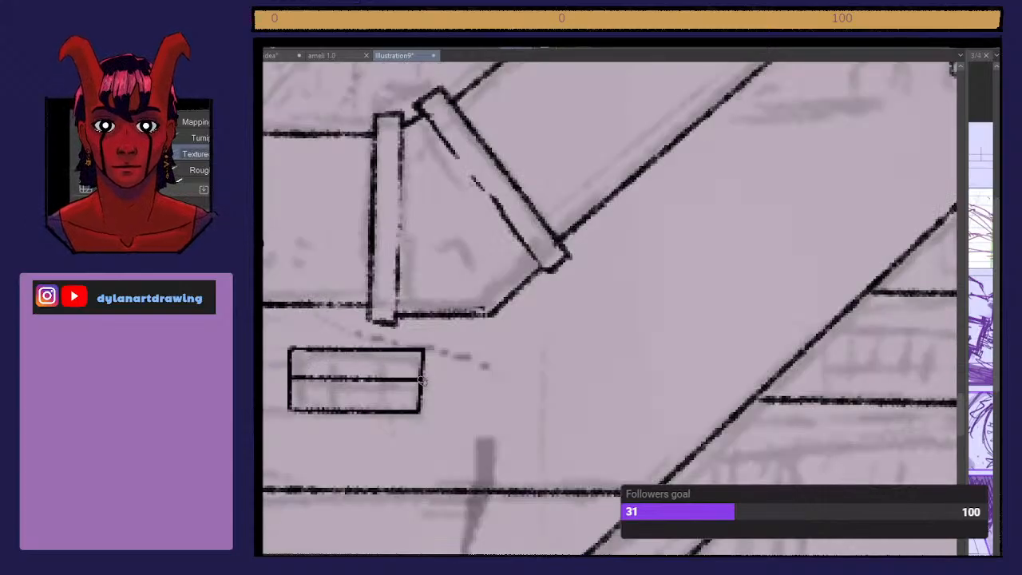
Step: Add vertical dividing bars to the first three windows, with two in each wide window and one in the narrow window
scroll(611, 307, left, 15)
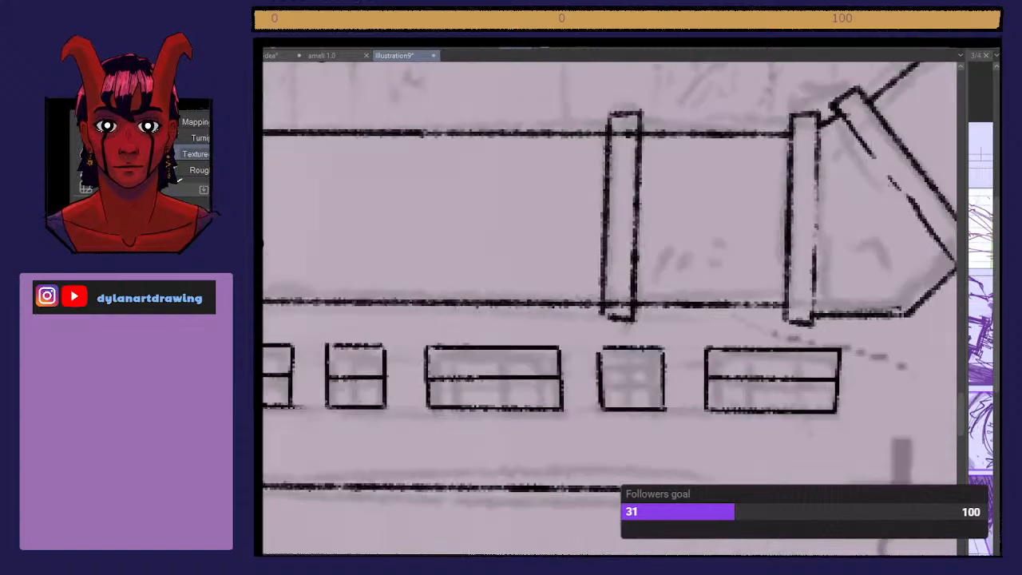
scroll(611, 307, right, 1)
mouse_move(603, 398)
mouse_down()
mouse_move(603, 373)
mouse_move(605, 397)
mouse_move(644, 345)
mouse_move(643, 398)
mouse_up()
mouse_move(735, 400)
mouse_down()
mouse_move(735, 345)
mouse_move(735, 401)
mouse_up()
drag(841, 404, 841, 345)
drag(842, 382, 843, 402)
mouse_move(896, 403)
mouse_down()
mouse_move(895, 350)
mouse_move(895, 409)
mouse_up()
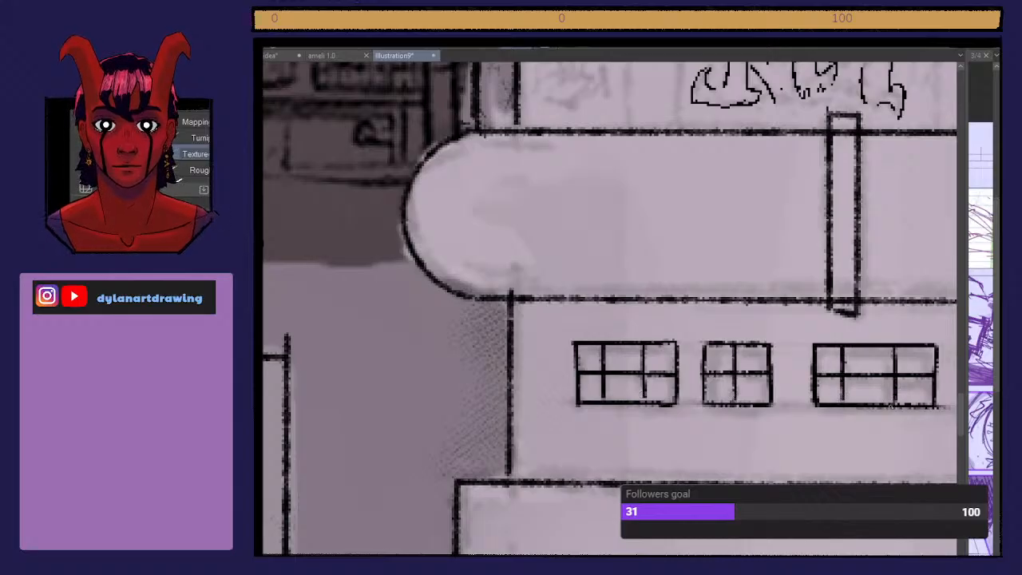
Step: Add vertical dividing bars to the fourth through seventh windows and a horizontal bar across the sixth
scroll(610, 308, right, 10)
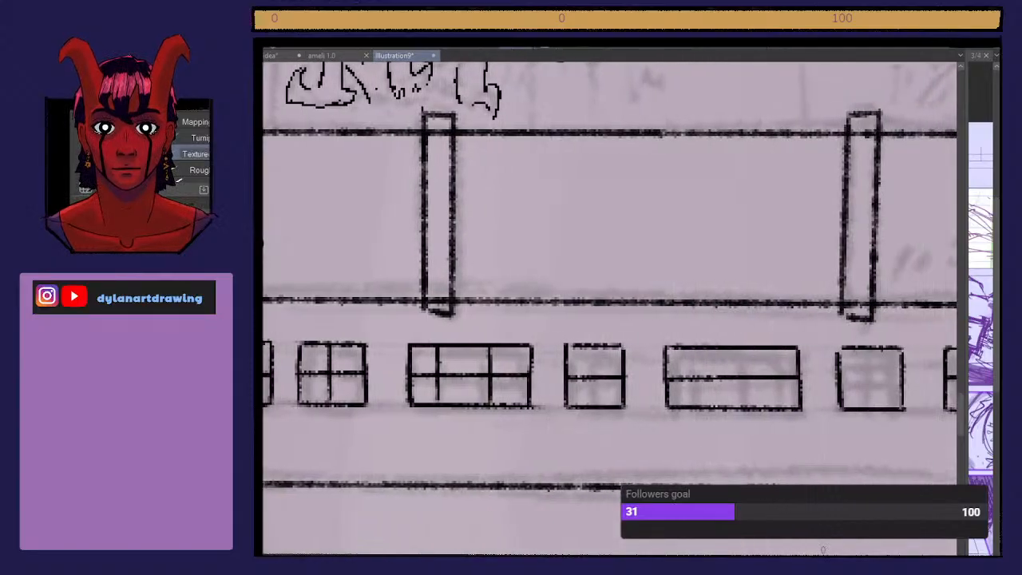
drag(596, 401, 596, 345)
mouse_move(701, 406)
mouse_down()
mouse_move(699, 346)
mouse_move(700, 409)
mouse_move(754, 349)
mouse_move(752, 407)
mouse_up()
mouse_move(843, 380)
mouse_down()
mouse_move(904, 379)
mouse_move(871, 345)
mouse_move(871, 408)
mouse_move(599, 399)
mouse_move(610, 399)
mouse_up()
mouse_move(728, 405)
mouse_down()
mouse_move(728, 354)
mouse_move(728, 408)
mouse_move(775, 364)
mouse_move(776, 431)
mouse_up()
Step: Draw a thin horizontal sill line beneath the row of seven windows, extending slightly past both ends
scroll(778, 429, up, 2)
scroll(779, 424, down, 6)
scroll(776, 412, up, 2)
drag(495, 407, 946, 407)
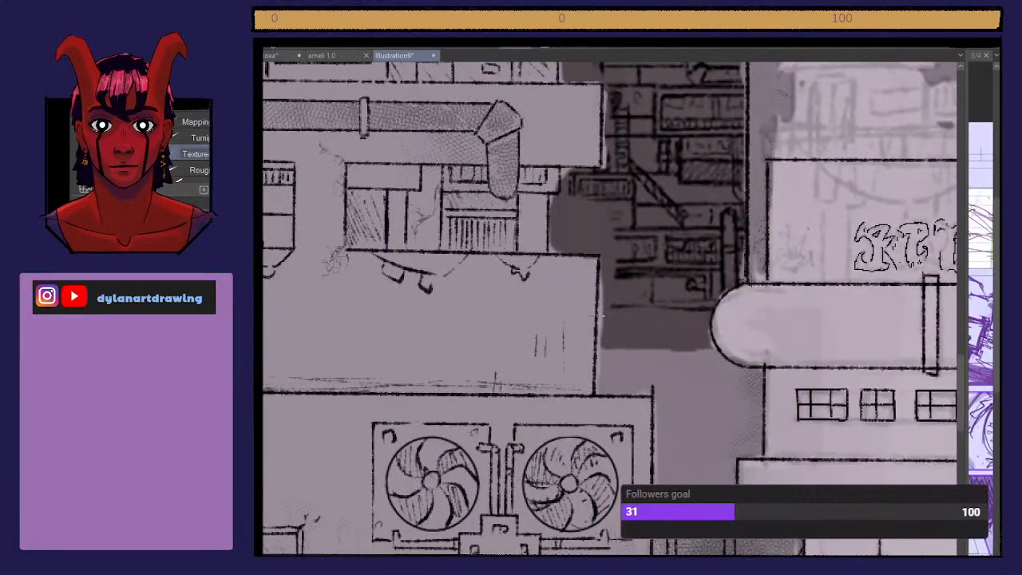
scroll(610, 308, right, 7)
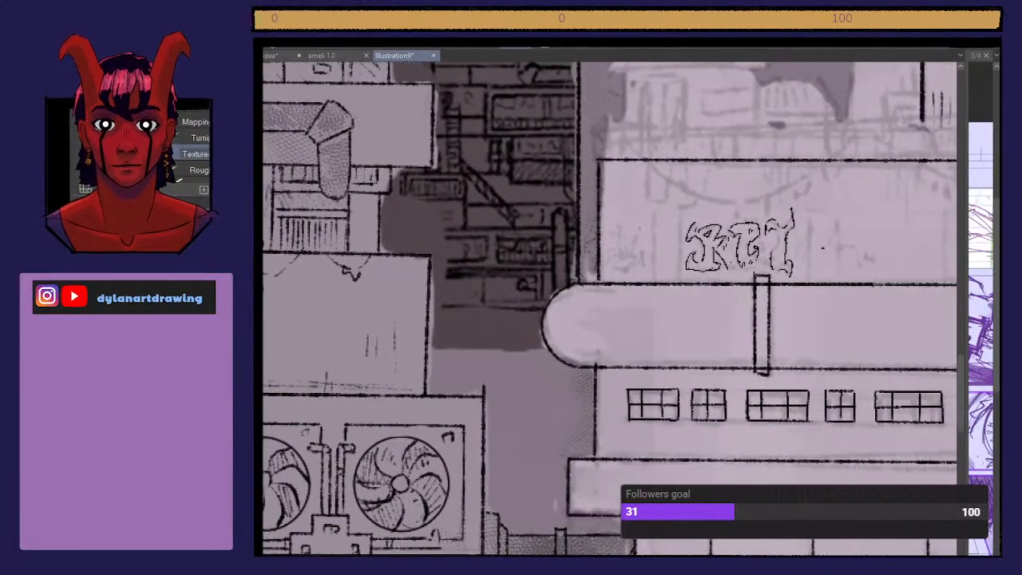
drag(599, 419, 883, 482)
scroll(610, 308, right, 9)
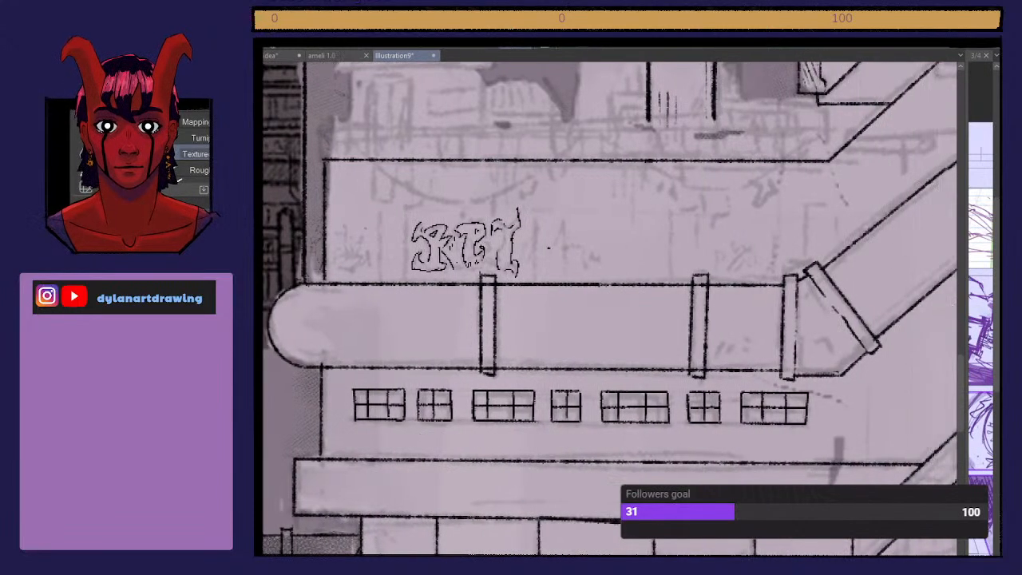
drag(353, 421, 811, 421)
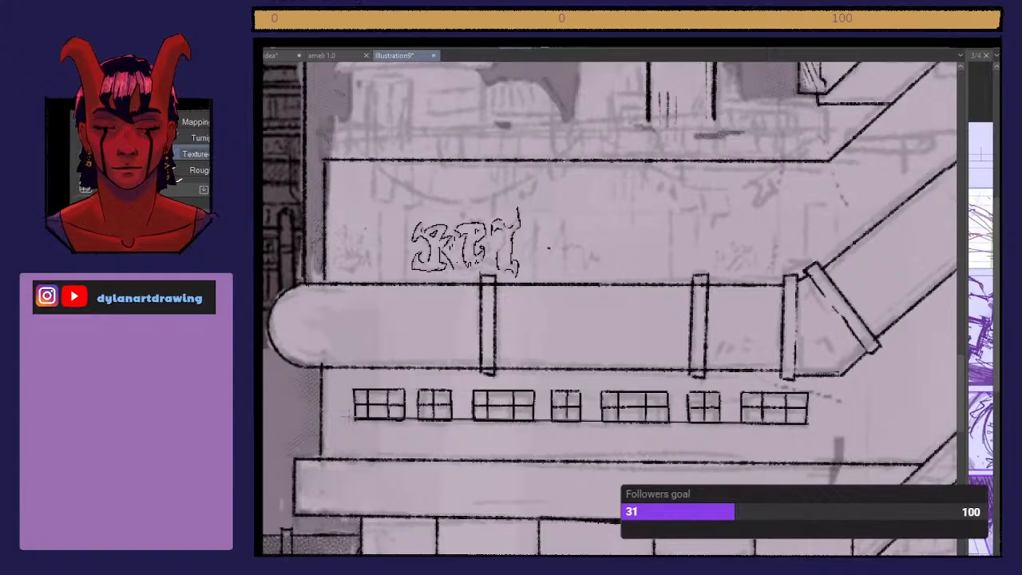
mouse_move(339, 416)
mouse_down()
mouse_move(831, 425)
mouse_move(839, 439)
mouse_up()
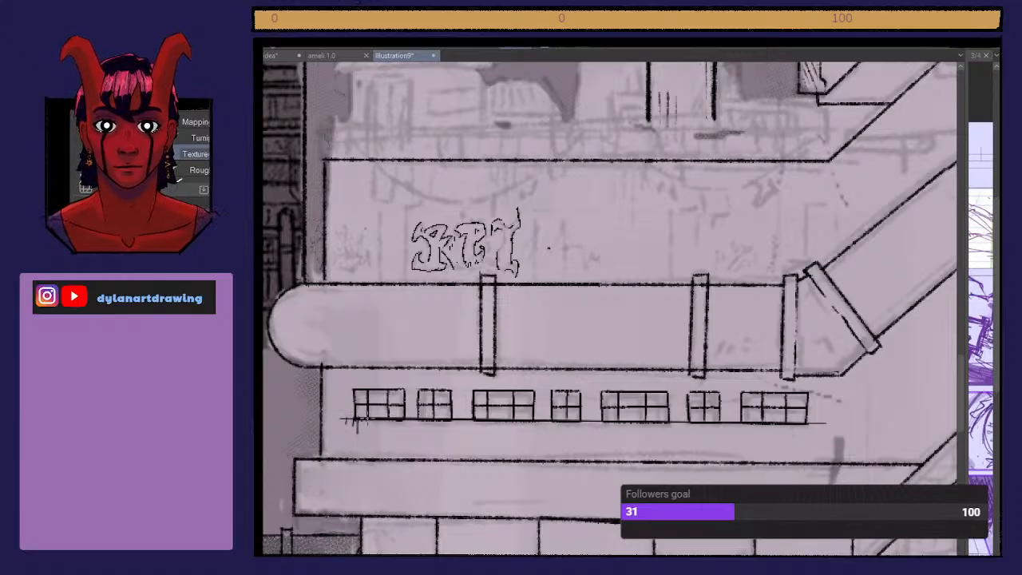
Step: Add short vertical drip marks hanging from the sill line beneath the windows
drag(429, 422, 429, 439)
drag(495, 422, 495, 436)
drag(565, 421, 566, 439)
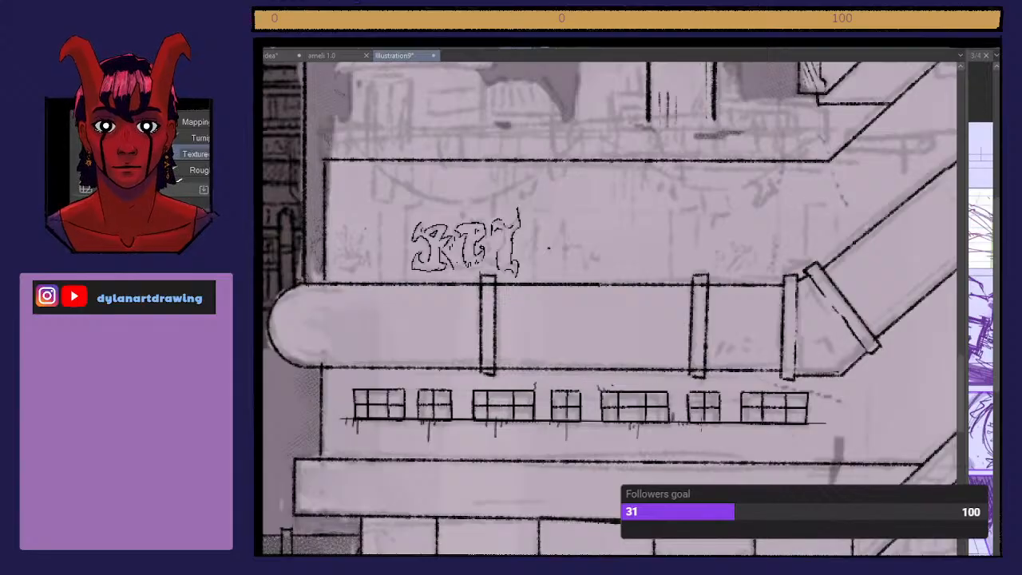
drag(708, 422, 709, 437)
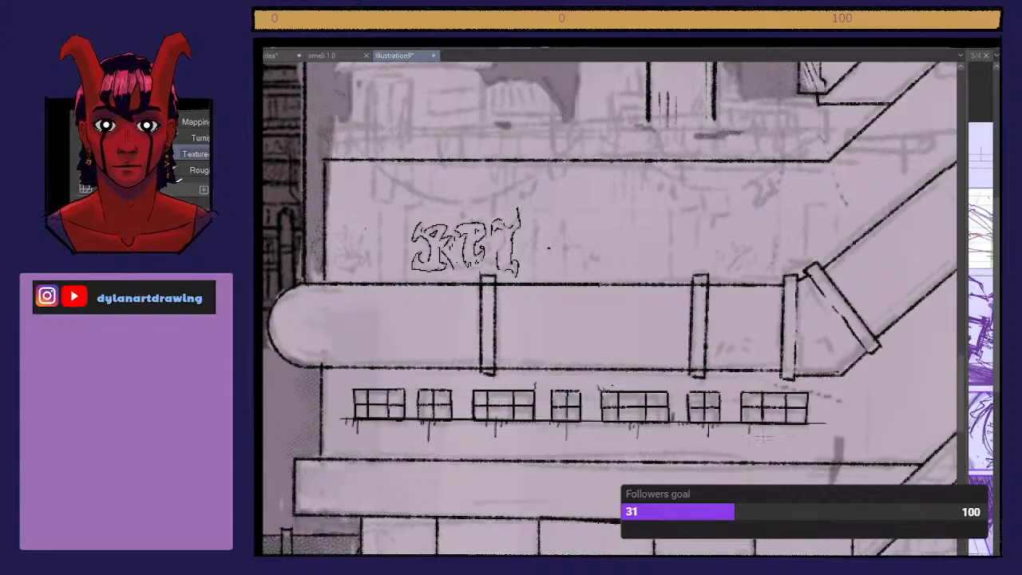
mouse_move(798, 423)
mouse_down()
mouse_move(800, 438)
mouse_move(811, 428)
mouse_move(793, 427)
mouse_move(802, 420)
mouse_up()
Step: Add small scratch and reflection marks inside the panes of the seventh, fifth, third, second and first windows
drag(768, 409, 772, 417)
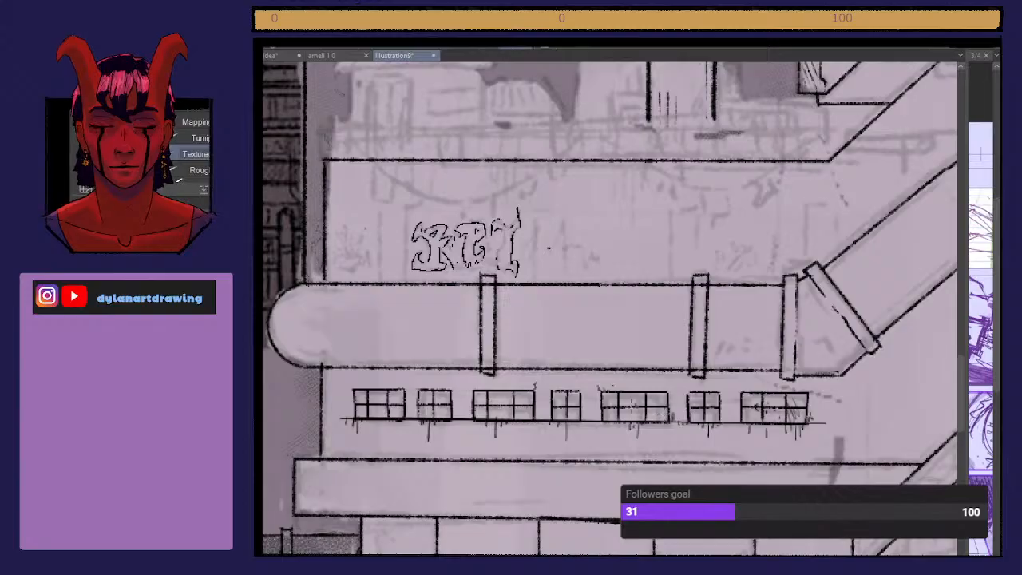
drag(651, 405, 658, 422)
mouse_move(508, 399)
mouse_down()
mouse_move(511, 411)
mouse_move(494, 414)
mouse_move(507, 423)
mouse_up()
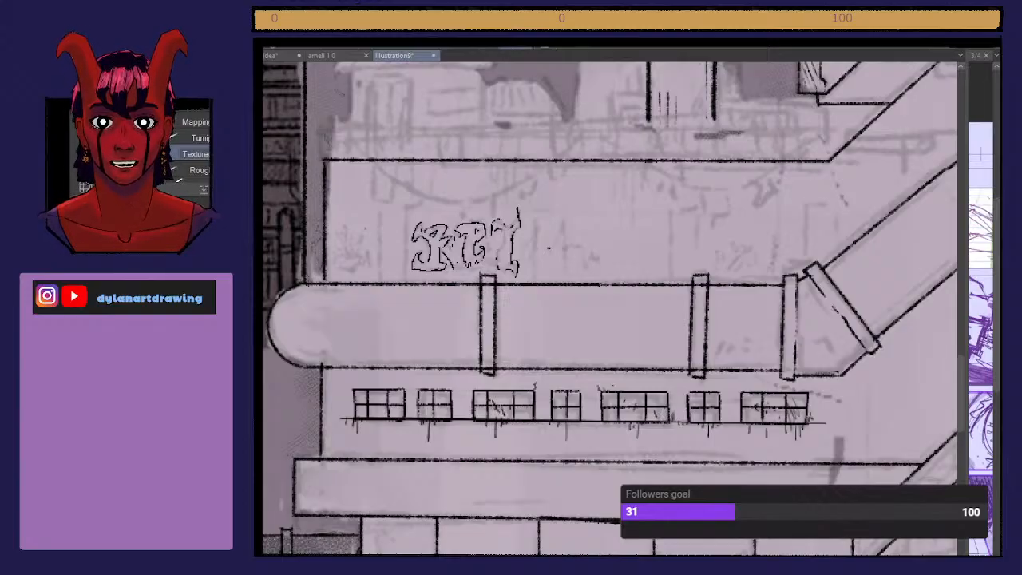
drag(425, 407, 441, 415)
drag(375, 406, 383, 417)
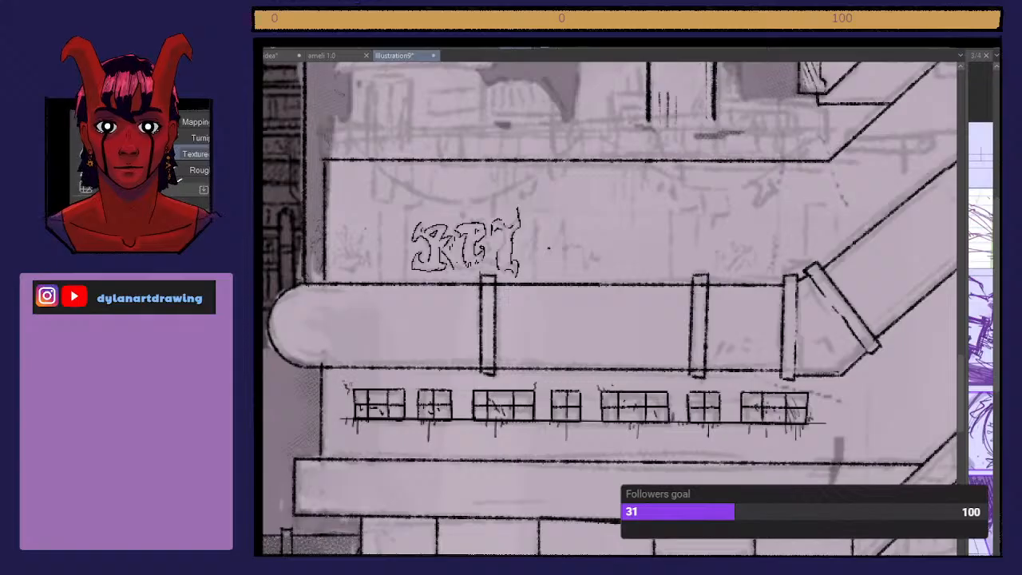
Step: Add short upright tick marks along the upper edge of the ledge near both of its ends
drag(321, 455, 334, 444)
drag(903, 461, 904, 444)
drag(914, 457, 914, 446)
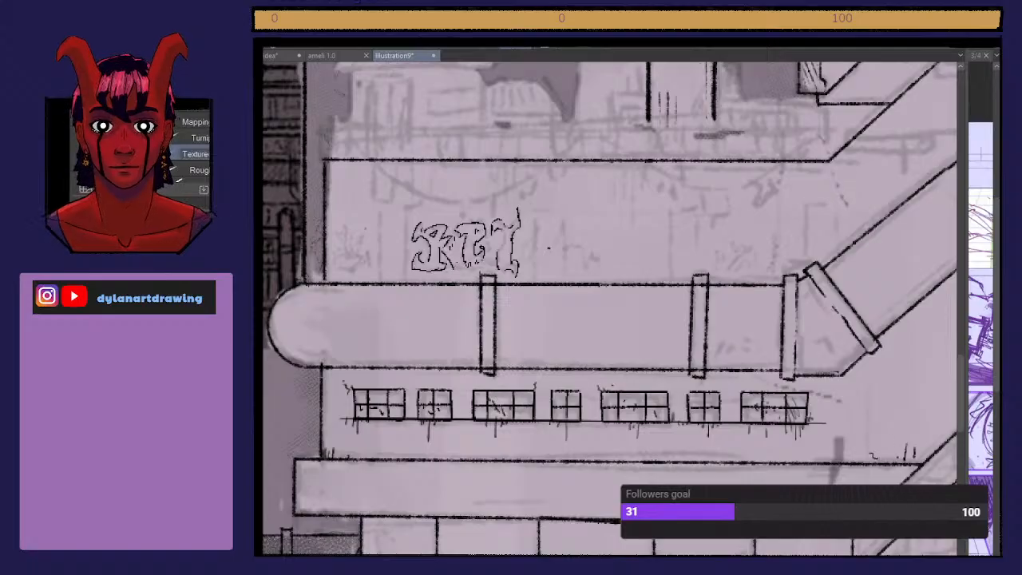
Step: Draw two parallel horizontal lines across all five wall sections below the ledge
scroll(613, 308, down, 5)
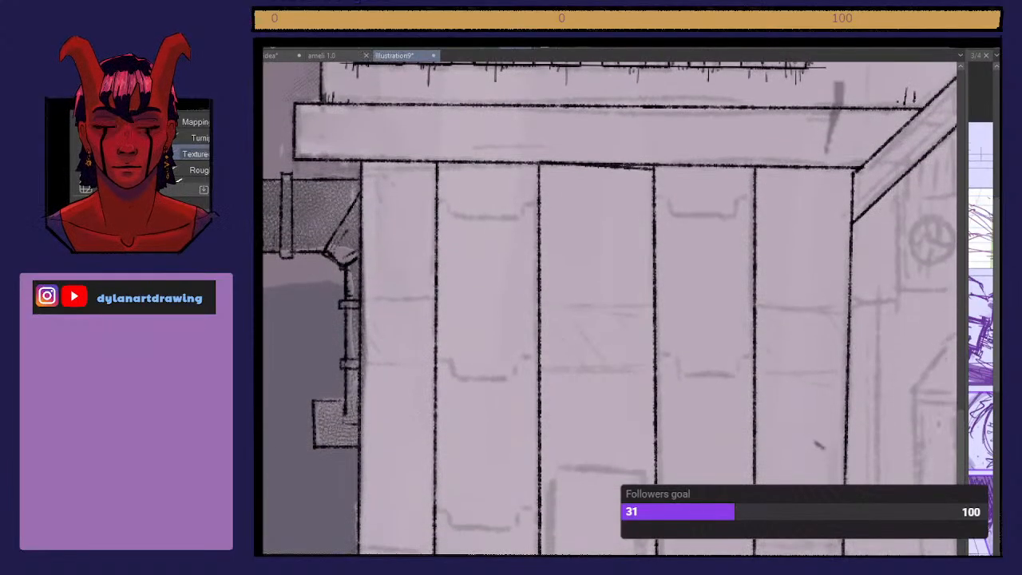
mouse_move(361, 298)
mouse_down()
mouse_move(871, 308)
mouse_move(851, 302)
mouse_up()
drag(362, 364, 847, 363)
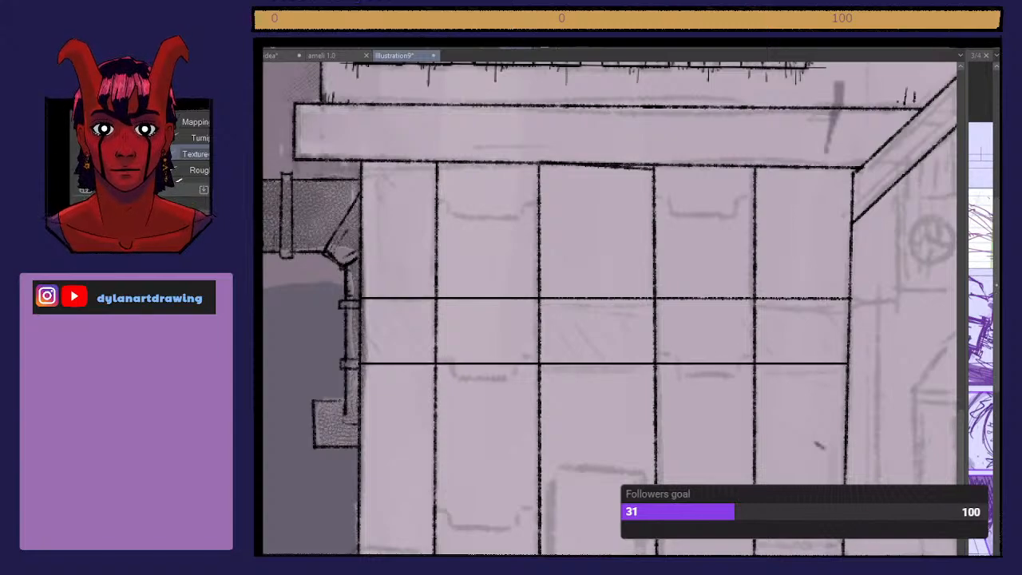
Step: Draw a double-framed rectangular doorway at the base of the middle wall section
click(997, 305)
drag(996, 321, 996, 345)
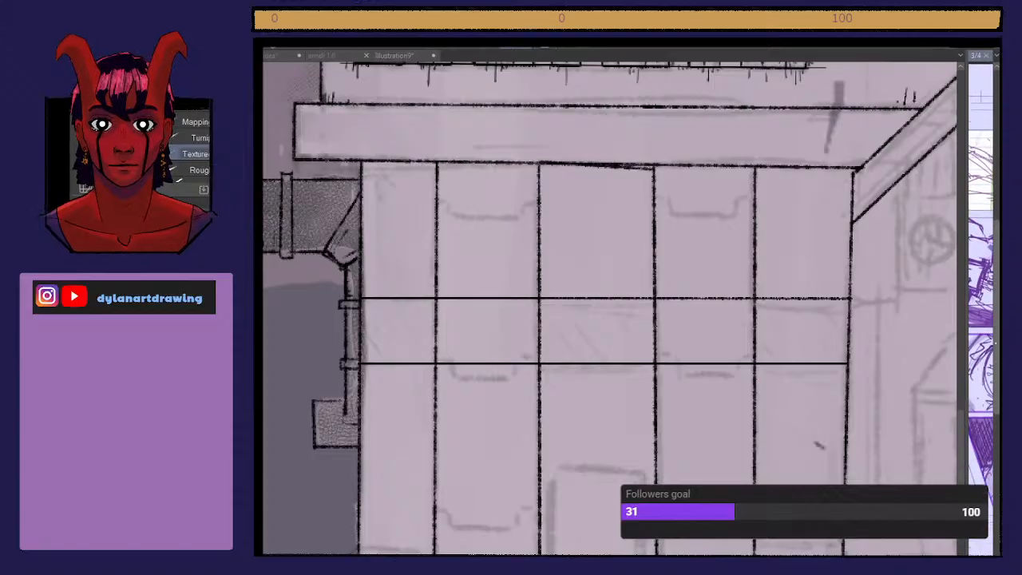
scroll(614, 307, down, 3)
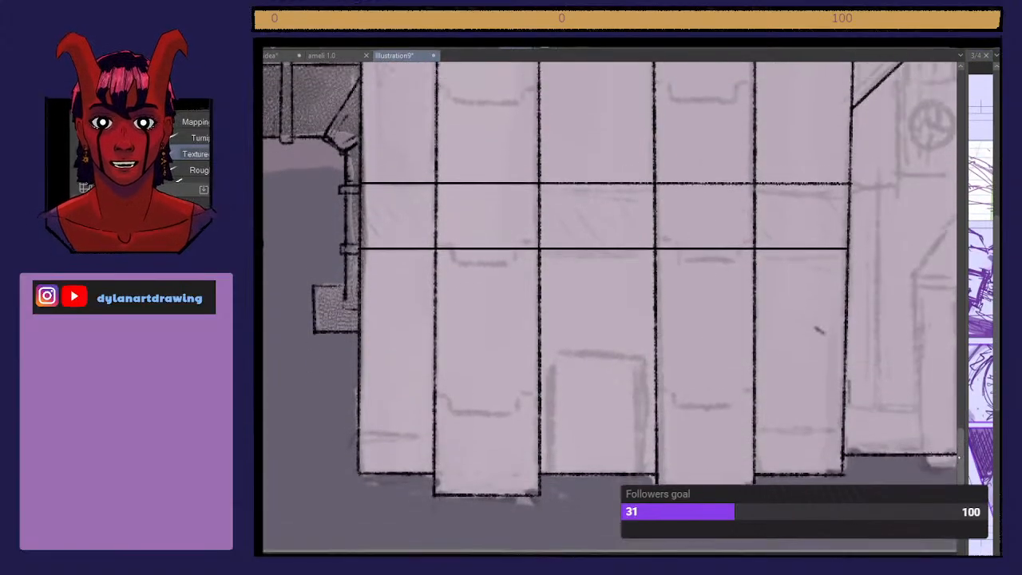
scroll(614, 308, up, 2)
drag(556, 551, 556, 433)
mouse_move(556, 434)
mouse_down()
mouse_move(640, 428)
mouse_move(646, 553)
mouse_up()
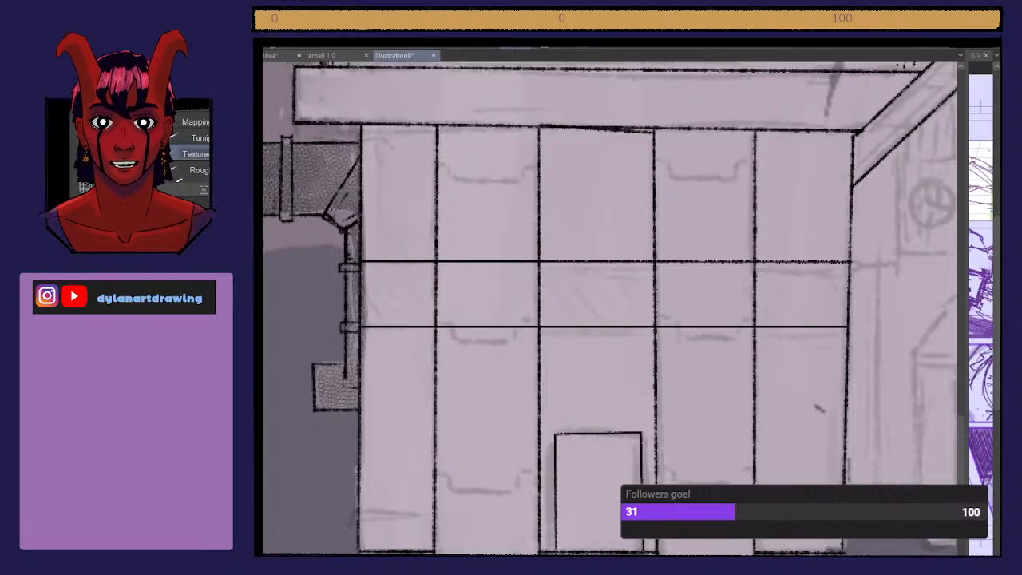
drag(552, 556, 553, 530)
mouse_move(554, 532)
mouse_down()
mouse_move(553, 428)
mouse_move(639, 424)
mouse_move(648, 553)
mouse_up()
Step: Erase the two horizontal lines where they cross the second and fourth wall columns
key(e)
mouse_move(450, 327)
mouse_down()
mouse_move(451, 260)
mouse_move(466, 235)
mouse_move(519, 263)
mouse_move(524, 327)
mouse_move(525, 256)
mouse_move(524, 329)
mouse_up()
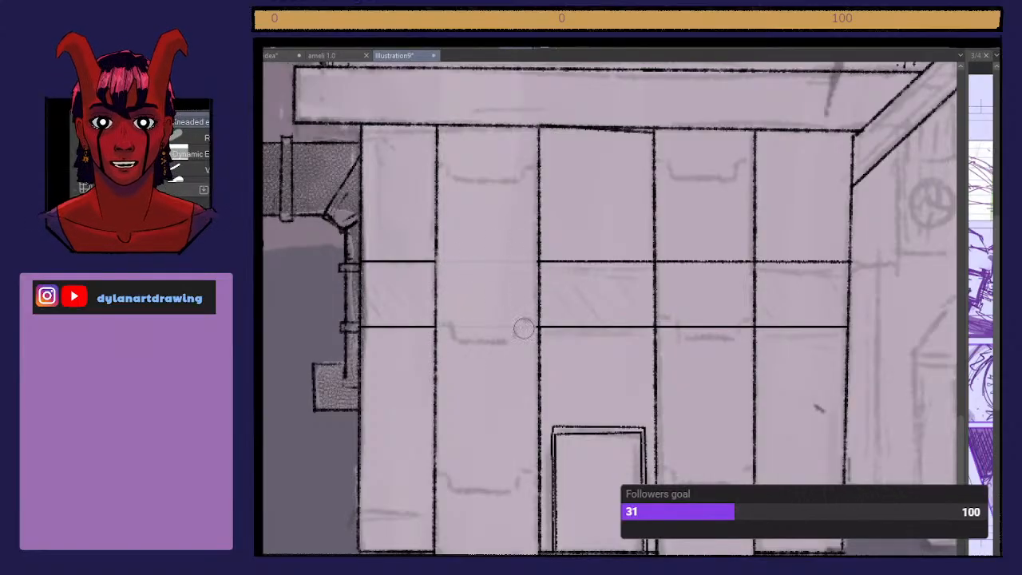
mouse_move(690, 343)
mouse_down()
mouse_move(671, 294)
mouse_move(667, 308)
mouse_move(668, 256)
mouse_move(685, 257)
mouse_move(712, 309)
mouse_move(732, 308)
mouse_move(739, 334)
mouse_move(741, 260)
mouse_up()
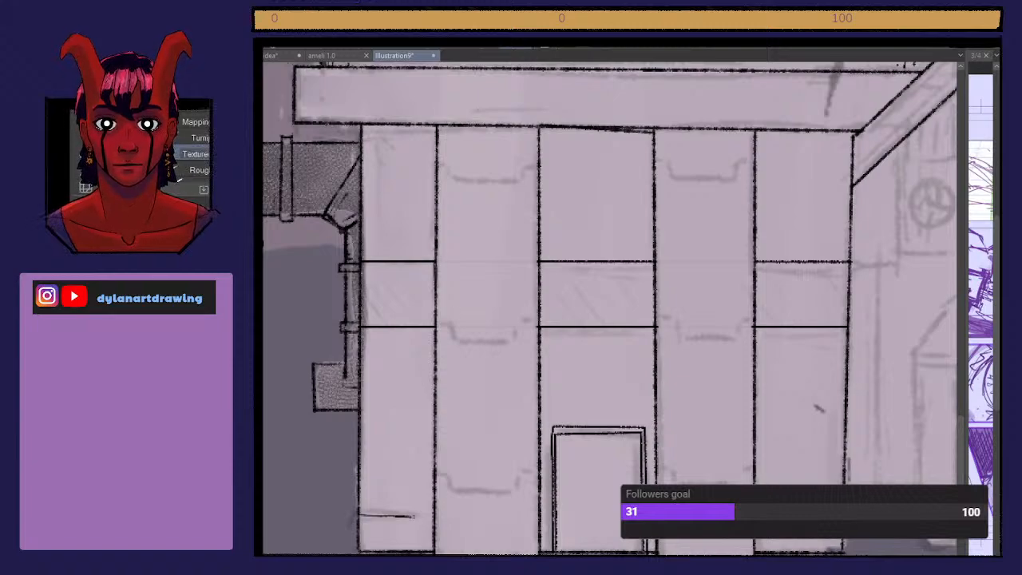
Step: Outline a low base band along the foot of the wall, projecting slightly beyond both outer edges
drag(361, 508, 639, 509)
mouse_move(352, 550)
mouse_down()
mouse_move(352, 510)
mouse_move(353, 551)
mouse_up()
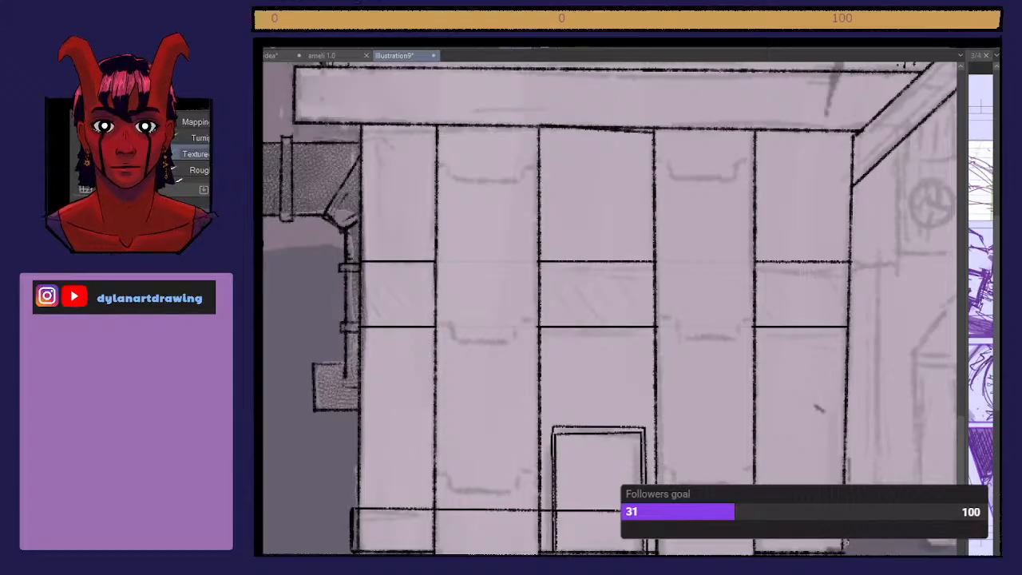
drag(848, 539, 843, 552)
Step: Erase the base band's upper line where it crosses the protruding columns and the doorway
key(e)
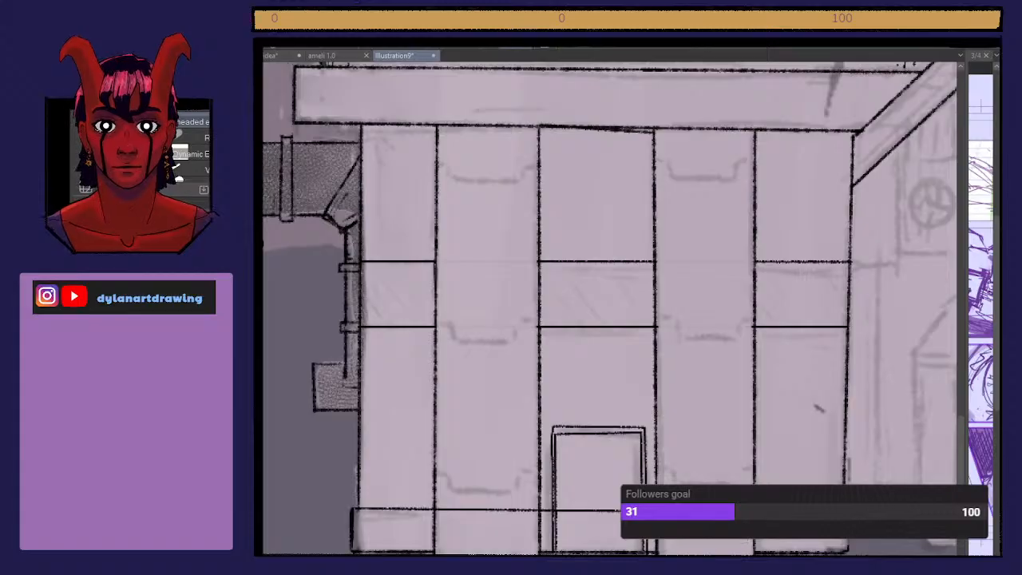
mouse_move(613, 512)
mouse_down()
mouse_move(564, 511)
mouse_move(559, 501)
mouse_move(484, 518)
mouse_move(516, 498)
mouse_move(525, 507)
mouse_move(514, 513)
mouse_move(438, 509)
mouse_up()
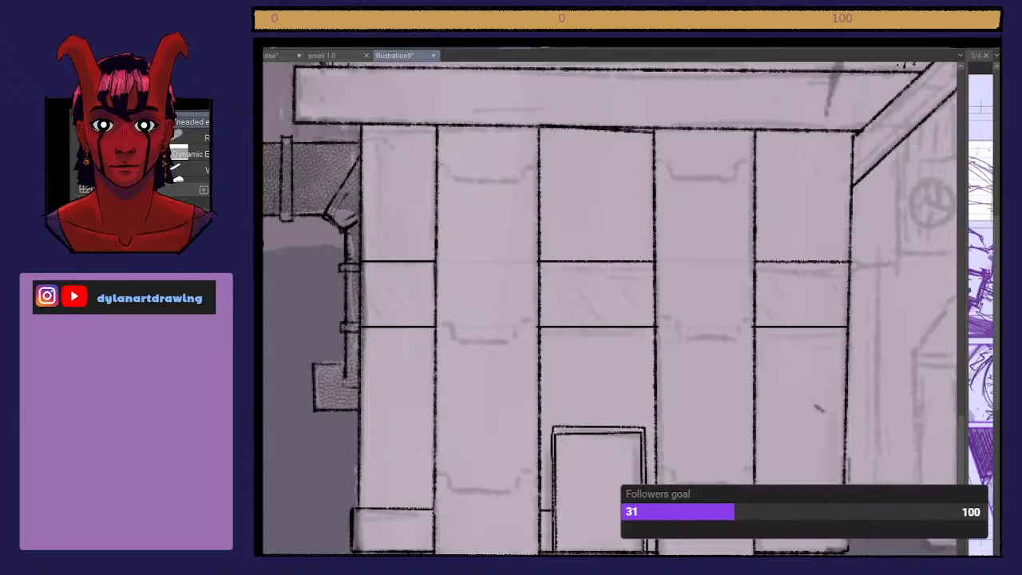
key(p)
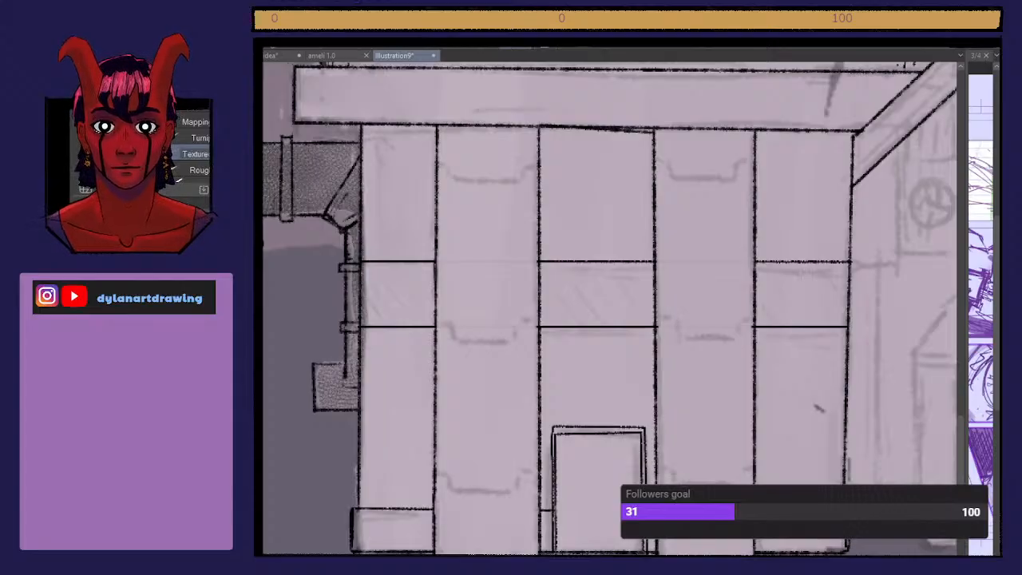
Step: Add short scratch marks to the large pipe around the collars near its bend
click(997, 405)
mouse_move(997, 404)
mouse_down()
mouse_move(997, 350)
mouse_move(997, 390)
mouse_up()
drag(962, 427, 962, 364)
drag(818, 362, 823, 388)
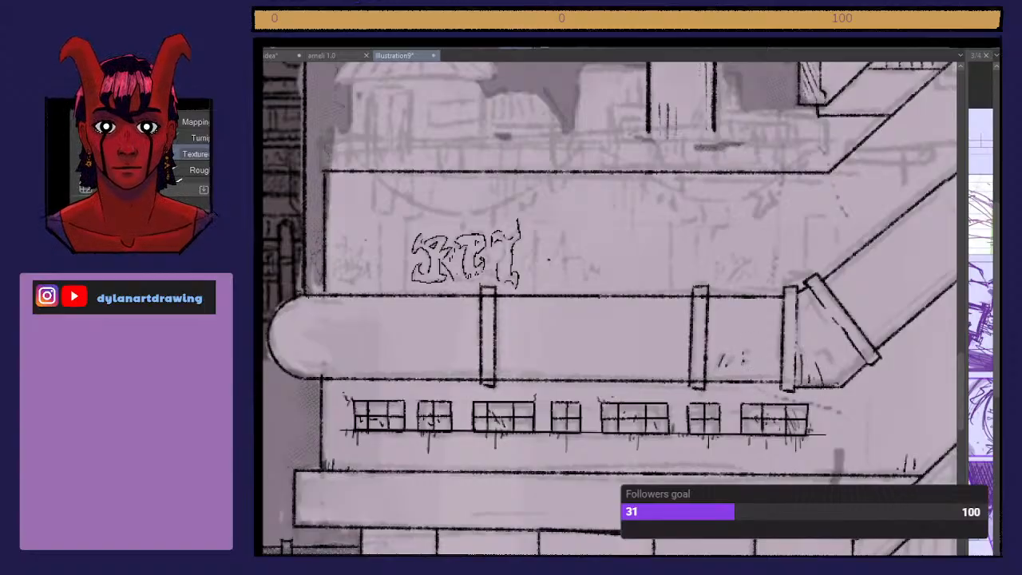
Step: Draw a small boxed fan unit with a round opening in the upper right pane of the seventh window, undoing stray strokes
scroll(781, 369, down, 6)
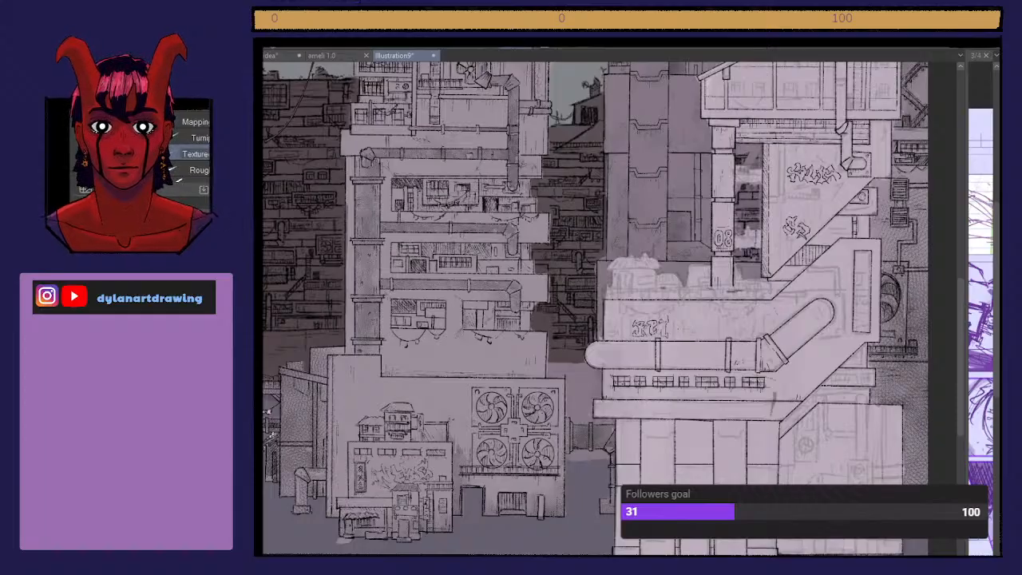
scroll(788, 409, up, 6)
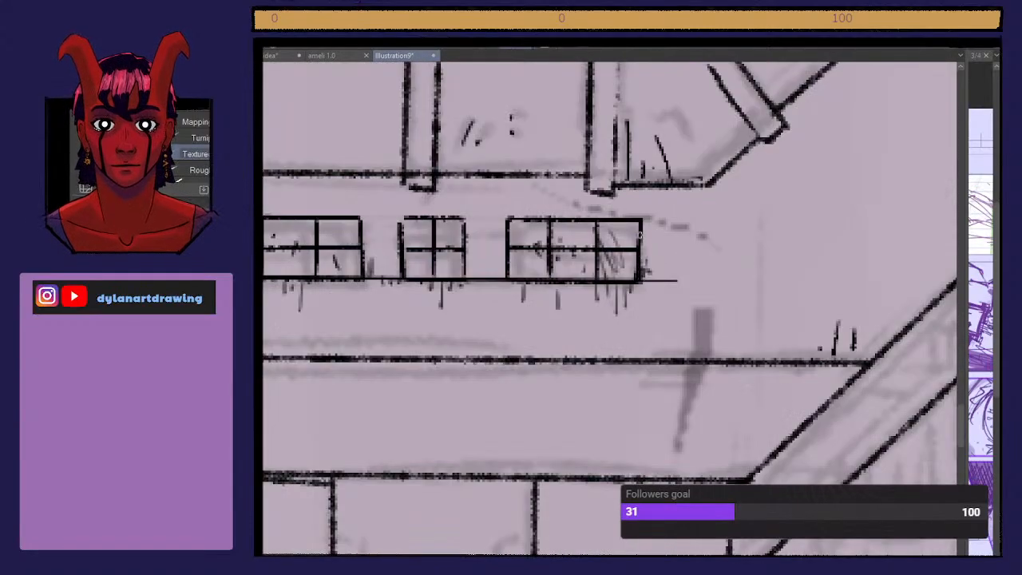
scroll(643, 290, down, 6)
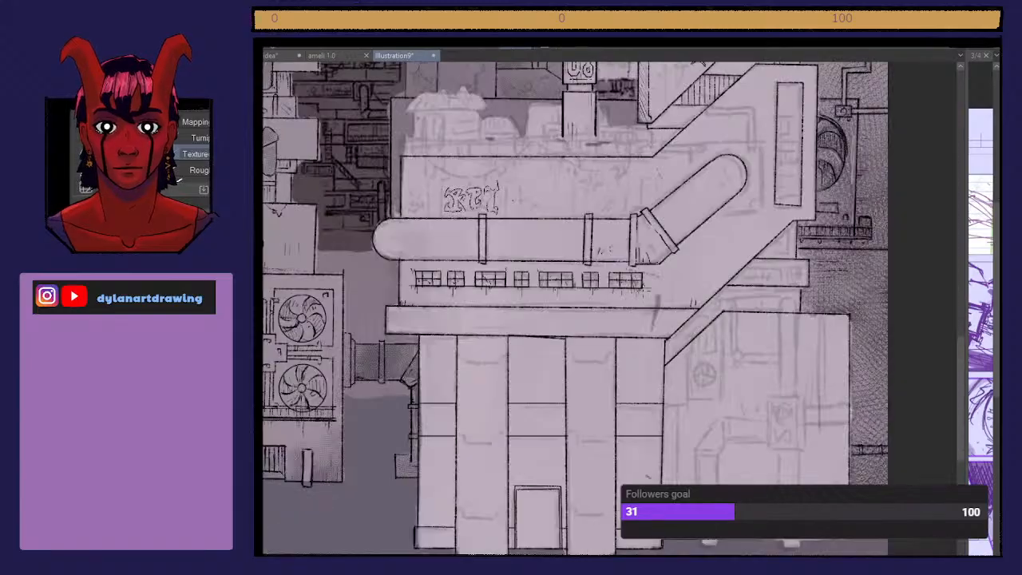
scroll(643, 291, up, 6)
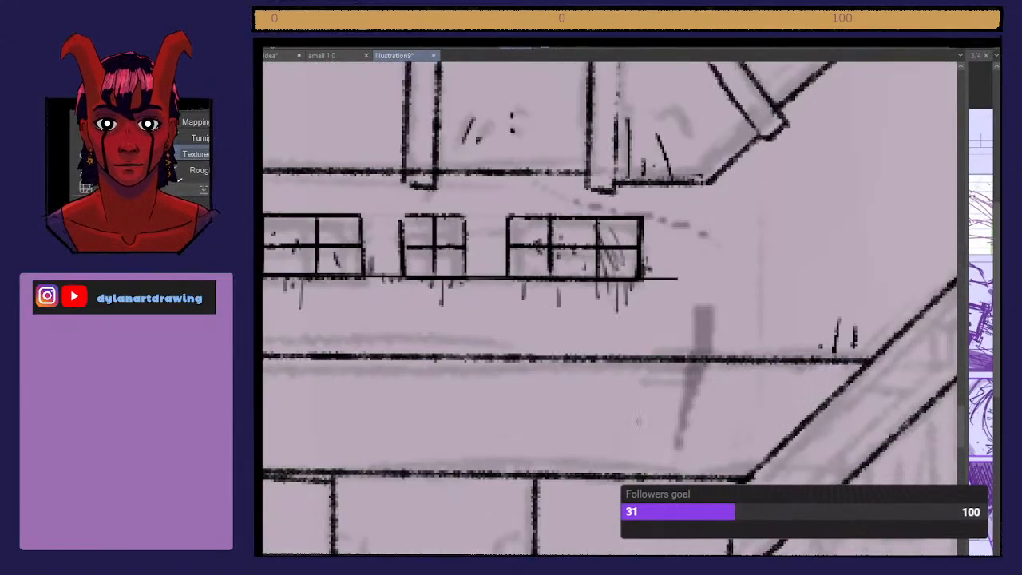
mouse_move(615, 239)
mouse_down()
mouse_move(636, 253)
mouse_move(632, 222)
mouse_move(592, 228)
mouse_move(599, 249)
mouse_move(592, 217)
mouse_move(637, 225)
mouse_move(593, 227)
mouse_move(636, 222)
mouse_move(614, 252)
mouse_up()
key(ctrl+z)
key(ctrl+z)
key(ctrl+z)
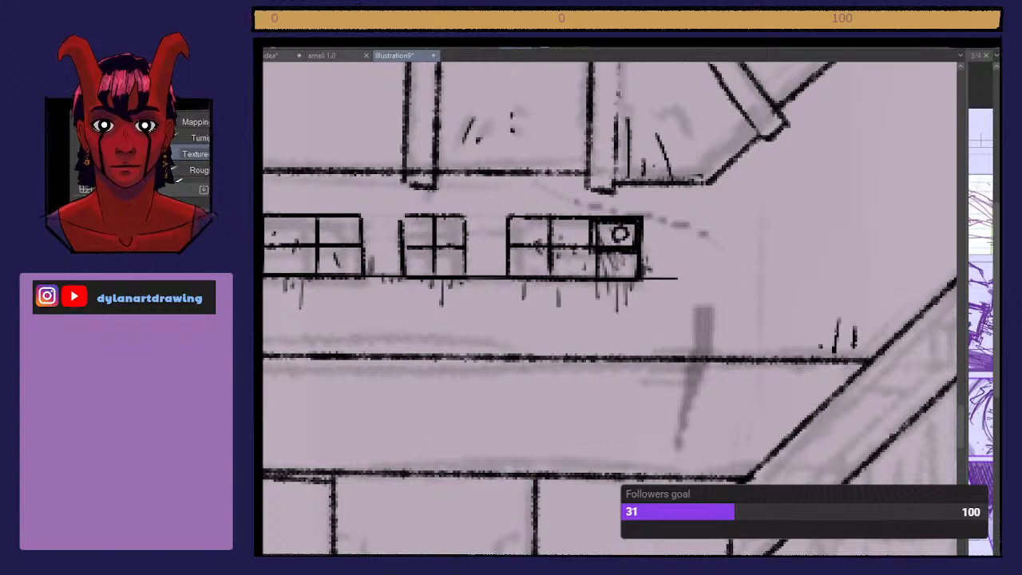
Step: Clean up the edges of the seventh window's fan unit and detail its fan and side fitting
key(e)
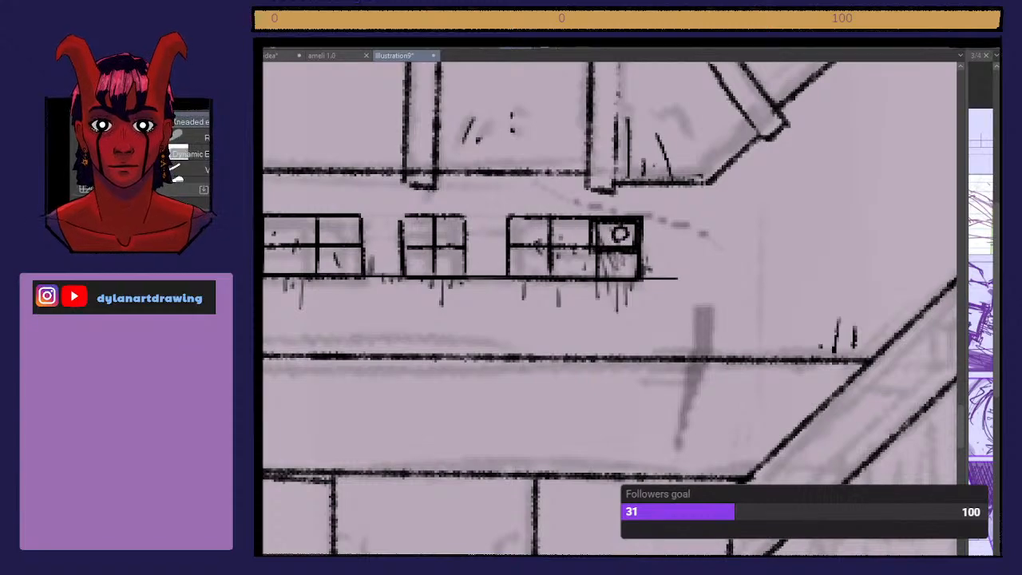
mouse_move(600, 238)
mouse_down()
mouse_move(634, 244)
mouse_move(586, 228)
mouse_up()
key(p)
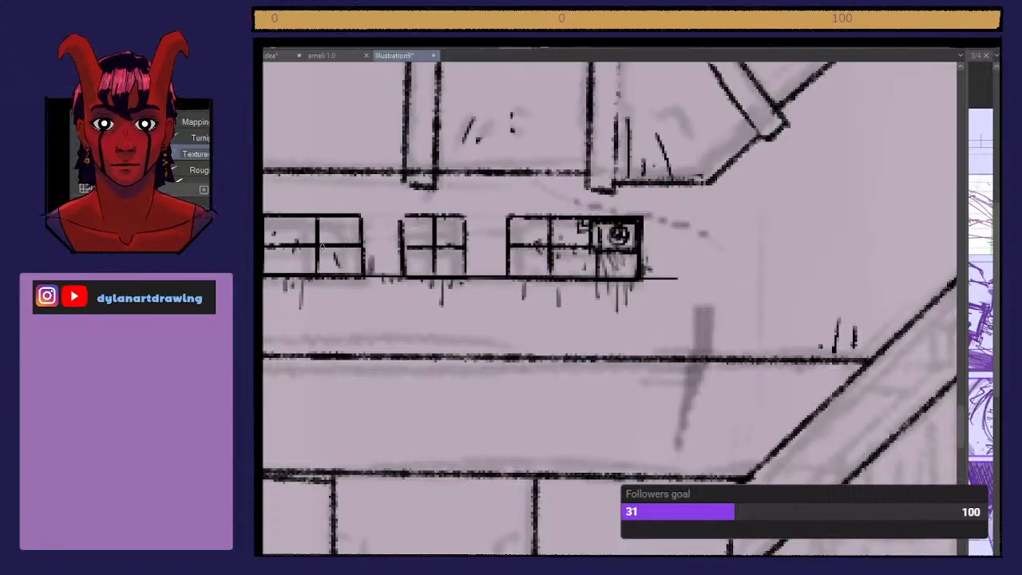
Step: Draw a matching small fan unit in the upper left pane of the third window, with drip strokes beneath it
drag(567, 559, 529, 559)
mouse_move(532, 227)
mouse_down()
mouse_move(553, 239)
mouse_move(537, 216)
mouse_move(529, 234)
mouse_move(544, 222)
mouse_up()
key(e)
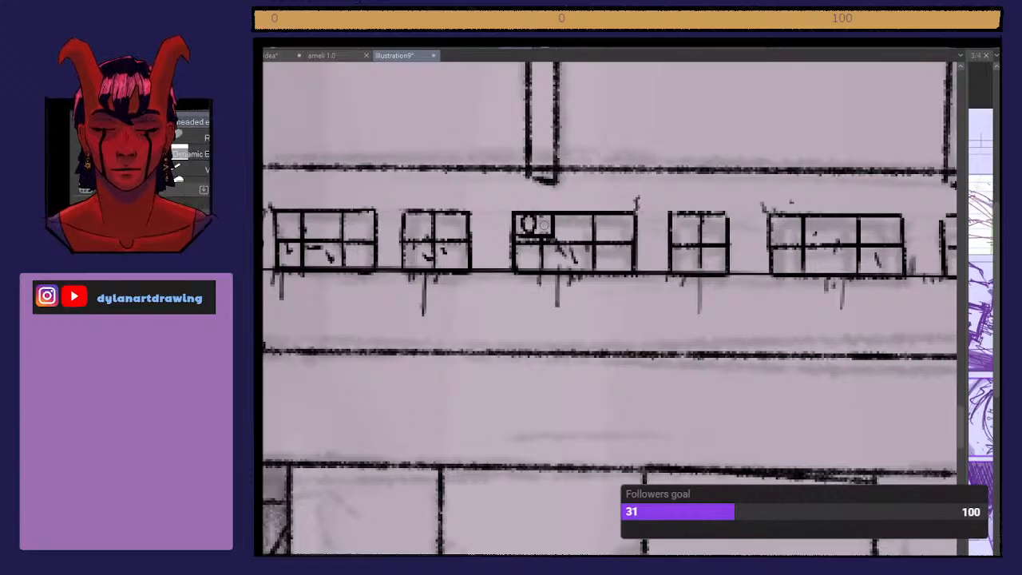
key(p)
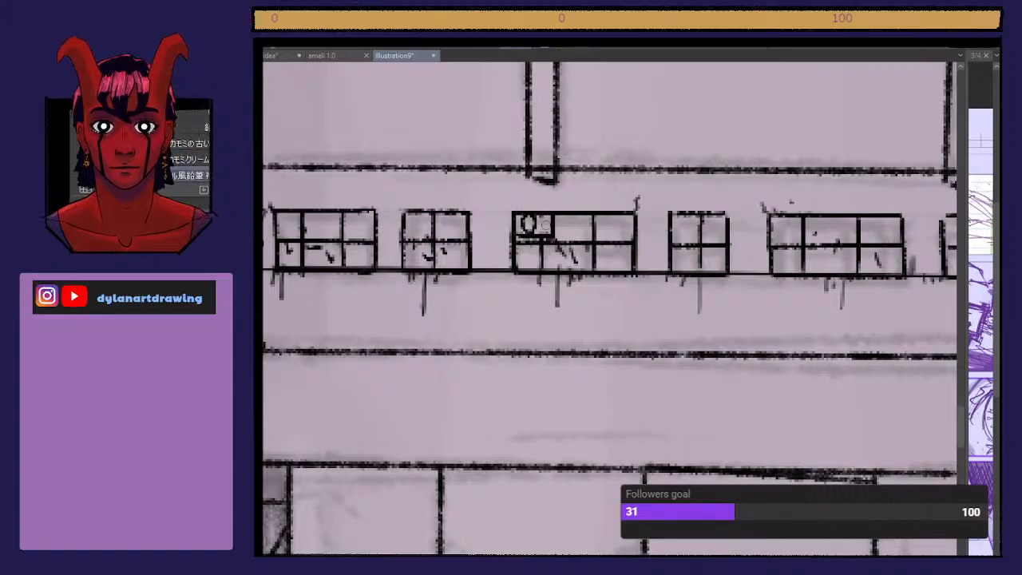
mouse_move(556, 212)
mouse_down()
mouse_move(562, 227)
mouse_move(527, 265)
mouse_move(538, 267)
mouse_up()
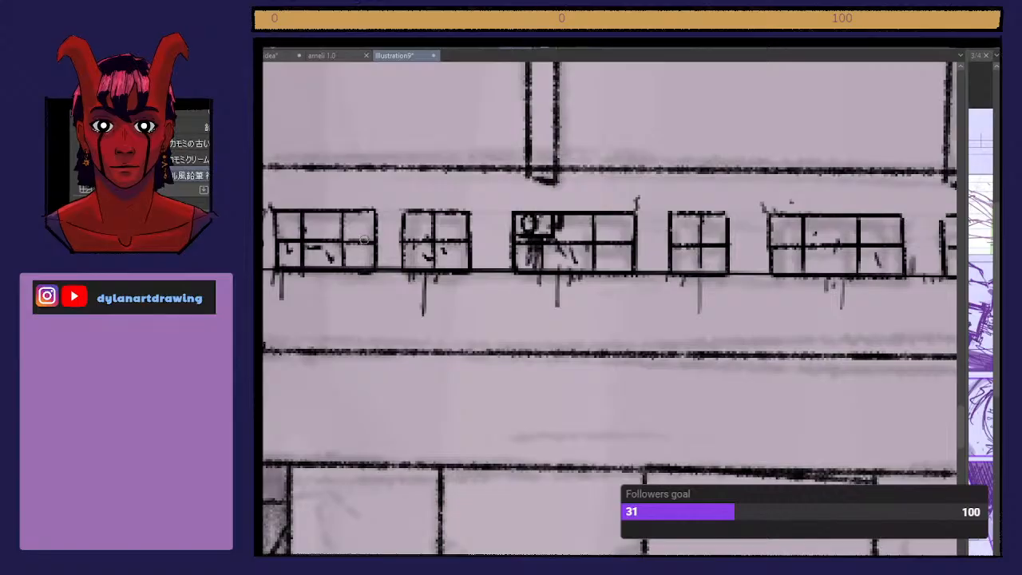
scroll(364, 239, down, 5)
scroll(363, 240, up, 3)
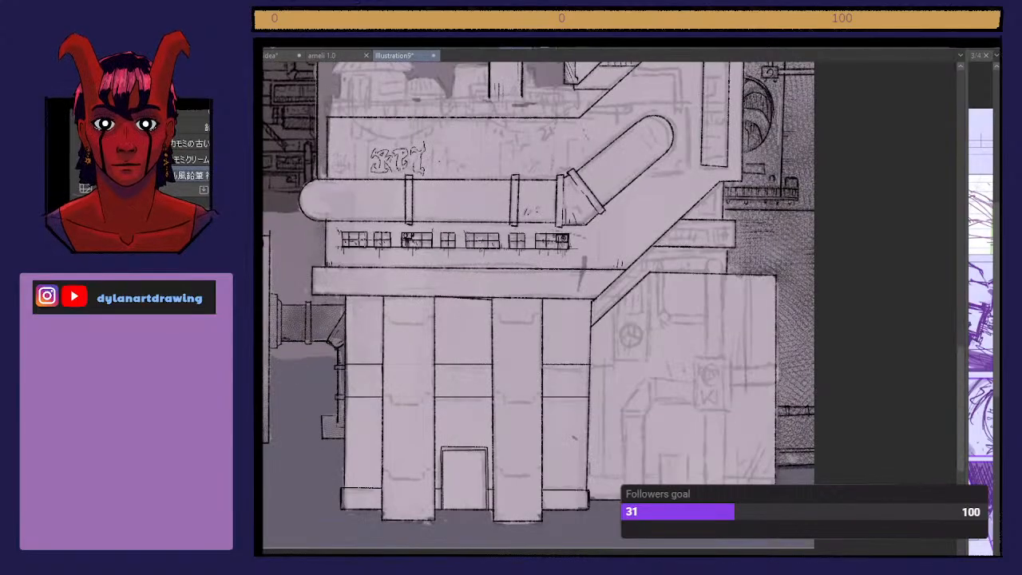
drag(512, 303, 488, 303)
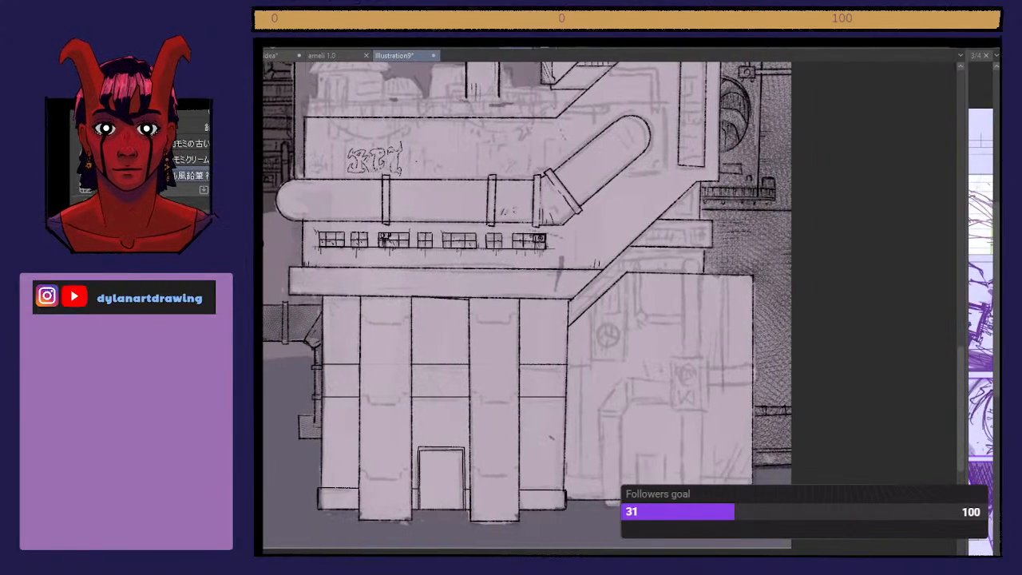
Step: Erase stray marks around the fan unit and right-hand edge of the seventh window
key(e)
drag(540, 238, 551, 271)
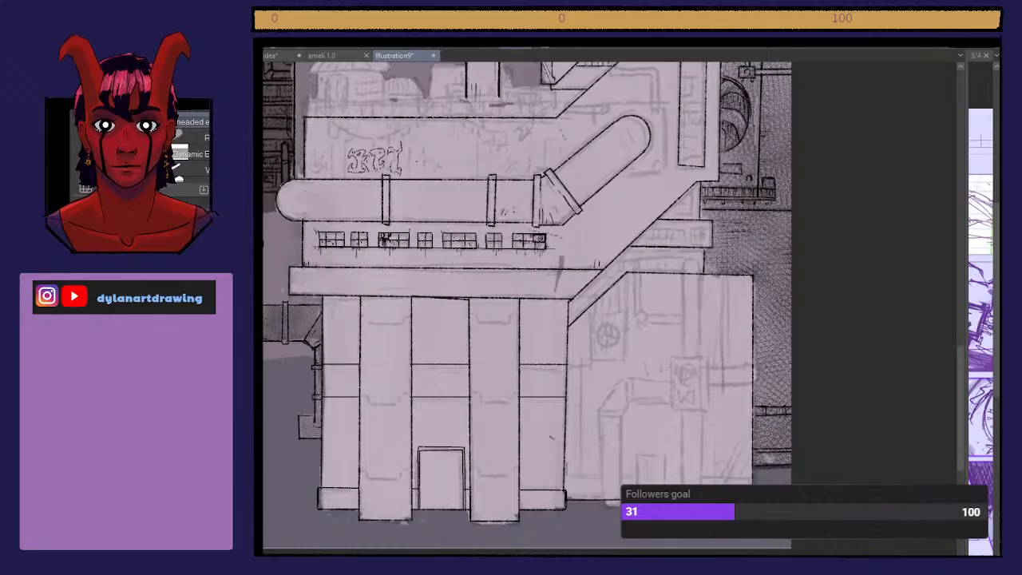
scroll(609, 323, up, 3)
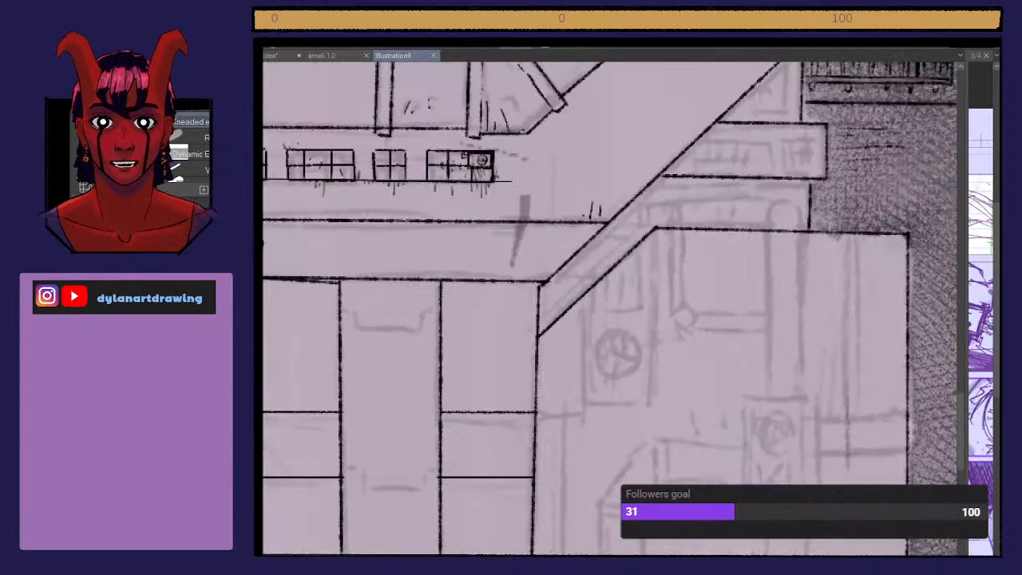
Step: Outline a small slant-topped opening beneath the diagonal beam, beside the dark railing on the right building
key(p)
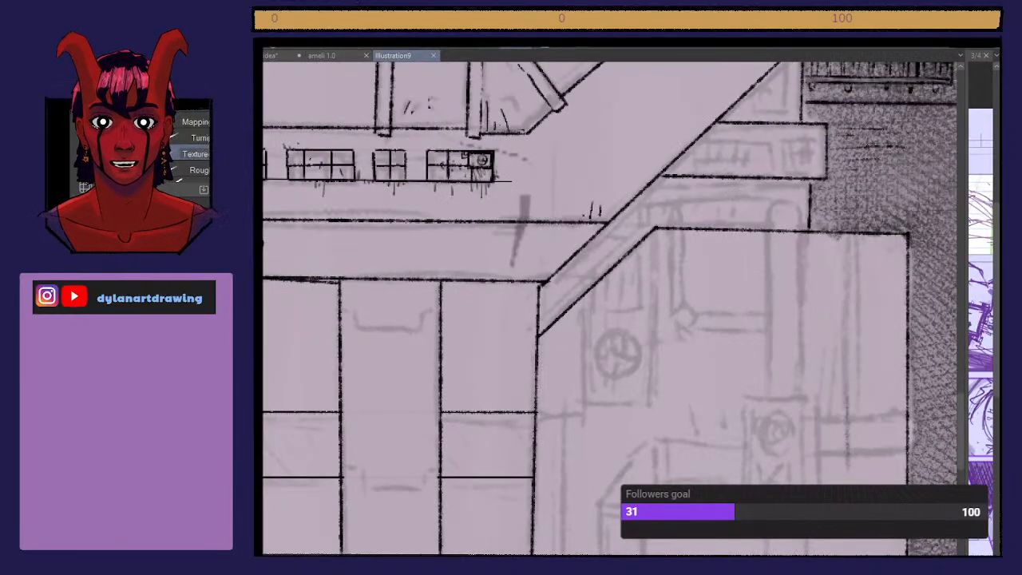
mouse_move(997, 383)
mouse_down()
mouse_move(997, 363)
mouse_move(998, 379)
mouse_up()
drag(960, 419, 961, 374)
scroll(956, 369, up, 2)
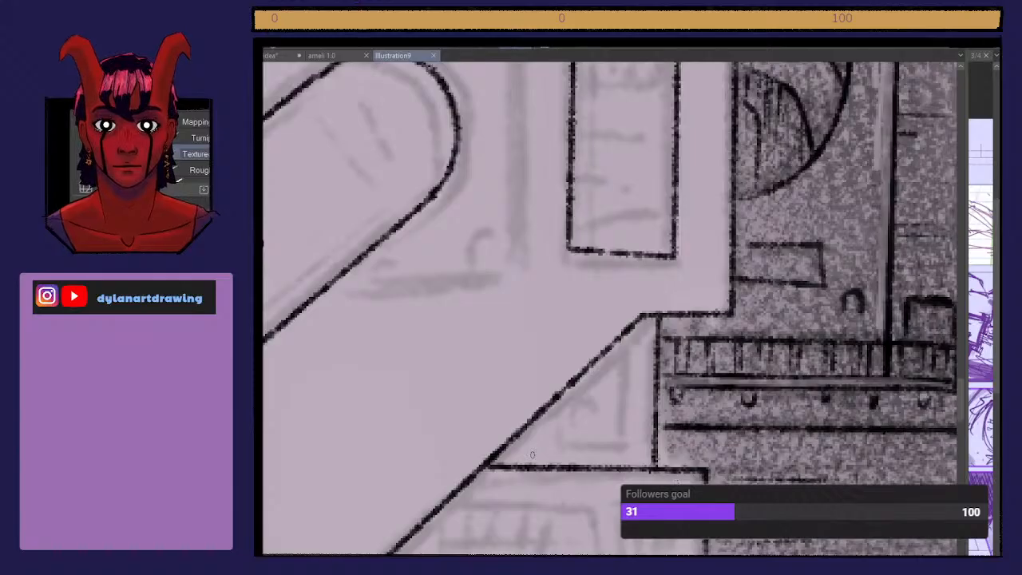
scroll(532, 456, down, 2)
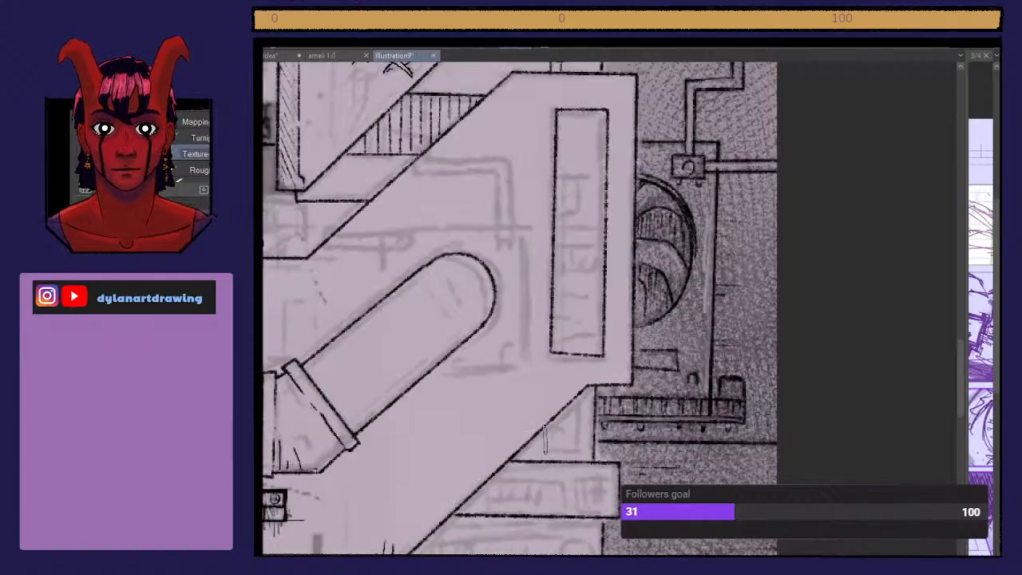
mouse_move(545, 425)
mouse_down()
mouse_move(581, 451)
mouse_move(580, 394)
mouse_up()
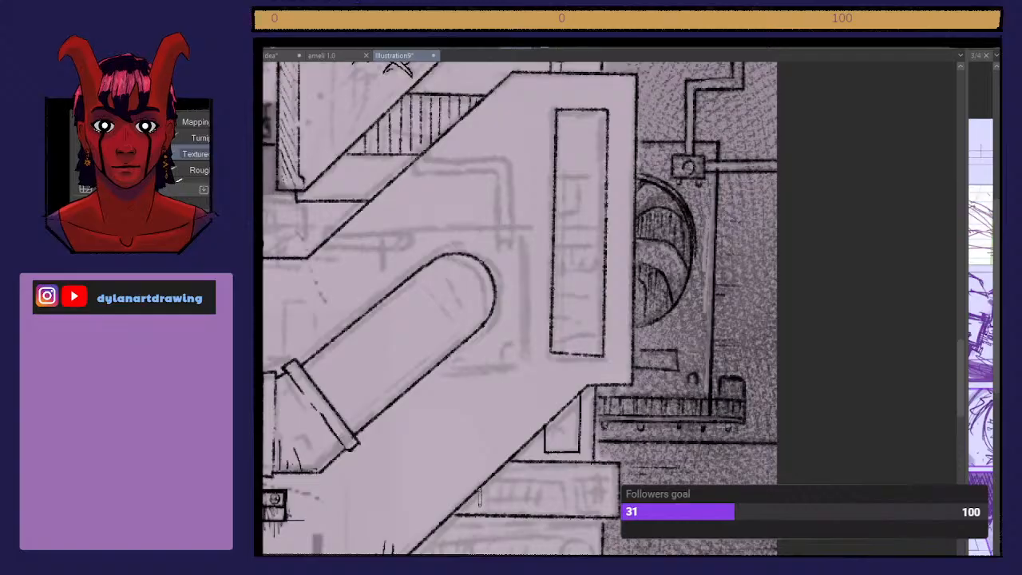
Step: Outline a wide window and a smaller window beside it in the block below the slant-topped opening
mouse_move(479, 506)
mouse_down()
mouse_move(574, 510)
mouse_move(568, 473)
mouse_move(568, 508)
mouse_up()
mouse_move(569, 472)
mouse_down()
mouse_move(496, 471)
mouse_move(570, 473)
mouse_up()
mouse_move(578, 508)
mouse_down()
mouse_move(578, 473)
mouse_move(578, 508)
mouse_up()
drag(580, 471, 615, 475)
drag(615, 473, 615, 508)
drag(615, 508, 577, 508)
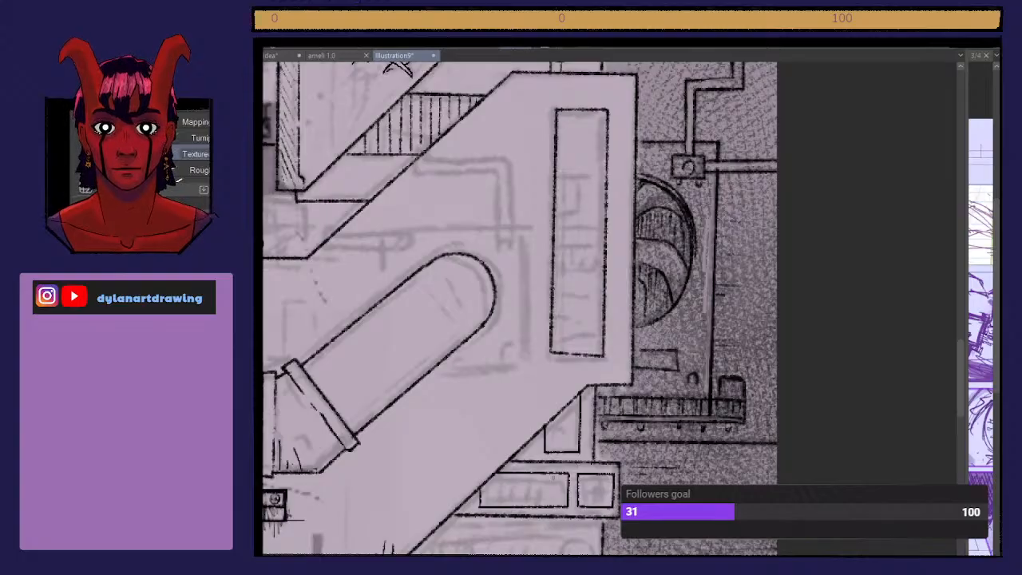
Step: Draw the first vertical bar near the left end of the wide window, undoing stray strokes
drag(492, 474, 492, 505)
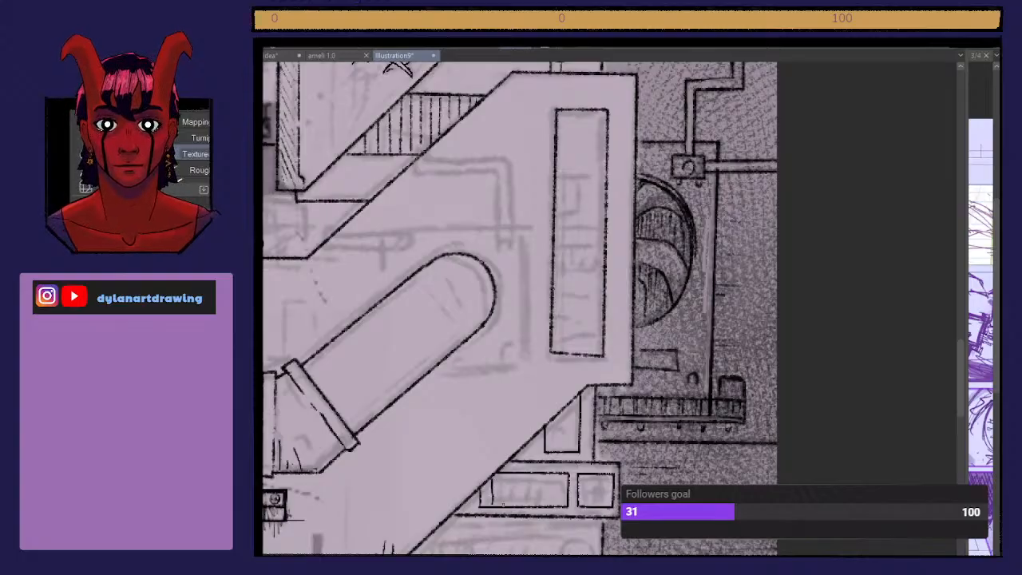
key(ctrl+z)
mouse_move(492, 474)
mouse_down()
mouse_move(492, 507)
mouse_move(507, 472)
mouse_up()
key(ctrl+z)
key(ctrl+z)
Step: Draw the remaining vertical bars across the wide window and two in the smaller window beside it
scroll(503, 475, up, 2)
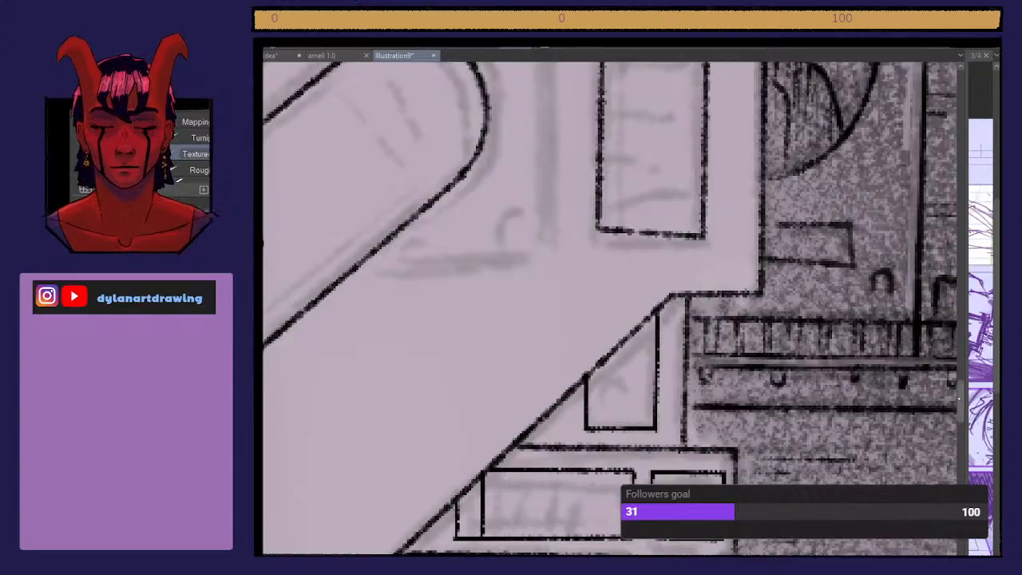
drag(936, 533, 937, 409)
drag(507, 414, 508, 348)
drag(540, 412, 540, 351)
drag(566, 408, 566, 339)
drag(587, 409, 587, 344)
drag(614, 406, 613, 338)
drag(673, 408, 673, 342)
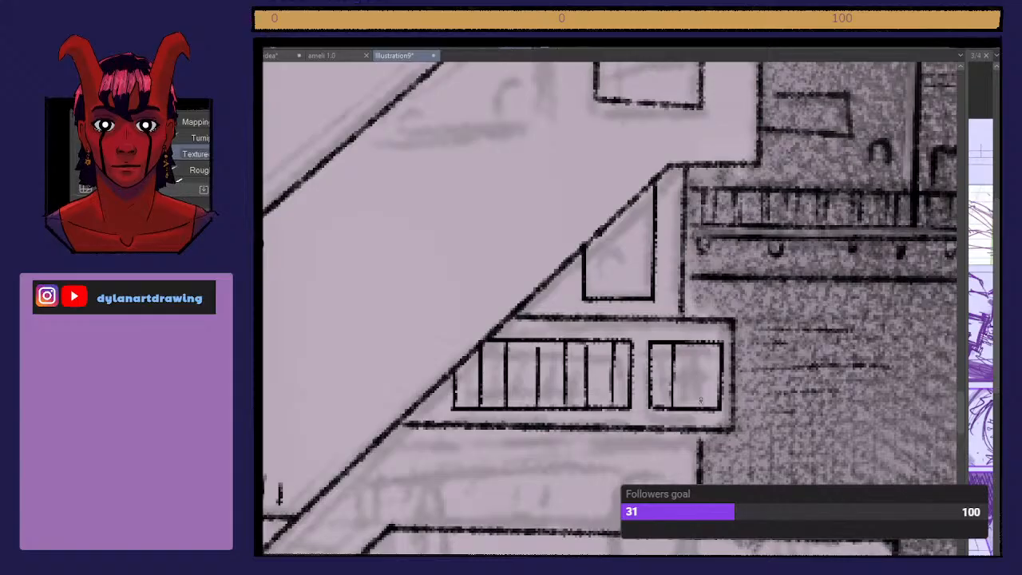
drag(701, 406, 701, 342)
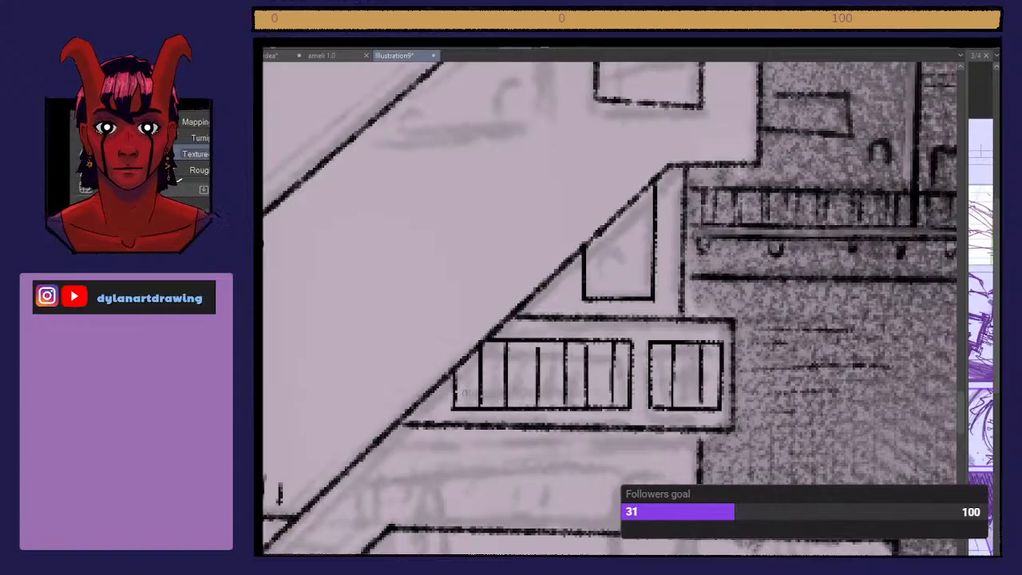
Step: Draw two horizontal bars across both the wide window and the smaller window to form grids
drag(455, 389, 471, 389)
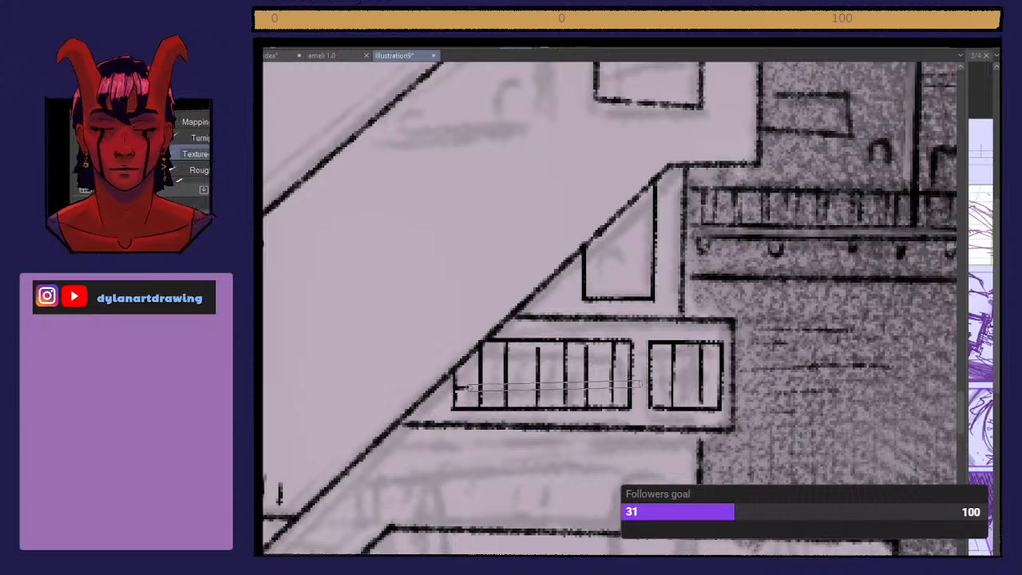
shift+click(633, 392)
drag(488, 356, 630, 357)
drag(651, 358, 723, 357)
drag(653, 390, 723, 389)
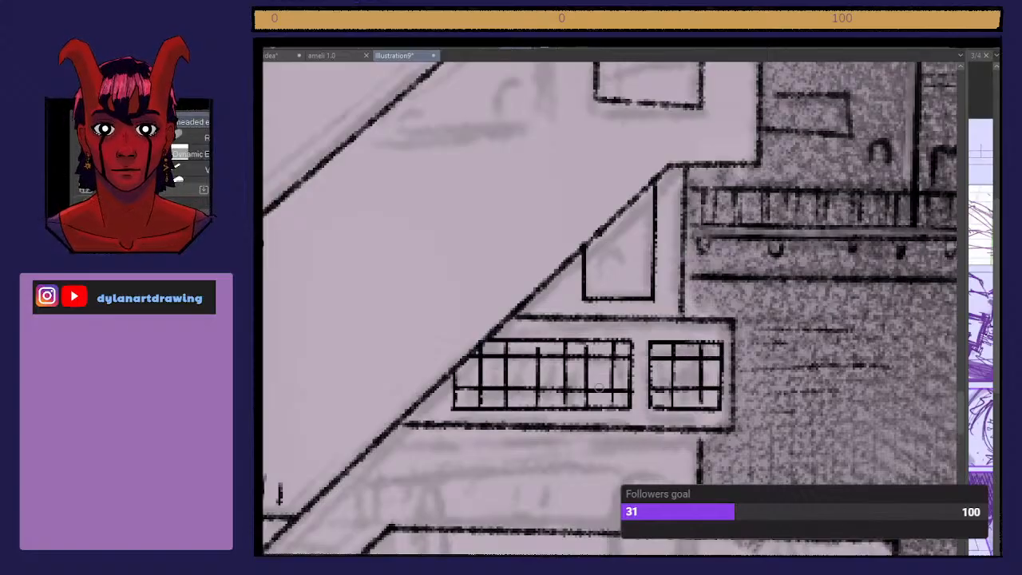
Step: Clear the lower right corner of the wide window's grid and draw a small boxed fan unit there
mouse_move(603, 386)
mouse_down()
mouse_move(620, 396)
mouse_move(596, 391)
mouse_up()
key(p)
key(p)
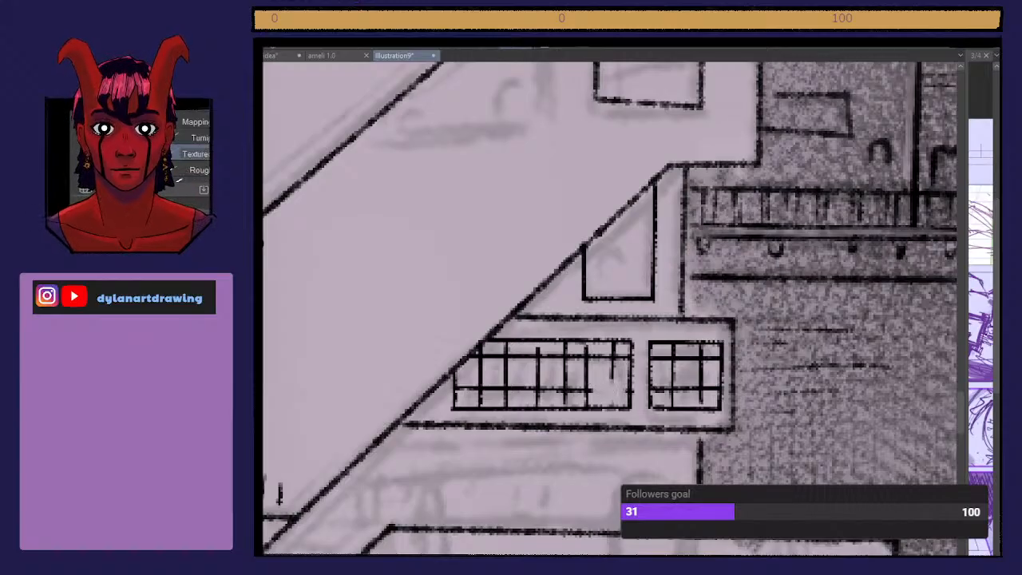
mouse_move(595, 404)
mouse_down()
mouse_move(595, 381)
mouse_move(627, 383)
mouse_move(627, 406)
mouse_move(598, 403)
mouse_move(608, 391)
mouse_move(618, 396)
mouse_up()
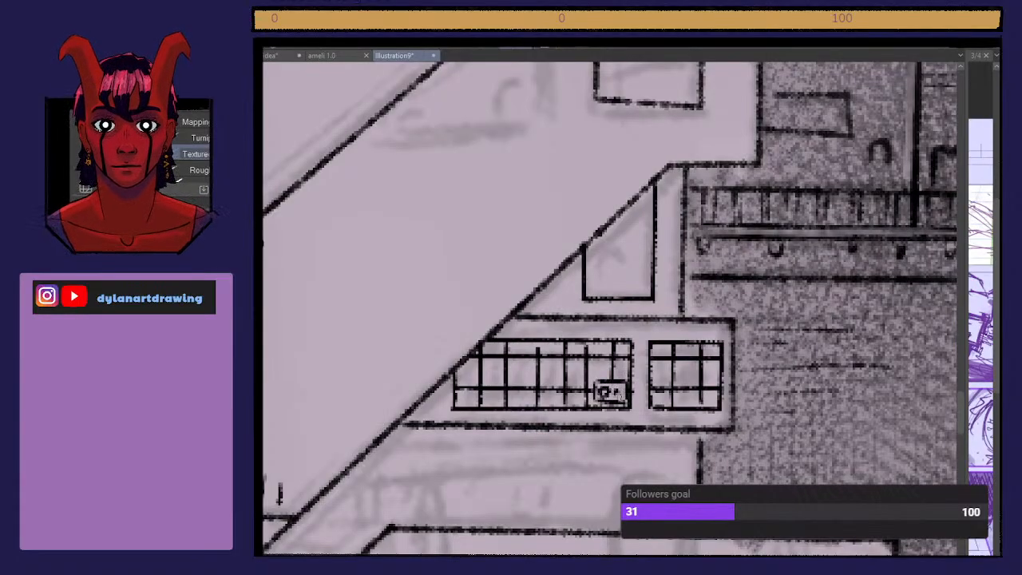
Step: Fill the slant-topped opening under the diagonal beam with dense crossing strokes and small interior details
mouse_move(591, 298)
mouse_down()
mouse_move(588, 243)
mouse_move(598, 285)
mouse_move(597, 241)
mouse_move(602, 297)
mouse_move(606, 234)
mouse_move(620, 285)
mouse_move(620, 221)
mouse_up()
mouse_move(629, 301)
mouse_down()
mouse_move(636, 210)
mouse_move(641, 295)
mouse_move(649, 186)
mouse_up()
drag(601, 244, 606, 231)
drag(617, 219, 632, 192)
mouse_move(594, 245)
mouse_down()
mouse_move(650, 189)
mouse_move(640, 229)
mouse_up()
mouse_move(598, 243)
mouse_down()
mouse_move(642, 242)
mouse_move(622, 248)
mouse_up()
mouse_move(588, 281)
mouse_down()
mouse_move(639, 281)
mouse_move(623, 223)
mouse_move(652, 226)
mouse_up()
mouse_move(640, 279)
mouse_down()
mouse_move(642, 297)
mouse_move(628, 281)
mouse_move(590, 282)
mouse_up()
mouse_move(621, 242)
mouse_down()
mouse_move(594, 242)
mouse_move(620, 242)
mouse_move(638, 205)
mouse_move(637, 224)
mouse_move(621, 222)
mouse_up()
drag(616, 242, 638, 207)
drag(631, 277, 632, 234)
drag(628, 239, 653, 239)
mouse_move(642, 289)
mouse_down()
mouse_move(642, 236)
mouse_move(654, 282)
mouse_up()
Step: Draw six vertical bars in the upper terrace window behind the sloping roof of the upper right building
key(ctrl+minus)
key(ctrl+minus)
key(ctrl+minus)
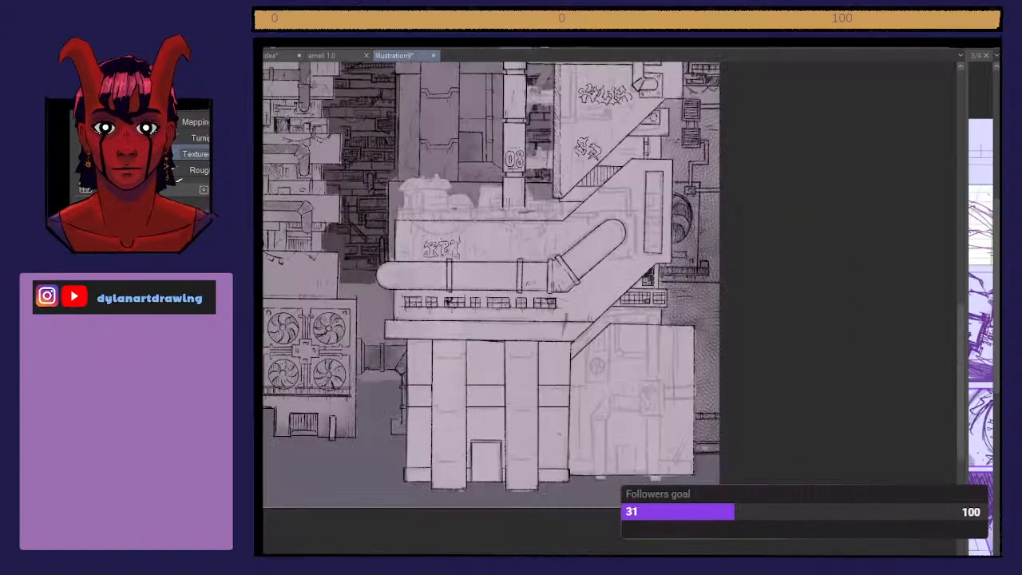
scroll(653, 290, up, 1)
scroll(653, 290, down, 3)
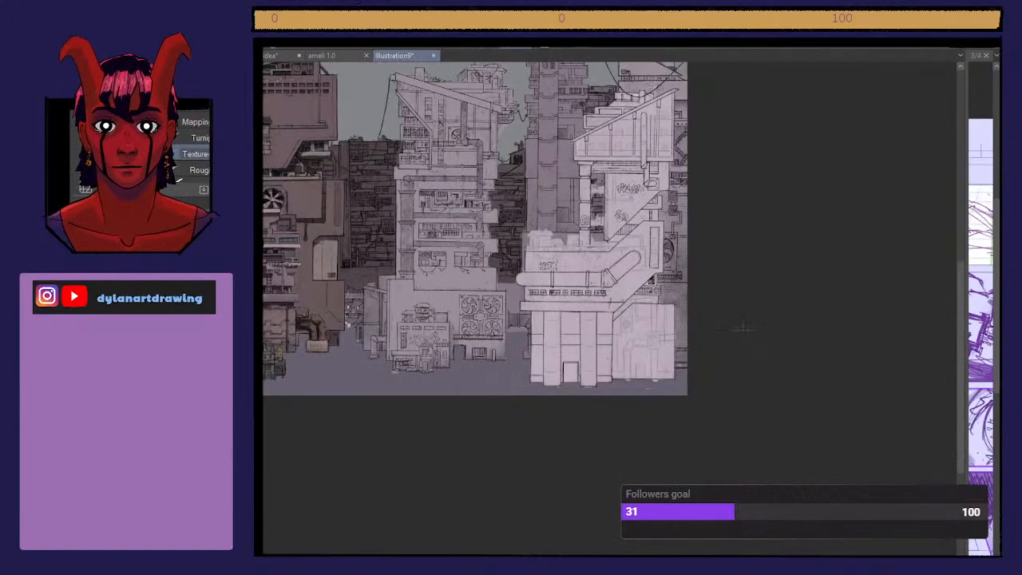
mouse_move(961, 325)
mouse_down()
mouse_move(960, 273)
mouse_move(960, 324)
mouse_move(960, 315)
mouse_up()
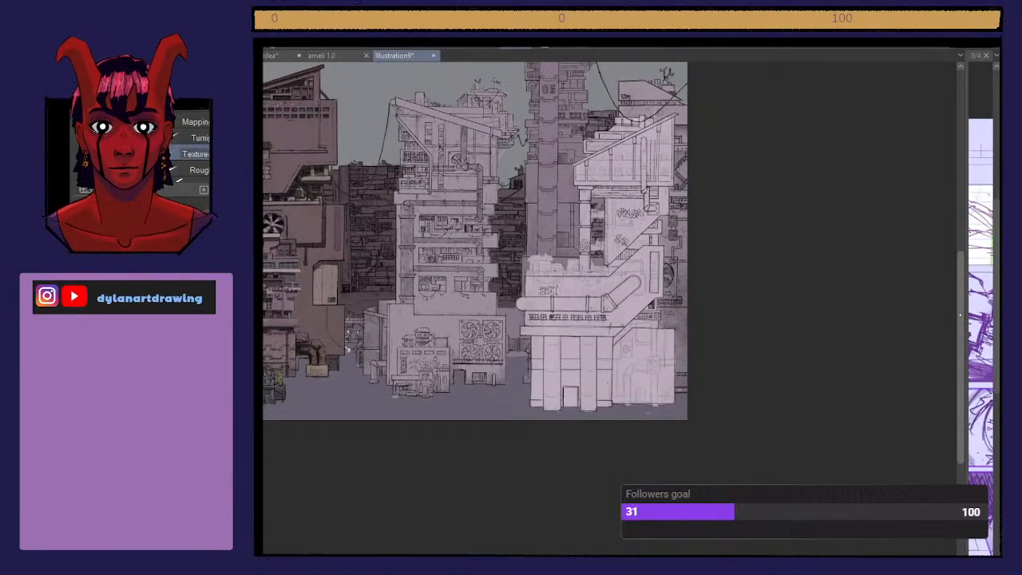
drag(961, 315, 960, 262)
scroll(954, 276, up, 5)
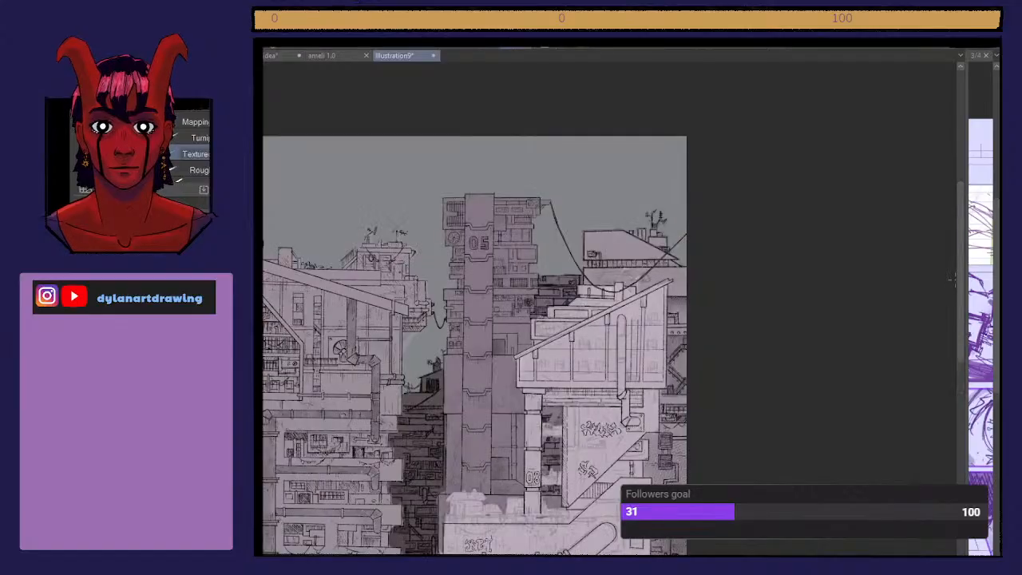
drag(919, 554, 890, 554)
scroll(592, 317, up, 3)
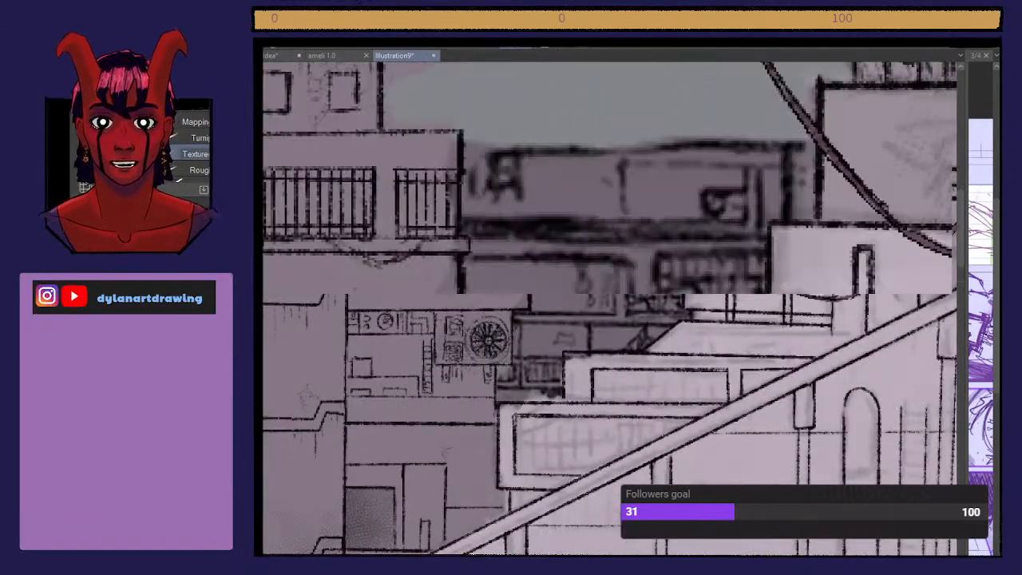
drag(627, 484, 627, 417)
drag(671, 484, 671, 417)
drag(708, 484, 707, 419)
drag(746, 484, 745, 423)
drag(782, 485, 781, 425)
drag(819, 485, 818, 425)
Step: Hang a sagging cable with a small loop across the barred upper terrace window, redrawing its first curve
mouse_move(595, 424)
mouse_down()
mouse_move(641, 469)
mouse_move(685, 471)
mouse_move(769, 433)
mouse_up()
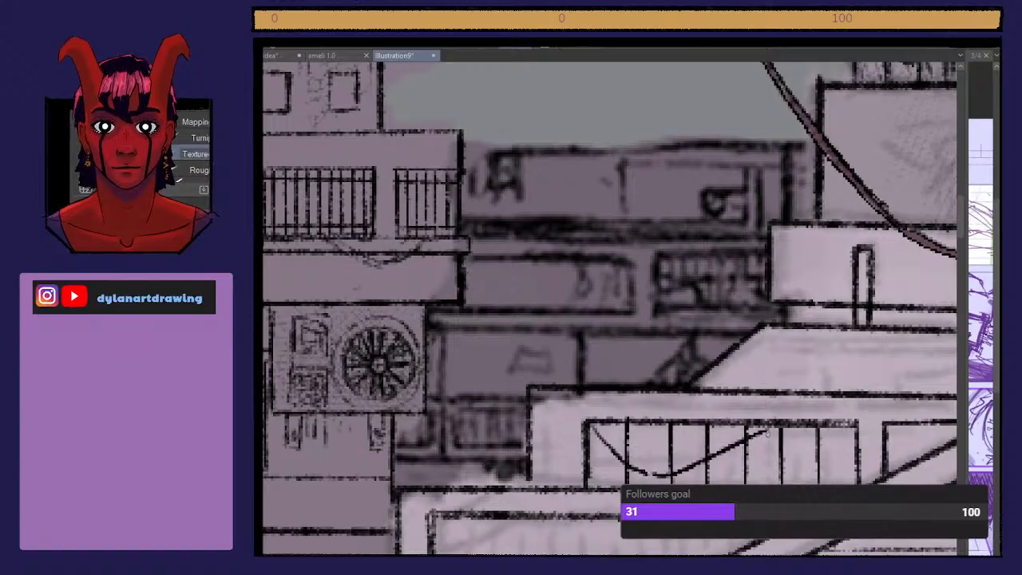
key(ctrl+z)
mouse_move(595, 427)
mouse_down()
mouse_move(714, 477)
mouse_move(779, 432)
mouse_up()
mouse_move(620, 462)
mouse_down()
mouse_move(623, 484)
mouse_move(731, 484)
mouse_move(746, 451)
mouse_move(767, 474)
mouse_move(766, 444)
mouse_up()
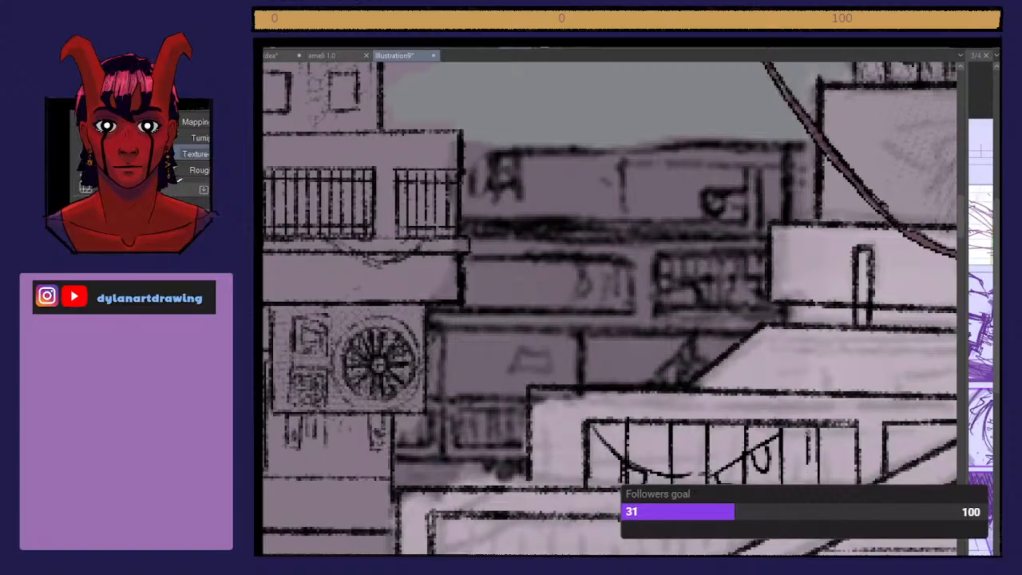
Step: Draw a boxed fan unit at the right end of the upper terrace window and touch up the cable's underside
mouse_move(798, 461)
mouse_down()
mouse_move(801, 435)
mouse_move(813, 434)
mouse_move(838, 435)
mouse_move(847, 459)
mouse_move(802, 475)
mouse_move(801, 435)
mouse_move(845, 434)
mouse_move(851, 464)
mouse_move(812, 468)
mouse_move(840, 448)
mouse_up()
key(ctrl+z)
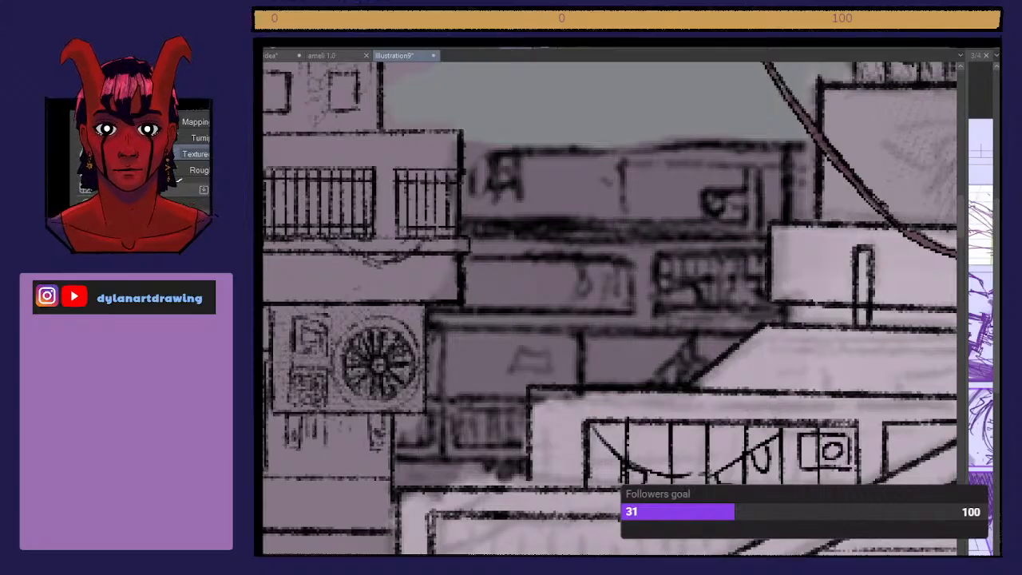
key(e)
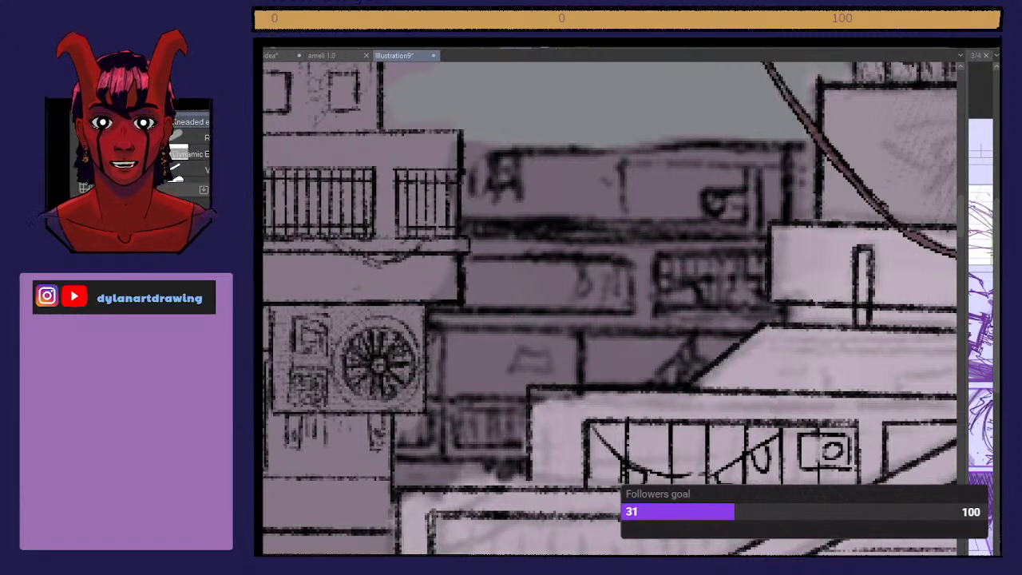
key(p)
mouse_move(798, 466)
mouse_down()
mouse_move(799, 434)
mouse_move(818, 468)
mouse_move(832, 443)
mouse_move(826, 457)
mouse_up()
drag(688, 478, 722, 470)
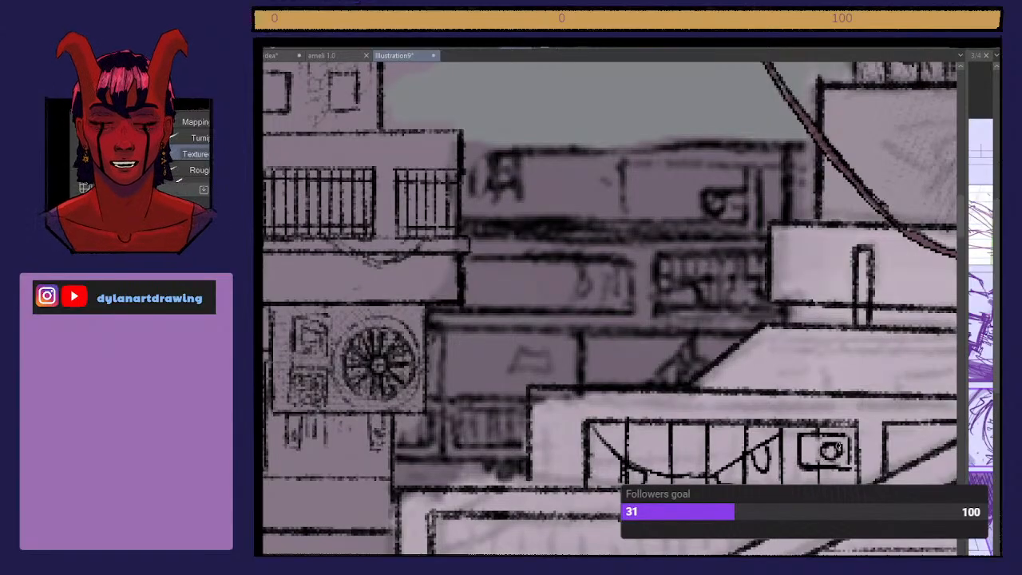
Step: Draw a horizontal bar across the upper terrace window and erase the part crossing the cable loop
drag(592, 456, 799, 454)
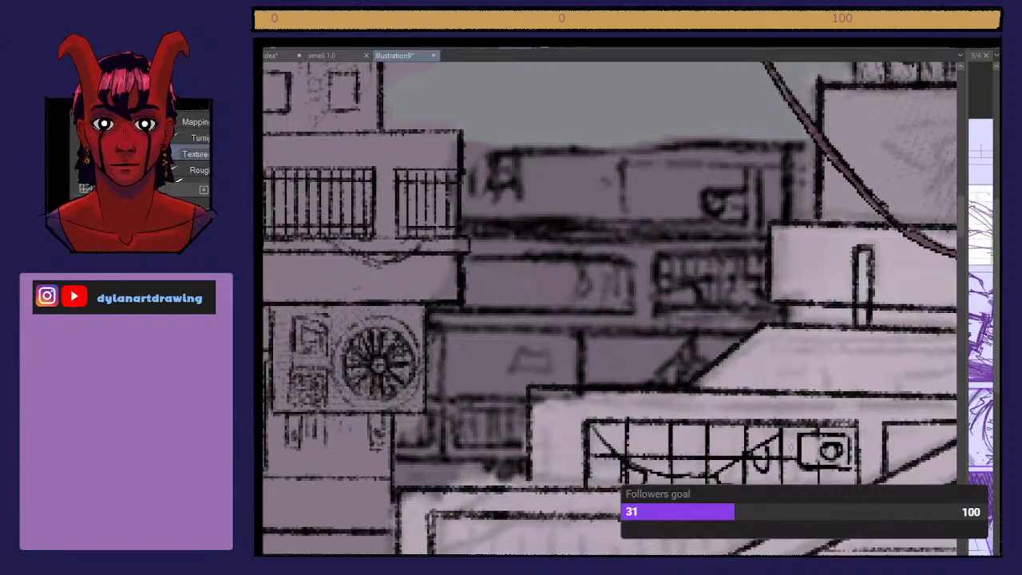
key(e)
drag(772, 451, 761, 461)
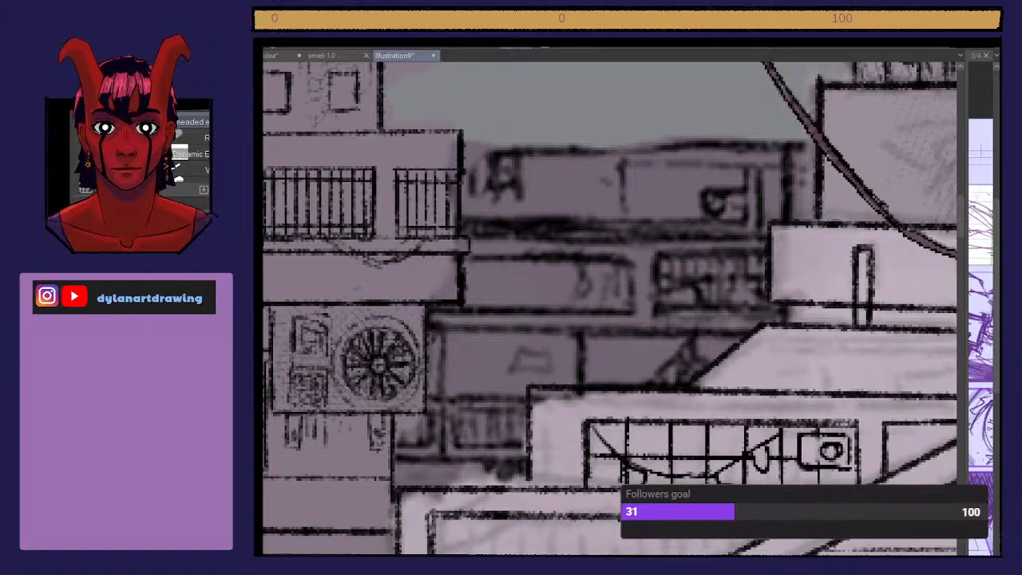
key(p)
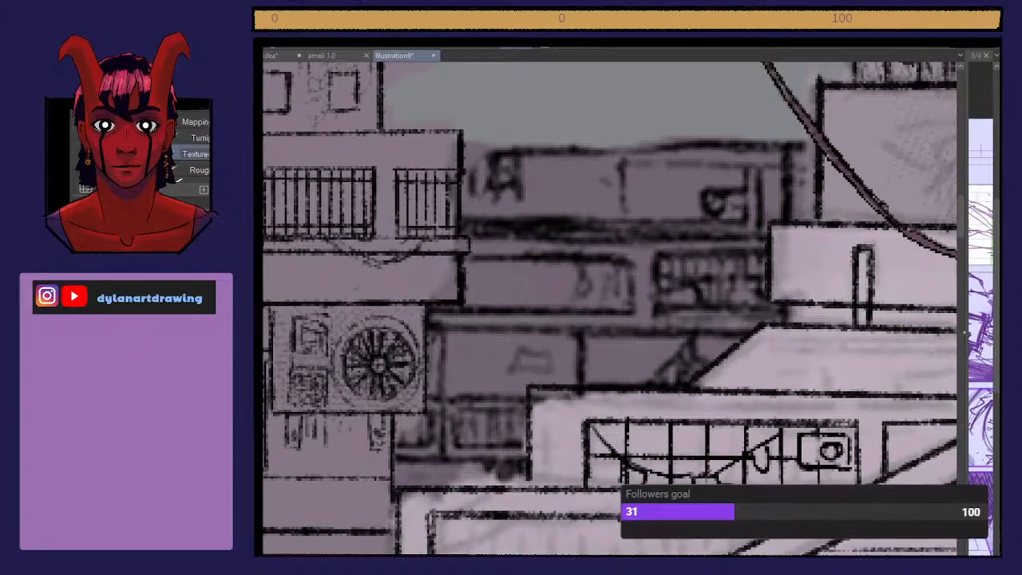
Step: Draw a row of vertical bars across the lower terrace window, down to the sloping roof edge
drag(961, 234, 961, 262)
mouse_move(469, 322)
mouse_down()
mouse_move(469, 218)
mouse_move(495, 305)
mouse_move(495, 214)
mouse_up()
mouse_move(524, 319)
mouse_down()
mouse_move(521, 226)
mouse_move(549, 300)
mouse_move(549, 209)
mouse_up()
drag(581, 324, 581, 209)
drag(614, 300, 613, 209)
drag(644, 280, 643, 206)
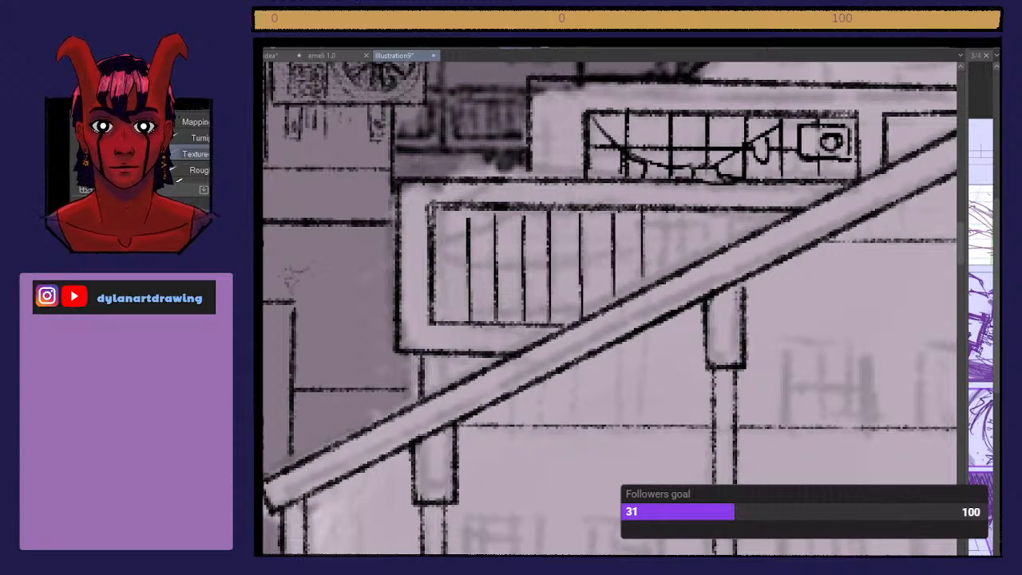
drag(669, 276, 668, 206)
drag(697, 264, 697, 216)
drag(727, 246, 726, 206)
Step: Add two horizontal bars across the lower terrace window and a small boxed fan unit in its upper left corner
drag(432, 239, 743, 239)
drag(431, 285, 647, 286)
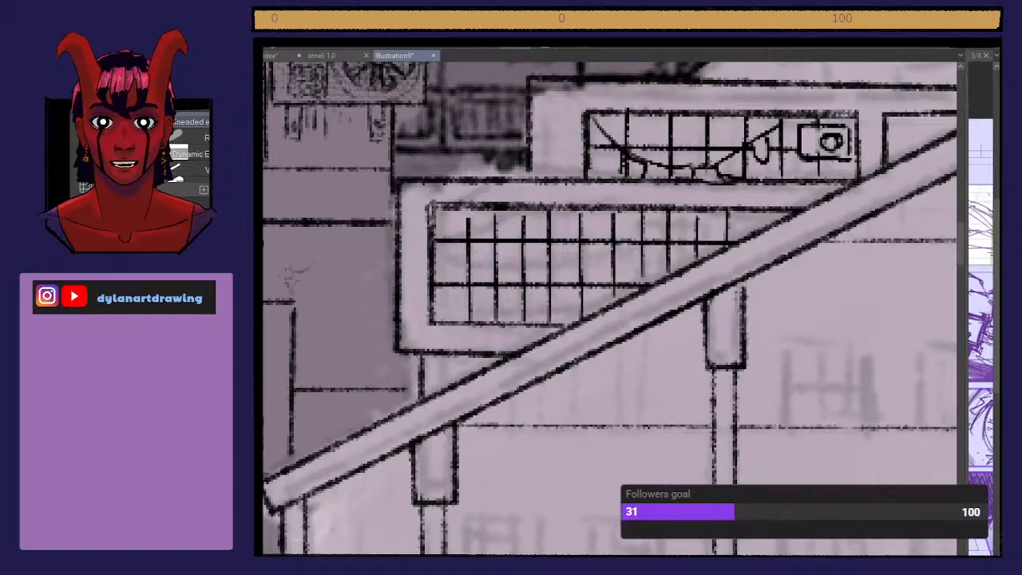
mouse_move(454, 250)
mouse_down()
mouse_move(485, 218)
mouse_move(507, 239)
mouse_move(498, 221)
mouse_move(492, 239)
mouse_move(459, 219)
mouse_move(458, 248)
mouse_move(463, 218)
mouse_move(509, 220)
mouse_move(508, 247)
mouse_move(515, 240)
mouse_move(458, 236)
mouse_move(495, 215)
mouse_move(492, 243)
mouse_move(505, 229)
mouse_move(467, 220)
mouse_move(478, 231)
mouse_up()
key(p)
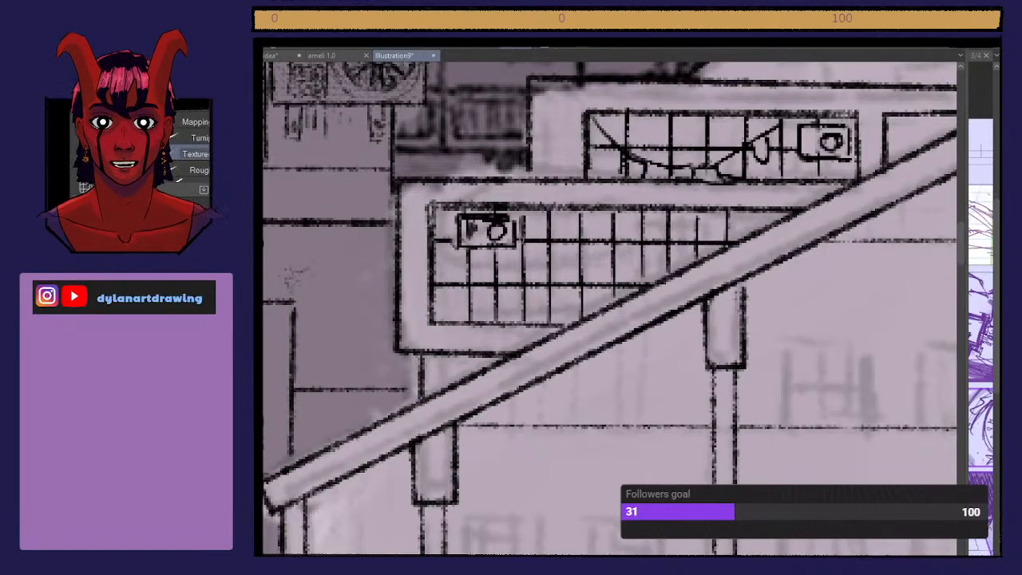
scroll(492, 232, down, 5)
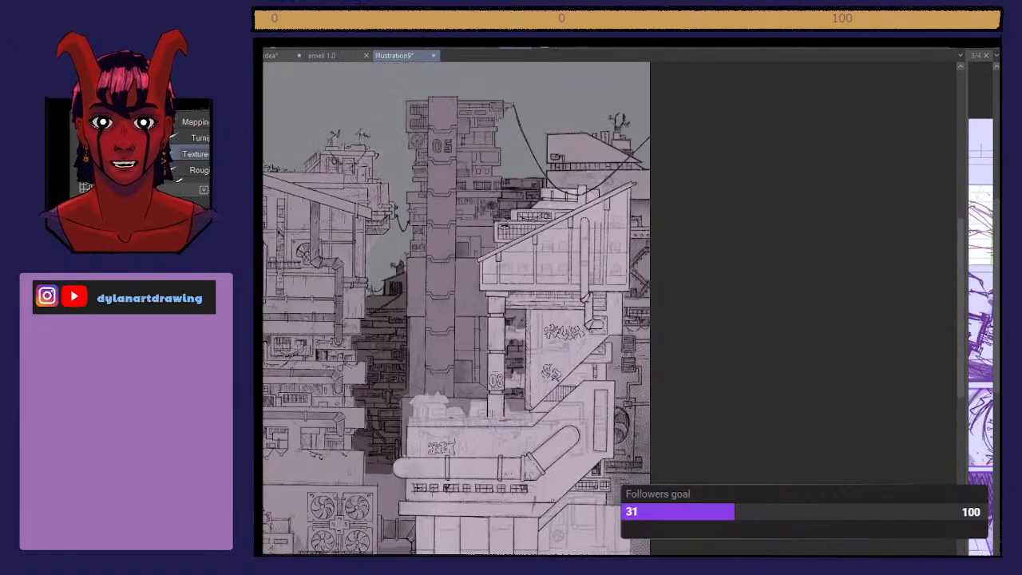
scroll(508, 227, up, 6)
scroll(508, 226, down, 6)
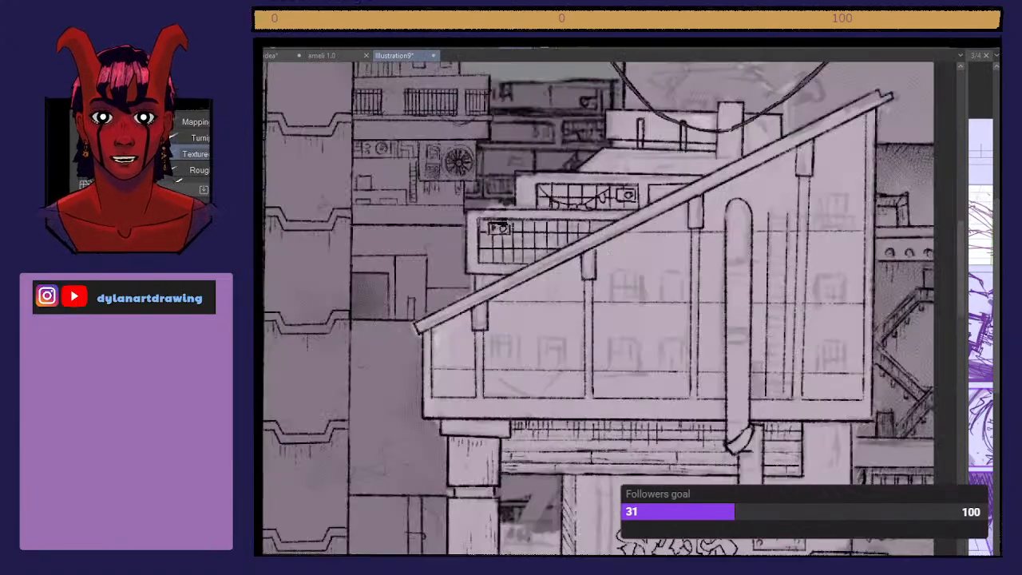
scroll(508, 227, up, 3)
drag(520, 238, 521, 211)
drag(524, 304, 542, 322)
drag(529, 287, 545, 310)
drag(521, 264, 533, 283)
drag(531, 288, 543, 304)
key(ctrl+z)
key(ctrl+z)
key(ctrl+z)
key(ctrl+z)
key(ctrl+z)
Step: Add inner frame lines along the lower terrace window's left and bottom edges and complete the bars near its right end
drag(436, 322, 438, 205)
drag(436, 321, 580, 320)
drag(760, 237, 761, 206)
drag(694, 264, 694, 207)
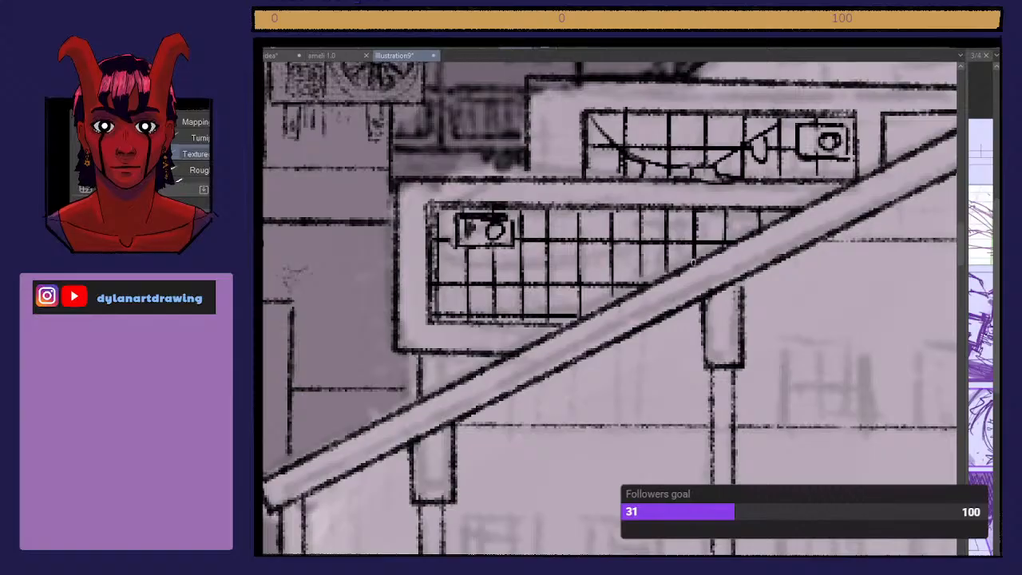
drag(612, 307, 613, 203)
mouse_move(582, 323)
mouse_down()
mouse_move(584, 211)
mouse_move(572, 205)
mouse_up()
key(ctrl+z)
key(ctrl+z)
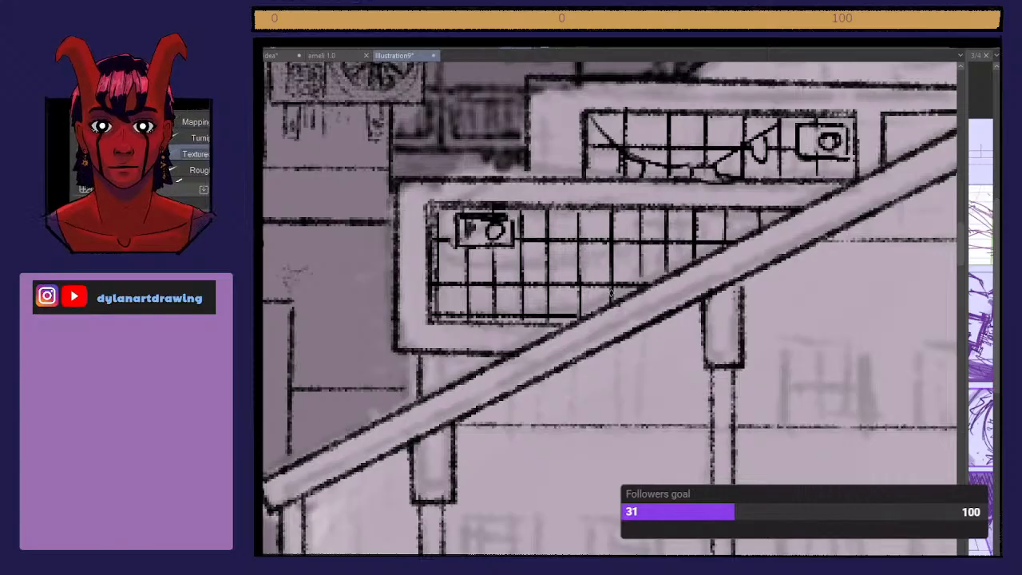
Step: Double the two horizontal bars across the lower terrace window and add a small connector box on the left side of its fan unit
key(ctrl+z)
key(ctrl+z)
key(ctrl+z)
key(ctrl+z)
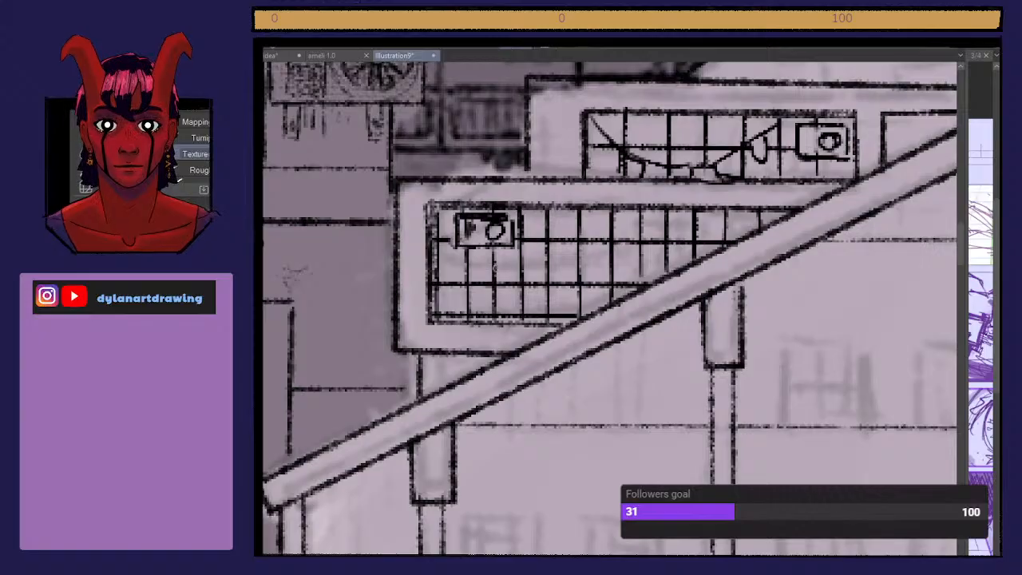
drag(429, 277, 661, 278)
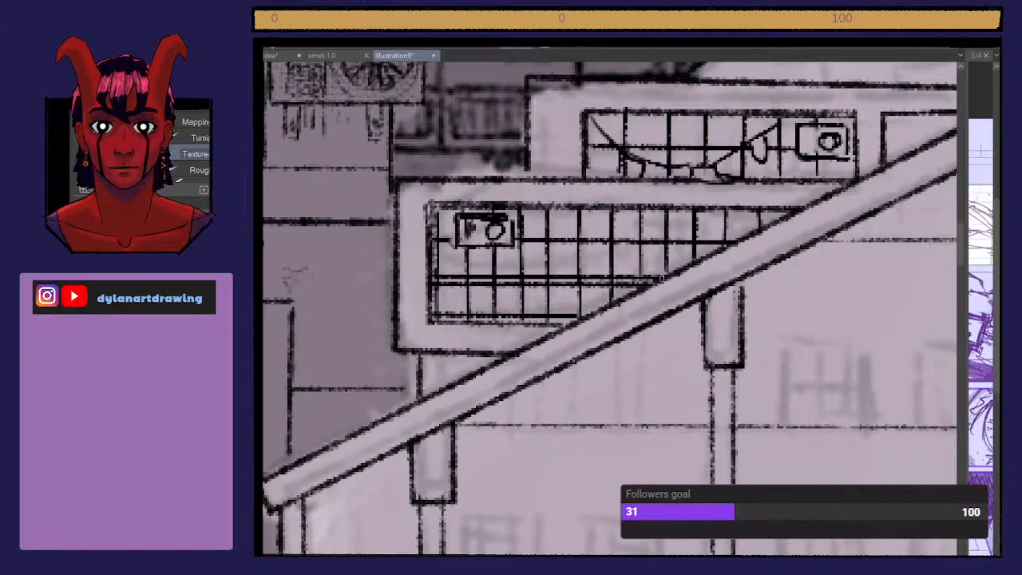
drag(432, 244, 745, 243)
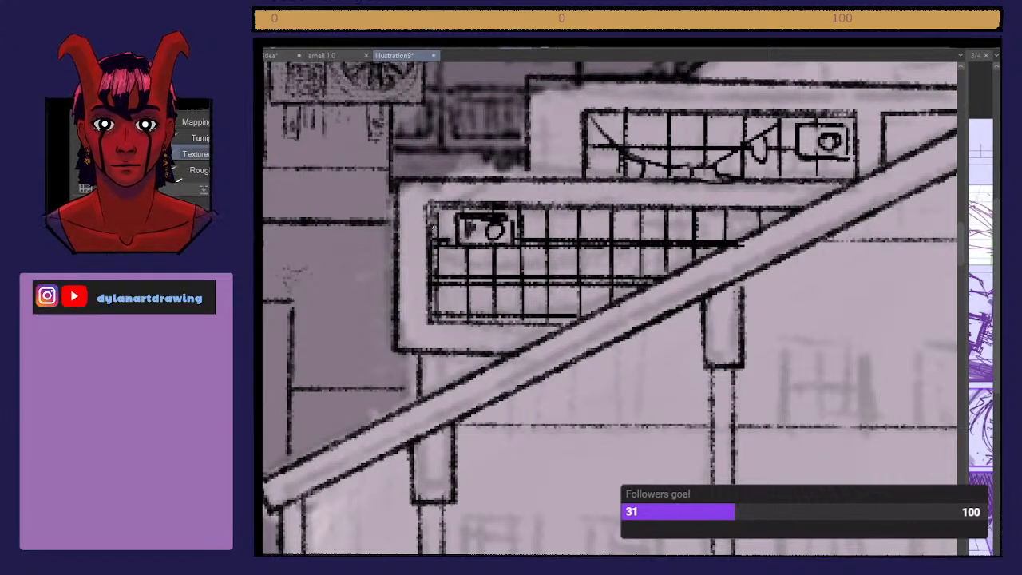
mouse_move(451, 232)
mouse_down()
mouse_move(440, 222)
mouse_move(460, 221)
mouse_up()
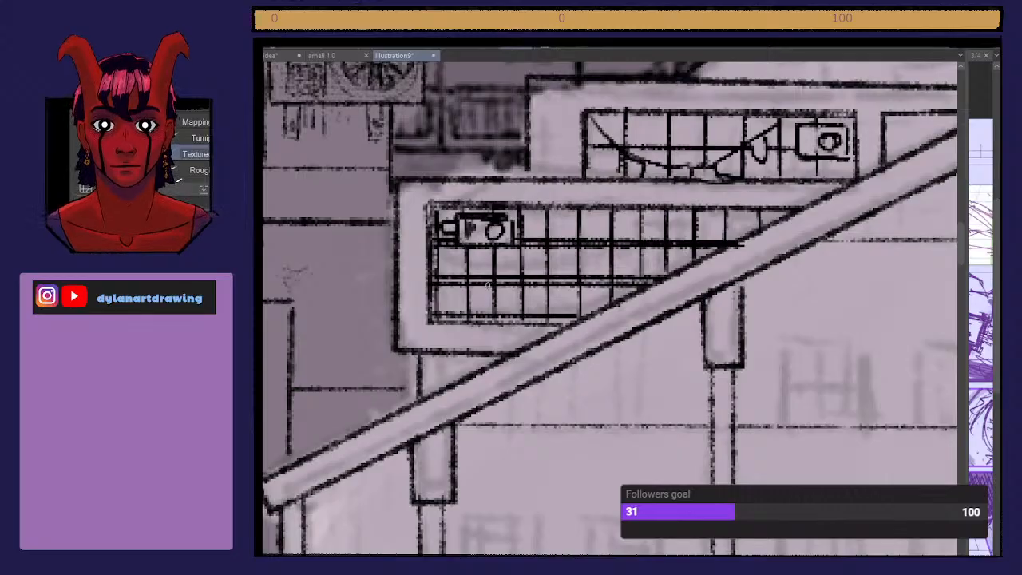
Step: Add short vertical strokes beneath the lower terrace's left corner and touch up the pillar under the sloping roof with the eraser
scroll(450, 248, down, 4)
scroll(450, 247, up, 5)
drag(398, 513, 398, 466)
drag(416, 505, 416, 465)
drag(435, 502, 438, 467)
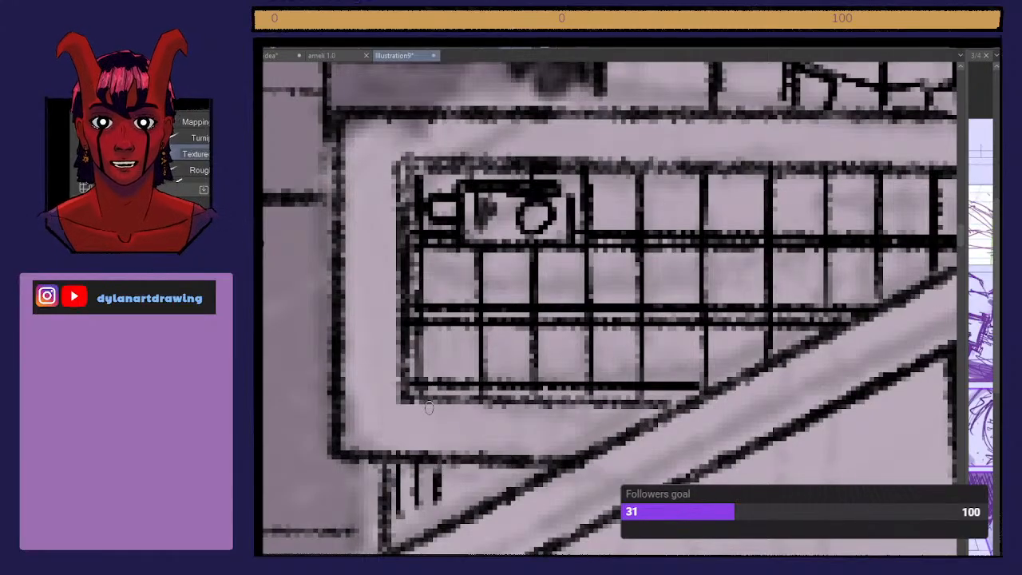
drag(399, 400, 389, 422)
scroll(610, 309, right, 10)
scroll(610, 308, left, 2)
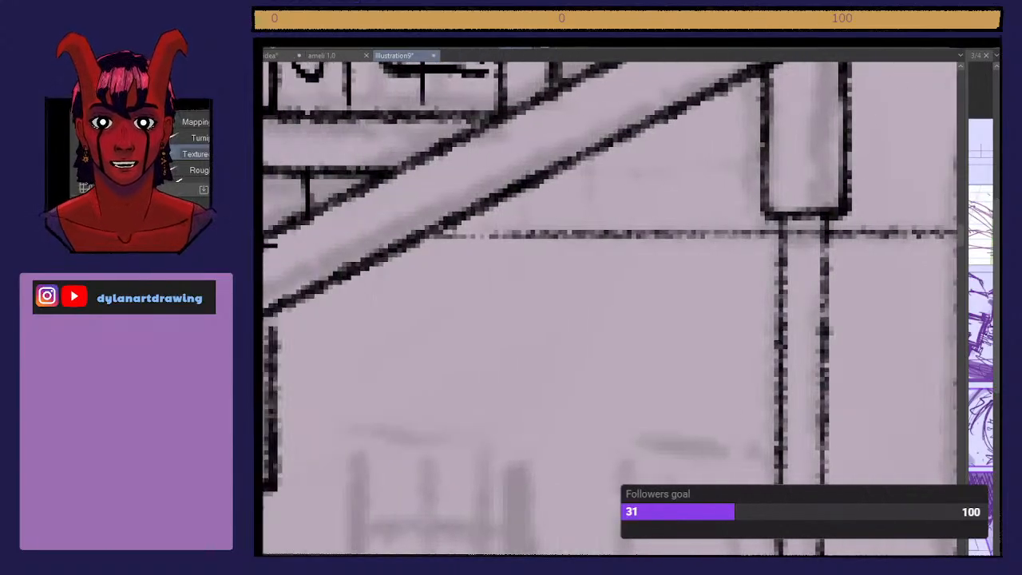
drag(805, 241, 813, 265)
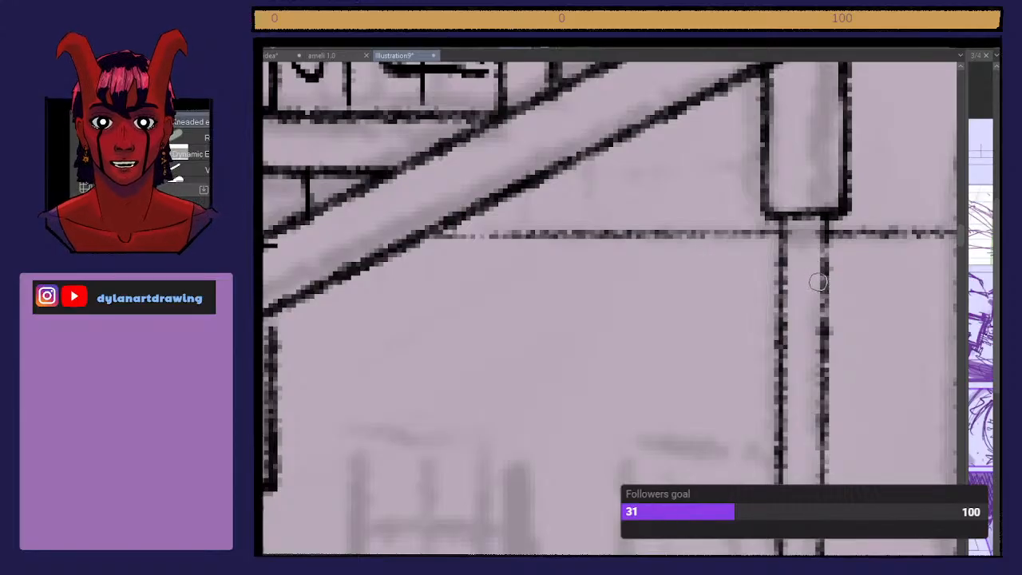
scroll(813, 268, down, 5)
Step: Look over the armoured soldier design in the idea document and return to the Illustration9 cityscape
key(ctrl+Tab)
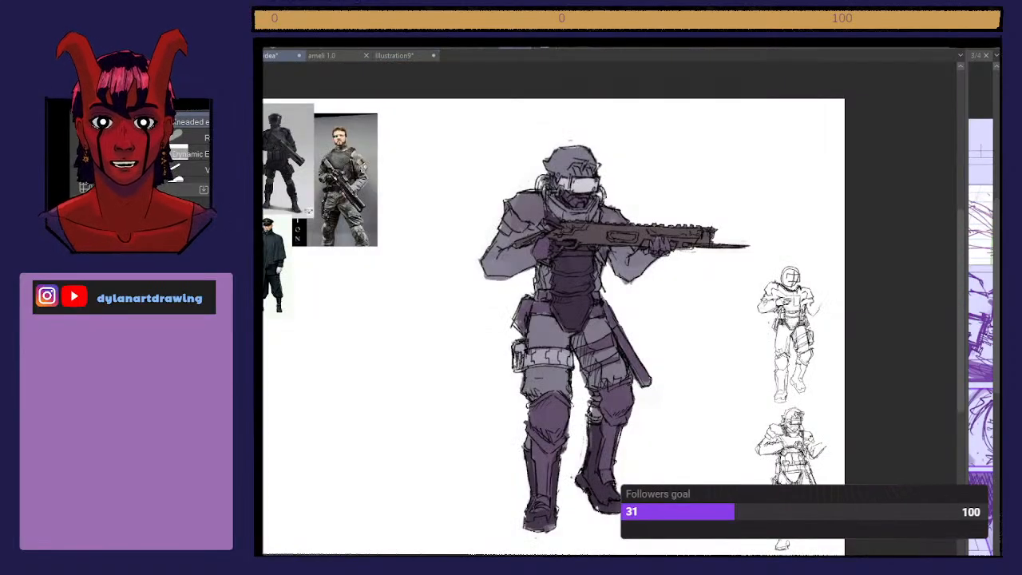
scroll(785, 254, up, 2)
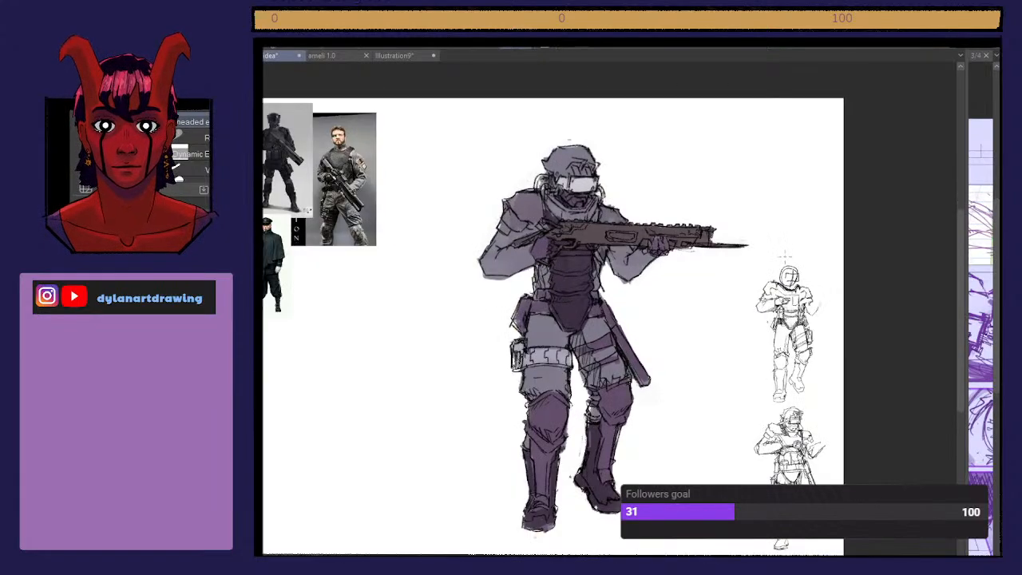
scroll(785, 255, down, 2)
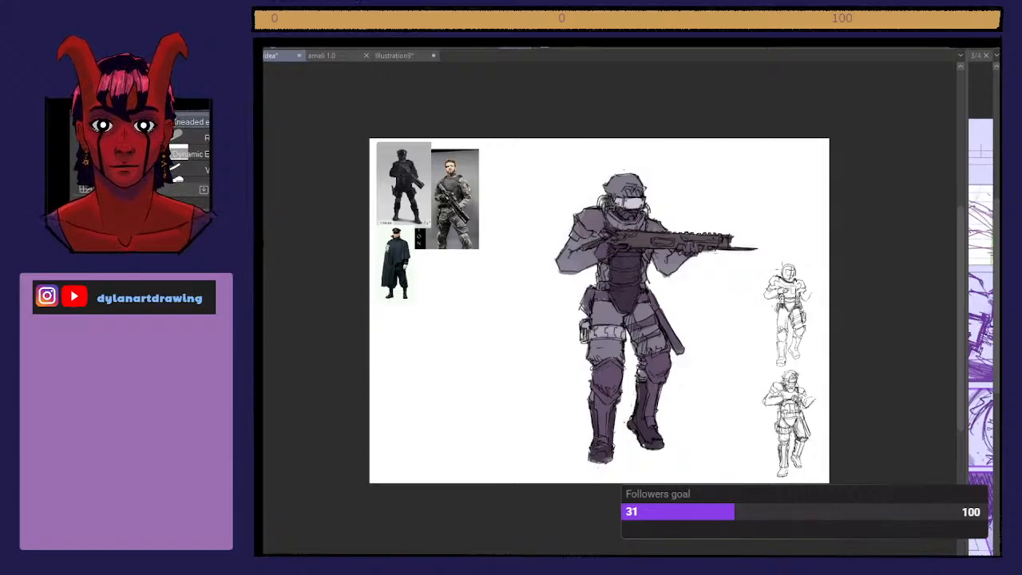
click(394, 56)
Step: Draw two small low boxes on the roof above the upper terrace window and hatch them with slanted strokes
scroll(611, 308, up, 3)
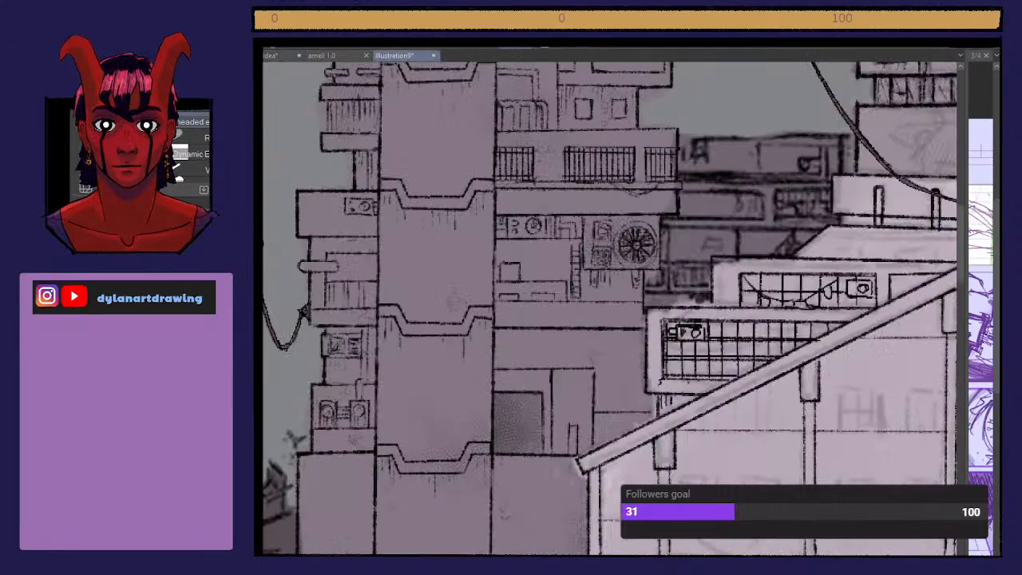
scroll(610, 308, down, 3)
scroll(611, 309, up, 1)
scroll(611, 308, right, 3)
key(p)
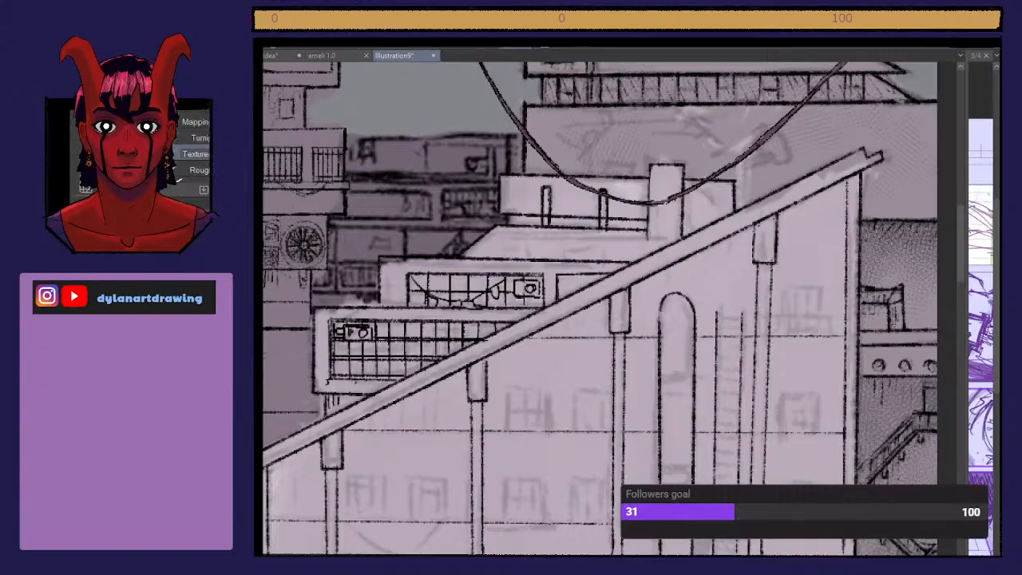
mouse_move(502, 258)
mouse_down()
mouse_move(502, 249)
mouse_move(519, 248)
mouse_move(539, 257)
mouse_move(595, 248)
mouse_move(597, 258)
mouse_up()
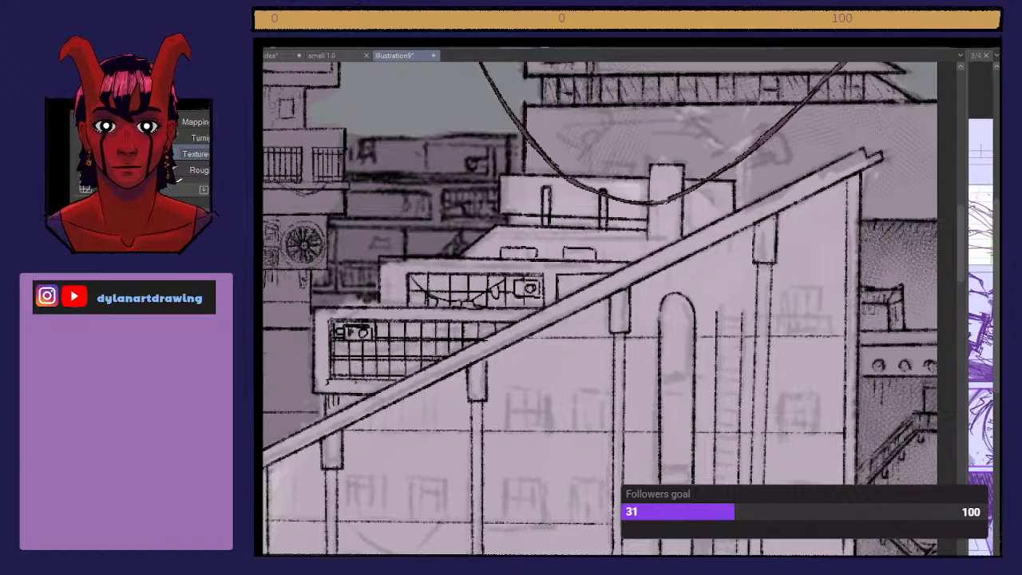
drag(509, 250, 502, 257)
drag(514, 248, 512, 256)
mouse_move(528, 250)
mouse_down()
mouse_move(523, 257)
mouse_move(565, 257)
mouse_up()
drag(579, 250, 577, 259)
drag(593, 251, 588, 260)
drag(513, 217, 506, 225)
drag(518, 216, 515, 225)
drag(529, 219, 511, 227)
drag(525, 218, 518, 227)
drag(534, 217, 507, 226)
key(ctrl+z)
key(ctrl+z)
key(ctrl+z)
key(ctrl+z)
key(ctrl+z)
key(ctrl+z)
Step: Hatch the narrow ledge strip below the two short posts and draw a line along the full length of the sloping roof beam
drag(517, 217, 519, 227)
drag(532, 216, 530, 223)
mouse_move(546, 218)
mouse_down()
mouse_move(537, 224)
mouse_move(559, 228)
mouse_up()
mouse_move(574, 217)
mouse_down()
mouse_move(566, 225)
mouse_move(614, 229)
mouse_up()
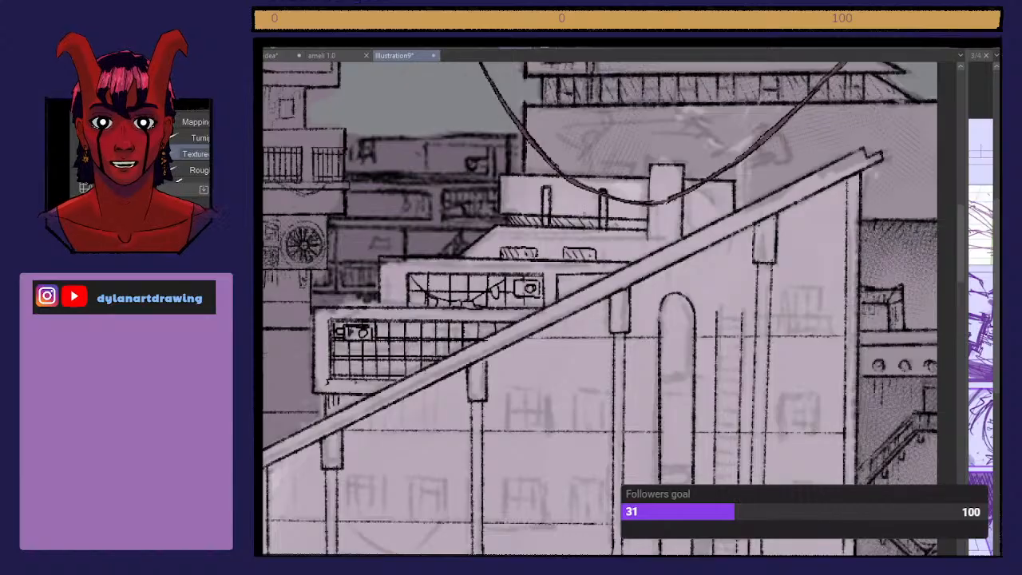
key(e)
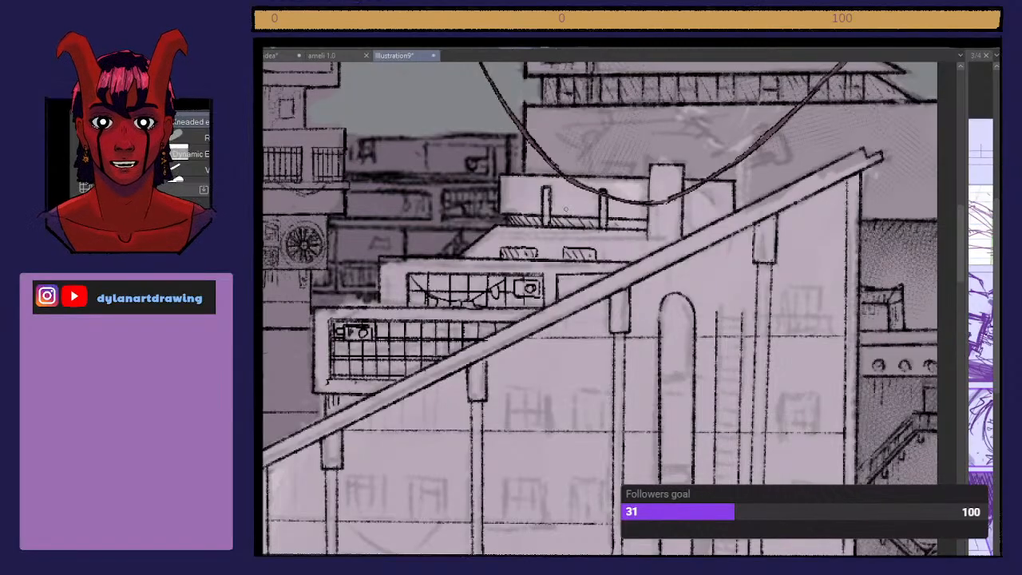
key(p)
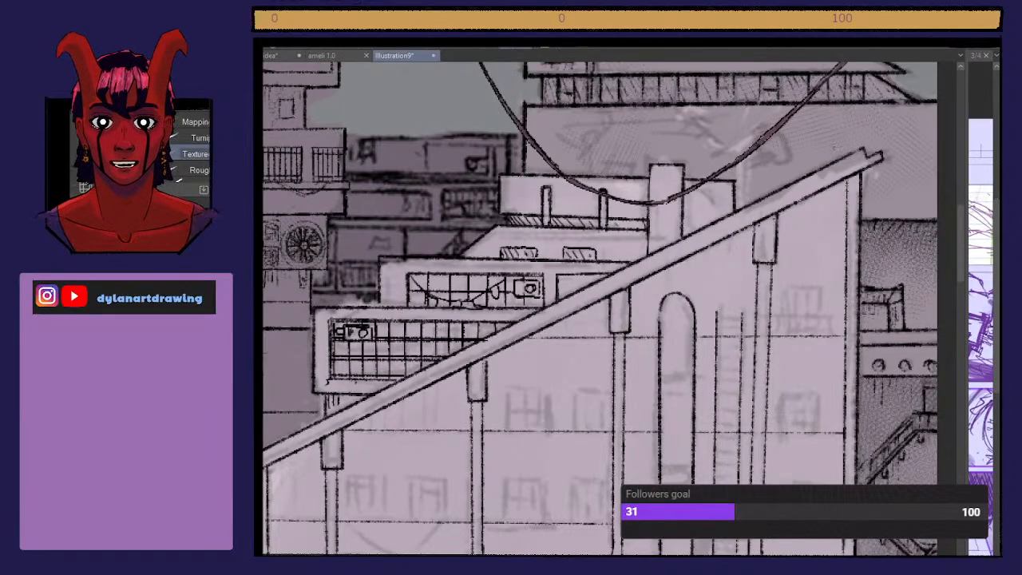
drag(265, 458, 869, 158)
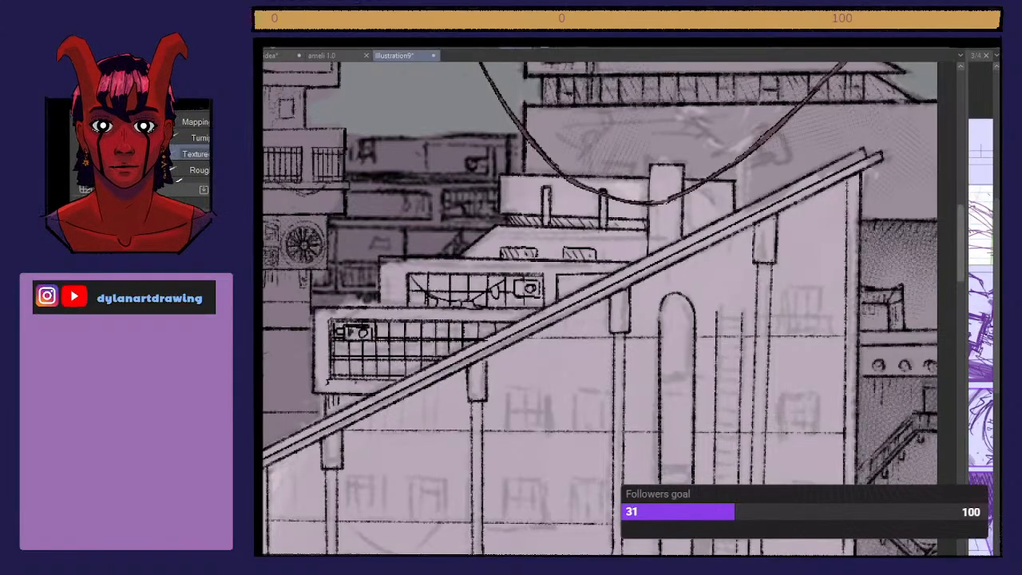
Step: Draw two parallel vertical lines down the column to the right of the bent pipe and its vent plate
scroll(600, 308, down, 10)
scroll(601, 308, down, 3)
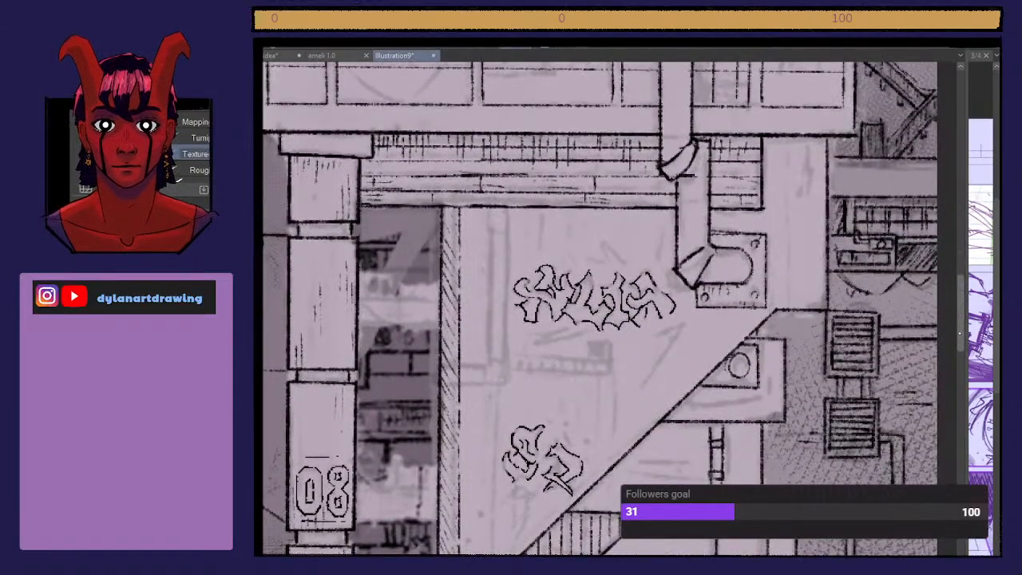
drag(770, 300, 767, 136)
key(ctrl+z)
mouse_move(773, 297)
mouse_down()
mouse_move(773, 127)
mouse_move(784, 239)
mouse_move(794, 120)
mouse_up()
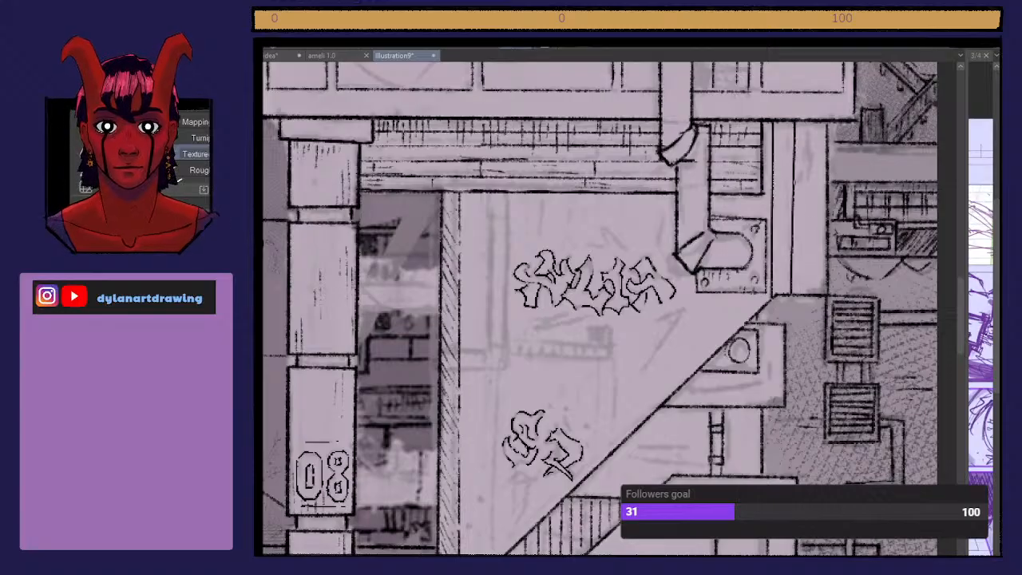
drag(782, 297, 783, 172)
key(ctrl+z)
key(ctrl+z)
key(ctrl+z)
key(ctrl+z)
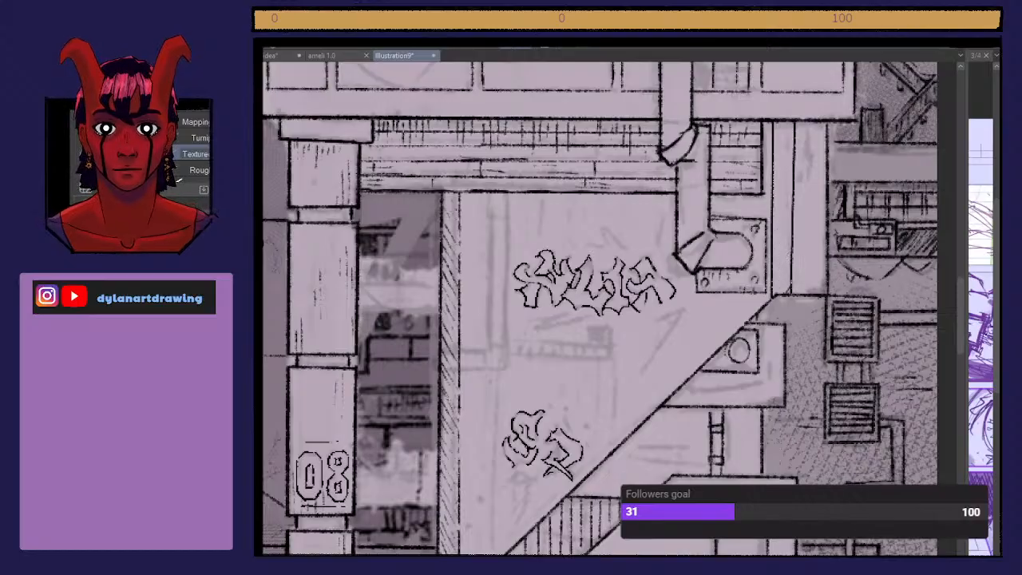
Step: Fill the narrow vertical strip on the column beside the vent plate with diagonal hatching
mouse_move(774, 290)
mouse_down()
mouse_move(783, 194)
mouse_move(792, 143)
mouse_up()
mouse_move(771, 162)
mouse_down()
mouse_move(789, 122)
mouse_move(557, 236)
mouse_move(793, 112)
mouse_up()
drag(759, 225, 767, 131)
drag(762, 179, 780, 135)
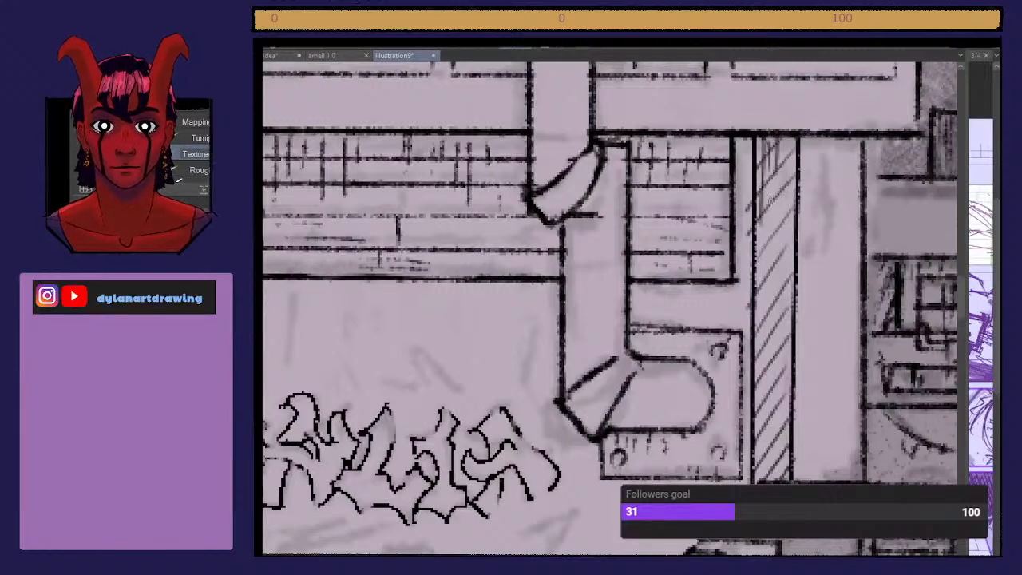
Step: Show the color pattern materials and close the narrow second document pane beside the canvas
scroll(771, 201, down, 4)
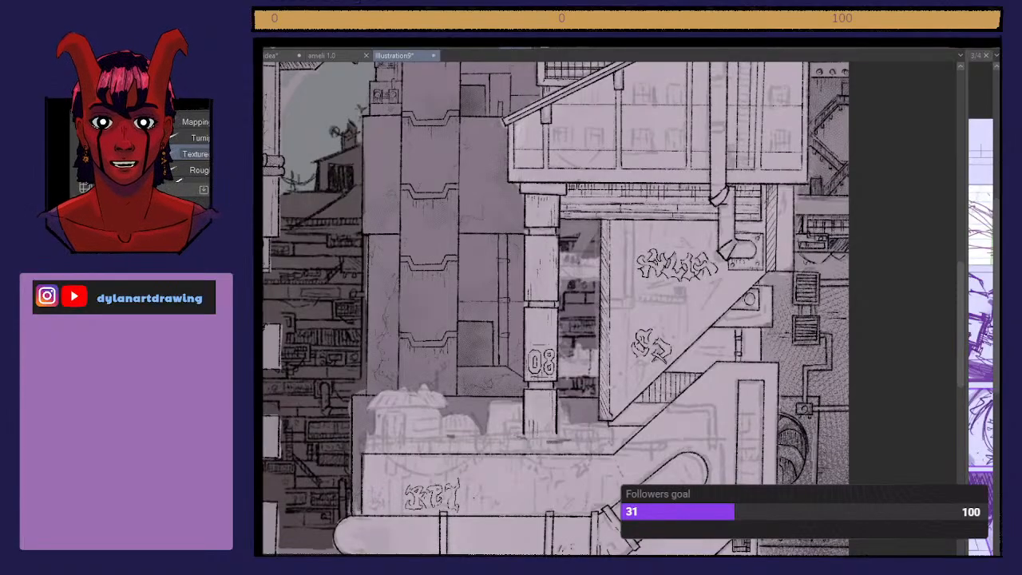
click(1000, 52)
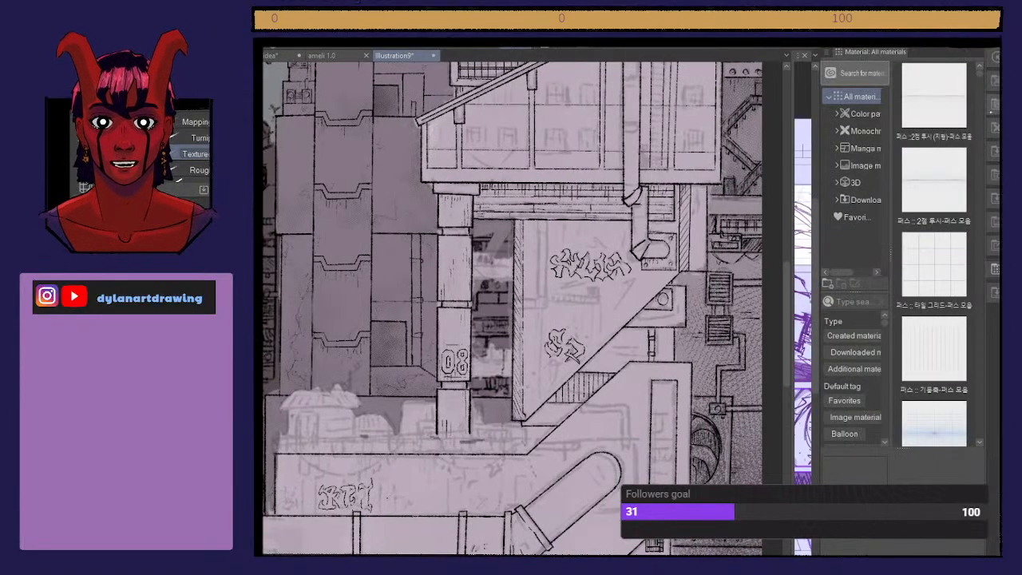
click(995, 104)
click(995, 81)
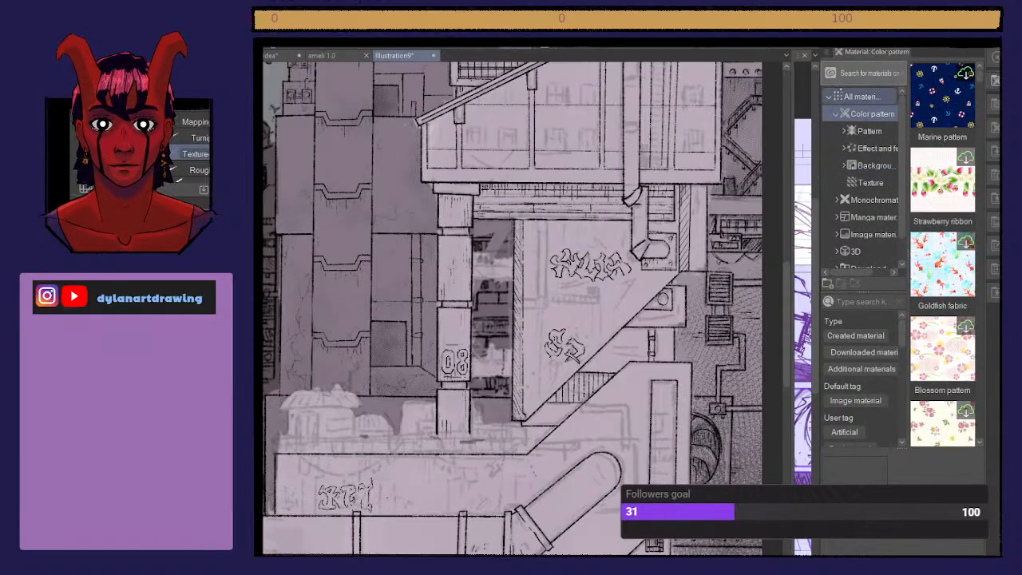
click(805, 56)
click(806, 56)
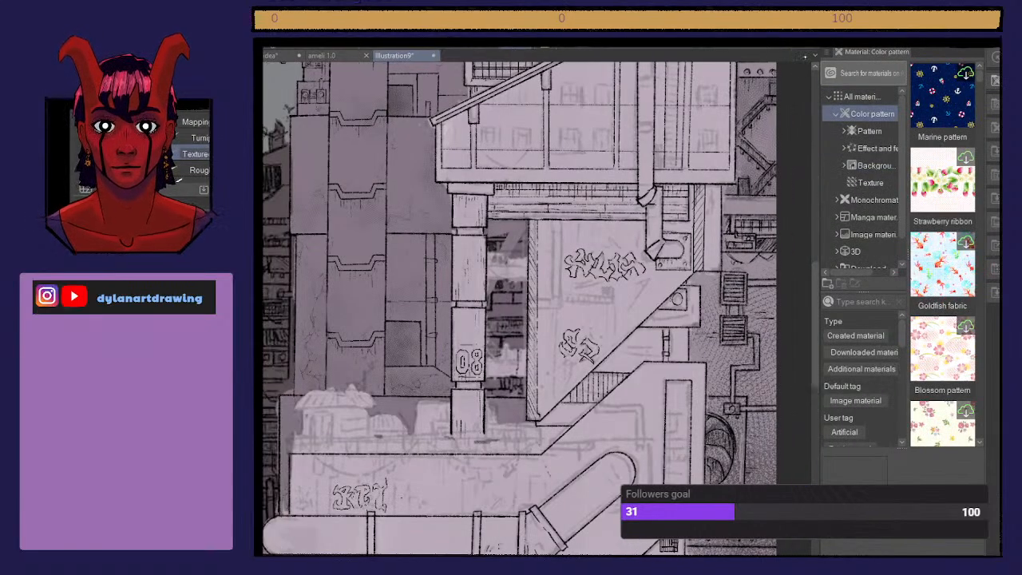
Step: Find the Rain 02 image in the Background color materials and place it on the cityscape canvas
click(876, 149)
click(874, 165)
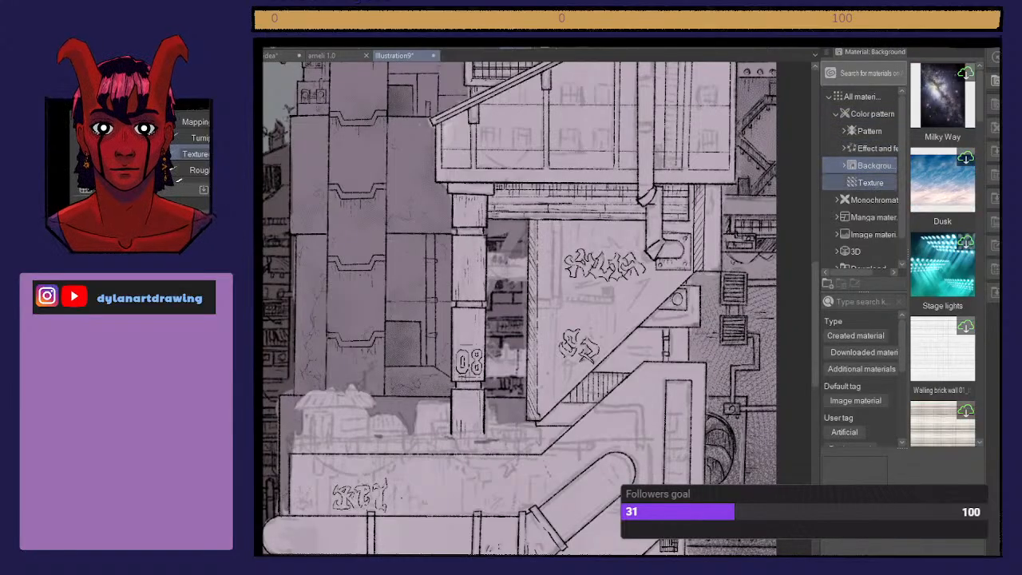
scroll(942, 255, down, 5)
scroll(943, 256, down, 2)
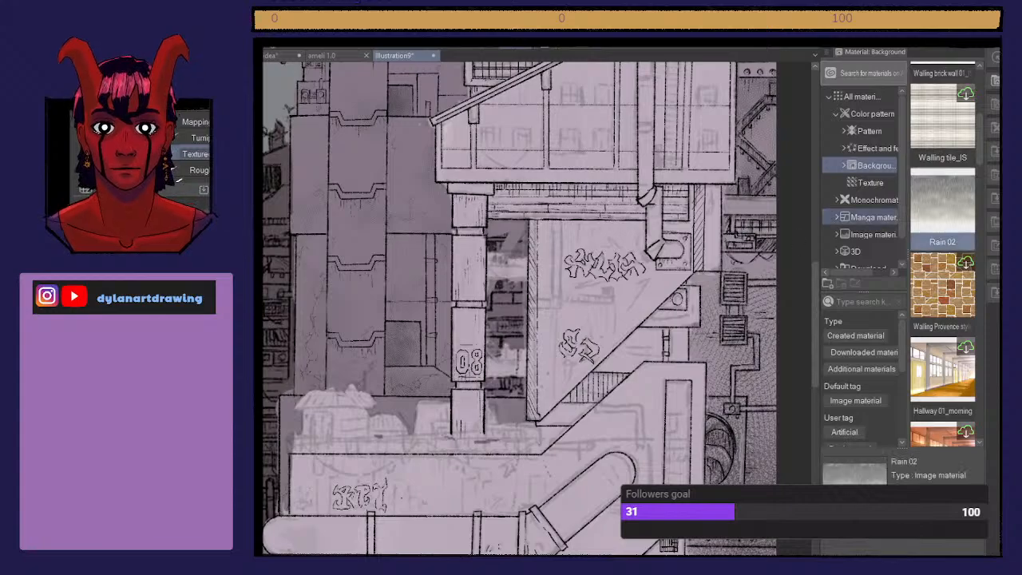
drag(874, 217, 624, 246)
scroll(625, 246, down, 8)
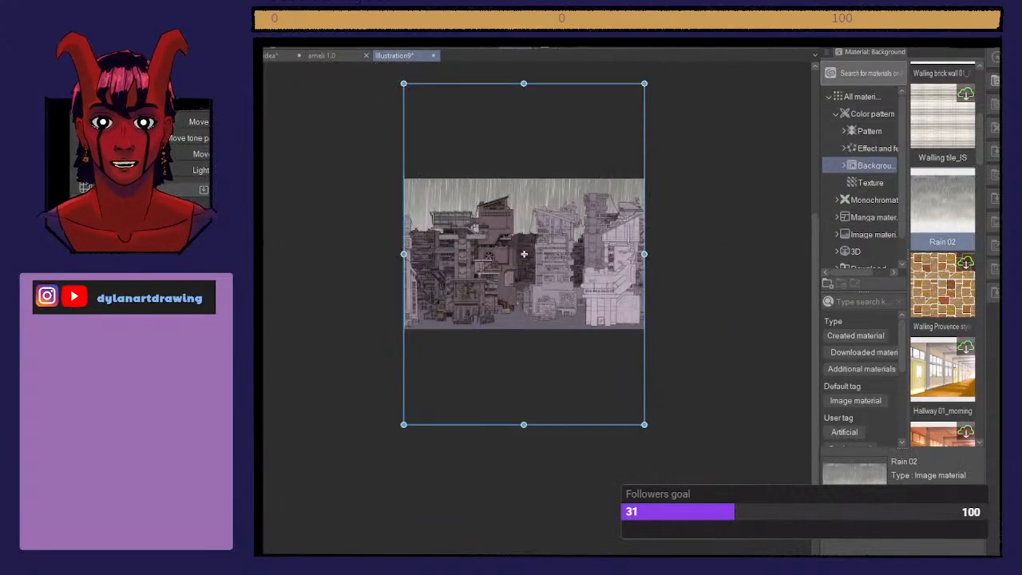
Step: Scale the rain image down to a smaller repeating tile and move it down over the sky behind the buildings
scroll(524, 254, up, 4)
scroll(422, 257, down, 3)
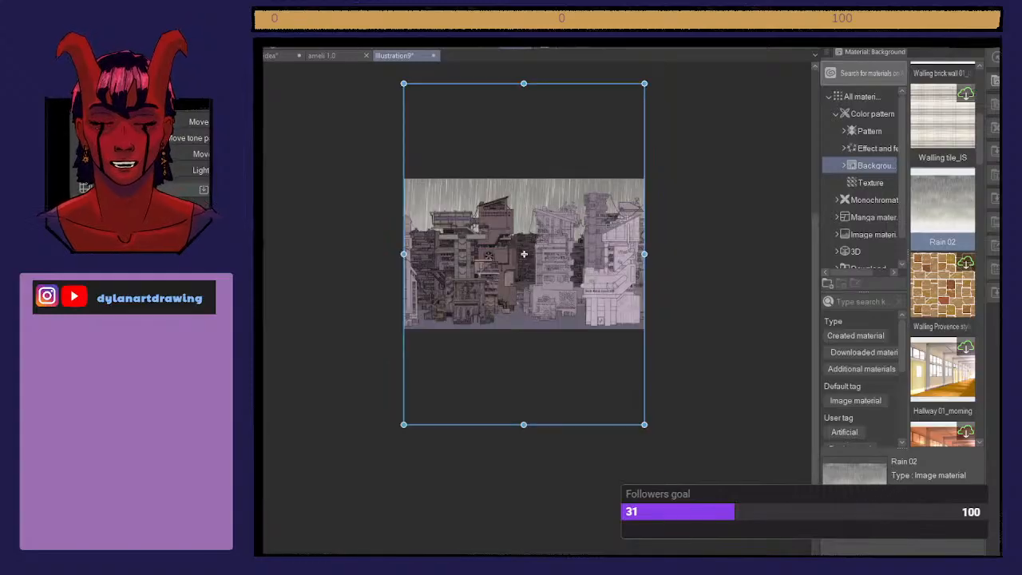
drag(646, 424, 532, 266)
drag(446, 264, 415, 194)
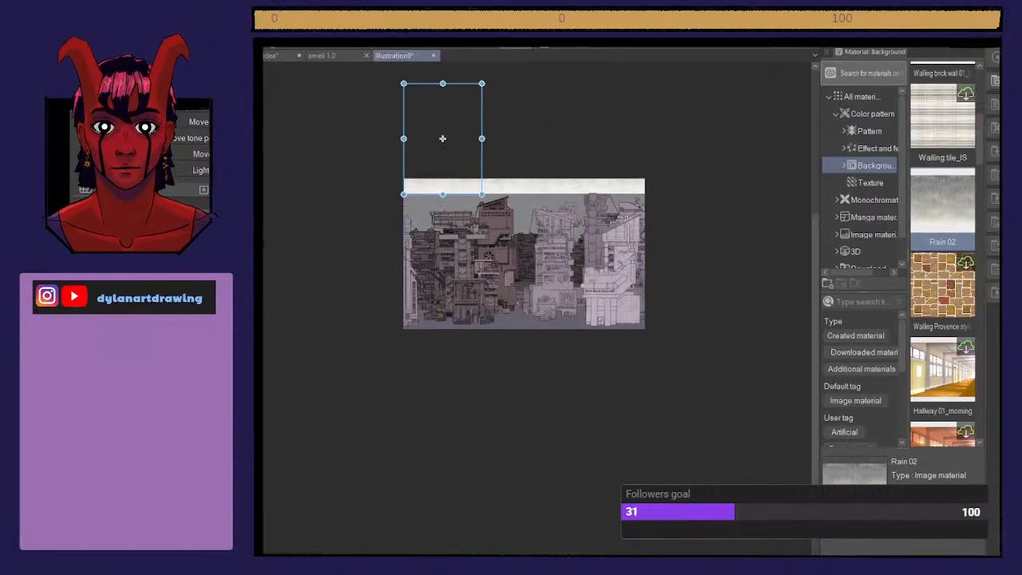
scroll(406, 180, up, 4)
drag(585, 222, 584, 423)
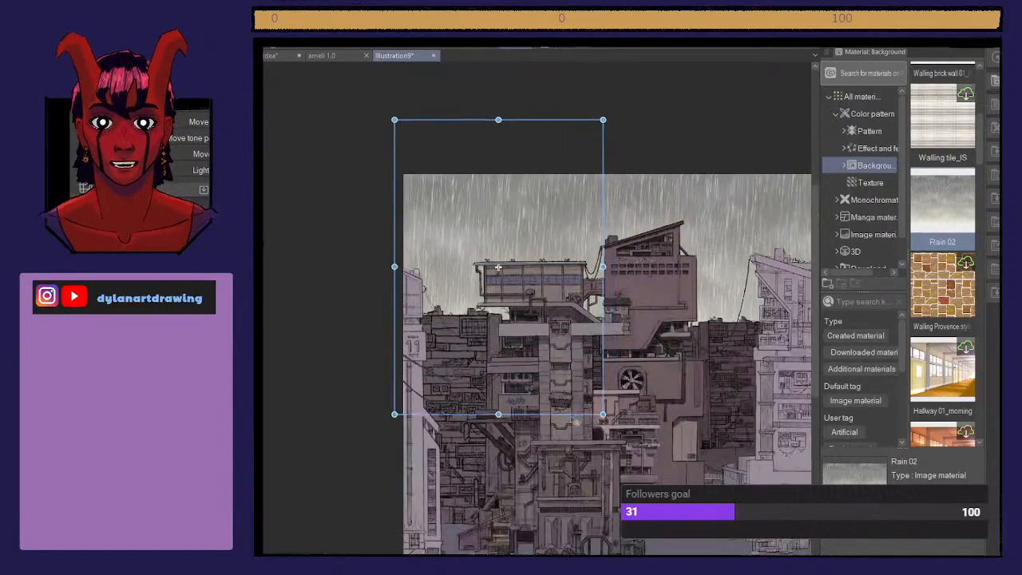
scroll(567, 427, down, 4)
scroll(565, 427, up, 3)
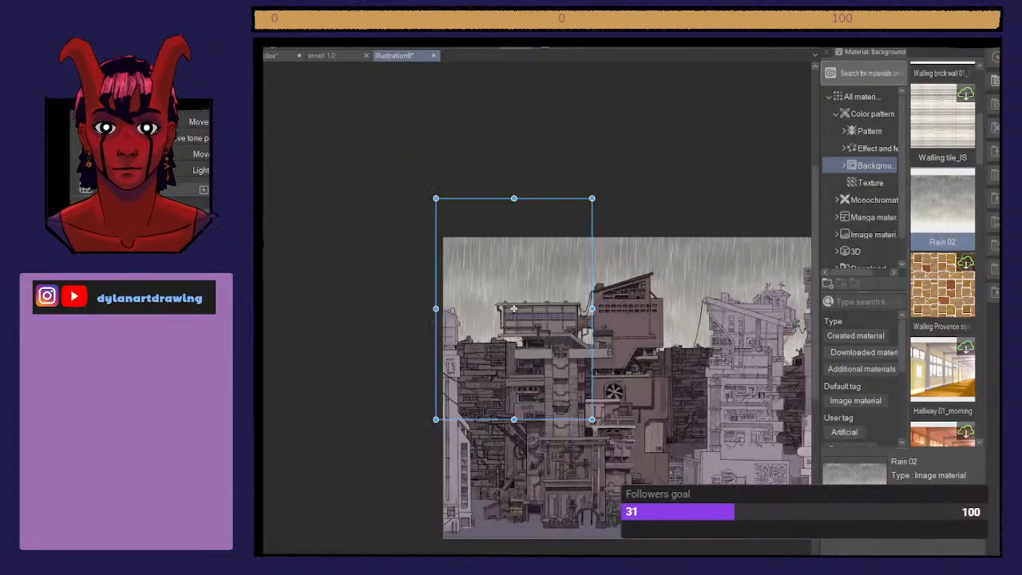
Step: Shrink the rain tile further, align it with the canvas's upper left corner and apply the transformation
drag(592, 419, 491, 353)
mouse_move(486, 267)
mouse_down()
mouse_move(489, 248)
mouse_move(495, 279)
mouse_up()
scroll(479, 283, down, 2)
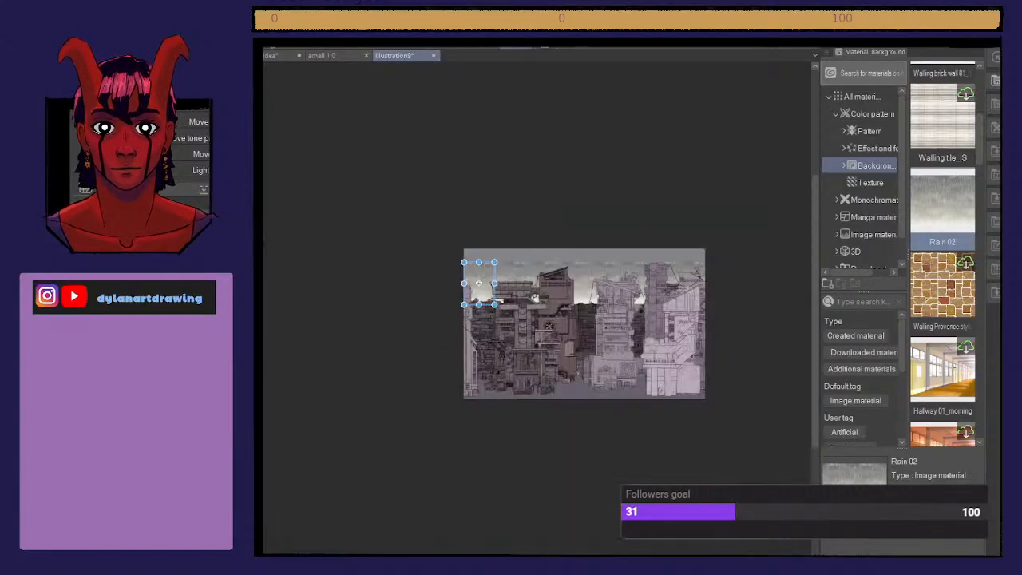
scroll(479, 283, up, 2)
drag(504, 261, 519, 238)
scroll(519, 238, down, 2)
scroll(494, 266, up, 2)
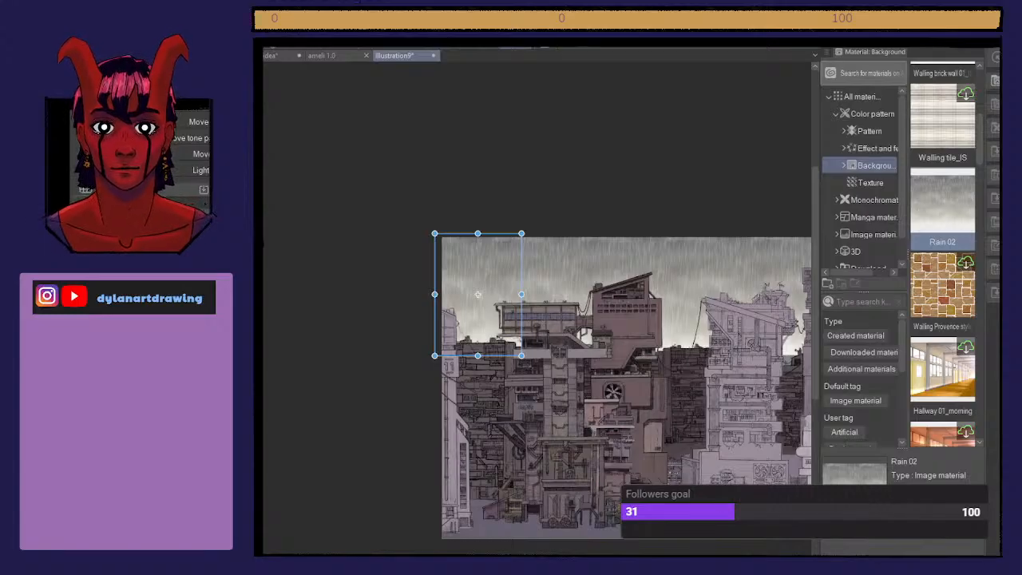
key(Return)
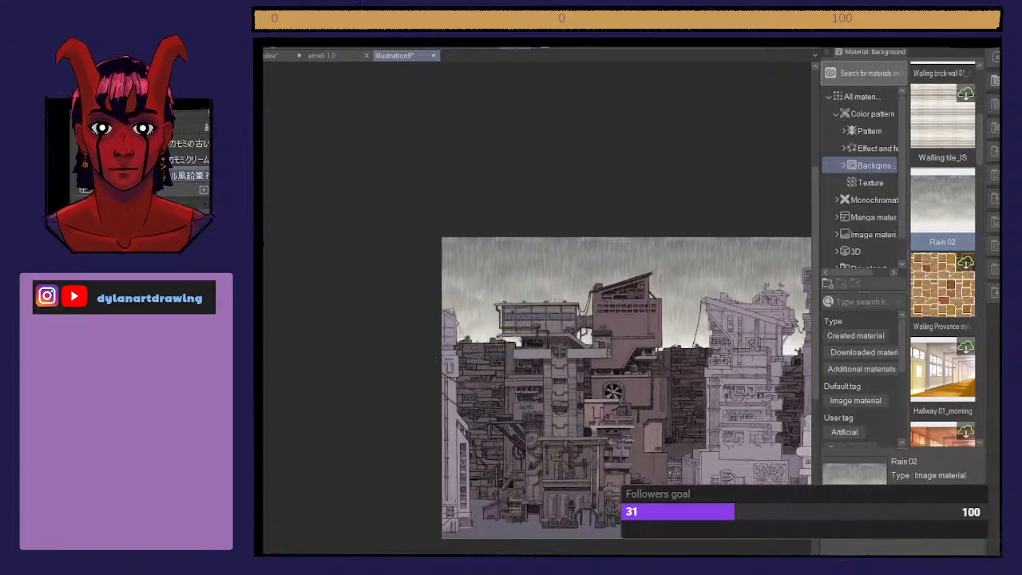
Step: Find the Walling cement_IS image in the Background color materials and place it on the cityscape canvas
scroll(525, 317, down, 2)
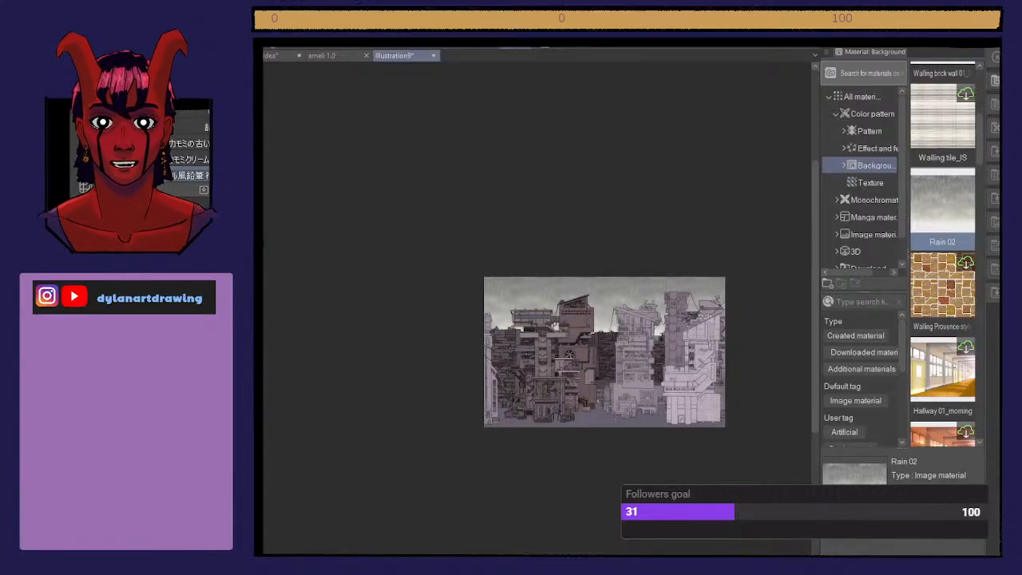
scroll(942, 255, down, 10)
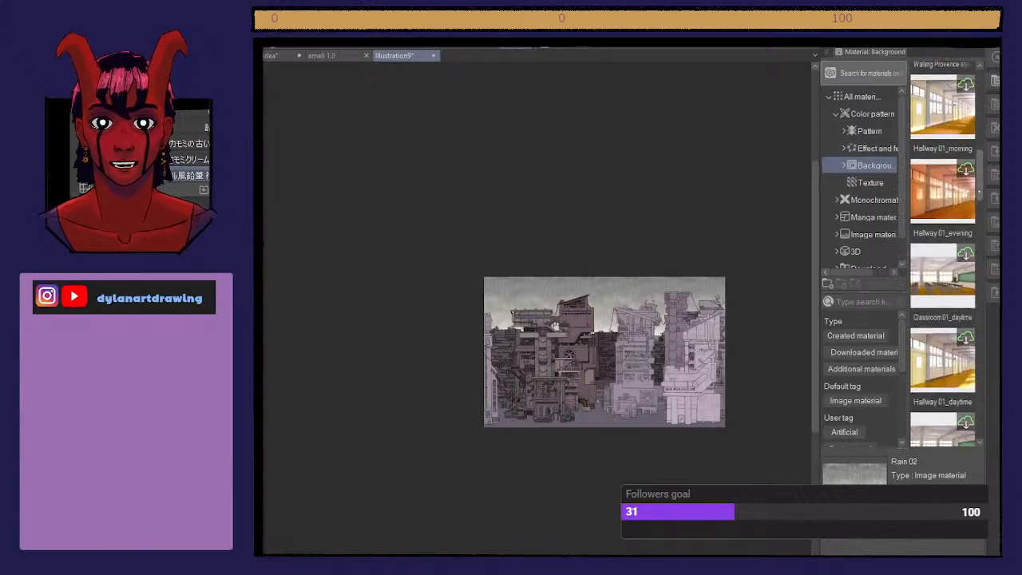
scroll(942, 256, down, 3)
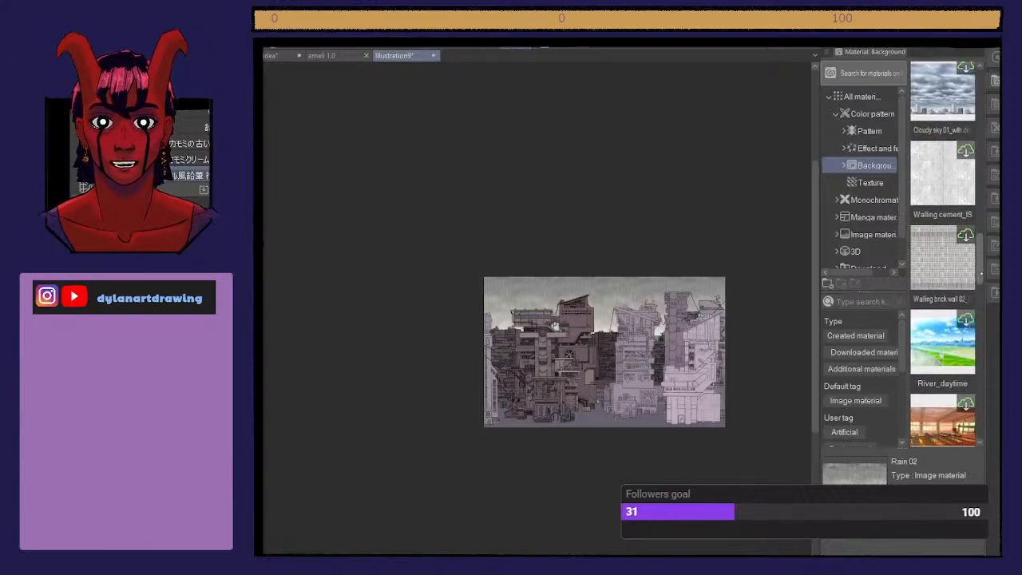
scroll(955, 143, up, 1)
click(956, 144)
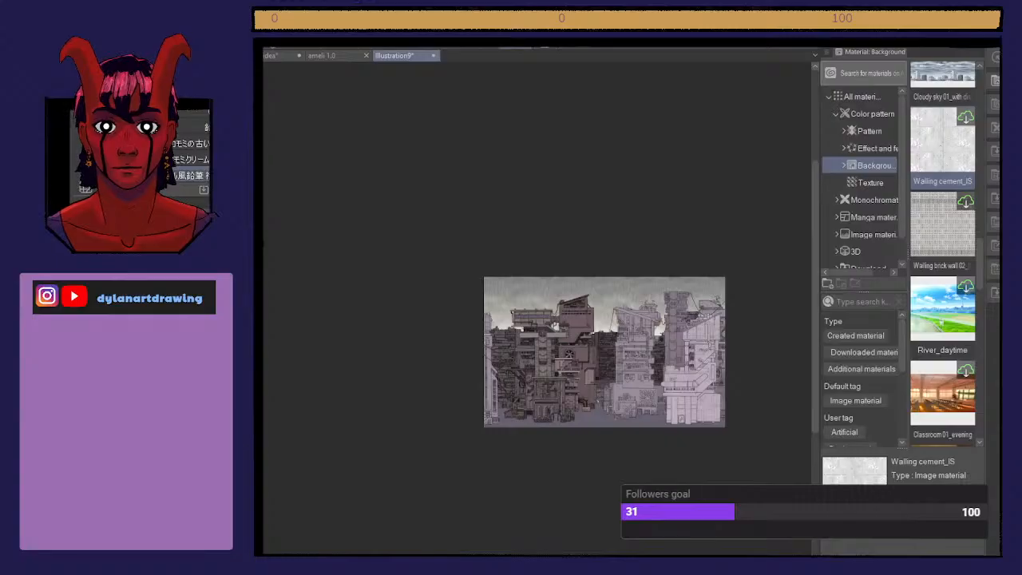
drag(943, 151, 612, 335)
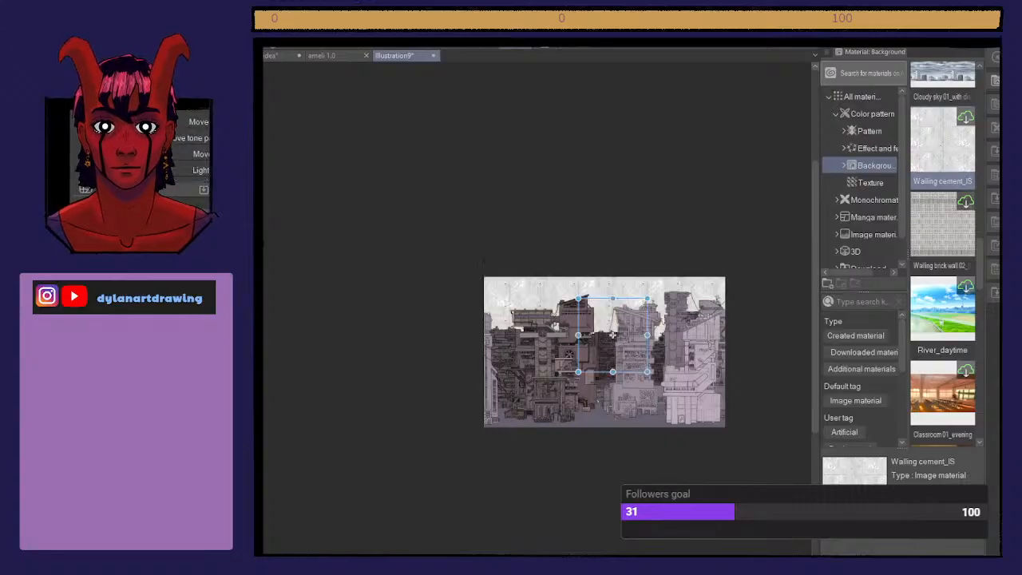
Step: Restrict the cement texture to the foreground building on the right and scale it down to a smaller repeating tile
scroll(613, 335, up, 3)
scroll(601, 355, down, 1)
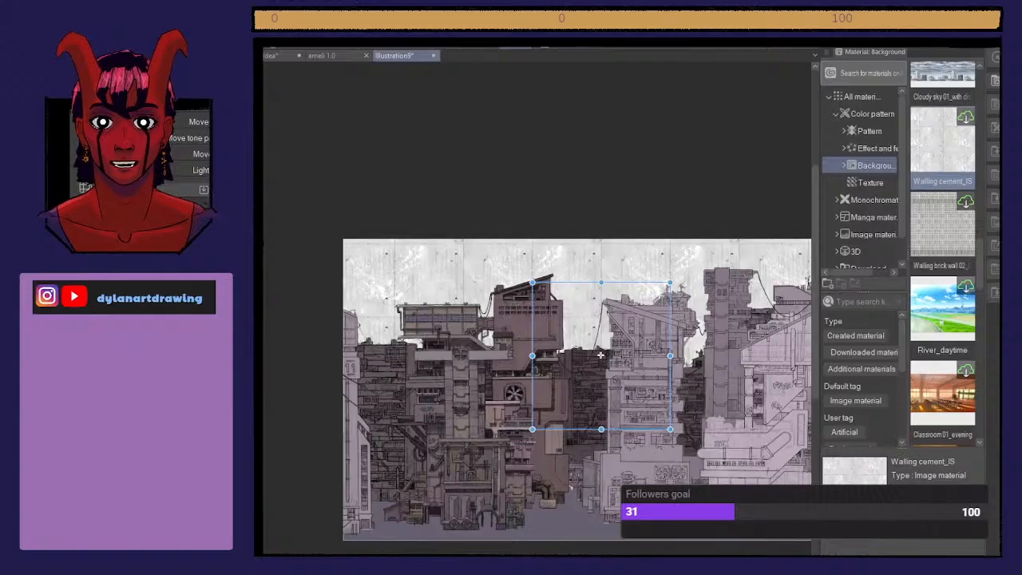
scroll(601, 354, down, 2)
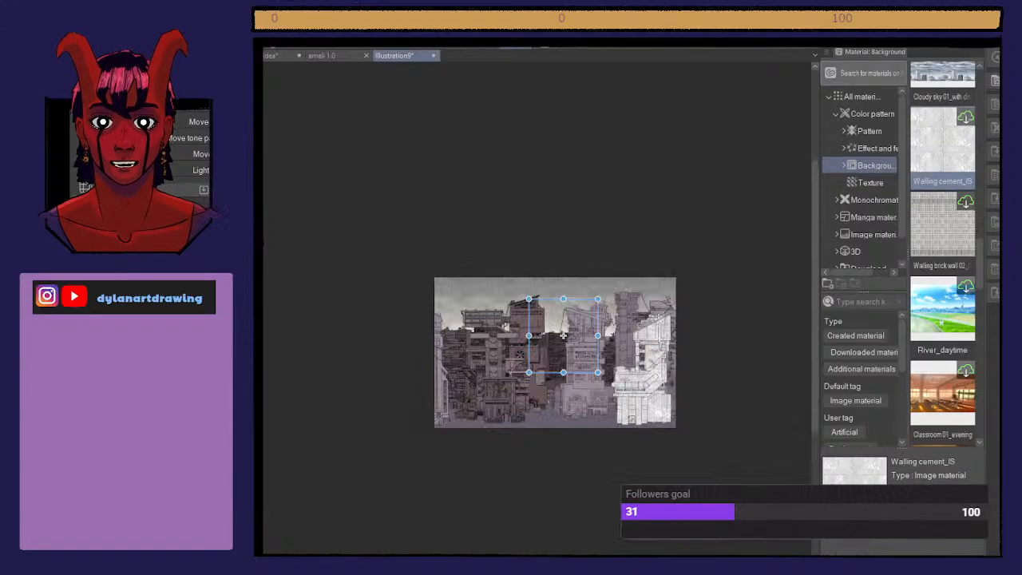
drag(563, 336, 452, 306)
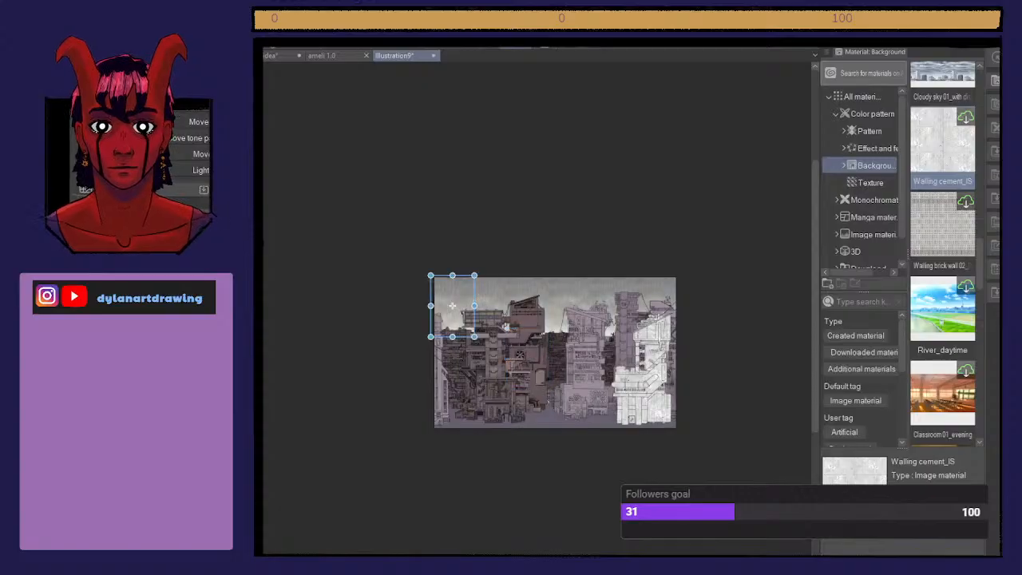
drag(452, 305, 600, 355)
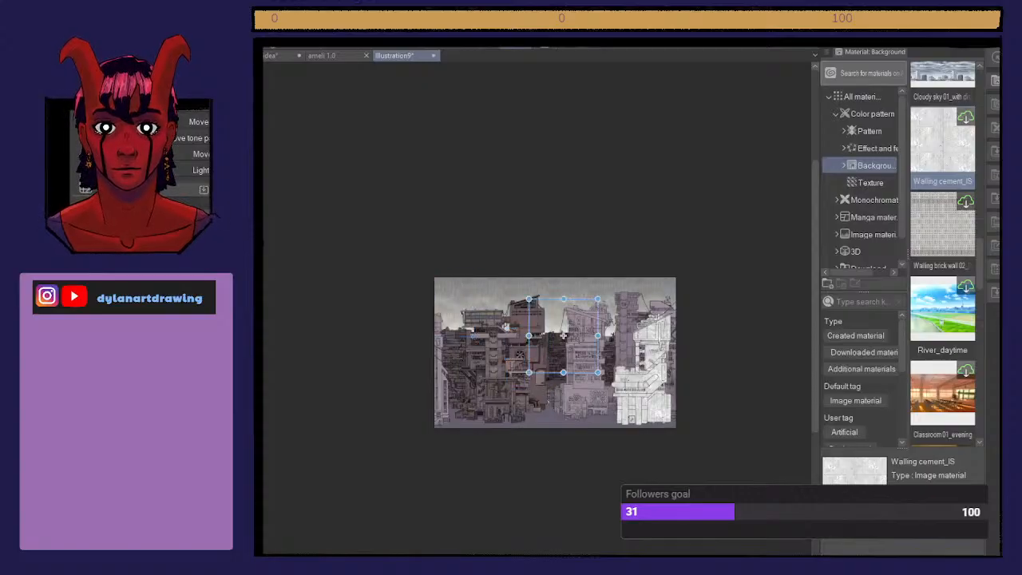
scroll(601, 355, up, 3)
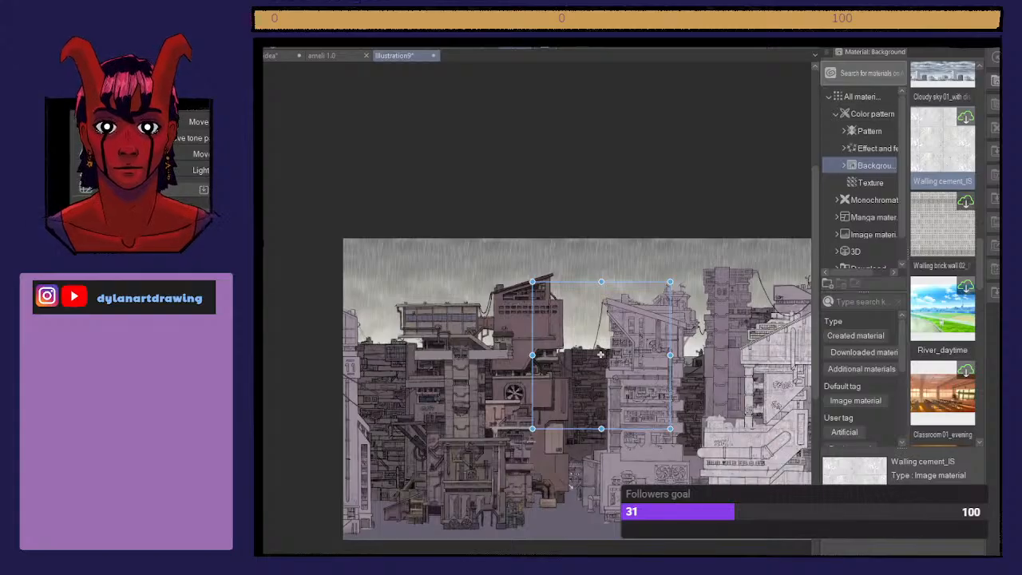
drag(671, 281, 593, 386)
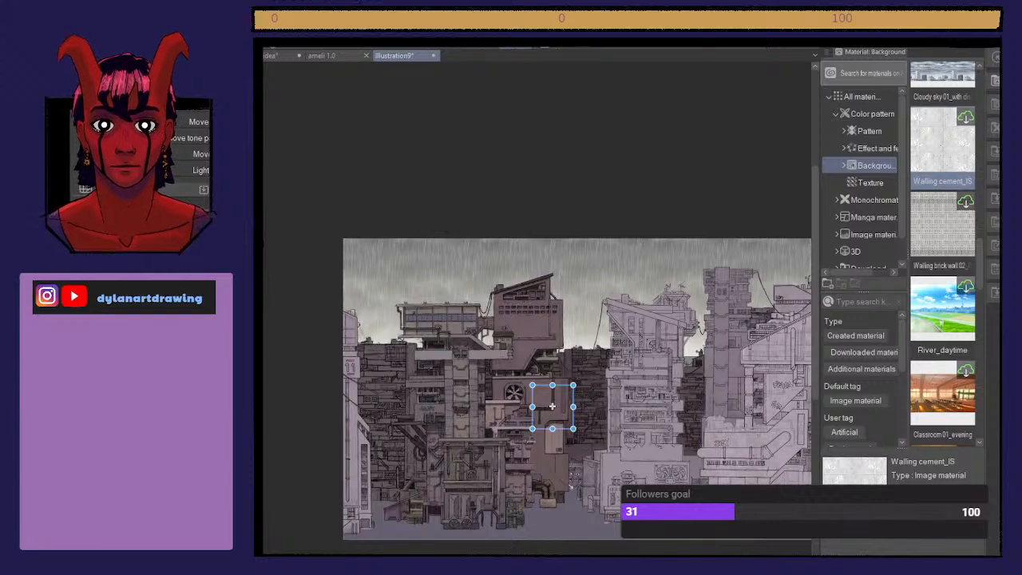
key(Return)
key(ctrl+t)
key(ctrl+plus)
key(ctrl+minus)
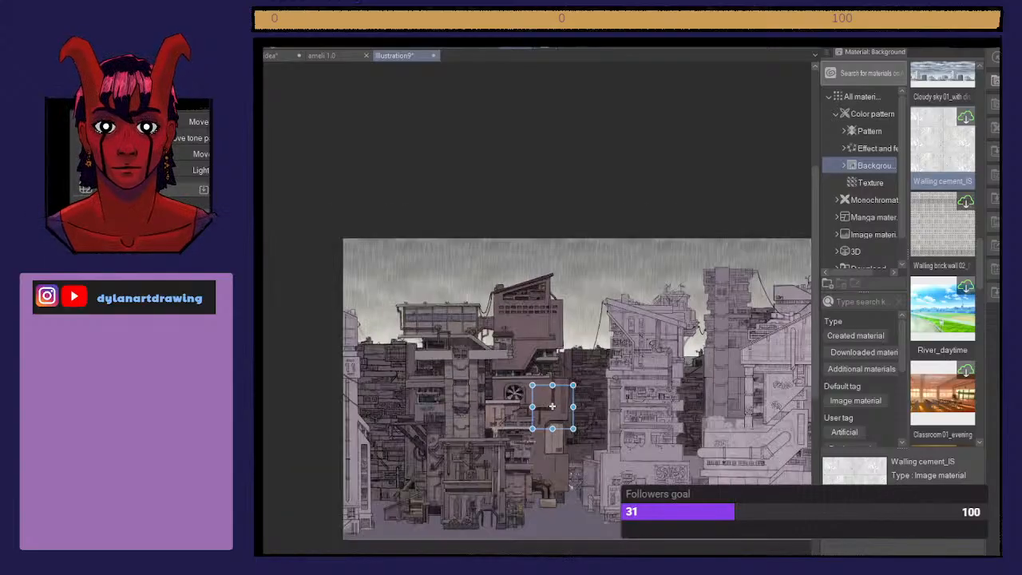
Step: Choose the Textured pen for inking the right foreground building and hide the materials palette to widen the canvas
scroll(536, 311, right, 5)
key(ctrl+plus)
key(ctrl+plus)
key(ctrl+plus)
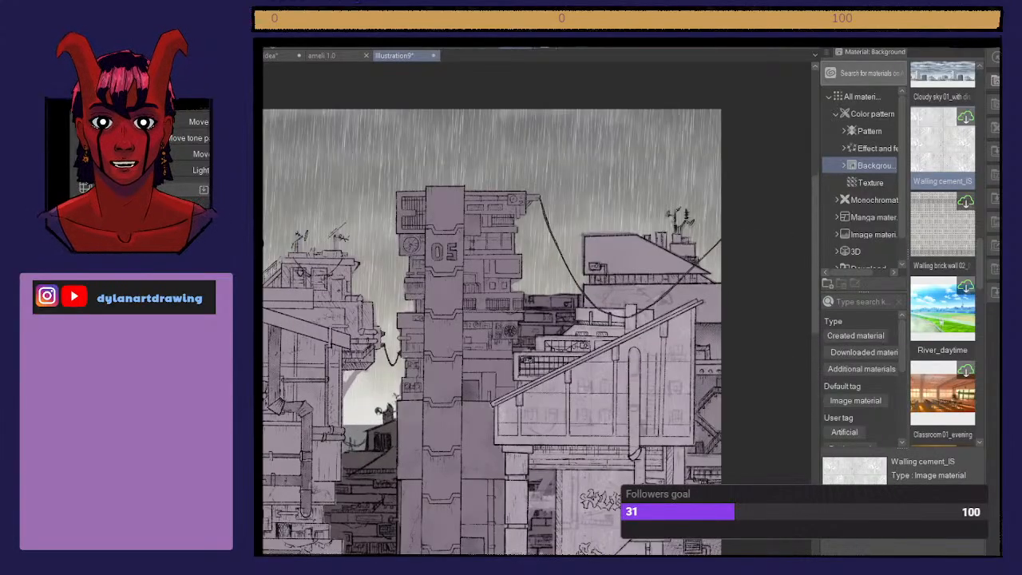
scroll(492, 308, down, 5)
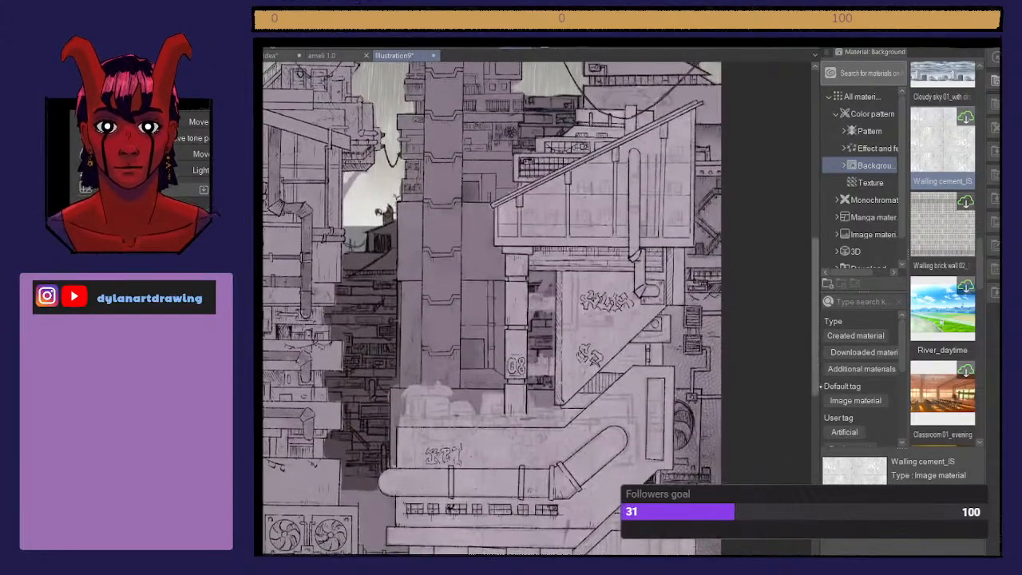
scroll(492, 308, down, 2)
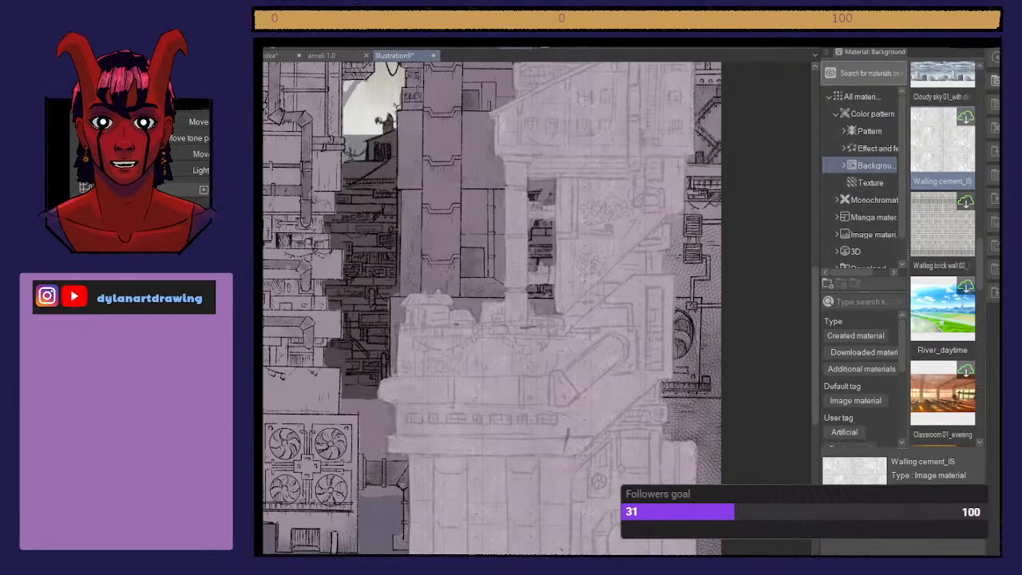
key(p)
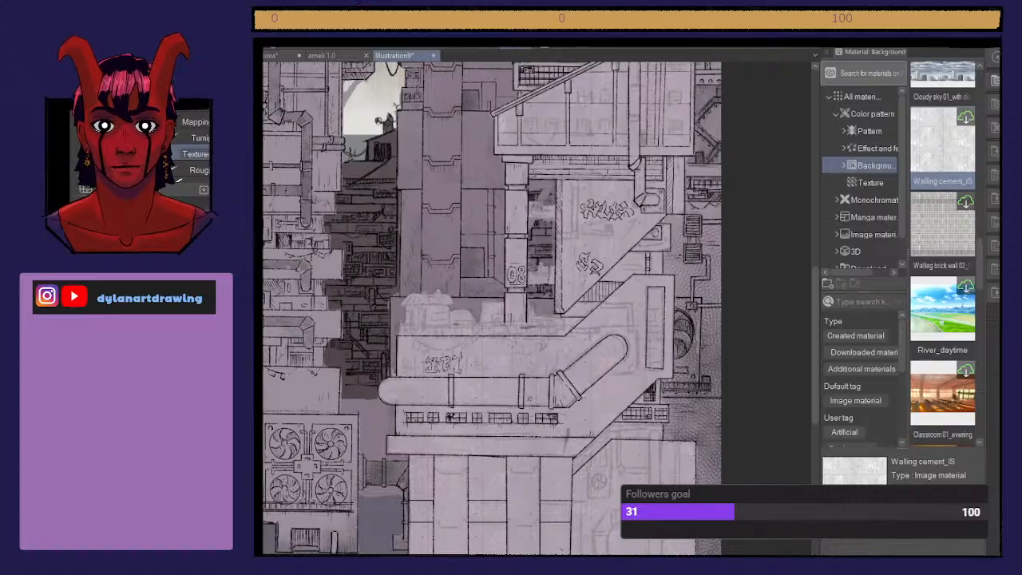
key(Tab)
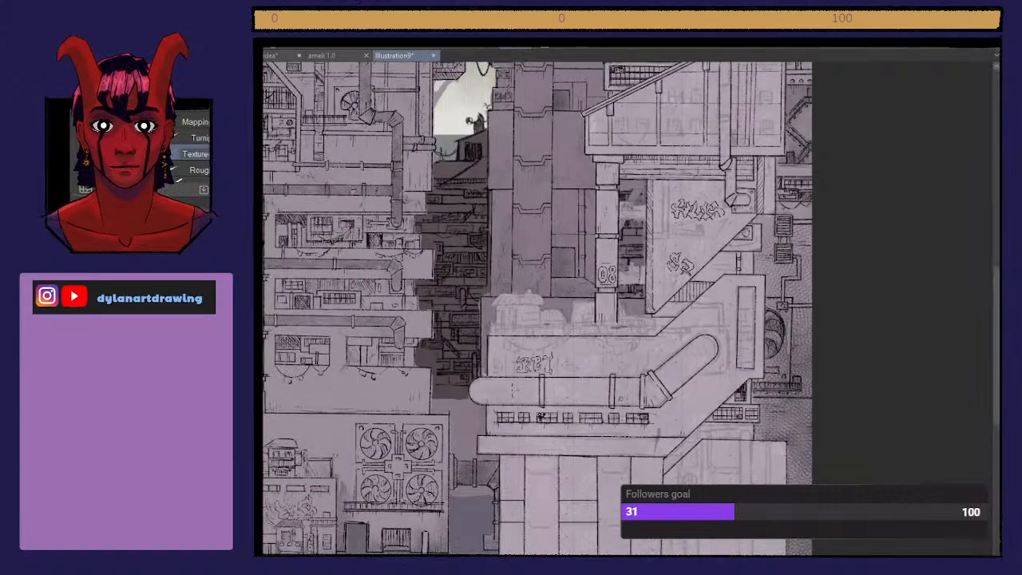
Step: Ink a square wall panel behind the rounded end of the diagonal pipe and two thin conduits leading to it
scroll(751, 349, up, 4)
scroll(746, 344, down, 2)
scroll(746, 345, up, 2)
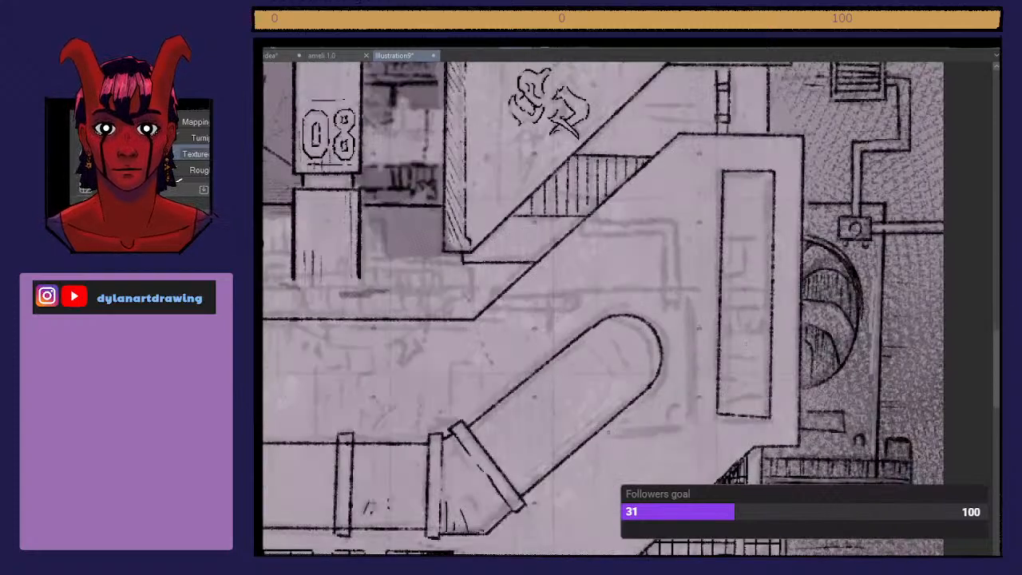
mouse_move(608, 432)
mouse_down()
mouse_move(727, 425)
mouse_move(631, 427)
mouse_move(691, 430)
mouse_move(692, 289)
mouse_move(552, 290)
mouse_move(687, 290)
mouse_up()
drag(550, 291, 549, 356)
mouse_move(489, 308)
mouse_down()
mouse_move(575, 308)
mouse_move(487, 310)
mouse_up()
mouse_move(575, 313)
mouse_down()
mouse_move(576, 299)
mouse_move(492, 300)
mouse_move(576, 299)
mouse_up()
mouse_move(664, 307)
mouse_down()
mouse_move(665, 234)
mouse_move(577, 234)
mouse_move(668, 235)
mouse_up()
drag(586, 225, 678, 224)
key(ctrl+z)
drag(589, 221, 678, 221)
drag(677, 221, 669, 311)
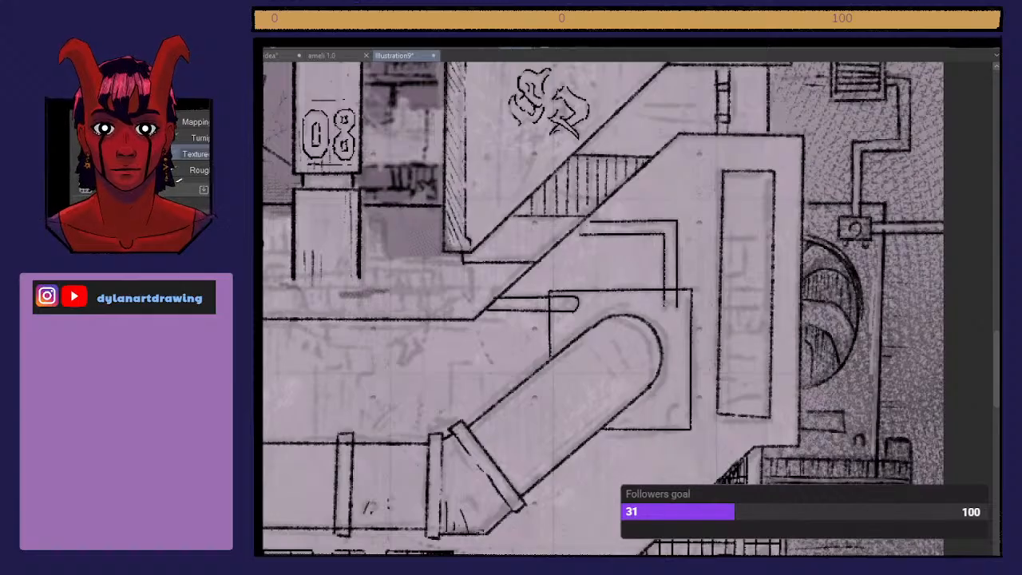
Step: Clean up the conduit ends and add a drip, corner bolts, an elbow joint and an end bracket around the wall panel
key(e)
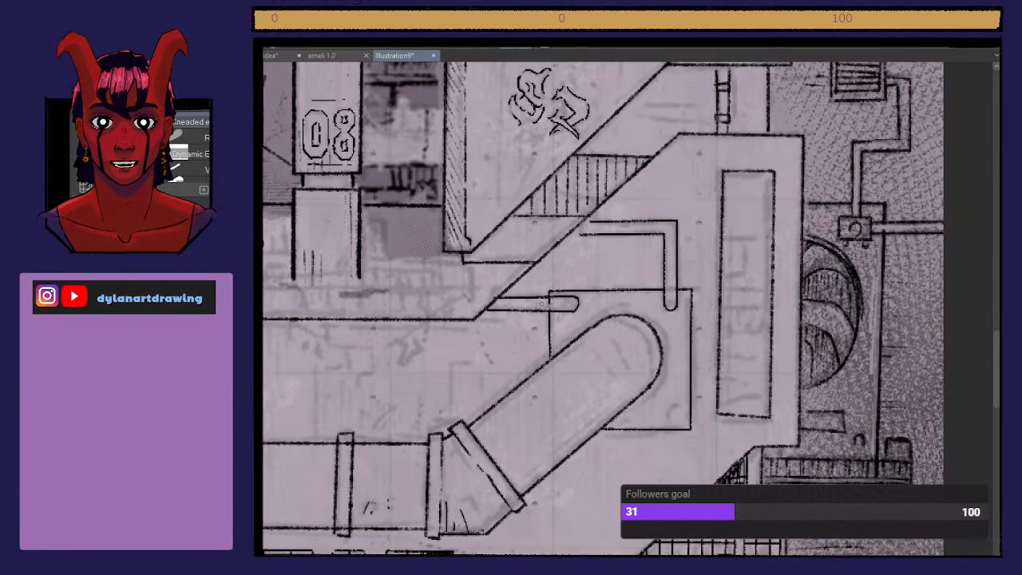
key(p)
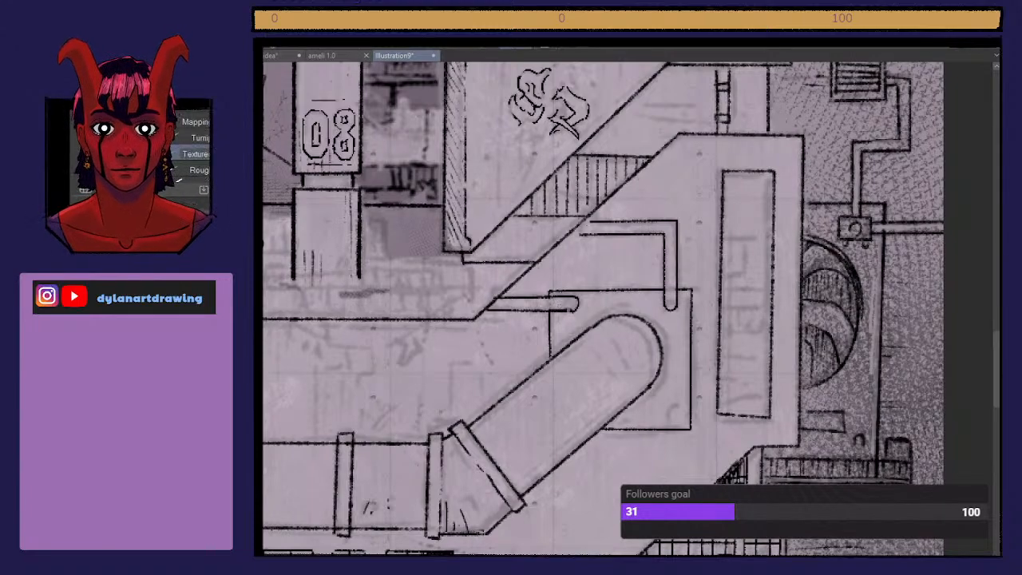
drag(569, 312, 572, 321)
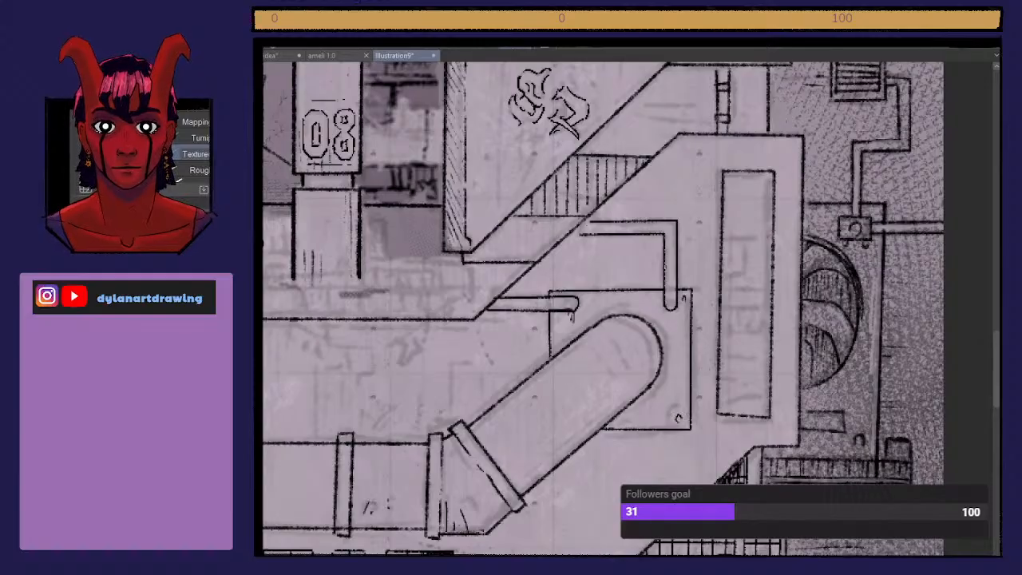
mouse_move(661, 233)
mouse_down()
mouse_move(675, 219)
mouse_move(678, 235)
mouse_move(666, 227)
mouse_up()
mouse_move(660, 299)
mouse_down()
mouse_move(659, 316)
mouse_move(677, 307)
mouse_up()
Step: Ink a small slatted vent in the panel's lower right corner, with hatching beside the pipe and drip lines below the panel
mouse_move(641, 423)
mouse_down()
mouse_move(643, 402)
mouse_move(663, 403)
mouse_move(652, 423)
mouse_move(664, 423)
mouse_move(638, 397)
mouse_move(663, 400)
mouse_move(668, 425)
mouse_move(659, 425)
mouse_move(670, 404)
mouse_move(638, 427)
mouse_move(669, 421)
mouse_move(650, 416)
mouse_up()
key(ctrl+z)
key(ctrl+z)
key(ctrl+z)
drag(640, 413, 663, 410)
drag(639, 403, 659, 393)
mouse_move(665, 338)
mouse_down()
mouse_move(662, 387)
mouse_move(635, 422)
mouse_up()
mouse_move(630, 402)
mouse_down()
mouse_move(630, 421)
mouse_move(663, 425)
mouse_move(649, 428)
mouse_move(685, 441)
mouse_move(687, 452)
mouse_up()
mouse_move(608, 432)
mouse_down()
mouse_move(612, 459)
mouse_move(621, 440)
mouse_move(639, 456)
mouse_move(639, 438)
mouse_up()
key(ctrl+z)
mouse_move(639, 422)
mouse_down()
mouse_move(640, 433)
mouse_move(599, 449)
mouse_up()
drag(595, 429, 596, 438)
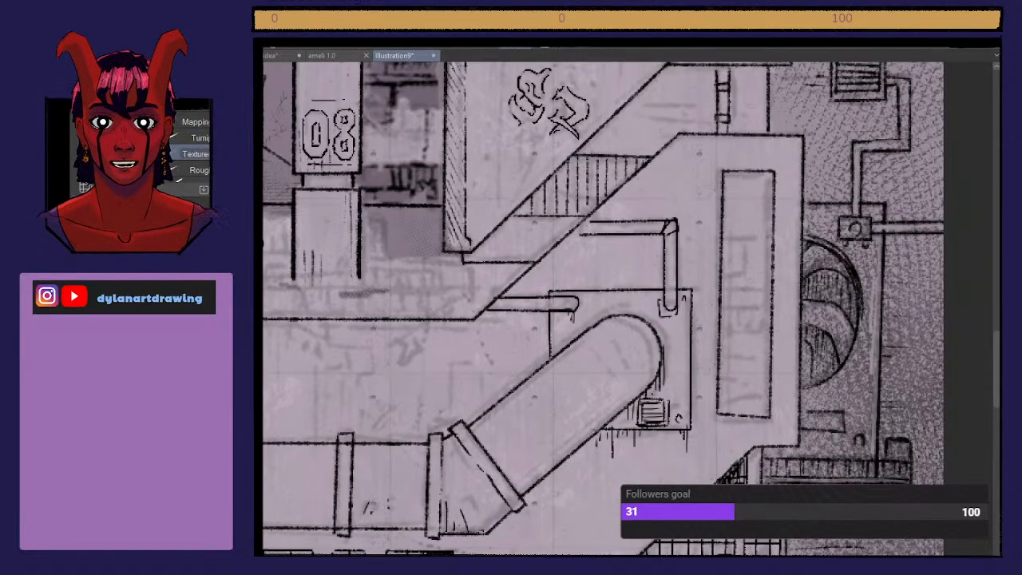
Step: Thicken the lower edge of the diagonal pipe with a second ink line starting at its collar
drag(522, 491, 568, 445)
drag(520, 492, 578, 447)
key(ctrl+z)
key(ctrl+z)
mouse_move(519, 495)
mouse_down()
mouse_move(571, 447)
mouse_move(530, 479)
mouse_up()
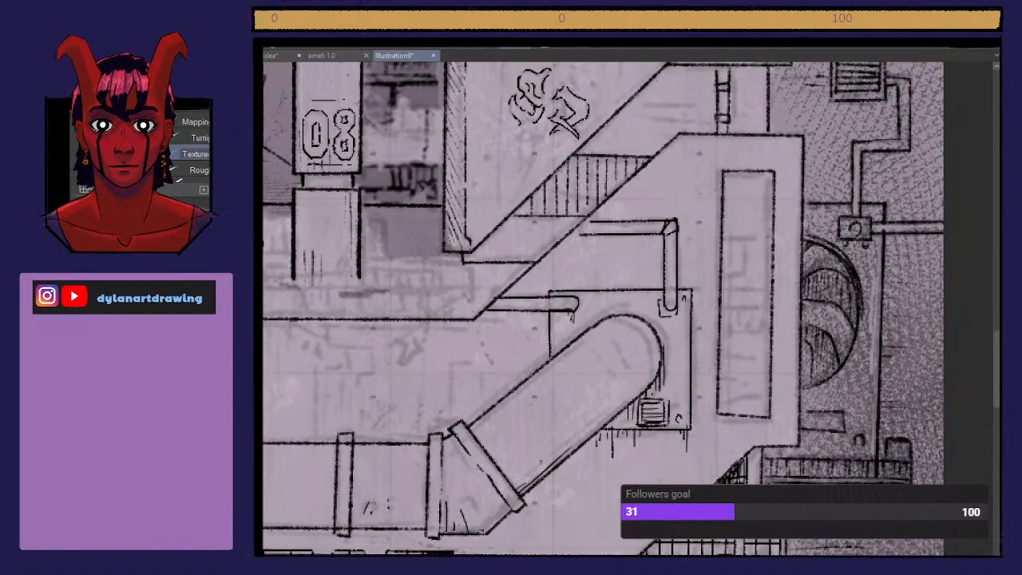
Step: Try the Rough and manga pens for shading strokes along the diagonal pipe, undoing each stroke
scroll(192, 152, down, 3)
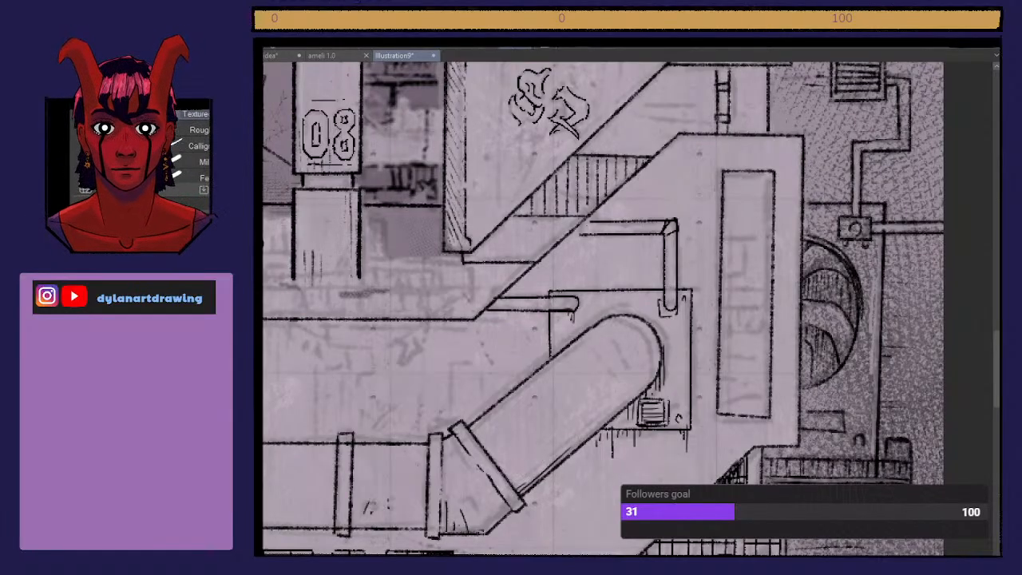
drag(476, 431, 552, 386)
key(ctrl+z)
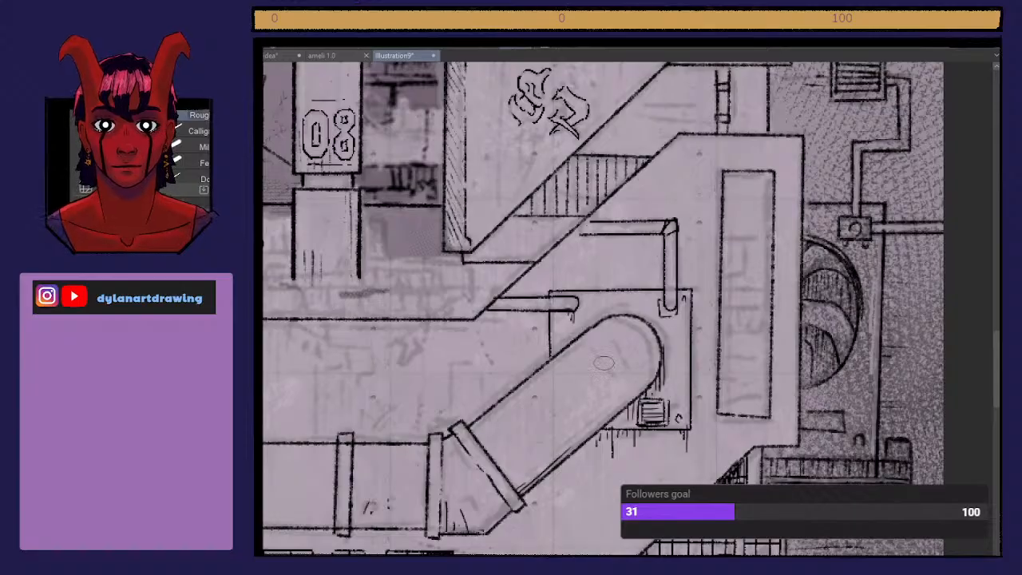
drag(518, 478, 556, 452)
key(ctrl+z)
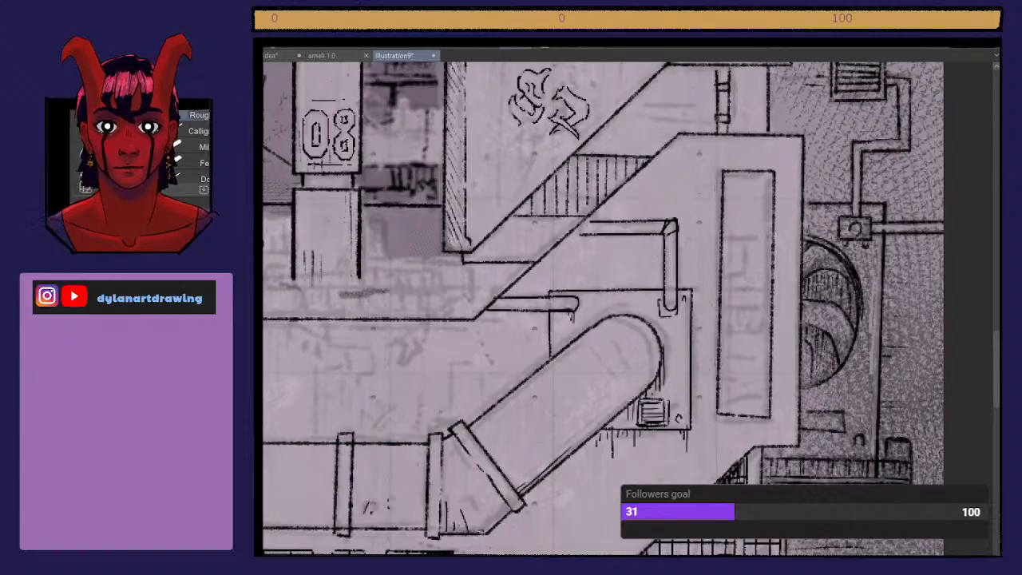
drag(489, 460, 612, 391)
key(ctrl+z)
key(p)
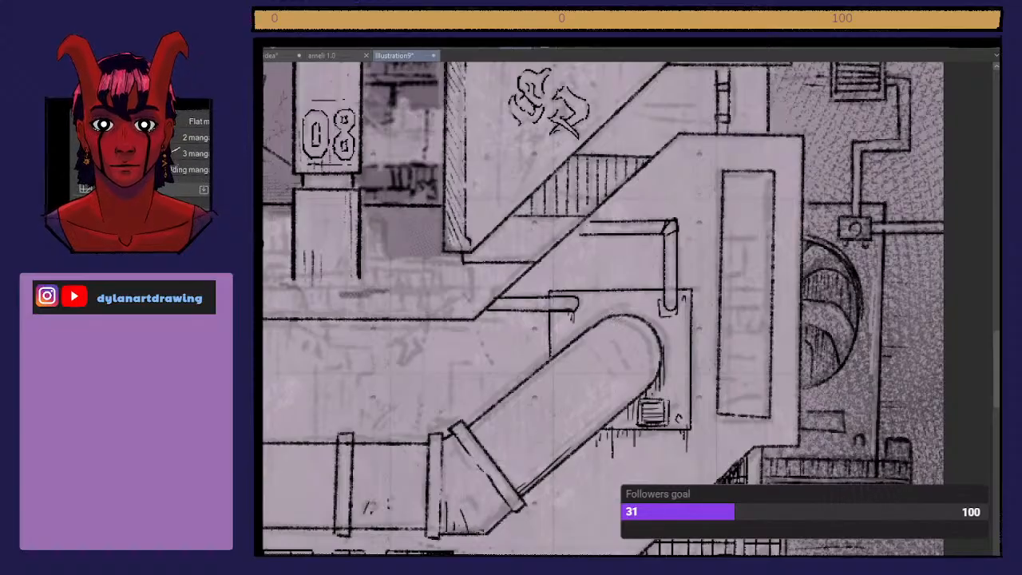
mouse_move(521, 466)
mouse_down()
mouse_move(600, 358)
mouse_move(612, 400)
mouse_up()
key(ctrl+z)
drag(194, 133, 194, 157)
mouse_move(509, 476)
mouse_down()
mouse_move(580, 401)
mouse_move(626, 422)
mouse_up()
key(ctrl+z)
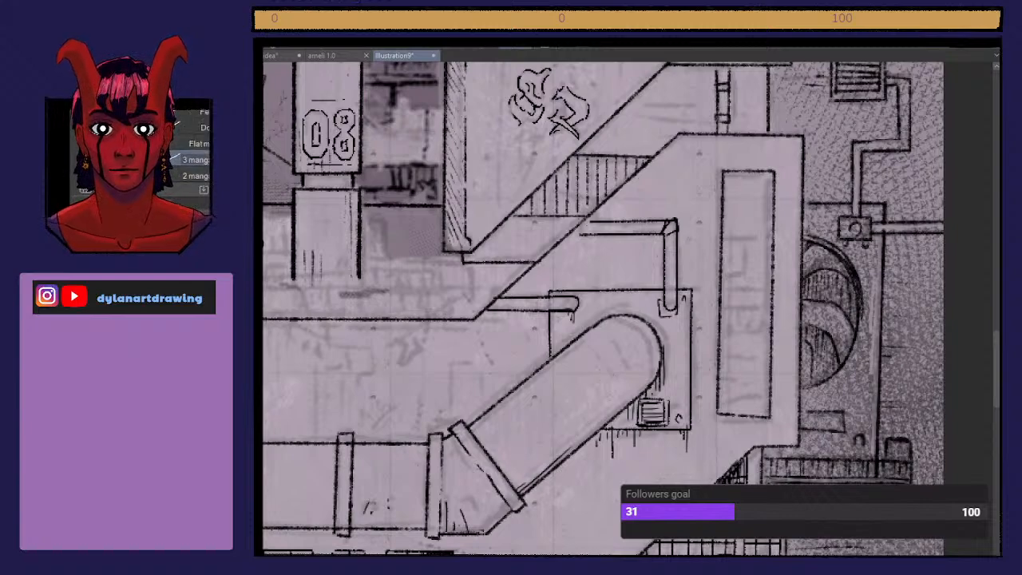
drag(520, 489, 585, 438)
key(ctrl+z)
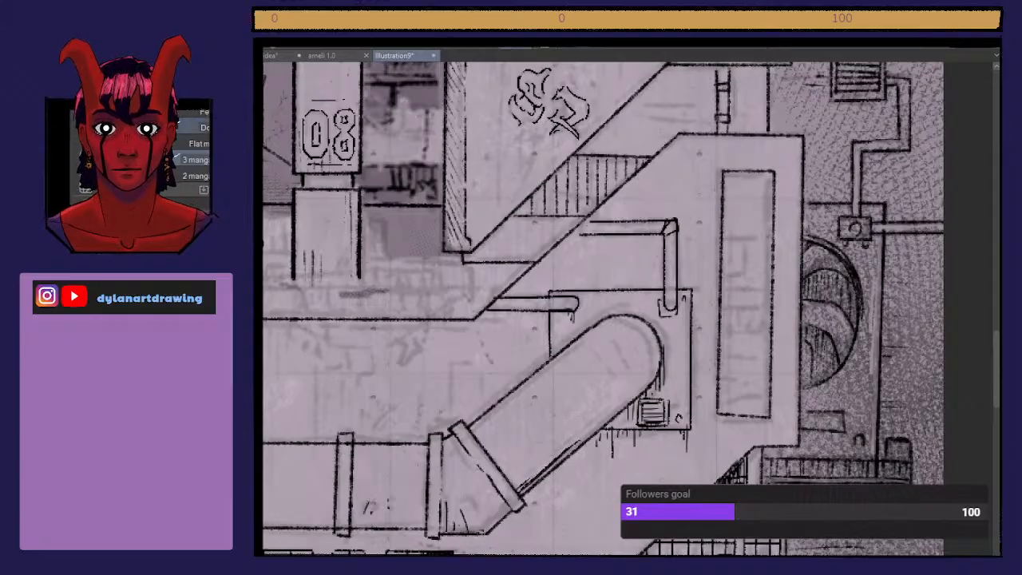
Step: Try several downloaded Japanese-named brushes for shading strokes across the diagonal pipe, undoing each stroke
scroll(188, 152, up, 3)
scroll(188, 151, down, 3)
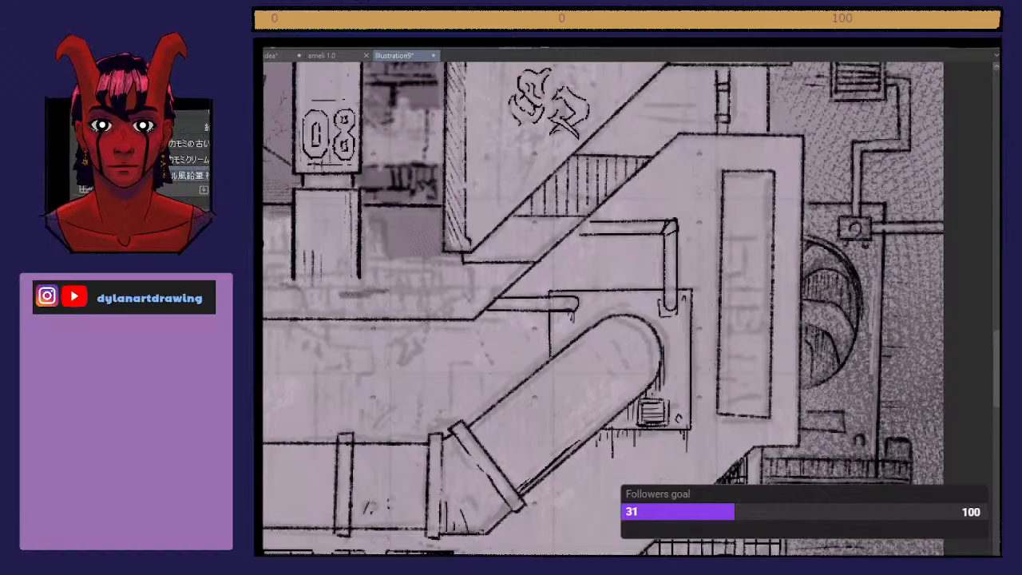
mouse_move(463, 484)
mouse_down()
mouse_move(516, 391)
mouse_move(599, 417)
mouse_up()
key(ctrl+z)
drag(468, 490, 631, 350)
key(ctrl+z)
drag(494, 507, 662, 373)
key(ctrl+z)
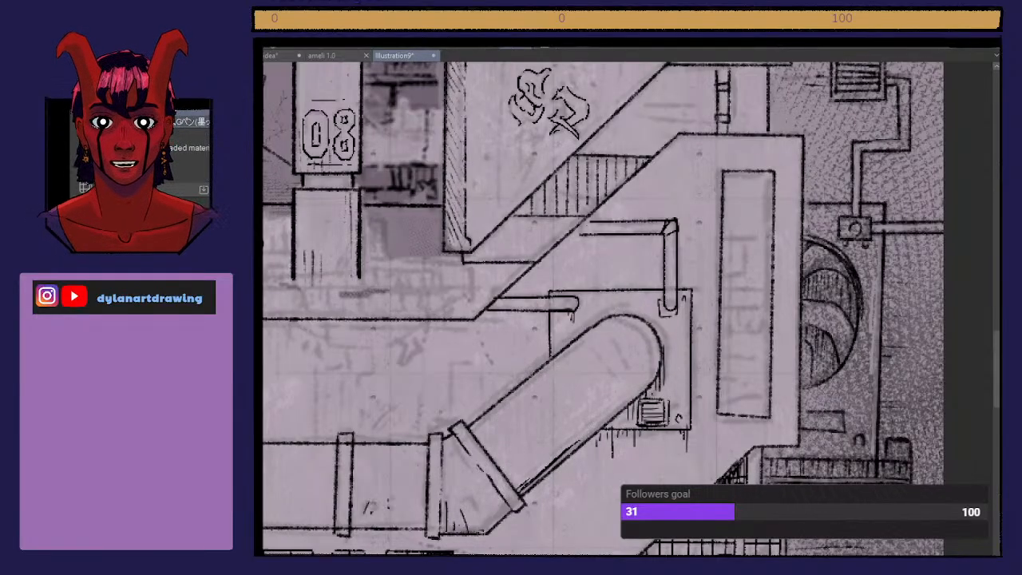
drag(517, 523, 607, 401)
key(ctrl+z)
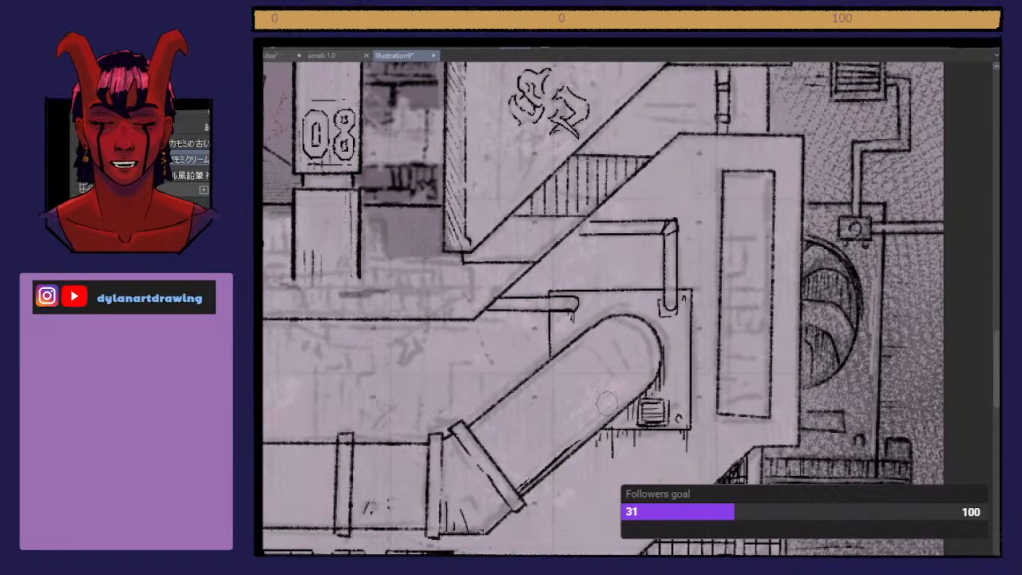
drag(418, 474, 608, 389)
key(ctrl+z)
drag(447, 515, 597, 427)
key(ctrl+z)
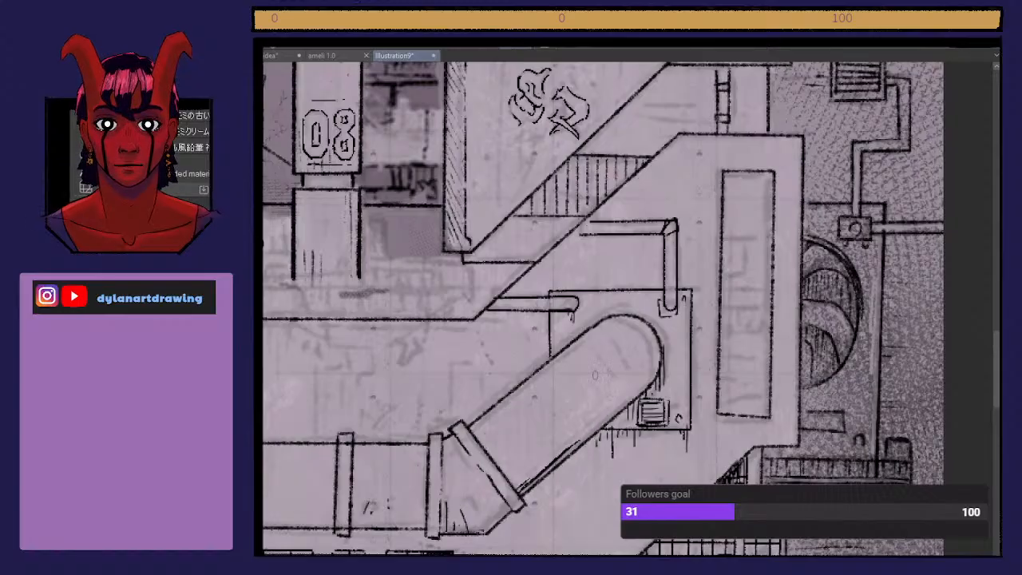
drag(432, 483, 600, 376)
key(ctrl+z)
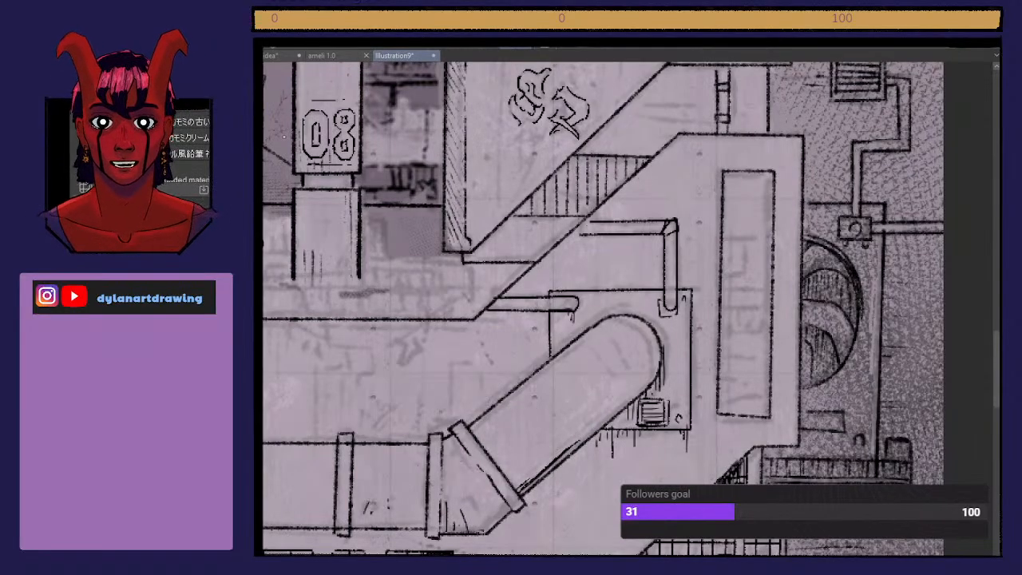
Step: Try long shading strokes along the upper and lower sides of the diagonal pipe, undoing each stroke
mouse_move(495, 454)
mouse_down()
mouse_move(545, 392)
mouse_move(631, 361)
mouse_up()
key(ctrl+z)
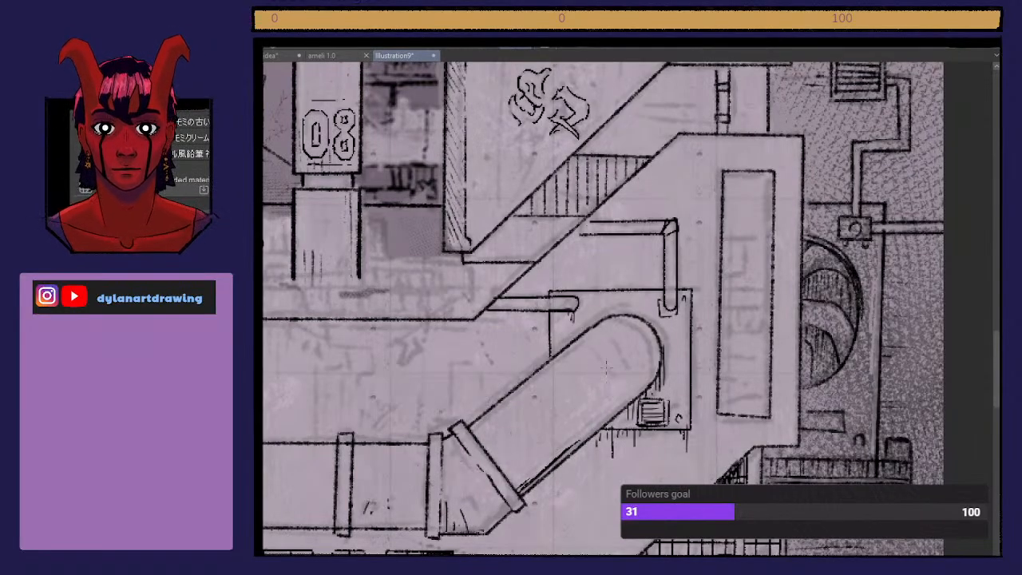
mouse_move(495, 517)
mouse_down()
mouse_move(599, 399)
mouse_move(667, 374)
mouse_up()
key(ctrl+z)
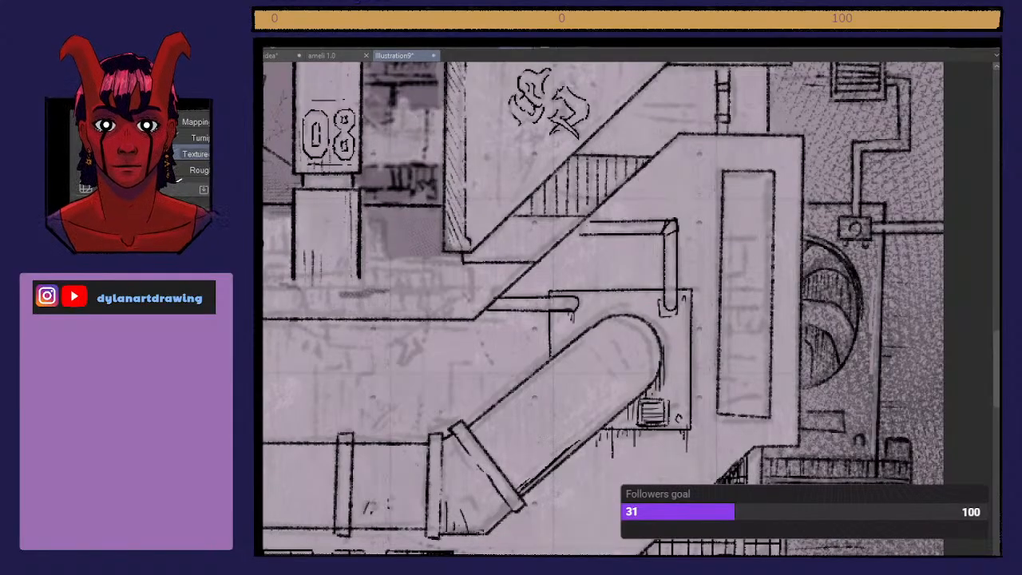
Step: Ink a short drip line below the panel and touch up the panel's left edge with the textured pen
drag(583, 441, 584, 456)
drag(552, 345, 553, 356)
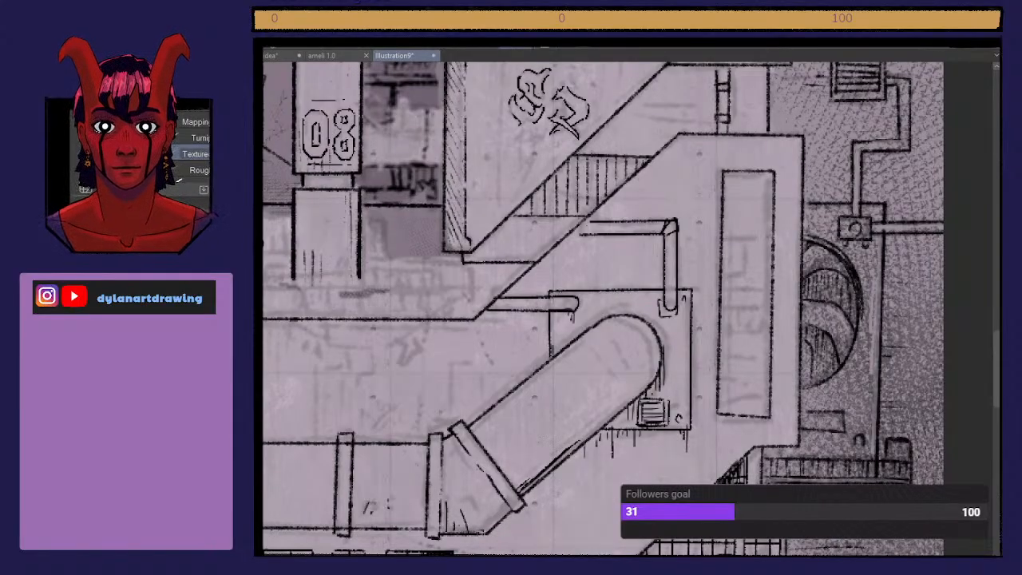
scroll(604, 309, down, 4)
scroll(604, 308, up, 3)
scroll(543, 373, up, 3)
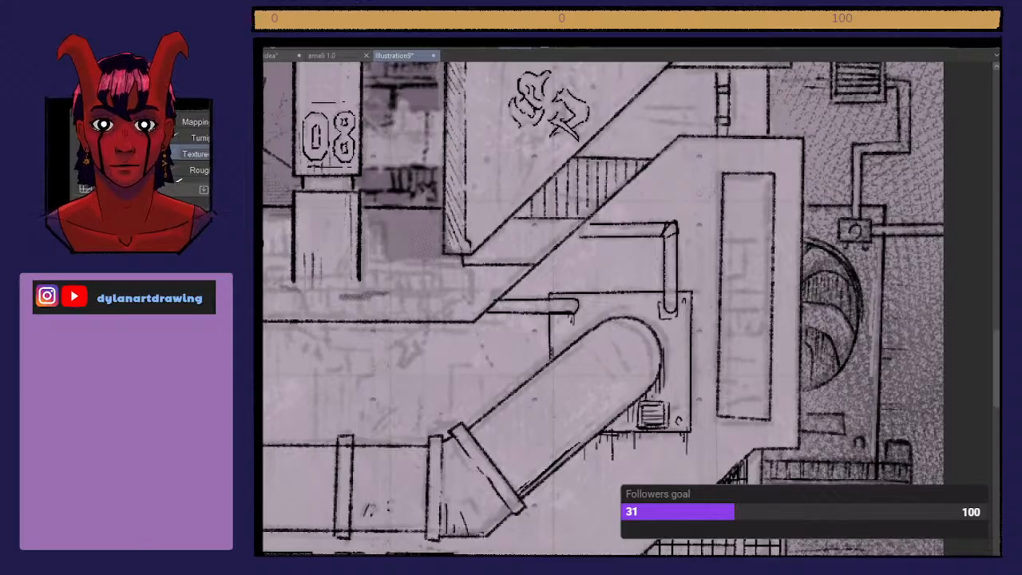
Step: Extend the short horizontal pipe past the wall's corner with a rounded end, erase the overlapping line and adjust the end with a transform
mouse_move(549, 366)
mouse_down()
mouse_move(549, 315)
mouse_move(467, 312)
mouse_move(470, 299)
mouse_move(498, 302)
mouse_move(485, 309)
mouse_move(490, 298)
mouse_up()
key(e)
key(m)
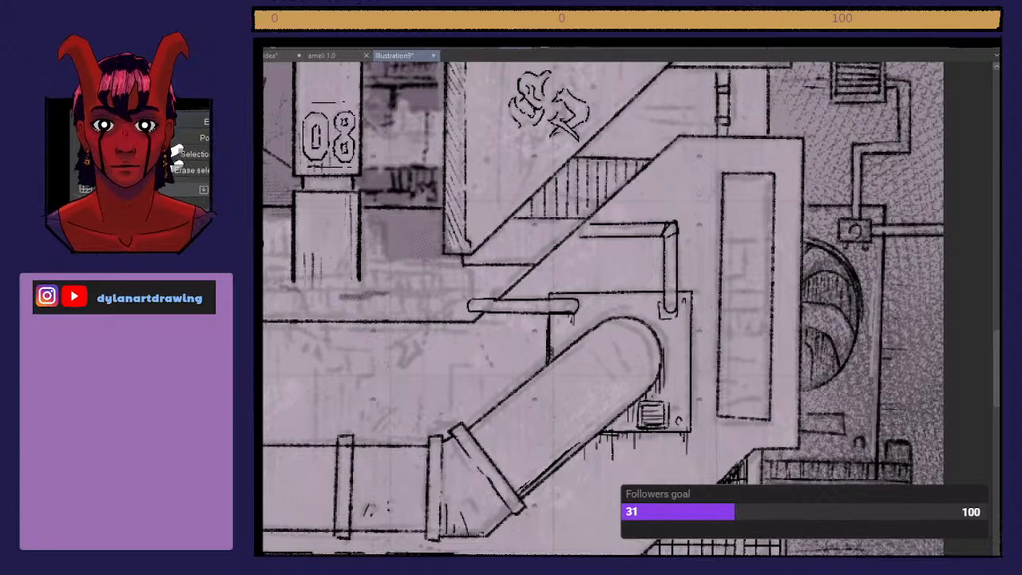
drag(481, 305, 482, 308)
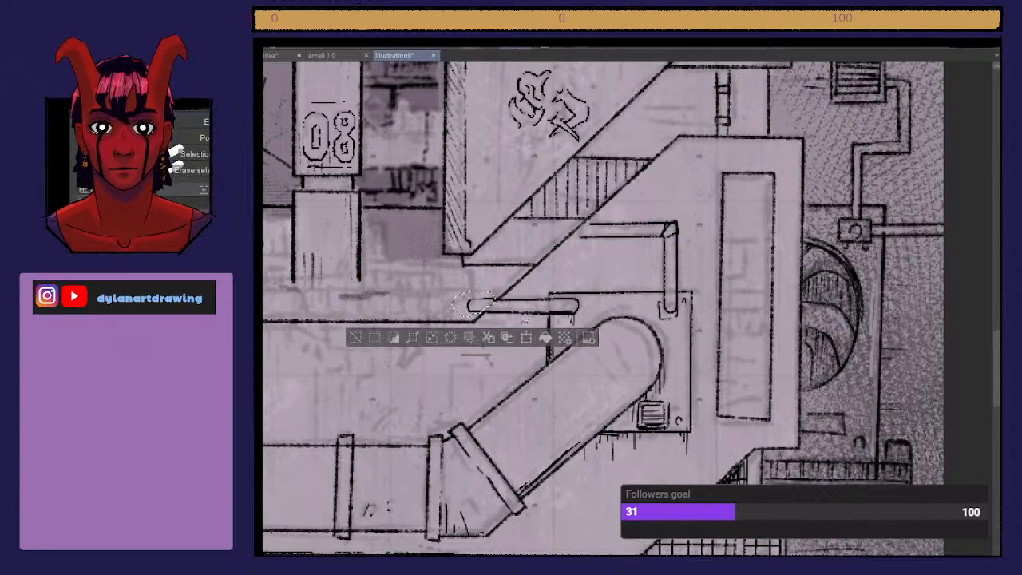
key(ctrl+t)
key(Return)
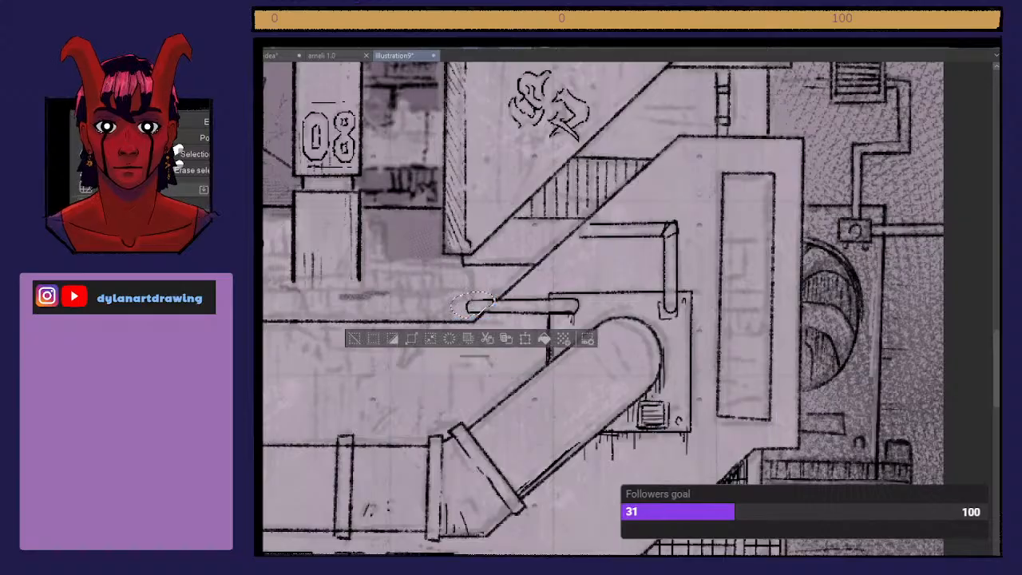
key(ctrl+d)
key(p)
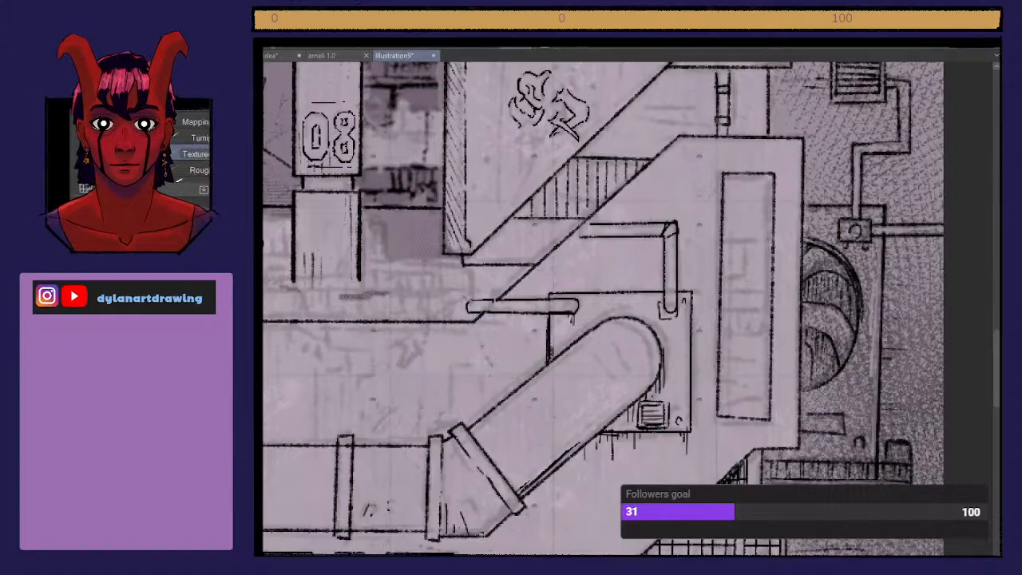
drag(482, 302, 505, 299)
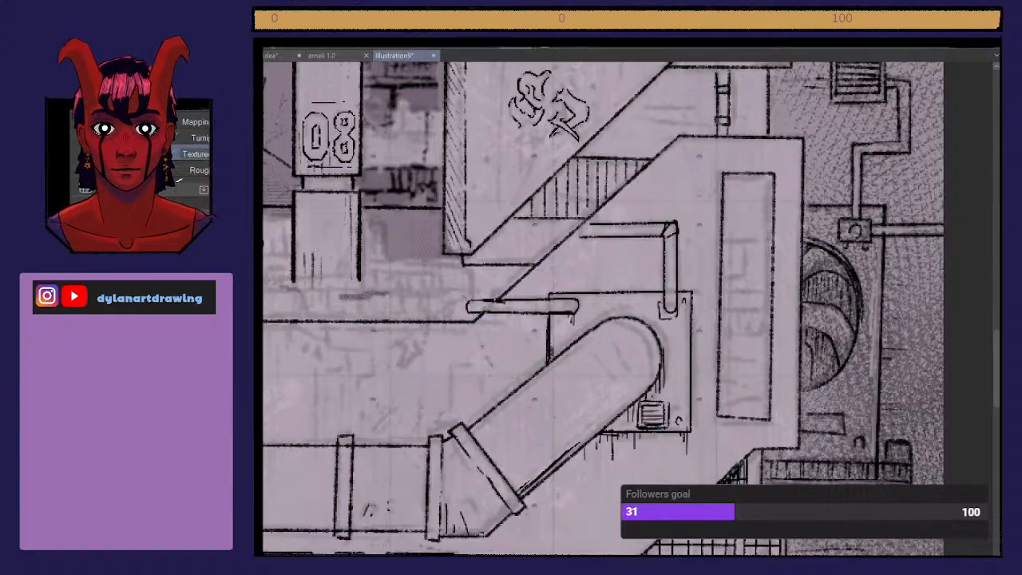
Step: Ink a horizontal beam with a hatched underside between the 08 pillar and the hatched wall edge
scroll(429, 409, left, 5)
drag(597, 162, 679, 163)
drag(598, 131, 678, 133)
drag(597, 153, 679, 152)
drag(614, 157, 663, 156)
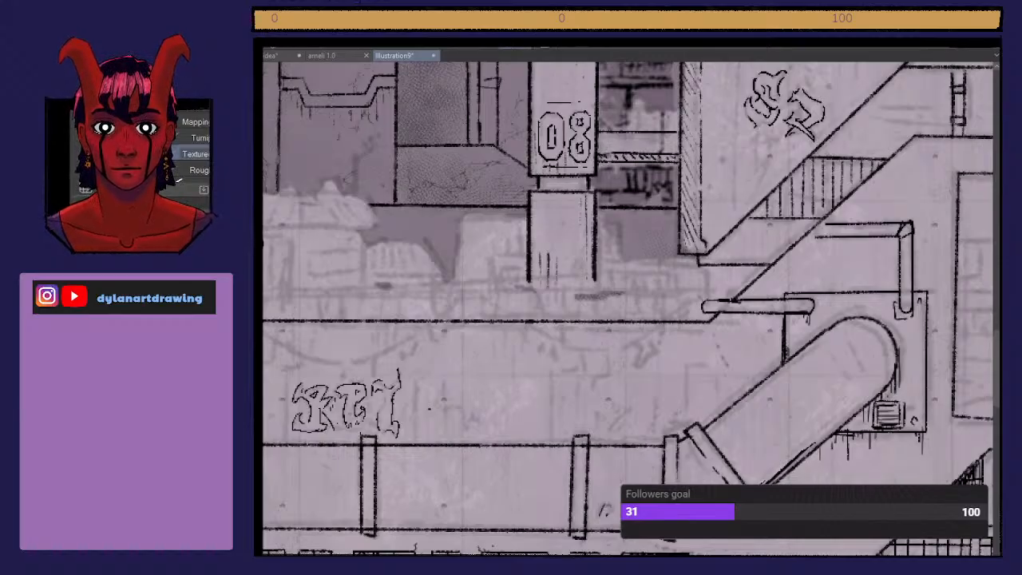
Step: Ink both edges of a second horizontal beam higher up between the pillar and the hatched wall edge
scroll(631, 308, up, 6)
drag(598, 310, 685, 310)
drag(602, 283, 684, 284)
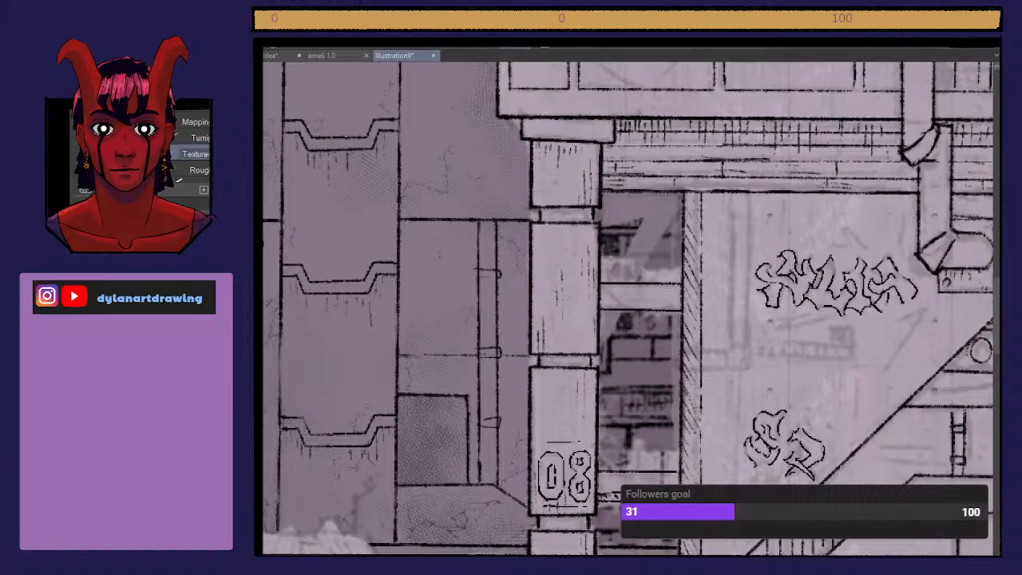
drag(601, 495, 620, 501)
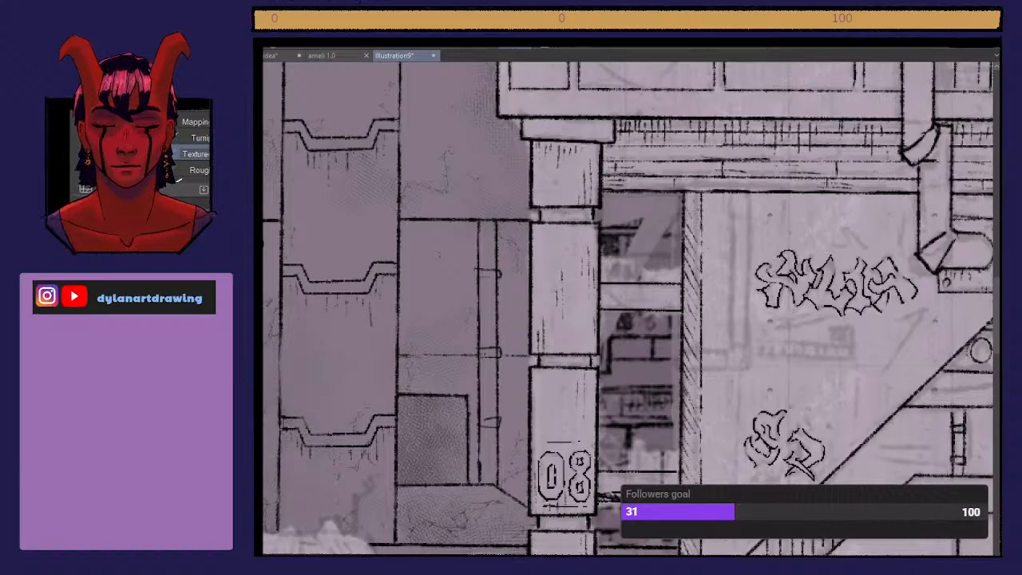
key(ctrl+z)
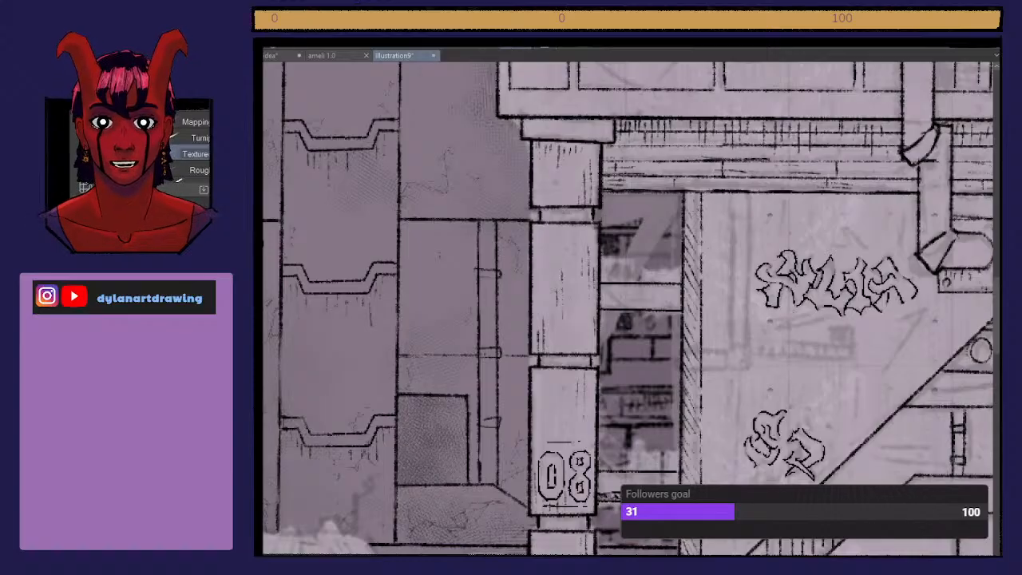
Step: Ink a narrow slatted ledge below the large graffiti, with small feet underneath and a box on its end
drag(751, 353, 849, 355)
key(ctrl+z)
drag(750, 355, 852, 357)
drag(752, 338, 851, 343)
drag(760, 343, 761, 351)
mouse_move(764, 342)
mouse_down()
mouse_move(764, 352)
mouse_move(853, 356)
mouse_up()
drag(752, 338, 853, 340)
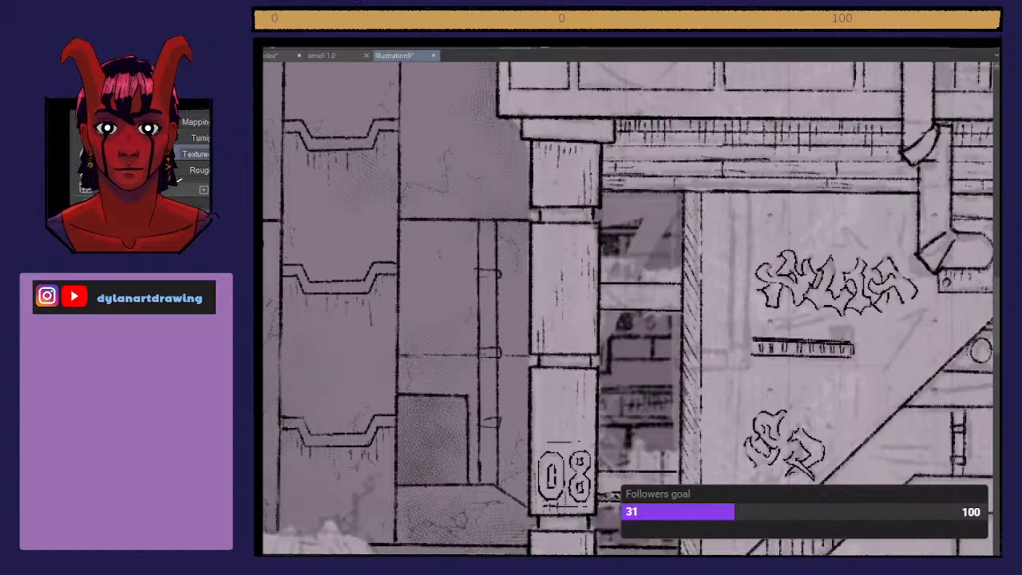
drag(756, 353, 755, 362)
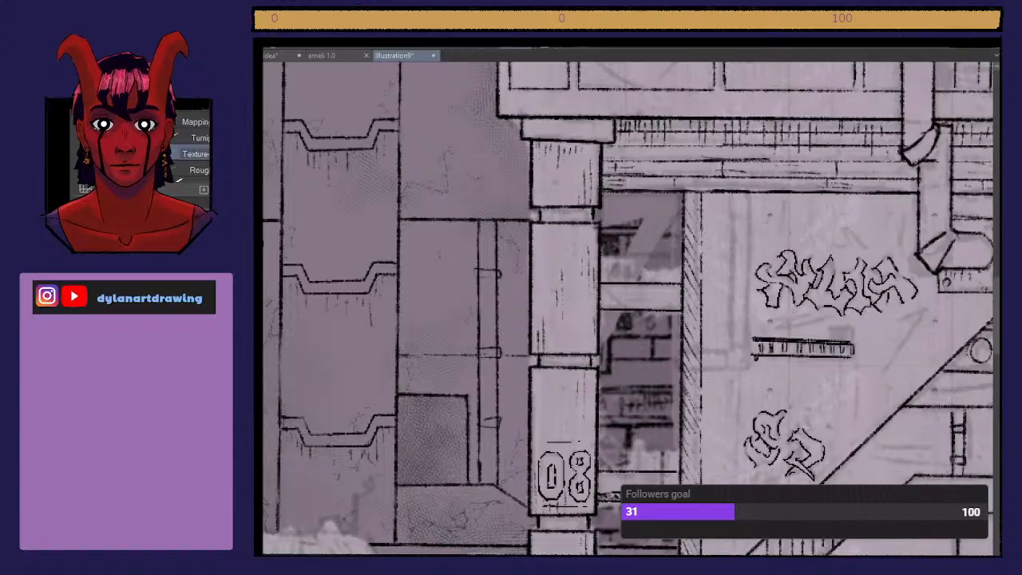
mouse_move(839, 353)
mouse_down()
mouse_move(838, 362)
mouse_move(831, 328)
mouse_move(852, 328)
mouse_move(853, 356)
mouse_move(839, 343)
mouse_up()
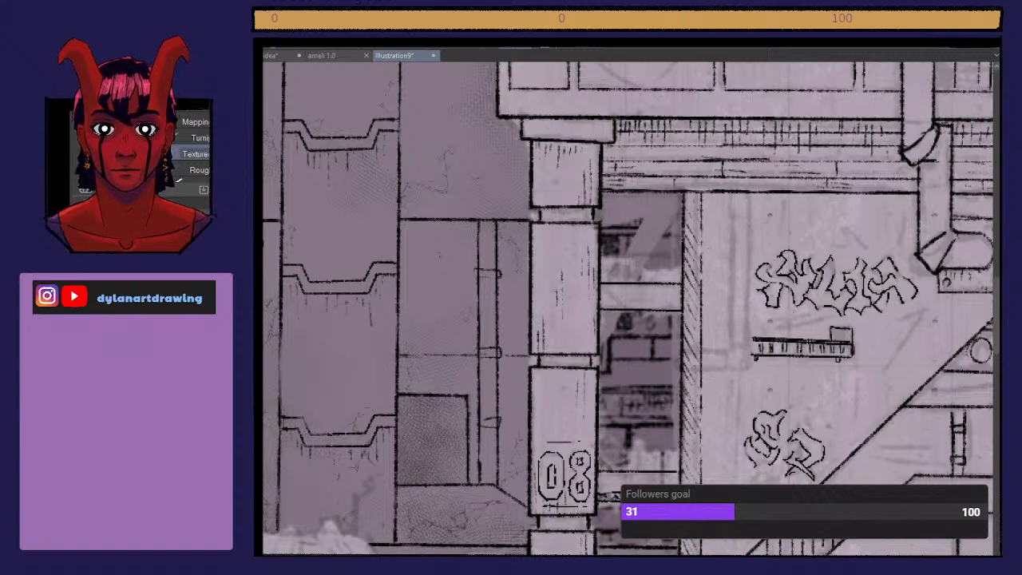
Step: Ink an L-shaped pipe beside the slatted ledge, with its vertical section rising to the wall's upper edge, redoing uneven strokes
drag(678, 366, 749, 367)
key(ctrl+z)
mouse_move(679, 367)
mouse_down()
mouse_move(727, 368)
mouse_move(731, 348)
mouse_move(734, 372)
mouse_move(752, 345)
mouse_move(725, 213)
mouse_up()
key(ctrl+z)
key(ctrl+z)
key(ctrl+z)
drag(733, 333, 735, 193)
drag(746, 350, 746, 204)
key(ctrl+z)
drag(746, 319, 747, 190)
key(ctrl+z)
drag(748, 352, 751, 189)
Step: Close the horizontal end of the L-shaped pipe with a tapered cap over the hatched wall edge and clean up the overlap
mouse_move(679, 353)
mouse_down()
mouse_move(726, 354)
mouse_move(671, 361)
mouse_up()
mouse_move(671, 361)
mouse_down()
mouse_move(699, 361)
mouse_move(691, 357)
mouse_up()
key(e)
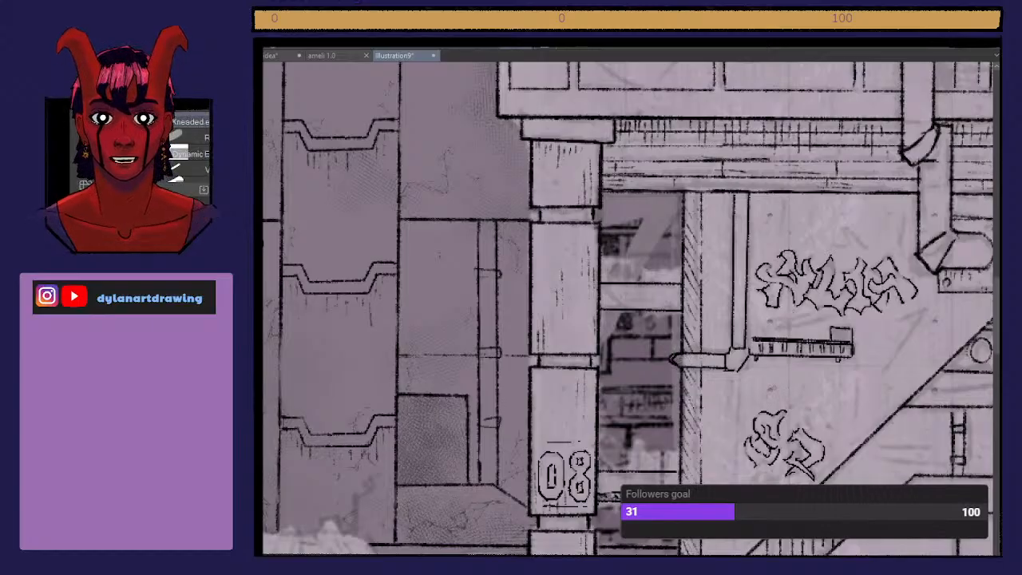
key(p)
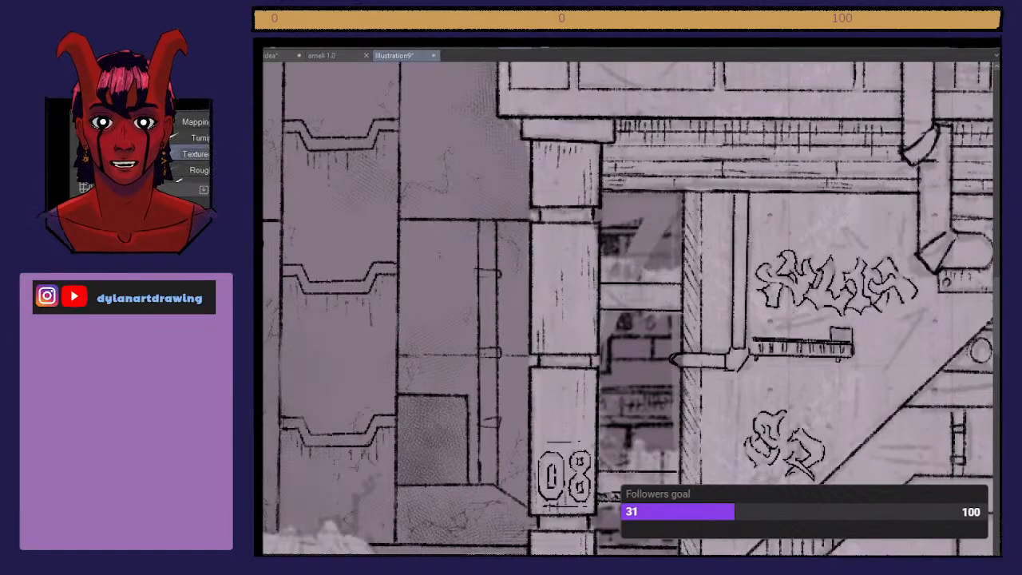
Step: Add a joint collar, elbow bolt and small wear marks along the L-shaped pipe
mouse_move(729, 253)
mouse_down()
mouse_move(752, 249)
mouse_move(744, 240)
mouse_move(729, 249)
mouse_up()
mouse_move(736, 327)
mouse_down()
mouse_move(735, 370)
mouse_move(740, 352)
mouse_up()
drag(741, 294, 739, 306)
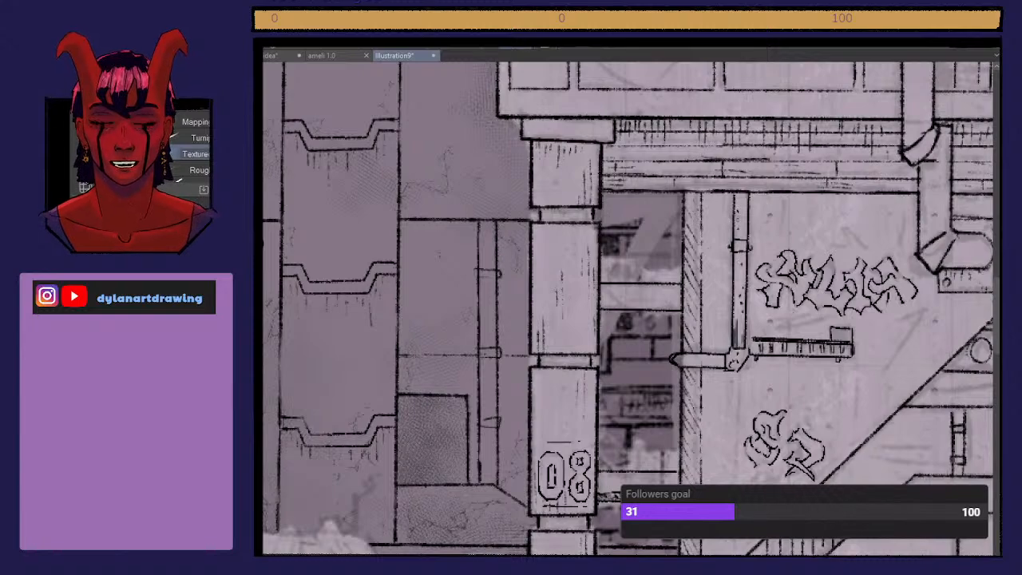
drag(679, 360, 708, 367)
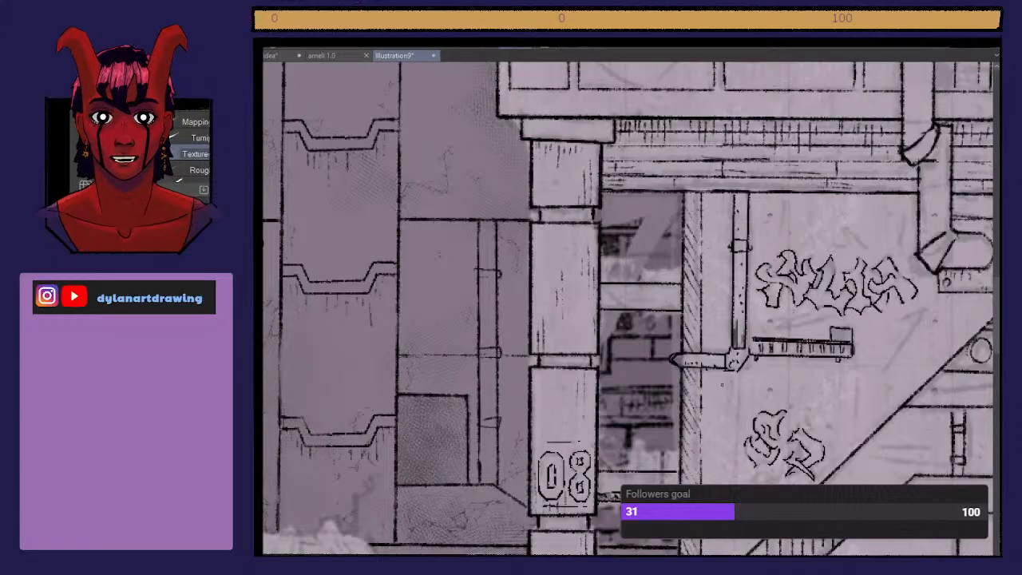
Step: Try short vertical detail strokes on the block beside the rooftop column above the sloped beam, undoing them all
drag(995, 300, 995, 201)
scroll(758, 237, right, 5)
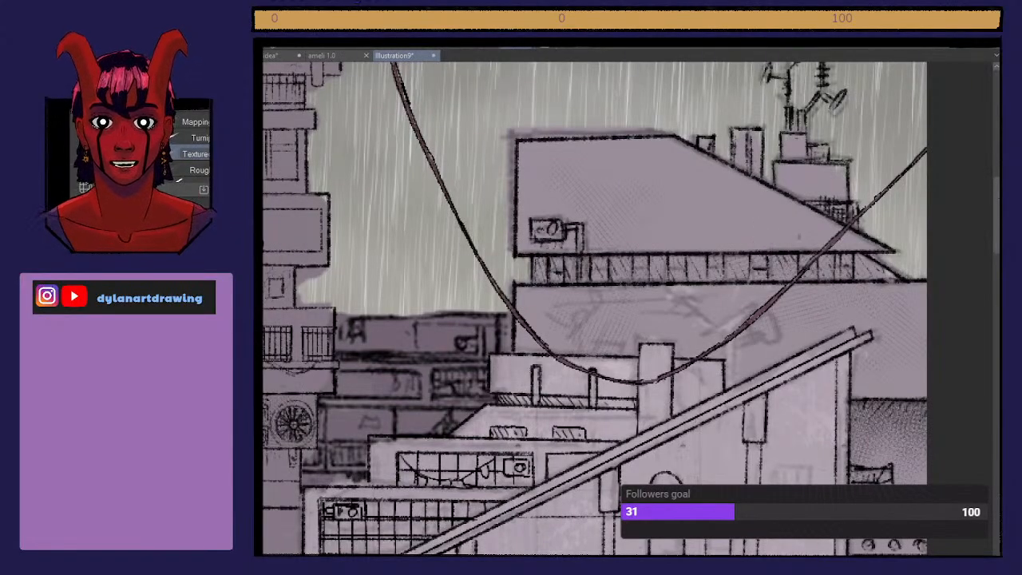
drag(678, 396, 678, 415)
drag(679, 402, 682, 408)
drag(687, 373, 693, 405)
drag(701, 390, 700, 402)
key(ctrl+z)
key(ctrl+z)
key(ctrl+z)
key(ctrl+z)
key(ctrl+z)
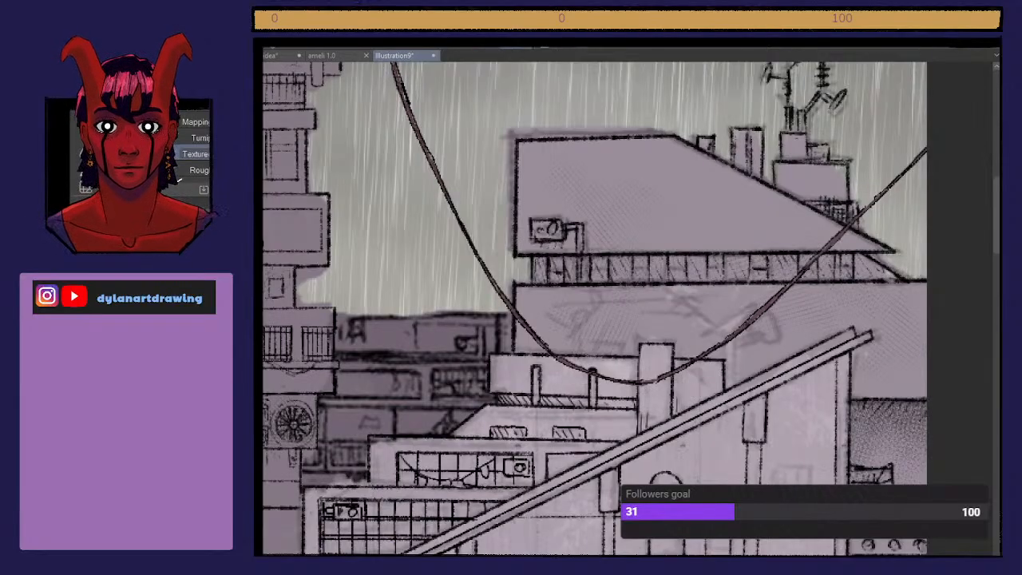
Step: Ink a small rectangular window outline on the wall beneath the sloped beam, undoing the first attempts
mouse_move(776, 485)
mouse_down()
mouse_move(777, 468)
mouse_move(807, 467)
mouse_move(813, 485)
mouse_up()
key(ctrl+z)
key(ctrl+z)
key(ctrl+z)
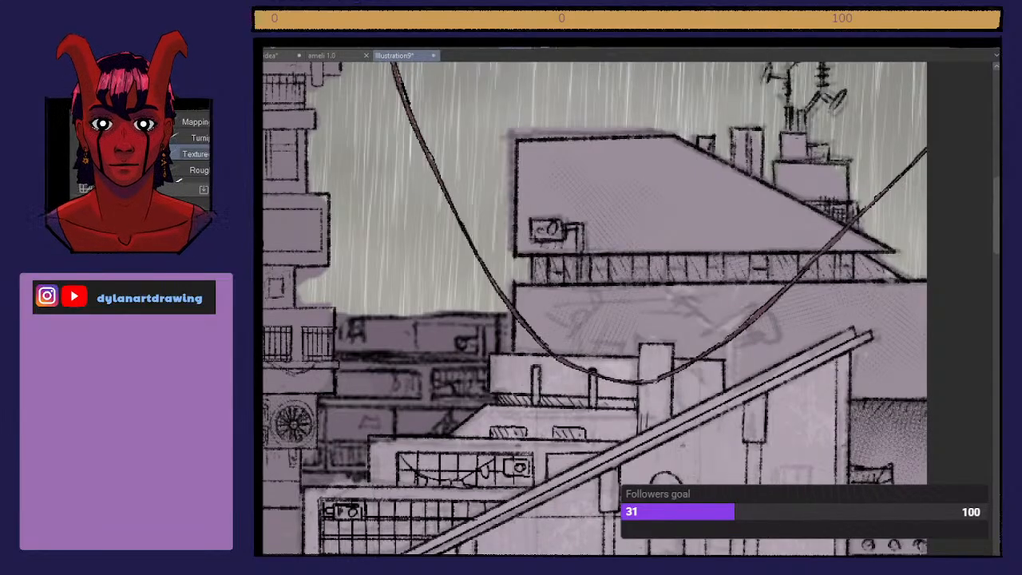
key(ctrl+z)
mouse_move(776, 485)
mouse_down()
mouse_move(777, 465)
mouse_move(813, 467)
mouse_move(810, 485)
mouse_up()
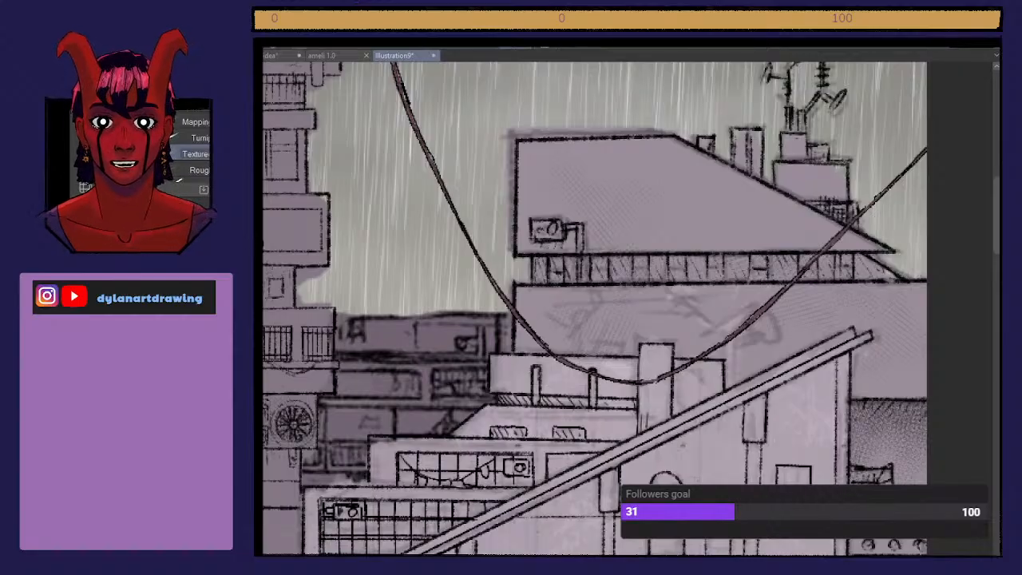
Step: Ink the first slat marks at the open end of the long narrow strip on the wall, undoing the uneven ones
mouse_move(696, 179)
mouse_down()
mouse_move(765, 259)
mouse_move(772, 351)
mouse_move(757, 393)
mouse_up()
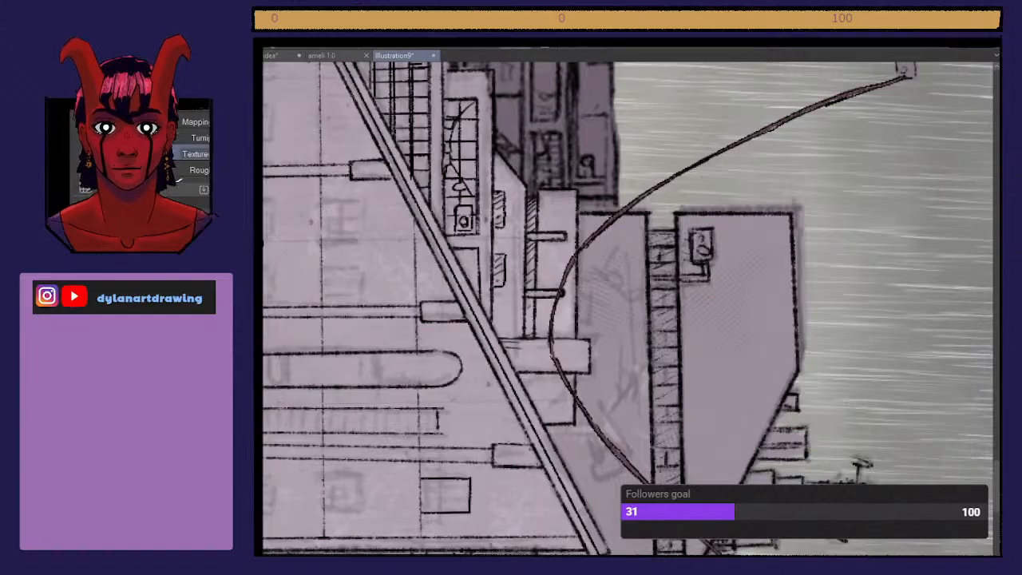
key(ctrl+at)
drag(703, 240, 673, 408)
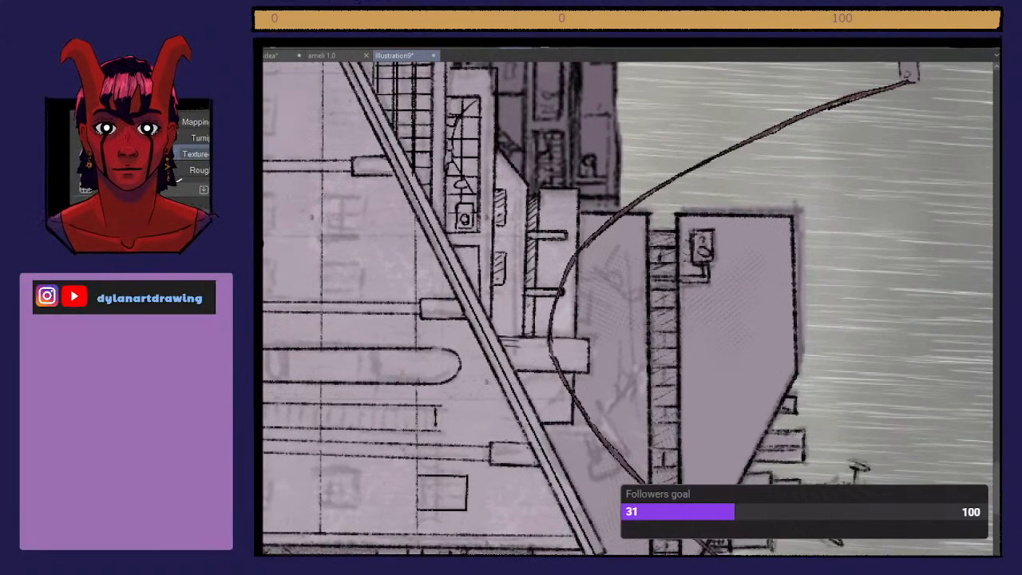
scroll(628, 309, left, 5)
scroll(533, 177, up, 5)
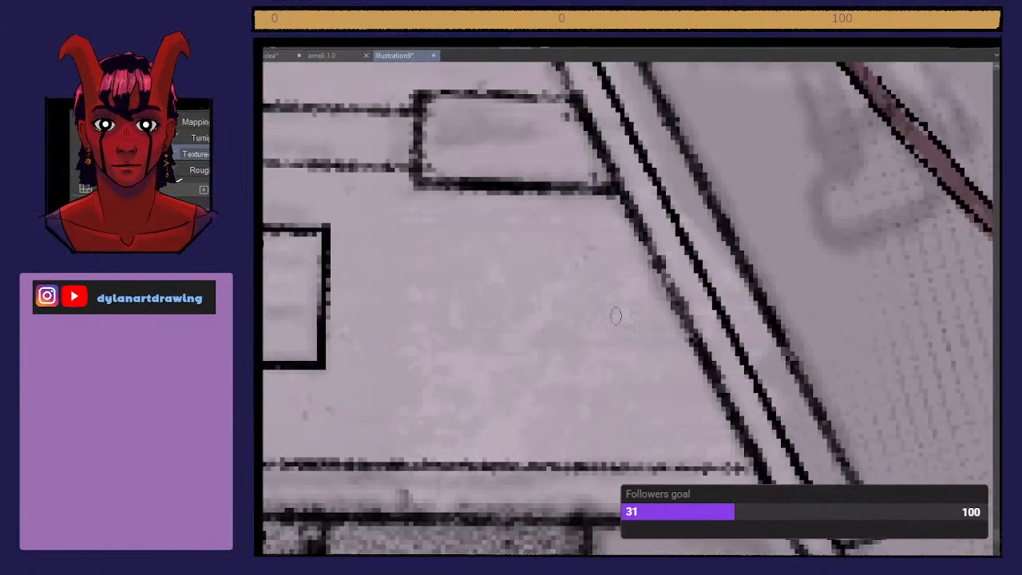
scroll(616, 316, left, 15)
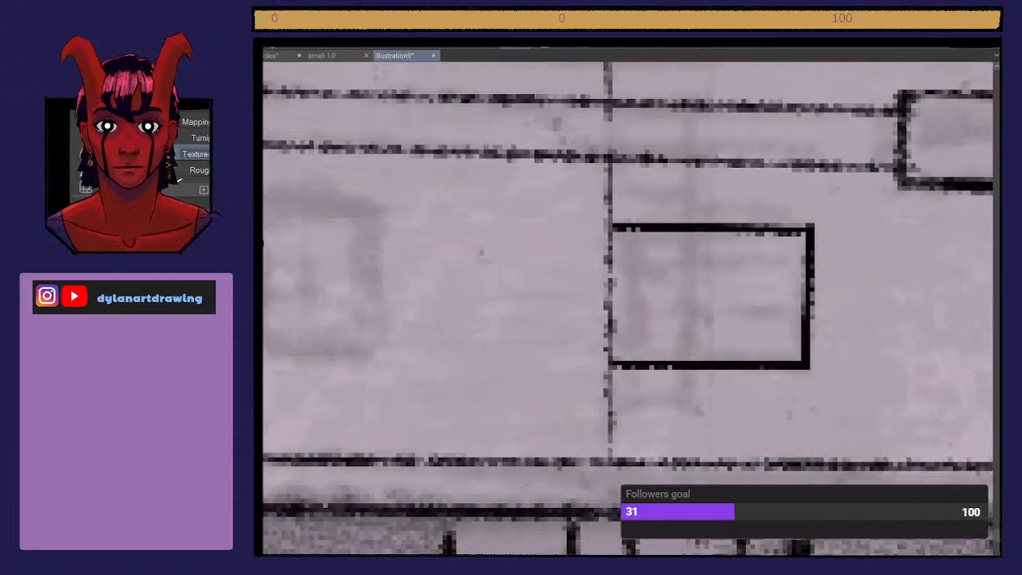
scroll(628, 308, down, 3)
drag(715, 261, 715, 300)
mouse_move(693, 259)
mouse_down()
mouse_move(693, 297)
mouse_move(673, 257)
mouse_up()
mouse_move(652, 295)
mouse_down()
mouse_move(650, 257)
mouse_move(633, 275)
mouse_move(631, 252)
mouse_up()
drag(613, 294, 612, 257)
key(ctrl+z)
key(ctrl+z)
key(ctrl+z)
key(ctrl+z)
key(ctrl+z)
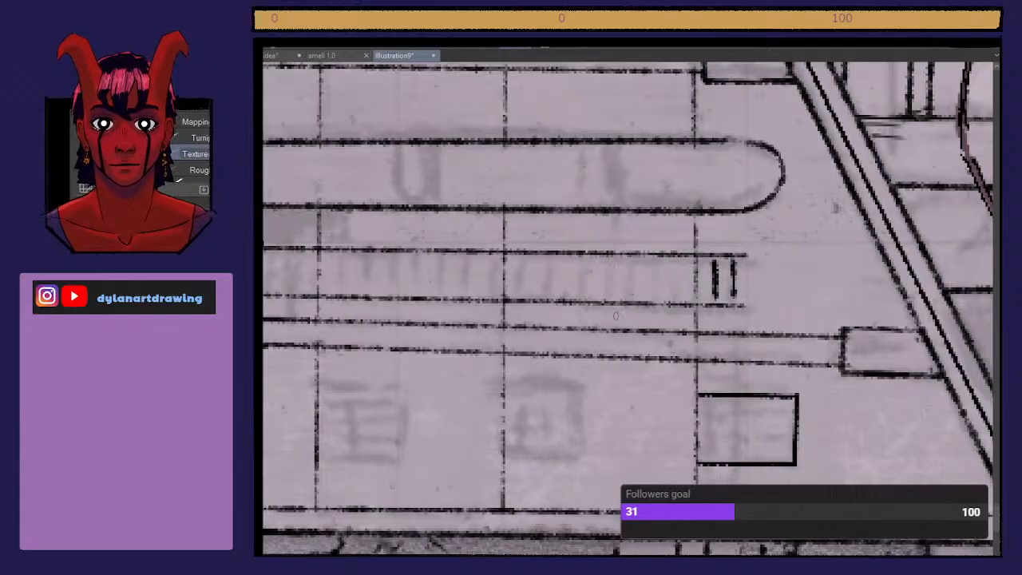
Step: Fill the rest of the long narrow strip with evenly spaced short slat lines
mouse_move(695, 302)
mouse_down()
mouse_move(695, 257)
mouse_move(648, 281)
mouse_move(646, 260)
mouse_up()
mouse_move(622, 294)
mouse_down()
mouse_move(622, 263)
mouse_move(609, 257)
mouse_up()
key(ctrl+z)
drag(592, 295, 591, 261)
drag(565, 292, 565, 257)
mouse_move(541, 294)
mouse_down()
mouse_move(540, 258)
mouse_move(517, 270)
mouse_move(517, 259)
mouse_up()
drag(492, 293, 492, 257)
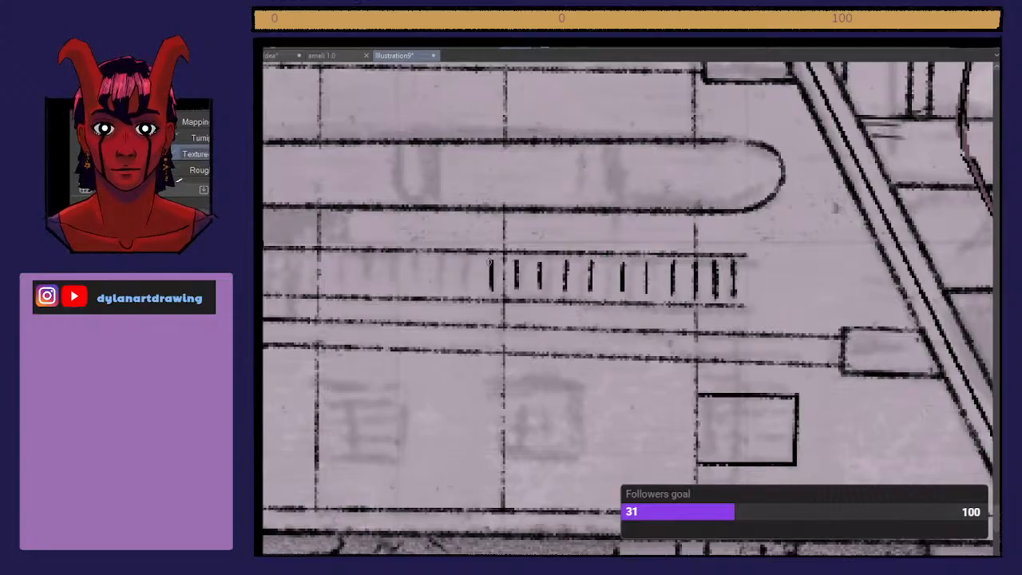
drag(472, 296, 472, 258)
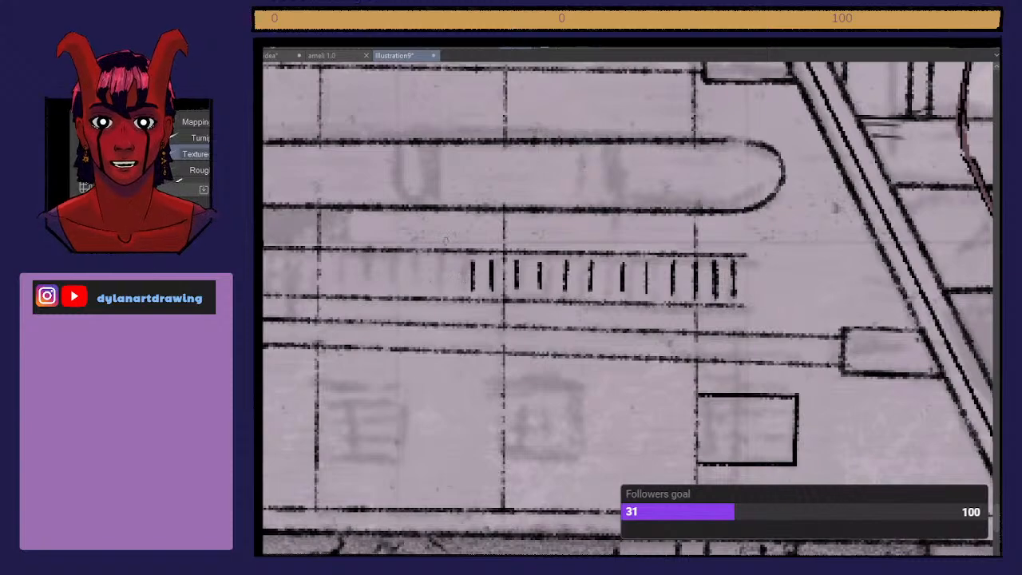
drag(450, 292, 450, 257)
mouse_move(428, 292)
mouse_down()
mouse_move(426, 258)
mouse_move(406, 277)
mouse_move(406, 257)
mouse_up()
drag(388, 293, 387, 257)
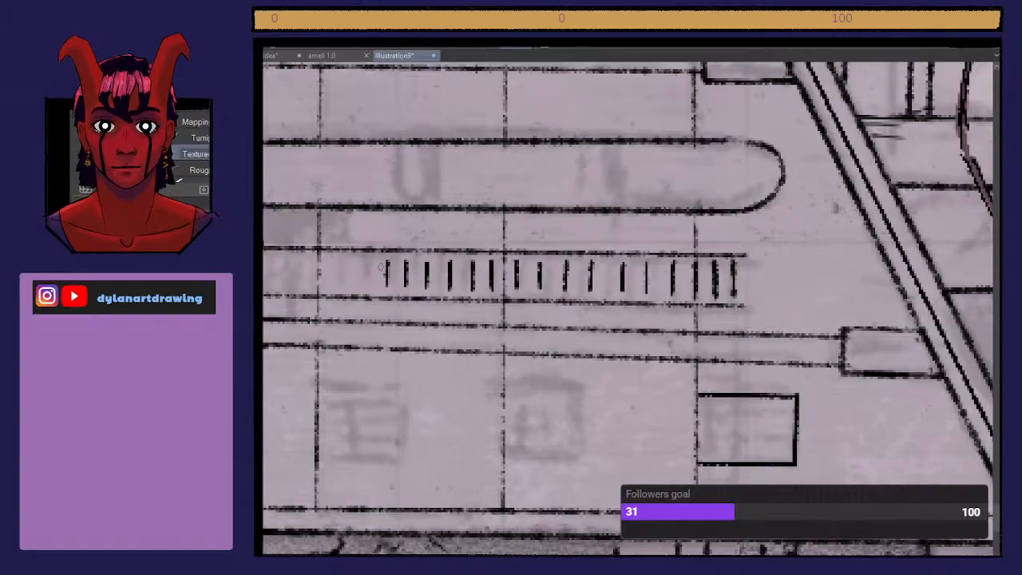
drag(370, 292, 369, 257)
mouse_move(349, 290)
mouse_down()
mouse_move(349, 257)
mouse_move(329, 272)
mouse_move(329, 255)
mouse_up()
mouse_move(311, 292)
mouse_down()
mouse_move(310, 257)
mouse_move(293, 280)
mouse_move(292, 255)
mouse_up()
Step: Try a thick line along the lower ends of the slats, undoing each attempt
mouse_move(276, 293)
mouse_down()
mouse_move(275, 256)
mouse_move(278, 297)
mouse_move(742, 298)
mouse_up()
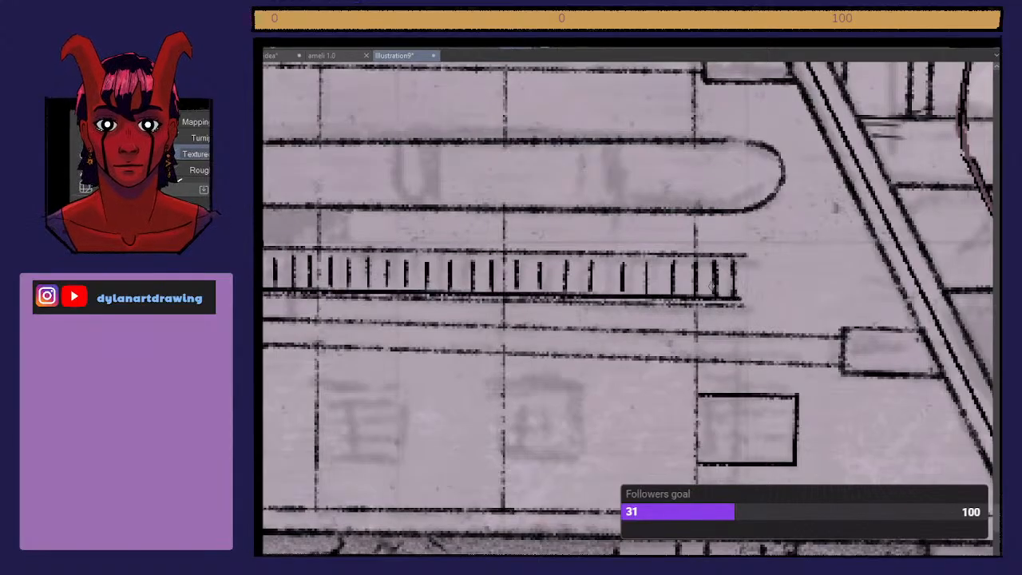
key(ctrl+z)
mouse_move(263, 293)
mouse_down()
mouse_move(708, 276)
mouse_move(748, 299)
mouse_up()
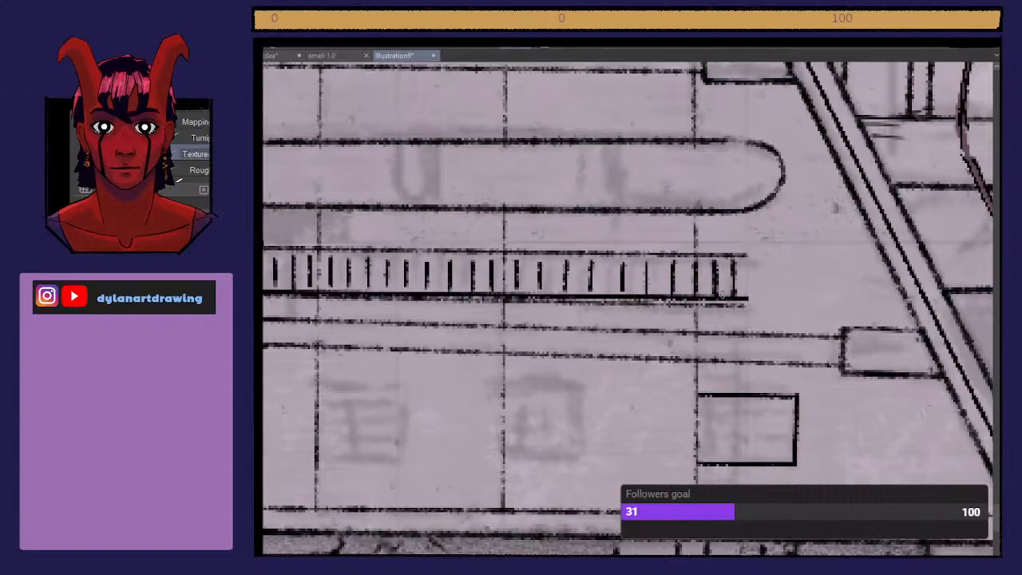
key(ctrl+z)
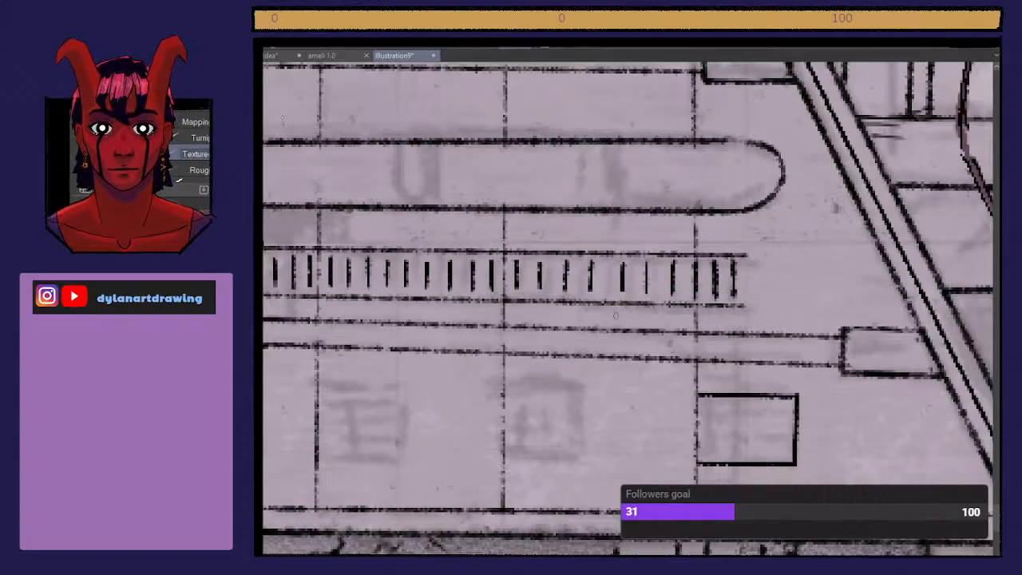
Step: Ink a thin rail along both ends of the slats and add extra slat strokes between them to build up the ladder
drag(264, 293, 744, 299)
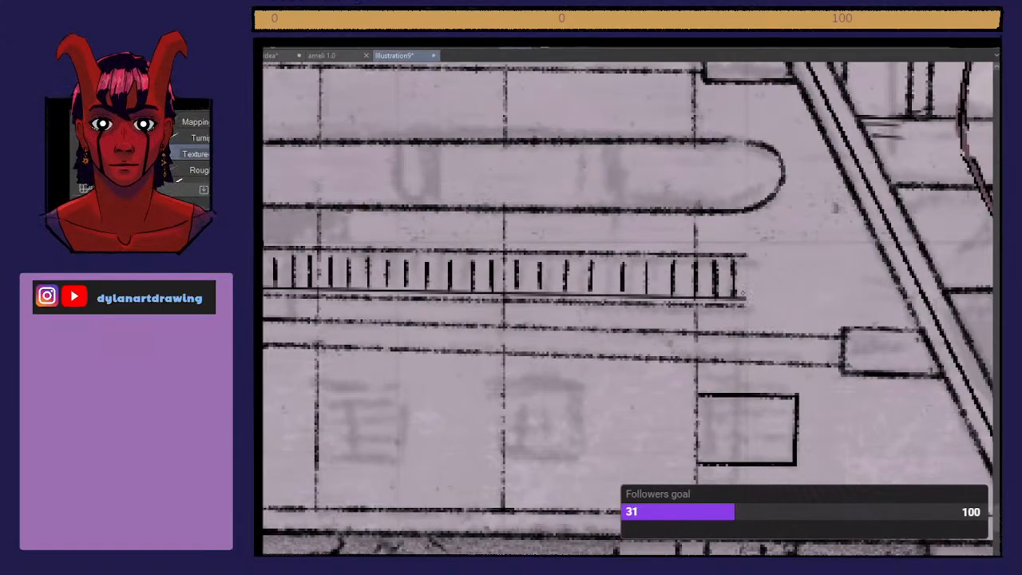
drag(263, 256, 744, 263)
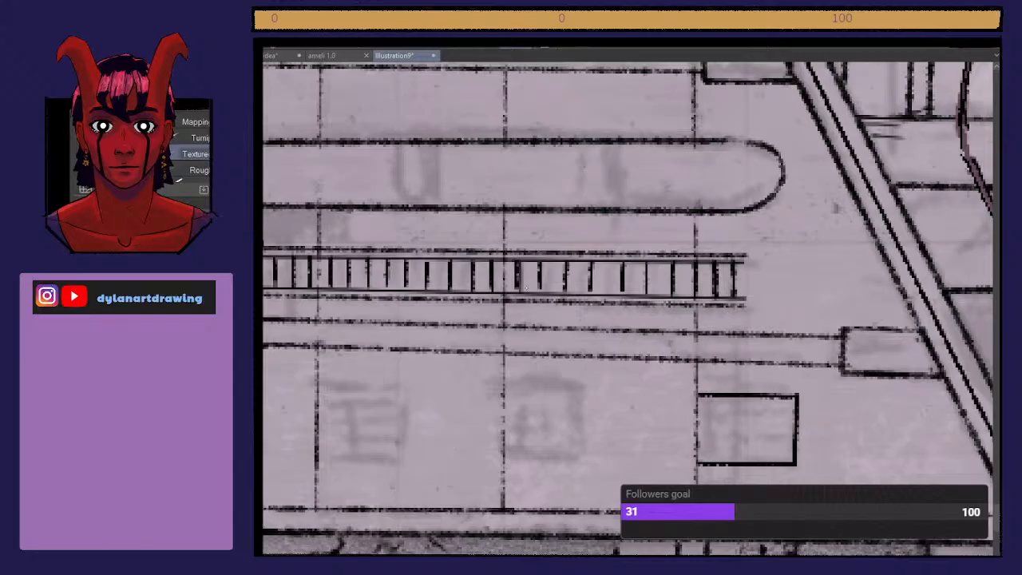
mouse_move(495, 294)
mouse_down()
mouse_move(495, 259)
mouse_move(477, 273)
mouse_move(478, 259)
mouse_up()
mouse_move(456, 293)
mouse_down()
mouse_move(456, 261)
mouse_move(432, 259)
mouse_up()
mouse_move(411, 294)
mouse_down()
mouse_move(413, 259)
mouse_move(391, 286)
mouse_move(389, 259)
mouse_move(352, 254)
mouse_up()
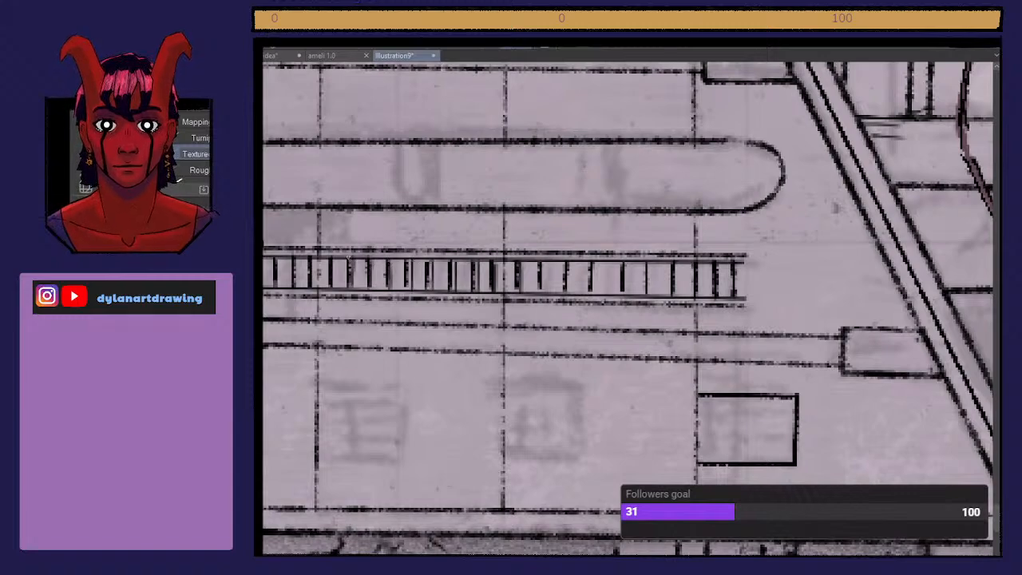
drag(317, 289, 316, 256)
drag(298, 289, 298, 259)
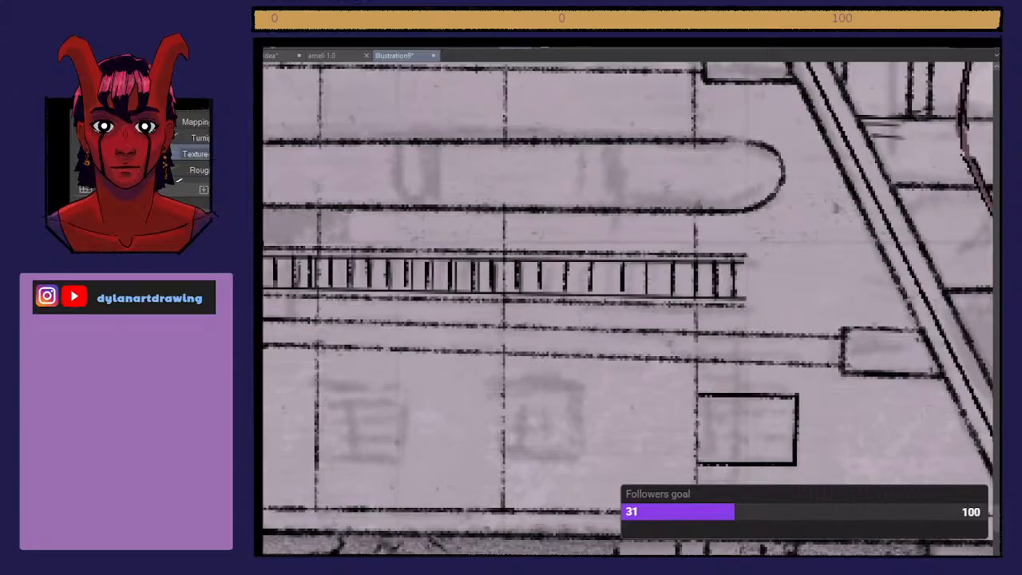
drag(595, 295, 596, 257)
drag(627, 297, 628, 257)
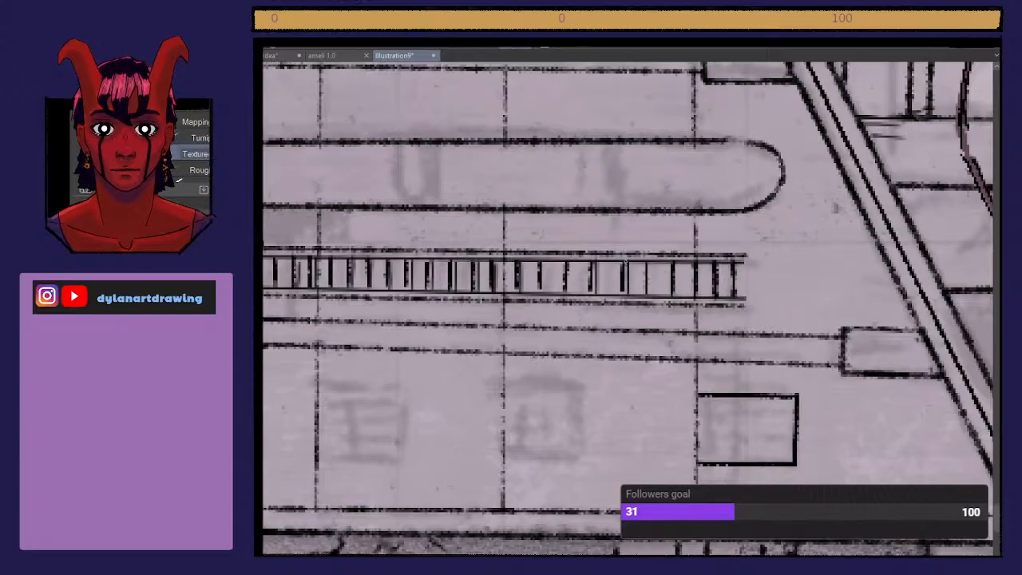
drag(680, 294, 681, 257)
drag(723, 297, 723, 261)
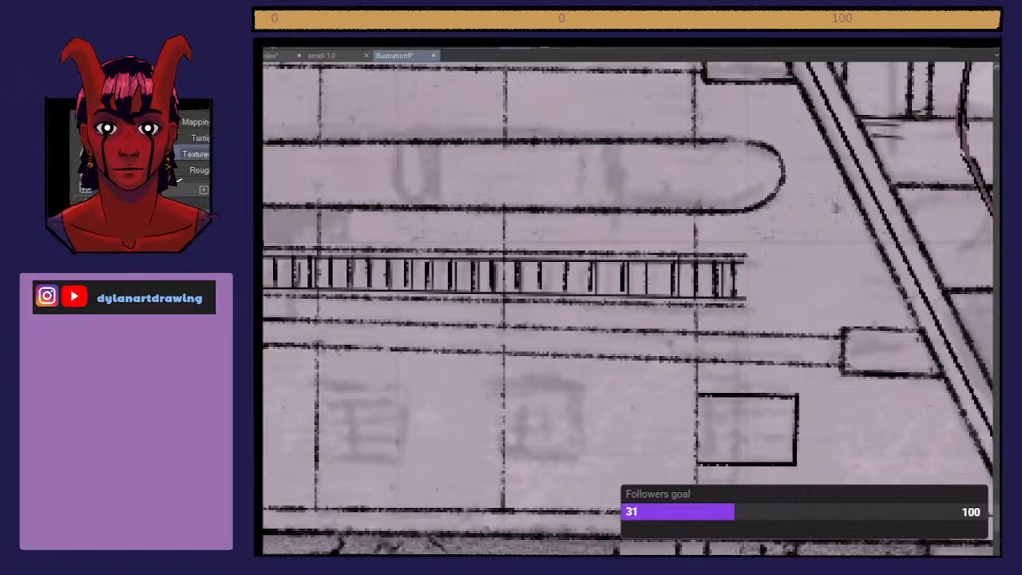
Step: Ink a balcony beside the ladder's upper end, with two parallel handrail lines across the doorway and a thin platform slab along its base
key(-)
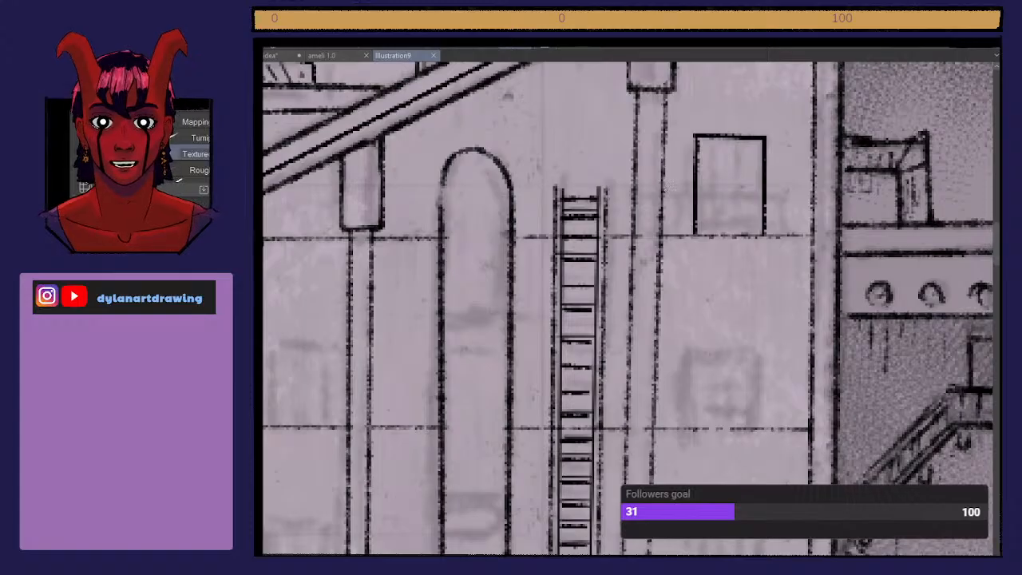
mouse_move(616, 193)
mouse_down()
mouse_move(789, 193)
mouse_move(779, 192)
mouse_up()
drag(612, 187, 779, 187)
drag(626, 236, 665, 235)
mouse_move(624, 194)
mouse_down()
mouse_move(630, 235)
mouse_move(615, 250)
mouse_up()
key(ctrl+z)
mouse_move(615, 250)
mouse_down()
mouse_move(781, 250)
mouse_move(789, 236)
mouse_up()
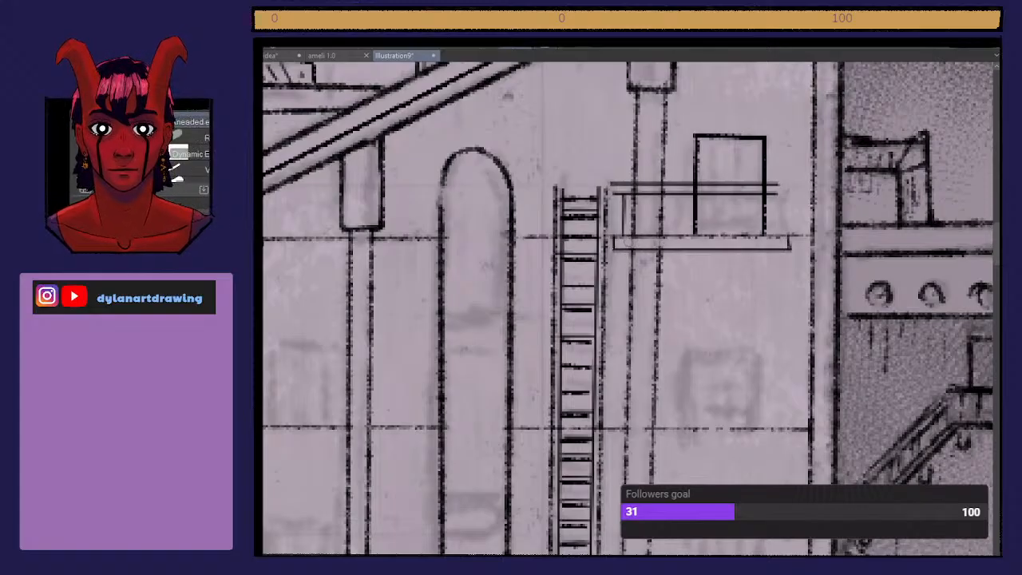
Step: Fill the balcony railing with short vertical balusters and close off the handrail end
key(p)
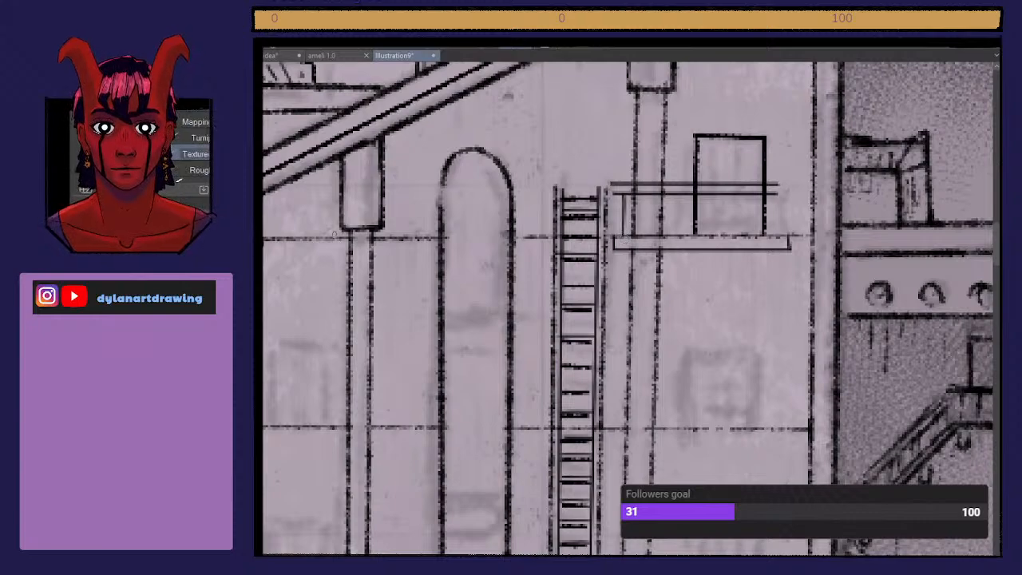
mouse_move(624, 195)
mouse_down()
mouse_move(624, 235)
mouse_move(653, 235)
mouse_up()
mouse_move(667, 191)
mouse_down()
mouse_move(668, 238)
mouse_move(678, 235)
mouse_up()
mouse_move(693, 190)
mouse_down()
mouse_move(702, 224)
mouse_move(702, 199)
mouse_move(719, 238)
mouse_up()
drag(727, 195, 726, 235)
mouse_move(745, 197)
mouse_down()
mouse_move(750, 234)
mouse_move(770, 208)
mouse_move(771, 236)
mouse_up()
mouse_move(777, 193)
mouse_down()
mouse_move(777, 236)
mouse_move(783, 182)
mouse_up()
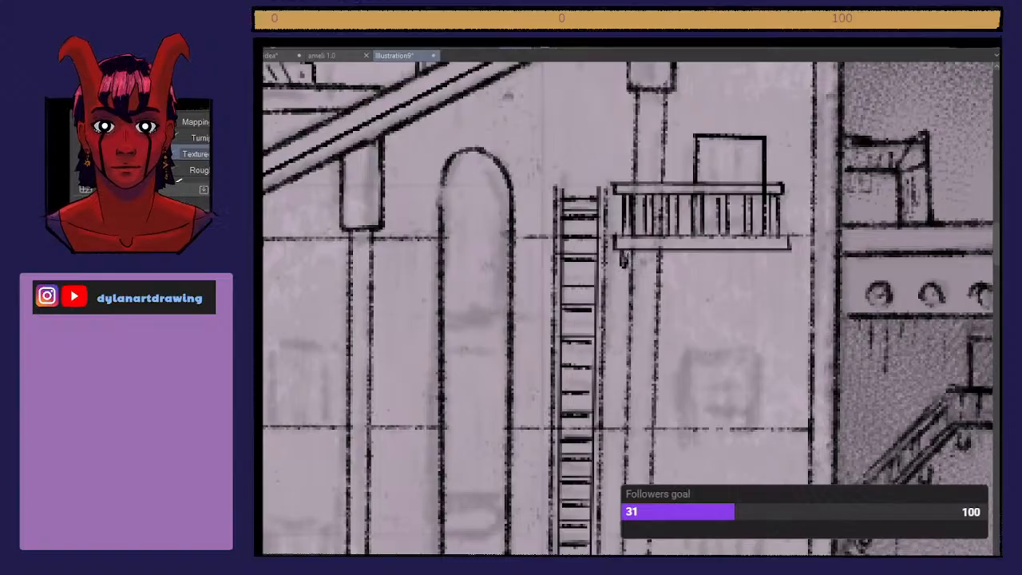
Step: Ink a small bracket under each end of the balcony platform and an outer frame around the doorway
drag(618, 247, 621, 269)
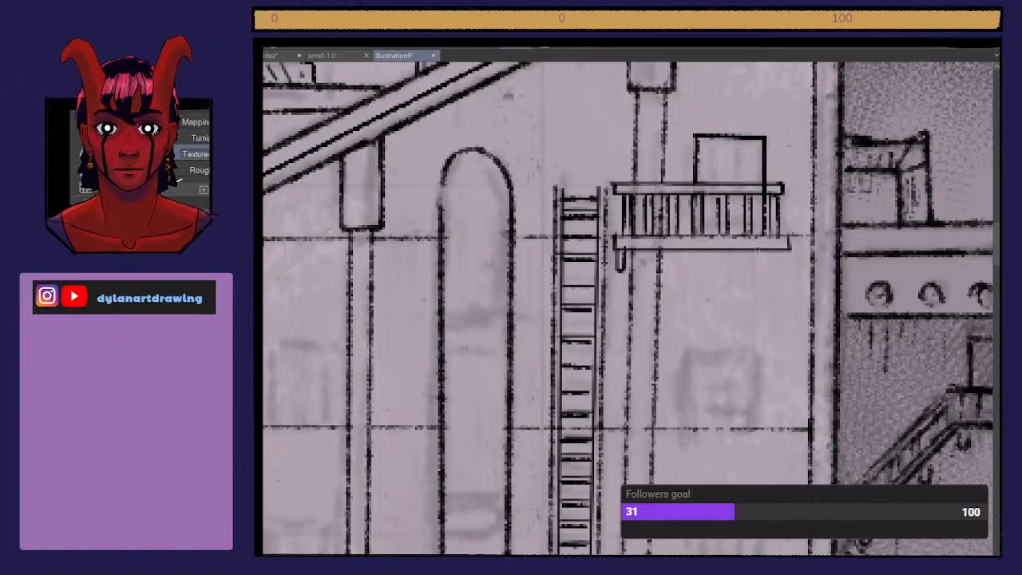
drag(774, 248, 779, 271)
mouse_move(687, 181)
mouse_down()
mouse_move(687, 126)
mouse_move(773, 131)
mouse_move(773, 184)
mouse_up()
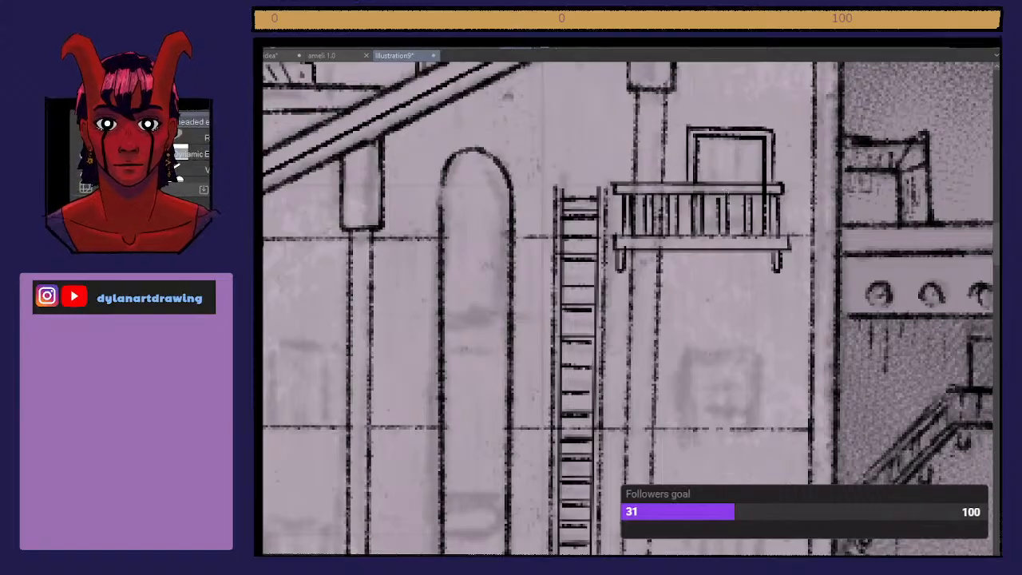
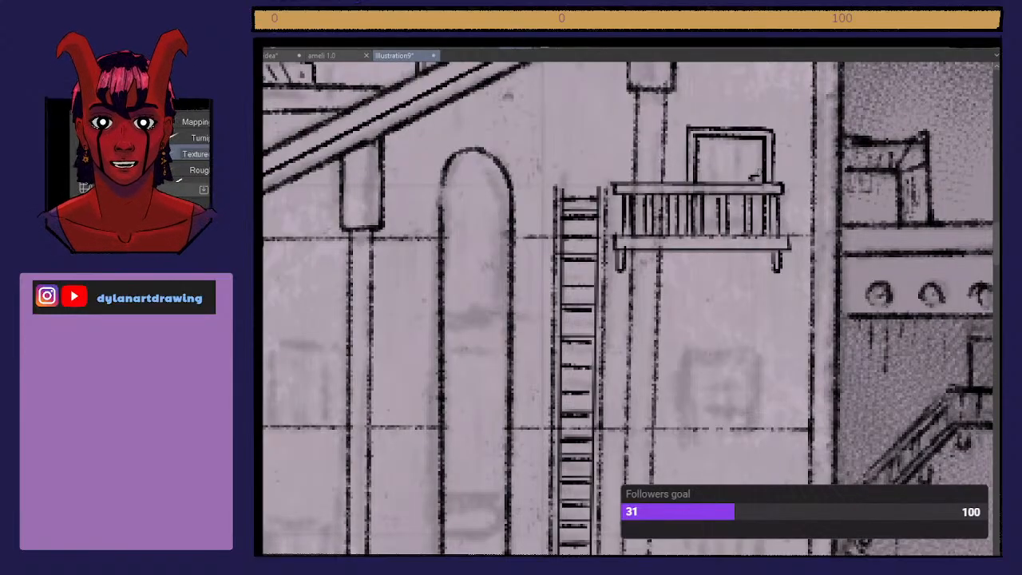
Step: Examine the whole cityscape with and without the dark purple overlay to judge the overall lighting
scroll(762, 174, down, 4)
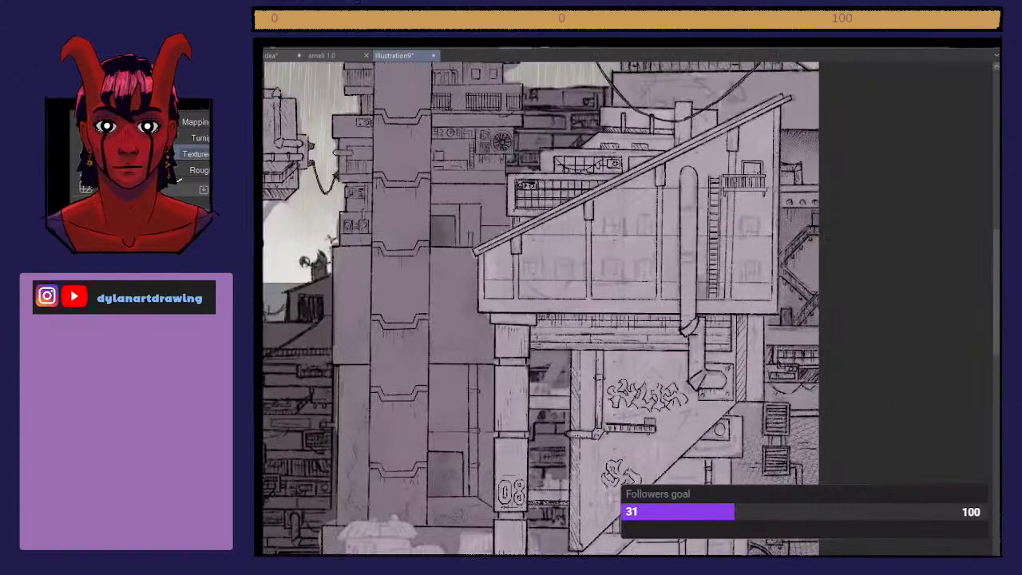
key(ctrl+0)
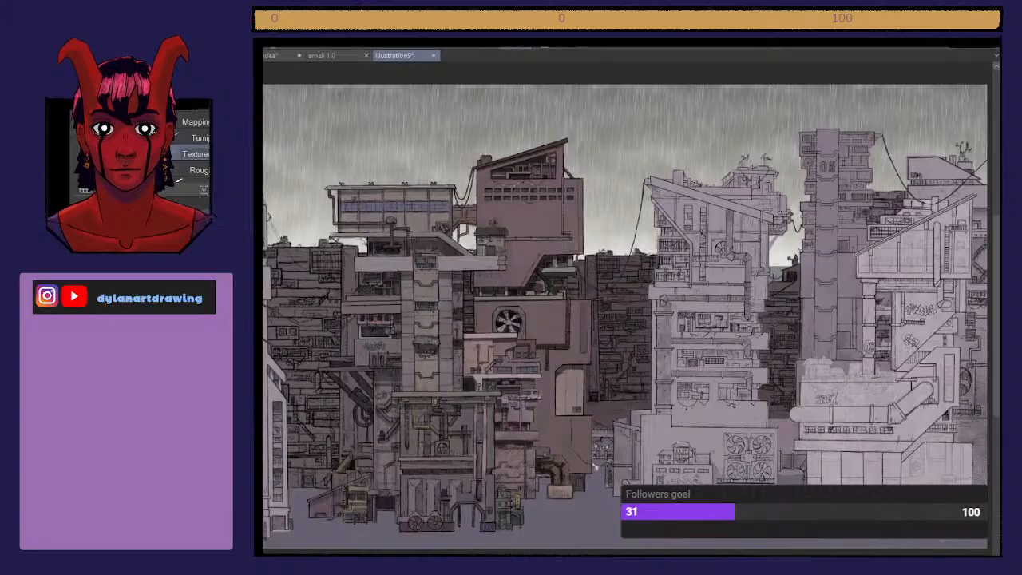
drag(595, 466, 618, 467)
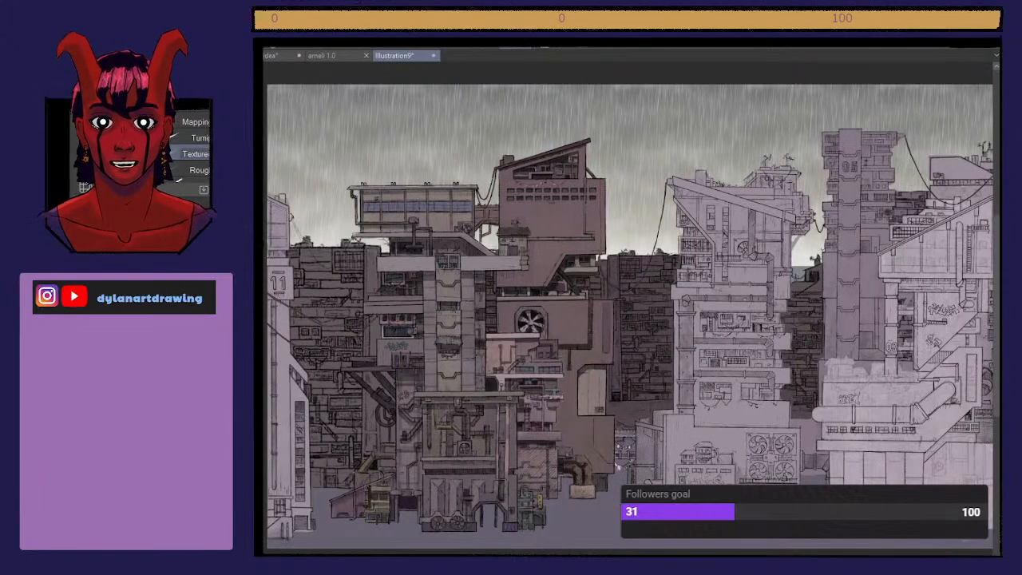
key(ctrl+z)
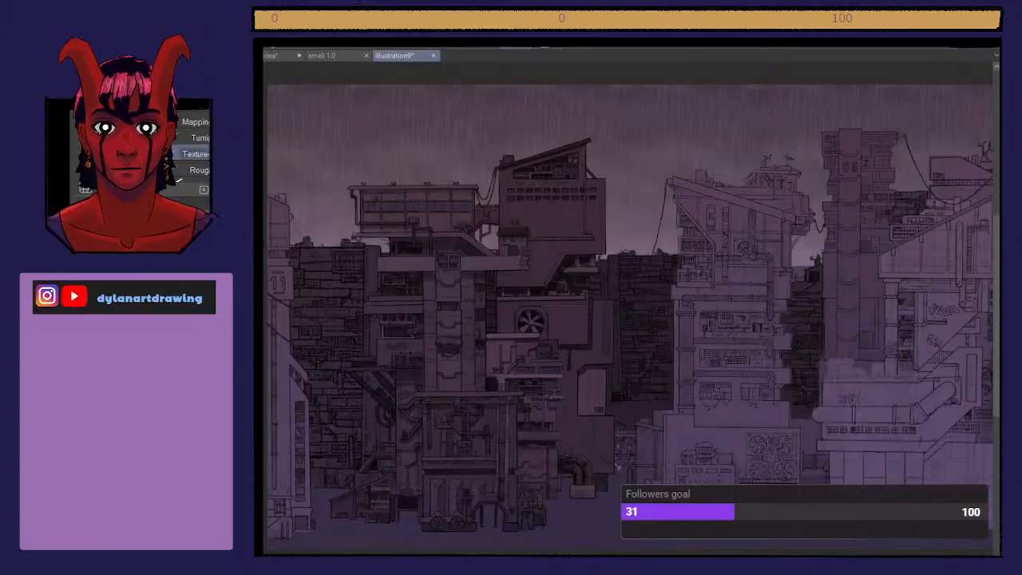
key(ctrl+y)
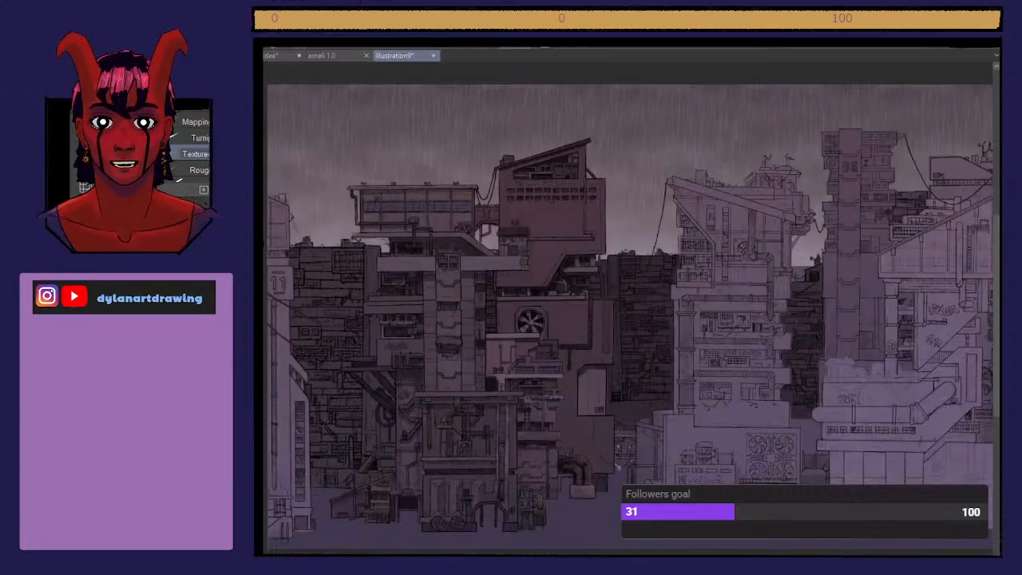
key(ctrl+minus)
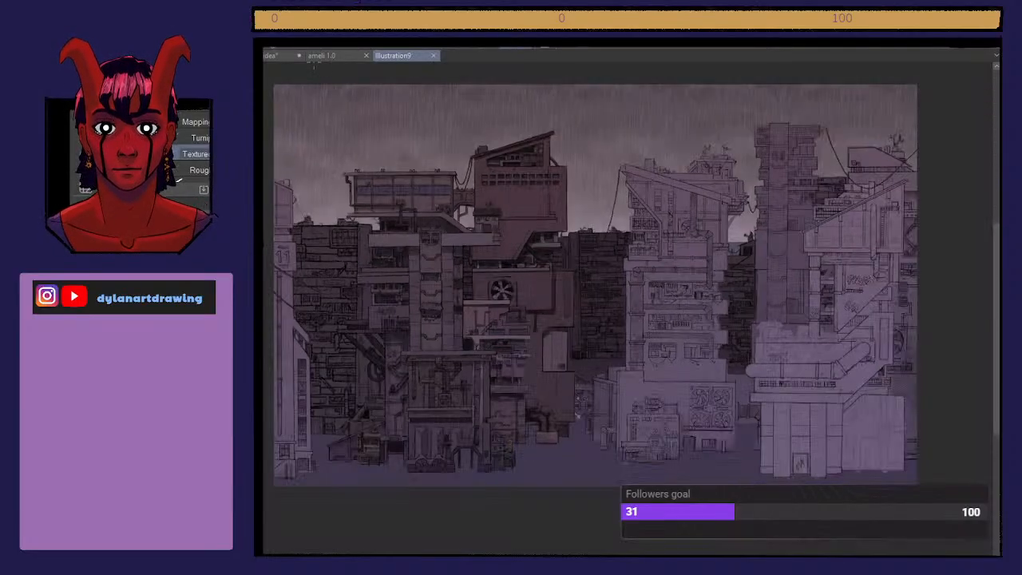
key(ctrl+minus)
key(ctrl+minus)
key(ctrl+plus)
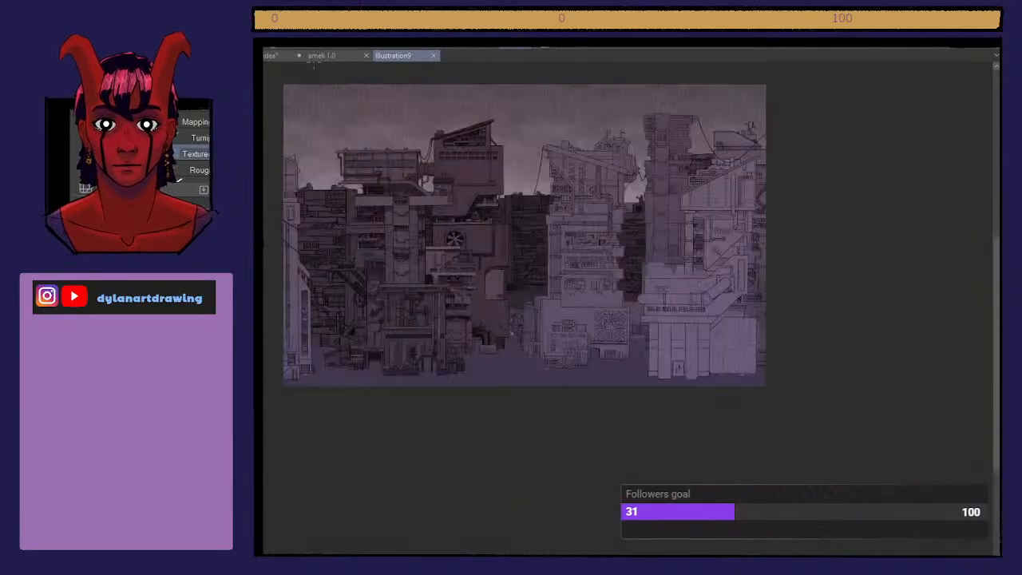
key(ctrl+plus)
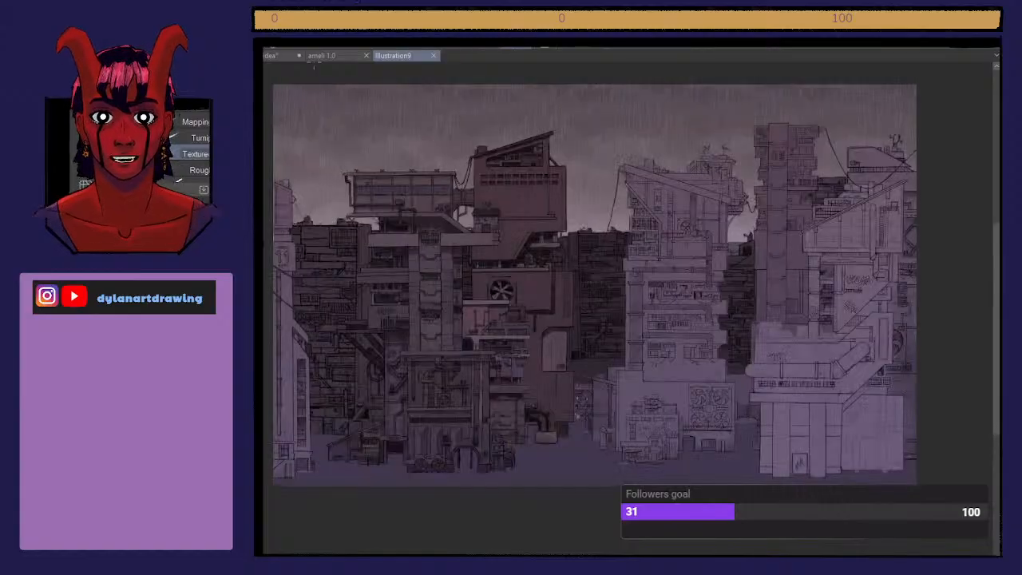
key(ctrl+z)
key(ctrl+y)
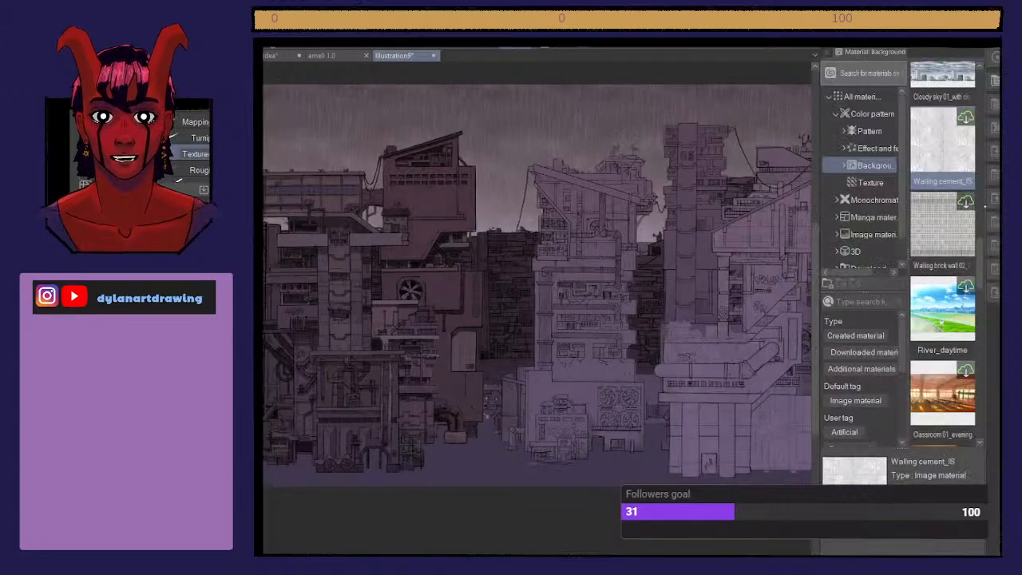
Step: Place the Rough paper monochromatic material over the brown central building and scale it down to a finer grain
drag(980, 253, 980, 152)
click(871, 182)
click(871, 200)
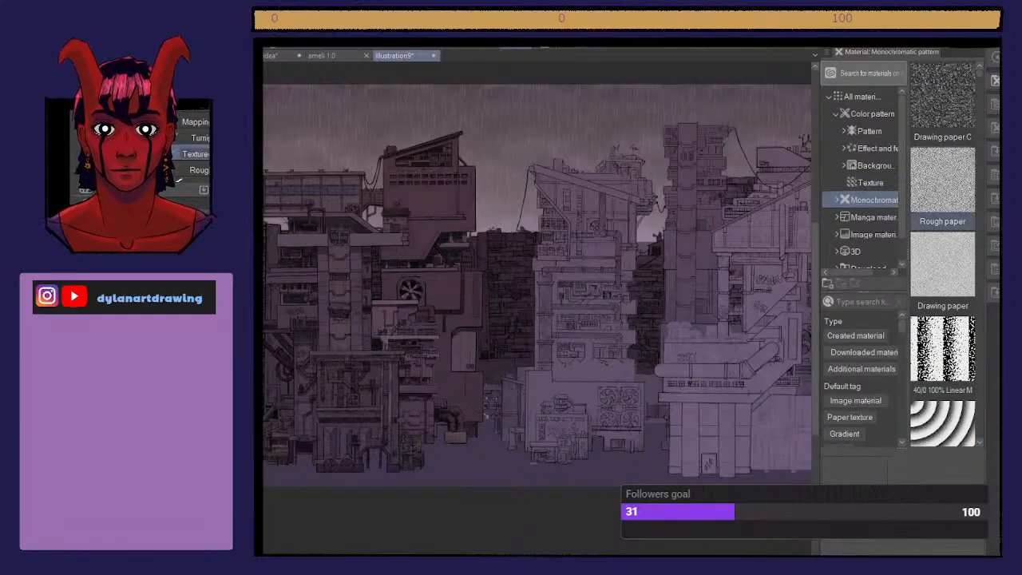
click(942, 192)
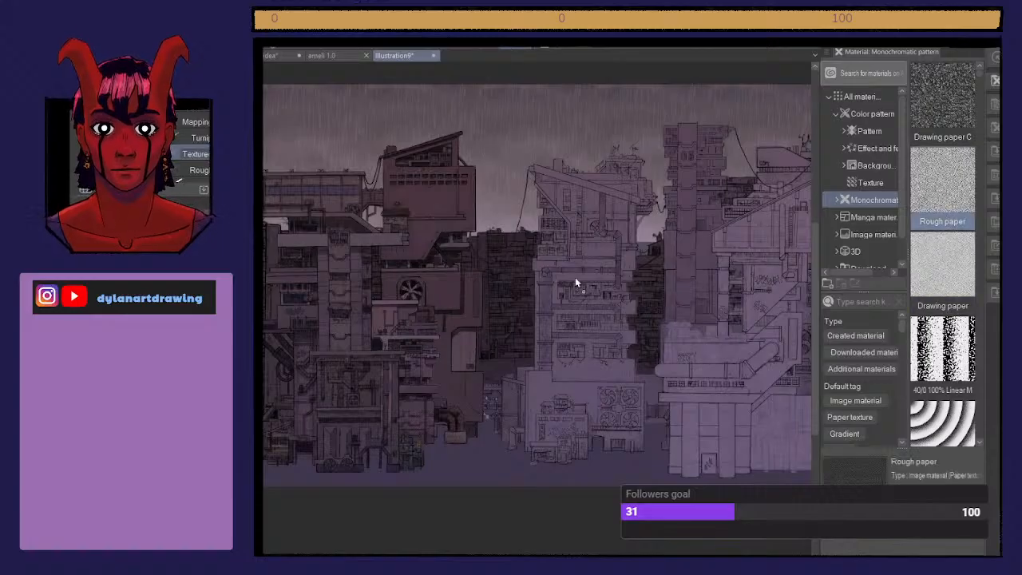
drag(943, 192, 447, 285)
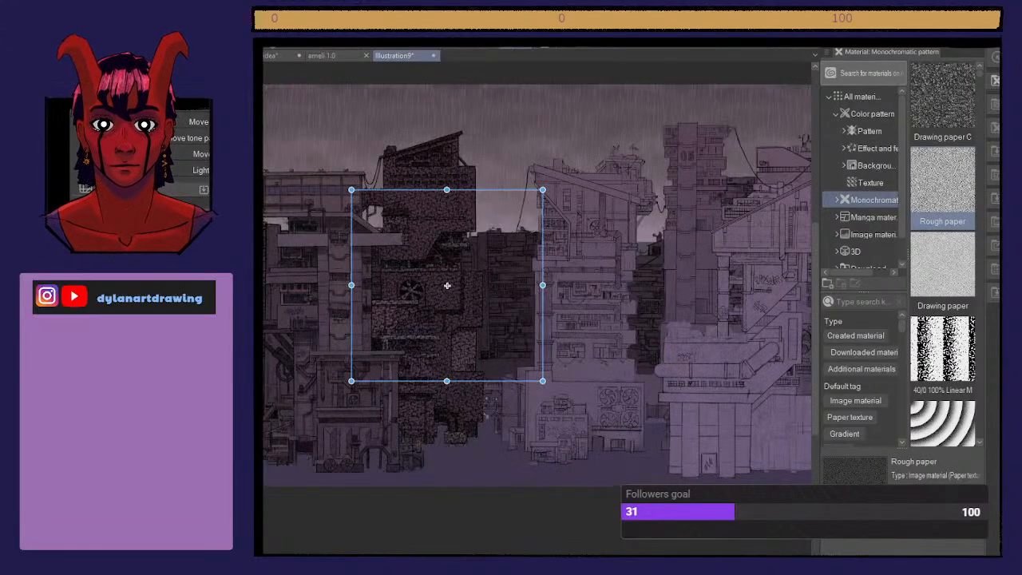
drag(545, 192, 534, 283)
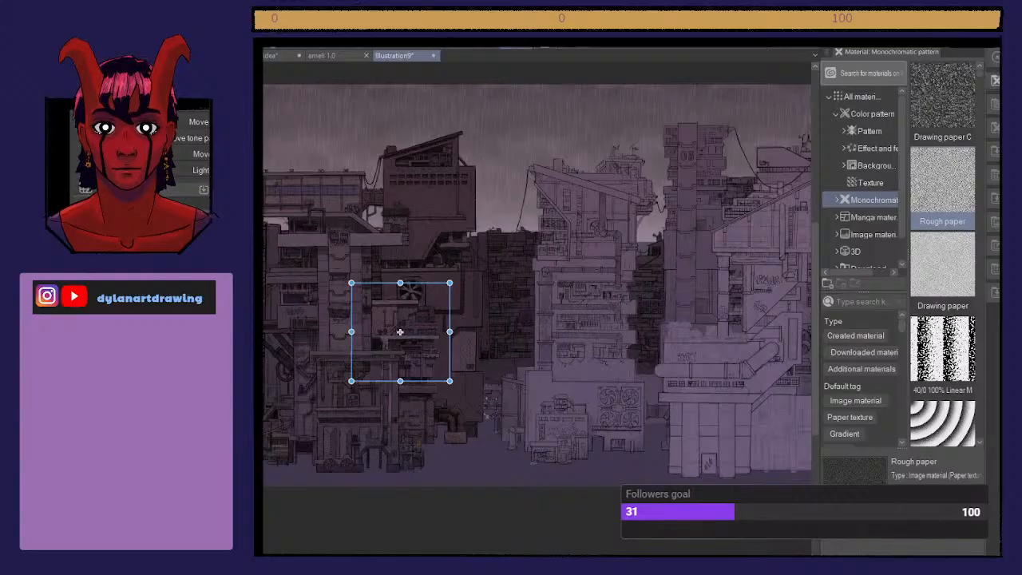
key(Tab)
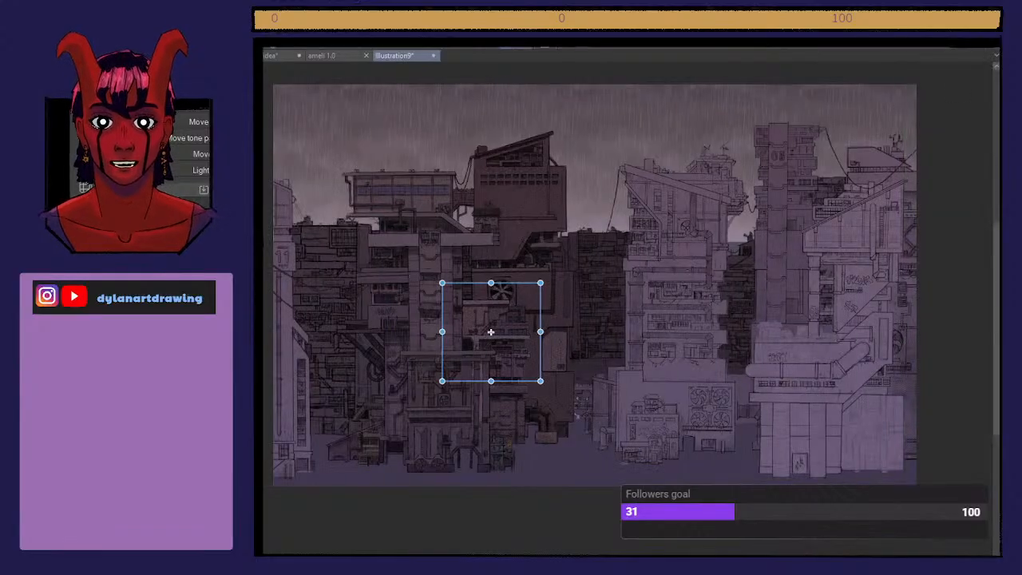
key(Return)
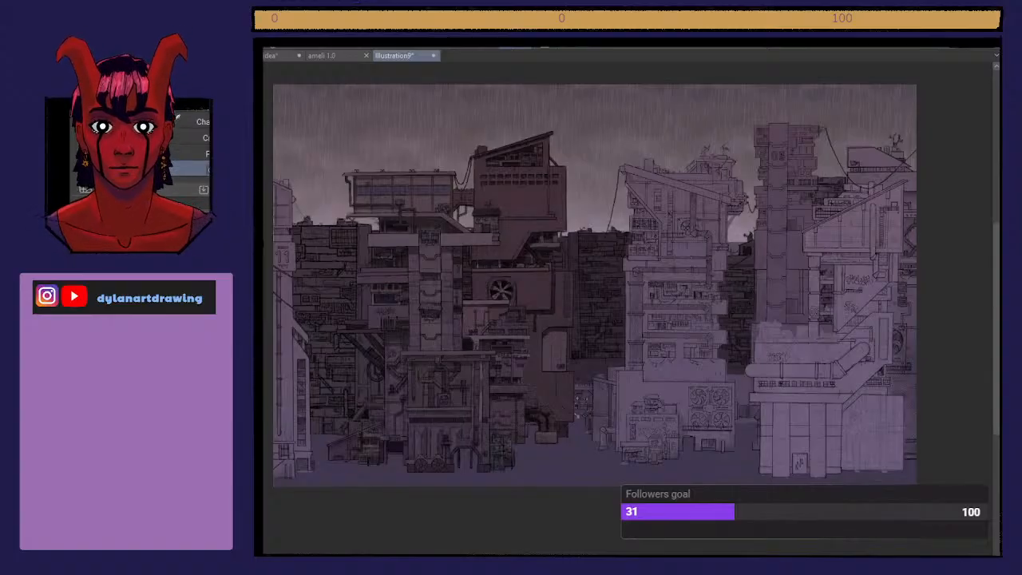
Step: Compare the illustration with and without the dark purple overlay, leave it hidden, and inspect the right-hand buildings up close
key(ctrl+z)
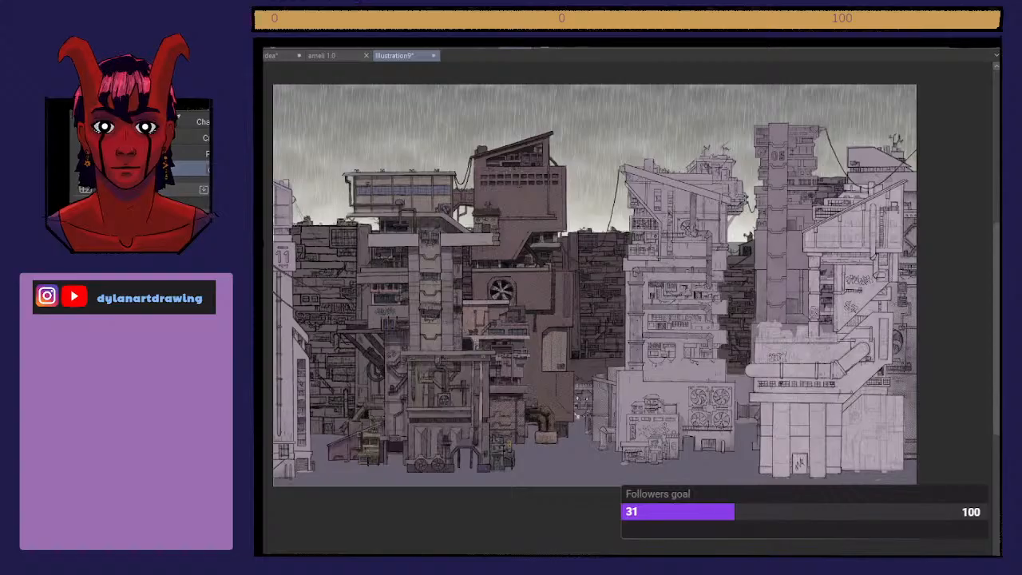
key(ctrl+y)
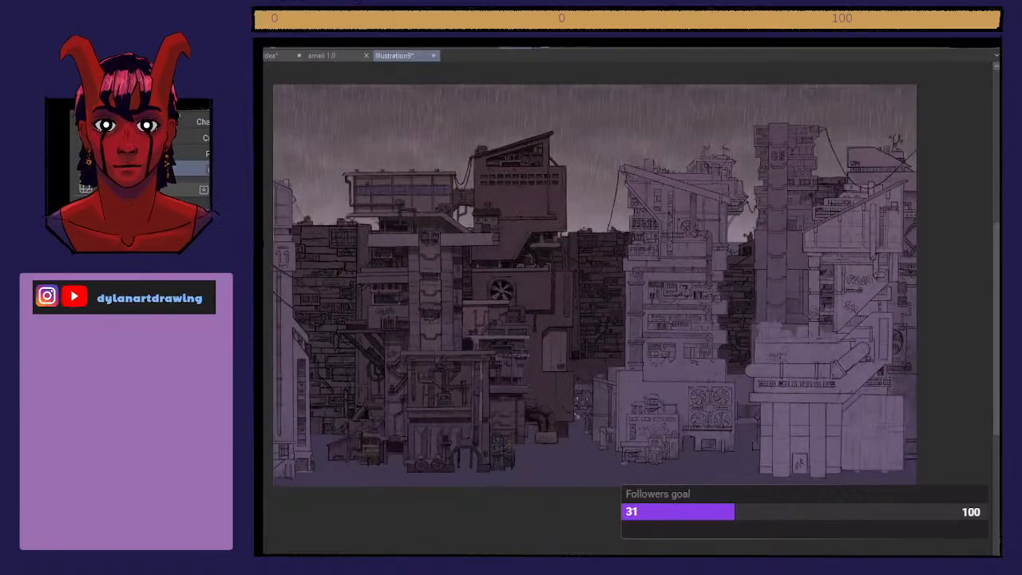
key(ctrl+z)
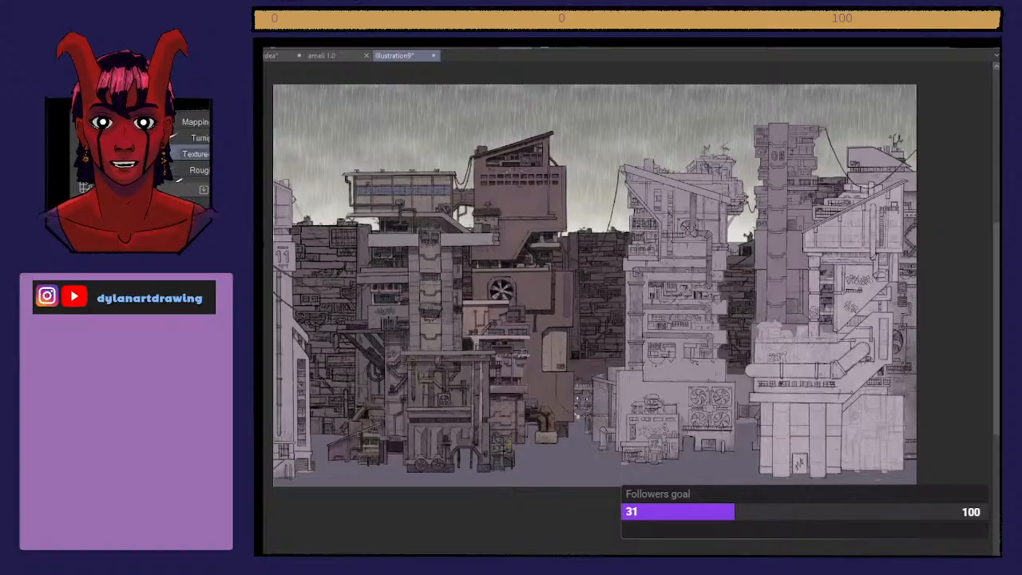
key(ctrl+plus)
key(ctrl+plus)
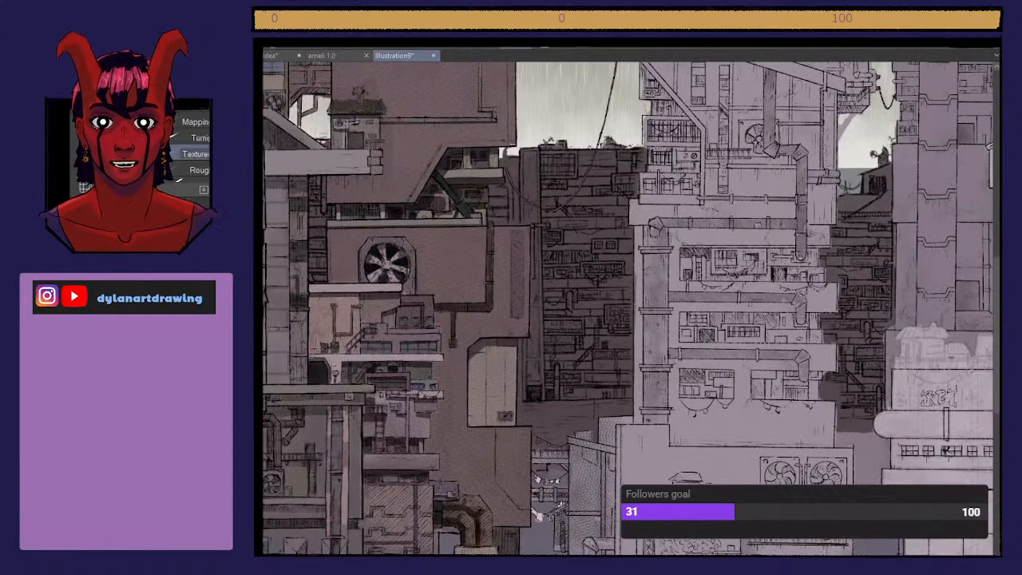
scroll(631, 307, right, 5)
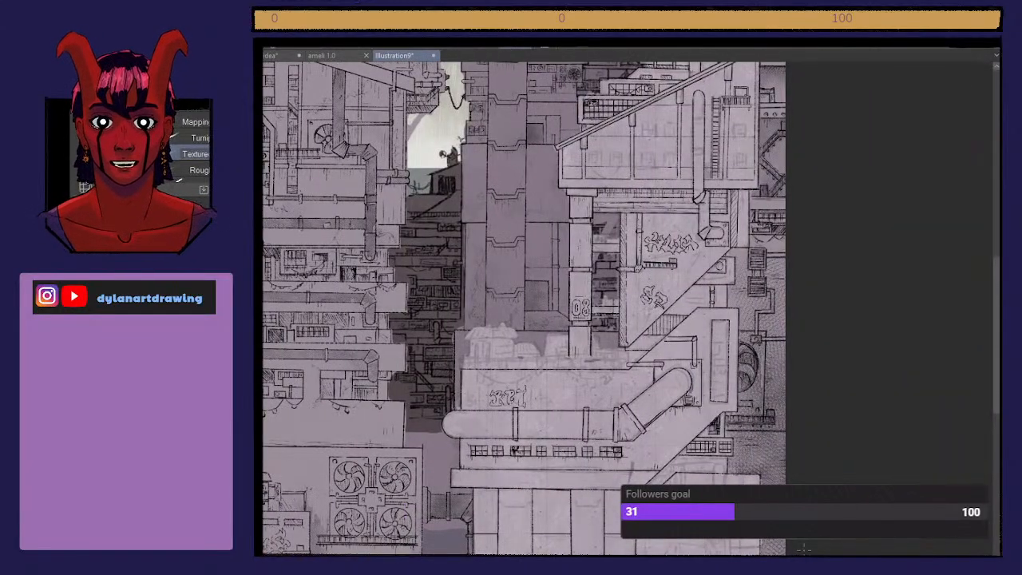
scroll(803, 548, up, 2)
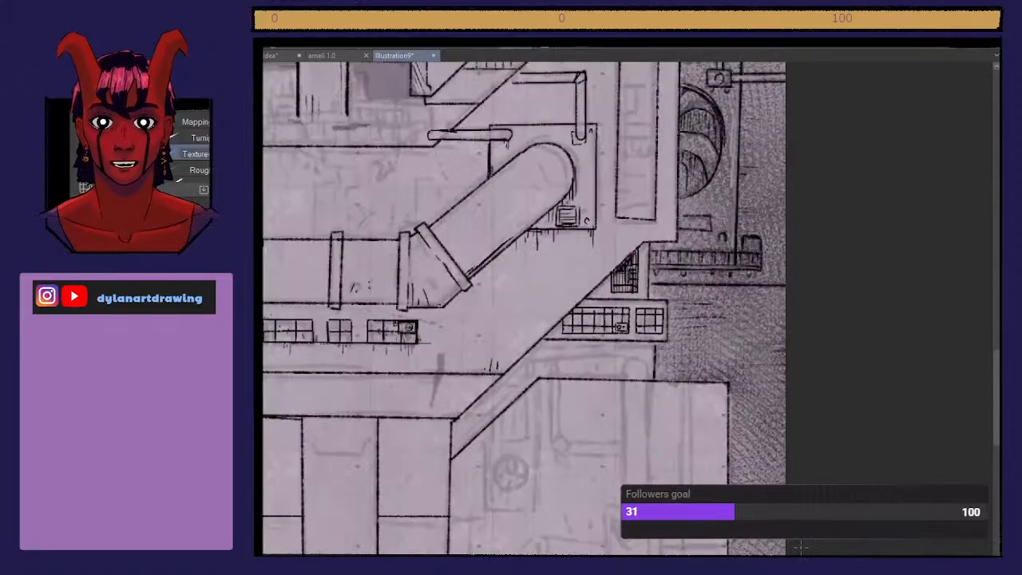
scroll(801, 548, up, 5)
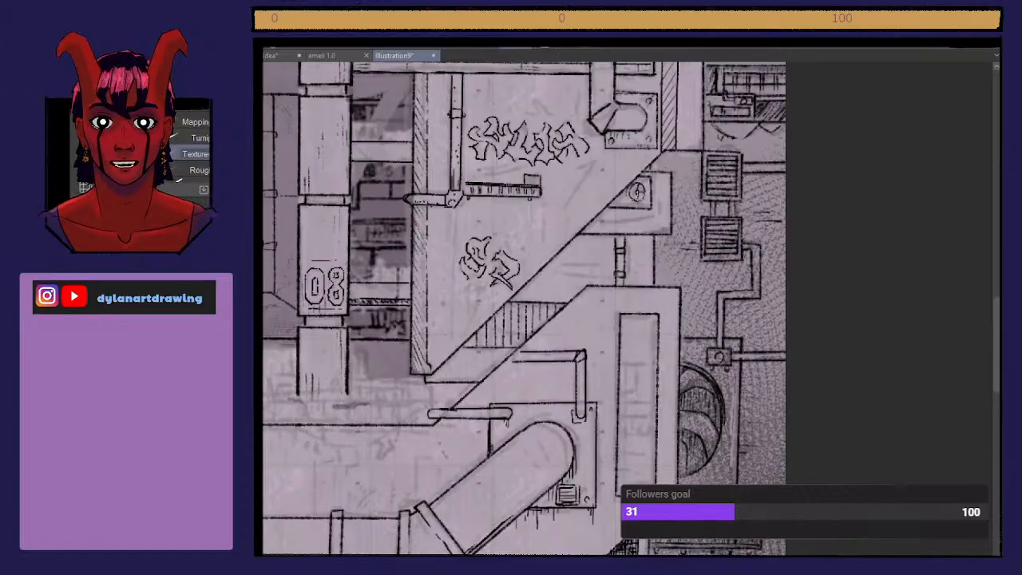
Step: Ink the blades of the small fan in the square box beside the diagonal wall
drag(630, 180, 648, 209)
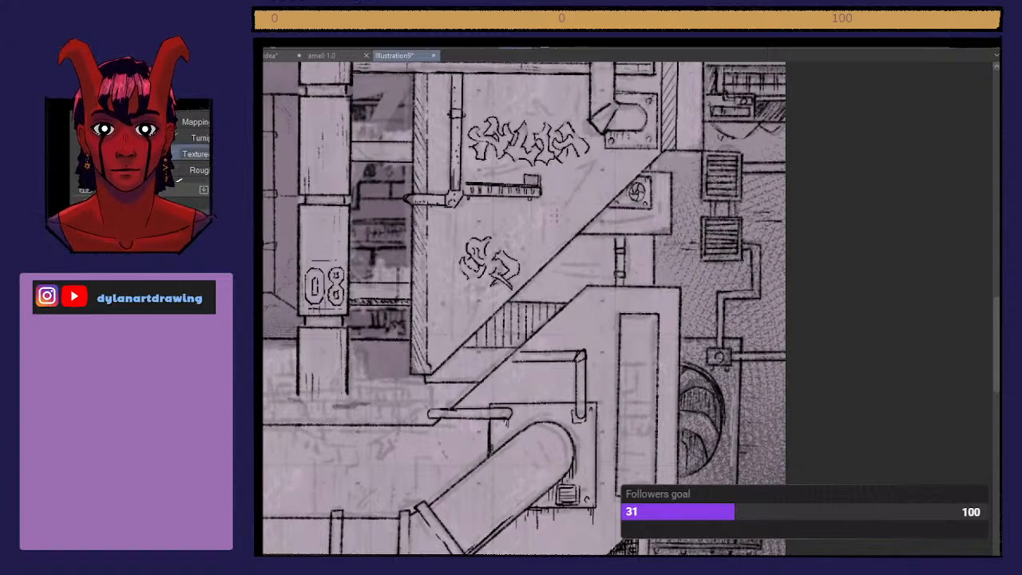
scroll(958, 359, down, 3)
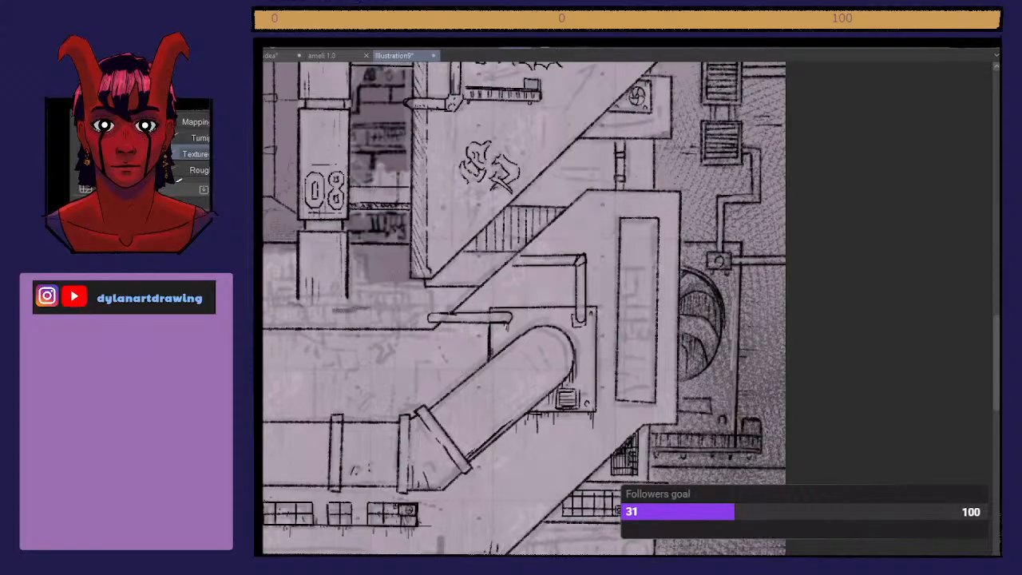
Step: Ink long vertical lines and a shared top edge to lay out two window columns in the sloped-roof building's middle bay
scroll(524, 308, left, 3)
scroll(524, 308, down, 10)
scroll(993, 437, up, 10)
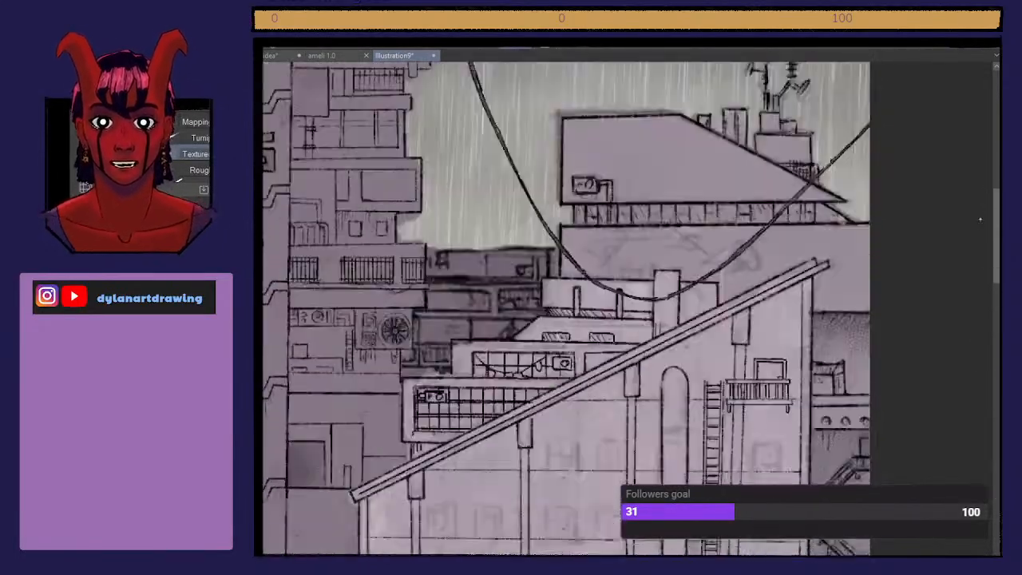
scroll(982, 210, down, 6)
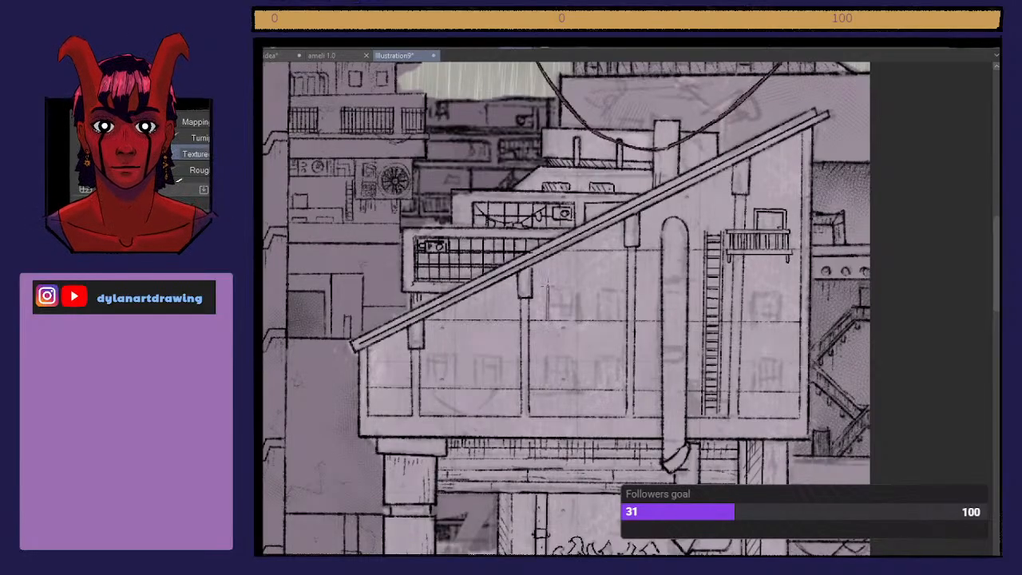
drag(547, 281, 548, 320)
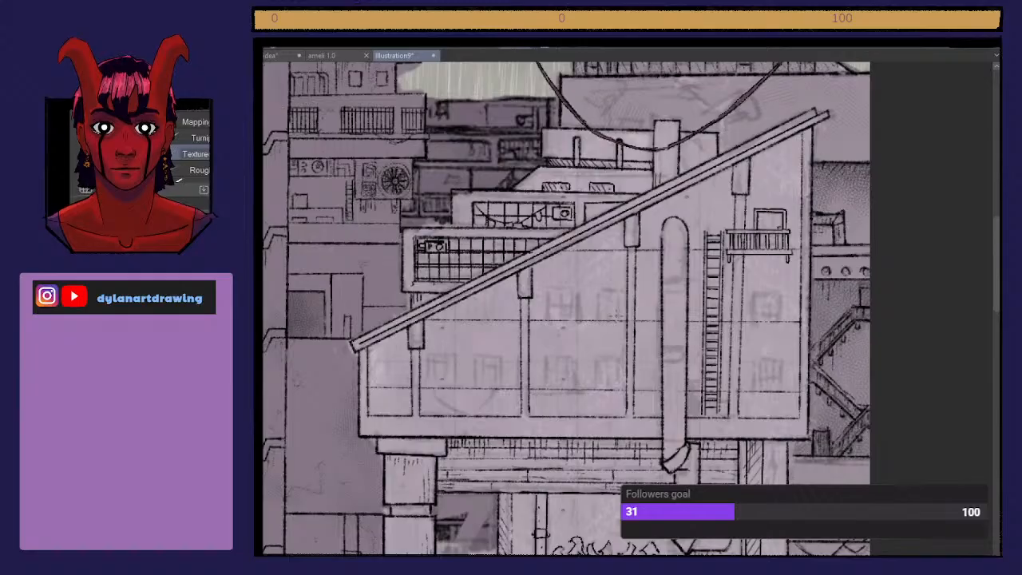
drag(547, 290, 547, 323)
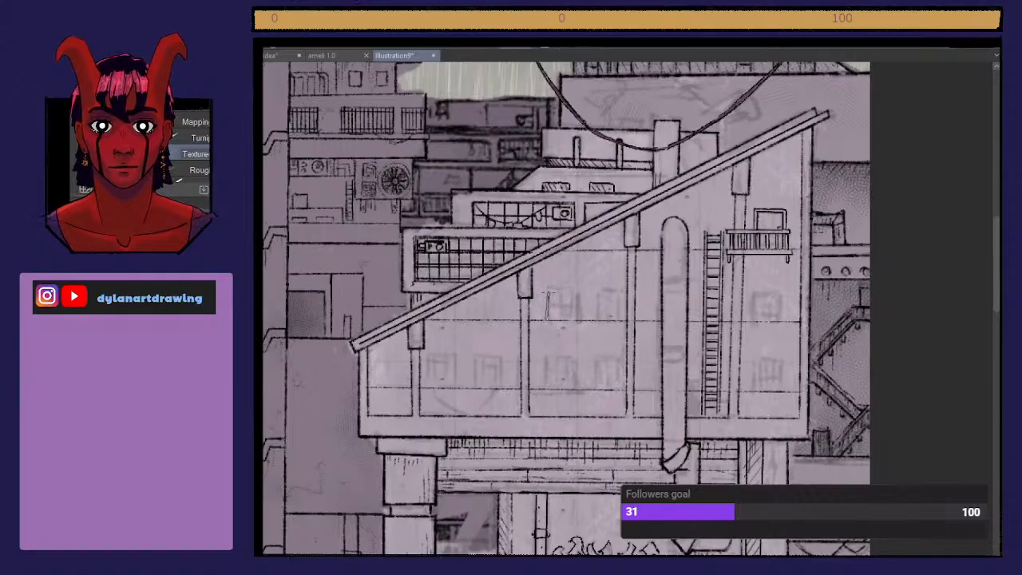
drag(547, 287, 547, 390)
key(ctrl+z)
key(ctrl+z)
drag(595, 295, 597, 391)
drag(577, 294, 577, 391)
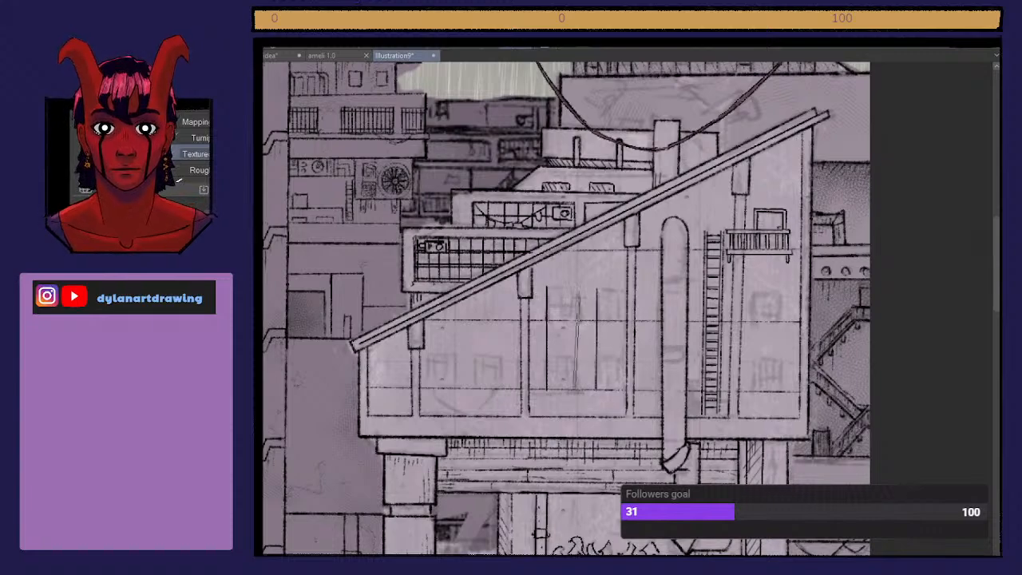
key(ctrl+z)
drag(575, 286, 575, 389)
drag(547, 285, 627, 285)
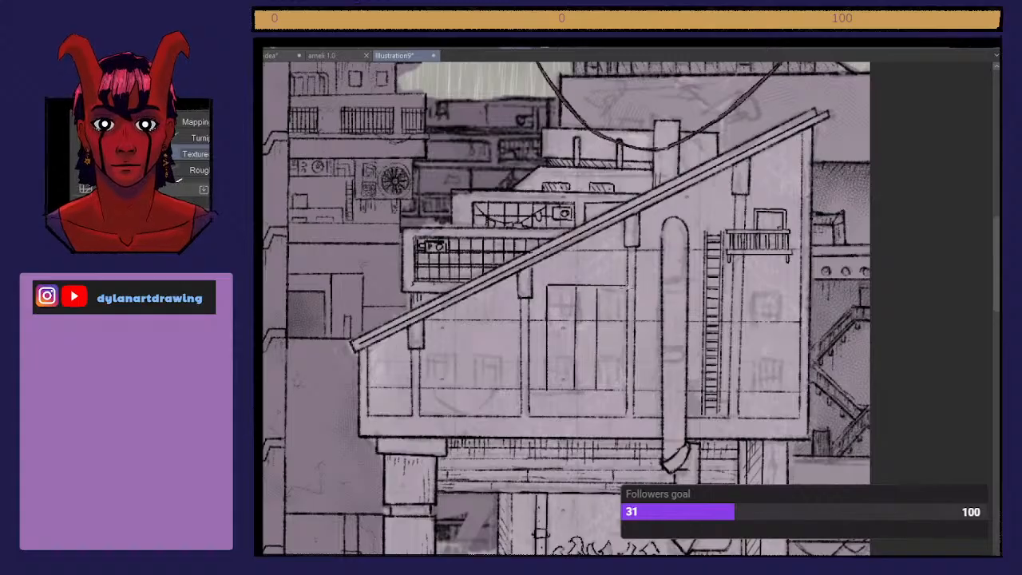
Step: Ink the outlines of two small rectangular windows side by side in the lower left bay of the sloped-roof building
drag(502, 389, 502, 352)
shift+click(475, 389)
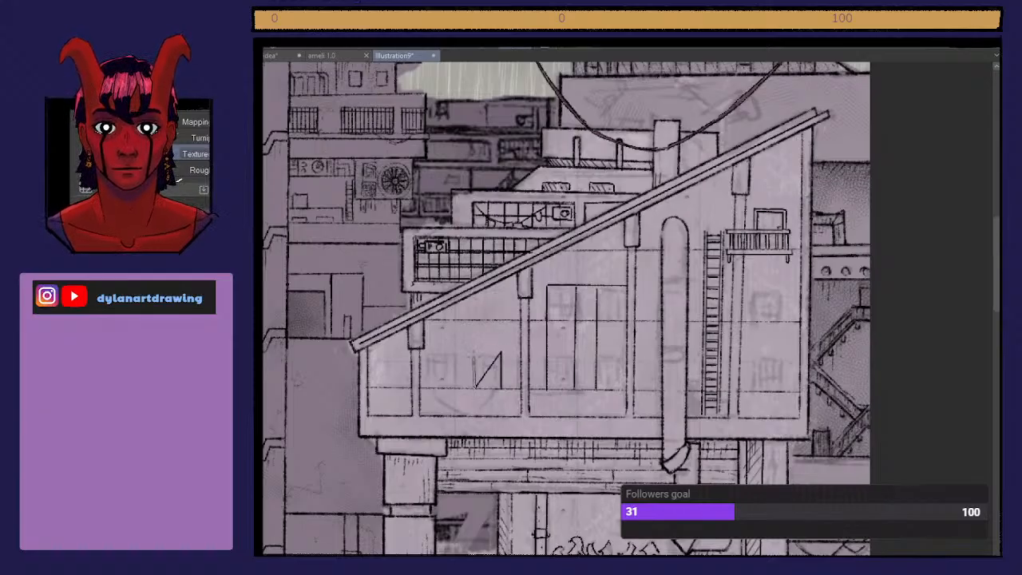
key(ctrl+z)
mouse_move(475, 390)
mouse_down()
mouse_move(475, 353)
mouse_move(426, 351)
mouse_up()
shift+click(450, 388)
key(ctrl+z)
click(450, 388)
drag(450, 357, 449, 353)
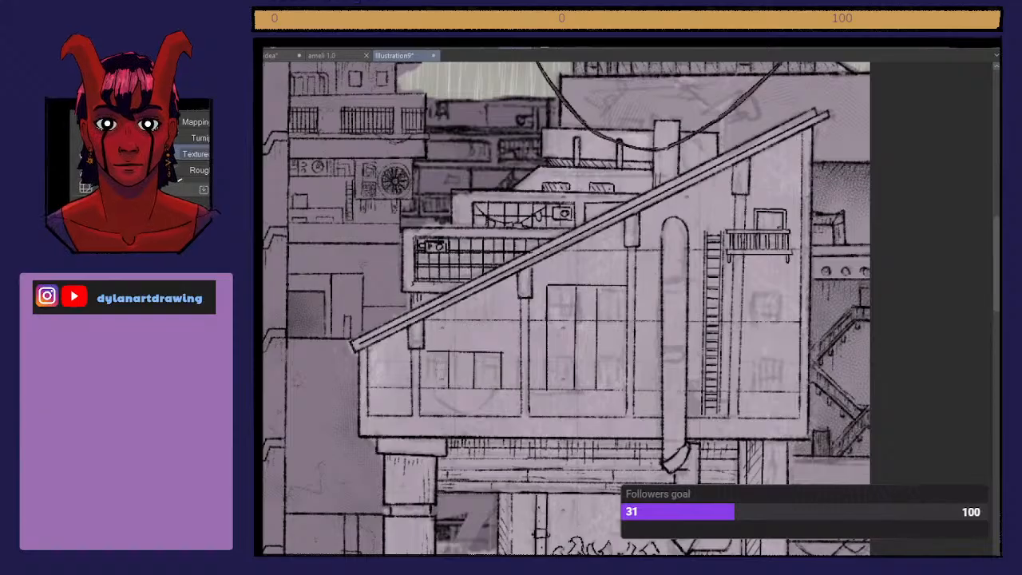
drag(427, 388, 428, 353)
key(ctrl+z)
key(ctrl+z)
drag(433, 388, 433, 353)
drag(456, 389, 457, 352)
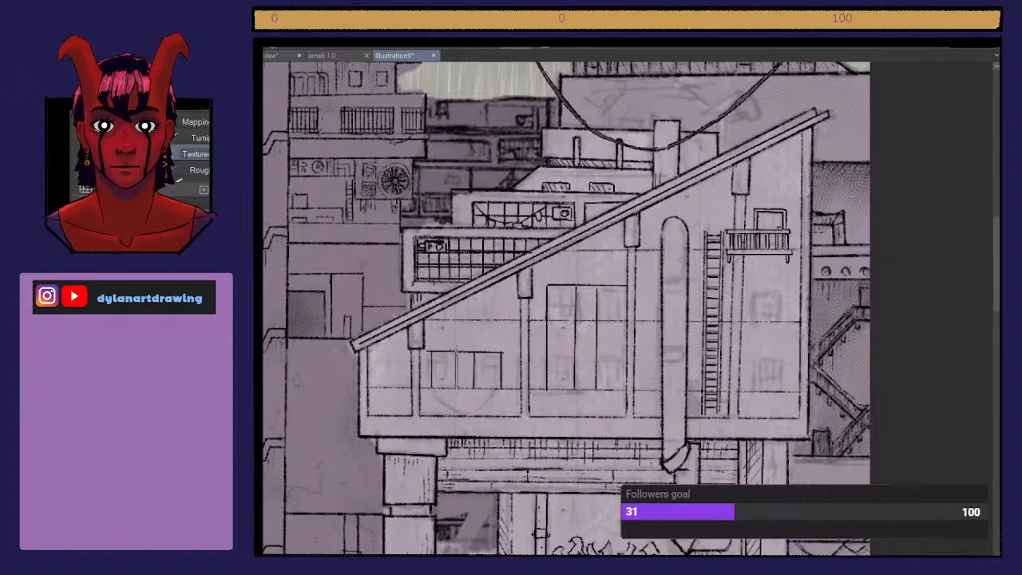
Step: Erase the surplus lines between the windows and ink the right edge of the middle bay's second window column
key(e)
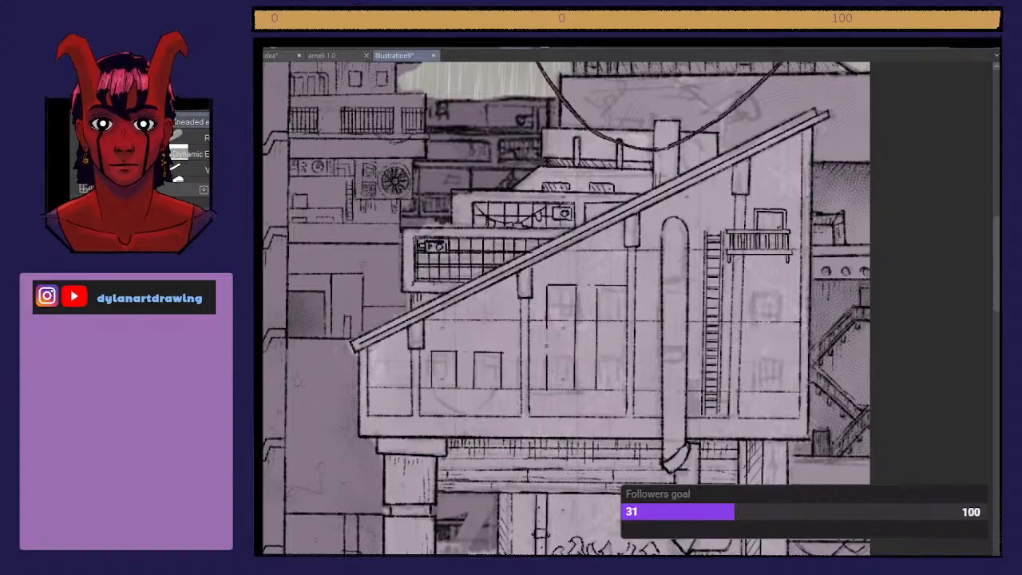
mouse_move(577, 324)
mouse_down()
mouse_move(575, 354)
mouse_move(598, 345)
mouse_up()
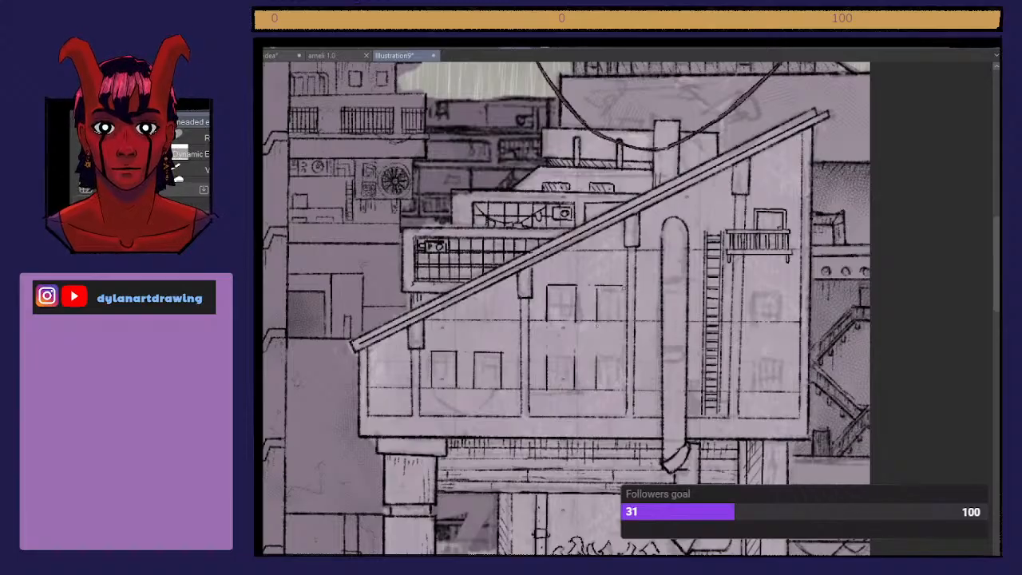
key(p)
drag(622, 280, 621, 389)
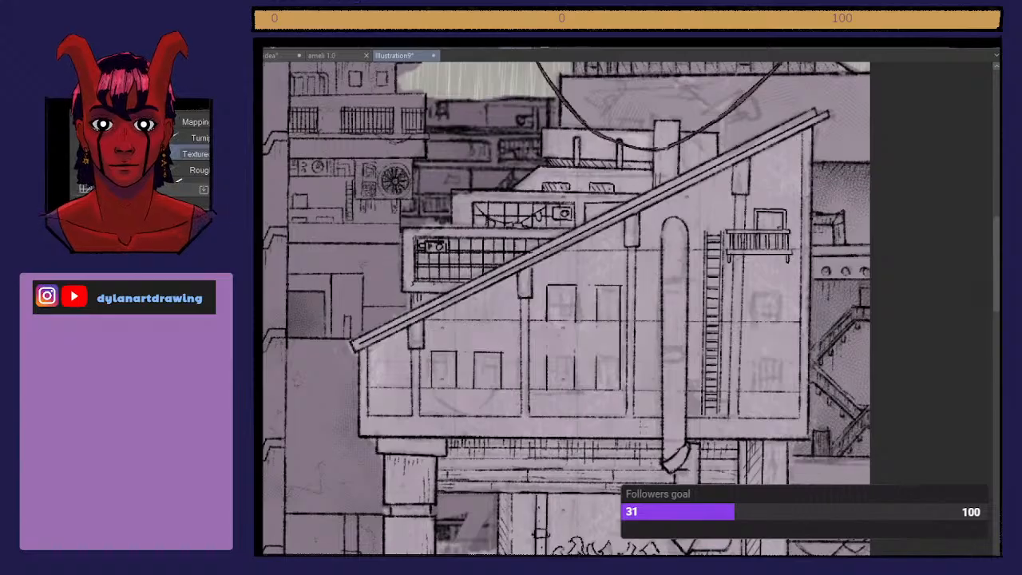
key(e)
drag(620, 360, 620, 332)
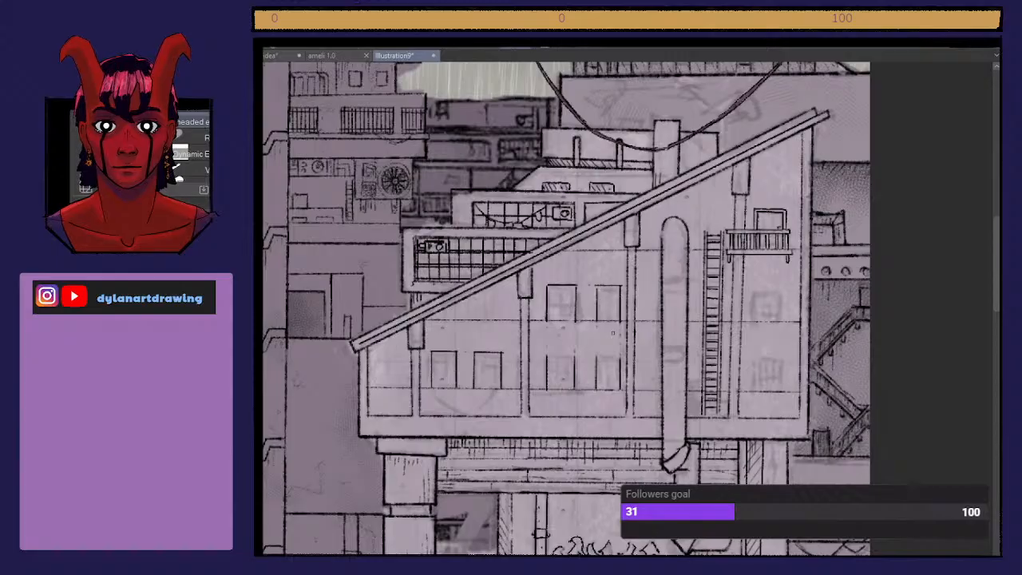
Step: Ink the top edges of the middle bay's lower windows and clean up the line between them
key(p)
drag(547, 353, 620, 354)
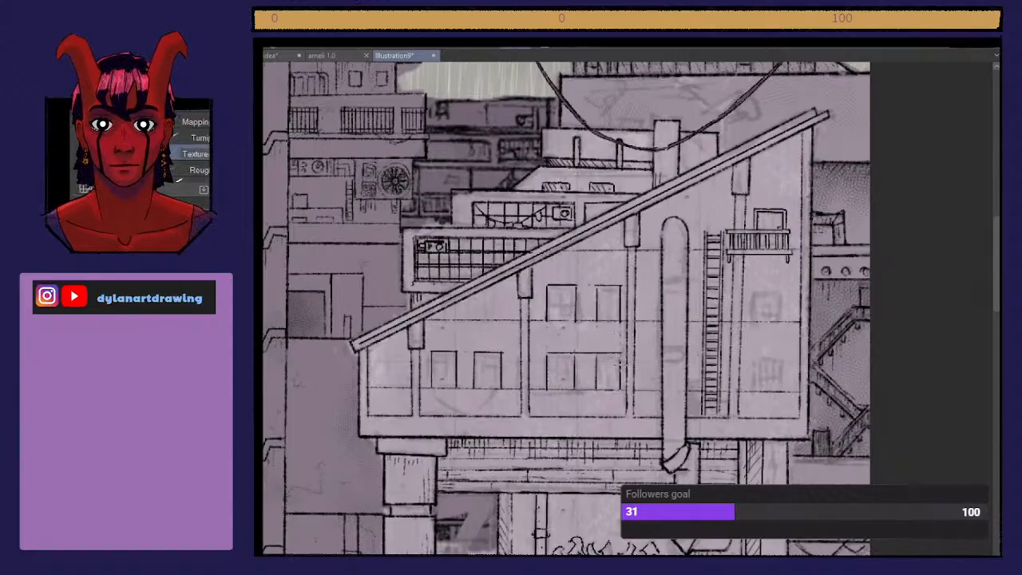
drag(598, 313, 598, 285)
key(e)
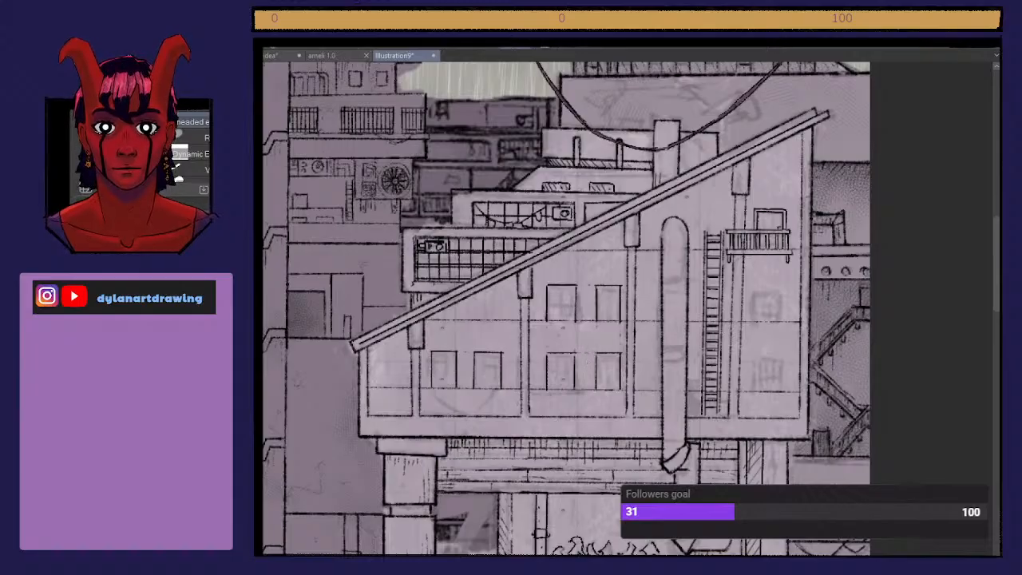
Step: Ink two joint collars around the tall vertical pipe and clean up their edges
key(p)
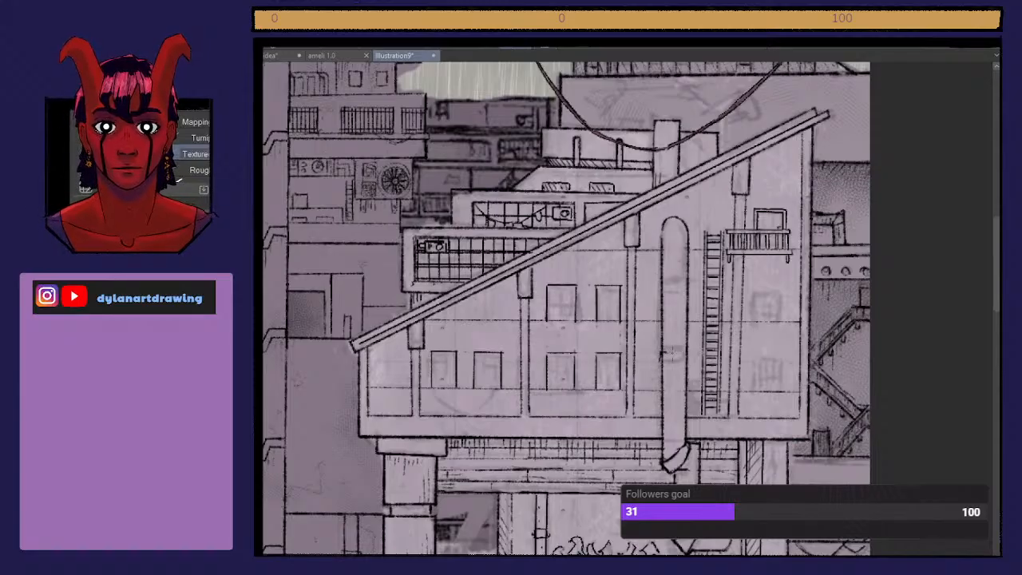
drag(689, 360, 661, 358)
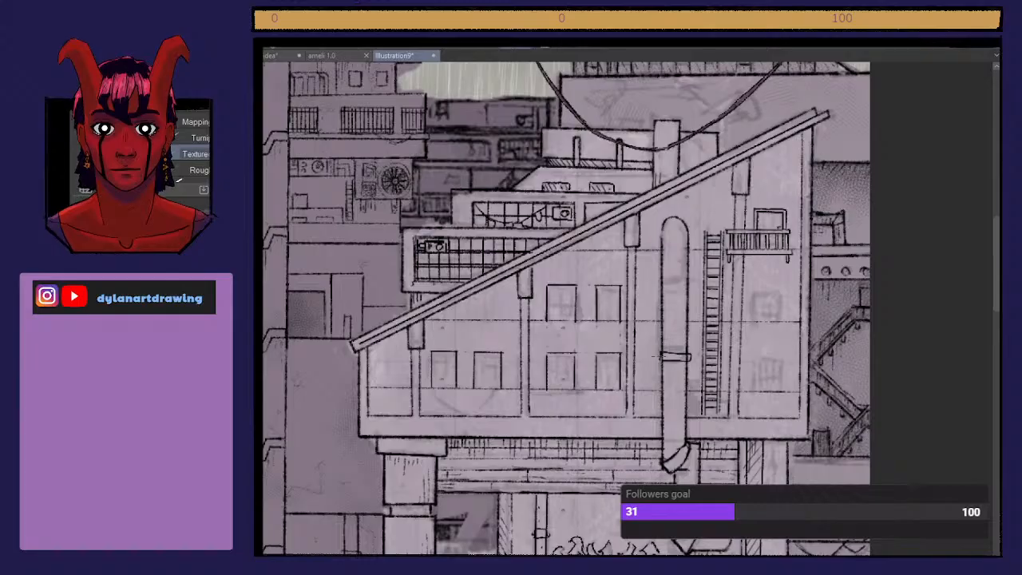
key(ctrl+z)
mouse_move(660, 281)
mouse_down()
mouse_move(692, 285)
mouse_move(662, 291)
mouse_up()
key(e)
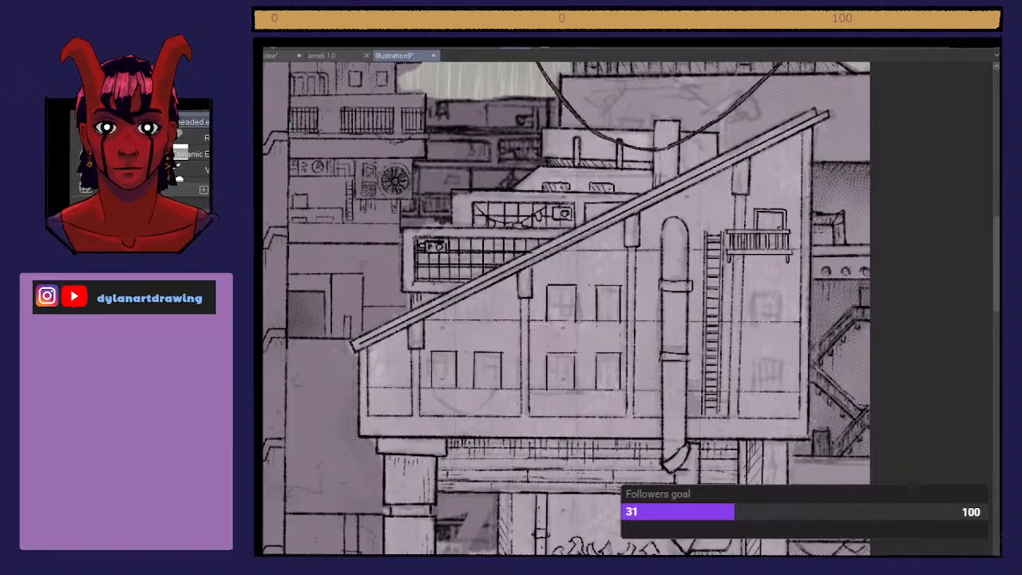
key(p)
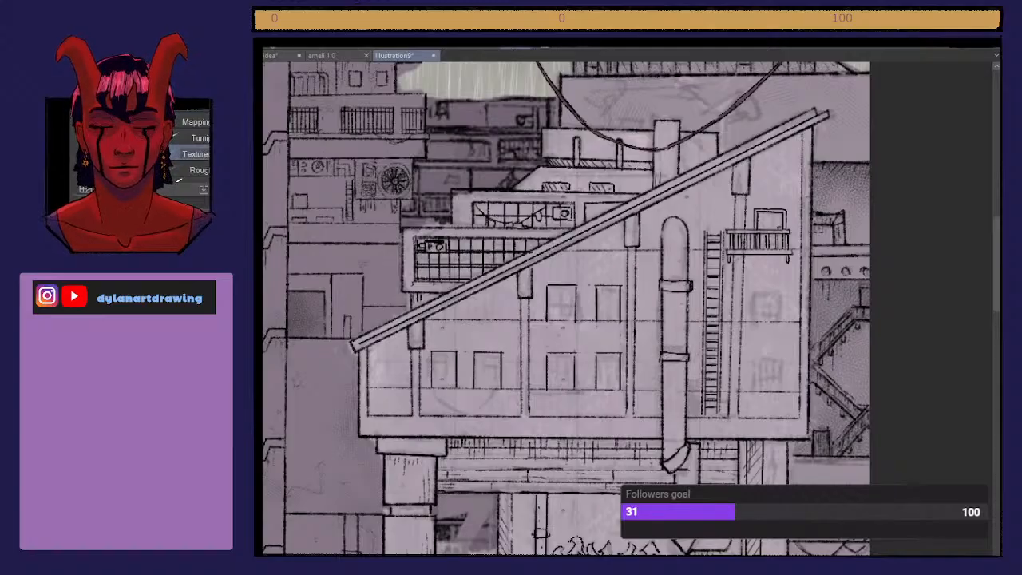
drag(663, 276, 664, 292)
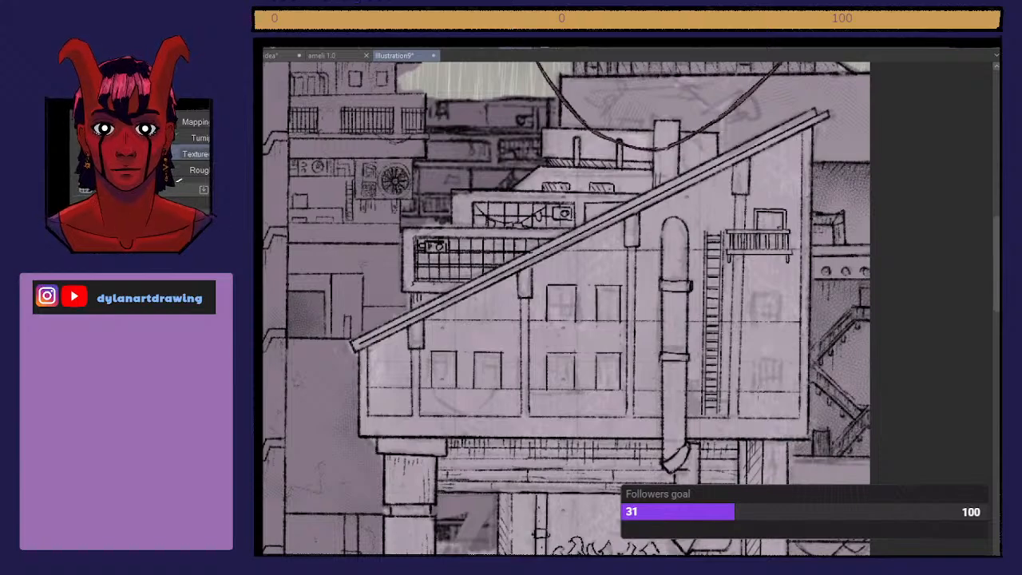
Step: Ink two rectangular windows, one above the other, in the bay below the balcony
mouse_move(757, 390)
mouse_down()
mouse_move(759, 360)
mouse_move(757, 391)
mouse_move(785, 359)
mouse_move(786, 399)
mouse_up()
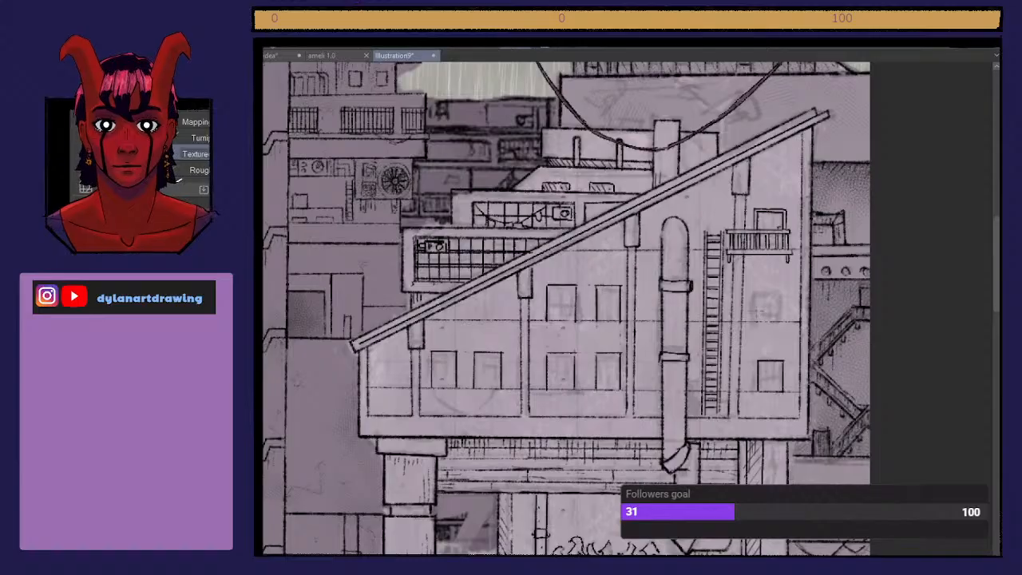
mouse_move(754, 321)
mouse_down()
mouse_move(756, 291)
mouse_move(786, 286)
mouse_up()
drag(784, 290, 784, 323)
drag(782, 316, 783, 329)
mouse_move(757, 293)
mouse_down()
mouse_move(757, 323)
mouse_move(789, 328)
mouse_up()
drag(777, 323, 776, 284)
drag(781, 361, 782, 388)
Step: Add inner frame lines along the sides of the windows in the middle and left bays
drag(620, 391, 615, 349)
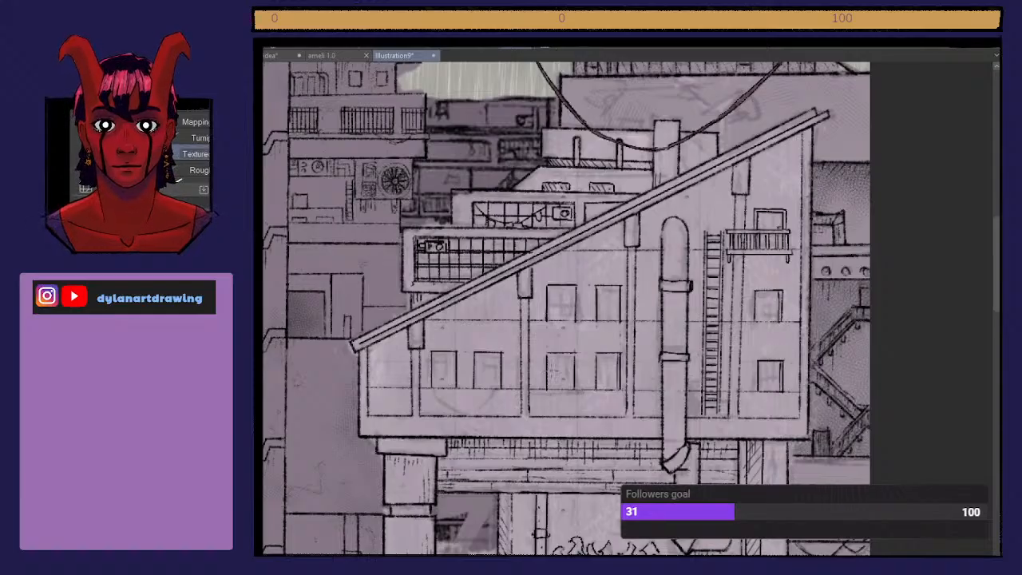
drag(548, 390, 548, 363)
drag(548, 321, 548, 283)
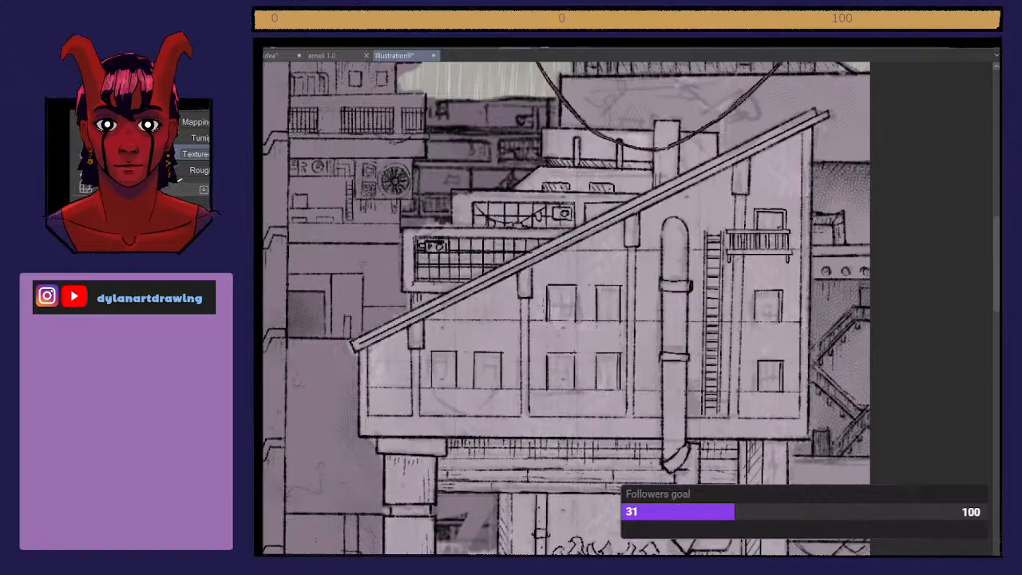
key(ctrl+z)
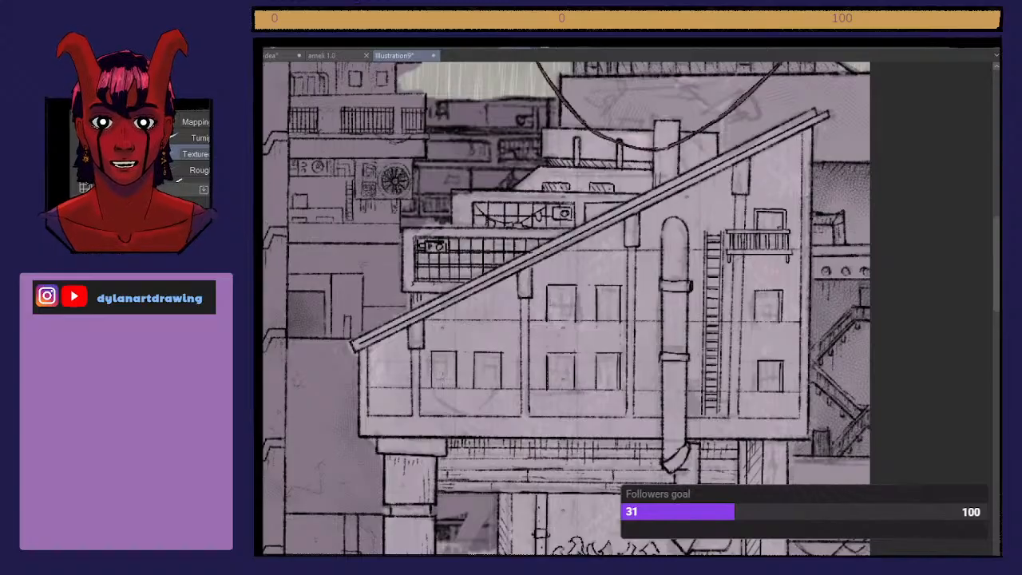
drag(432, 389, 432, 353)
drag(474, 388, 474, 351)
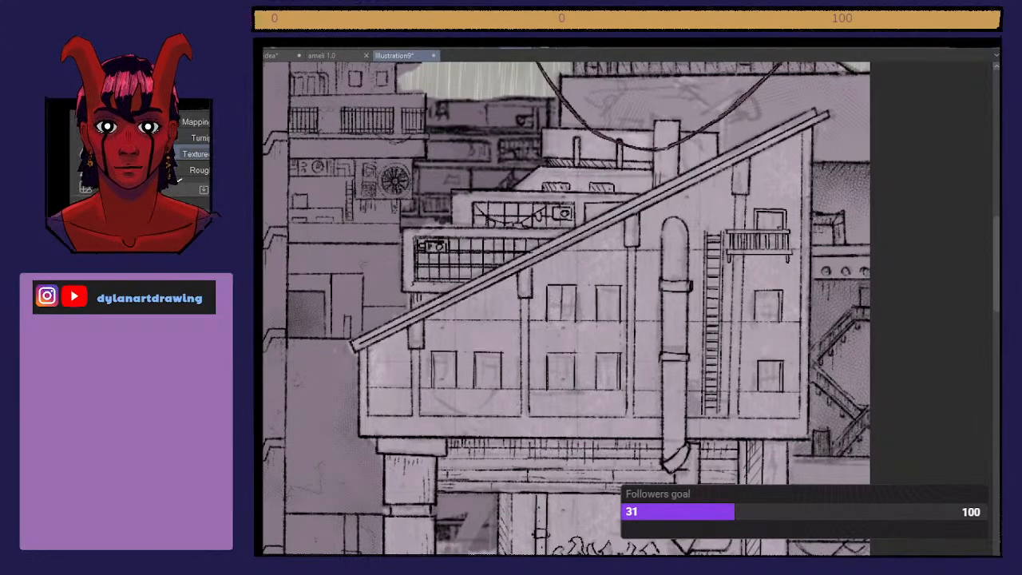
Step: Select the middle bay's upper pair of windows, reduce their height slightly from the top, and deselect them
scroll(573, 300, down, 4)
scroll(573, 300, up, 1)
scroll(573, 300, down, 2)
scroll(573, 301, up, 1)
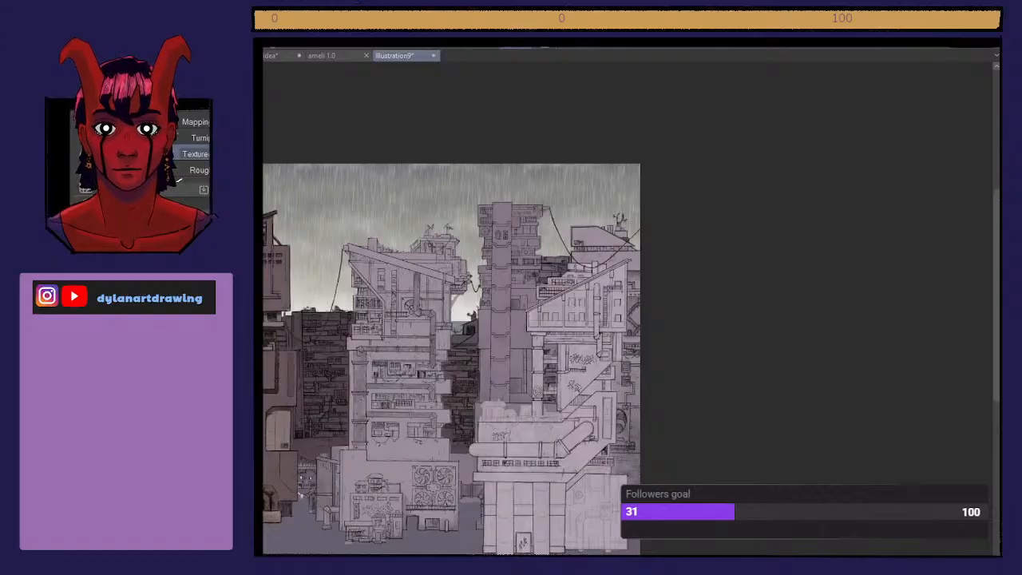
scroll(574, 300, up, 5)
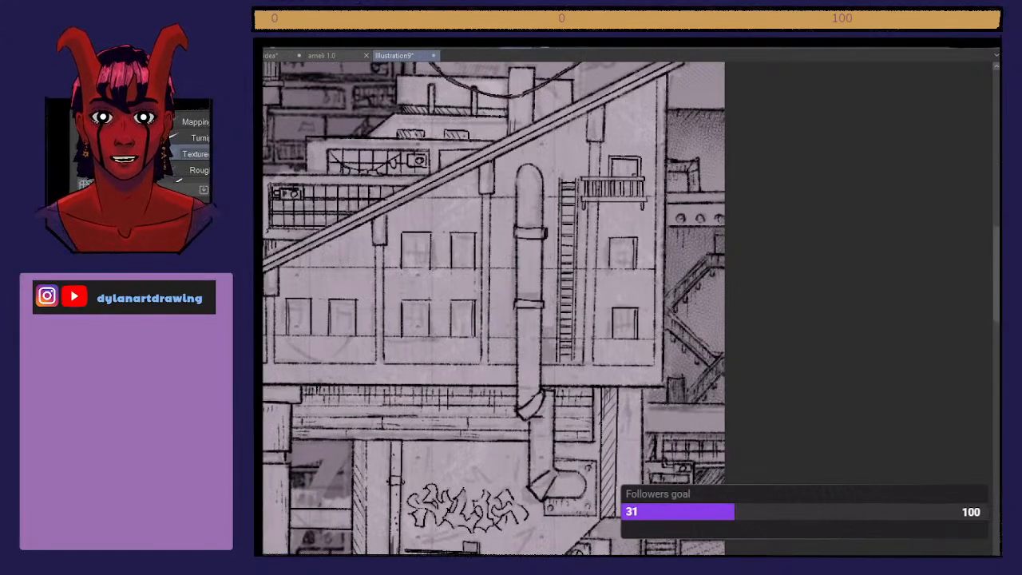
key(m)
mouse_move(403, 260)
mouse_down()
mouse_move(467, 212)
mouse_move(477, 216)
mouse_move(479, 260)
mouse_move(403, 260)
mouse_up()
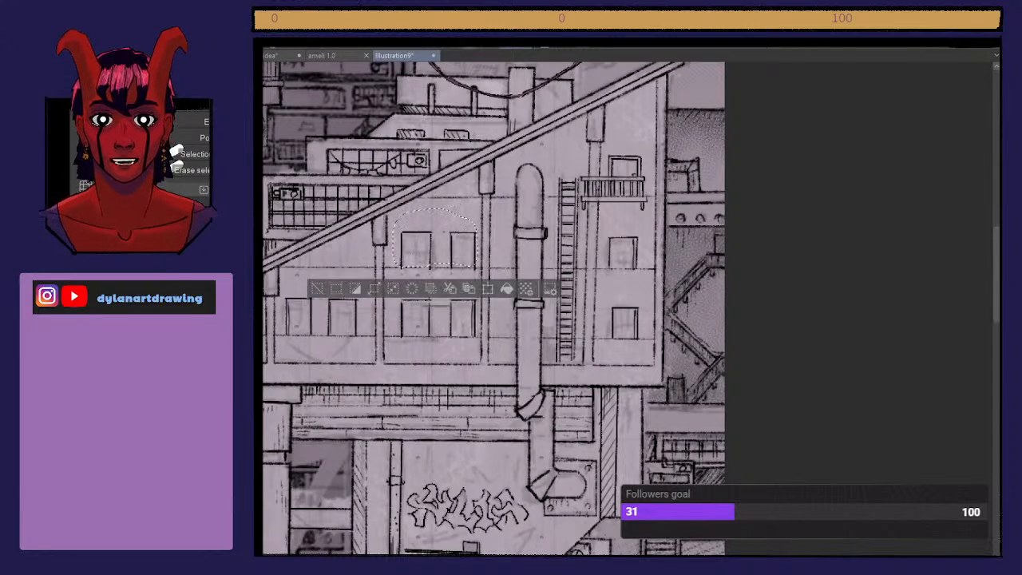
key(ctrl+t)
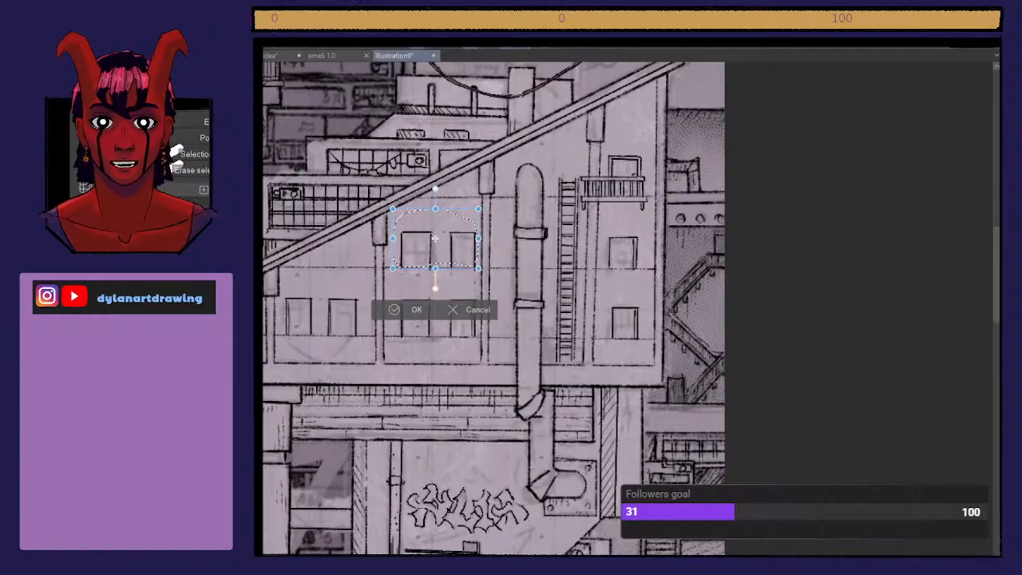
drag(438, 213, 435, 218)
key(Return)
key(ctrl+d)
Step: Select the lower window pairs in the left and middle bays, reduce their height slightly from the top, and deselect them
mouse_move(286, 329)
mouse_down()
mouse_move(358, 289)
mouse_move(366, 328)
mouse_move(287, 330)
mouse_up()
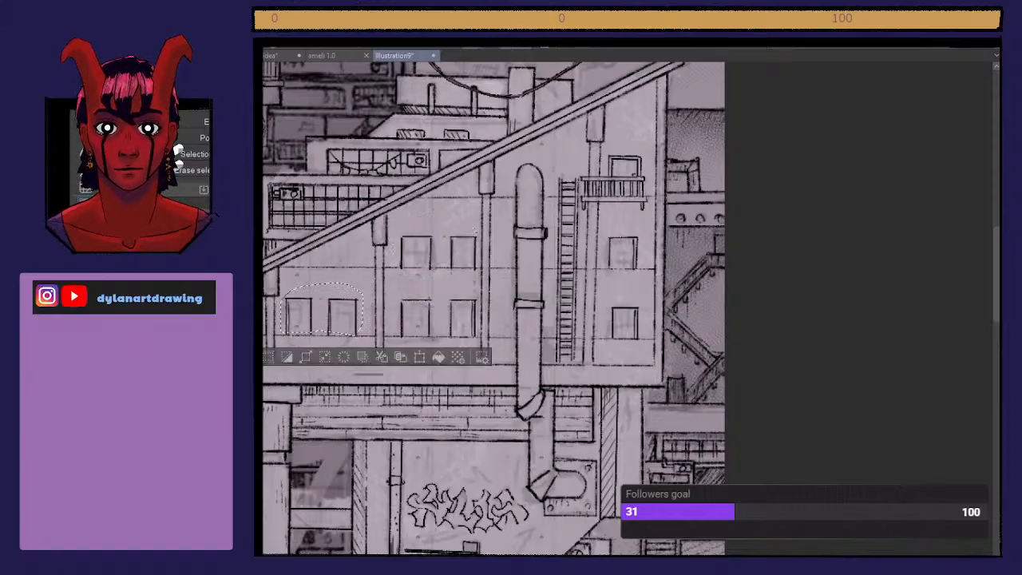
mouse_move(395, 329)
mouse_down()
mouse_move(455, 286)
mouse_move(475, 290)
mouse_move(477, 330)
mouse_move(431, 335)
mouse_up()
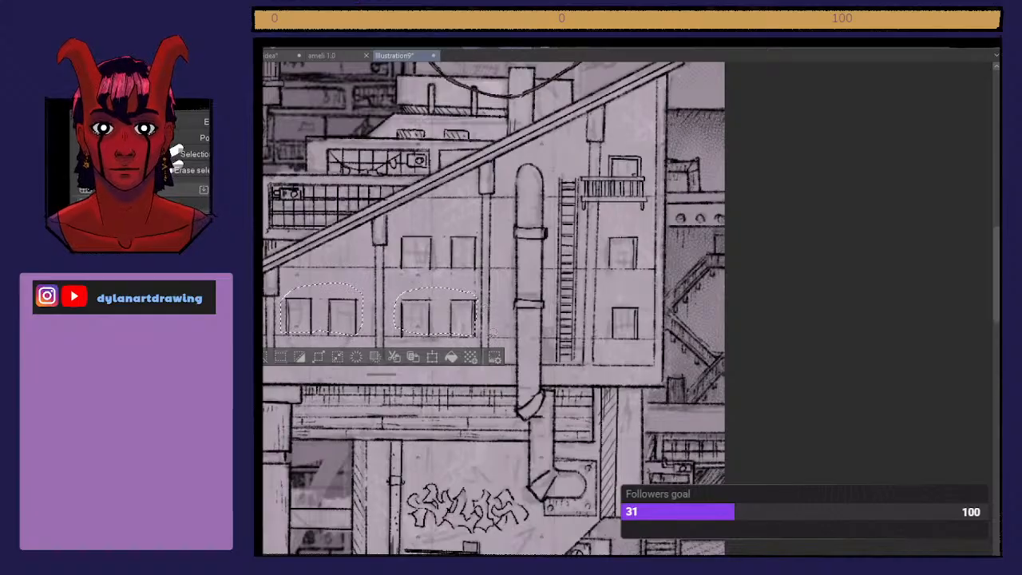
key(ctrl+t)
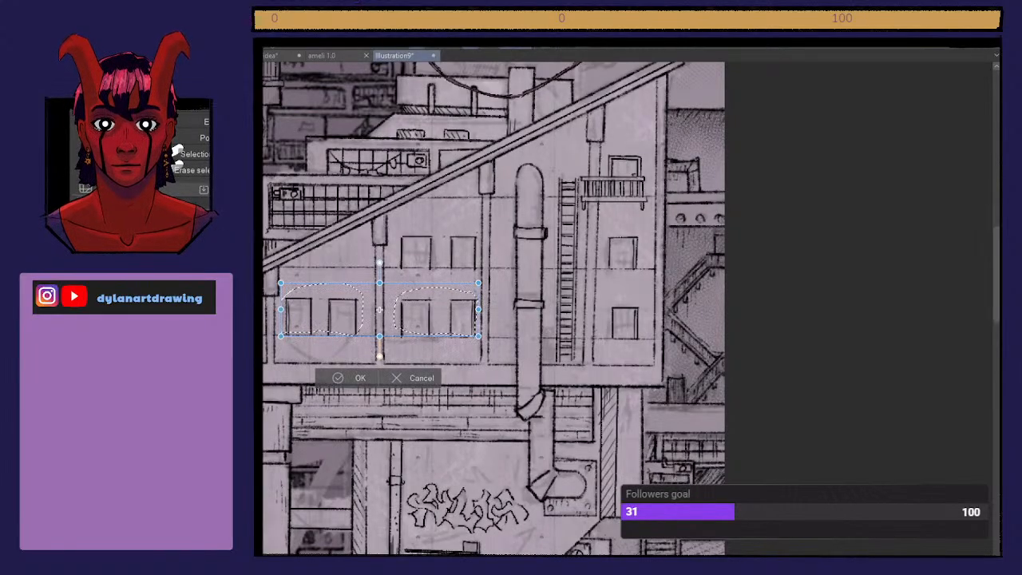
drag(380, 282, 379, 293)
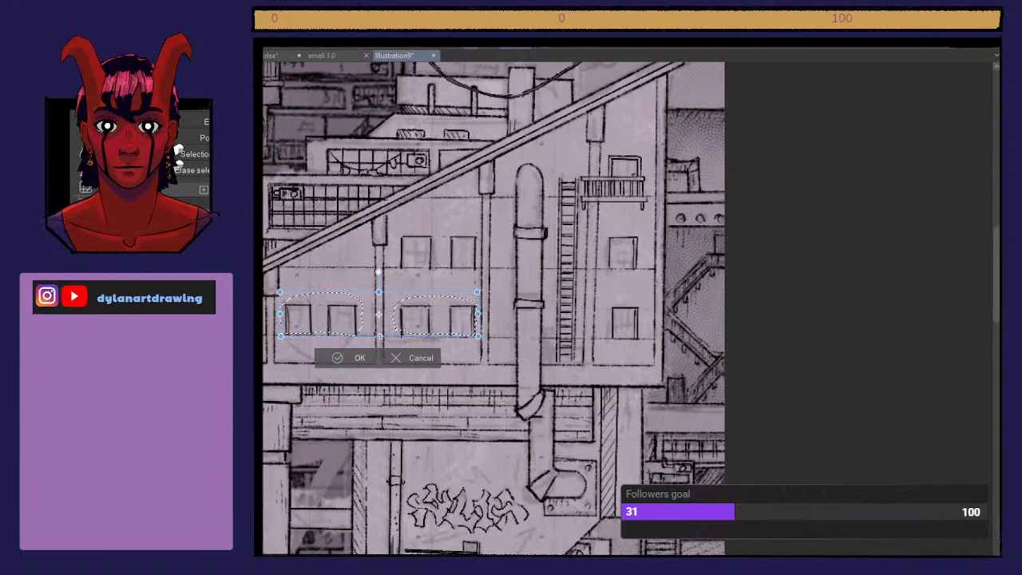
key(Return)
key(ctrl+d)
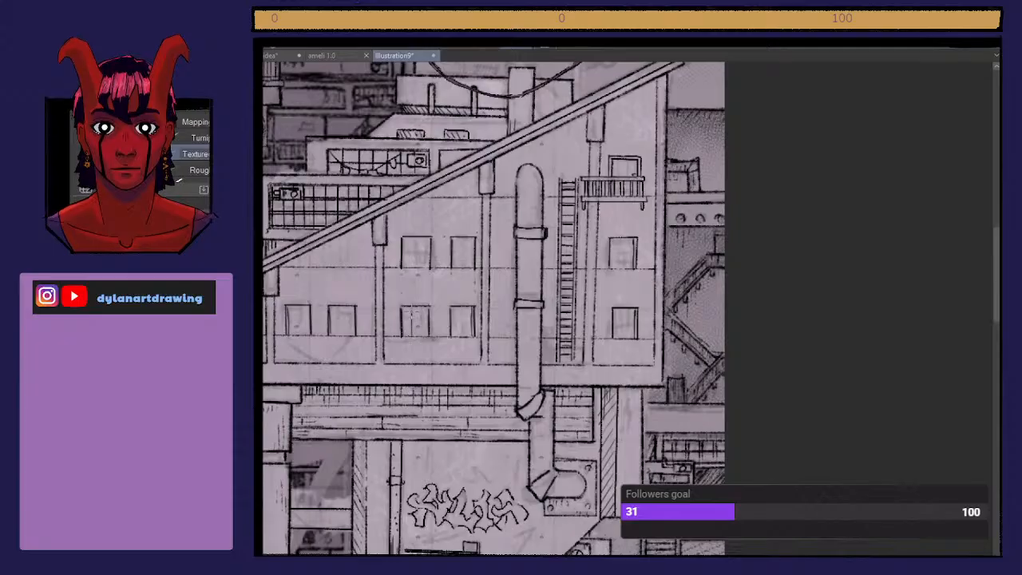
Step: Ink crossing glazing bars inside the four windows of the middle bay
mouse_move(418, 302)
mouse_down()
mouse_move(416, 336)
mouse_move(430, 311)
mouse_move(428, 323)
mouse_move(407, 299)
mouse_move(419, 308)
mouse_up()
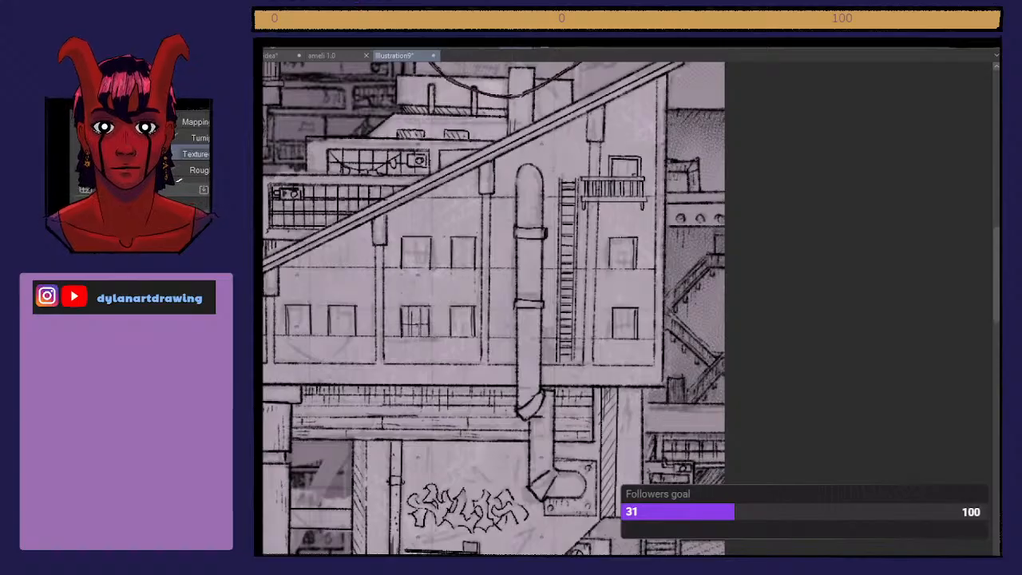
mouse_move(411, 237)
mouse_down()
mouse_move(411, 267)
mouse_move(432, 254)
mouse_up()
key(ctrl+z)
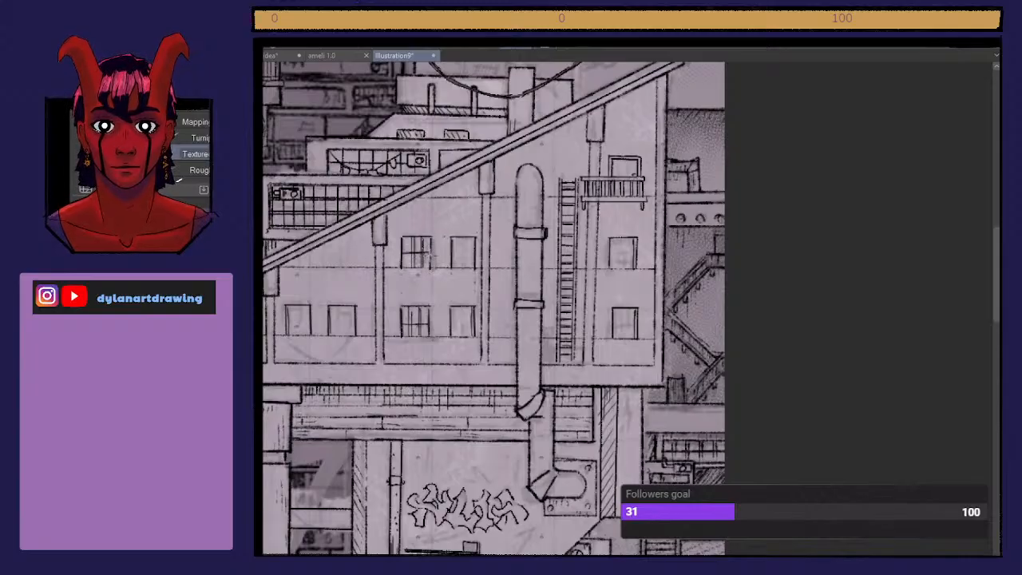
mouse_move(455, 309)
mouse_down()
mouse_move(466, 344)
mouse_move(476, 329)
mouse_up()
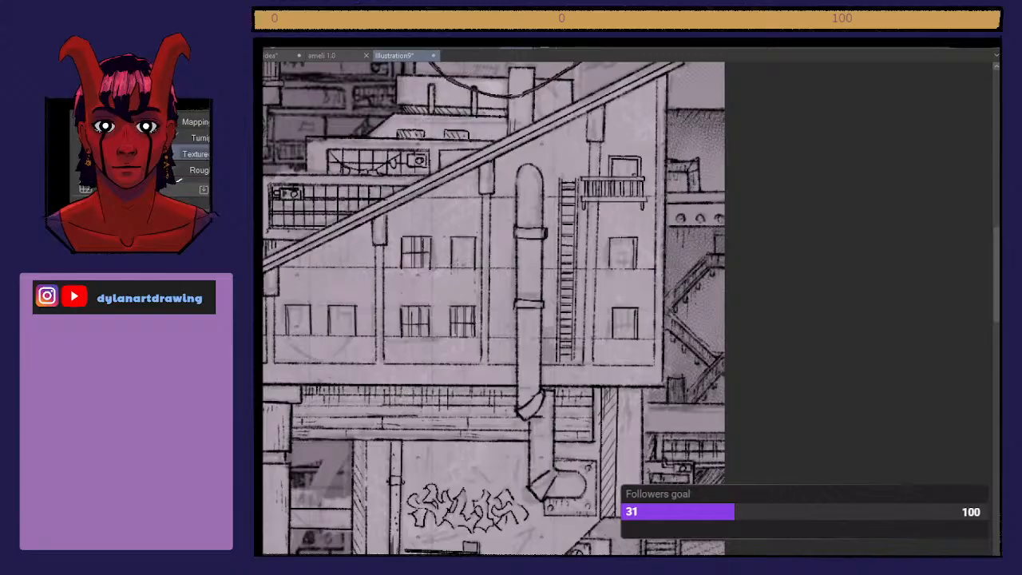
mouse_move(458, 238)
mouse_down()
mouse_move(460, 267)
mouse_move(468, 254)
mouse_move(452, 260)
mouse_up()
key(ctrl+z)
key(ctrl+z)
key(ctrl+z)
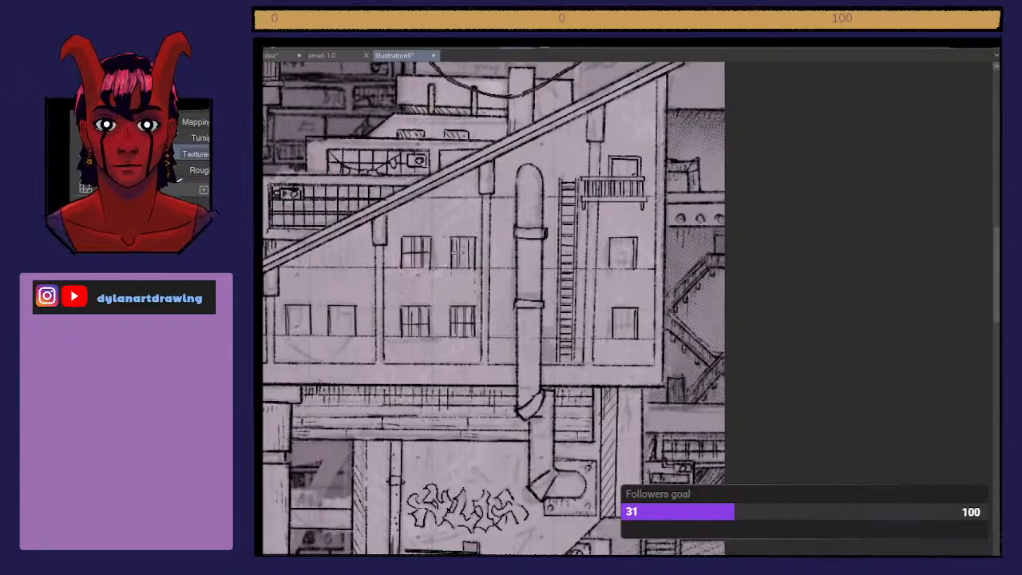
Step: Ink glazing bars inside the two windows below the balcony and the left bay's pair of windows
mouse_move(615, 238)
mouse_down()
mouse_move(615, 267)
mouse_move(629, 267)
mouse_up()
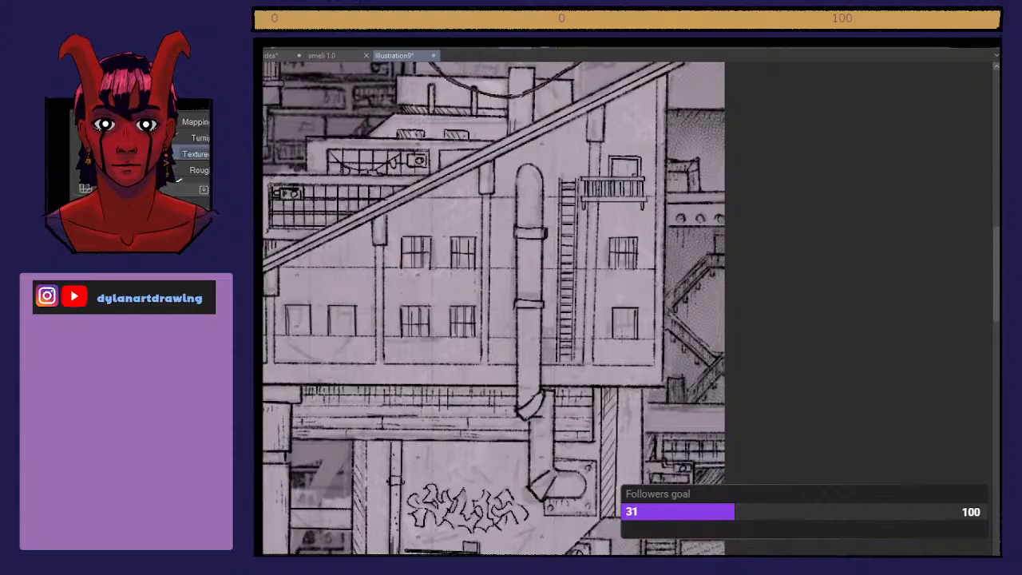
mouse_move(629, 309)
mouse_down()
mouse_move(629, 339)
mouse_move(637, 324)
mouse_up()
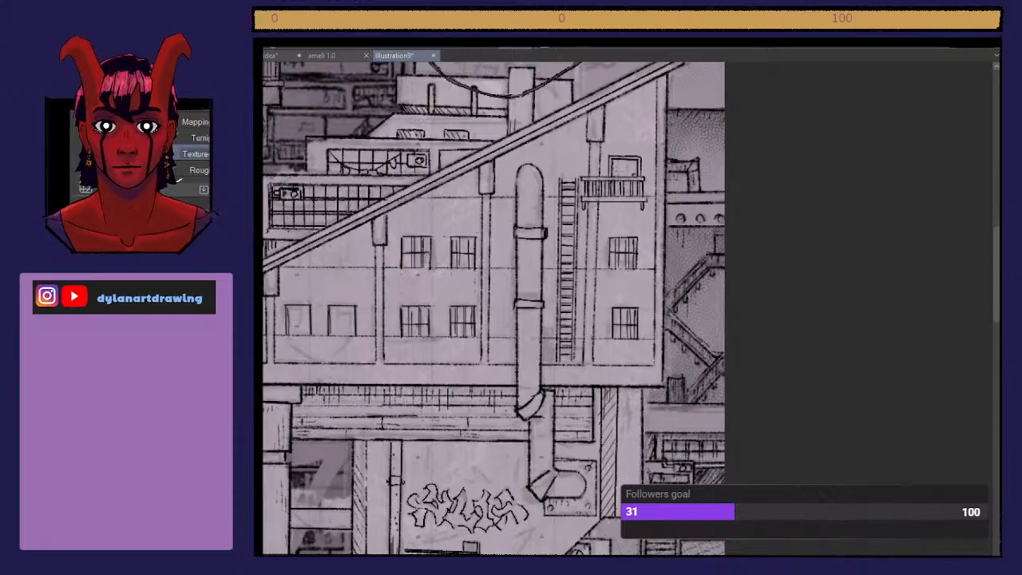
mouse_move(337, 308)
mouse_down()
mouse_move(337, 336)
mouse_move(347, 336)
mouse_up()
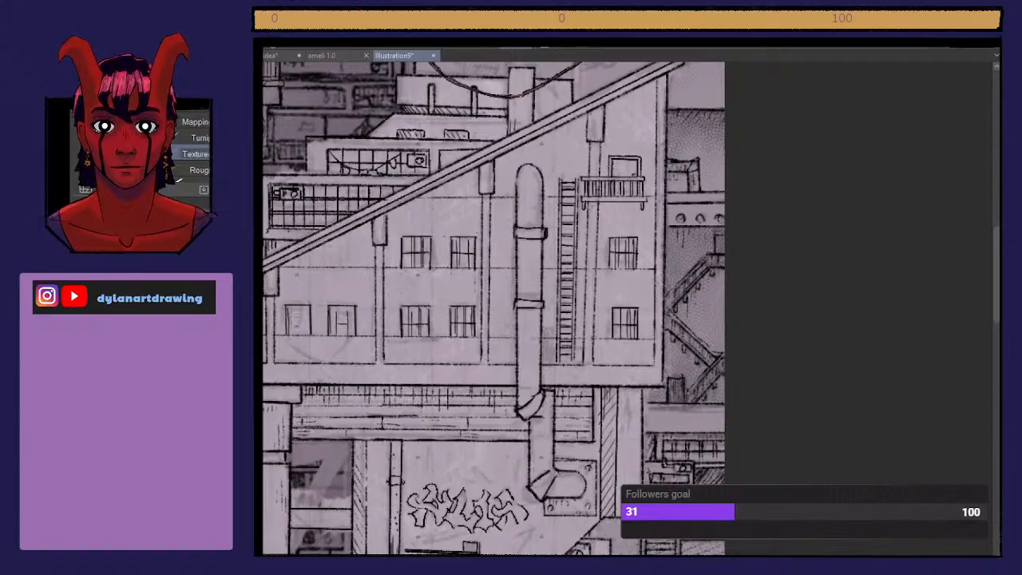
drag(297, 309, 296, 336)
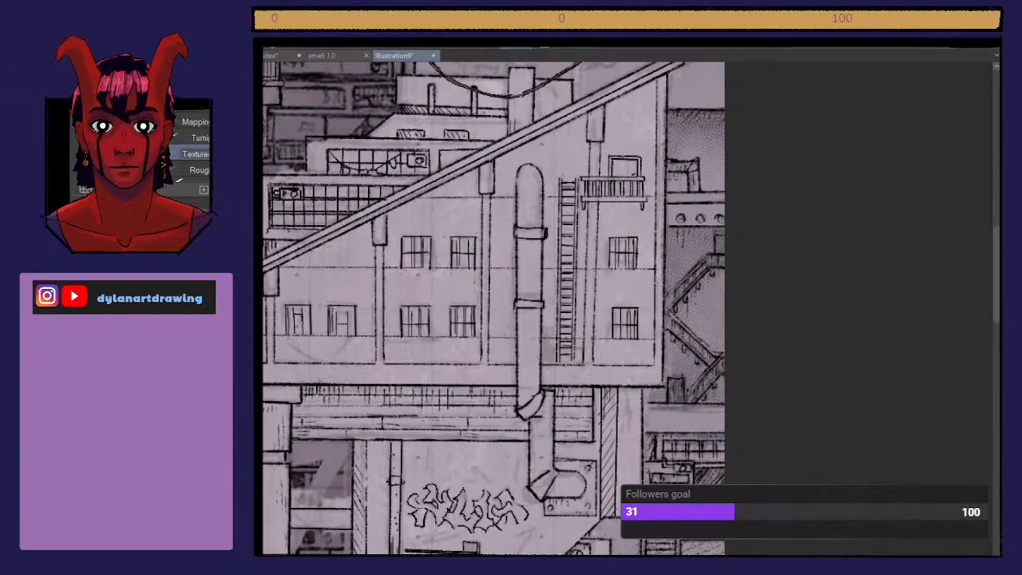
key(e)
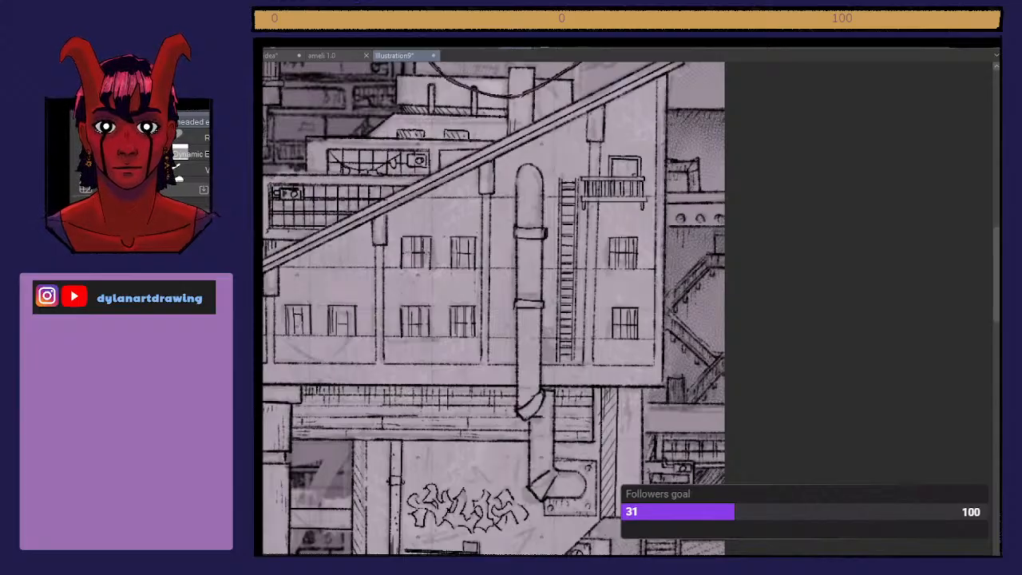
key(p)
mouse_move(347, 315)
mouse_down()
mouse_move(347, 336)
mouse_move(349, 318)
mouse_move(337, 335)
mouse_up()
mouse_move(335, 307)
mouse_down()
mouse_move(337, 335)
mouse_move(293, 336)
mouse_up()
drag(292, 307, 292, 327)
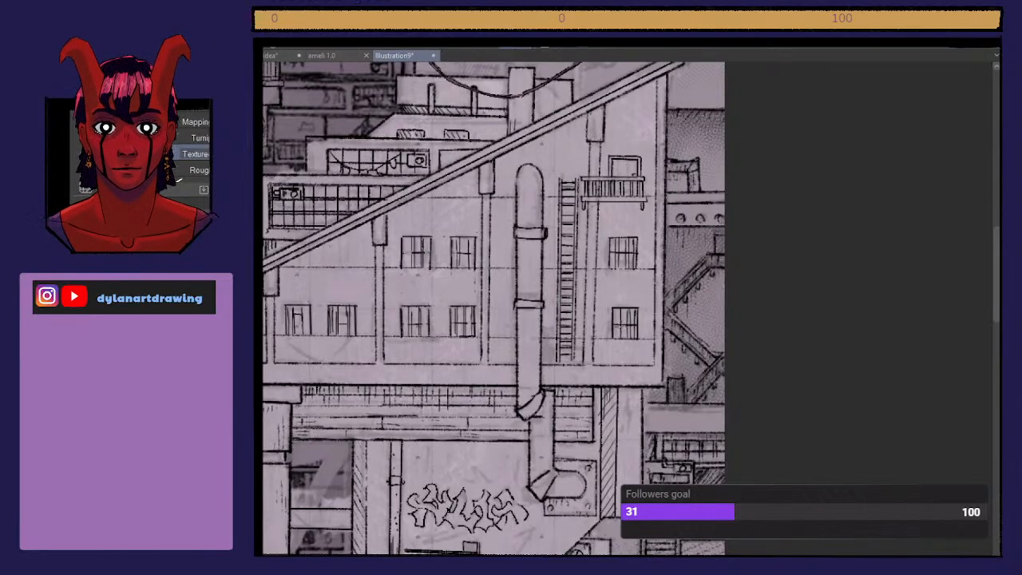
key(e)
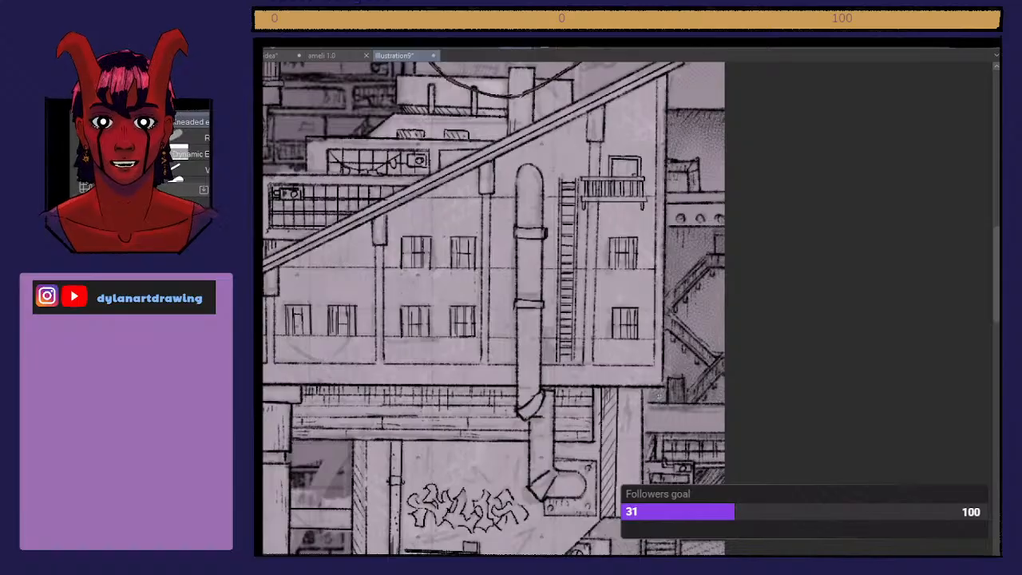
Step: Examine the buildings from the sloped-roof house down to the large pipes and back up to the rooftops for areas lacking detail
scroll(628, 308, left, 5)
scroll(628, 308, right, 2)
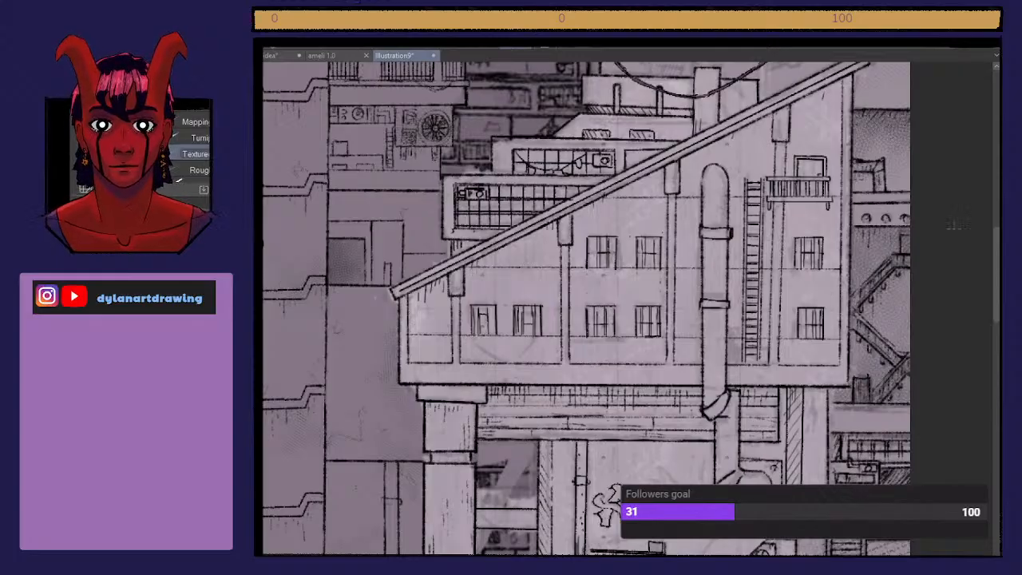
scroll(941, 220, down, 3)
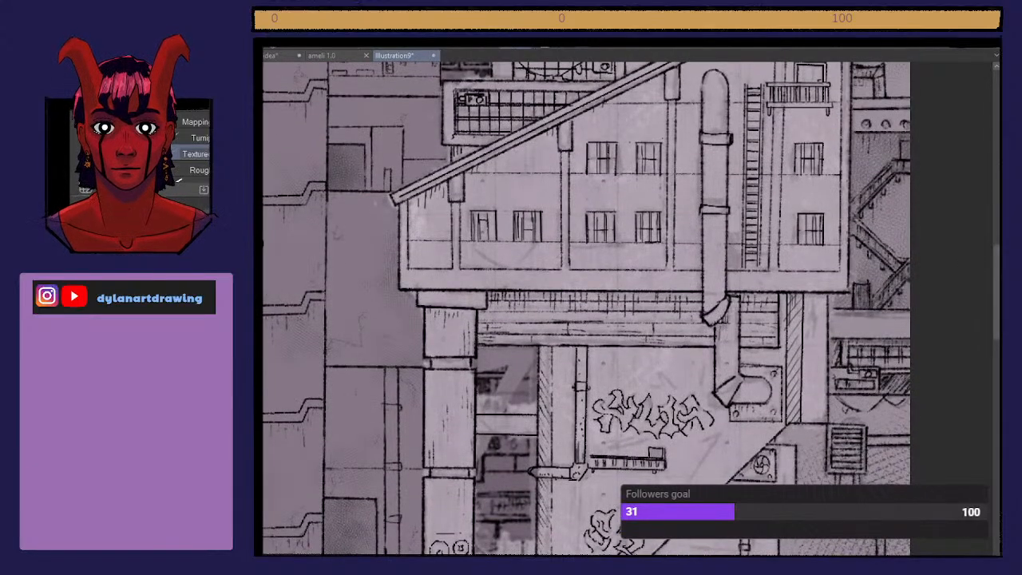
scroll(587, 309, down, 2)
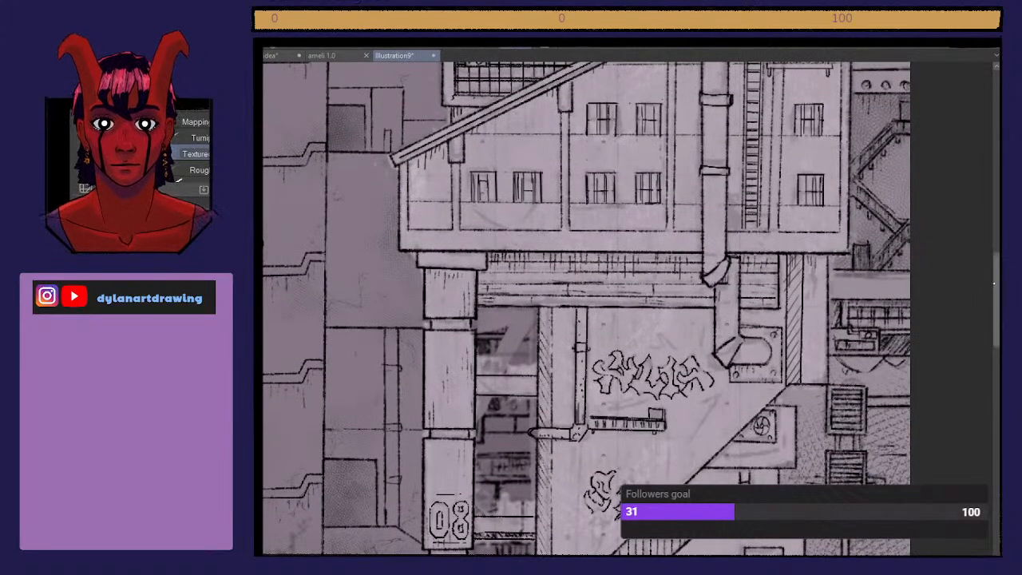
scroll(587, 308, down, 5)
scroll(587, 308, down, 7)
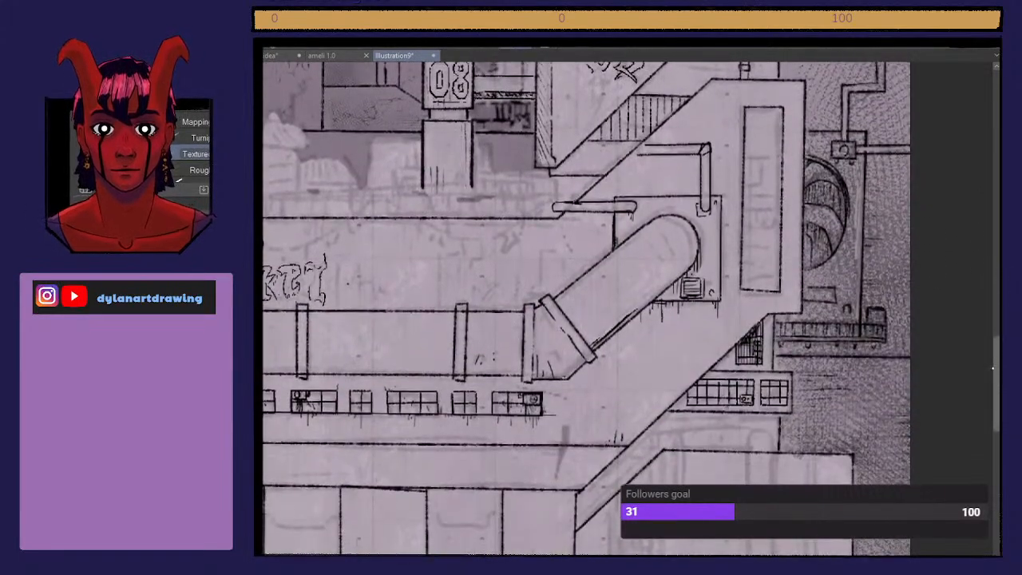
scroll(587, 309, down, 5)
scroll(988, 282, up, 16)
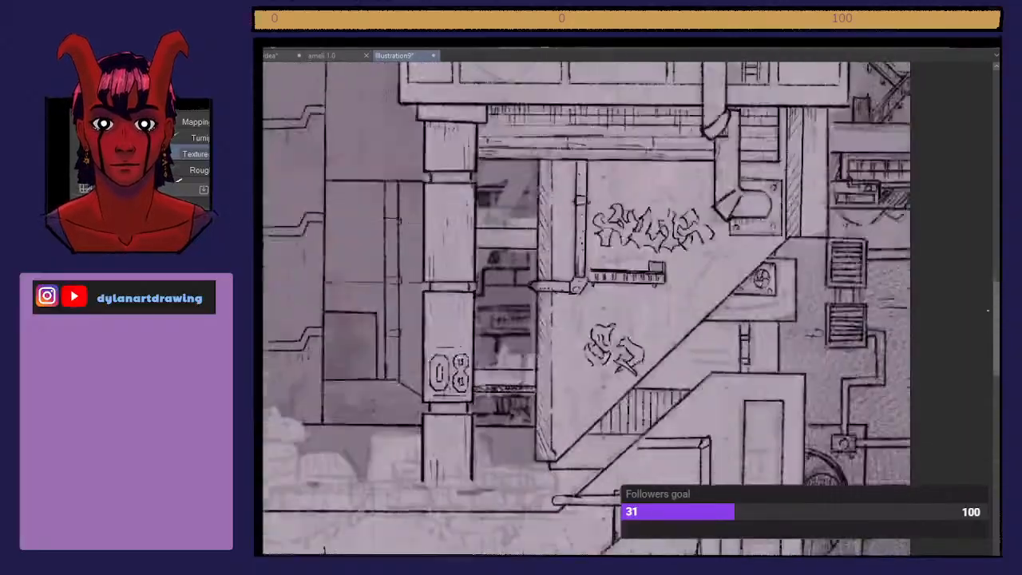
scroll(988, 282, down, 1)
scroll(988, 286, up, 9)
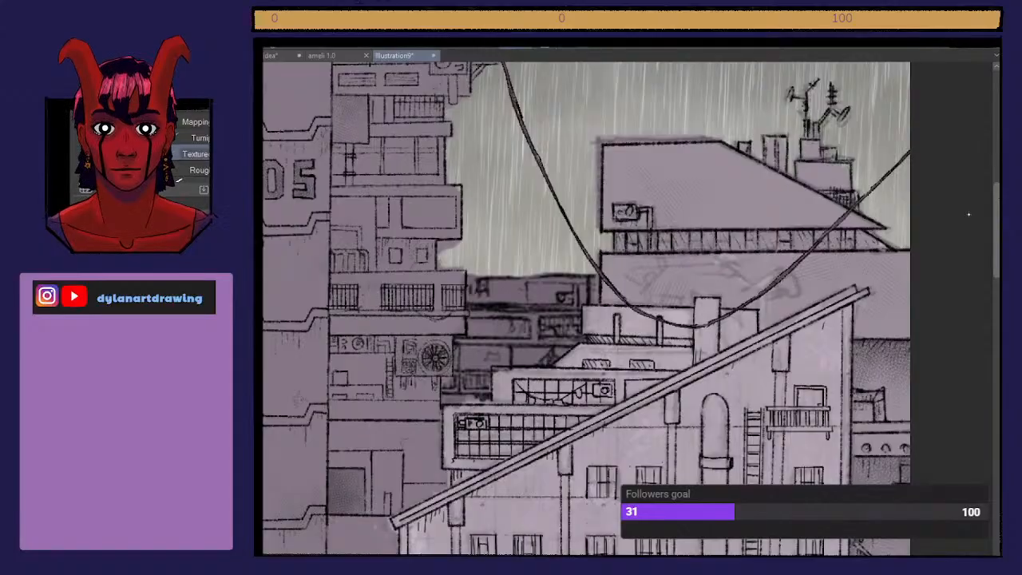
scroll(953, 246, down, 1)
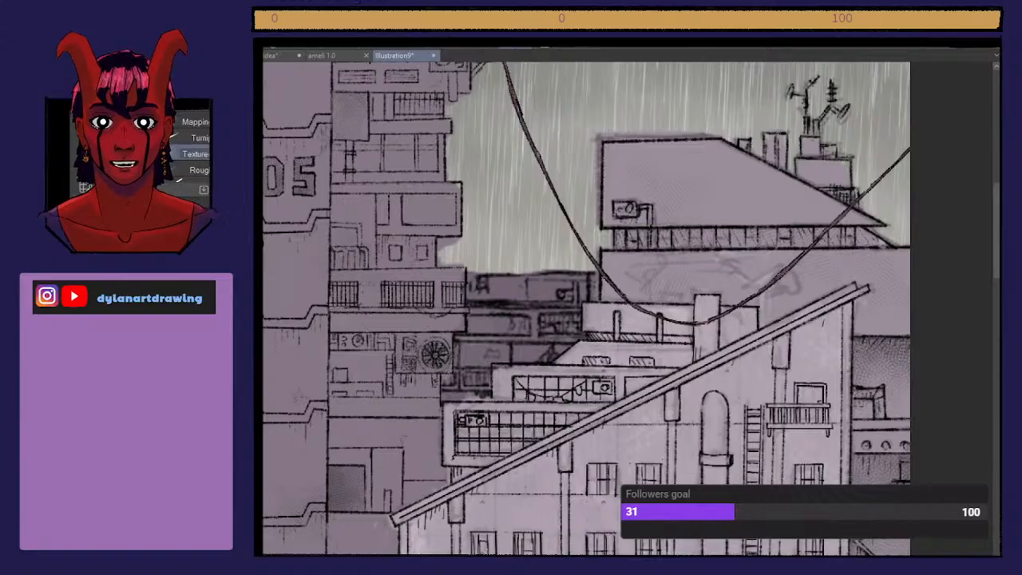
Step: Ink two antennas with small rooftop blocks around the chimney behind the sloped roof, and add a side face to the adjacent block
mouse_move(649, 299)
mouse_down()
mouse_move(650, 283)
mouse_move(682, 258)
mouse_move(642, 275)
mouse_move(641, 263)
mouse_up()
drag(651, 279, 635, 270)
mouse_move(659, 305)
mouse_down()
mouse_move(647, 288)
mouse_move(666, 287)
mouse_move(666, 302)
mouse_move(666, 294)
mouse_move(679, 305)
mouse_move(716, 286)
mouse_move(720, 305)
mouse_move(717, 286)
mouse_move(732, 283)
mouse_move(728, 307)
mouse_move(739, 280)
mouse_move(704, 266)
mouse_move(713, 262)
mouse_move(723, 283)
mouse_up()
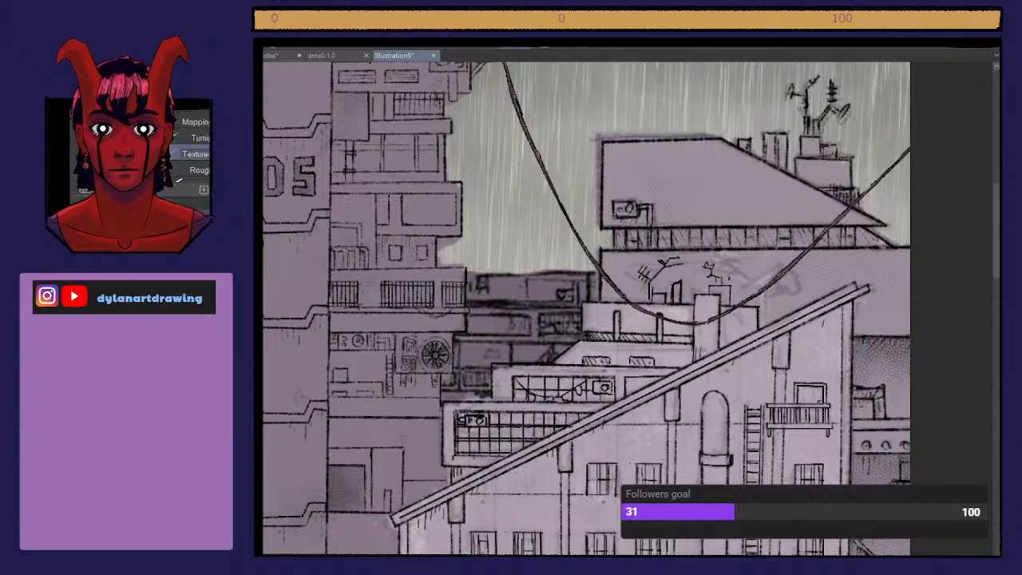
drag(747, 299, 769, 299)
drag(769, 299, 770, 324)
key(ctrl+z)
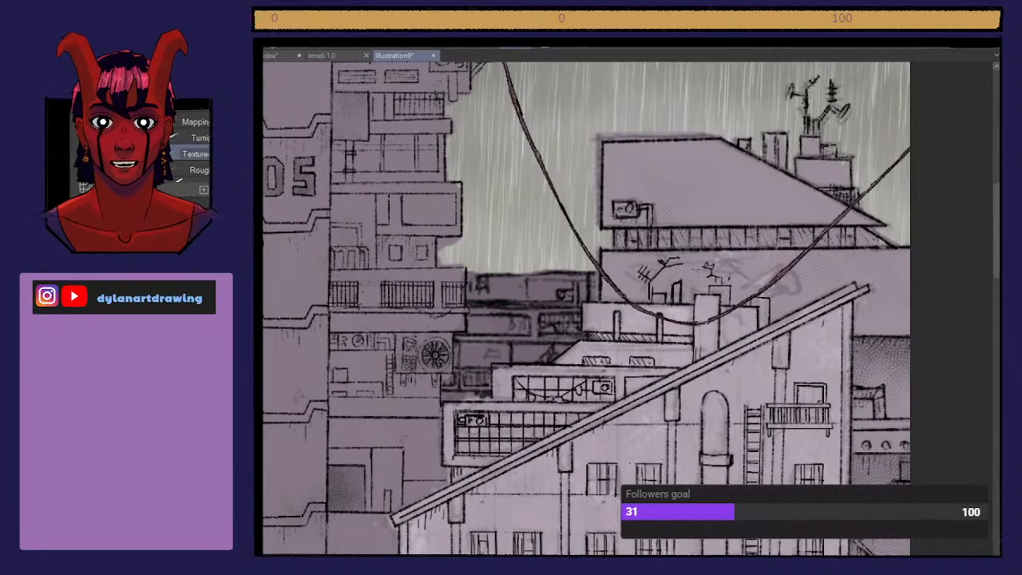
Step: Ink vertical railing bars and sagging cables on the two walkways between the 08 column and the graffiti wall
scroll(988, 377, down, 10)
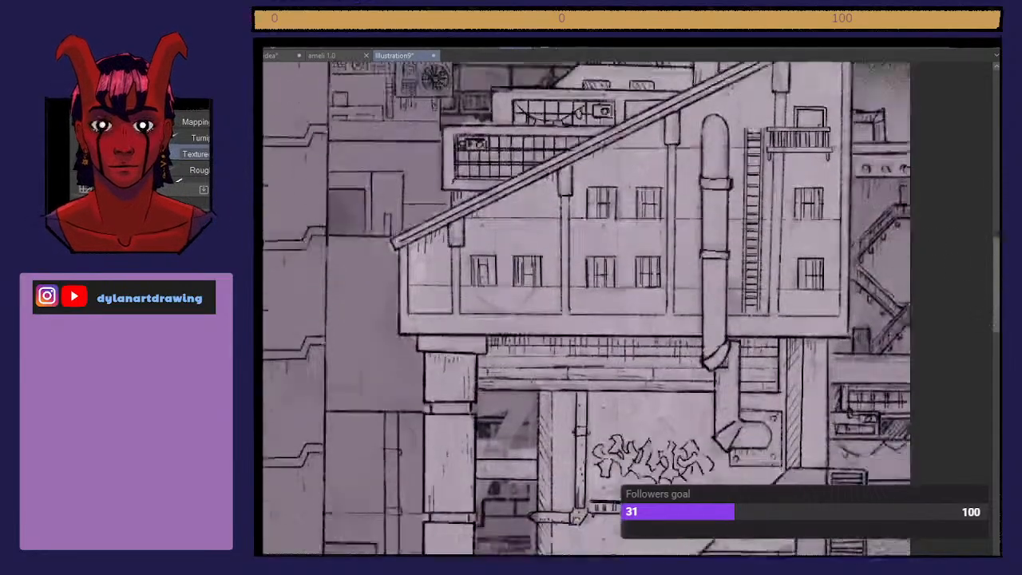
scroll(988, 377, up, 2)
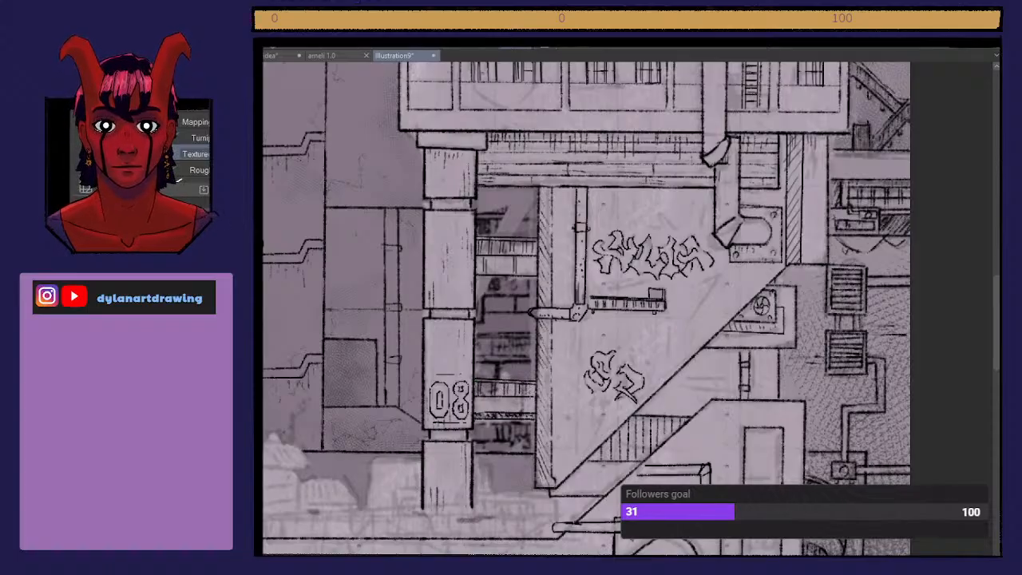
drag(501, 402, 525, 377)
key(ctrl+z)
mouse_move(487, 241)
mouse_down()
mouse_move(539, 241)
mouse_move(505, 256)
mouse_move(534, 258)
mouse_up()
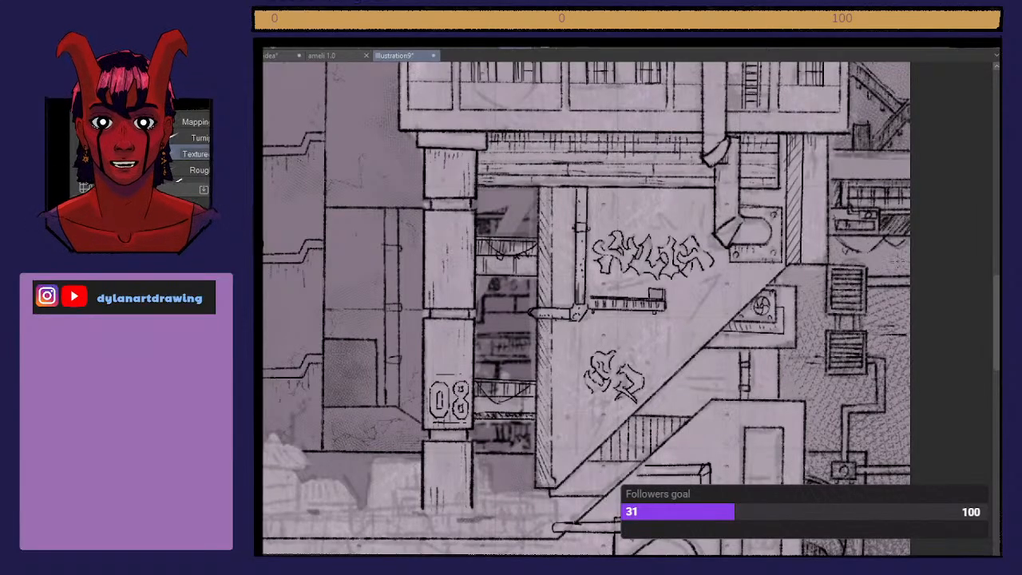
Step: Ink two sagging cables hanging from the top edge of the graffiti wall above the large horizontal pipe
scroll(587, 309, down, 4)
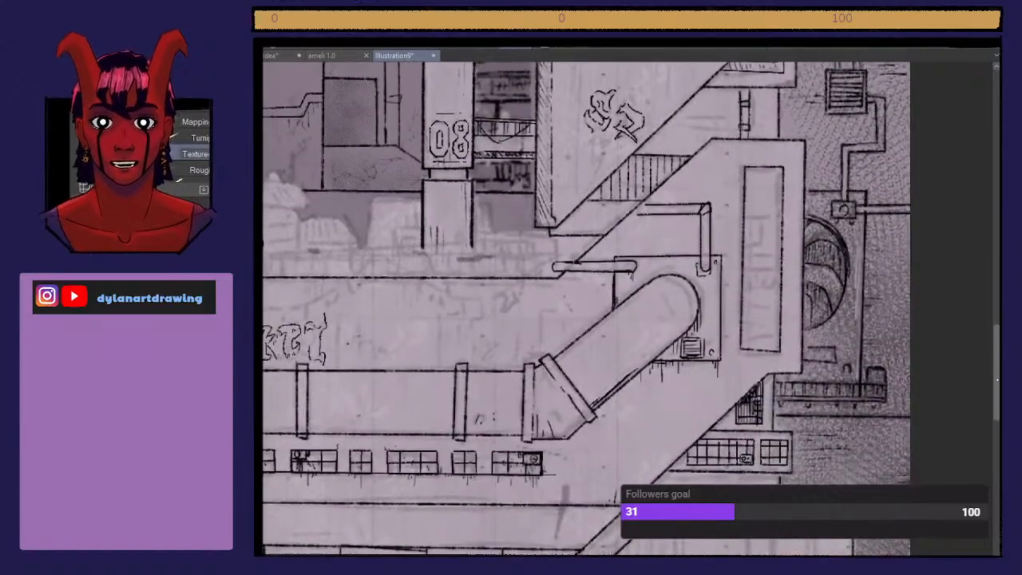
scroll(587, 309, up, 1)
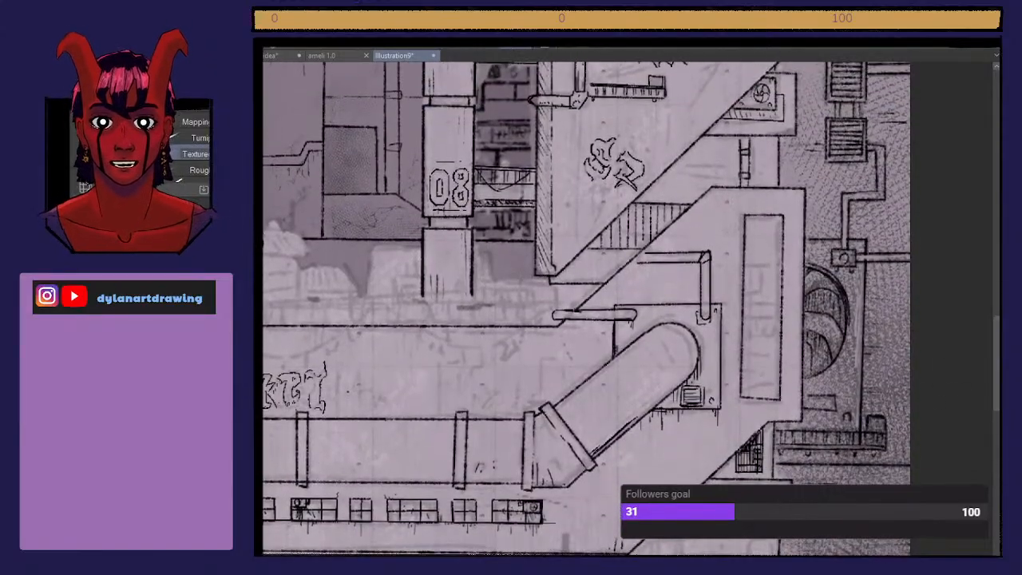
scroll(588, 309, left, 5)
mouse_move(591, 391)
mouse_down()
mouse_move(639, 185)
mouse_move(527, 216)
mouse_move(663, 416)
mouse_up()
key(ctrl+z)
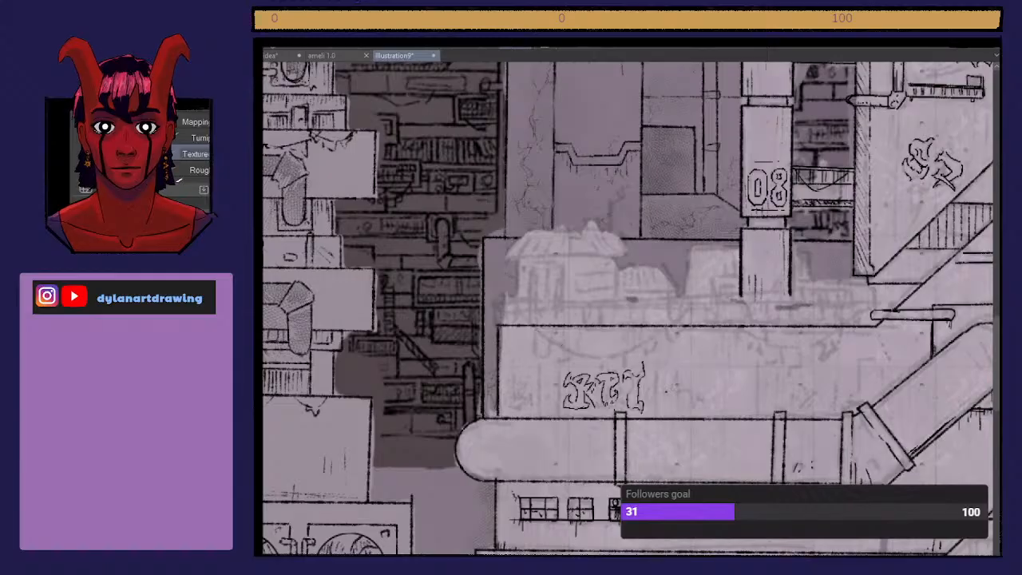
mouse_move(536, 329)
mouse_down()
mouse_move(624, 347)
mouse_move(656, 330)
mouse_up()
drag(739, 326, 837, 324)
key(ctrl+z)
mouse_move(748, 326)
mouse_down()
mouse_move(805, 345)
mouse_move(835, 335)
mouse_up()
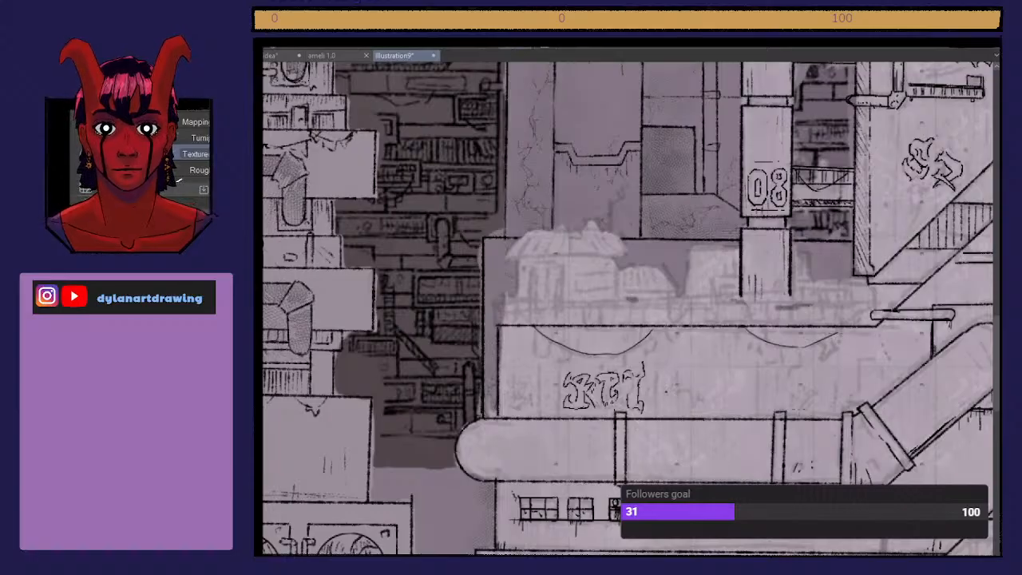
mouse_move(762, 417)
mouse_down()
mouse_move(757, 368)
mouse_move(776, 367)
mouse_move(781, 402)
mouse_move(757, 365)
mouse_up()
key(ctrl+z)
key(ctrl+z)
key(ctrl+z)
mouse_move(756, 363)
mouse_down()
mouse_move(775, 362)
mouse_move(778, 402)
mouse_up()
key(ctrl+z)
key(ctrl+z)
key(ctrl+z)
key(ctrl+z)
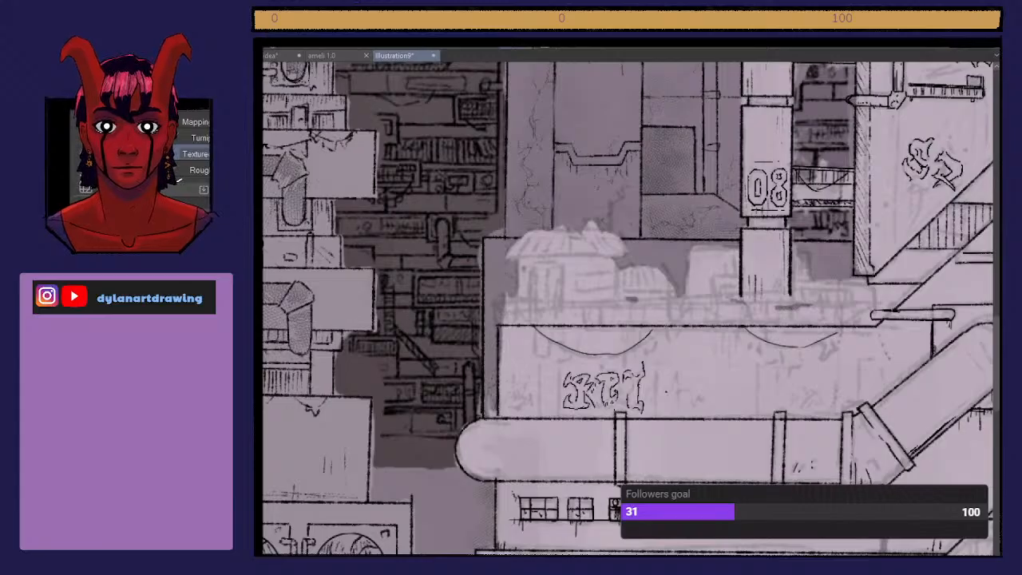
drag(539, 369, 539, 414)
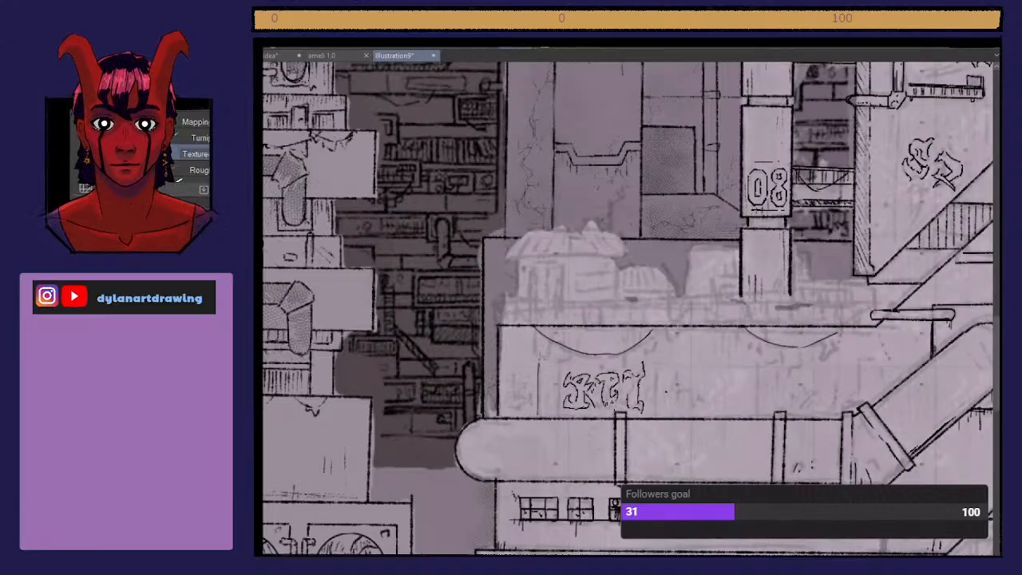
key(ctrl+z)
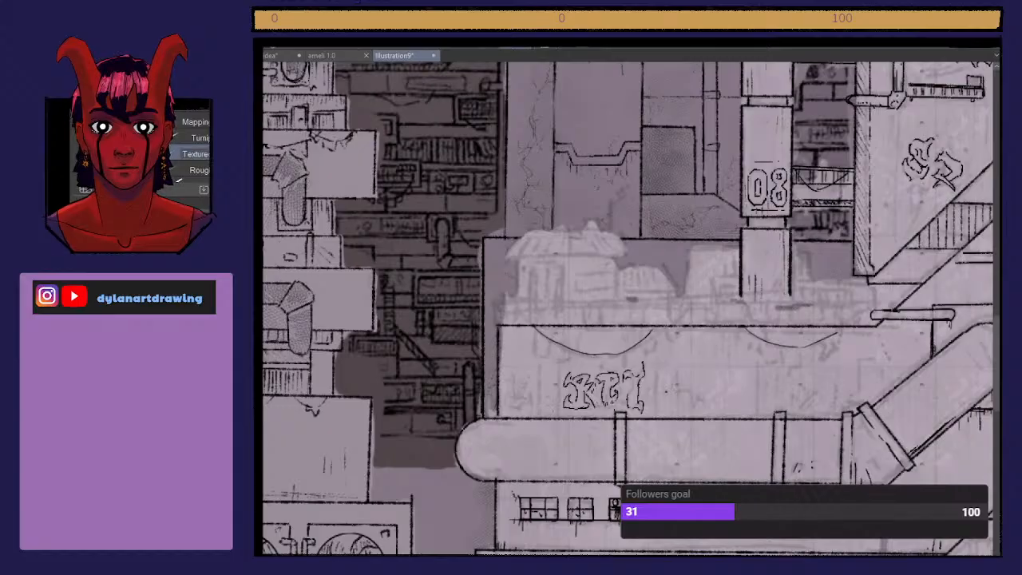
mouse_move(538, 373)
mouse_down()
mouse_move(539, 412)
mouse_move(559, 358)
mouse_move(560, 417)
mouse_up()
key(ctrl+z)
key(ctrl+z)
key(ctrl+z)
scroll(190, 148, down, 5)
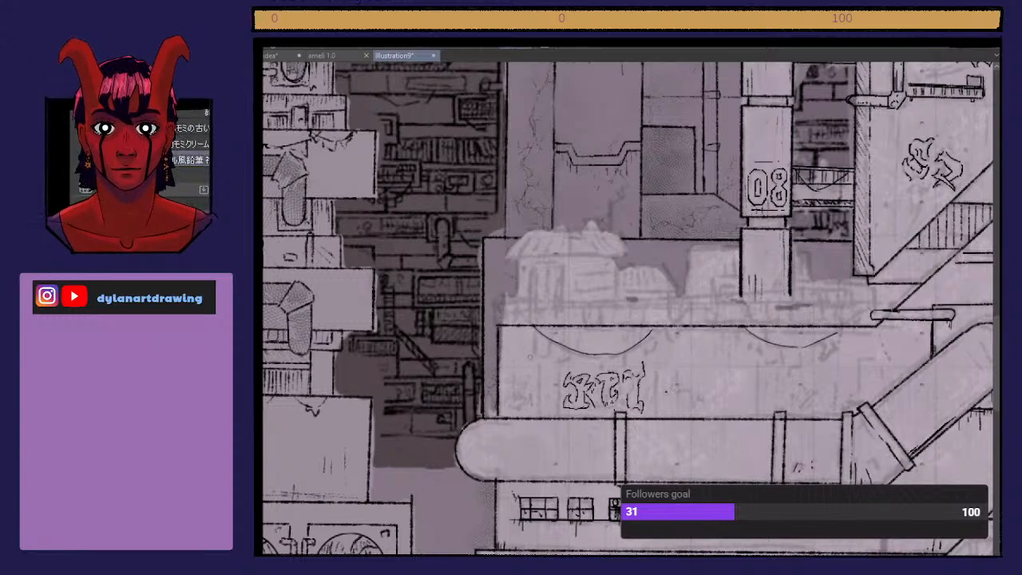
Step: Ink four narrow upright posts on the graffiti wall above the large horizontal pipe, spaced on both sides of the graffiti
mouse_move(540, 411)
mouse_down()
mouse_move(540, 367)
mouse_move(559, 365)
mouse_move(560, 418)
mouse_move(542, 406)
mouse_move(537, 377)
mouse_move(554, 363)
mouse_up()
mouse_move(656, 420)
mouse_down()
mouse_move(656, 373)
mouse_move(676, 362)
mouse_up()
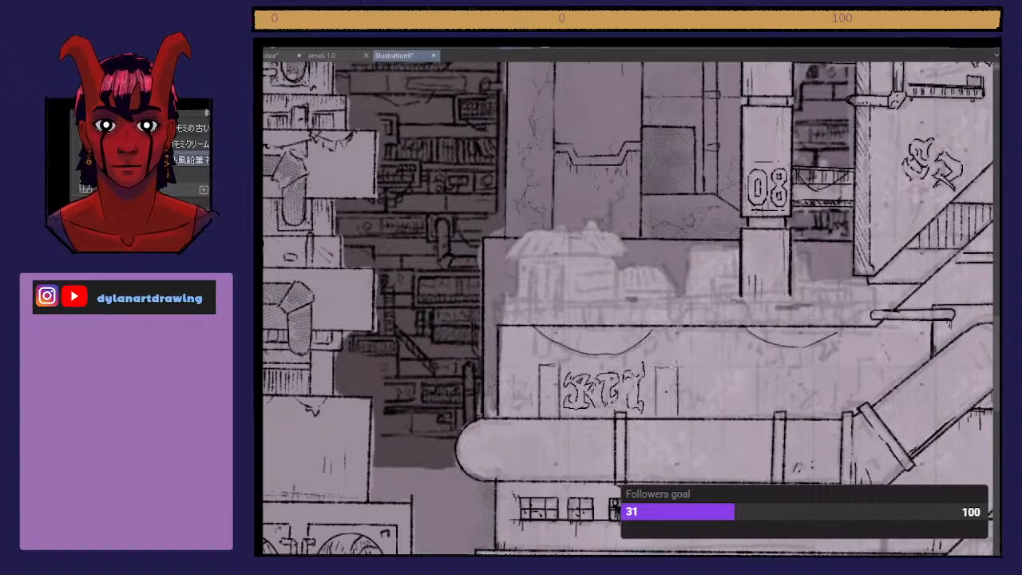
mouse_move(758, 418)
mouse_down()
mouse_move(757, 369)
mouse_move(773, 364)
mouse_up()
drag(779, 413, 787, 366)
mouse_move(861, 398)
mouse_down()
mouse_move(859, 368)
mouse_move(879, 367)
mouse_move(881, 398)
mouse_move(877, 390)
mouse_move(859, 406)
mouse_up()
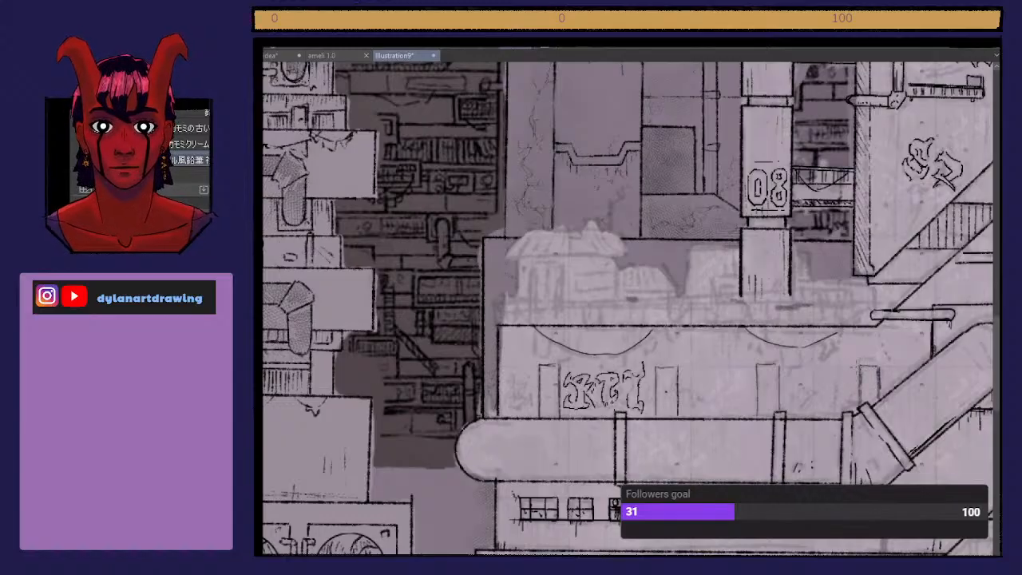
Step: Retrace the outlines of the four wall posts with the textured pencil to roughen and thicken them
key(p)
mouse_move(540, 379)
mouse_down()
mouse_move(540, 406)
mouse_move(560, 416)
mouse_up()
mouse_move(655, 419)
mouse_down()
mouse_move(654, 365)
mouse_move(656, 417)
mouse_move(679, 397)
mouse_up()
key(ctrl+z)
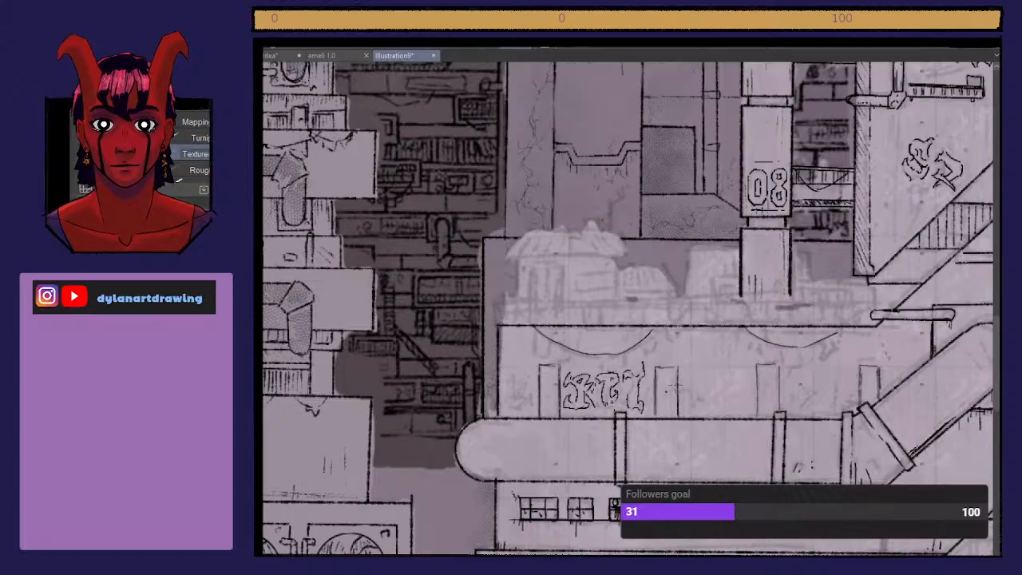
drag(752, 417, 757, 365)
key(ctrl+z)
drag(781, 409, 780, 383)
mouse_move(856, 406)
mouse_down()
mouse_move(858, 367)
mouse_move(879, 376)
mouse_up()
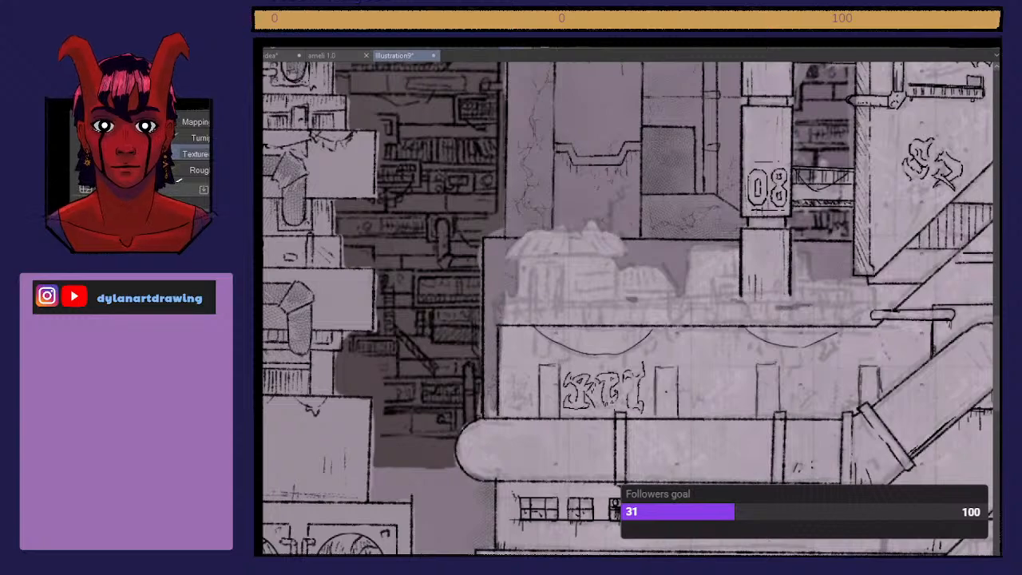
Step: Reinforce the edges of the three posts beyond the graffiti with the textured pencil, and save the illustration
key(b)
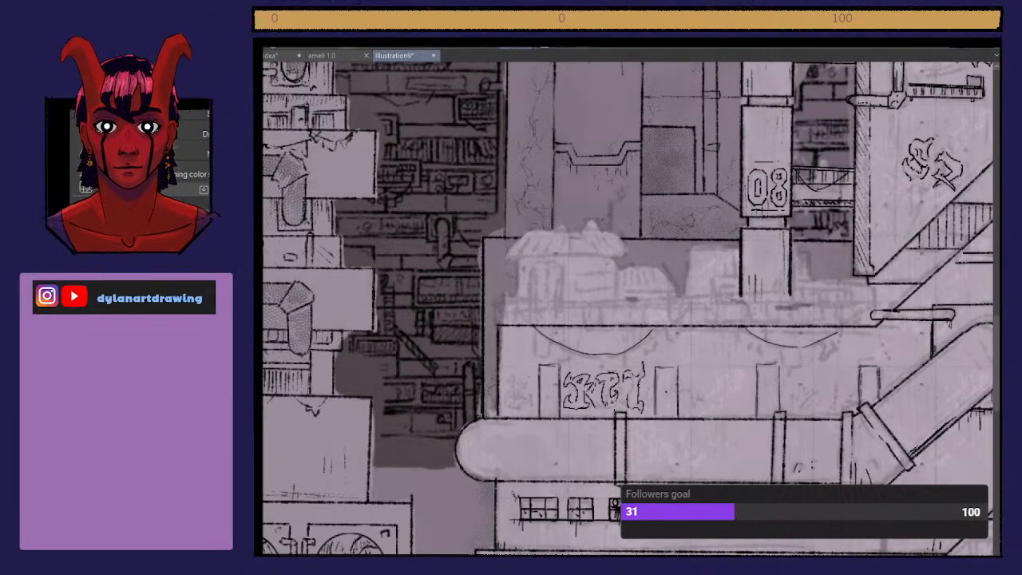
key(e)
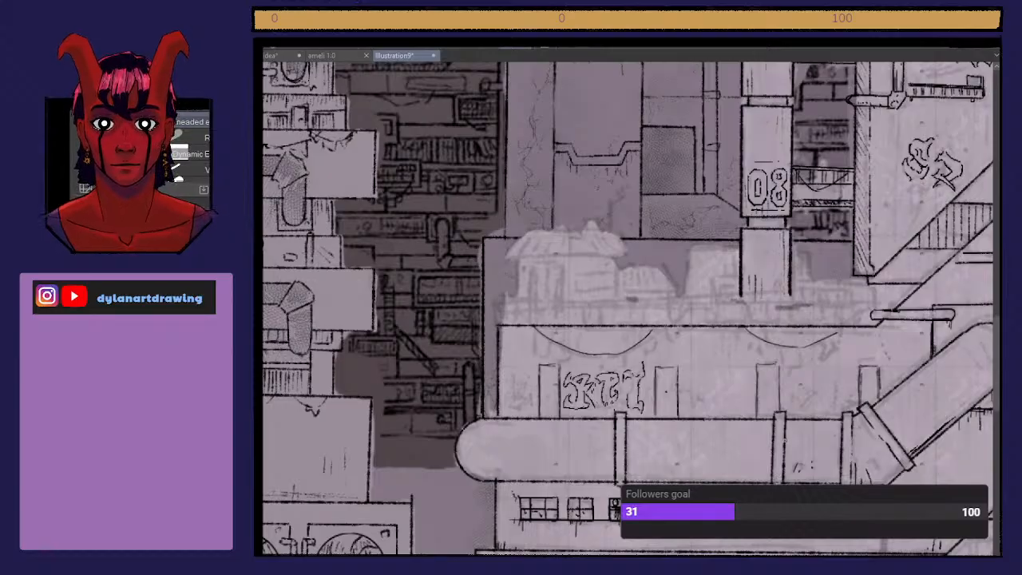
key(p)
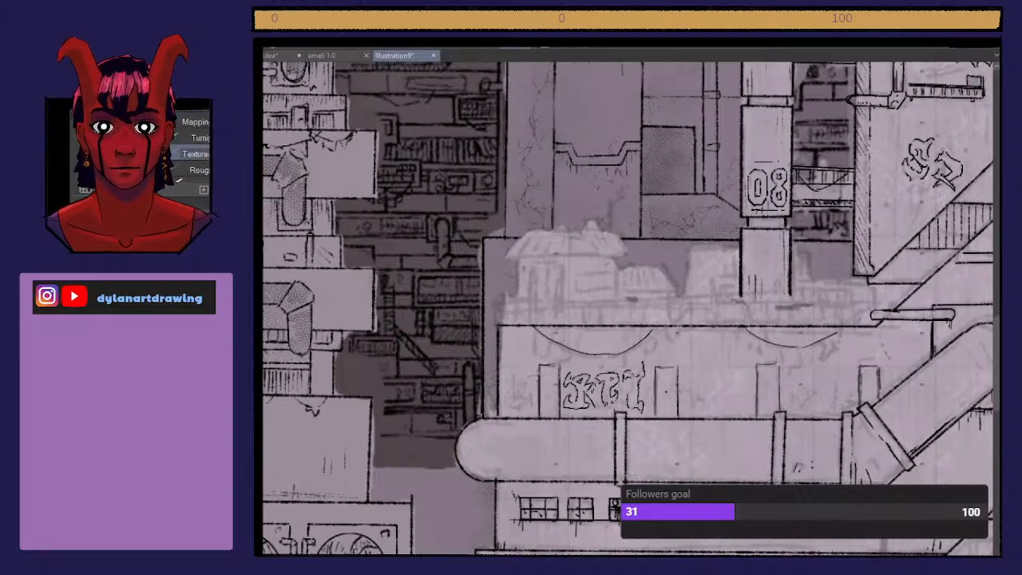
drag(659, 370, 657, 417)
mouse_move(756, 420)
mouse_down()
mouse_move(756, 374)
mouse_move(780, 410)
mouse_up()
drag(758, 364, 779, 364)
drag(860, 414, 862, 374)
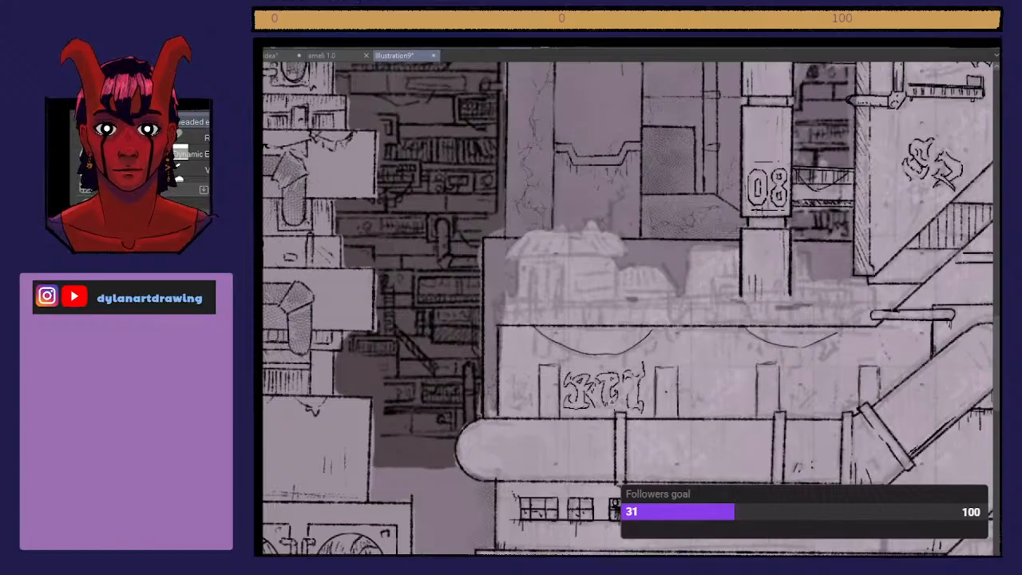
key(ctrl+s)
Step: Erase the base colour spilling past the outer edges of the middle building's lower ledges, facing the 08 column
scroll(851, 419, down, 1)
scroll(840, 406, up, 4)
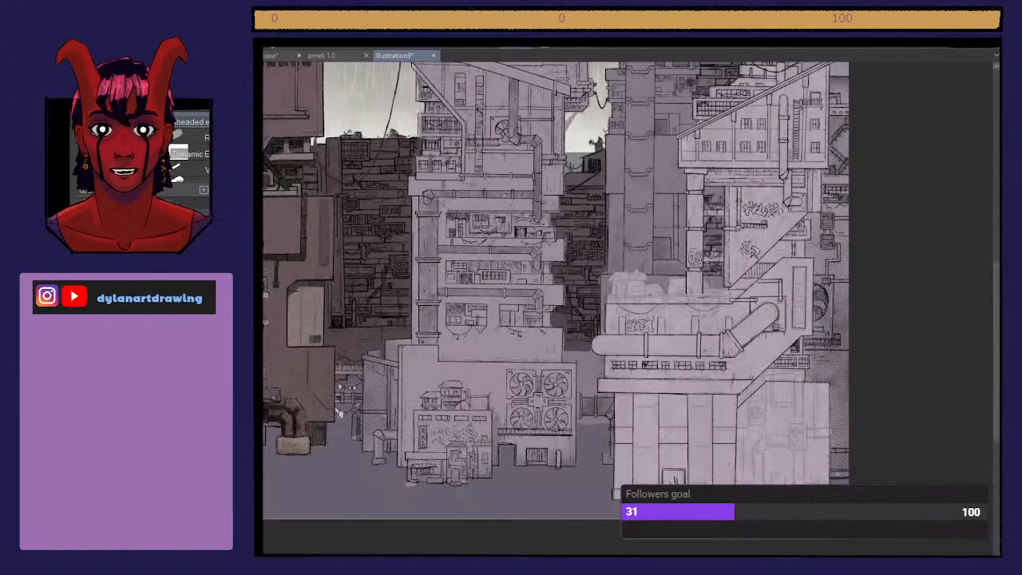
scroll(699, 317, down, 1)
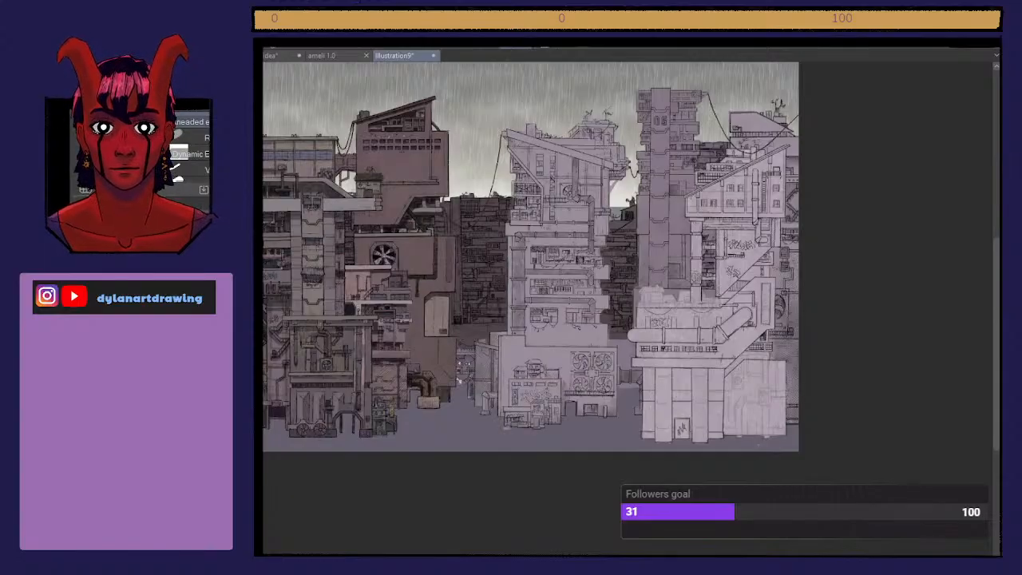
scroll(459, 382, up, 5)
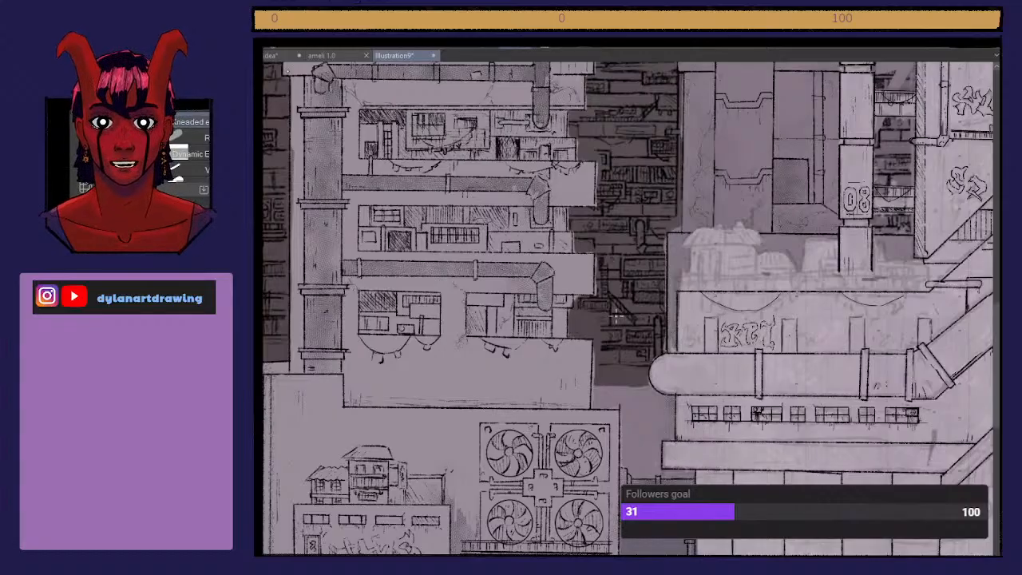
drag(593, 386, 595, 348)
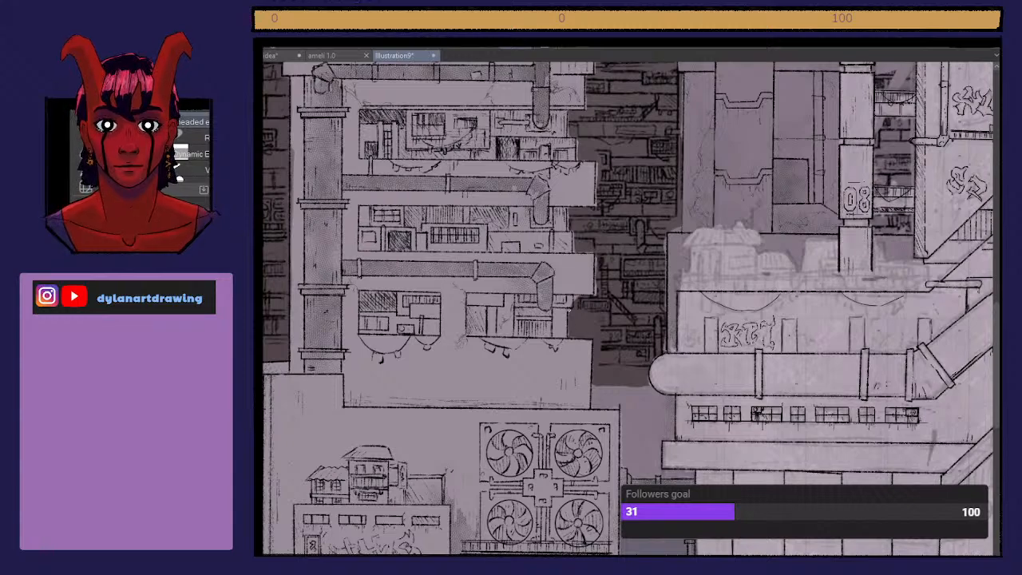
drag(596, 293, 596, 257)
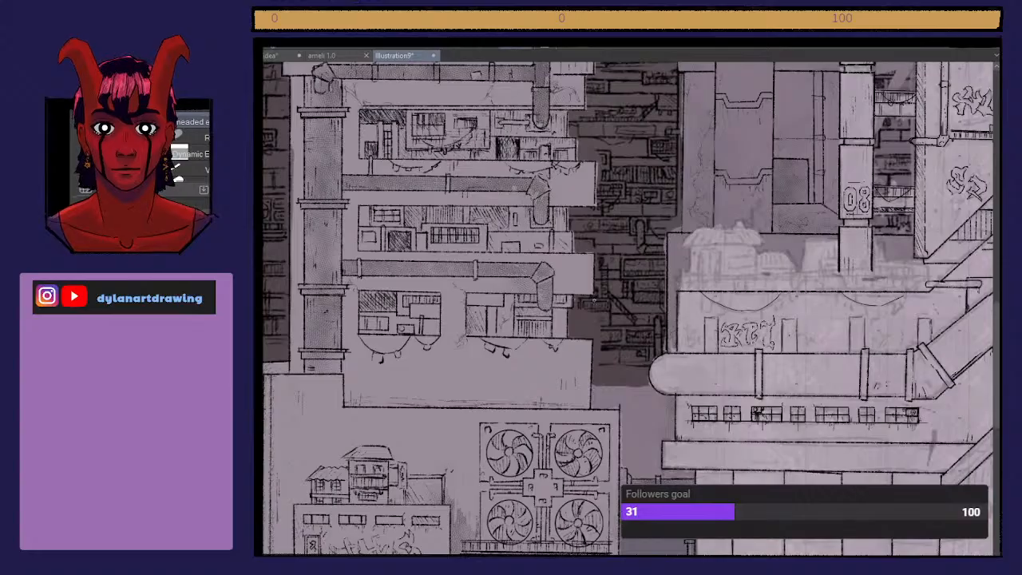
key(b)
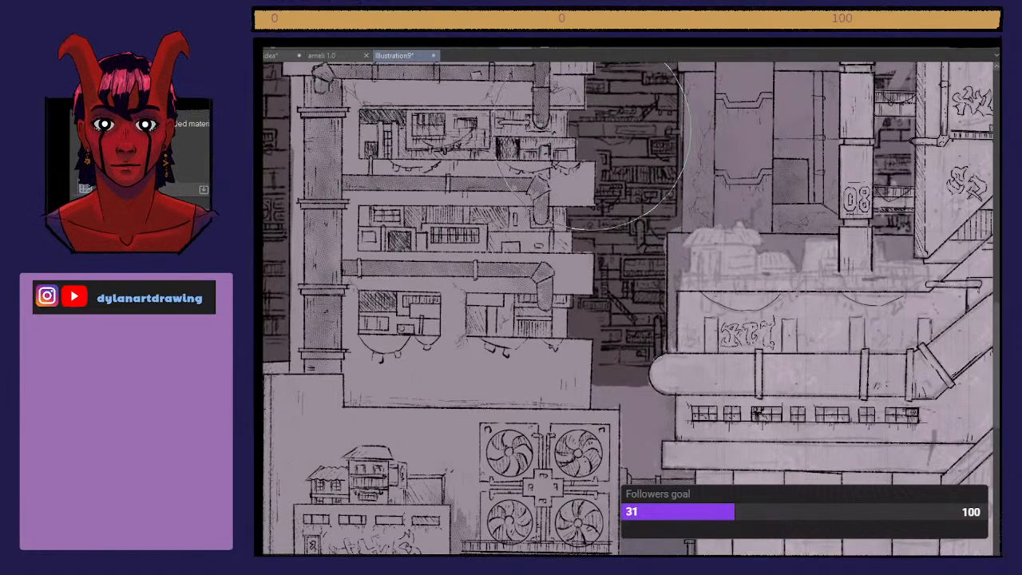
key(e)
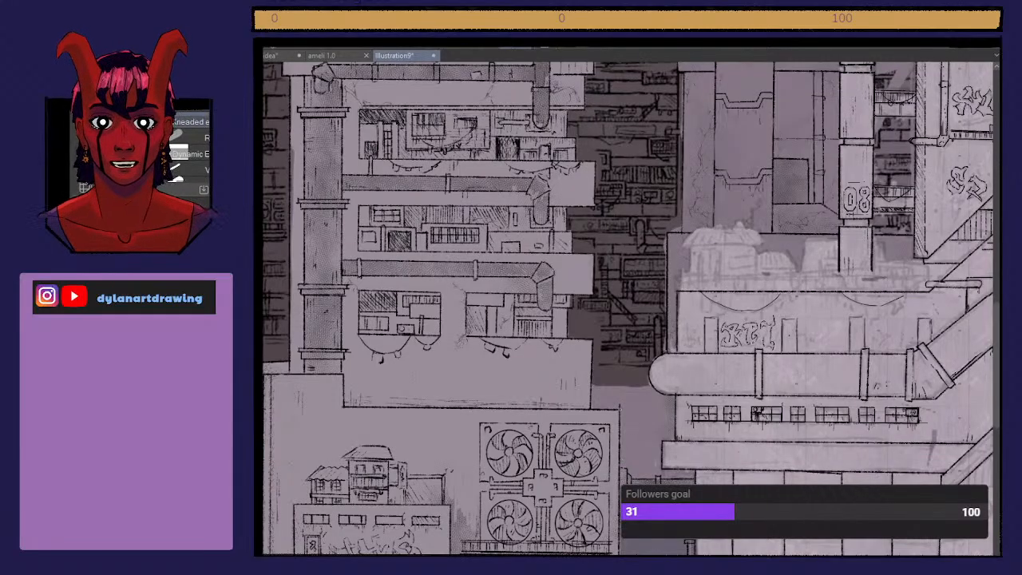
Step: Erase the stray diagonal patch of base colour in the sky beneath the middle building's side balcony
scroll(631, 308, up, 3)
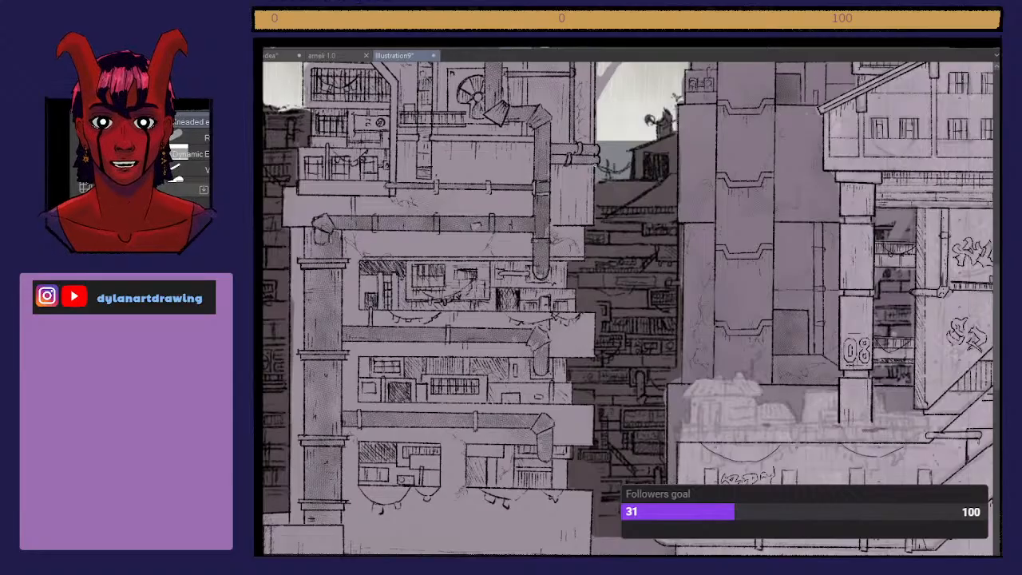
scroll(631, 307, up, 4)
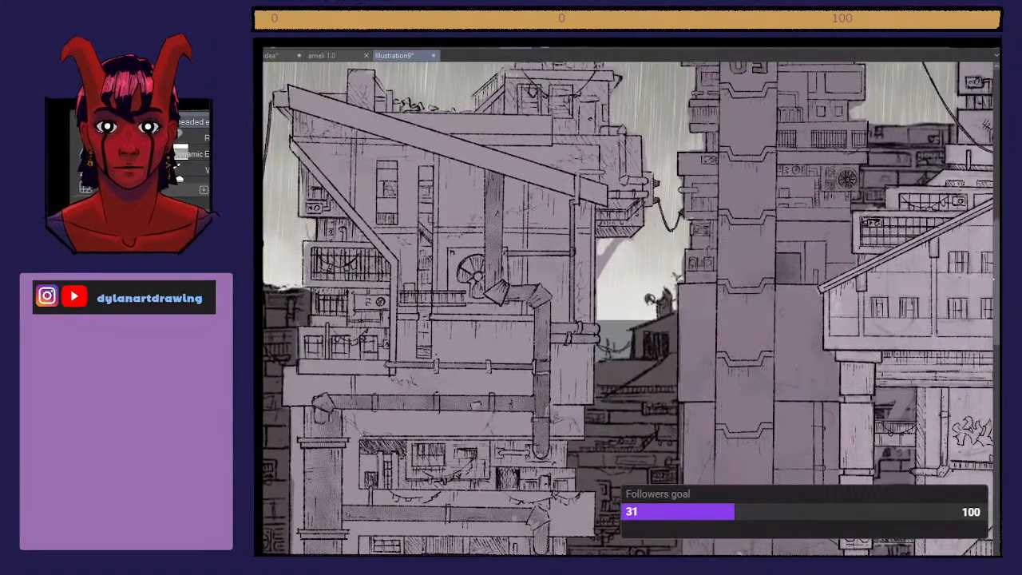
mouse_move(597, 319)
mouse_down()
mouse_move(598, 251)
mouse_move(602, 266)
mouse_move(625, 241)
mouse_move(612, 256)
mouse_up()
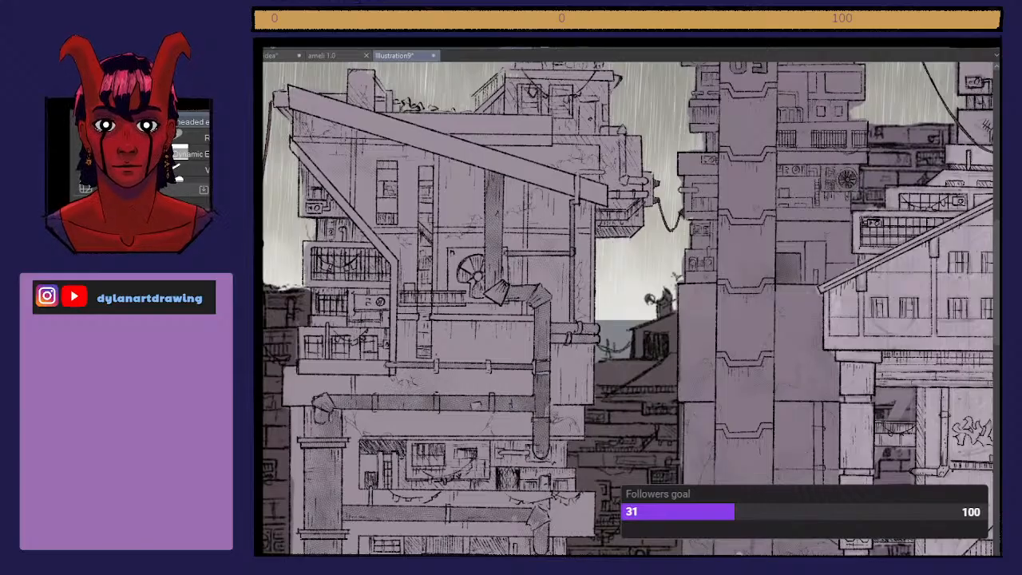
scroll(630, 309, left, 4)
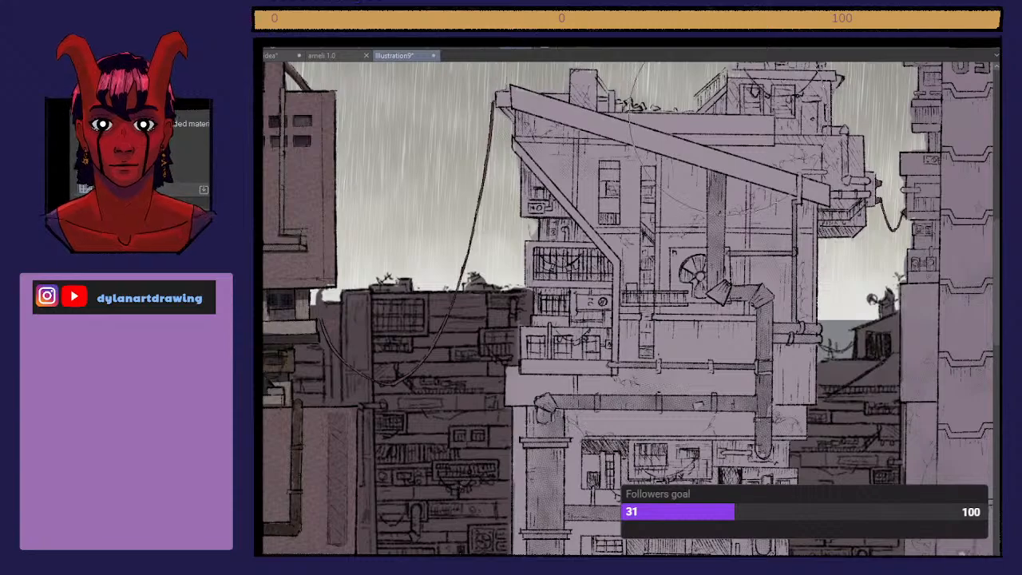
Step: Clean up the base colour along the outlines of the middle building's piped floors, alternating eraser and paint brush
scroll(369, 530, down, 6)
scroll(967, 307, down, 1)
key(e)
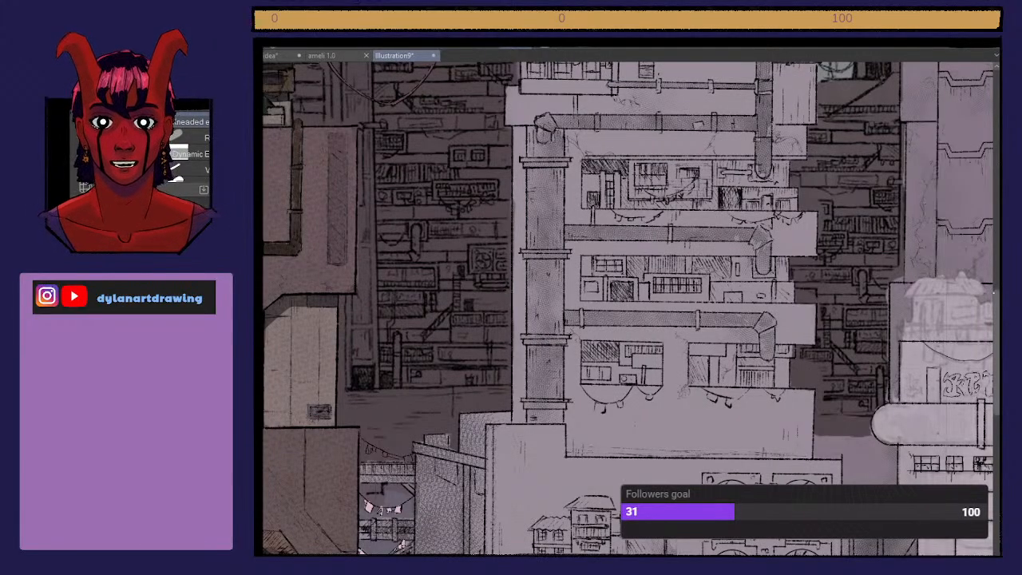
scroll(631, 307, up, 4)
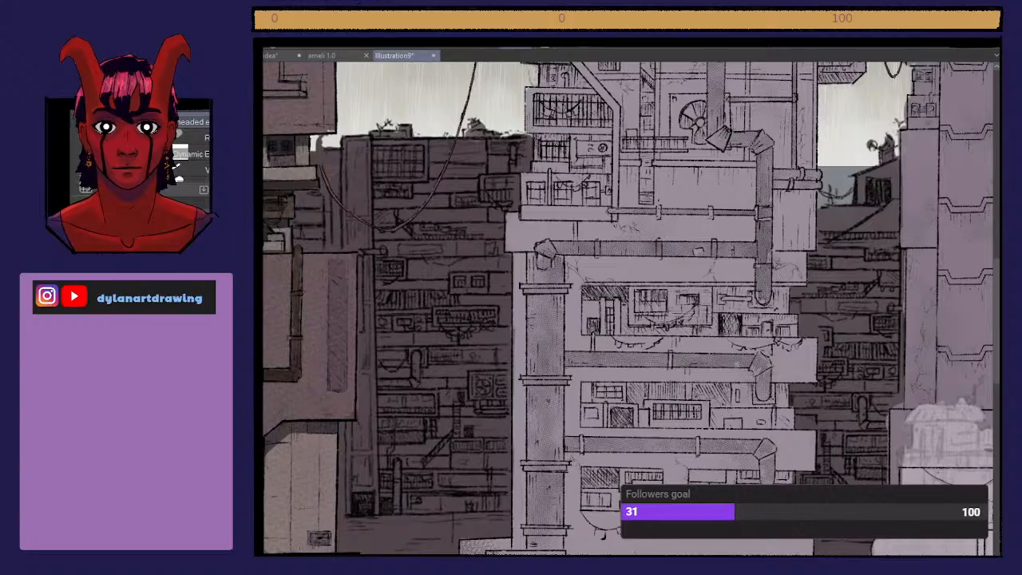
key(b)
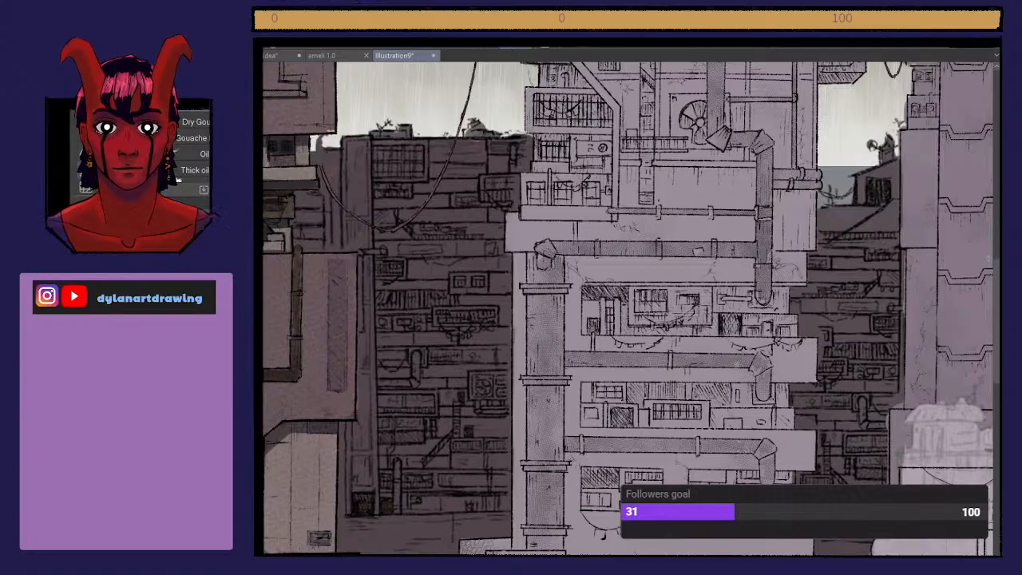
Step: Touch up the base colour around the sloped roof and rooftop structures of the middle building, erasing overflow and filling gaps
scroll(631, 308, up, 5)
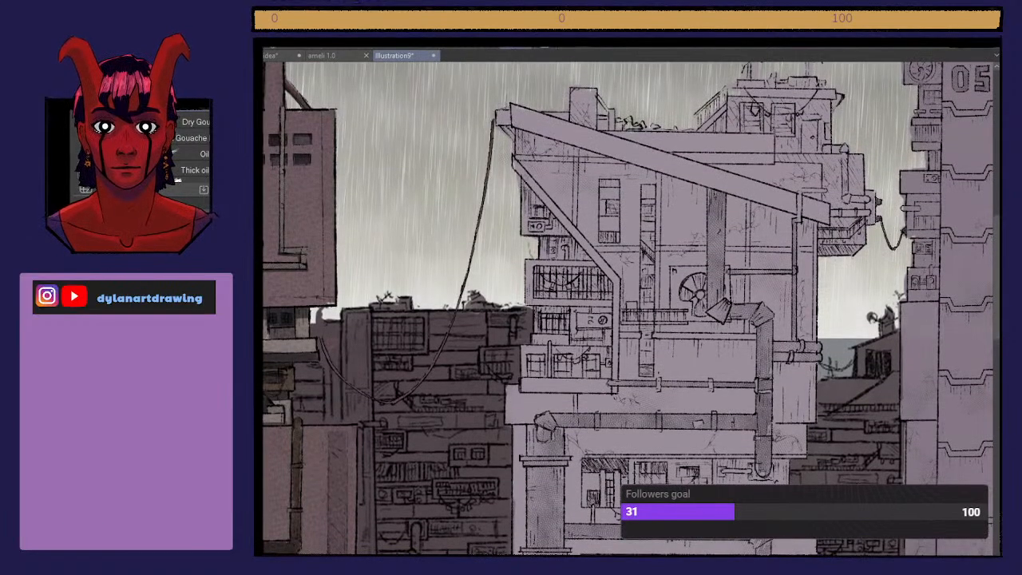
key(e)
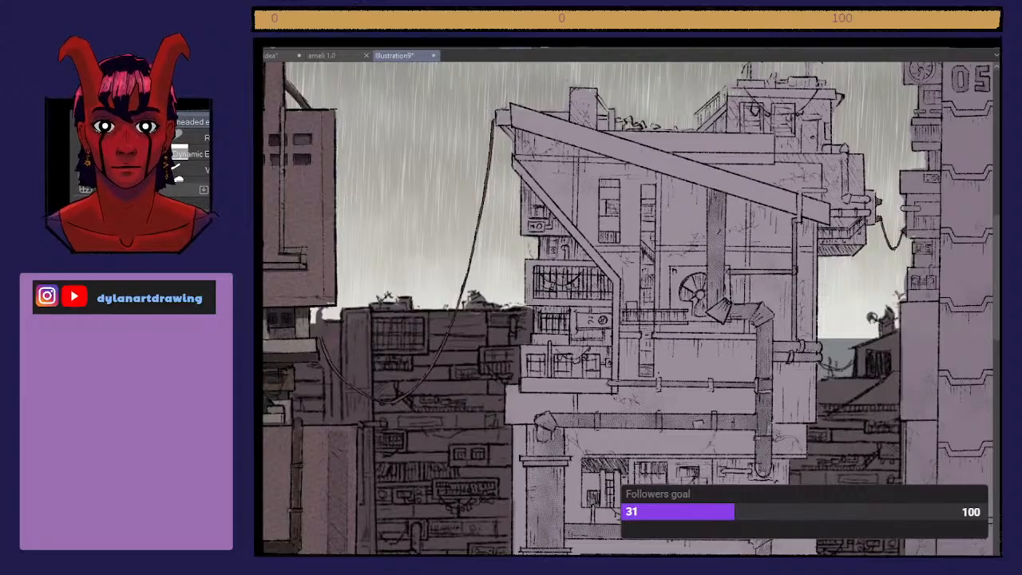
key(b)
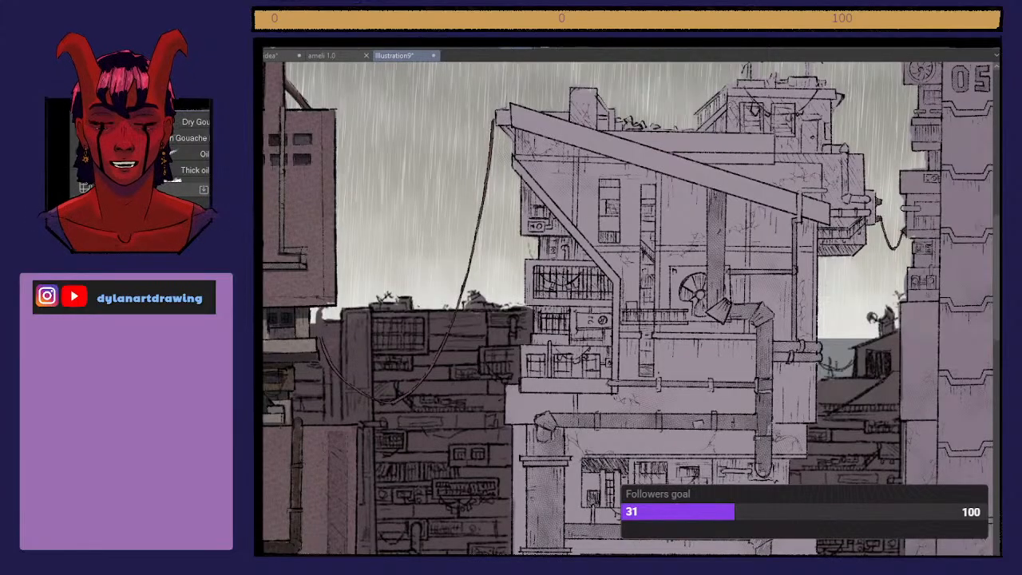
drag(996, 270, 996, 229)
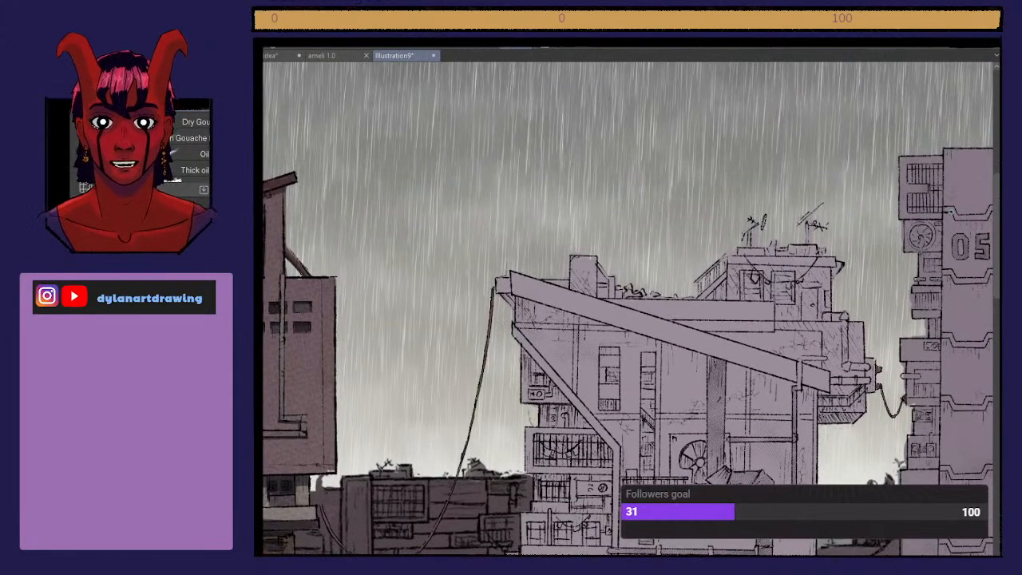
key(e)
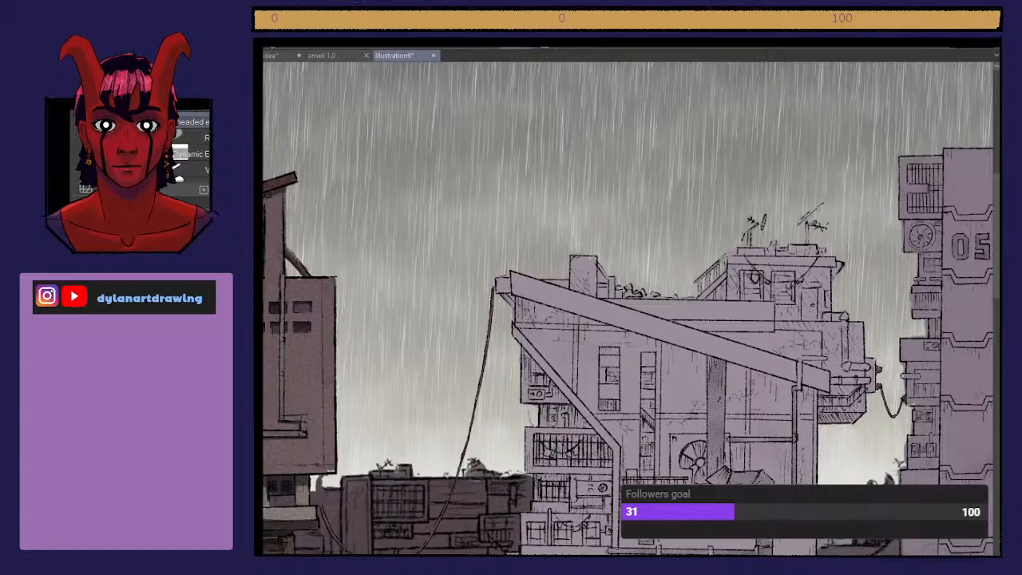
key(b)
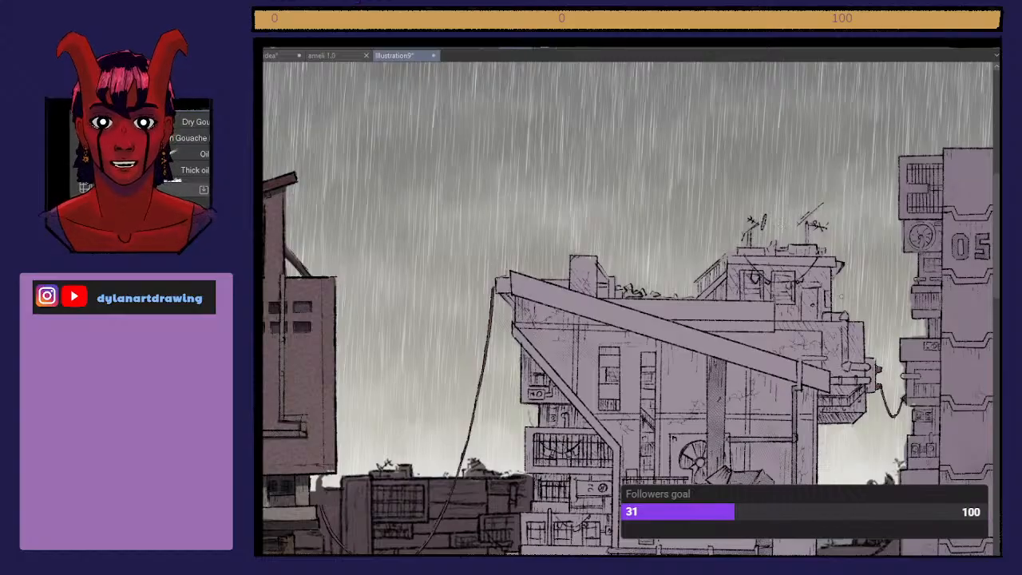
key(e)
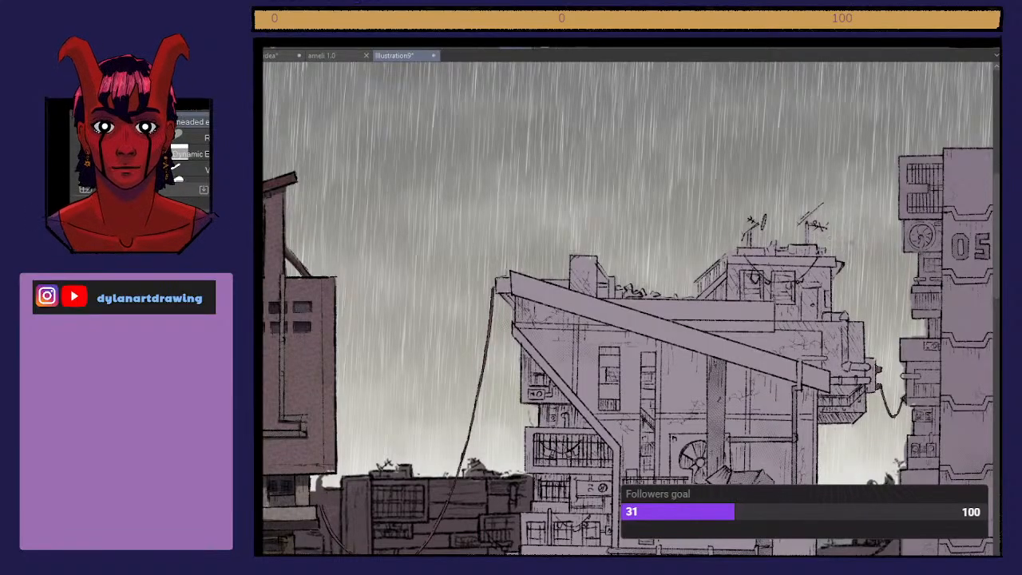
Step: Touch up the base colour around the middle building's lower floors and fan-unit base, filling gaps and erasing overflow beneath the small shopfront
scroll(631, 308, down, 15)
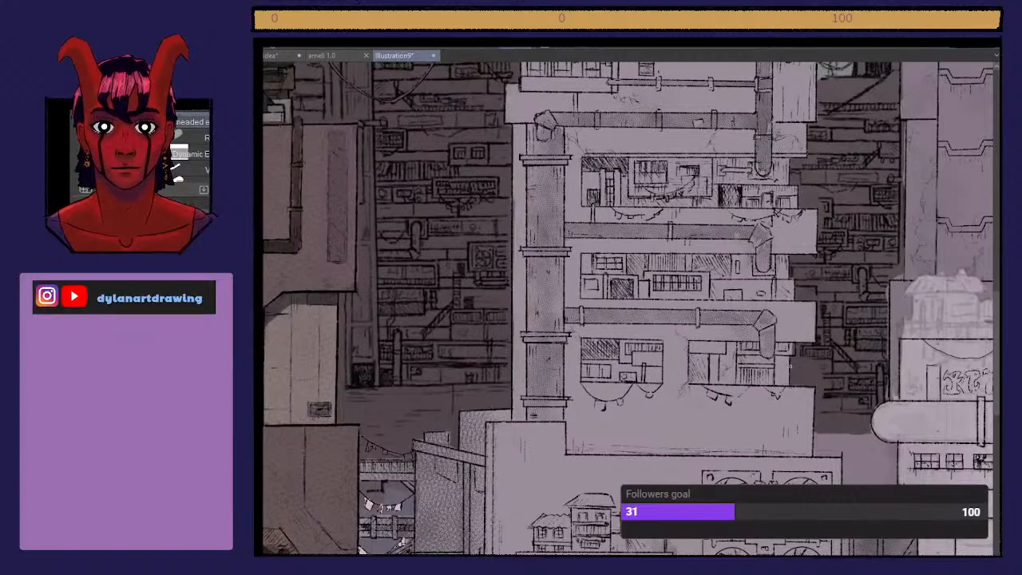
key(b)
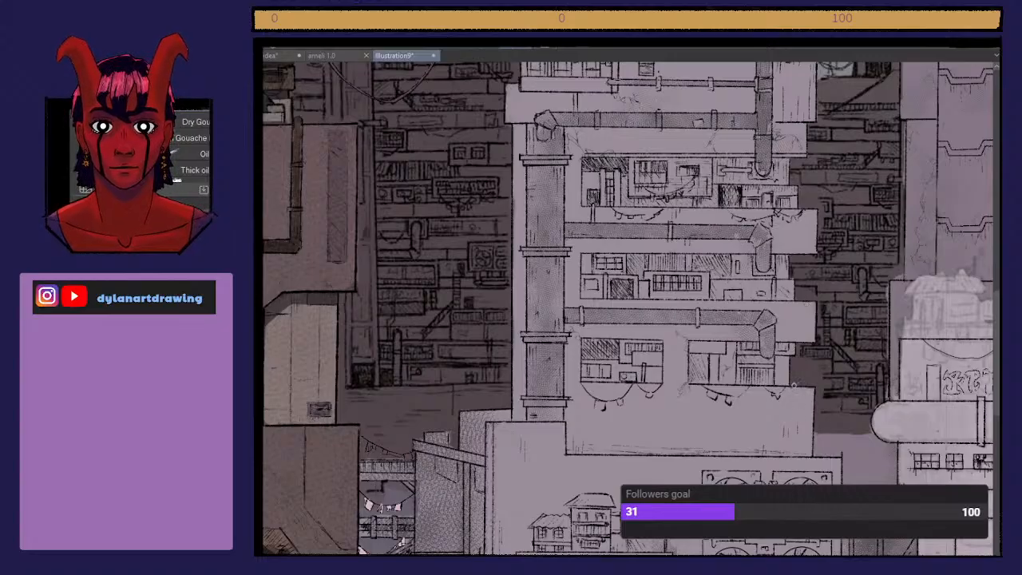
scroll(796, 385, down, 5)
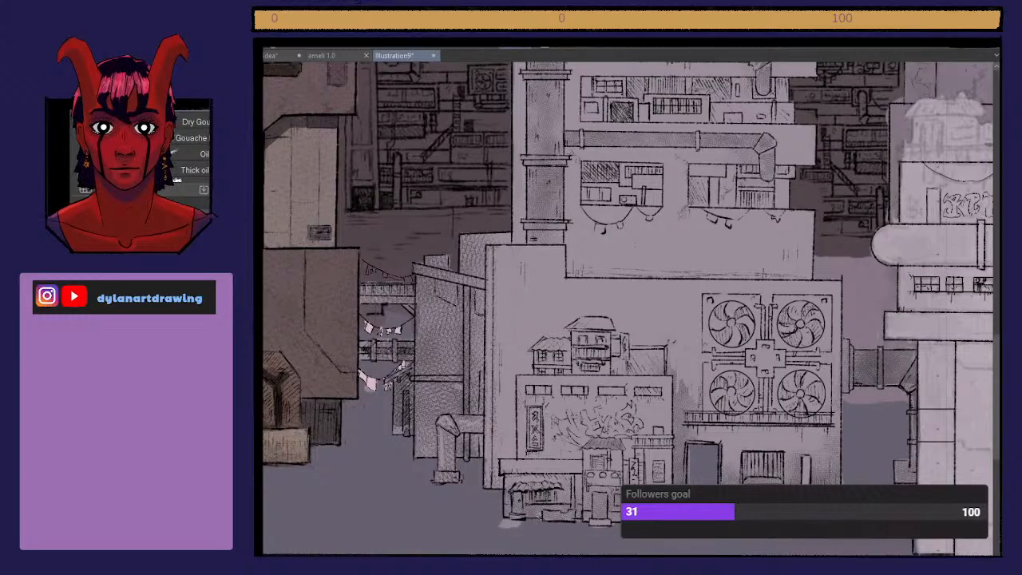
key(e)
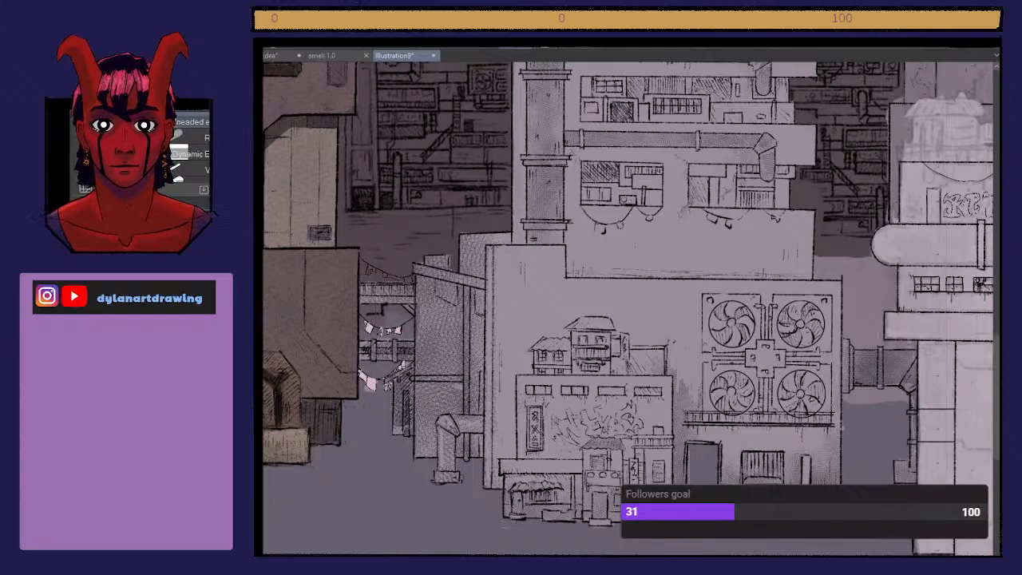
key(b)
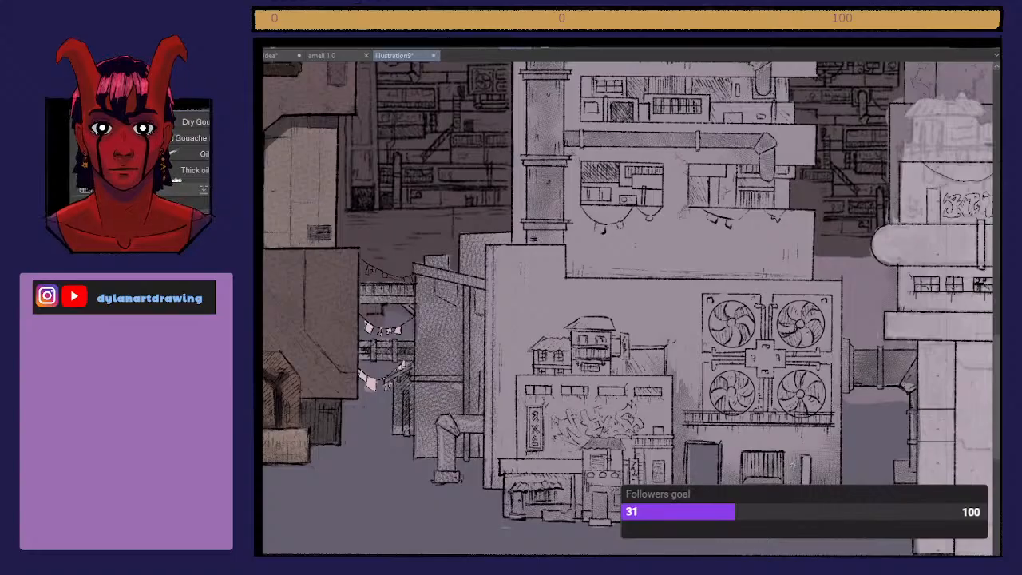
scroll(192, 152, down, 3)
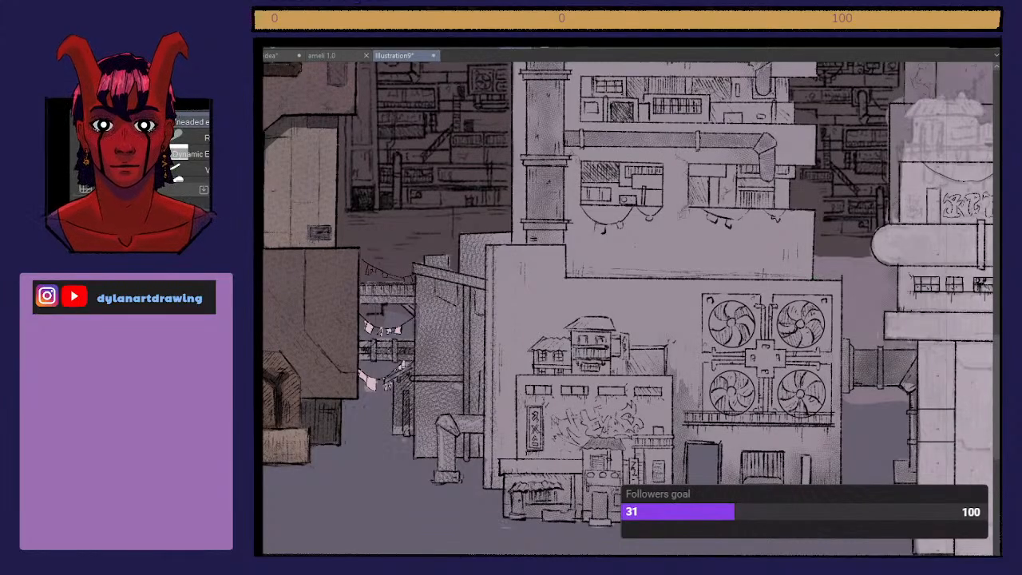
Step: Erase the base colour spilling around the top of the textured annex and the flag-hung walkway beside the middle building
drag(449, 257, 459, 274)
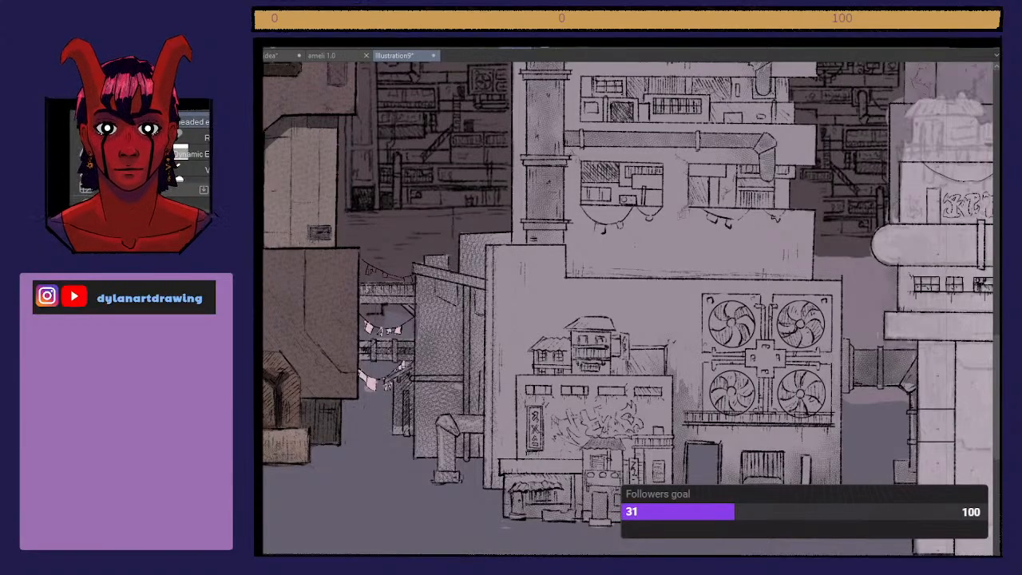
mouse_move(388, 286)
mouse_down()
mouse_move(389, 296)
mouse_move(410, 293)
mouse_up()
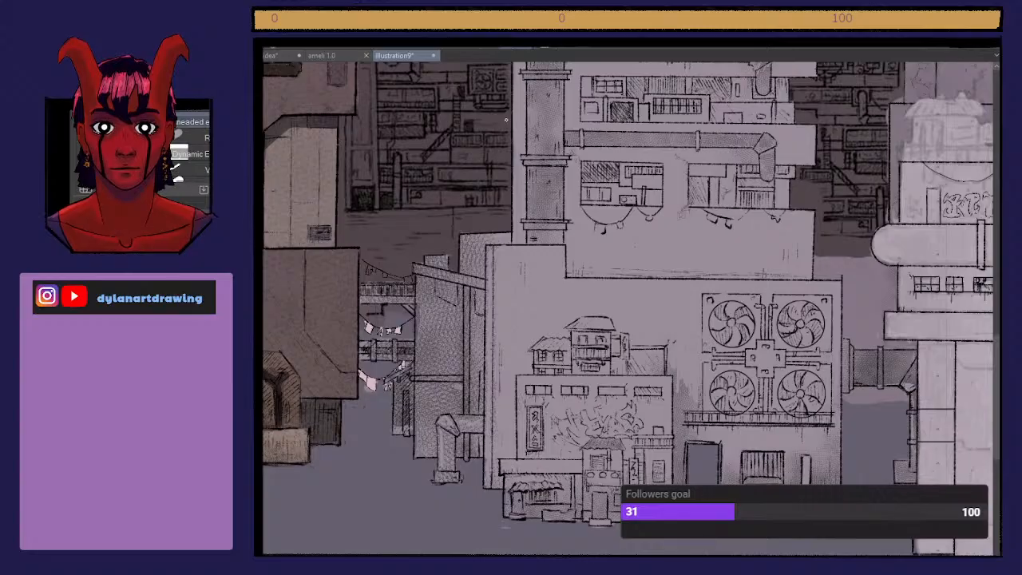
scroll(631, 308, up, 10)
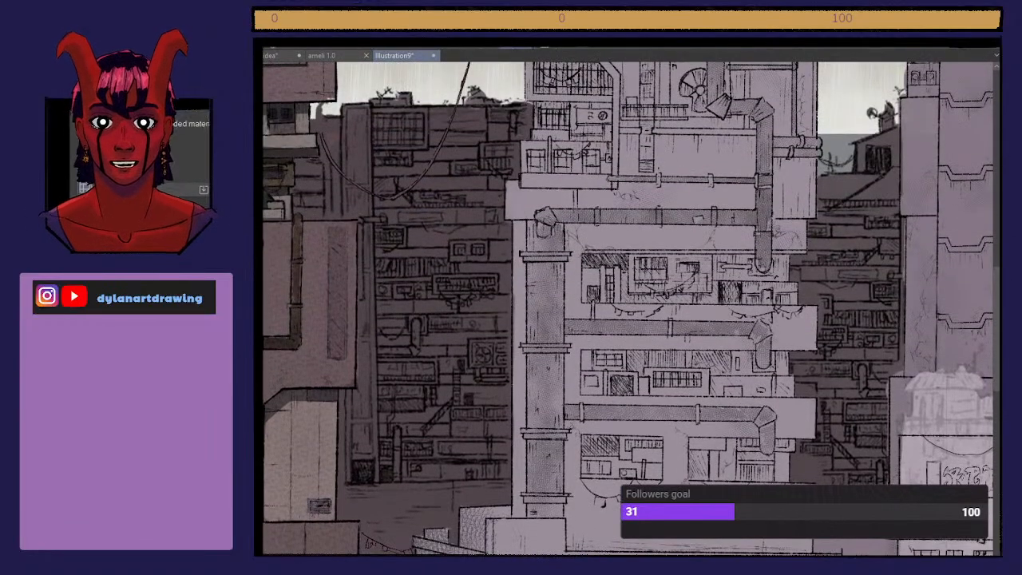
key(b)
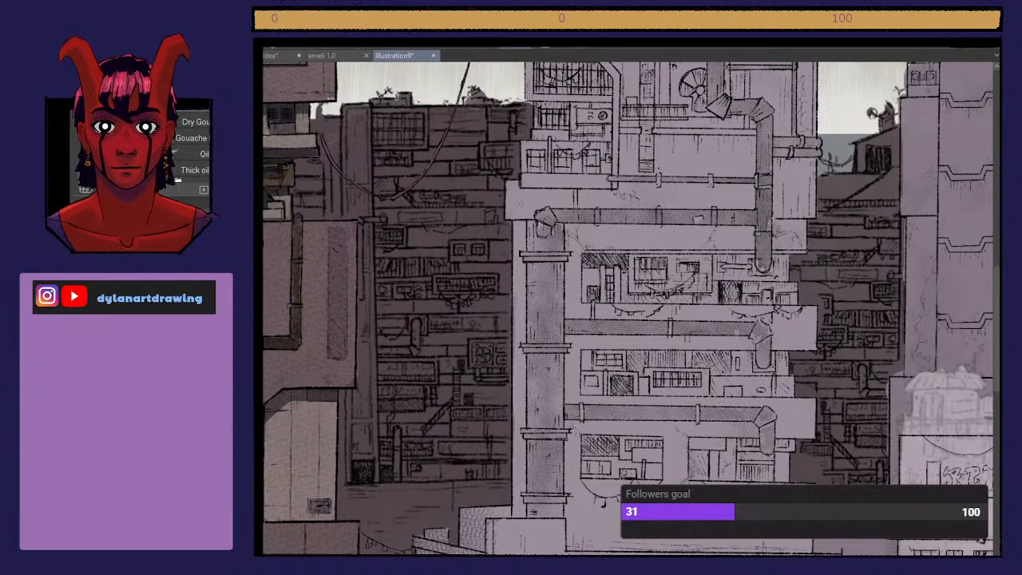
scroll(631, 309, up, 2)
scroll(631, 308, up, 4)
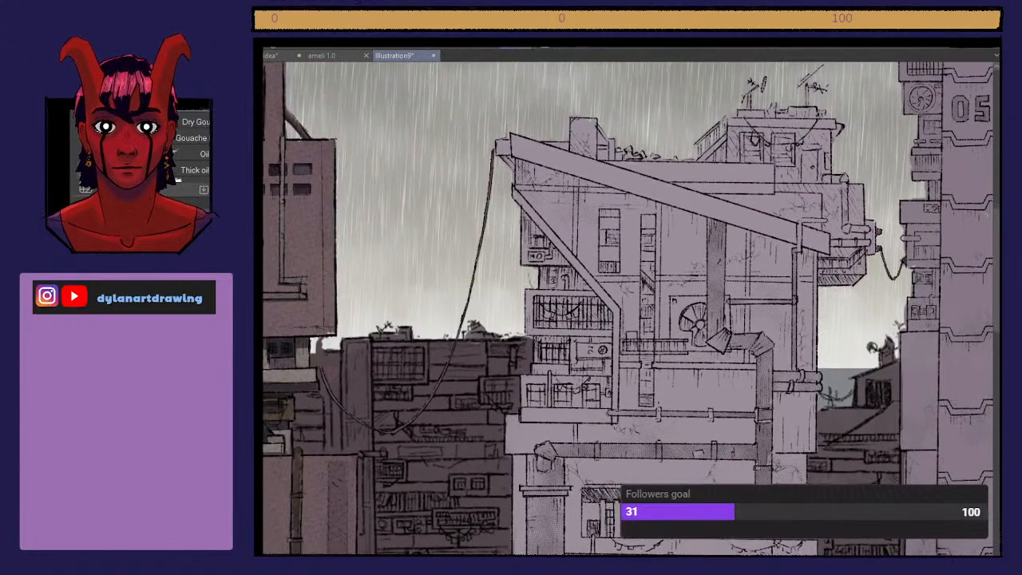